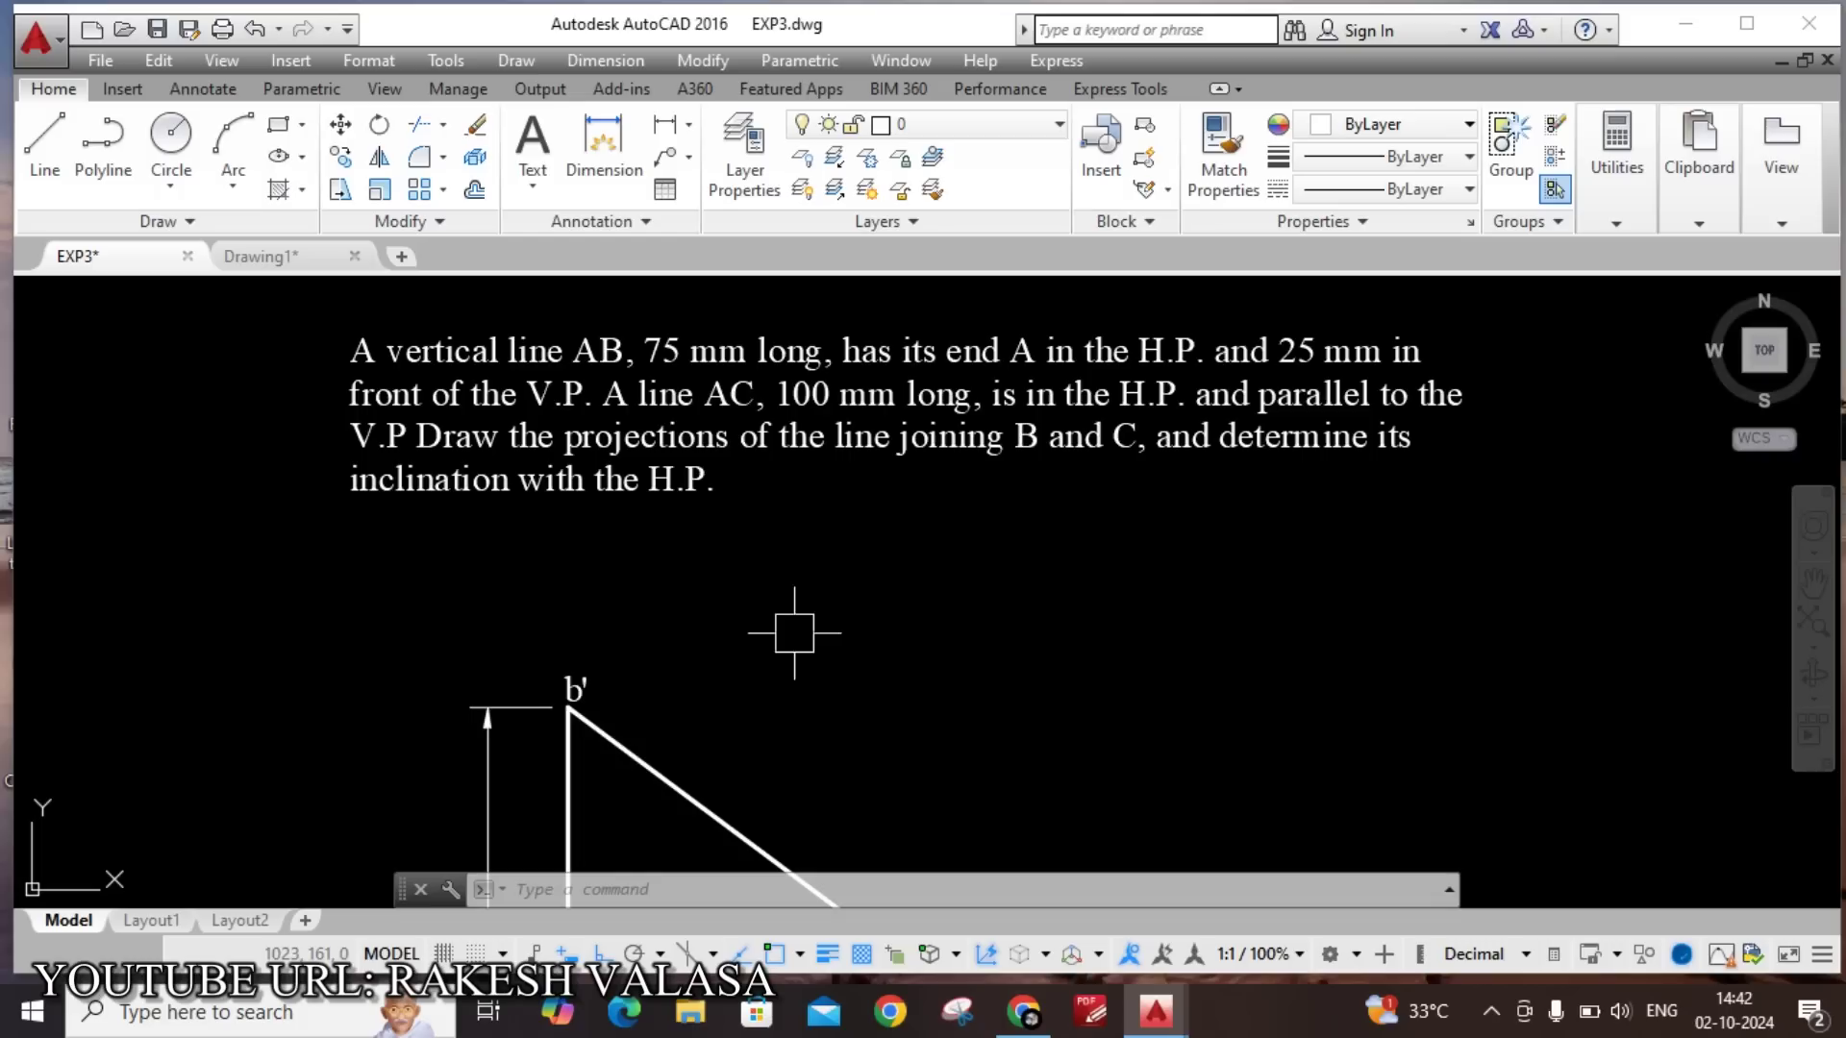
Pan around EXP3 to review b'c' at 37° and the 100 top view's dimensions.
{"action": "scroll", "coordinate": [1009, 542], "scroll_direction": "down", "scroll_amount": 1}
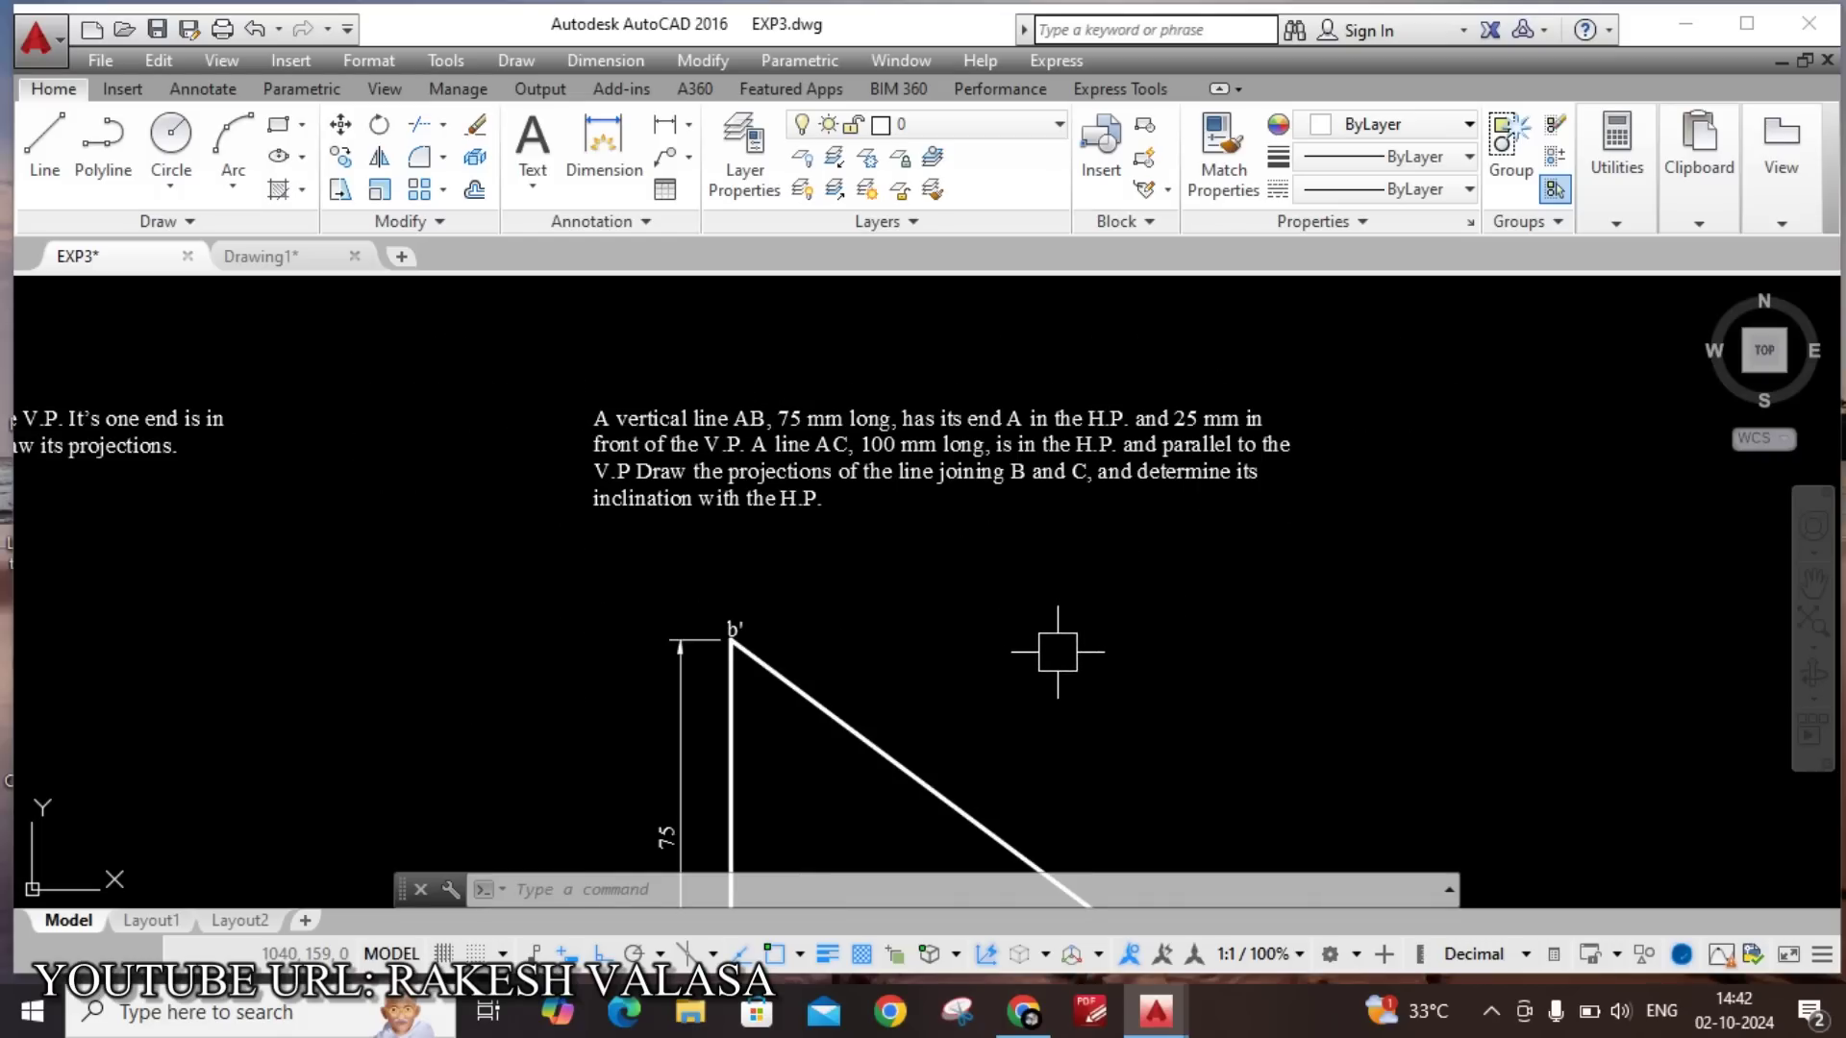
{"action": "mouse_move", "coordinate": [1058, 652]}
{"action": "middle_mouse_down"}
{"action": "mouse_move", "coordinate": [984, 452]}
{"action": "mouse_move", "coordinate": [996, 580]}
{"action": "mouse_move", "coordinate": [980, 528]}
{"action": "mouse_move", "coordinate": [1029, 318]}
{"action": "middle_mouse_up"}
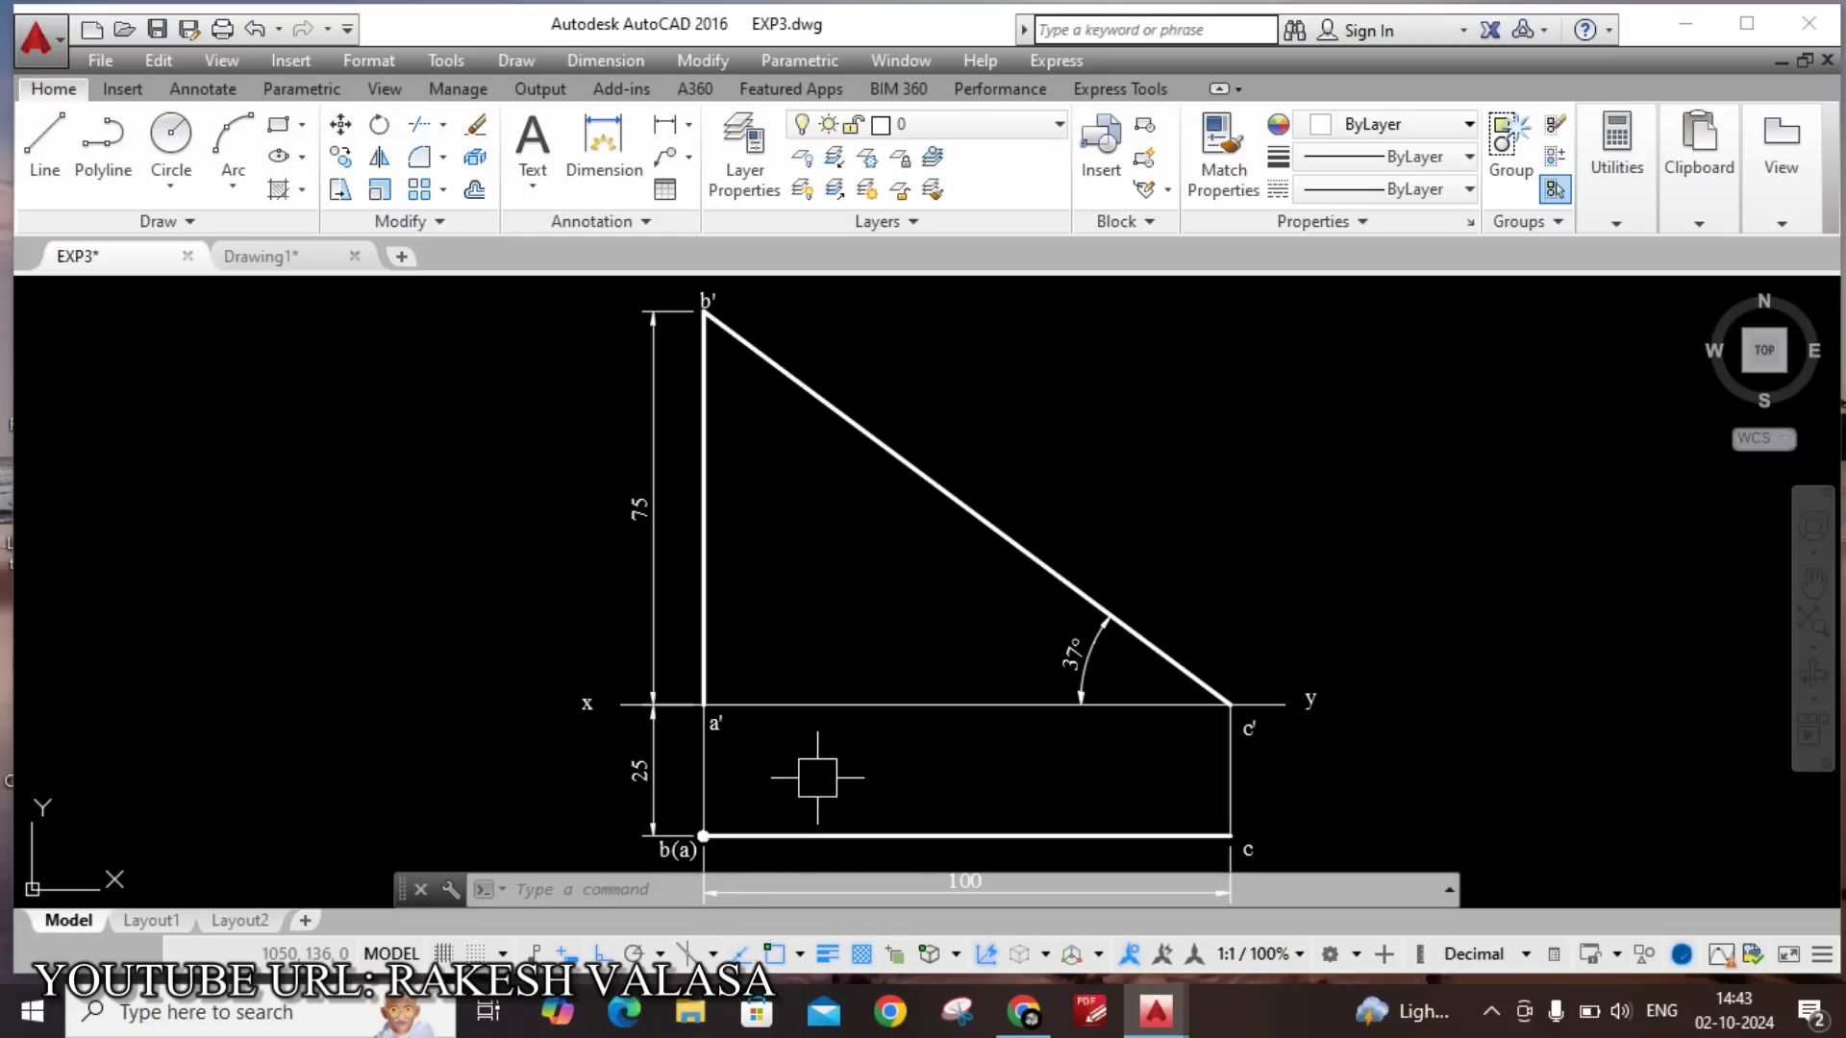
{"action": "middle_click_drag", "start_coordinate": [818, 777], "coordinate": [803, 631]}
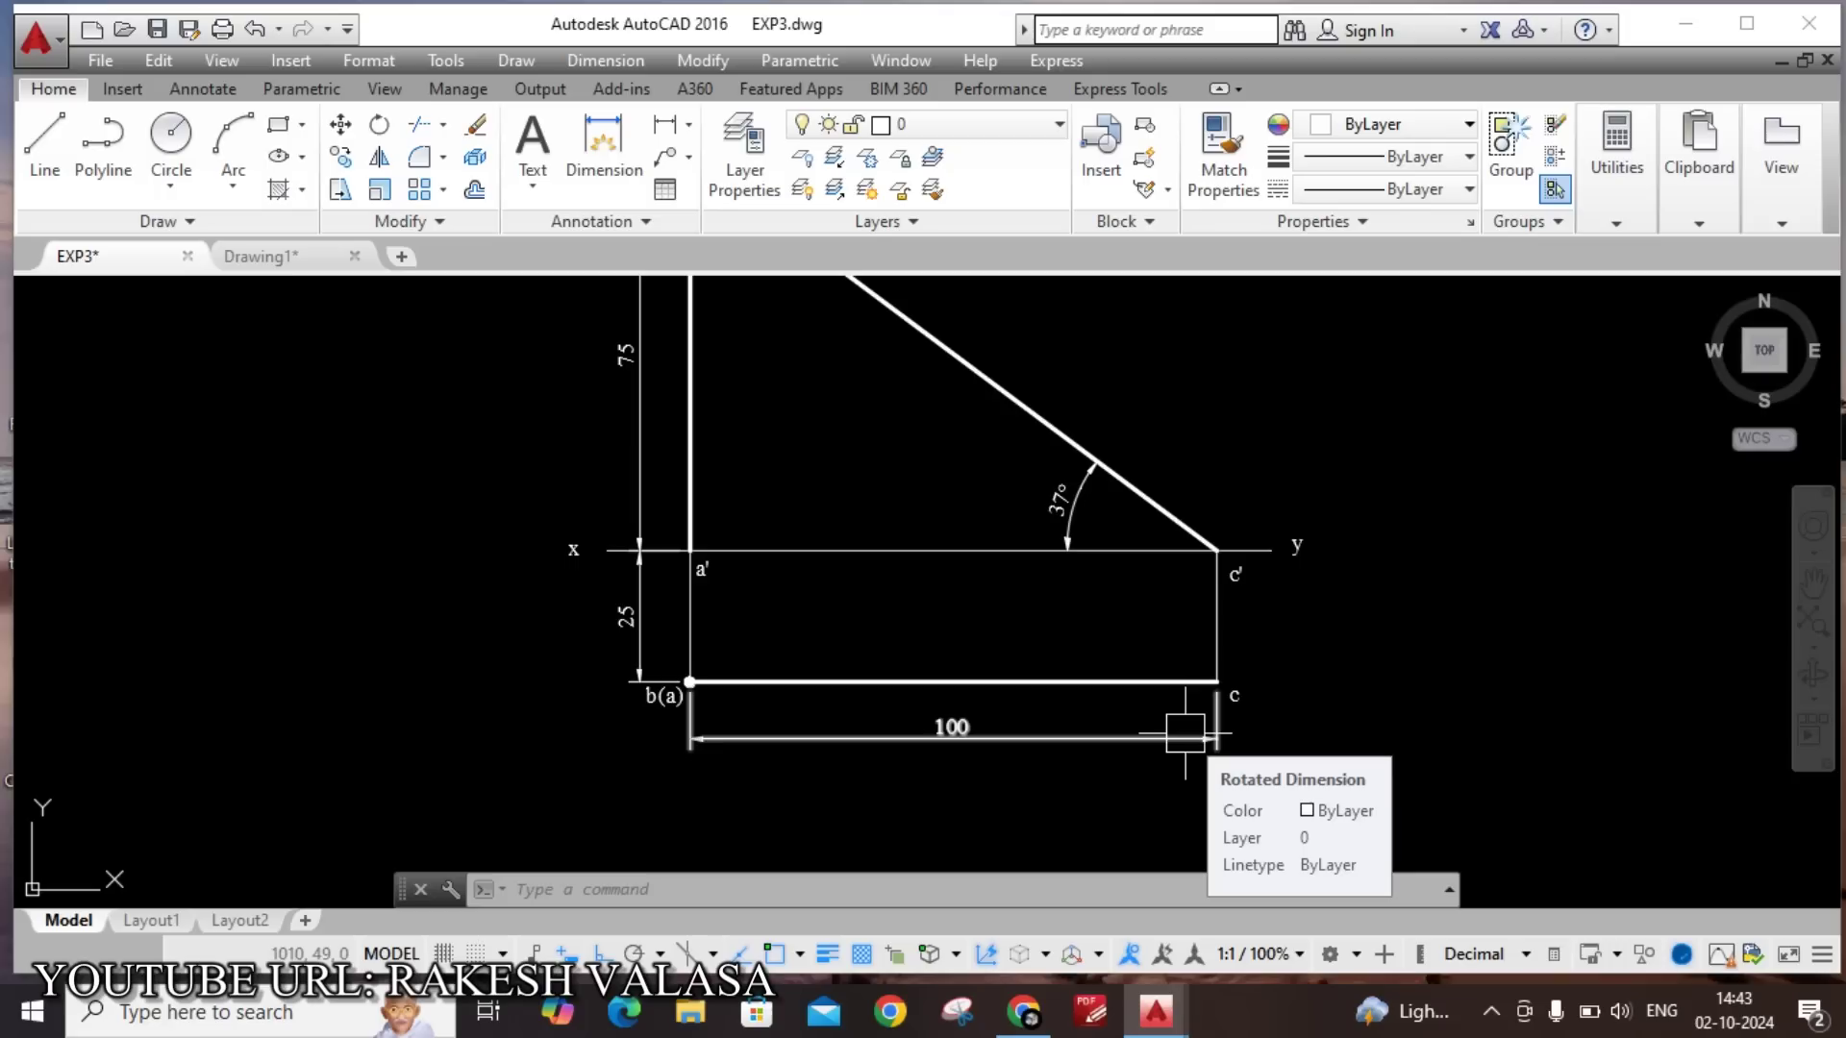
{"action": "middle_click_drag", "start_coordinate": [1437, 640], "coordinate": [1404, 795]}
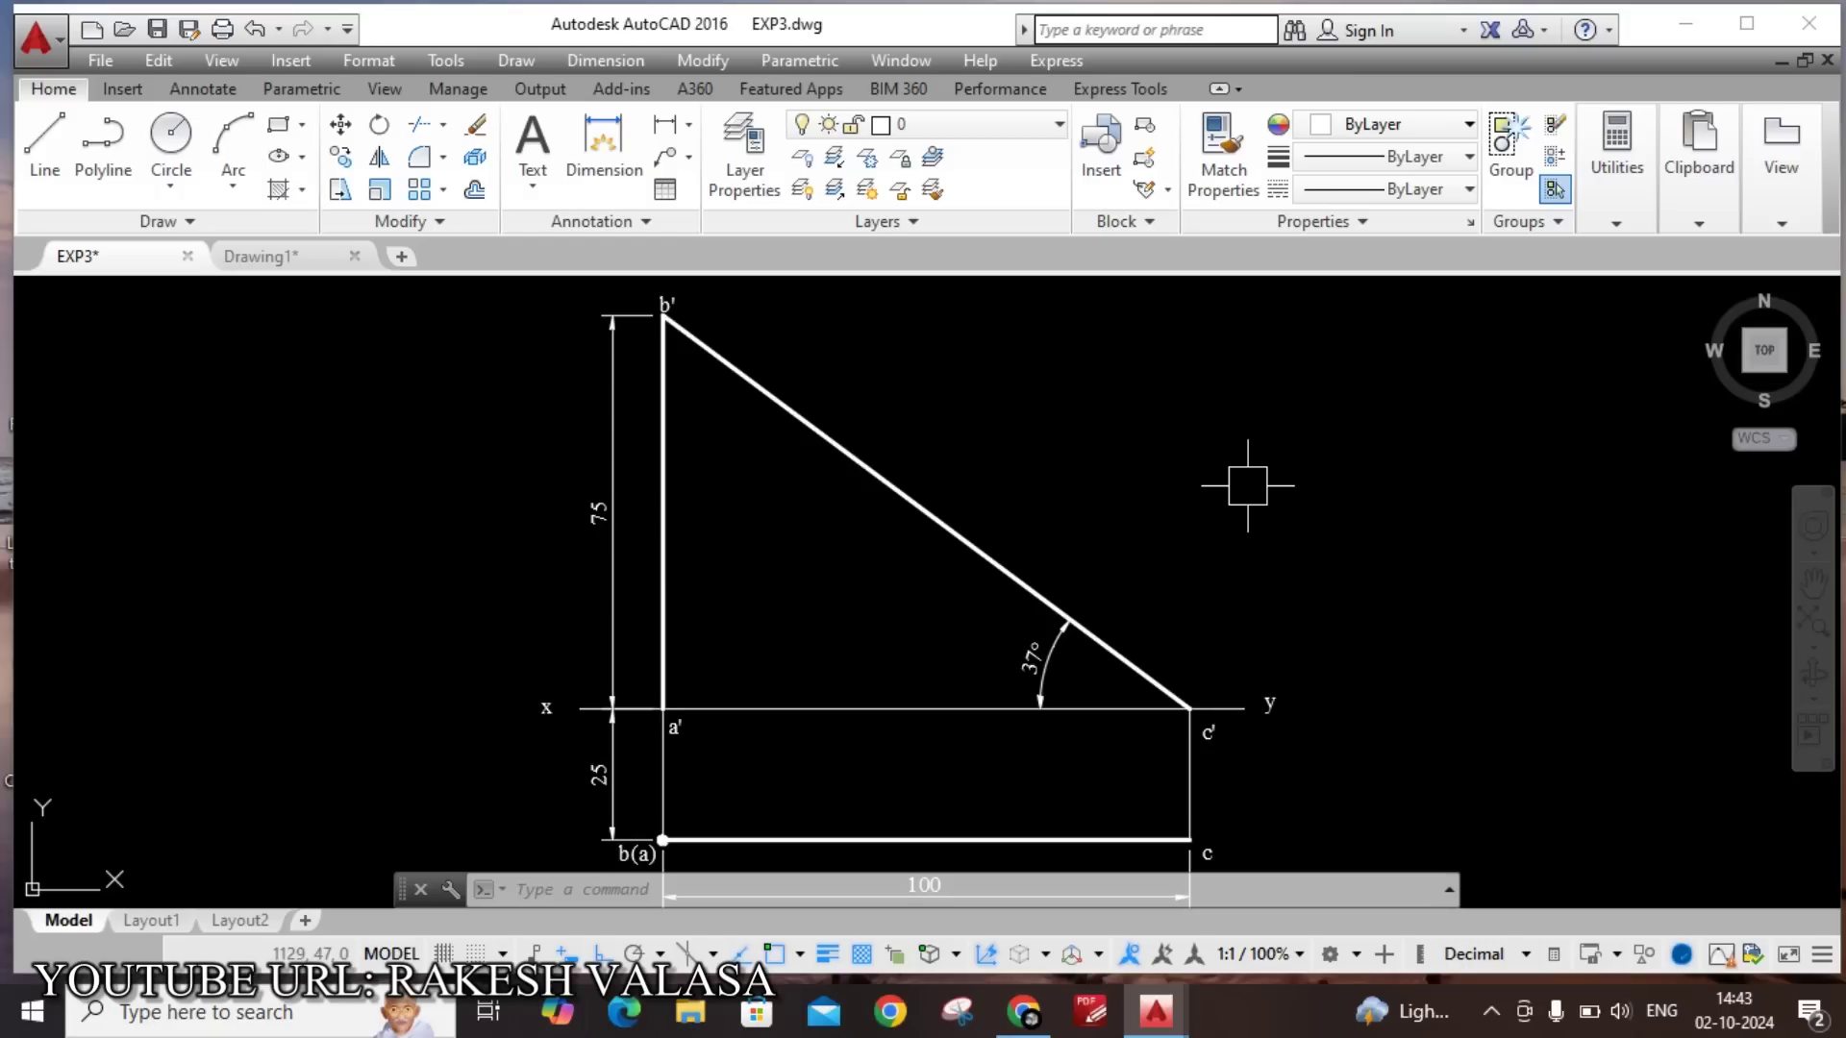
{"action": "middle_click_drag", "start_coordinate": [1244, 486], "coordinate": [1195, 729]}
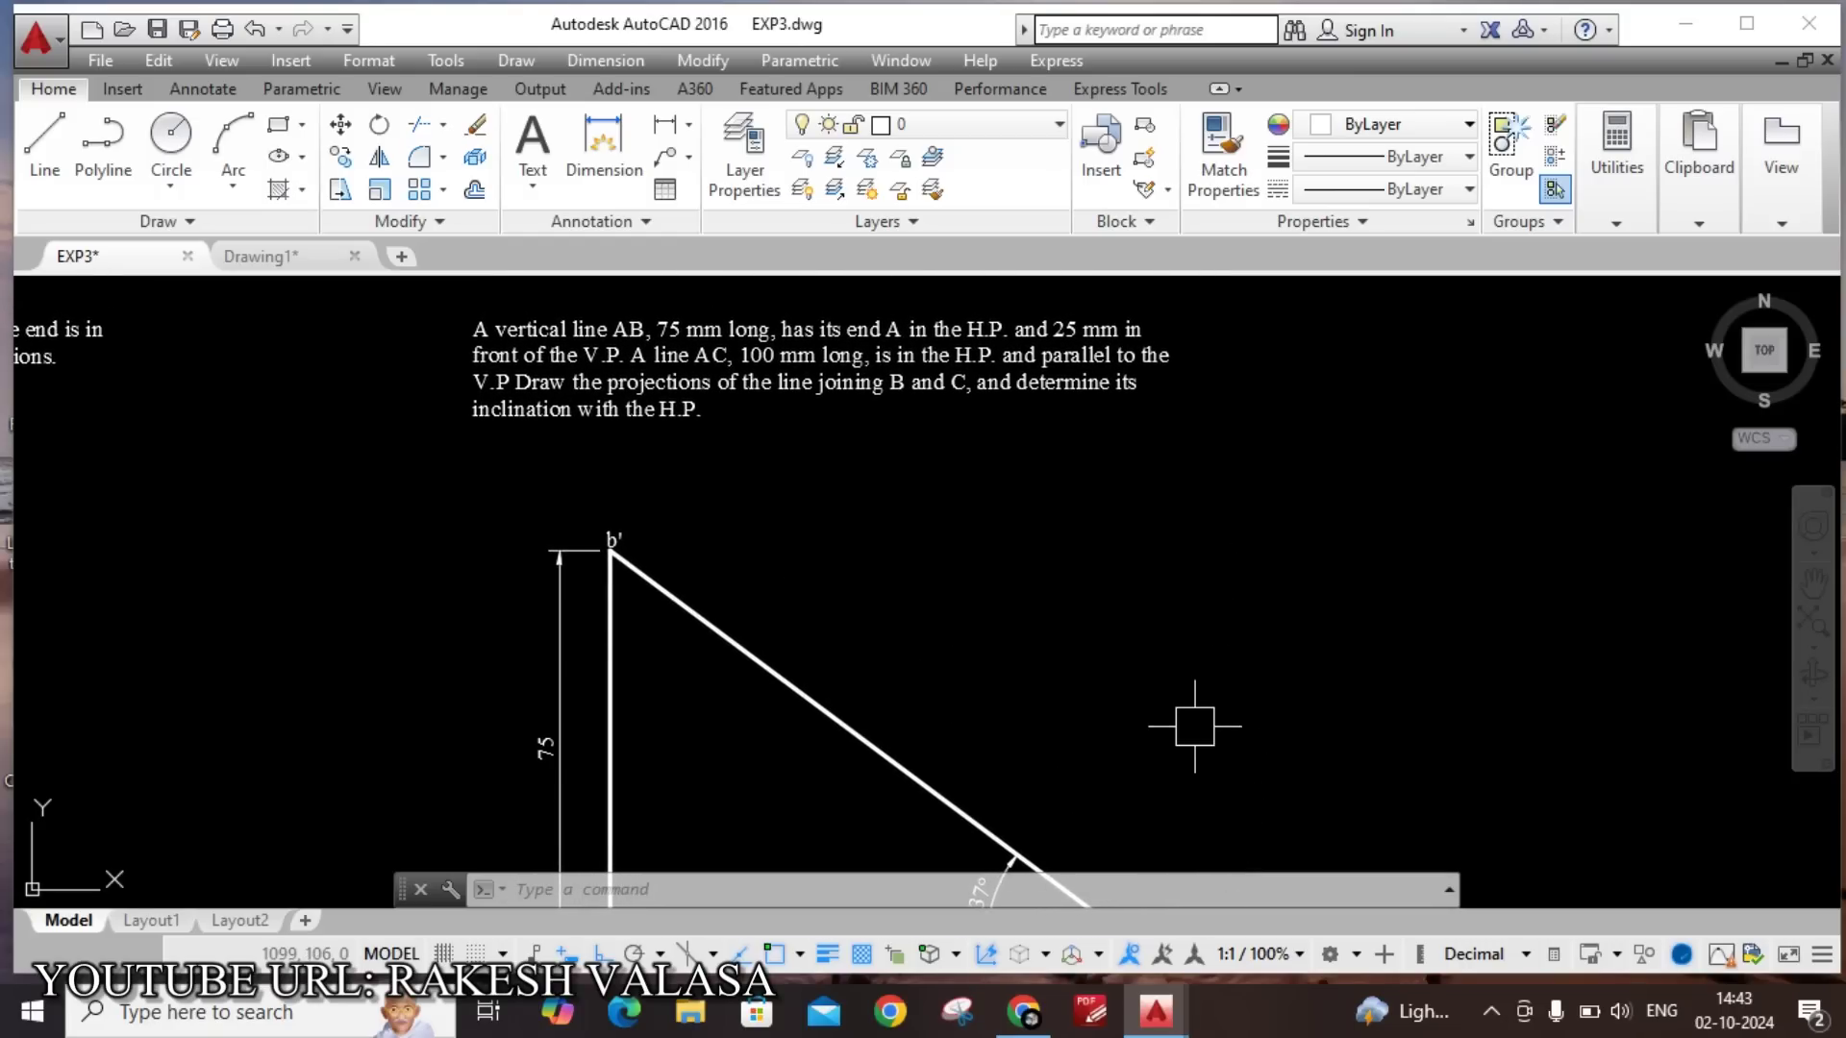
Switch to Drawing1, check its layer list, and open the Layer Properties Manager.
{"action": "left_click", "coordinate": [296, 260]}
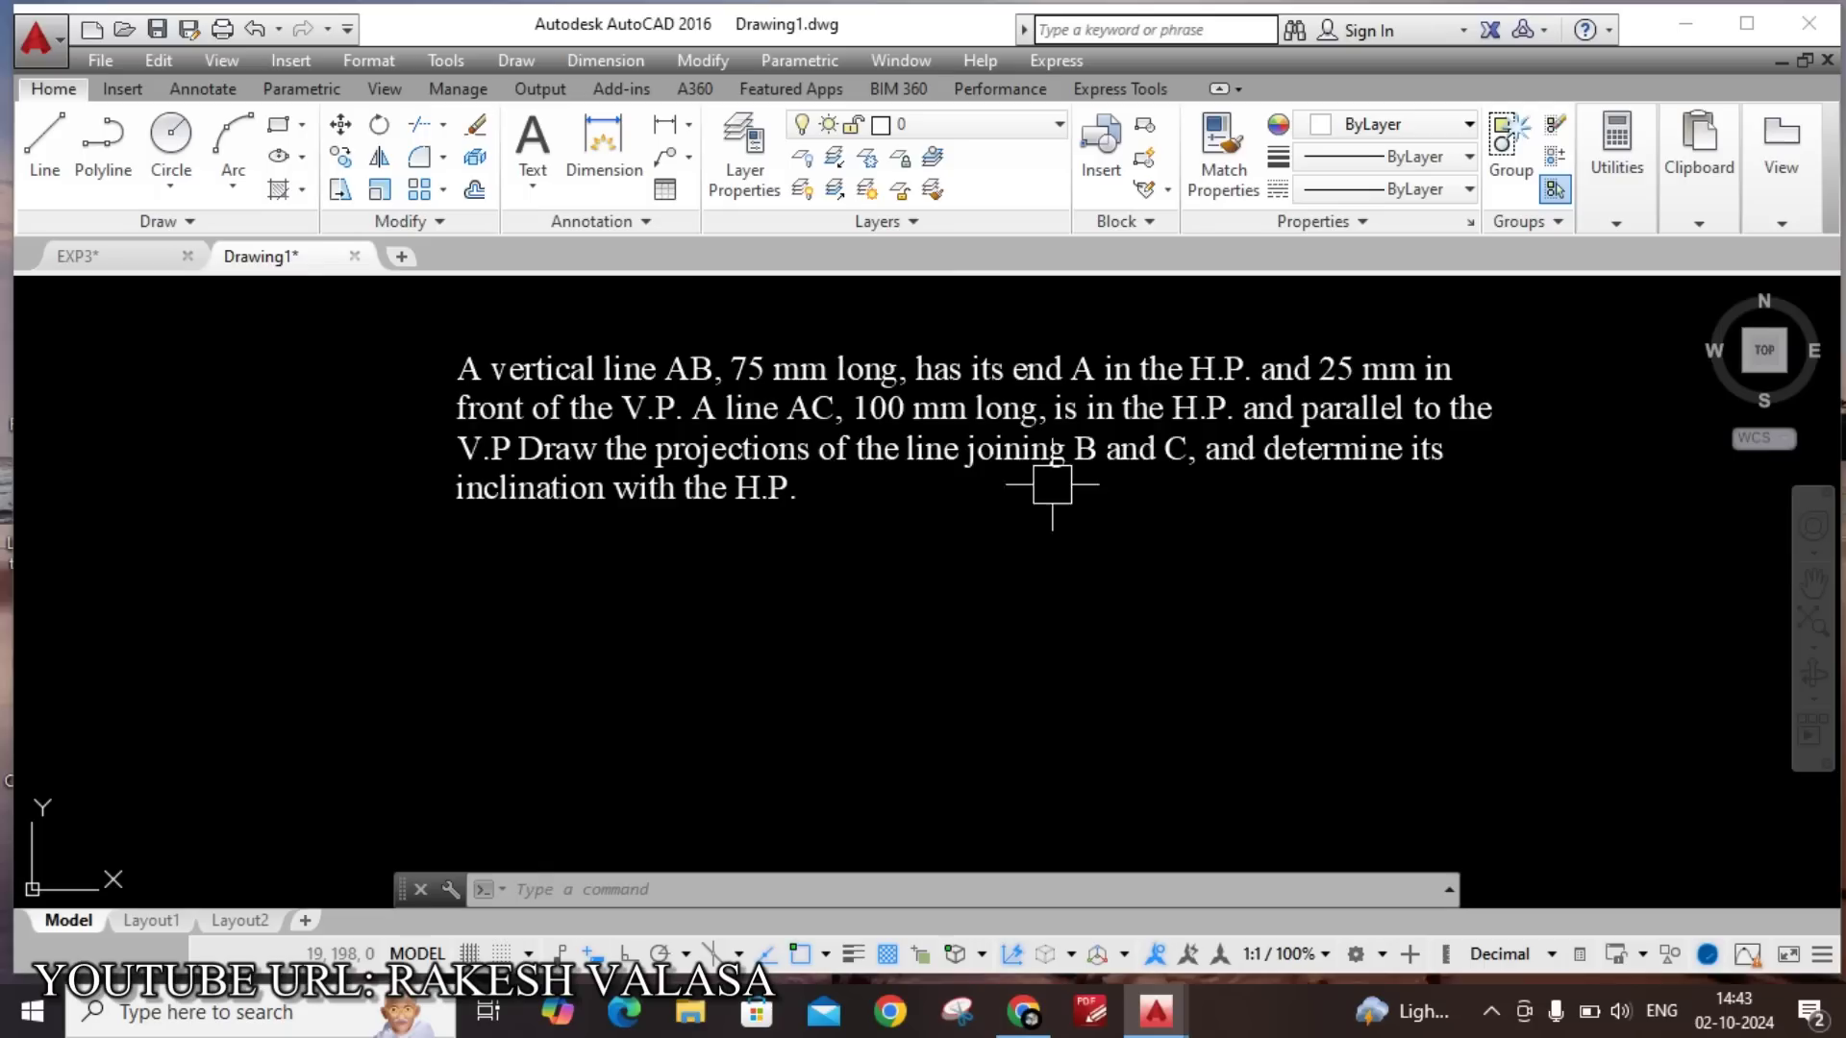
{"action": "left_click", "coordinate": [1004, 119]}
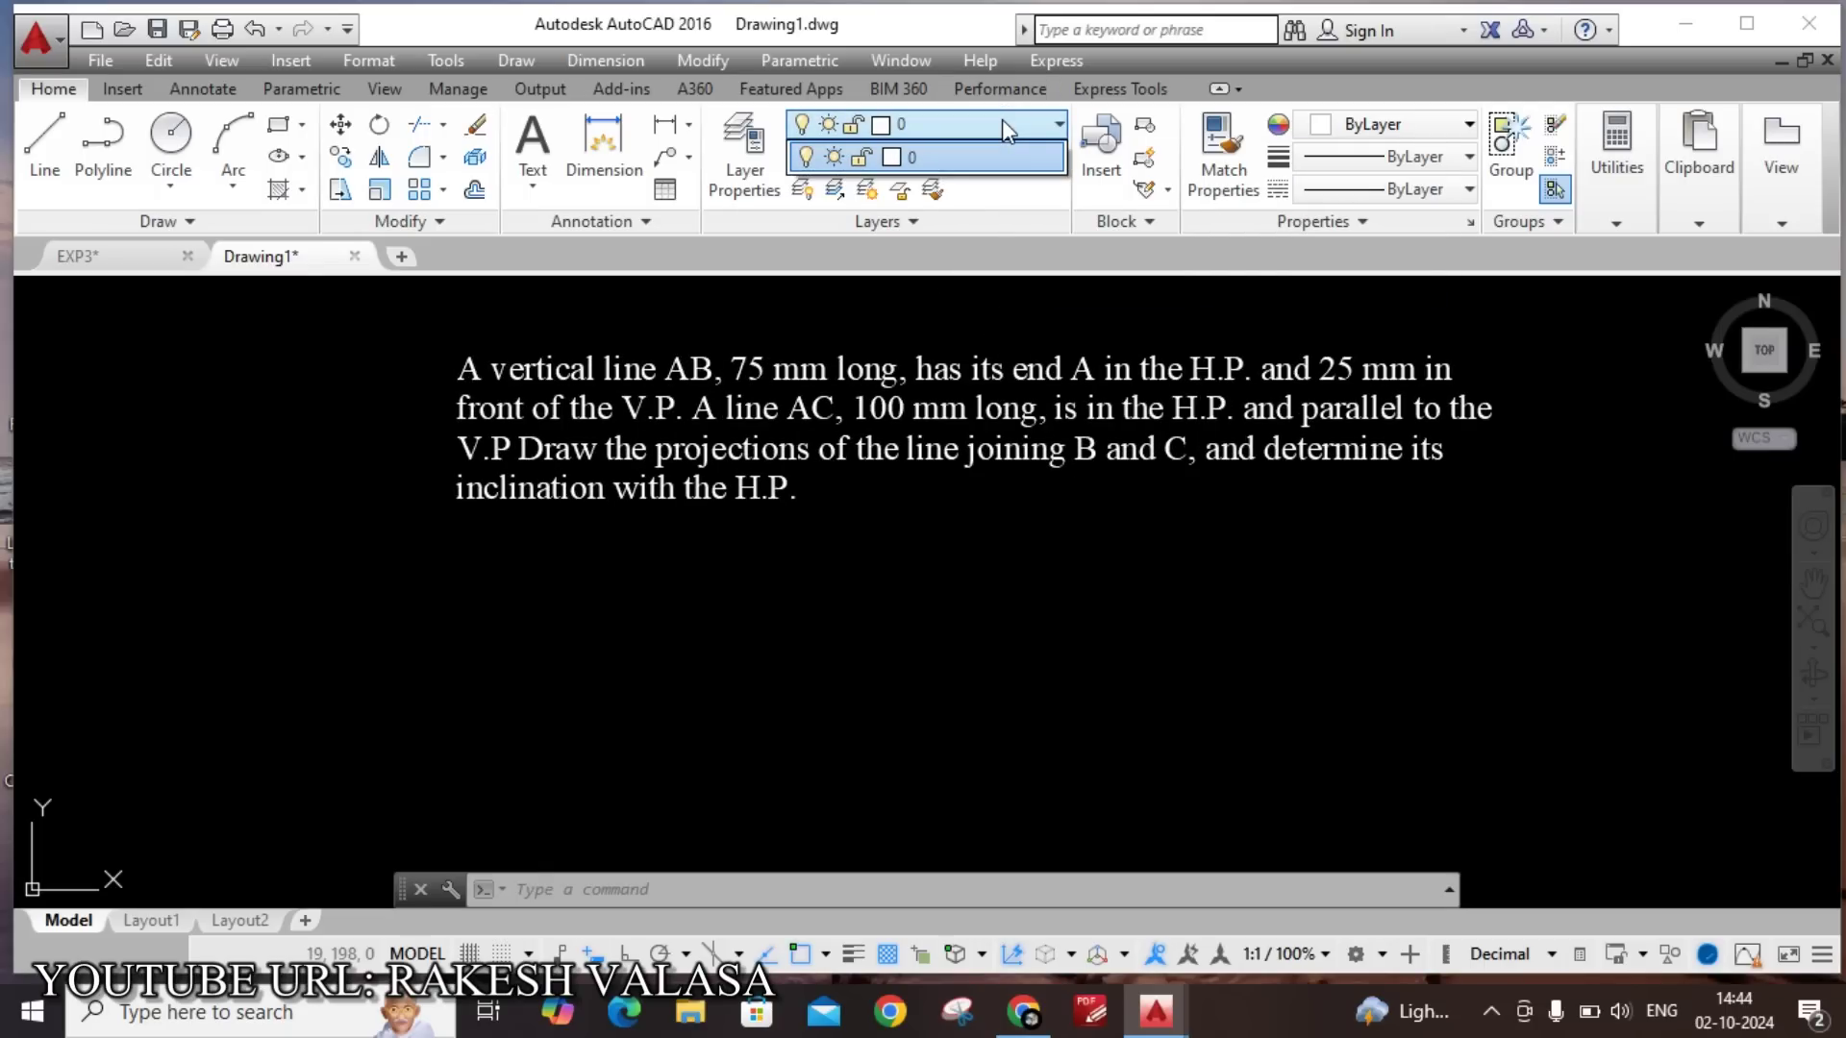
{"action": "left_click", "coordinate": [1004, 122]}
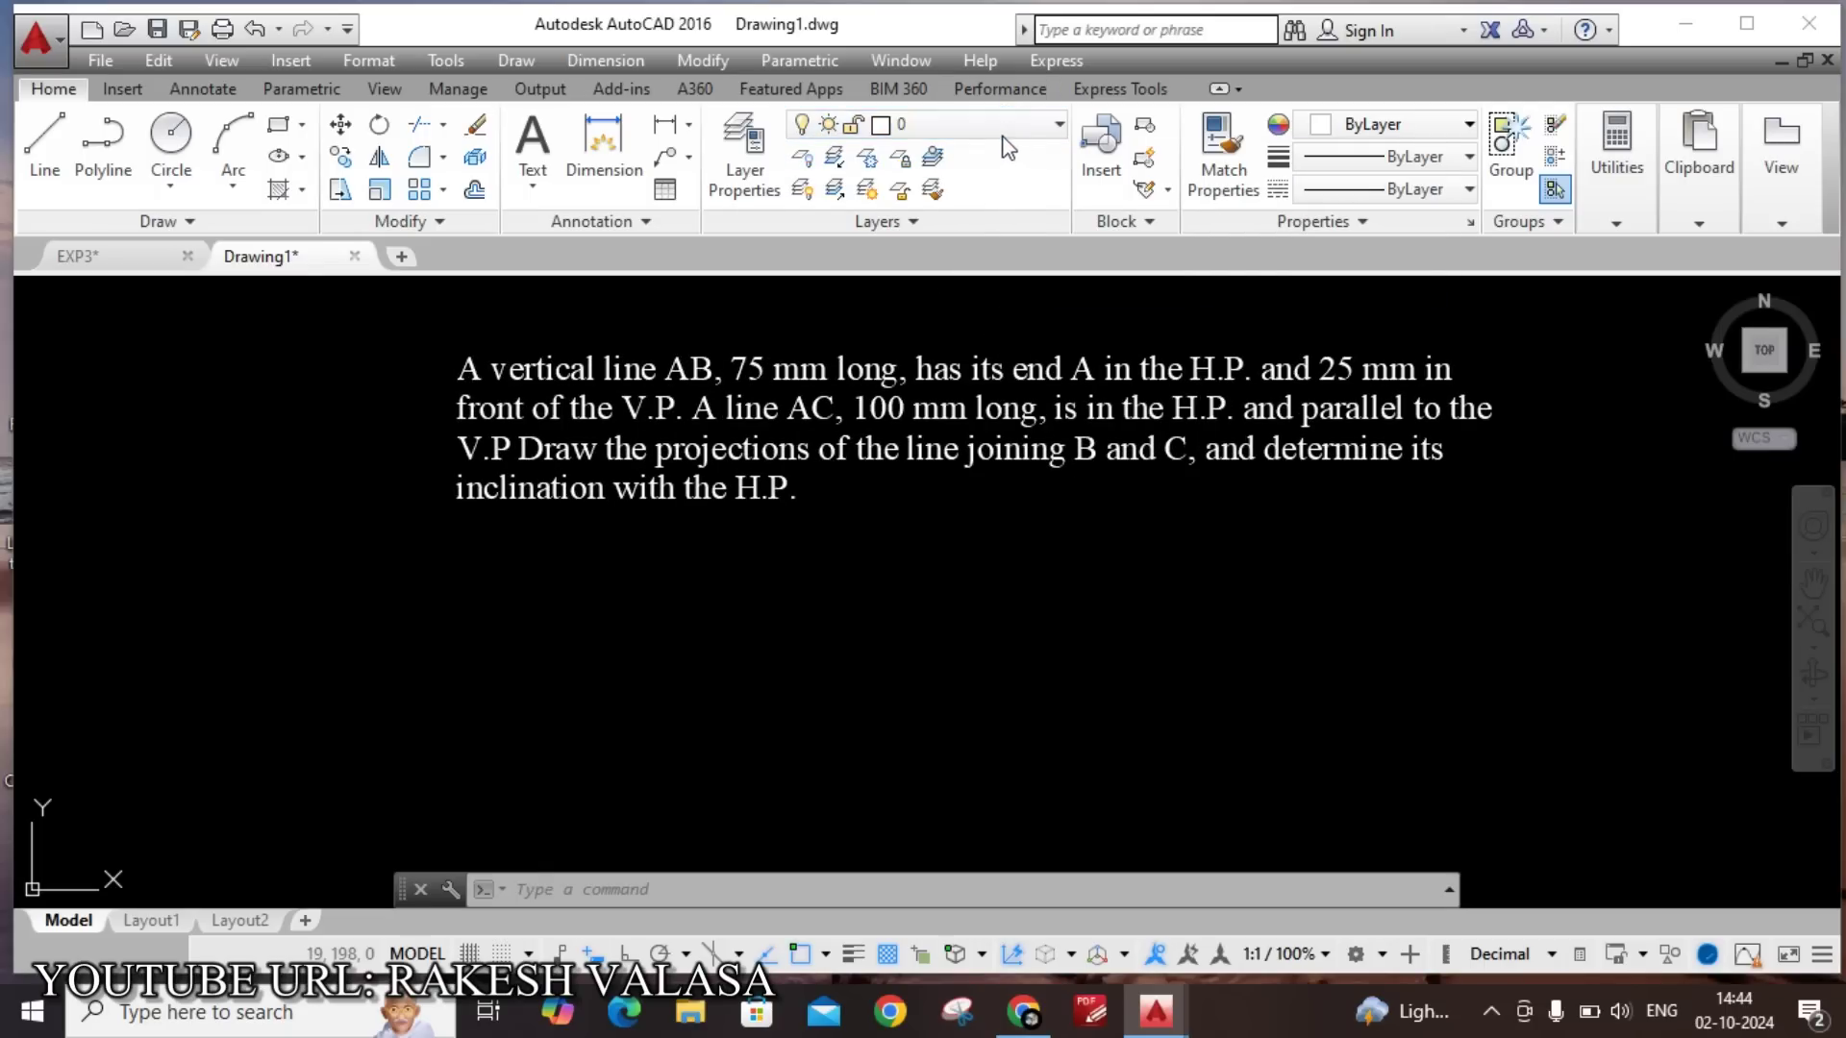
{"action": "left_click", "coordinate": [741, 179]}
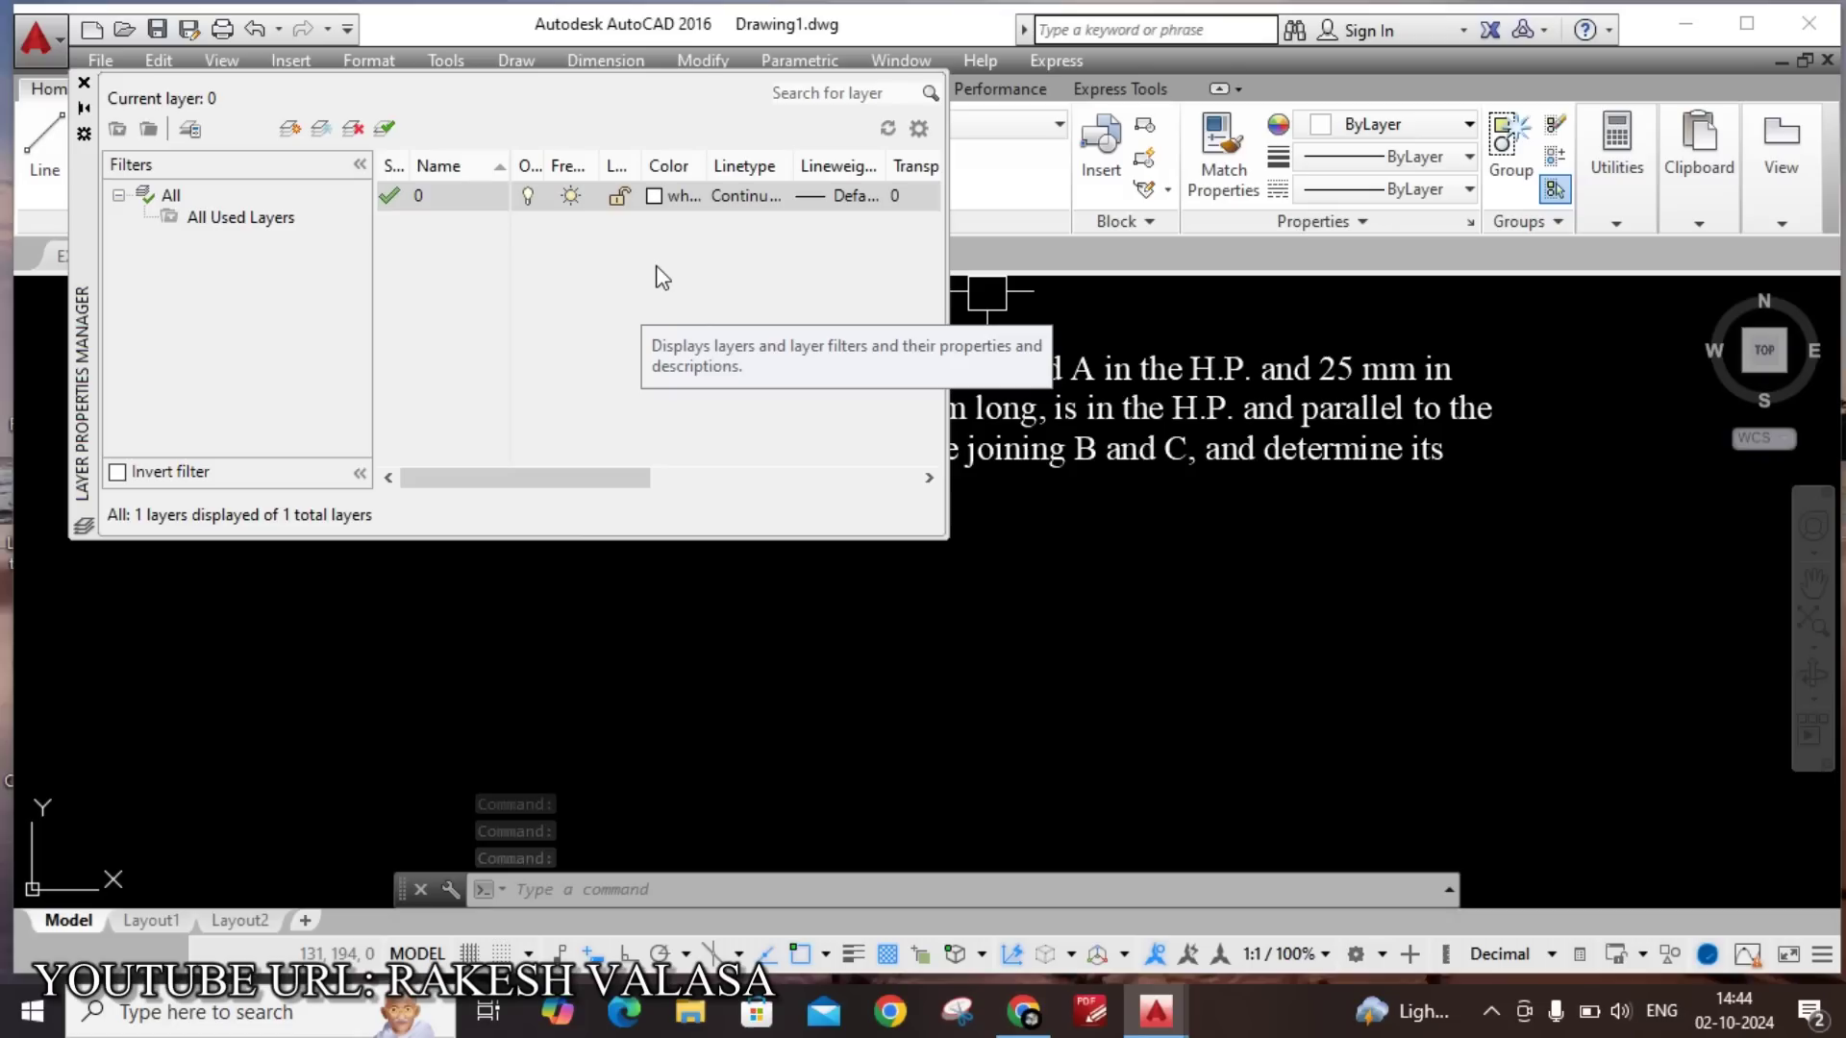
Create a new layer named 'projection' coloured cyan.
{"action": "right_click", "coordinate": [657, 271]}
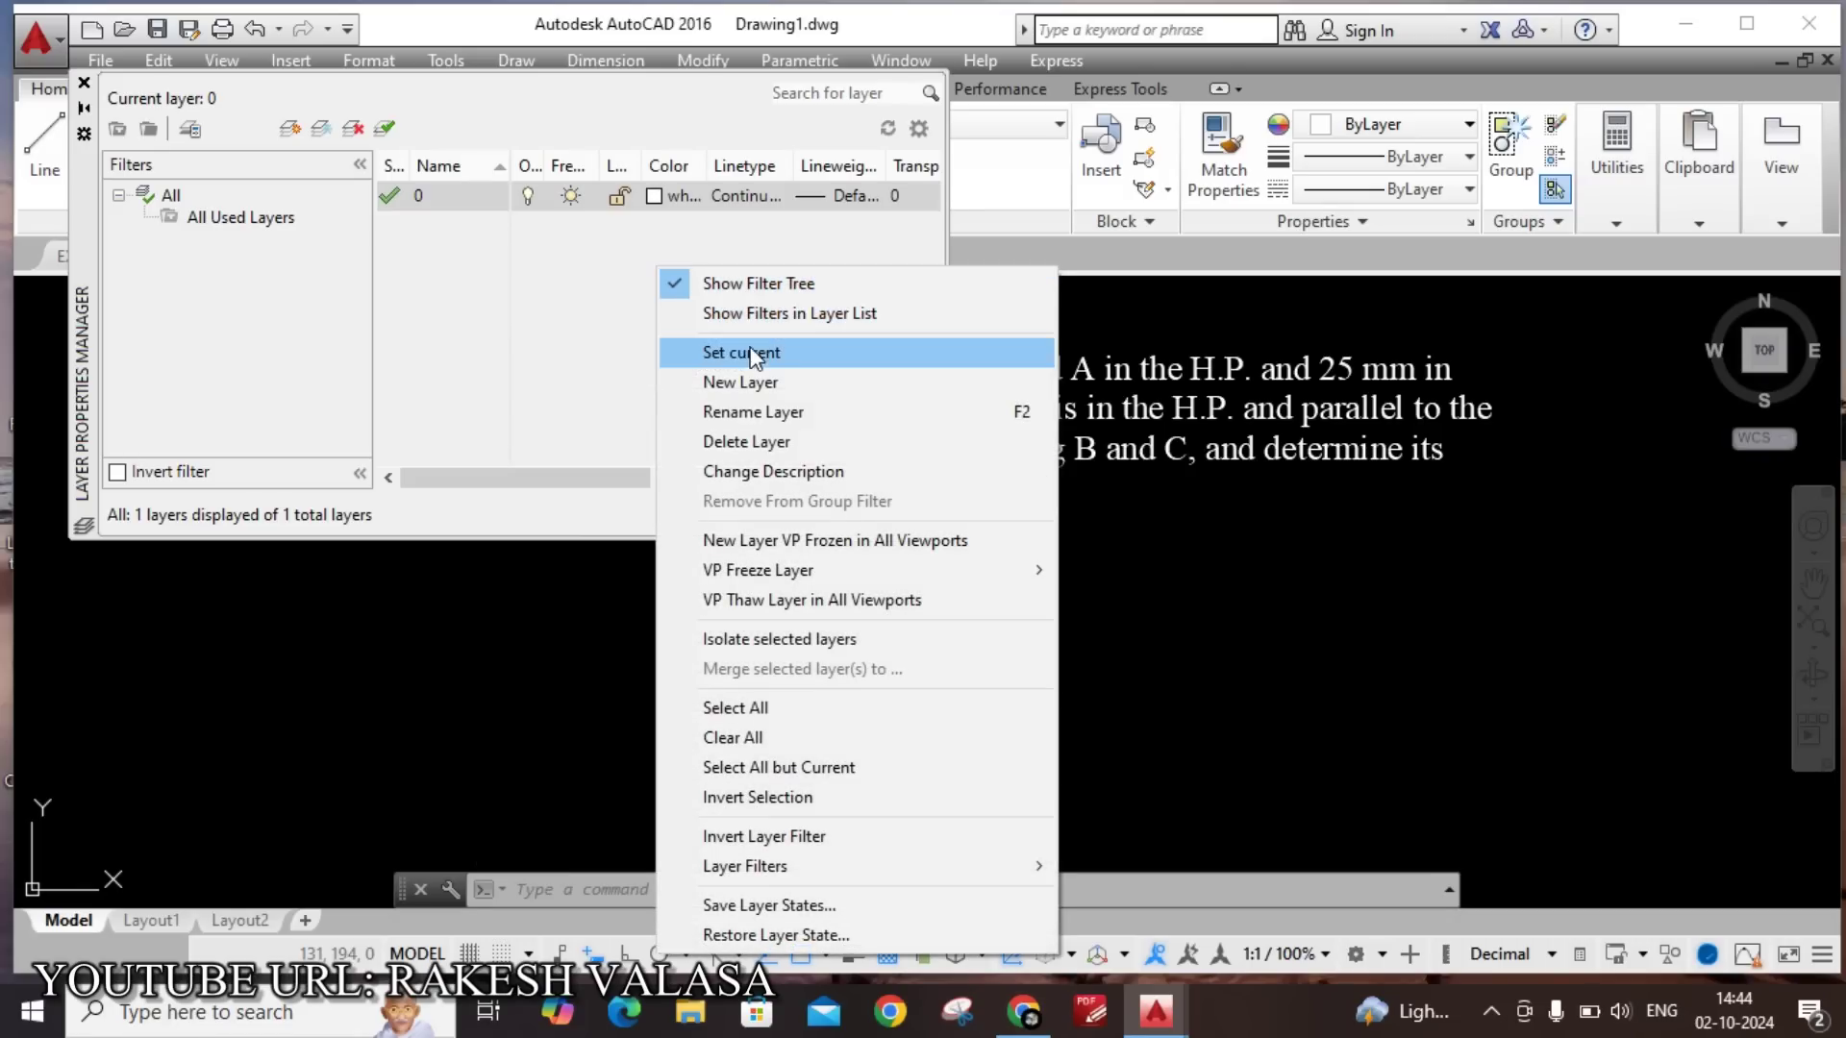
{"action": "left_click", "coordinate": [770, 382]}
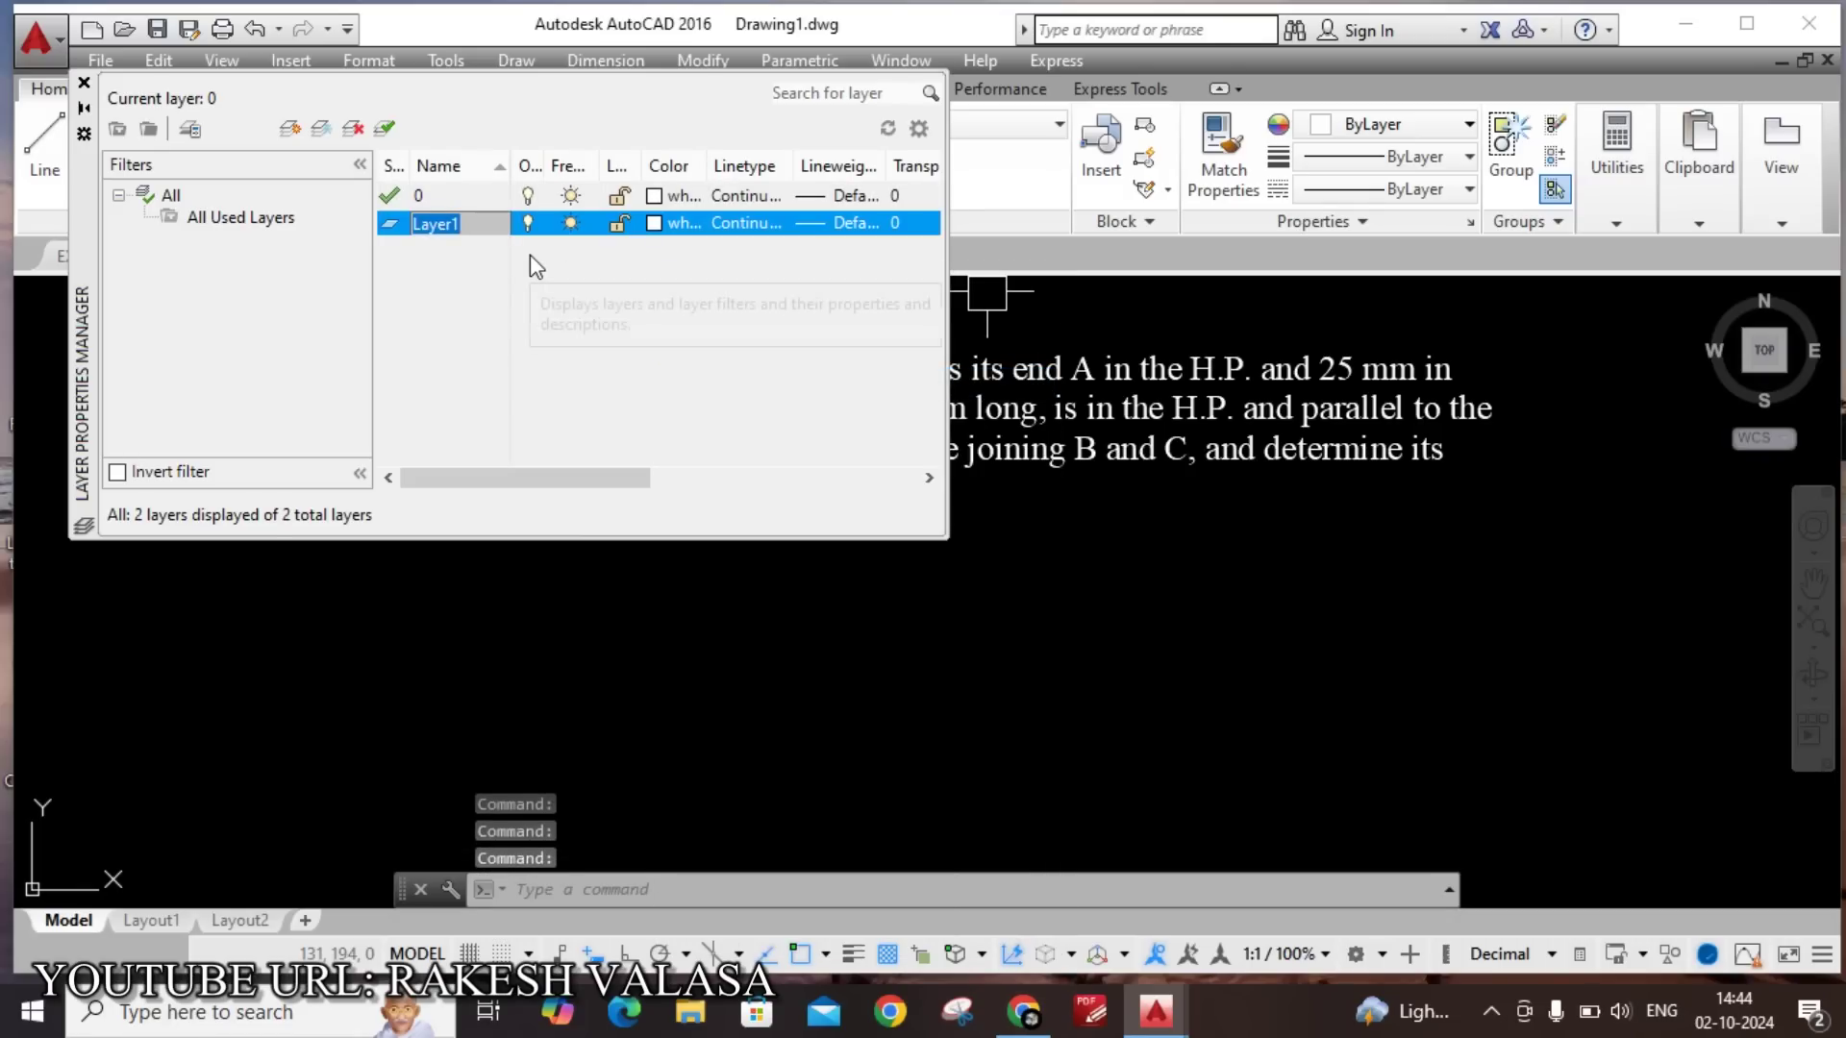
{"action": "type", "text": "pr"}
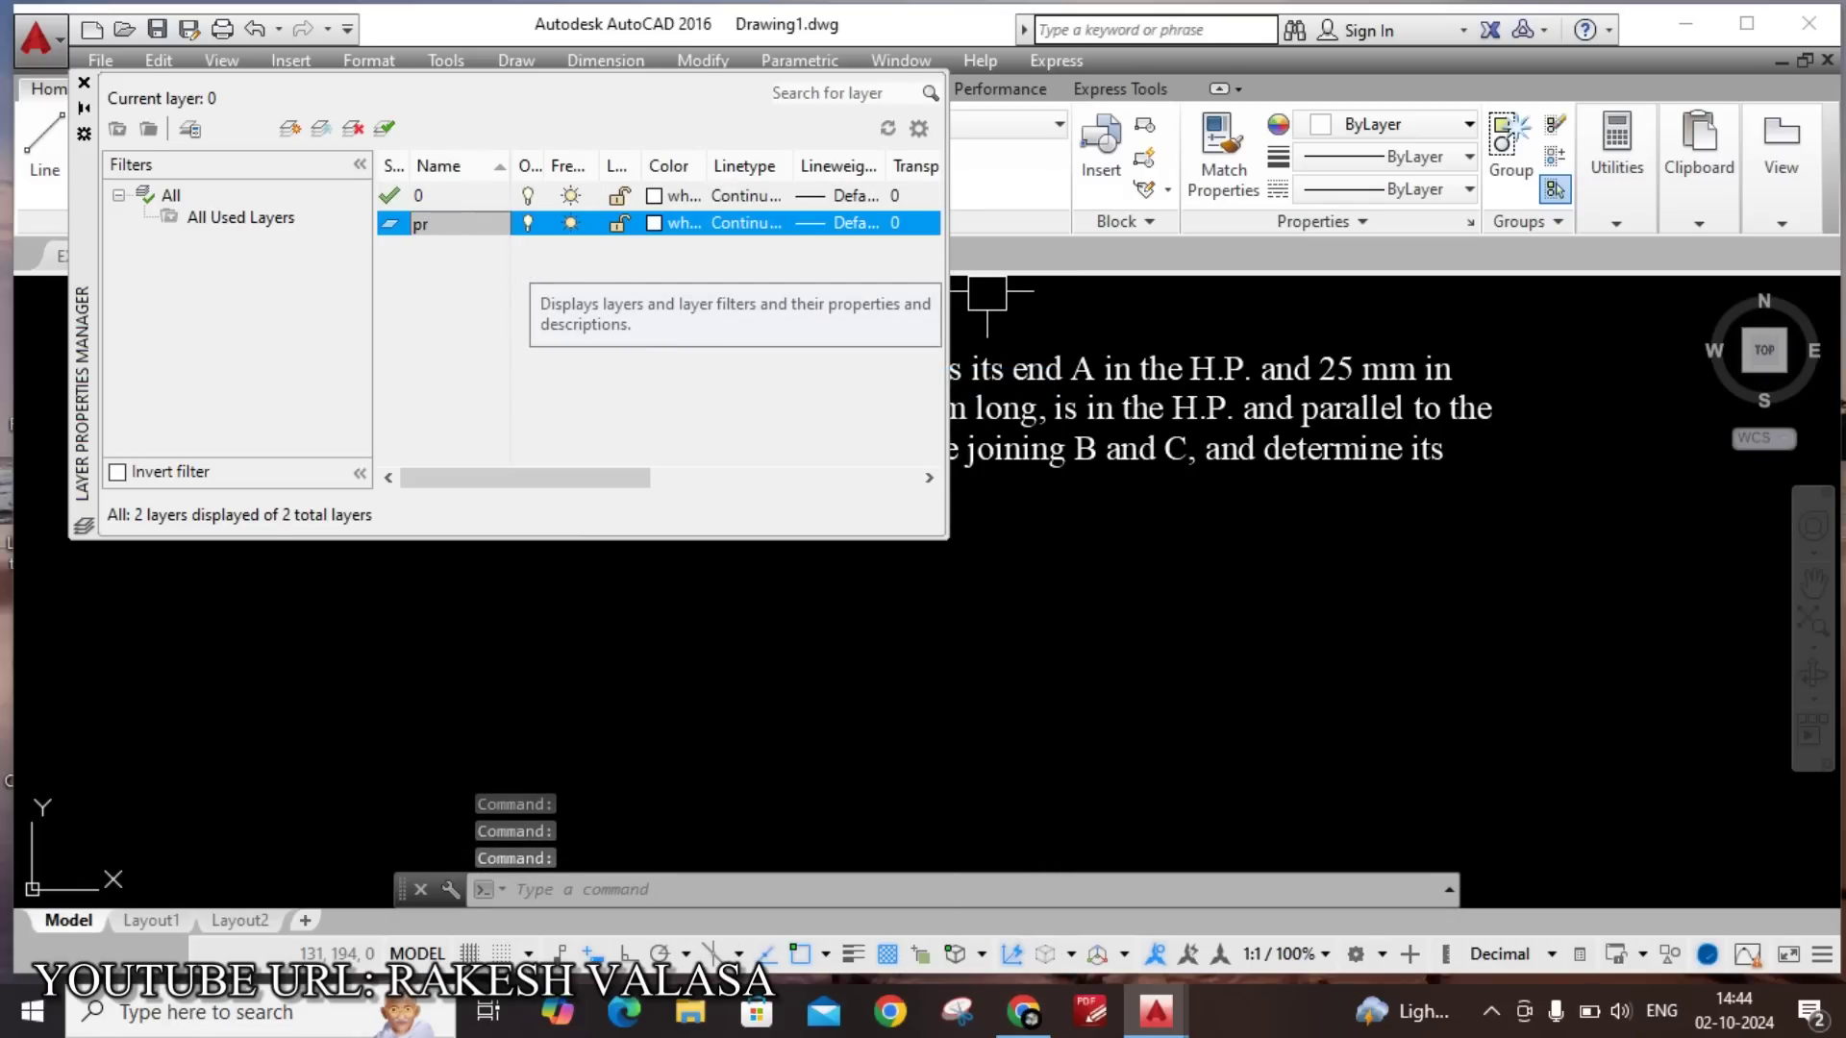
{"action": "type", "text": "ojection"}
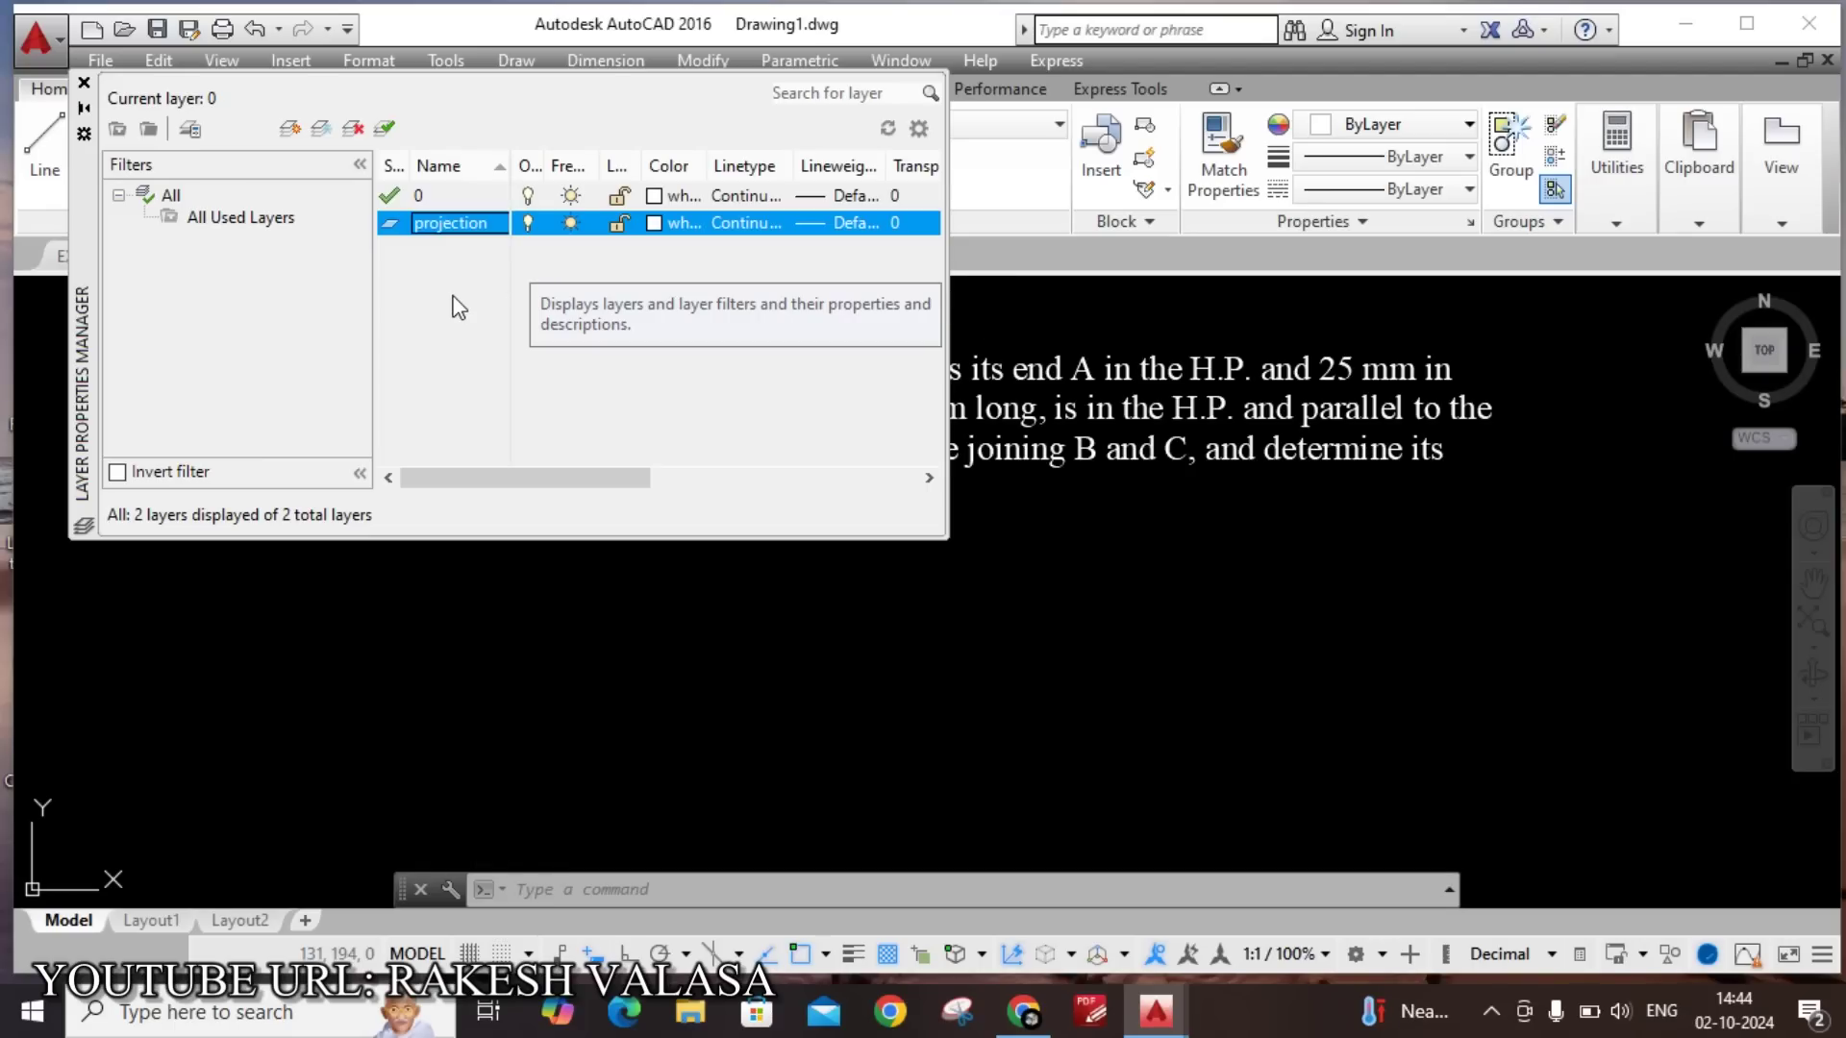
{"action": "key", "text": "Return"}
{"action": "left_click", "coordinate": [684, 223]}
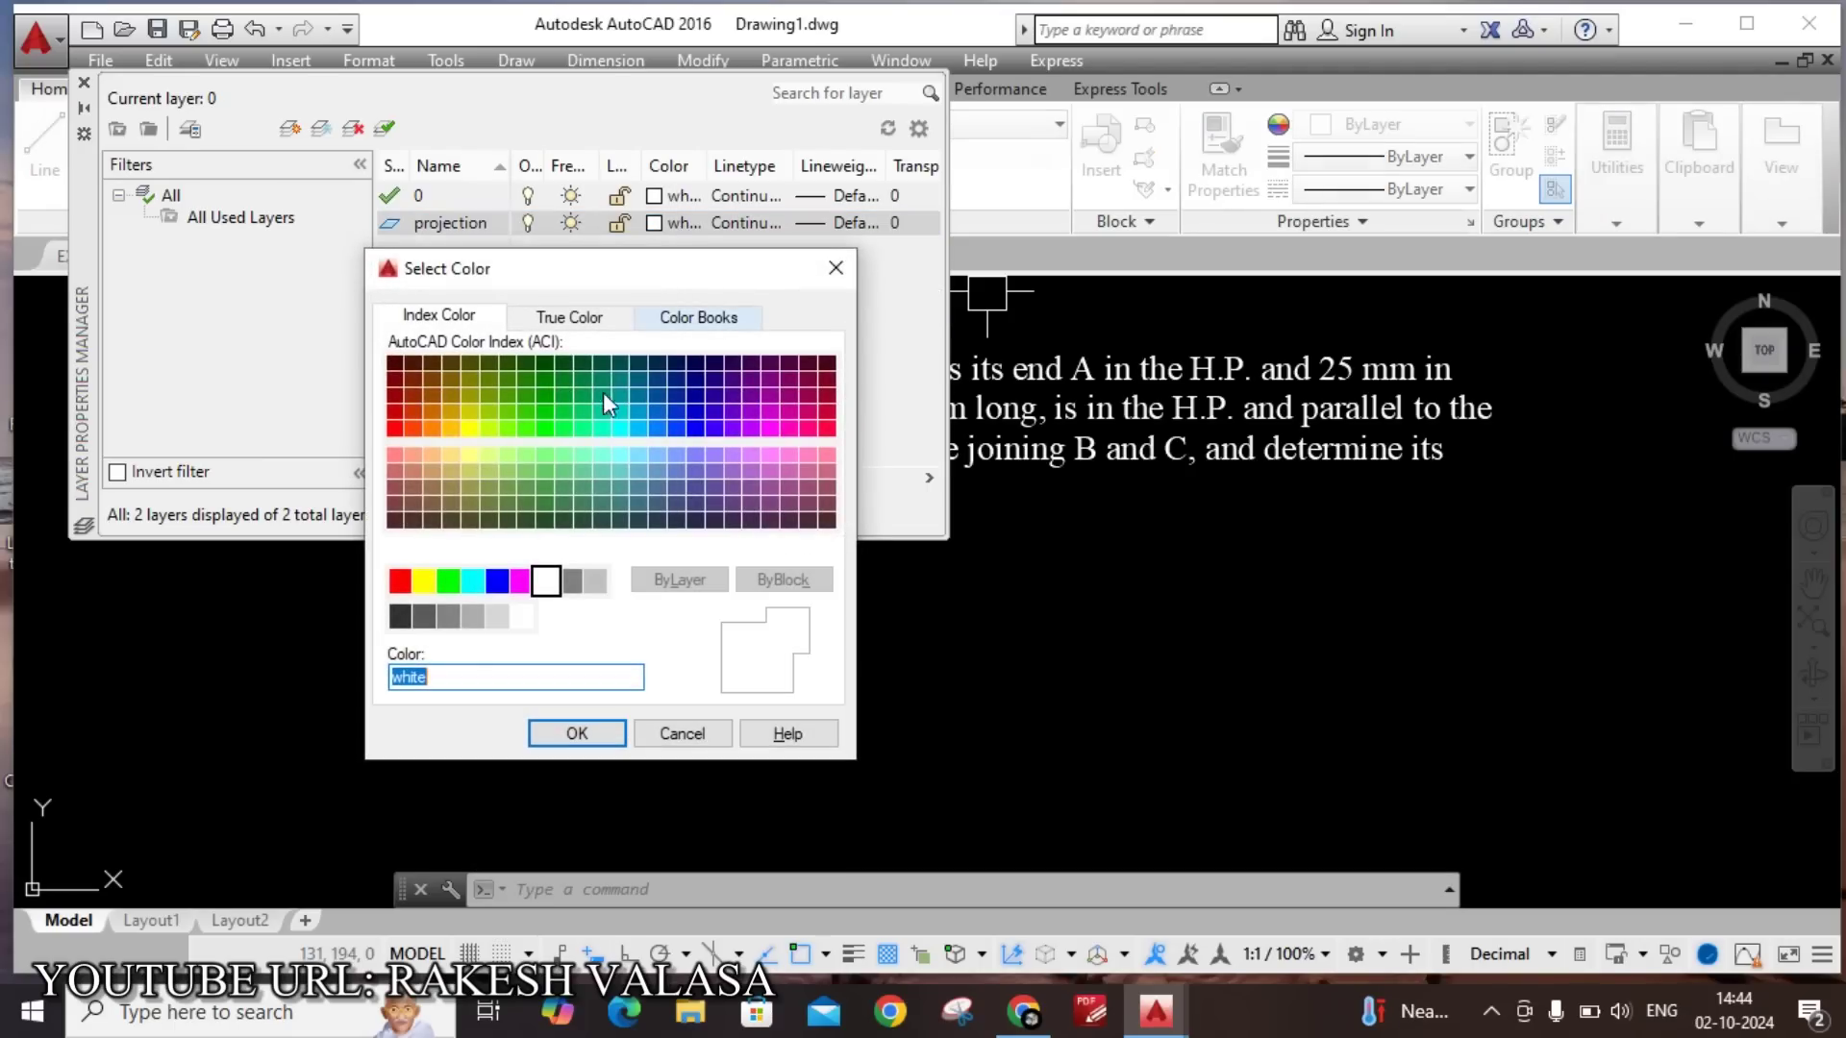
{"action": "left_click", "coordinate": [472, 580]}
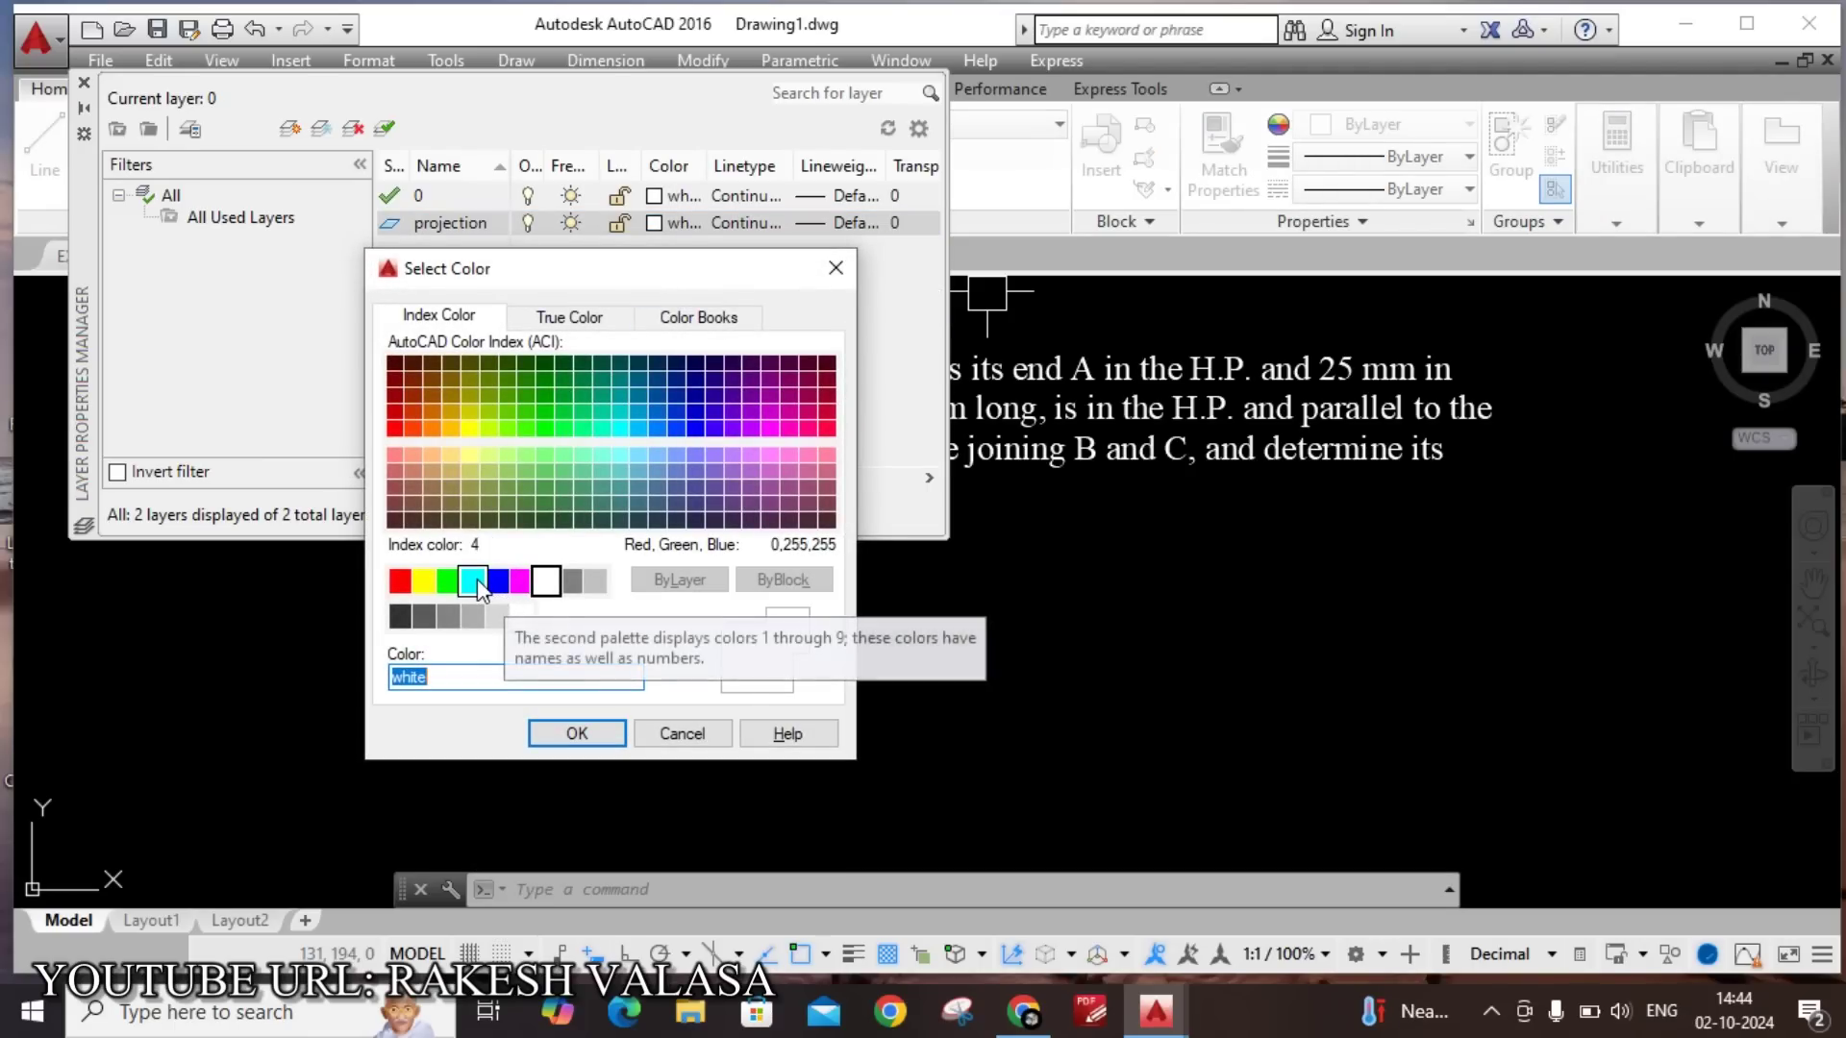
{"action": "left_click", "coordinate": [577, 734]}
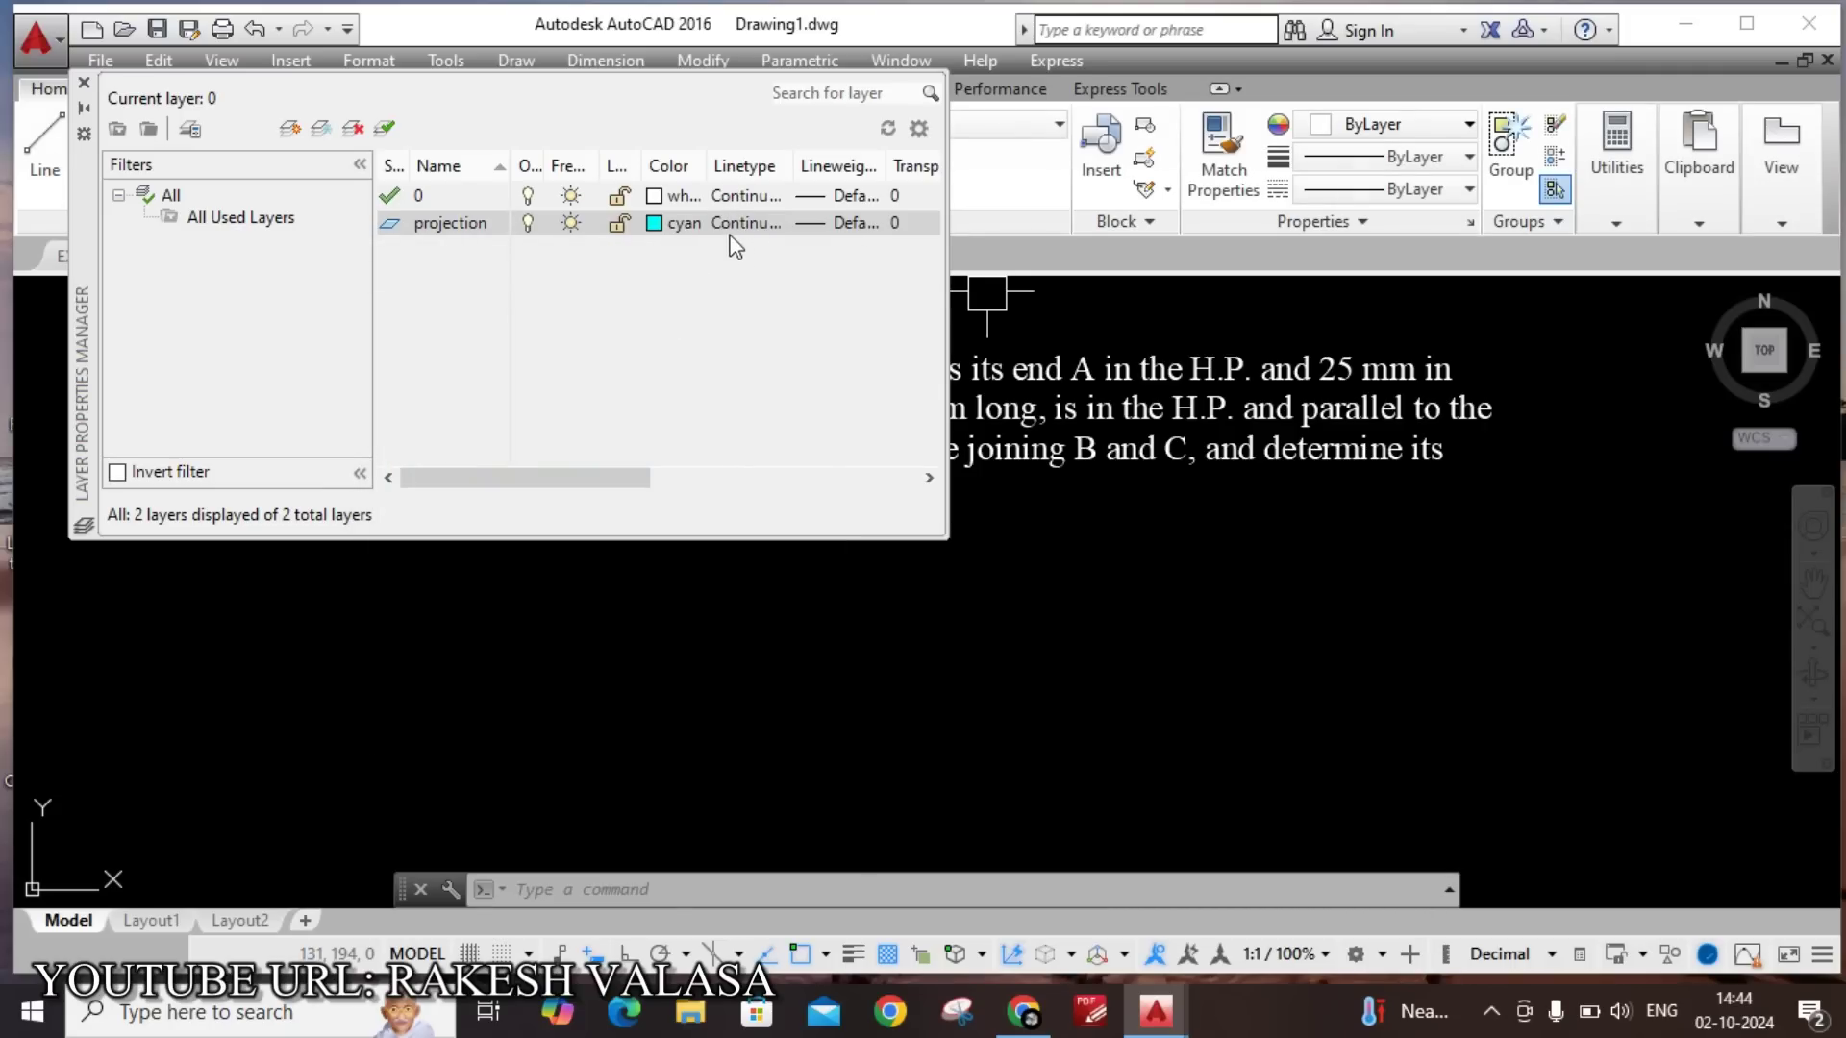
Create a white 'object' layer with 0.30 mm lineweight and close the manager.
{"action": "right_click", "coordinate": [672, 292]}
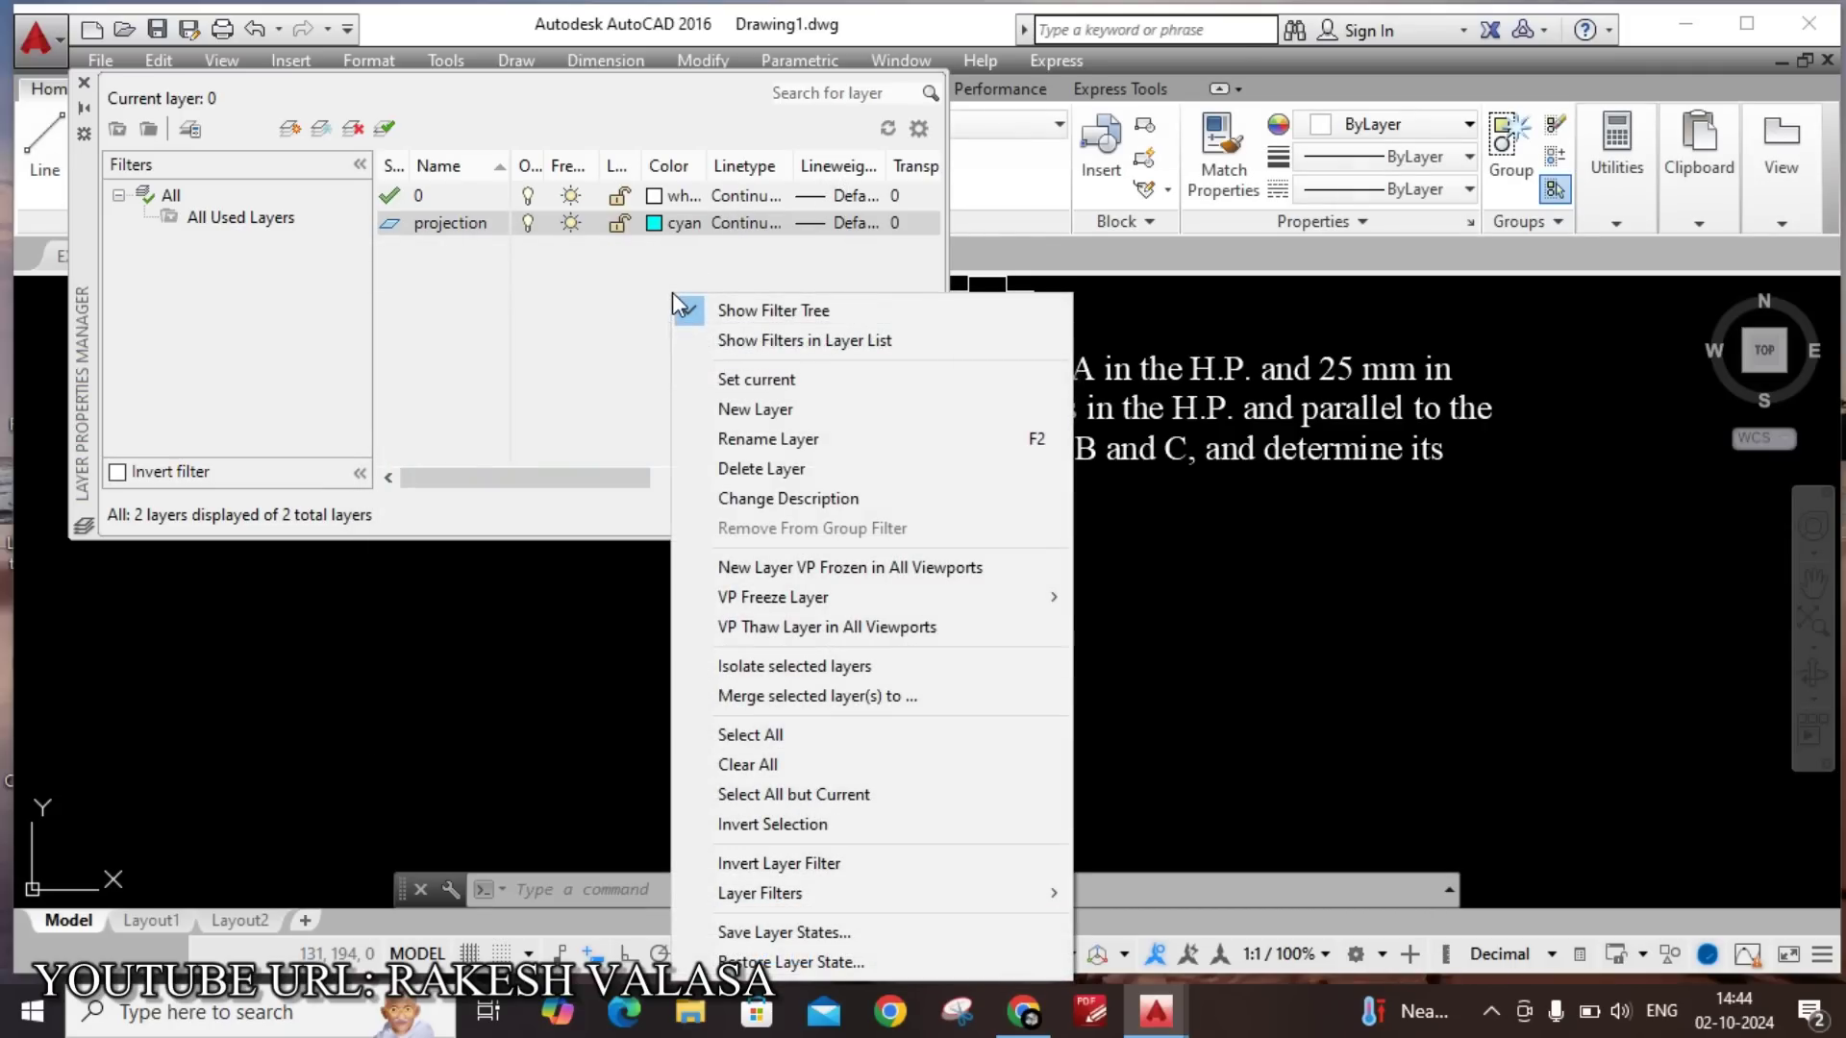
{"action": "left_click", "coordinate": [740, 414]}
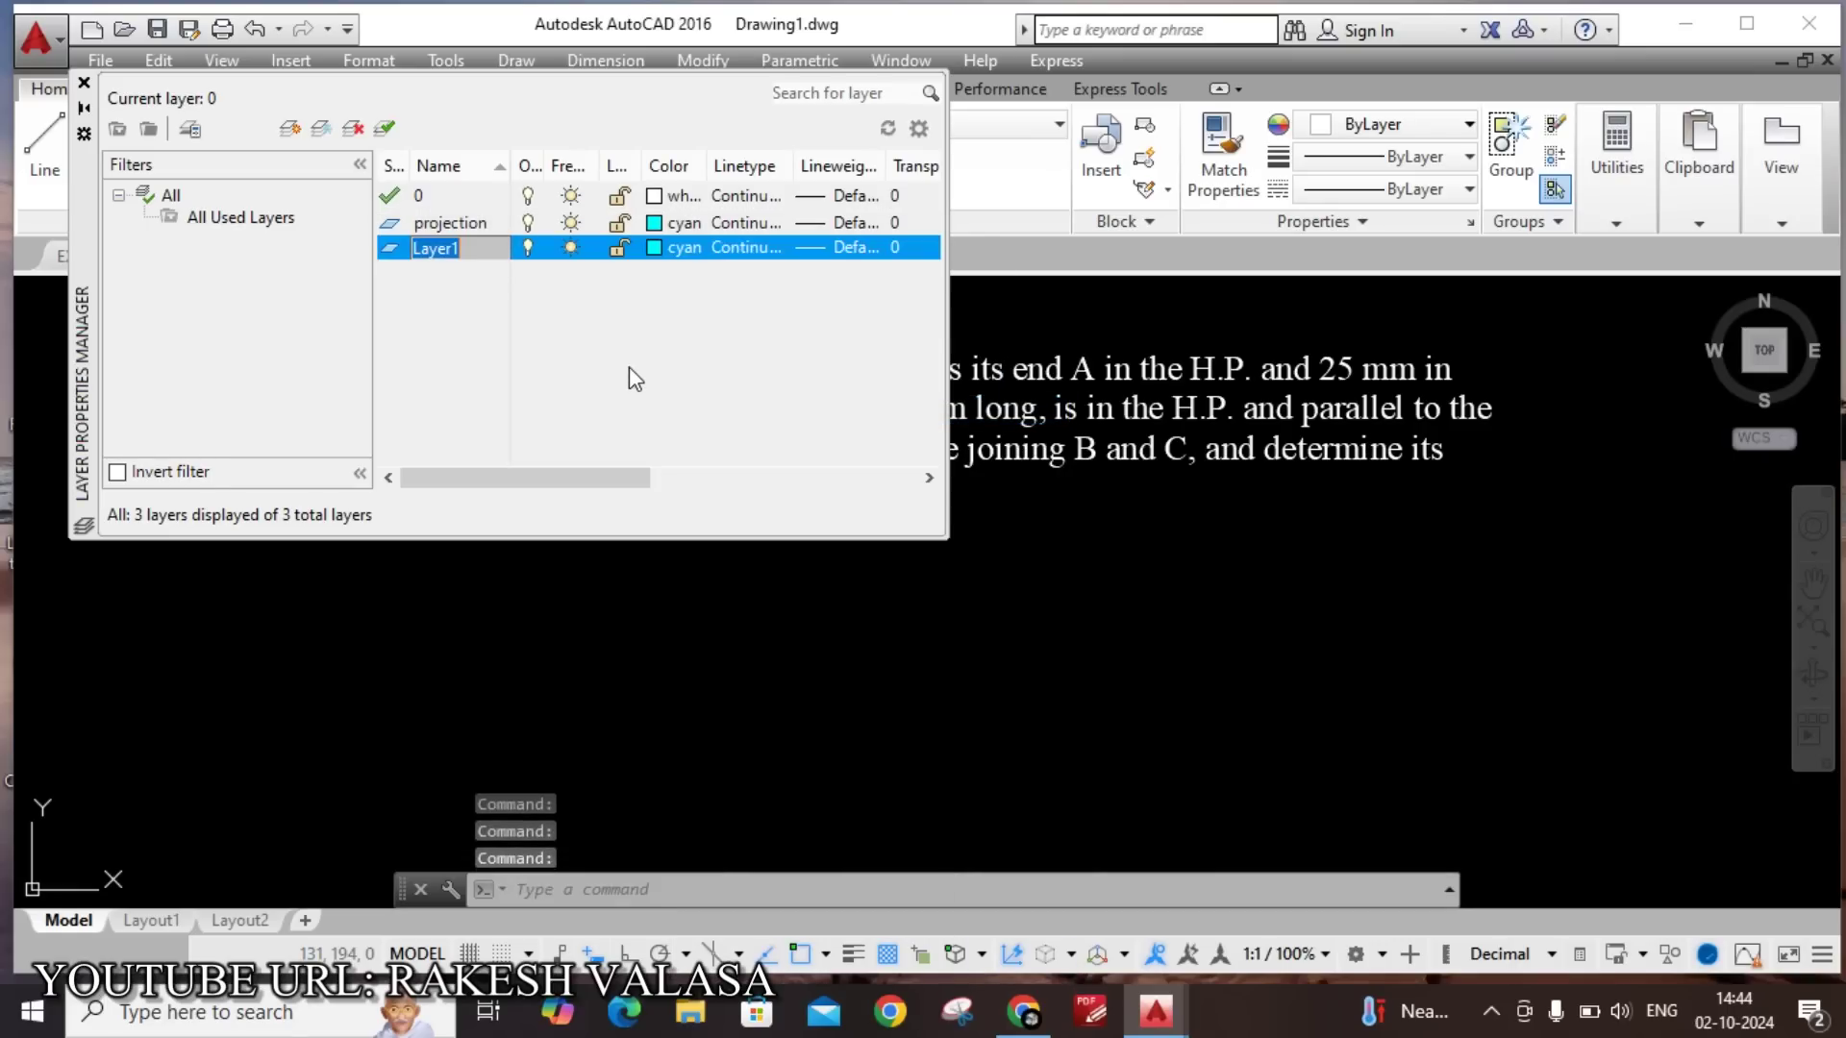
{"action": "type", "text": "obj"}
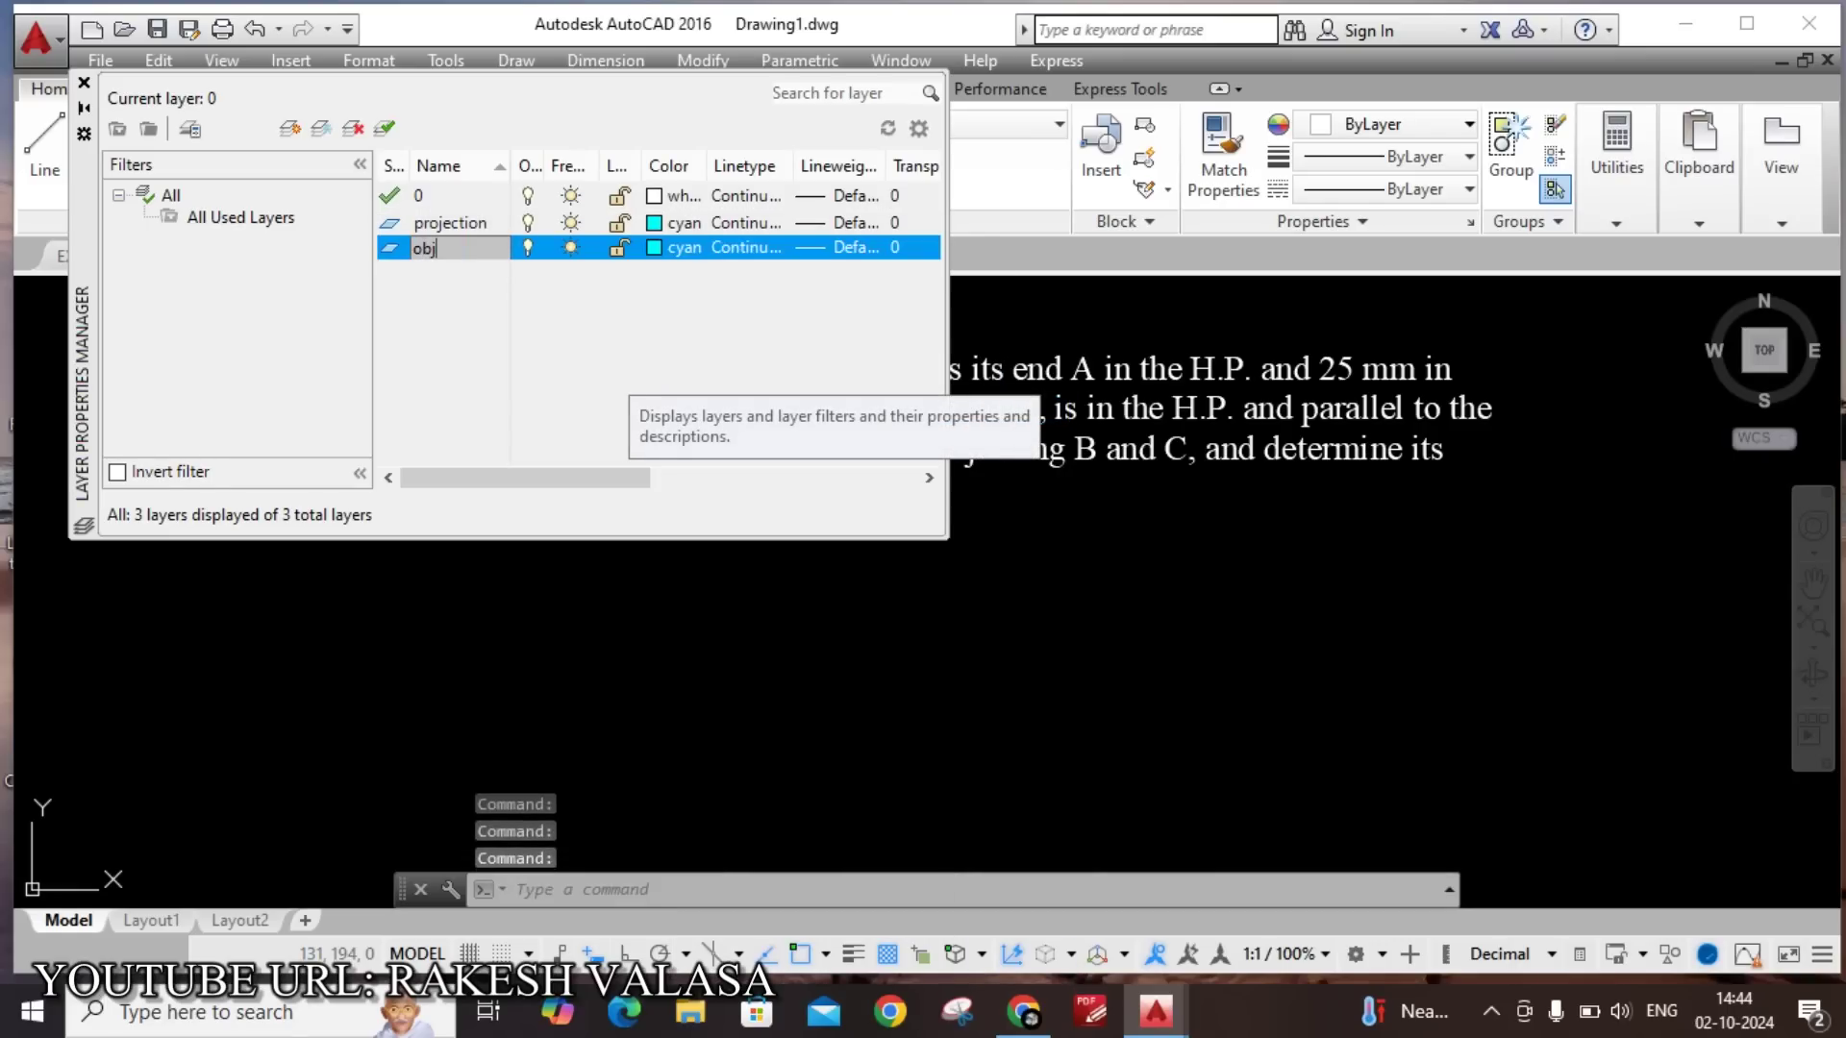
{"action": "type", "text": "ect"}
{"action": "key", "text": "Return"}
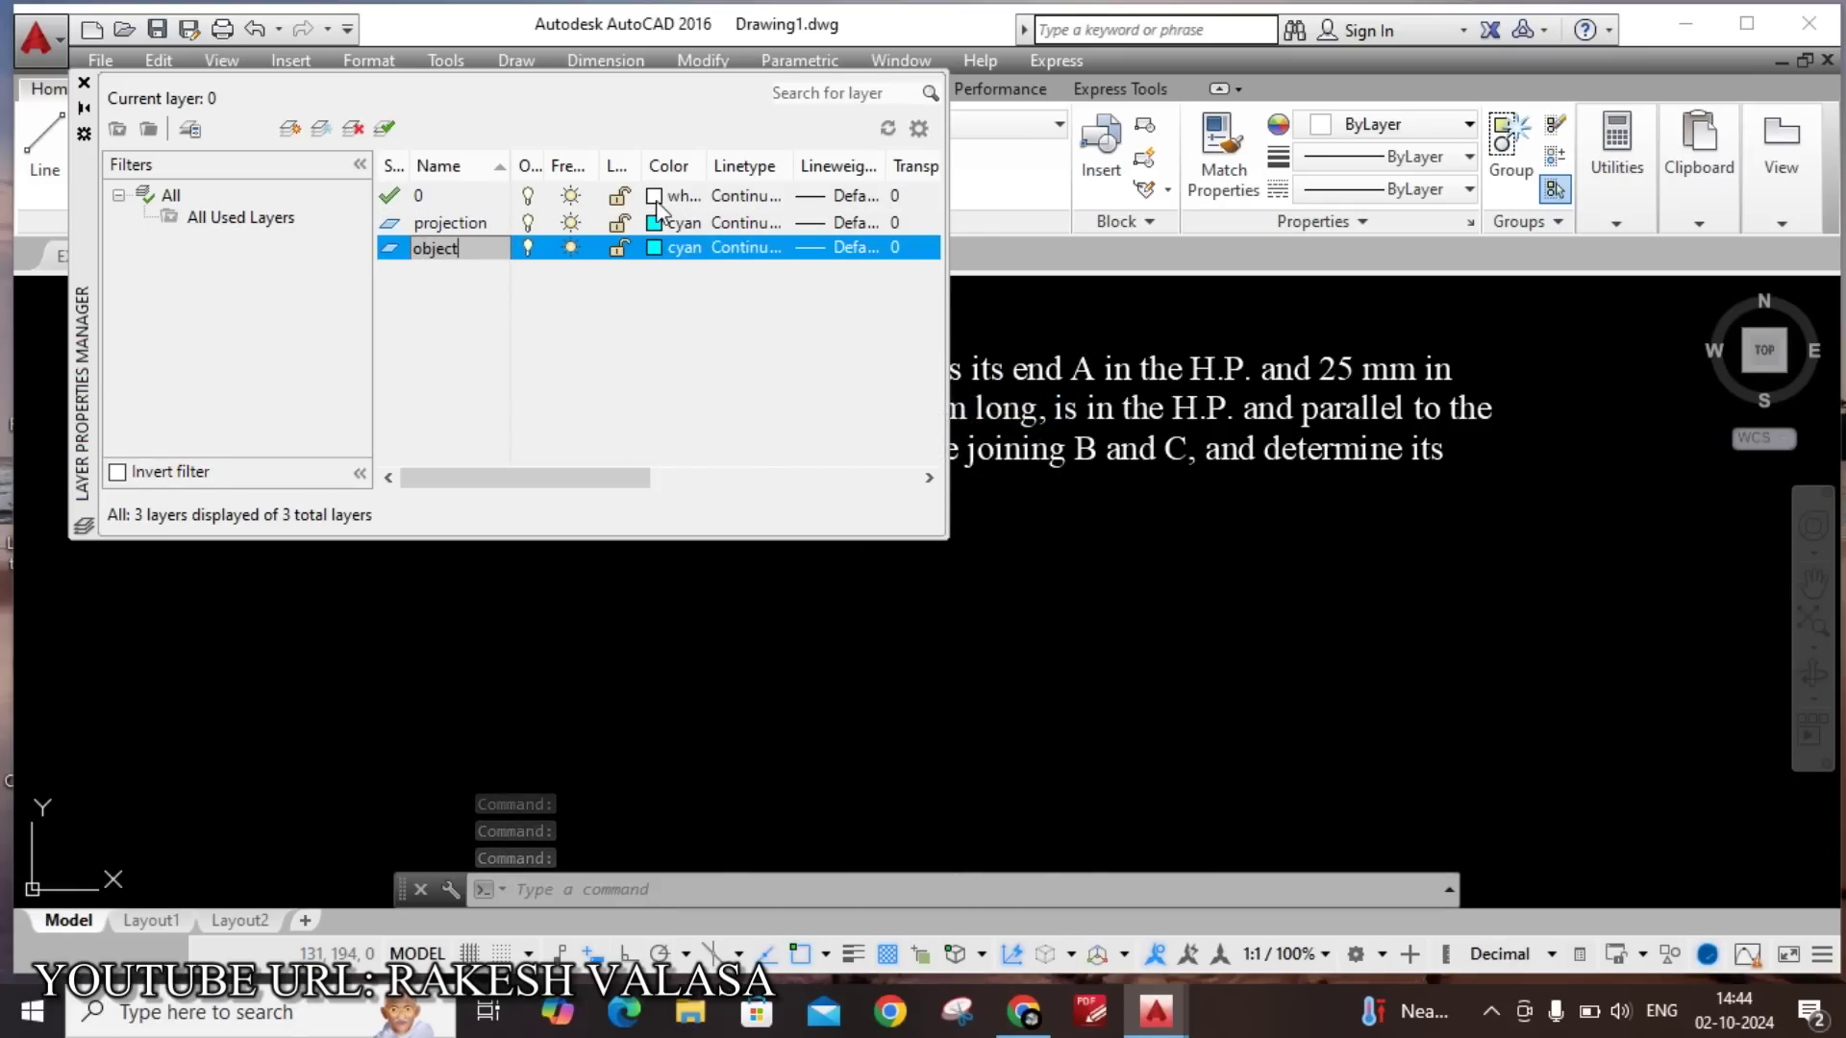
{"action": "left_click", "coordinate": [668, 248]}
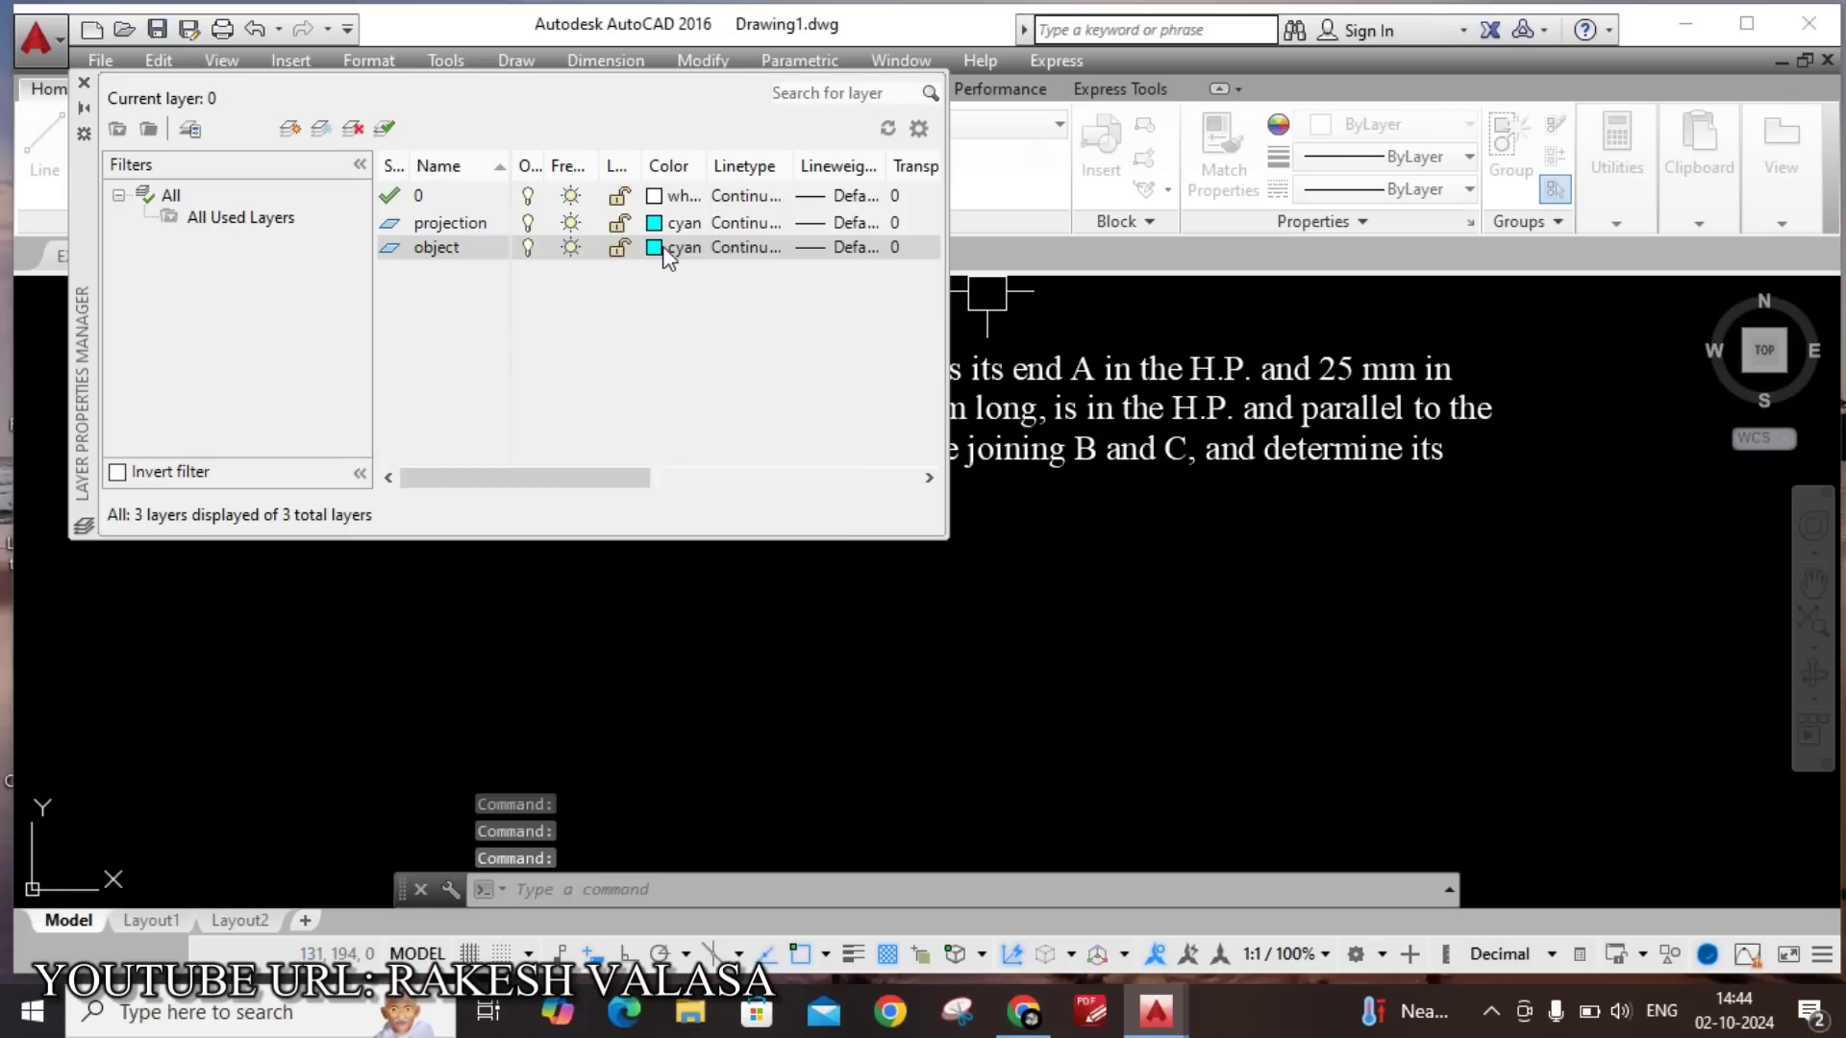
{"action": "left_click", "coordinate": [545, 581]}
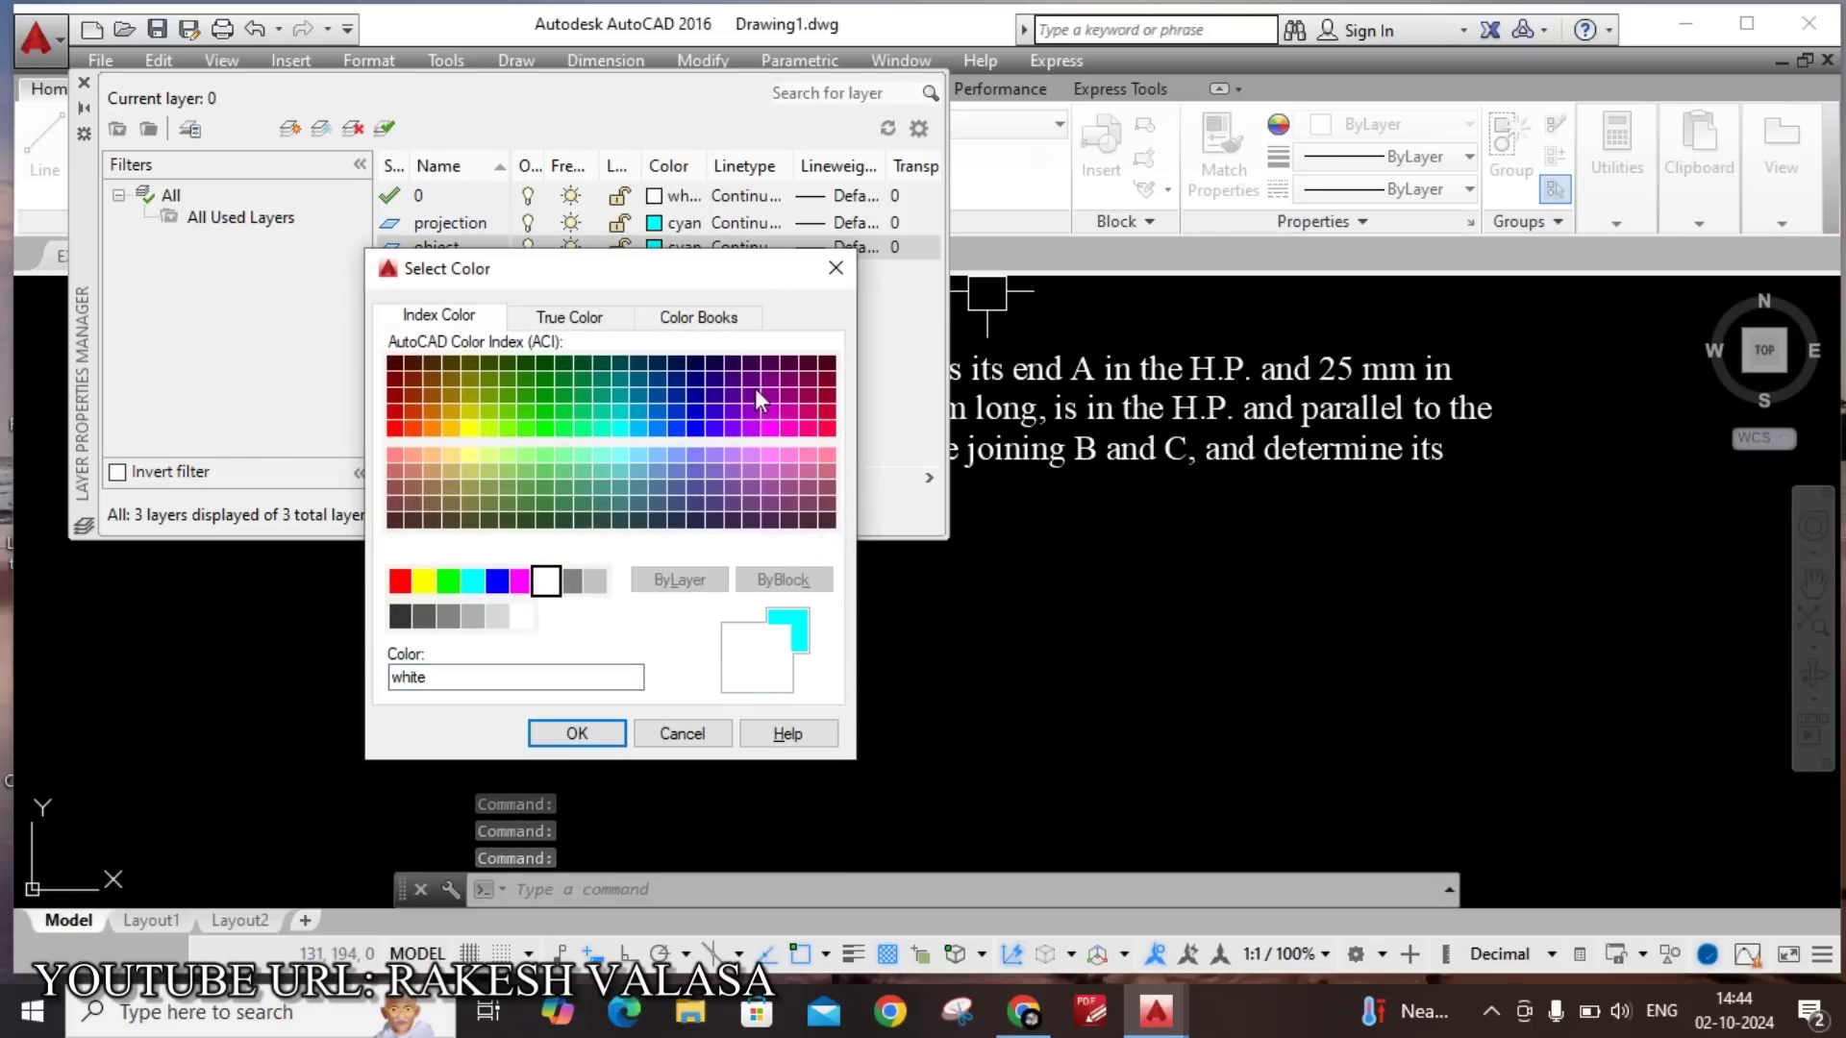
{"action": "left_click", "coordinate": [577, 733]}
{"action": "left_click", "coordinate": [828, 248]}
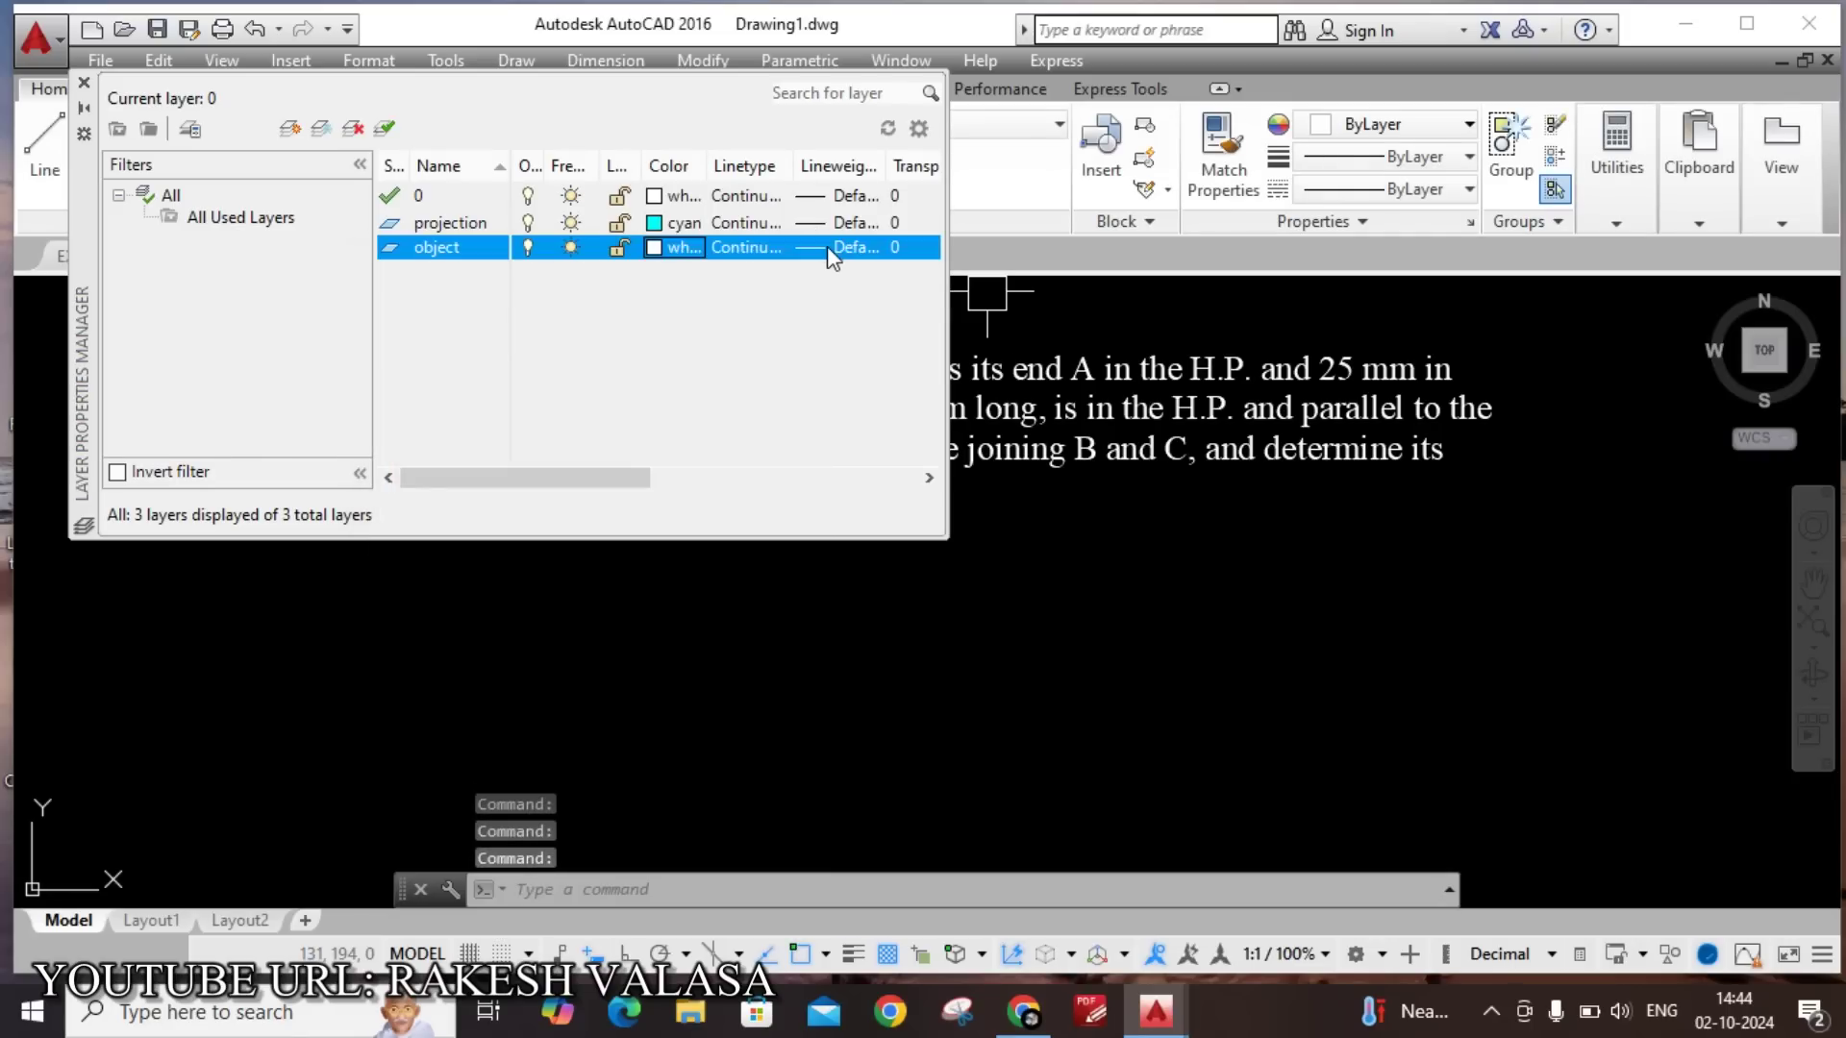
{"action": "left_click", "coordinate": [871, 542]}
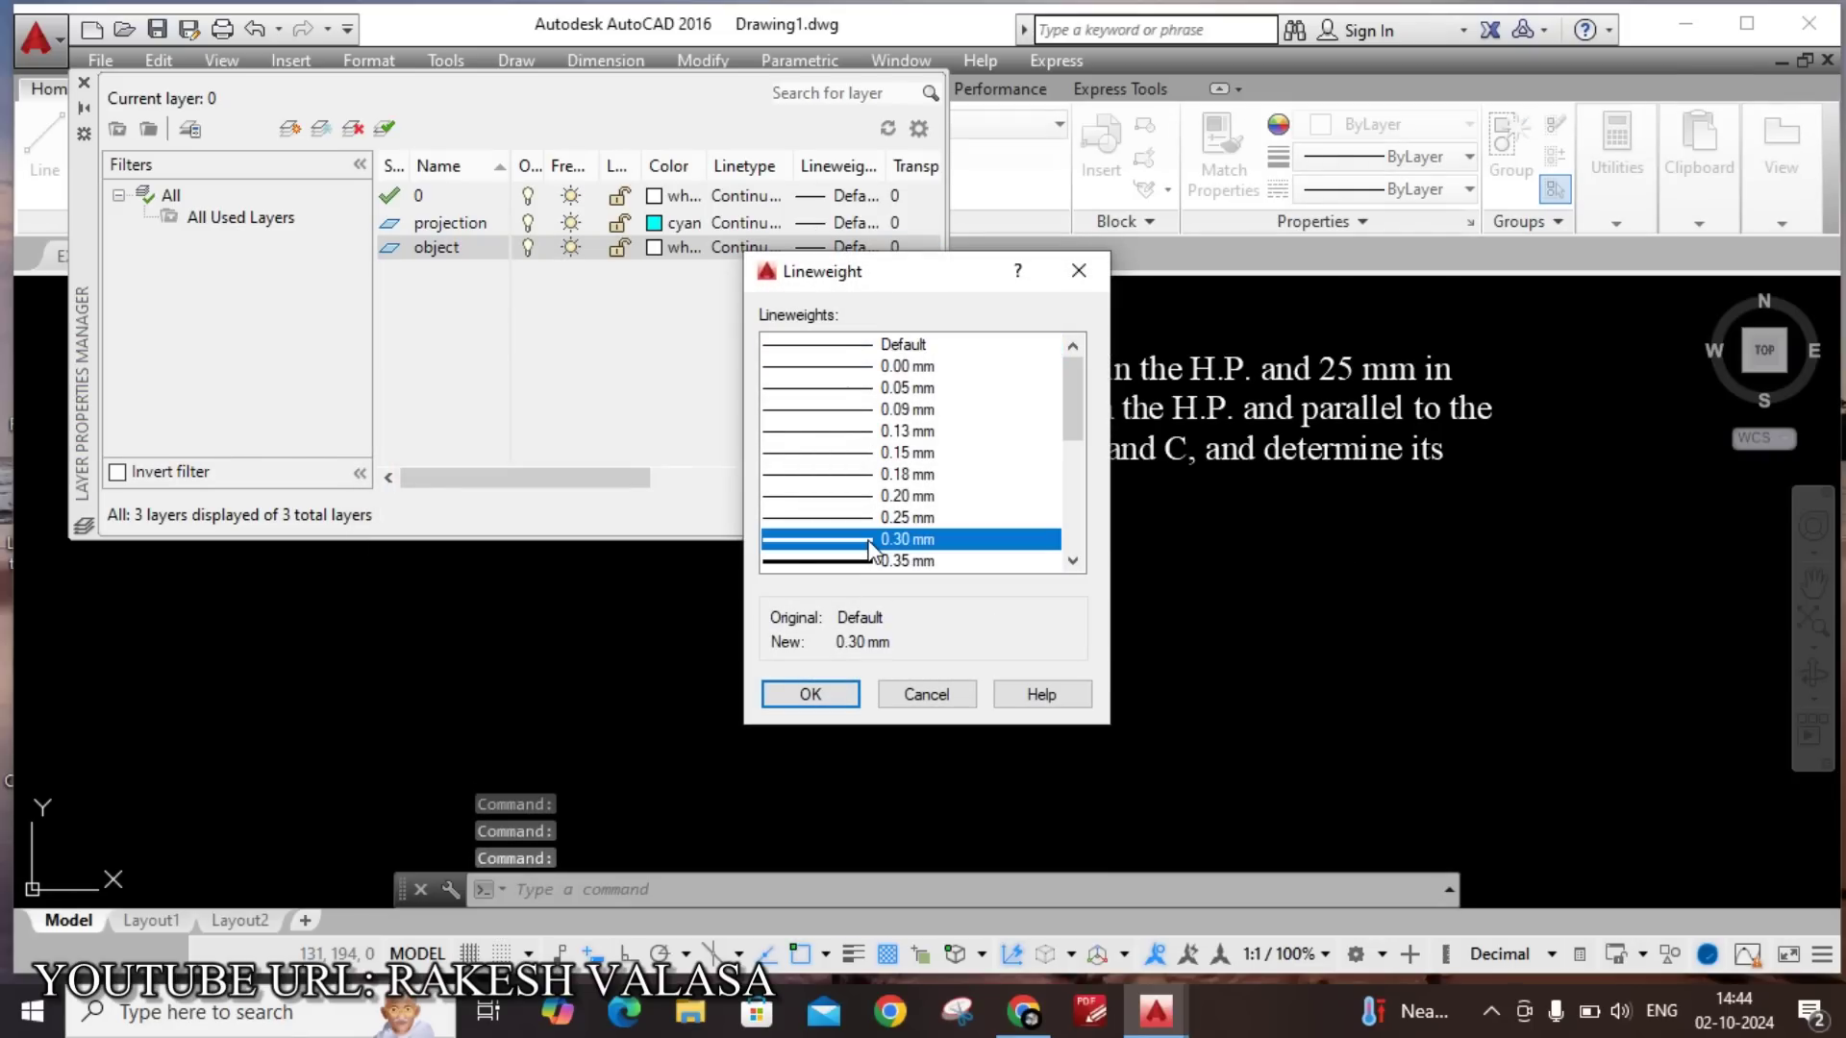
{"action": "left_click", "coordinate": [810, 694]}
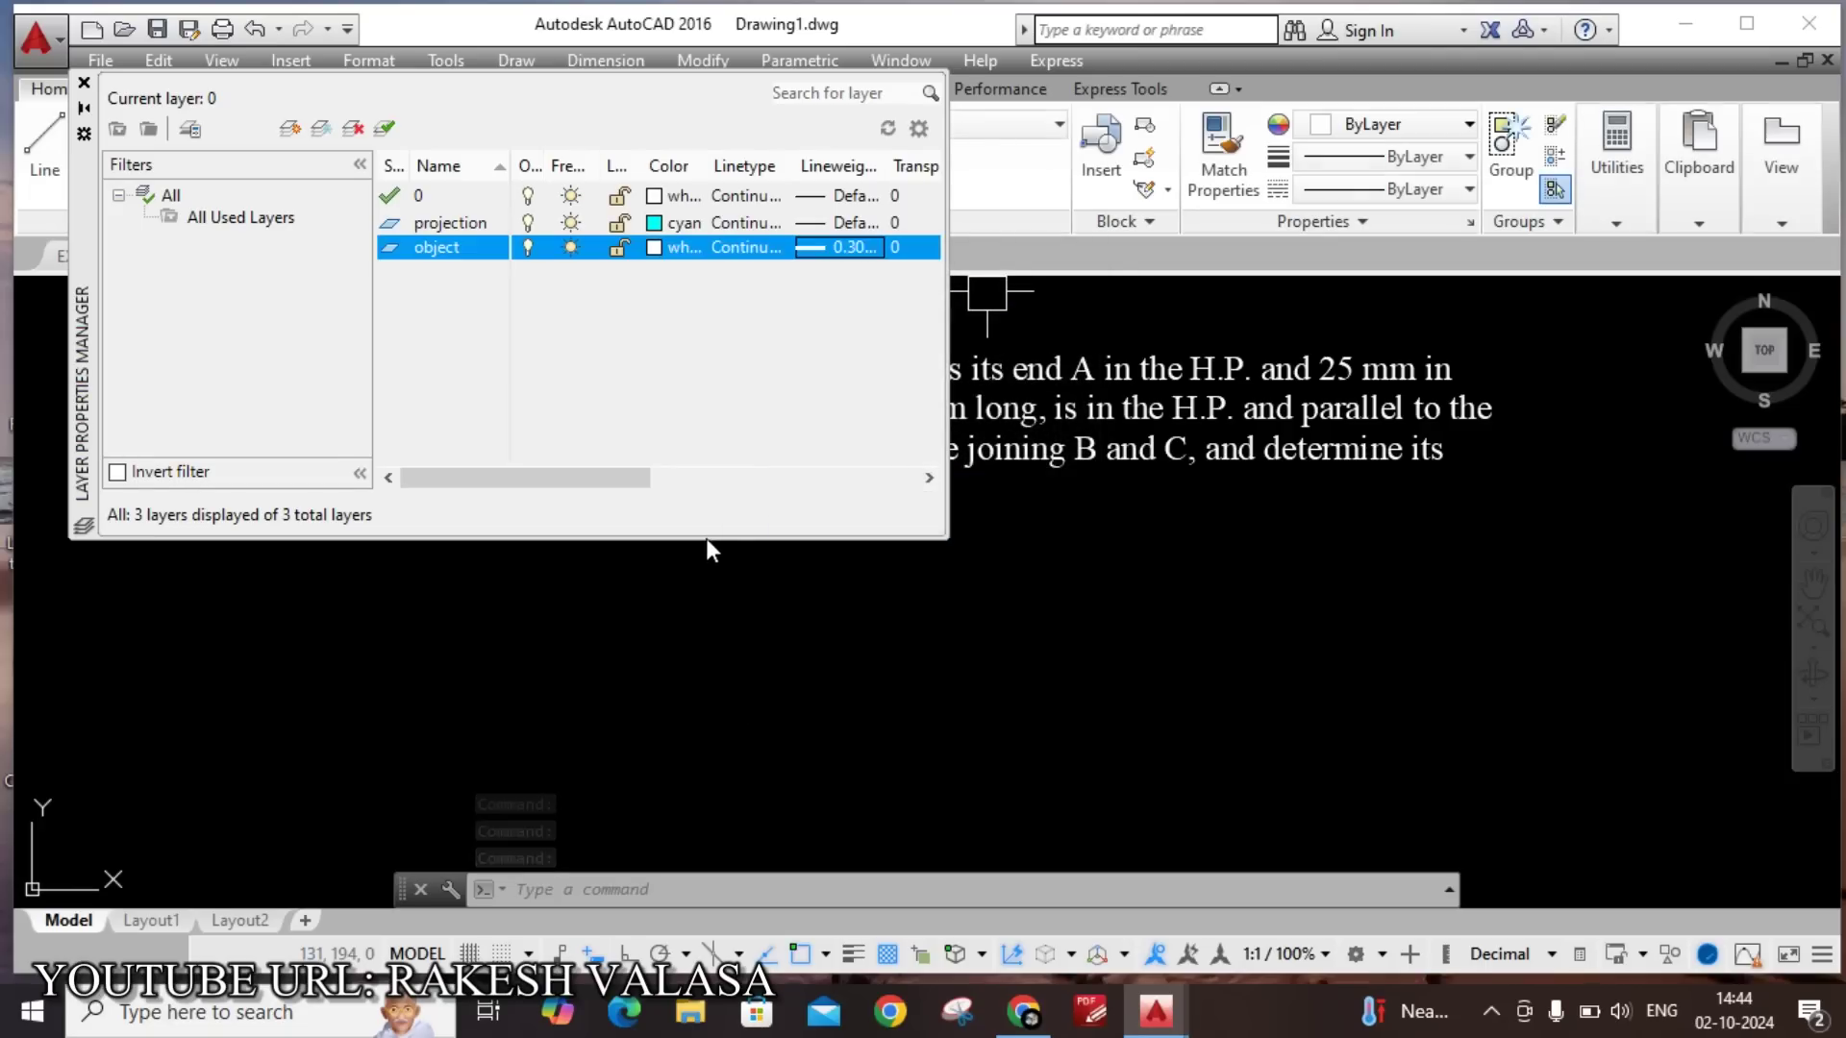
{"action": "left_click", "coordinate": [85, 86]}
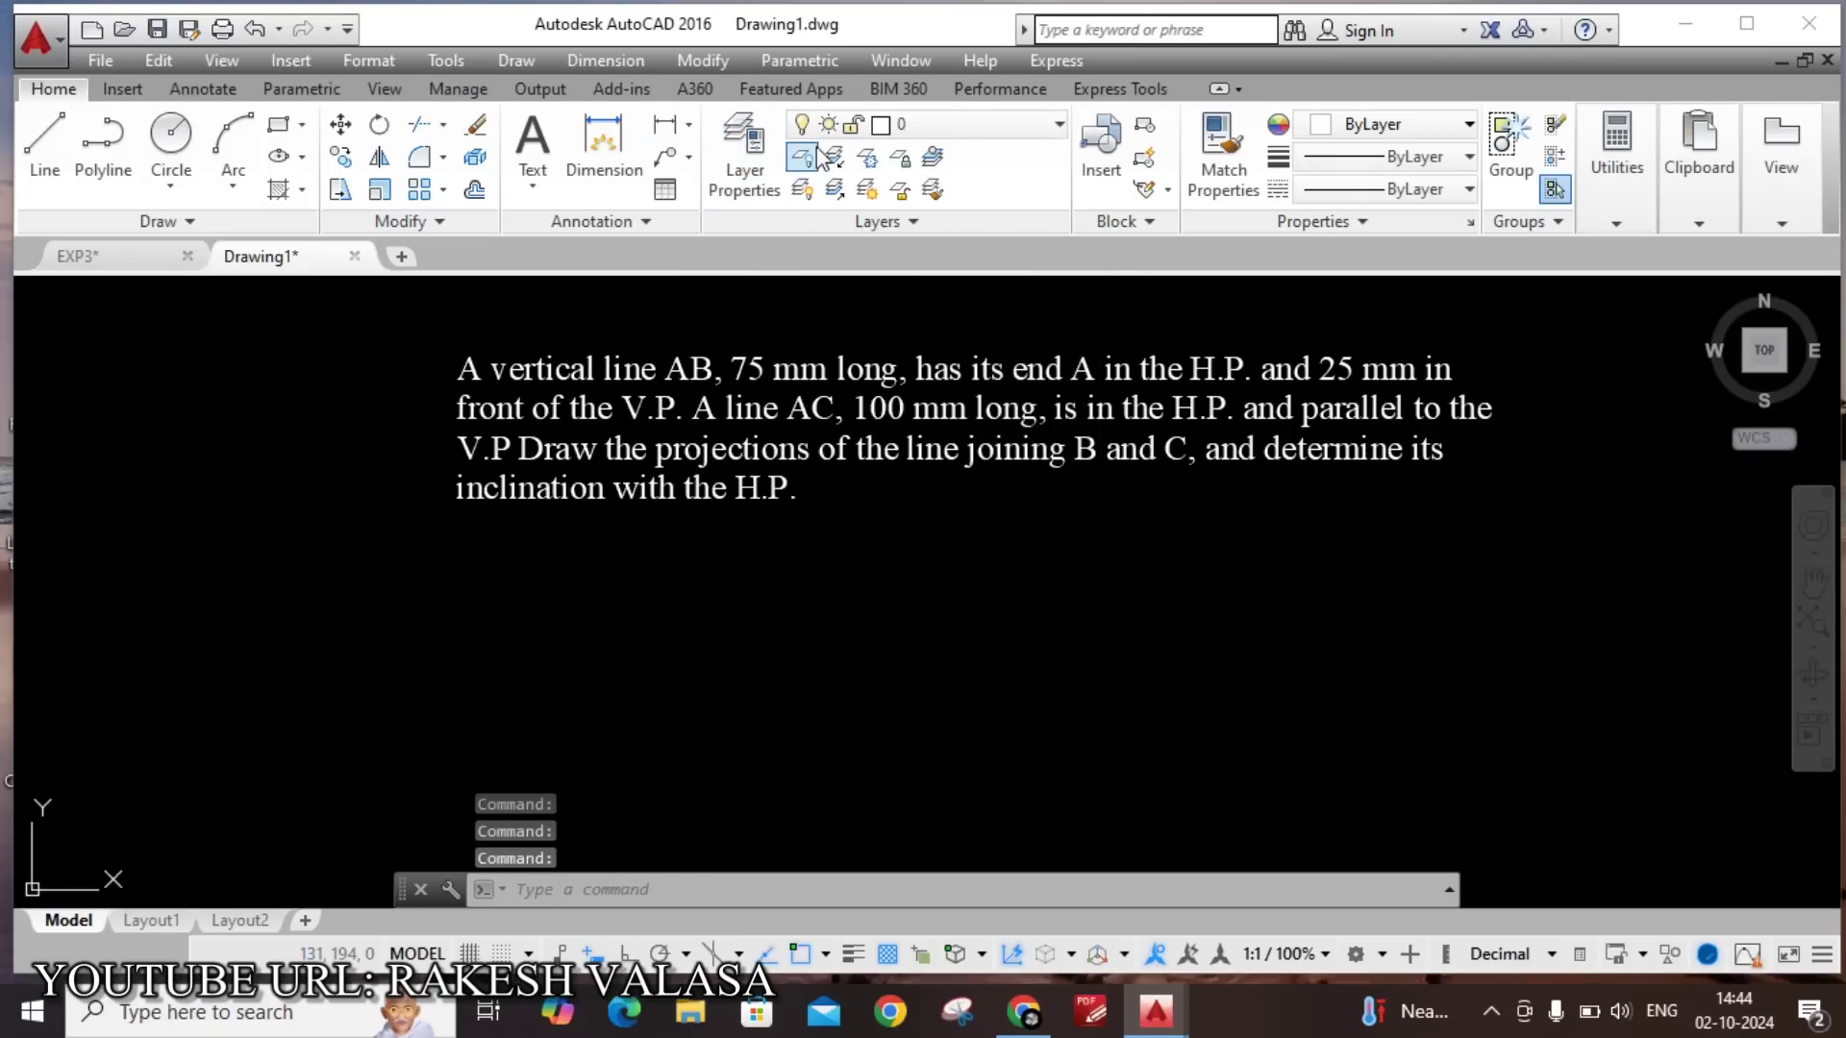
Make 'projection' the current layer and view the area below the problem text.
{"action": "left_click", "coordinate": [977, 123]}
{"action": "left_click", "coordinate": [972, 220]}
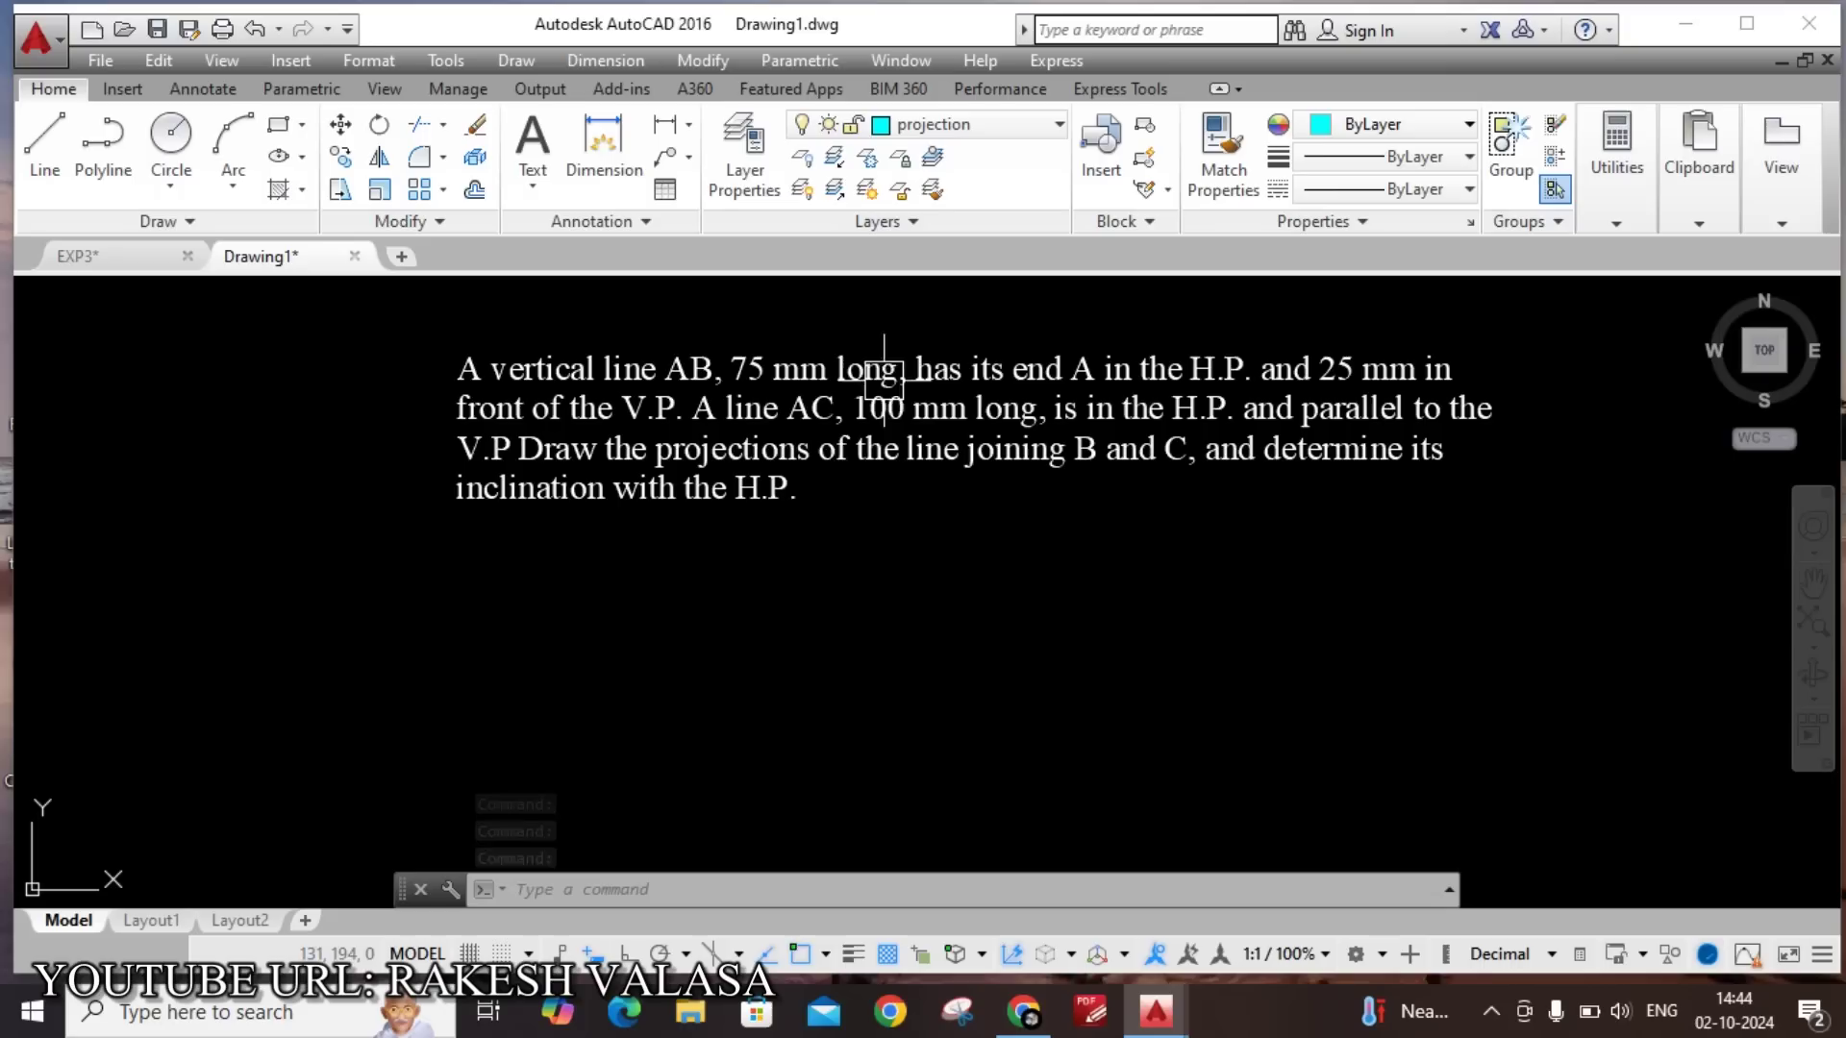
{"action": "scroll", "coordinate": [791, 525], "scroll_direction": "down", "scroll_amount": 5}
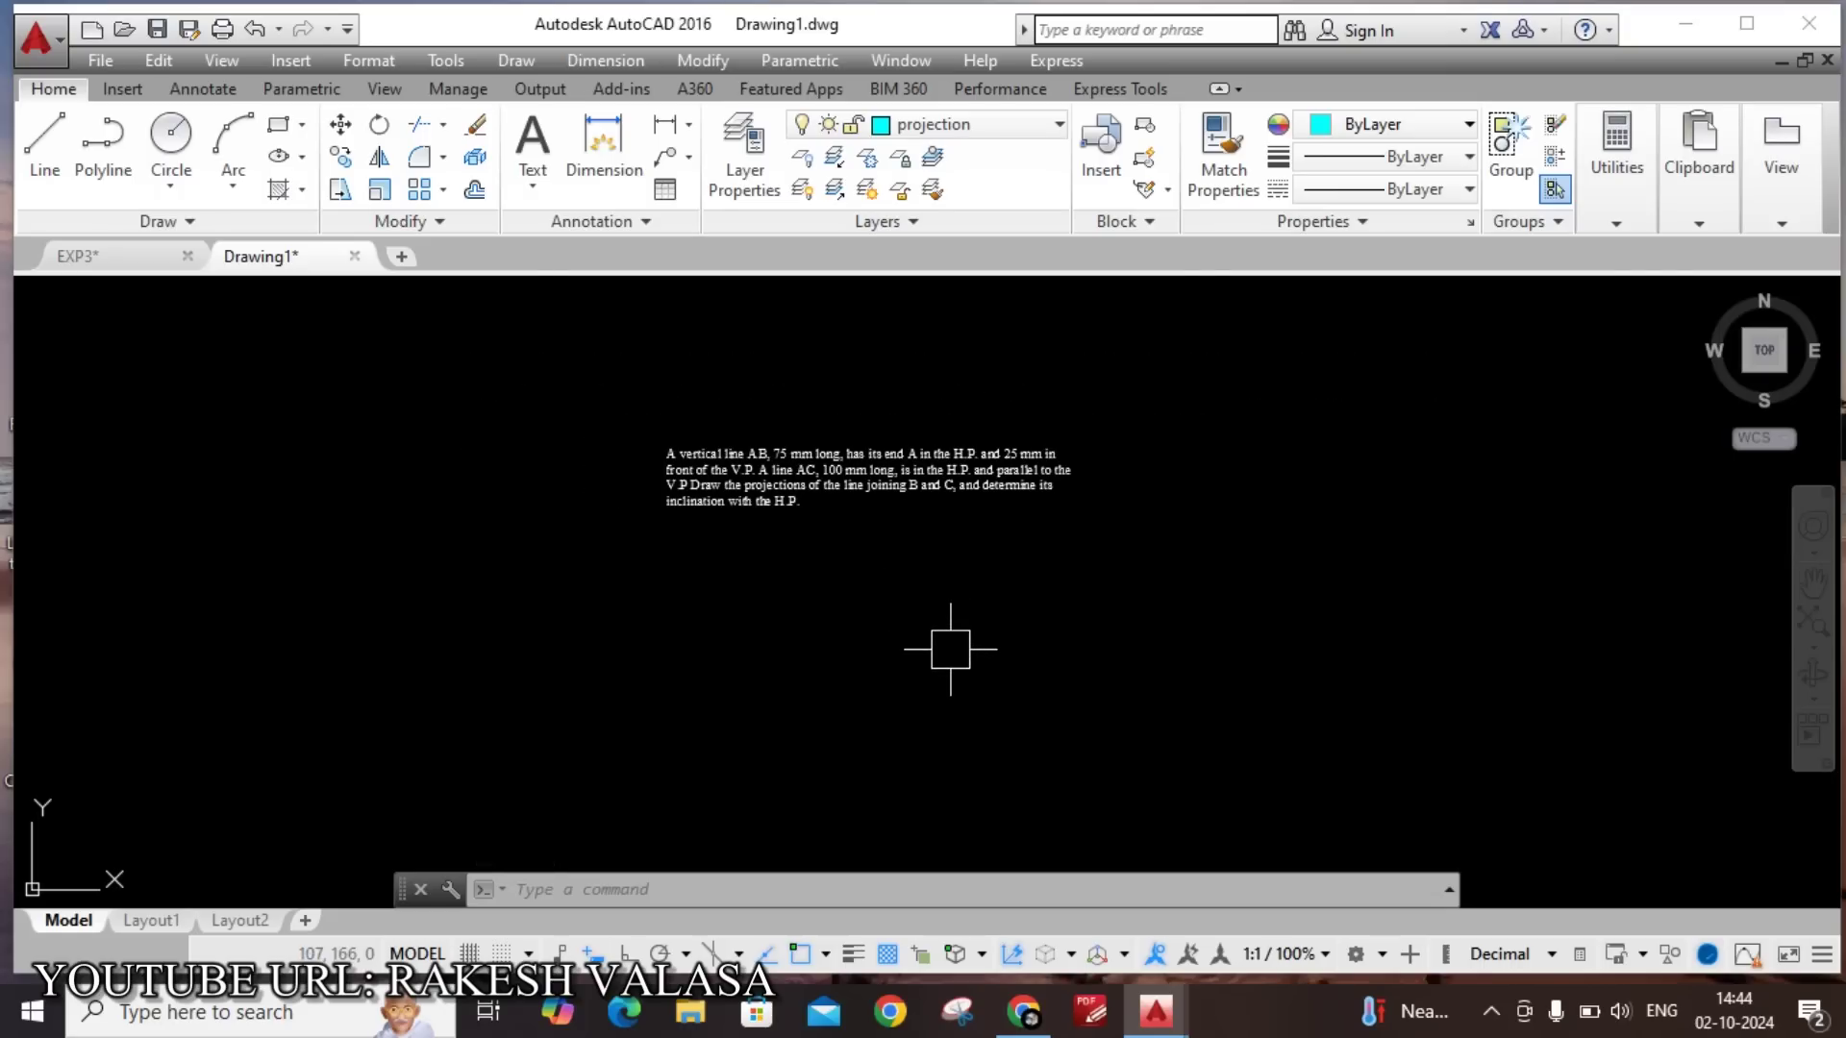
{"action": "middle_click_drag", "start_coordinate": [948, 647], "coordinate": [967, 506]}
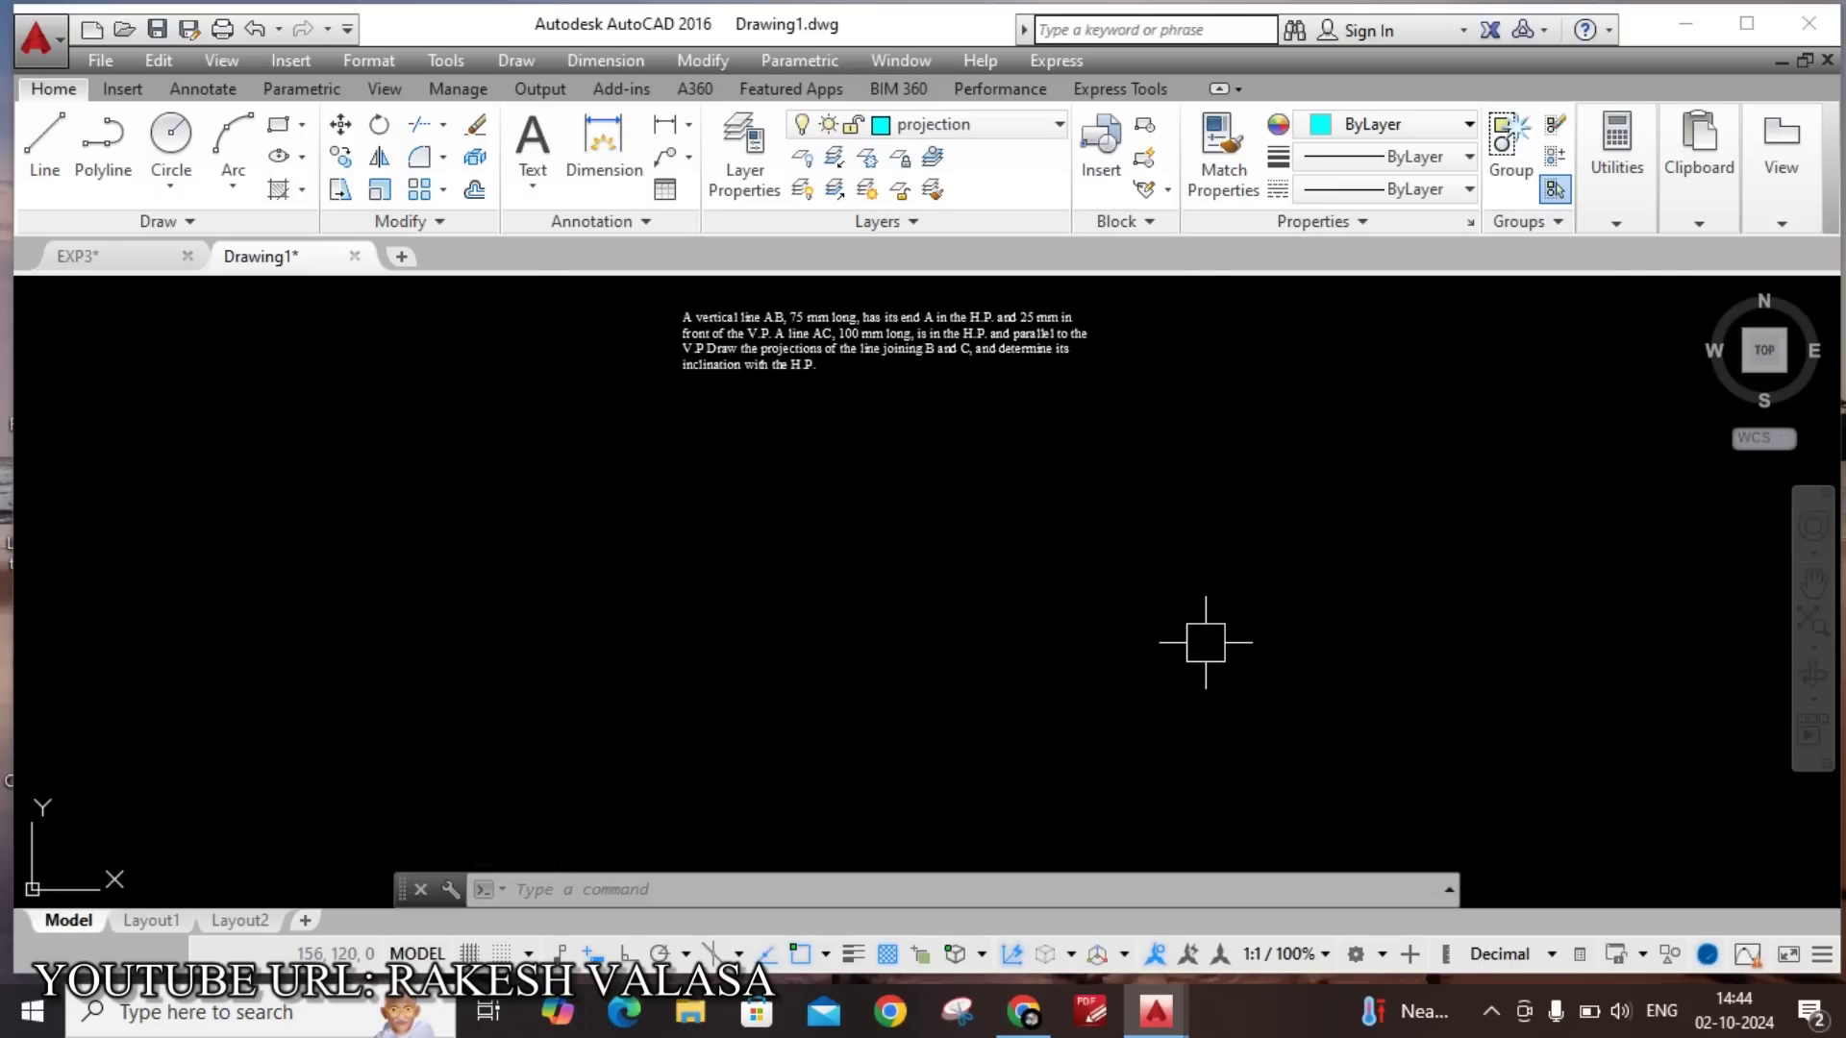
Draw a long horizontal reference line with the LINE command and Ortho on.
{"action": "type", "text": "l"}
{"action": "key", "text": "Return"}
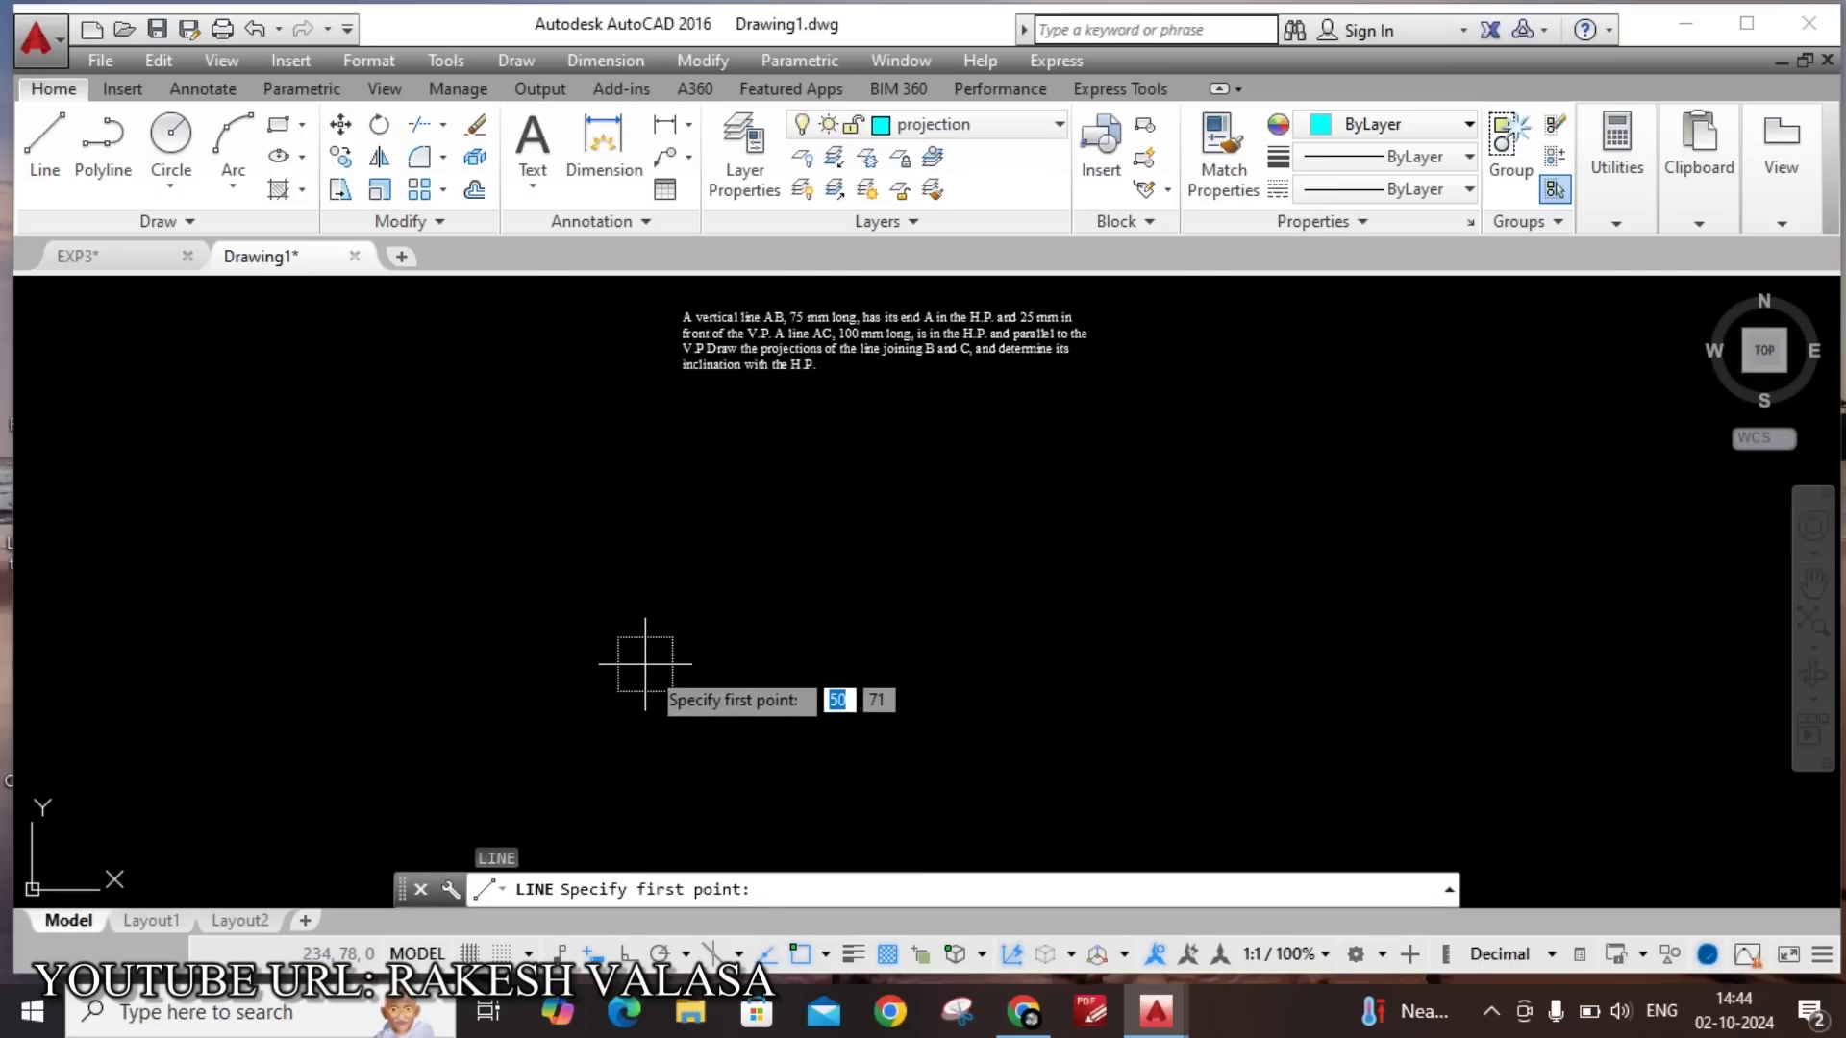
{"action": "left_click", "coordinate": [693, 682]}
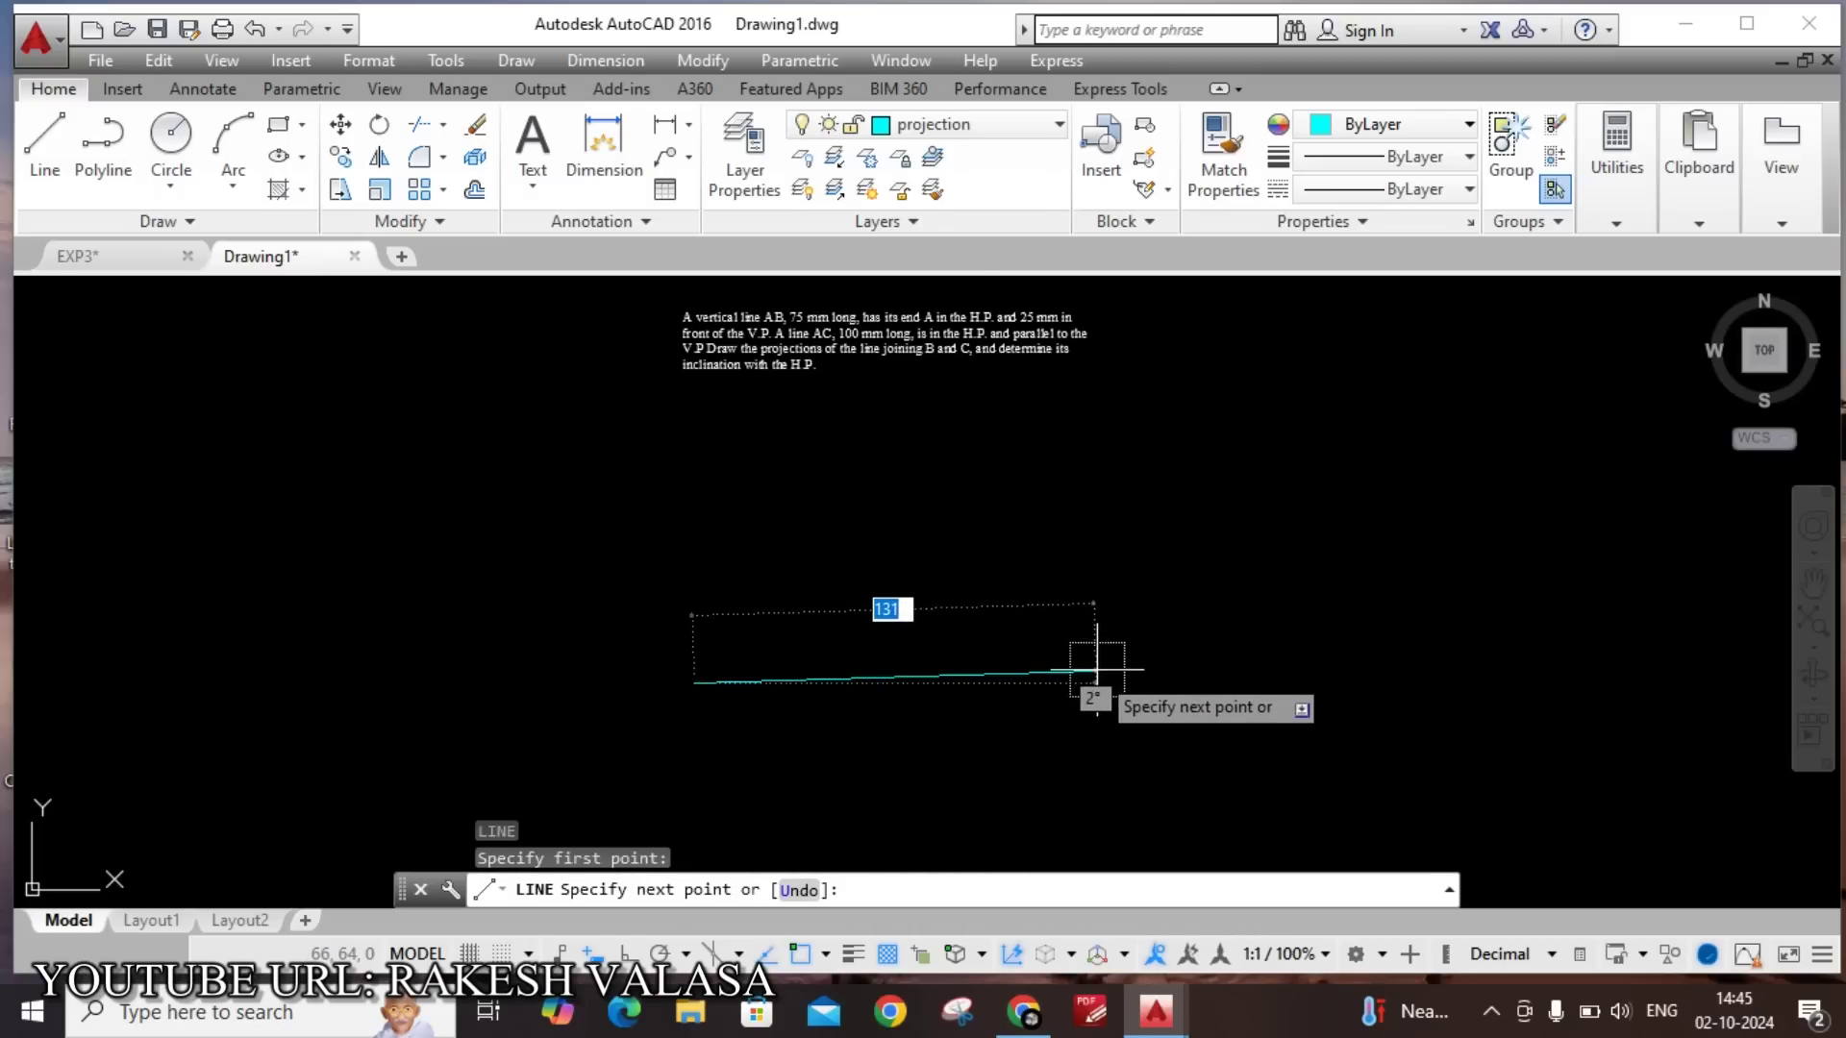
{"action": "left_click", "coordinate": [624, 953]}
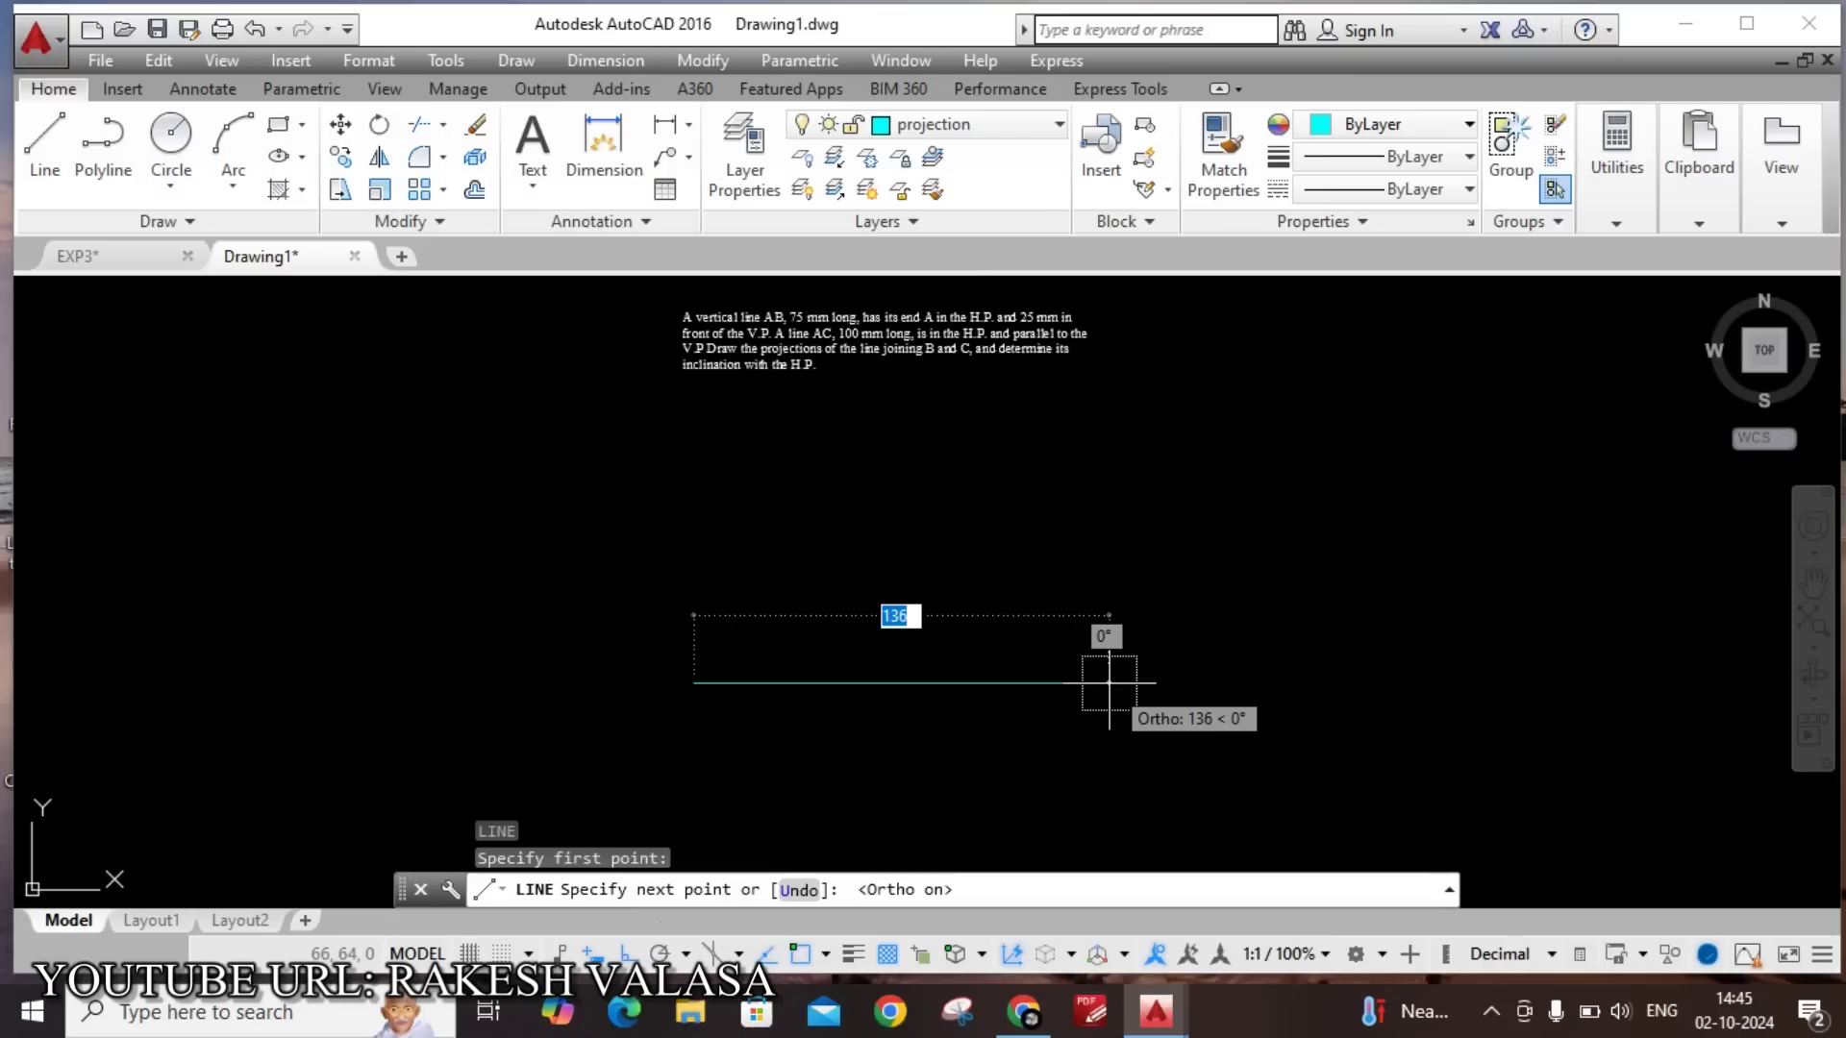
{"action": "key", "text": "Escape"}
{"action": "scroll", "coordinate": [723, 719], "scroll_direction": "up", "scroll_amount": 4}
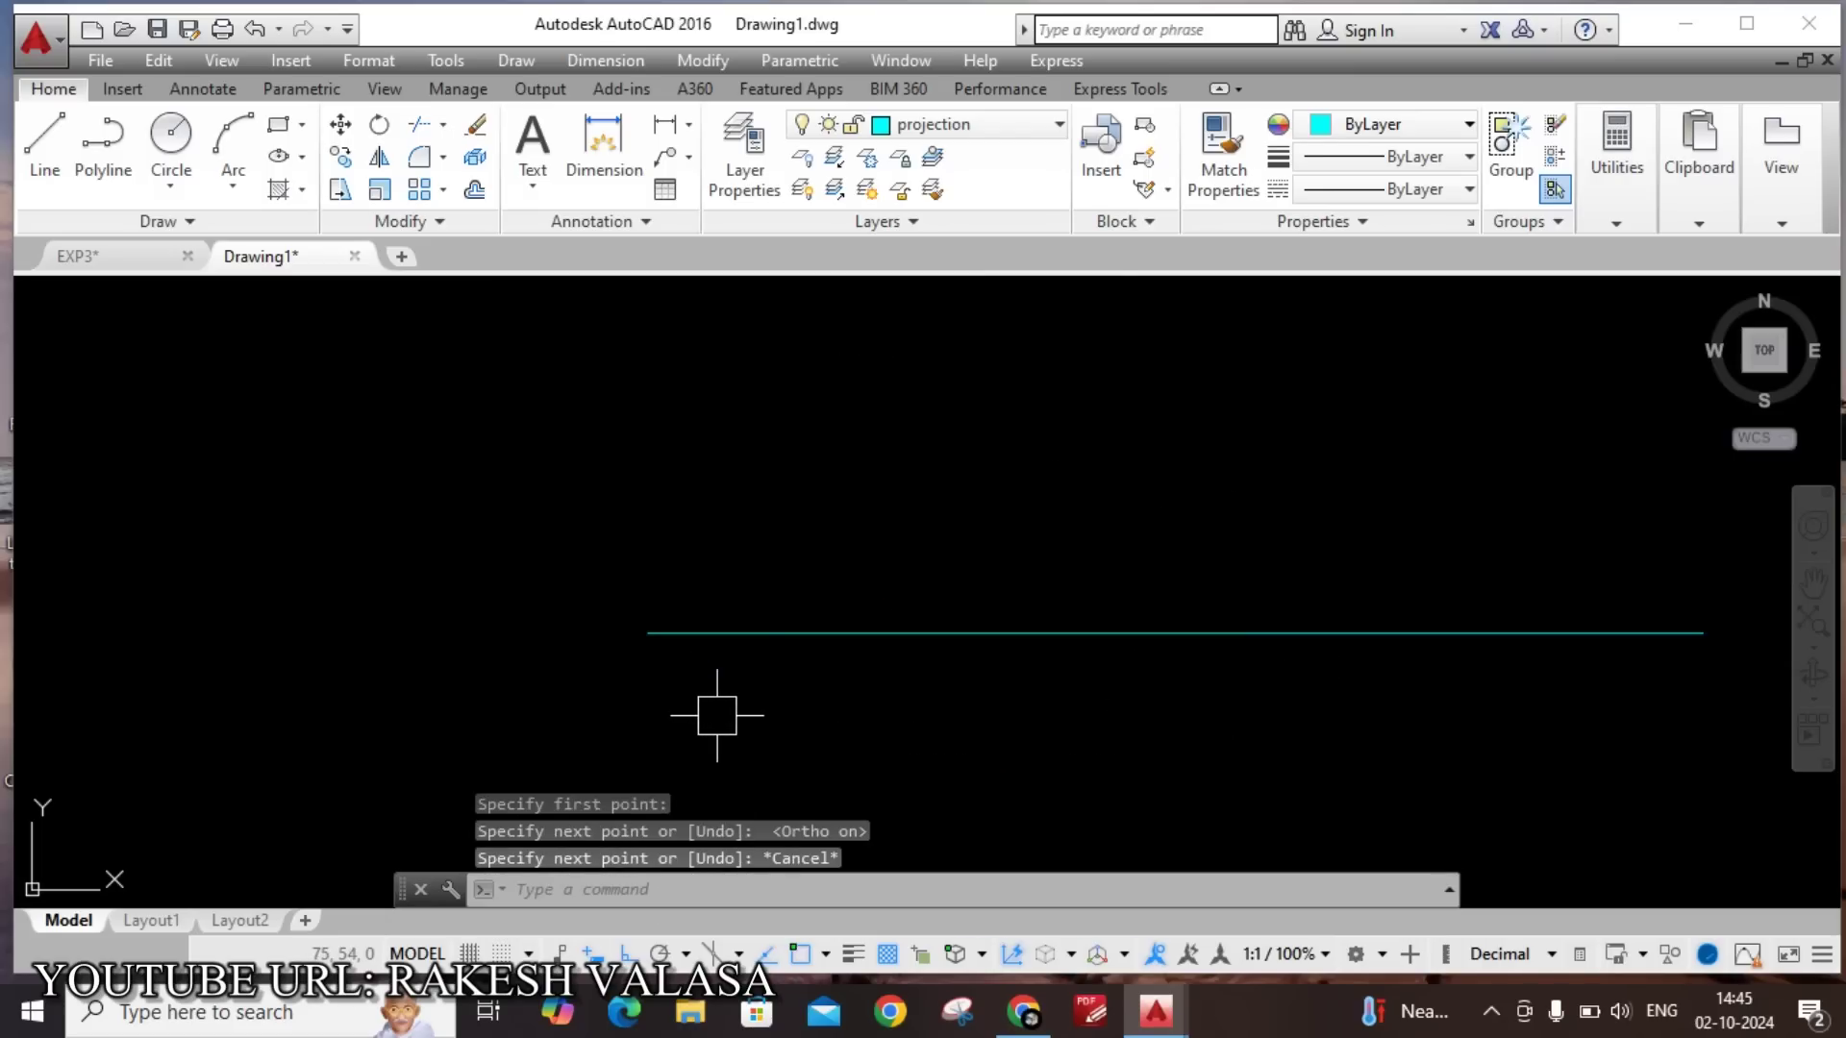
Add an 'X' text label at the reference line's left end.
{"action": "scroll", "coordinate": [613, 647], "scroll_direction": "up", "scroll_amount": 2}
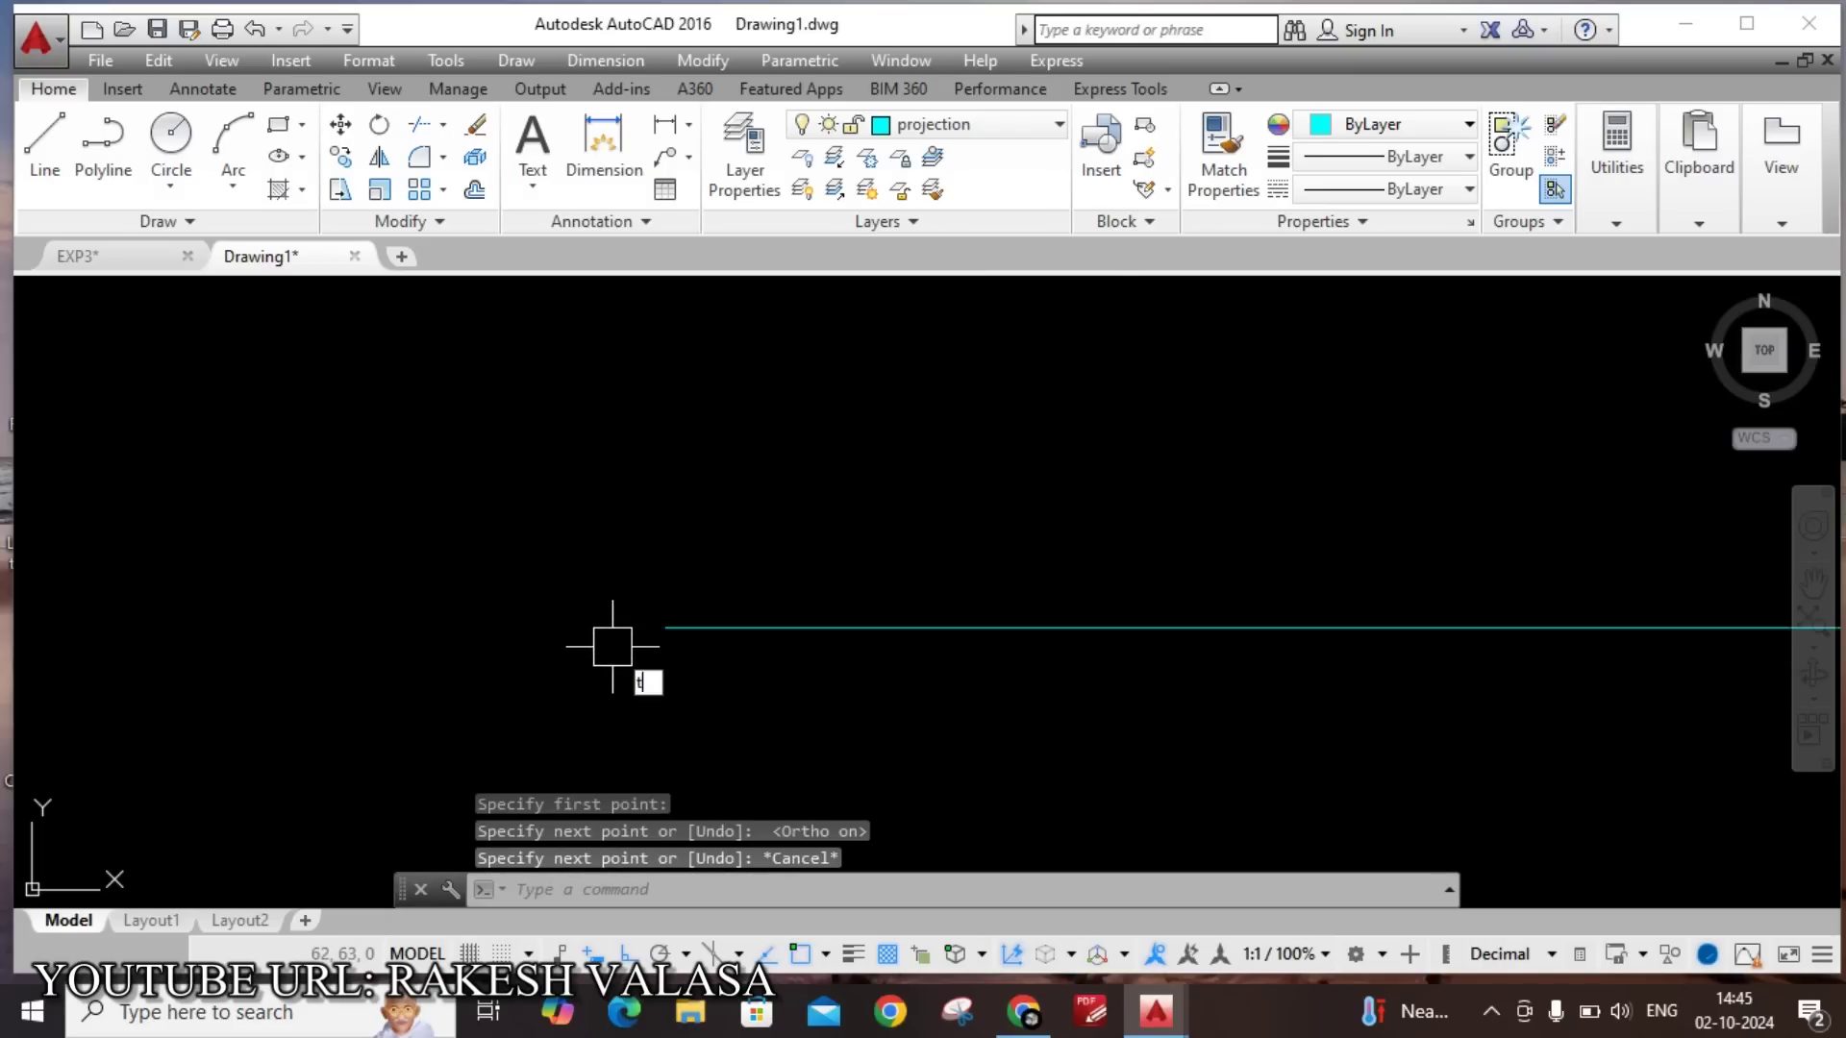
{"action": "key", "text": "Return"}
{"action": "left_click", "coordinate": [582, 614]}
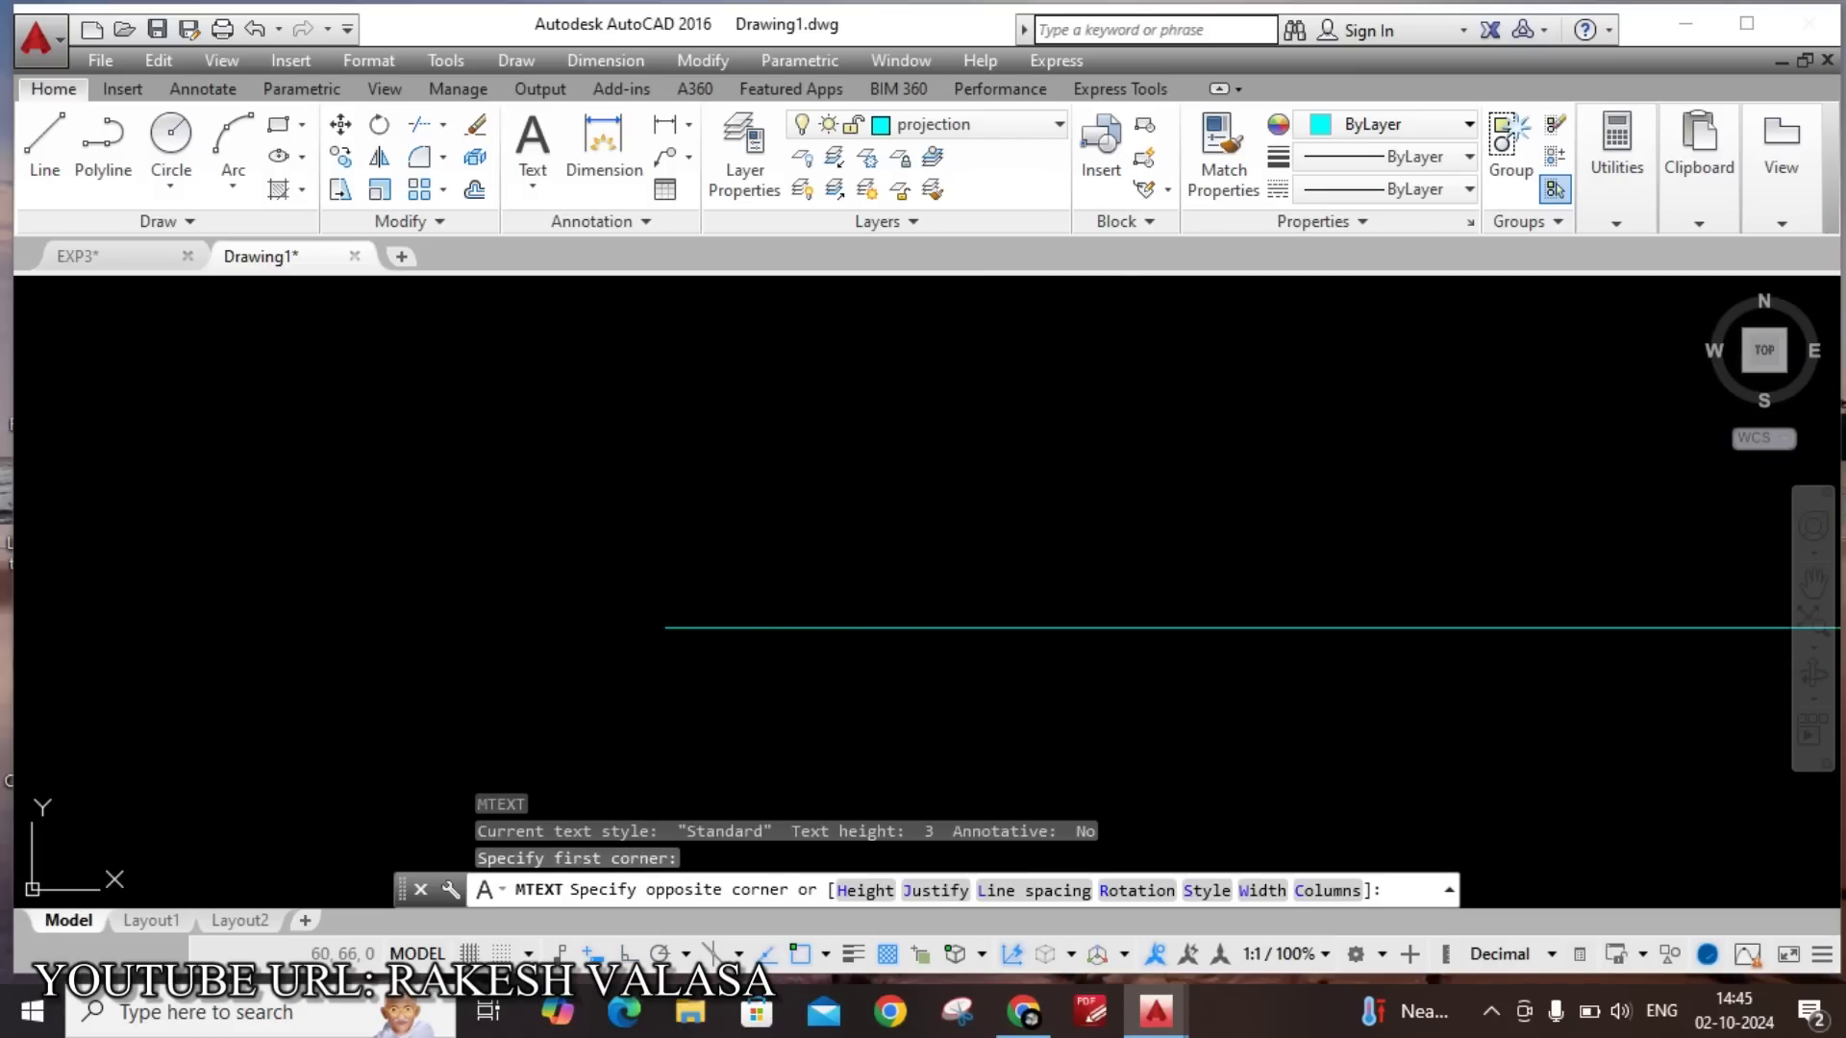
{"action": "left_click", "coordinate": [618, 642]}
{"action": "type", "text": "X"}
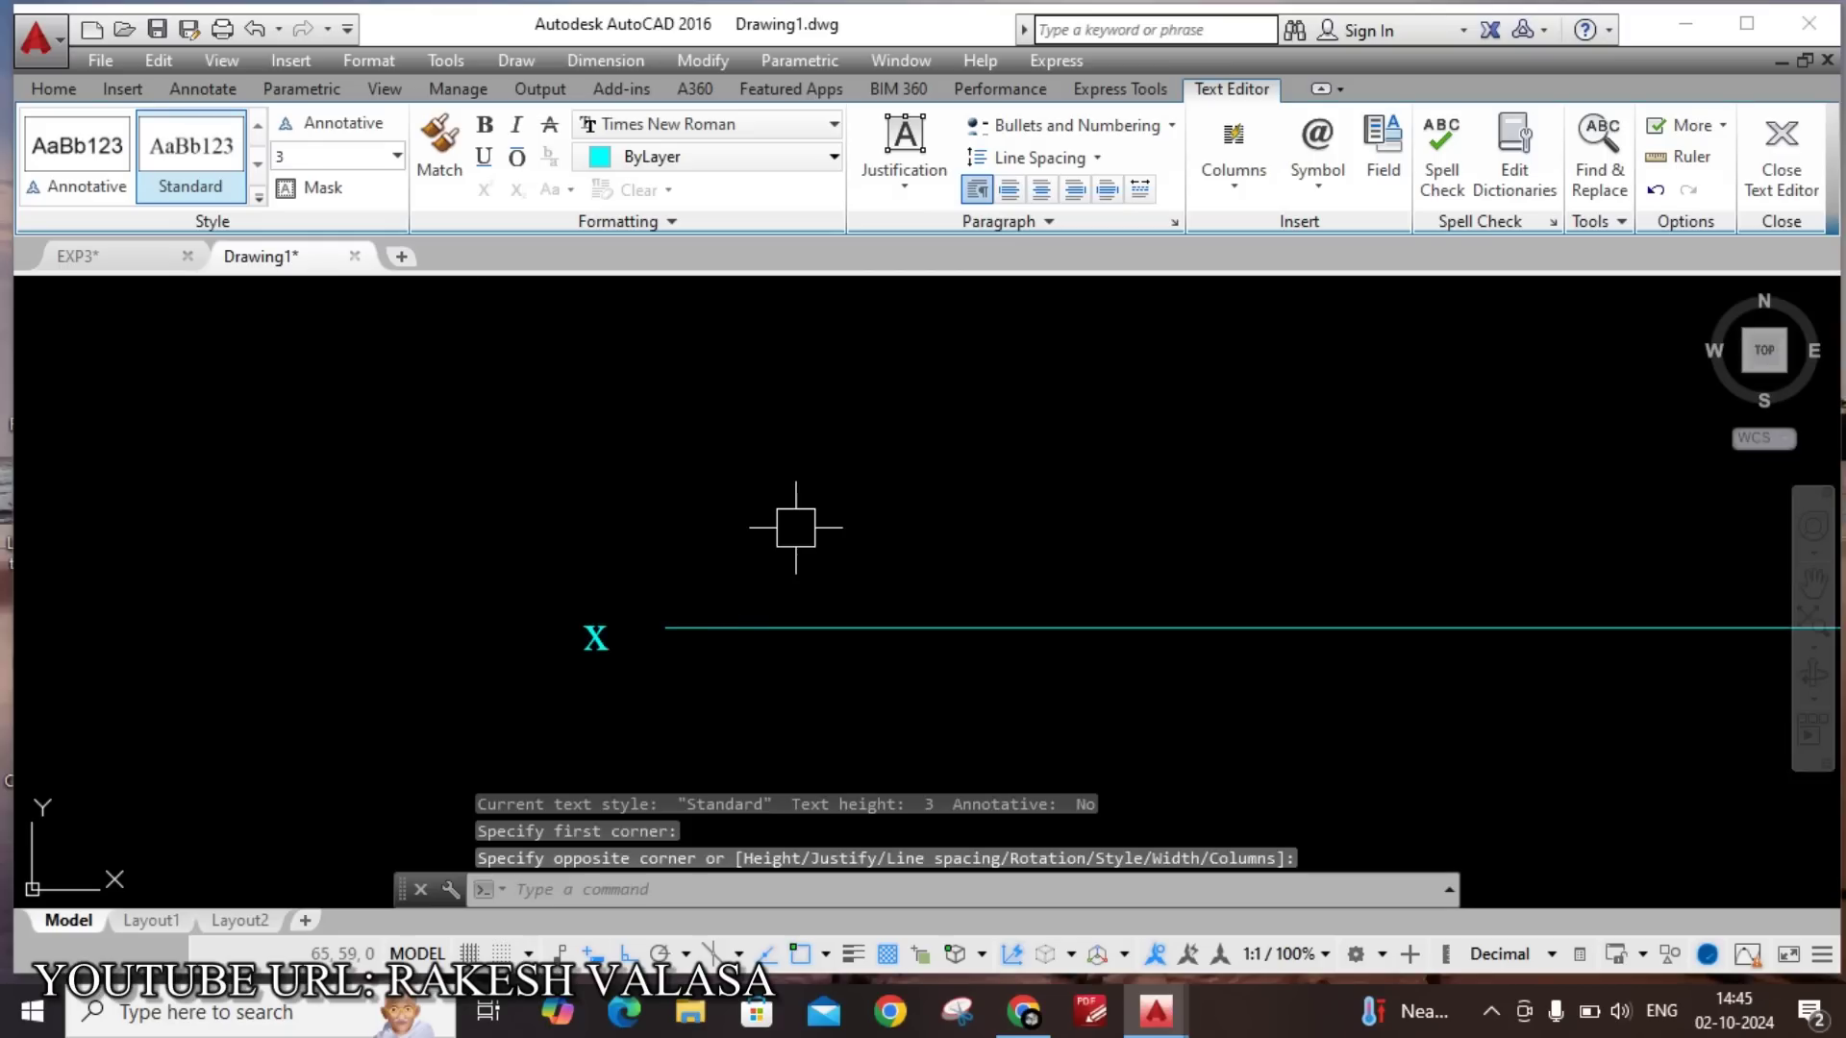
{"action": "left_click", "coordinate": [557, 605]}
Add a 'y' text label at the reference line's right end.
{"action": "type", "text": "t"}
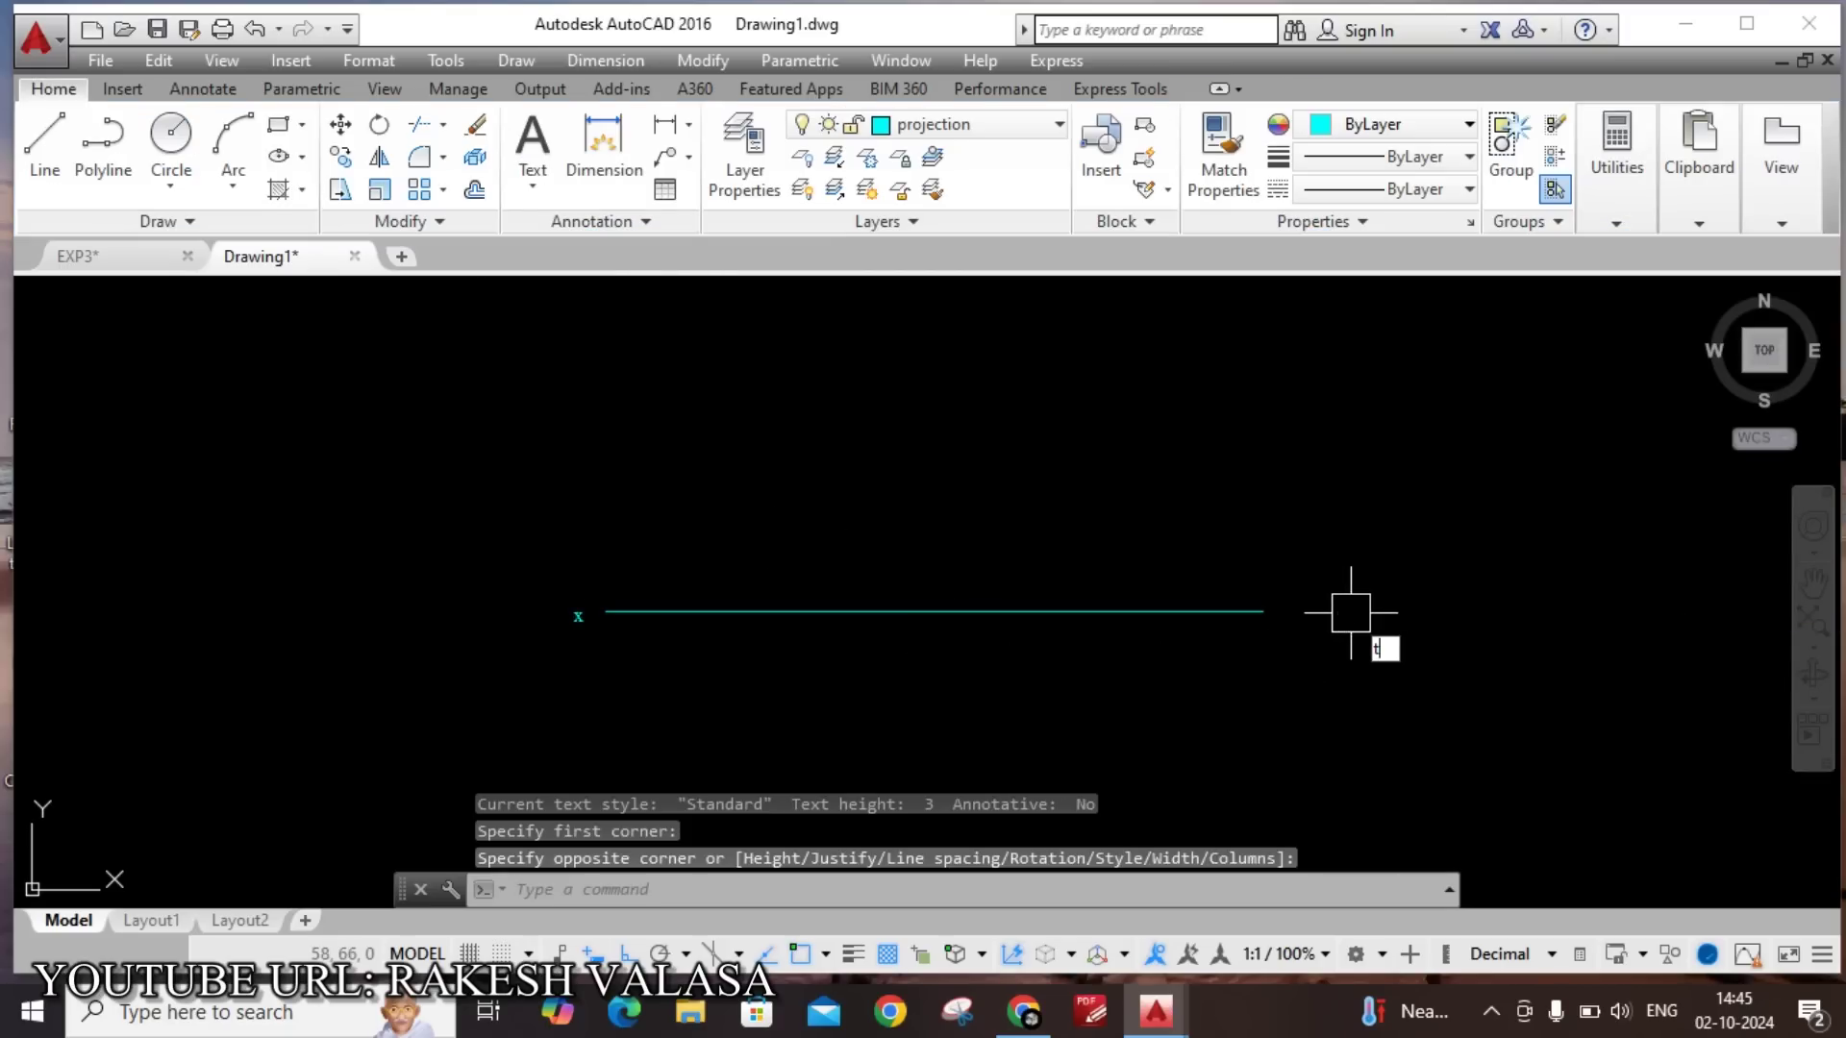
{"action": "key", "text": "Return"}
{"action": "left_click", "coordinate": [1299, 594]}
{"action": "left_click", "coordinate": [1357, 658]}
{"action": "type", "text": "y"}
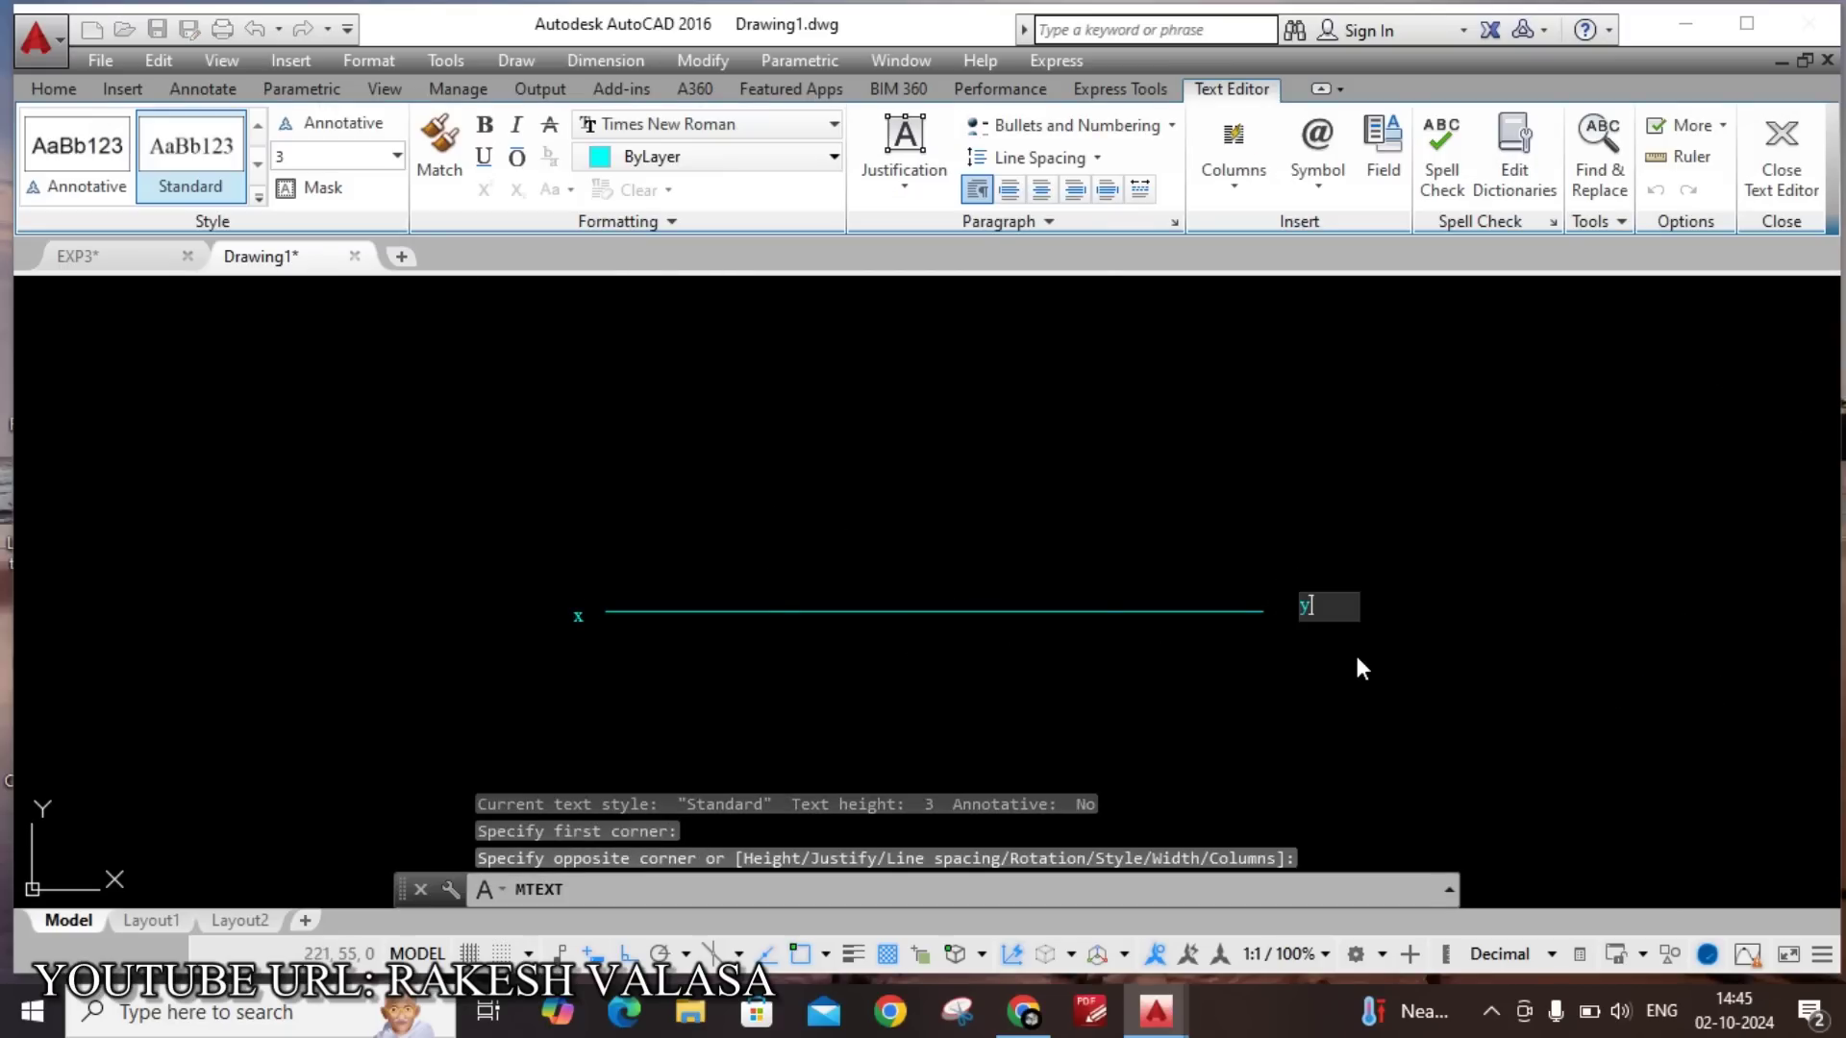
{"action": "left_click", "coordinate": [1223, 590]}
Zoom and pan to bring the labelled xy line back into view, then start LINE.
{"action": "scroll", "coordinate": [1115, 664], "scroll_direction": "down", "scroll_amount": 3}
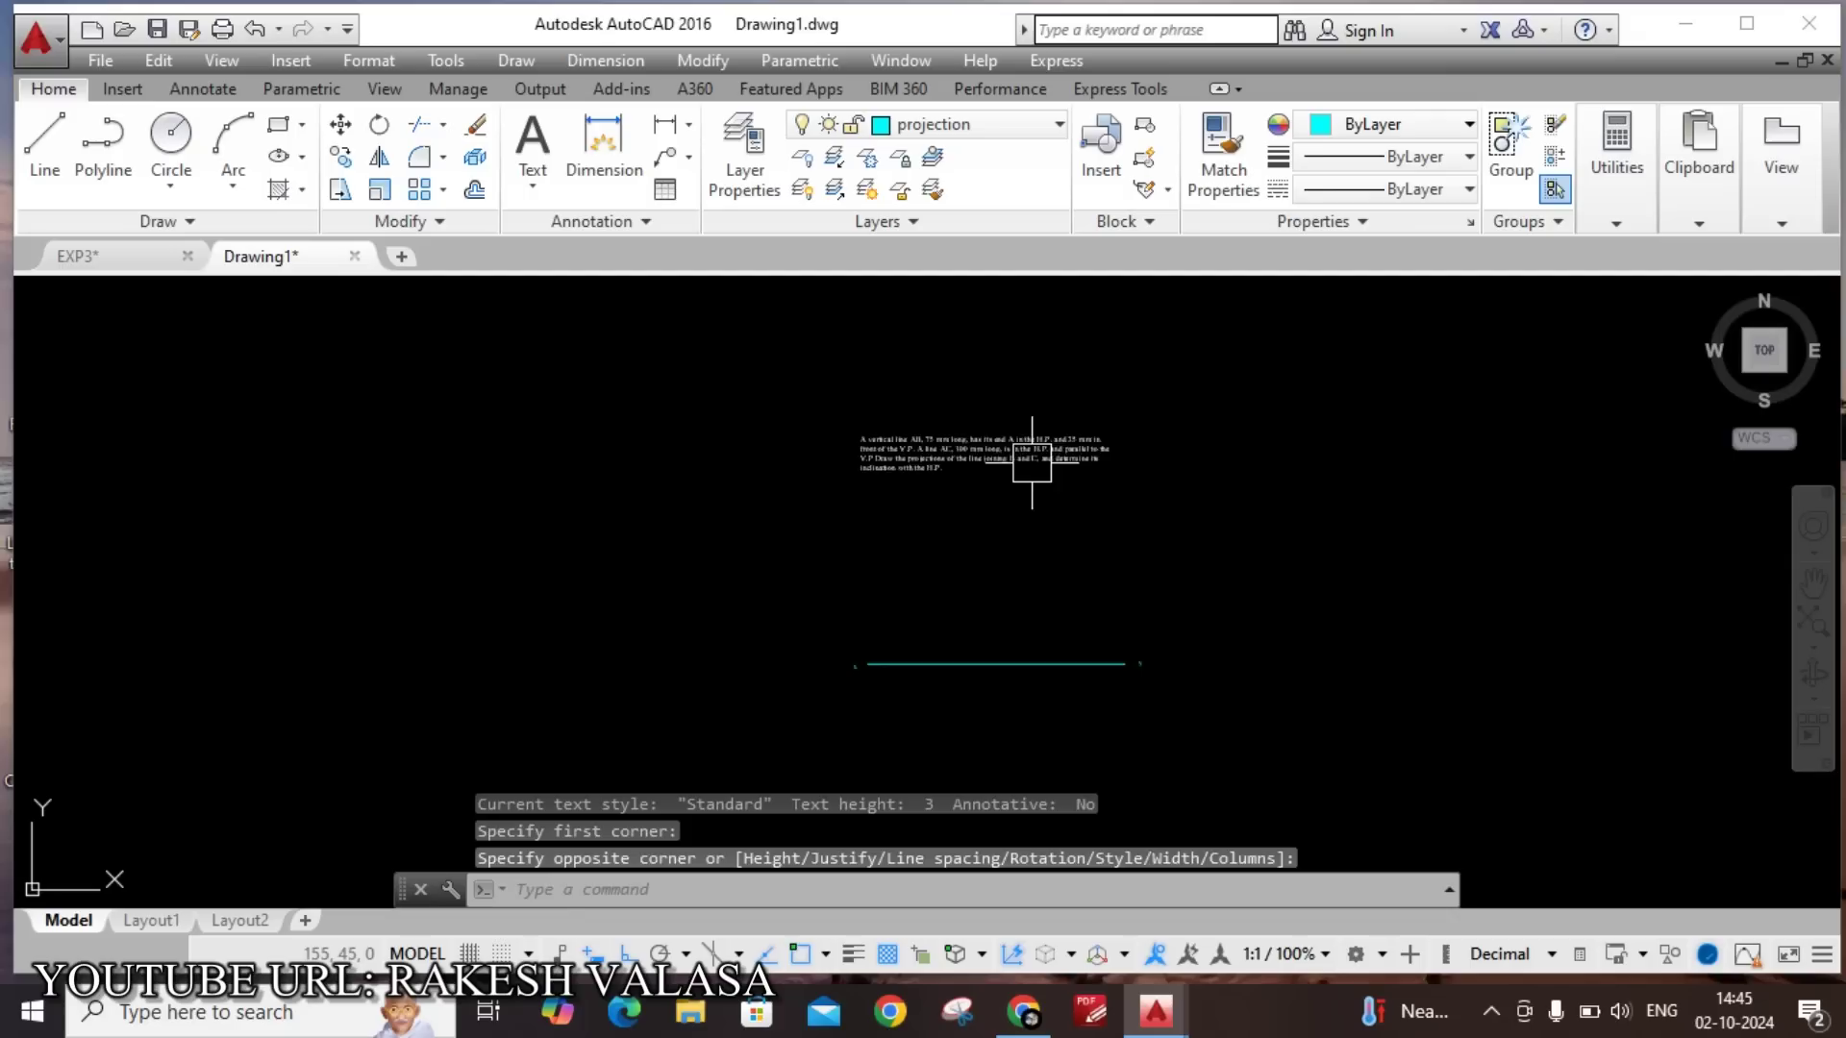
{"action": "scroll", "coordinate": [1030, 465], "scroll_direction": "up", "scroll_amount": 2}
{"action": "scroll", "coordinate": [732, 394], "scroll_direction": "up", "scroll_amount": 2}
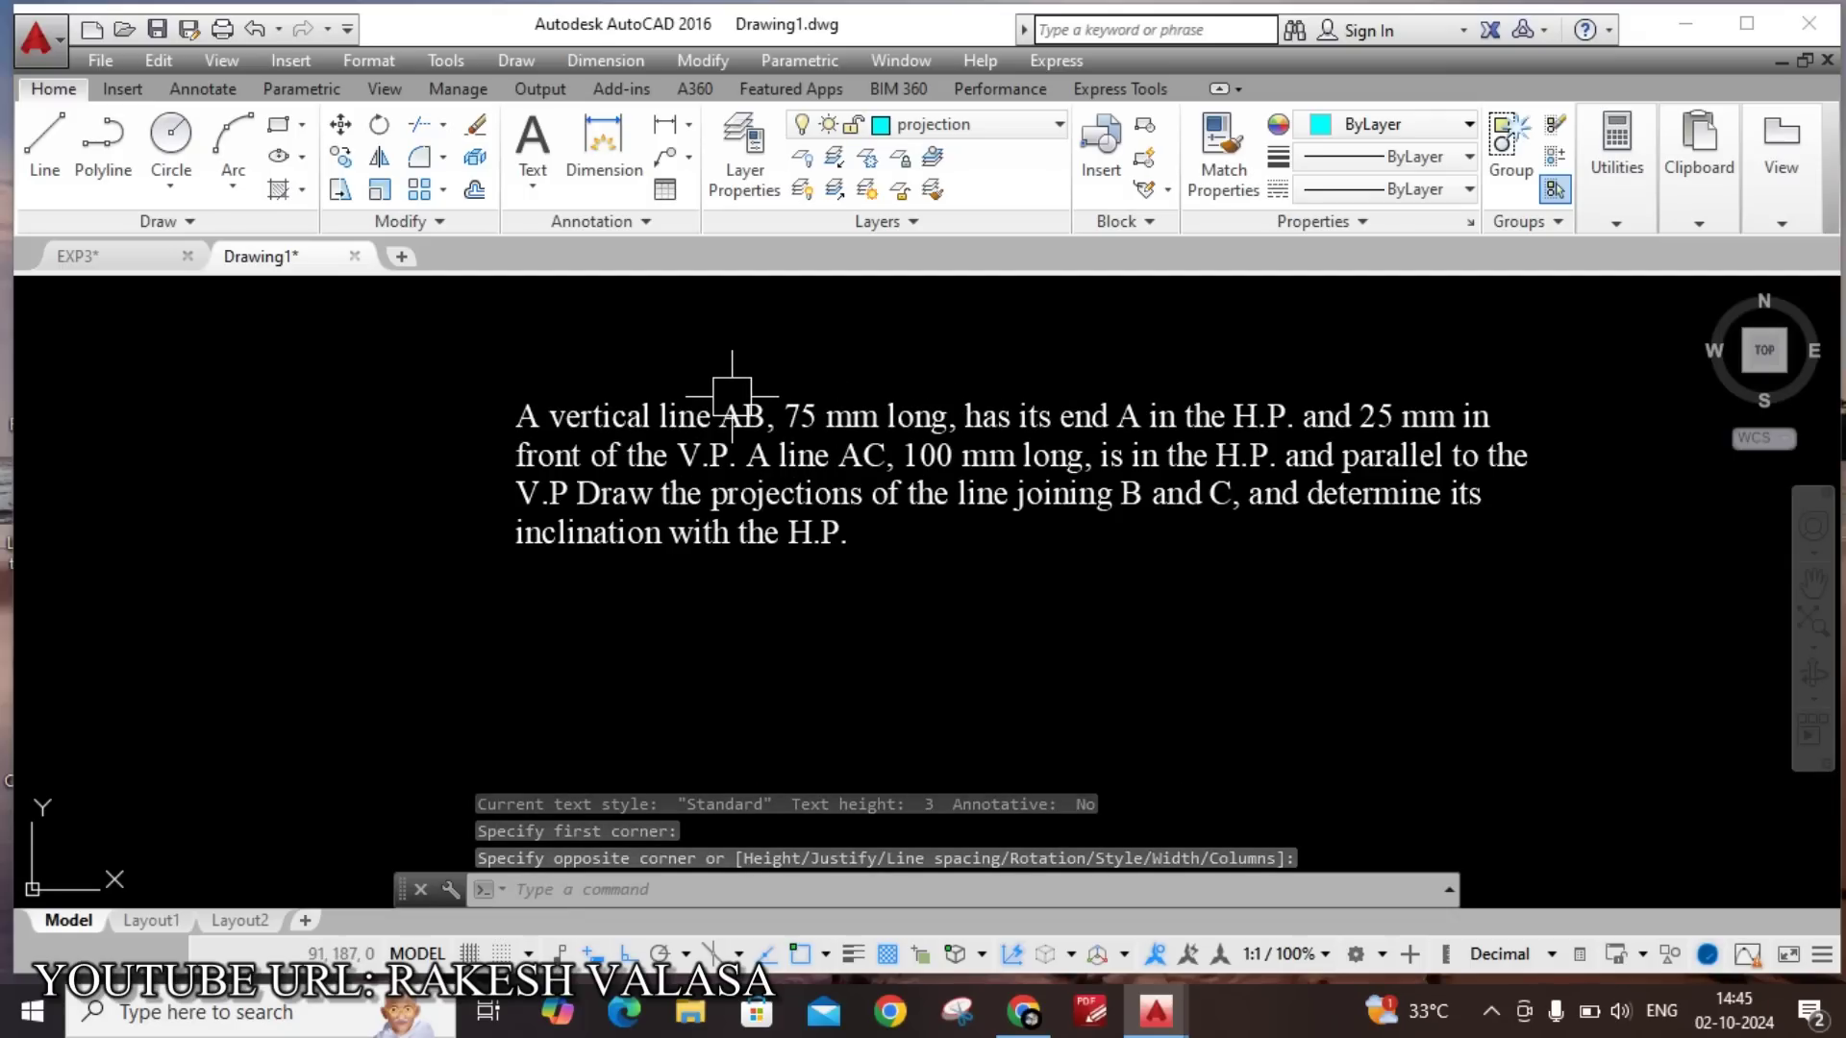
{"action": "mouse_move", "coordinate": [783, 415]}
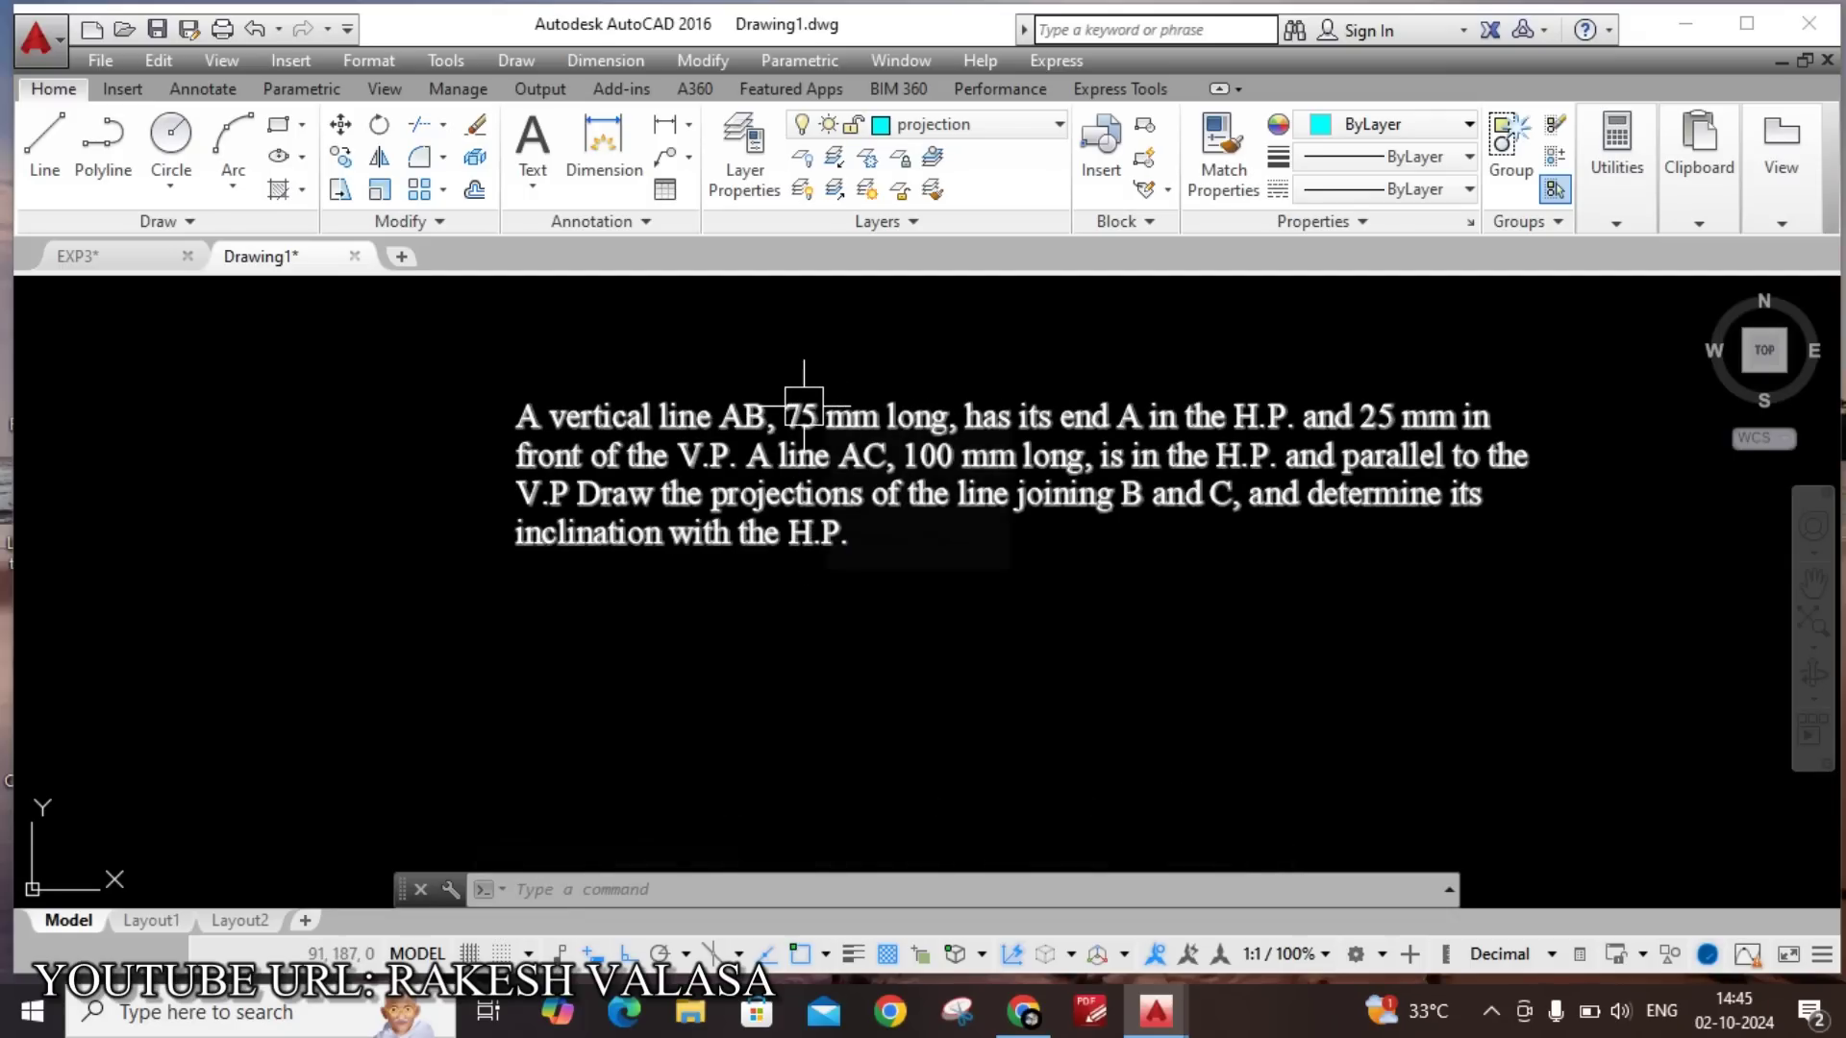
{"action": "scroll", "coordinate": [803, 404], "scroll_direction": "up", "scroll_amount": 2}
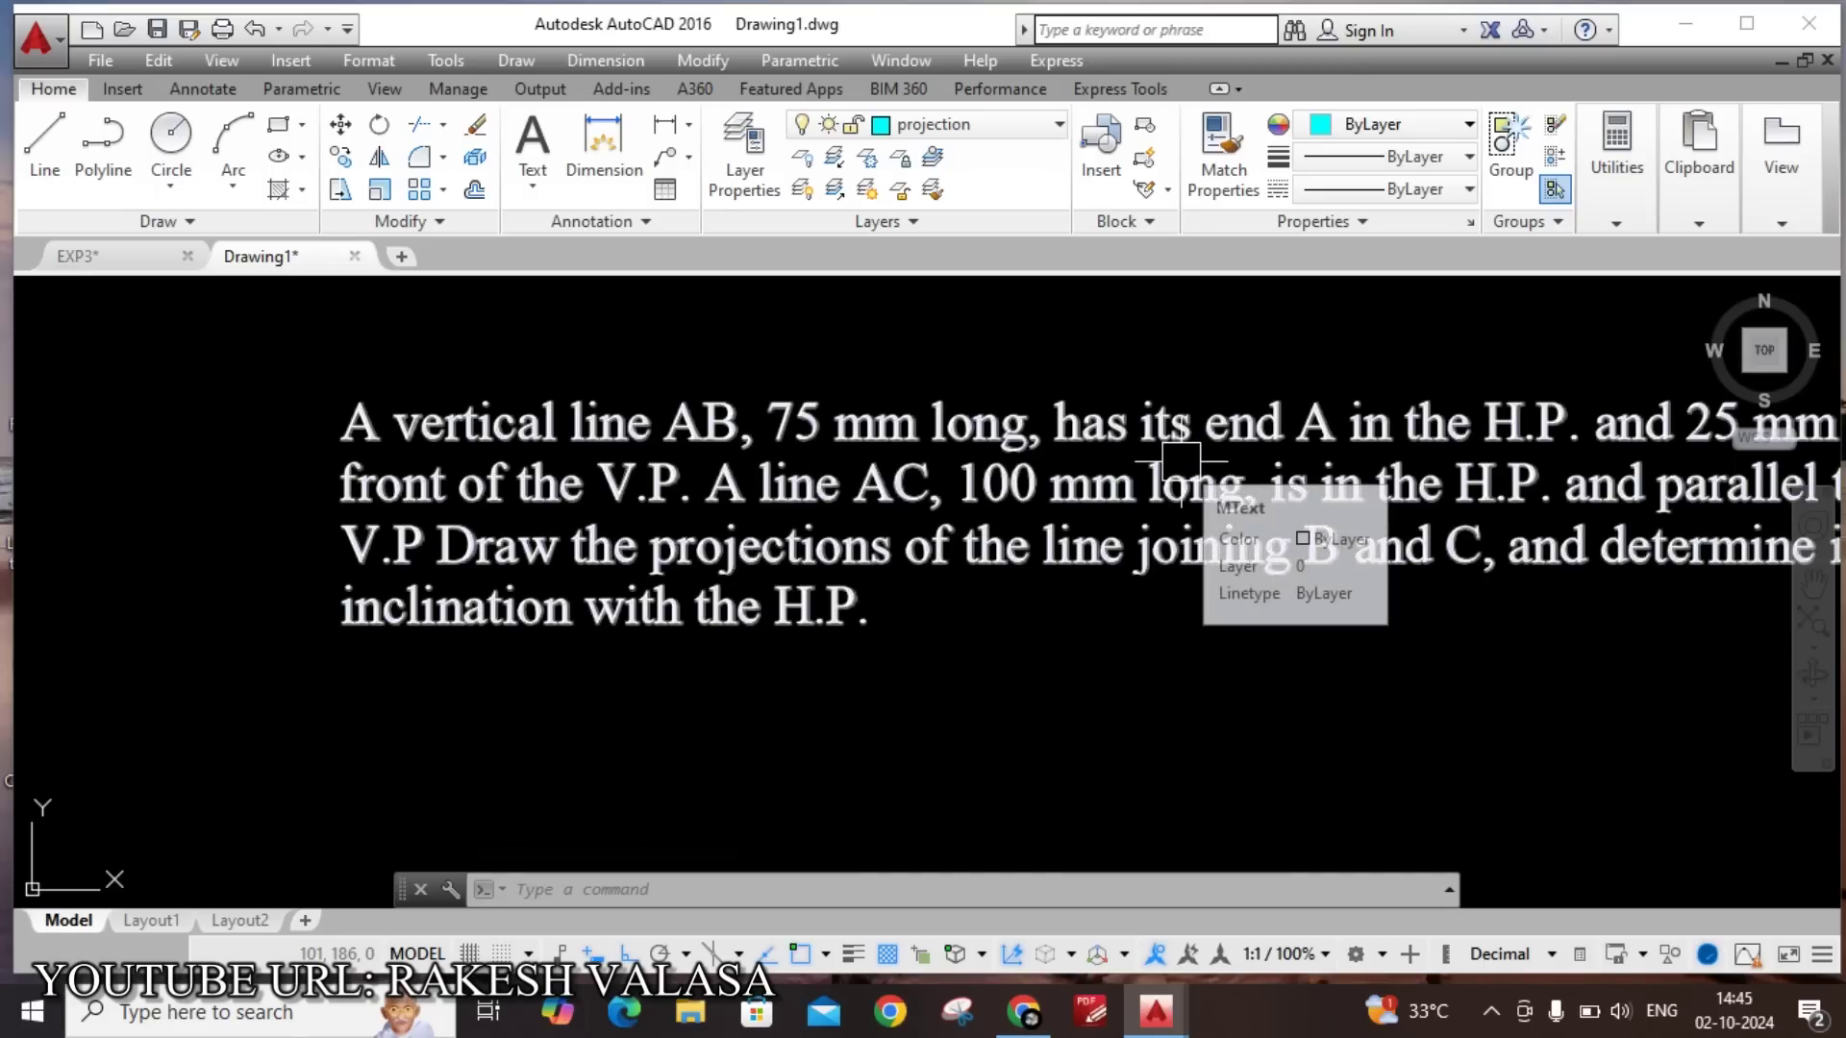
{"action": "scroll", "coordinate": [1000, 571], "scroll_direction": "down", "scroll_amount": 3}
{"action": "middle_click_drag", "start_coordinate": [1061, 673], "coordinate": [972, 470]}
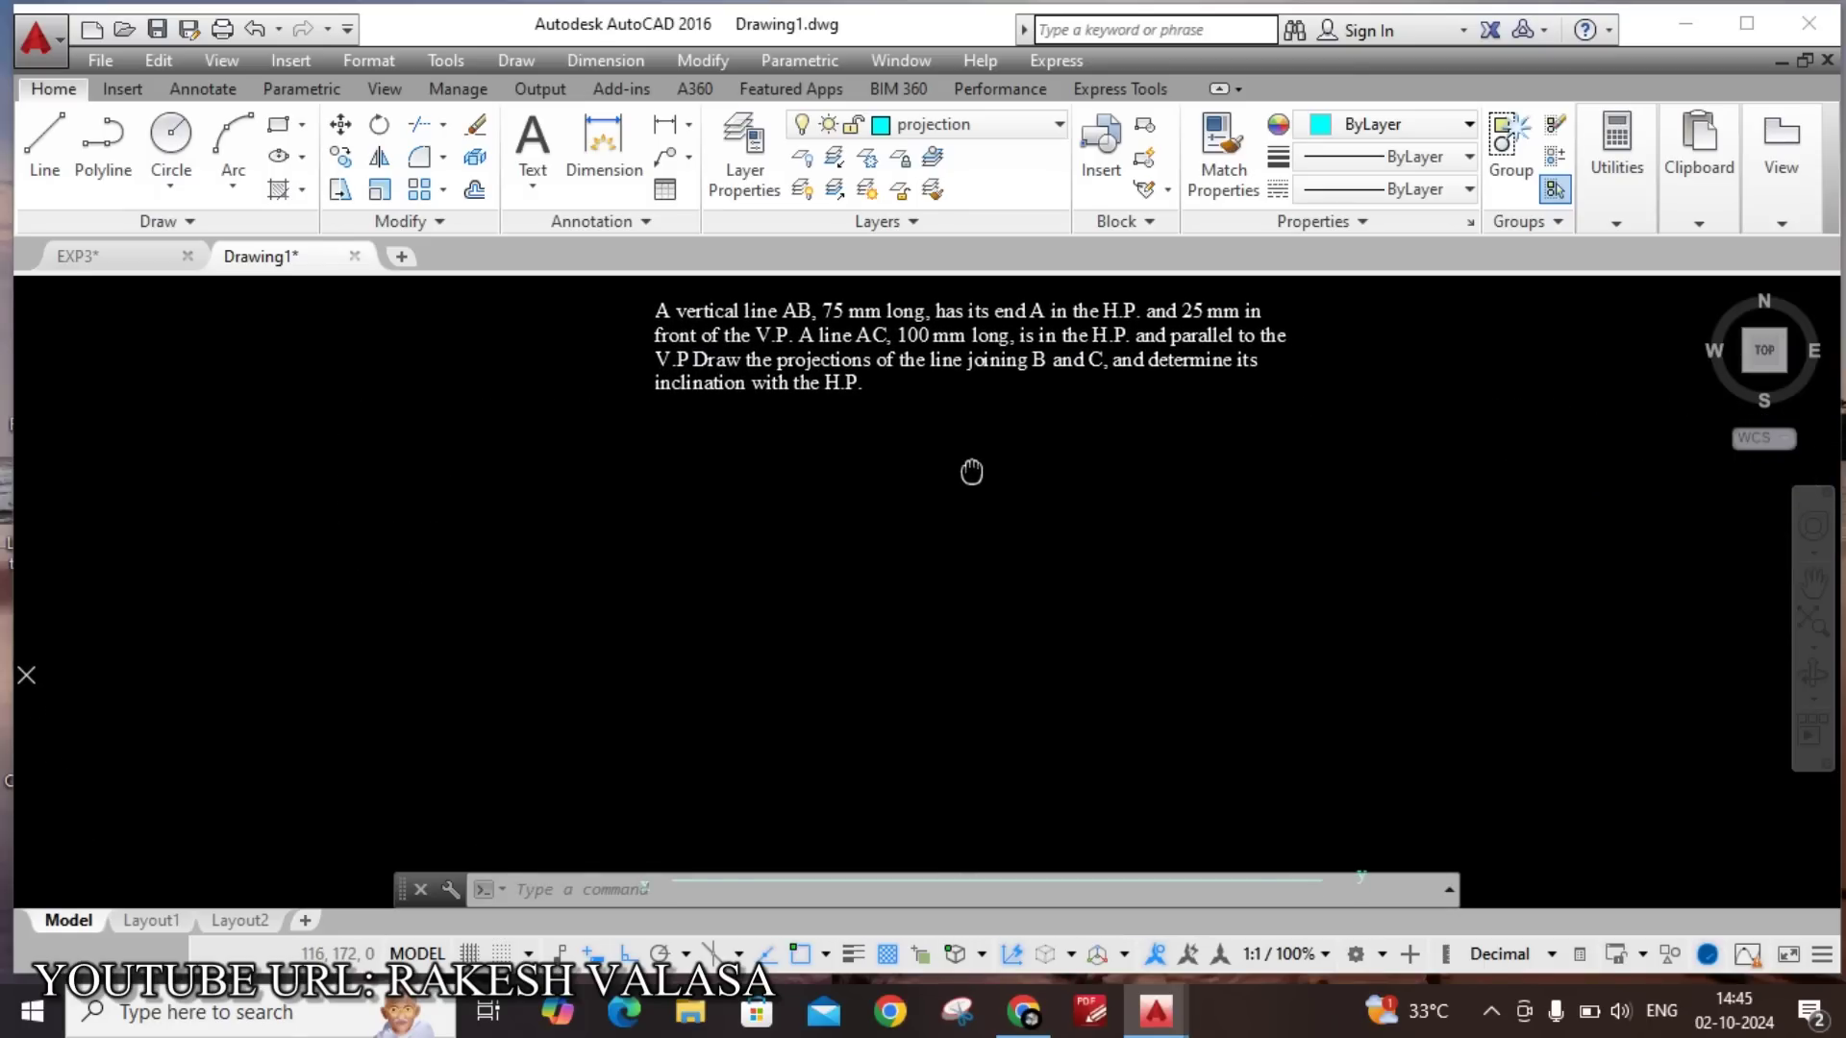
{"action": "scroll", "coordinate": [972, 486], "scroll_direction": "down", "scroll_amount": 2}
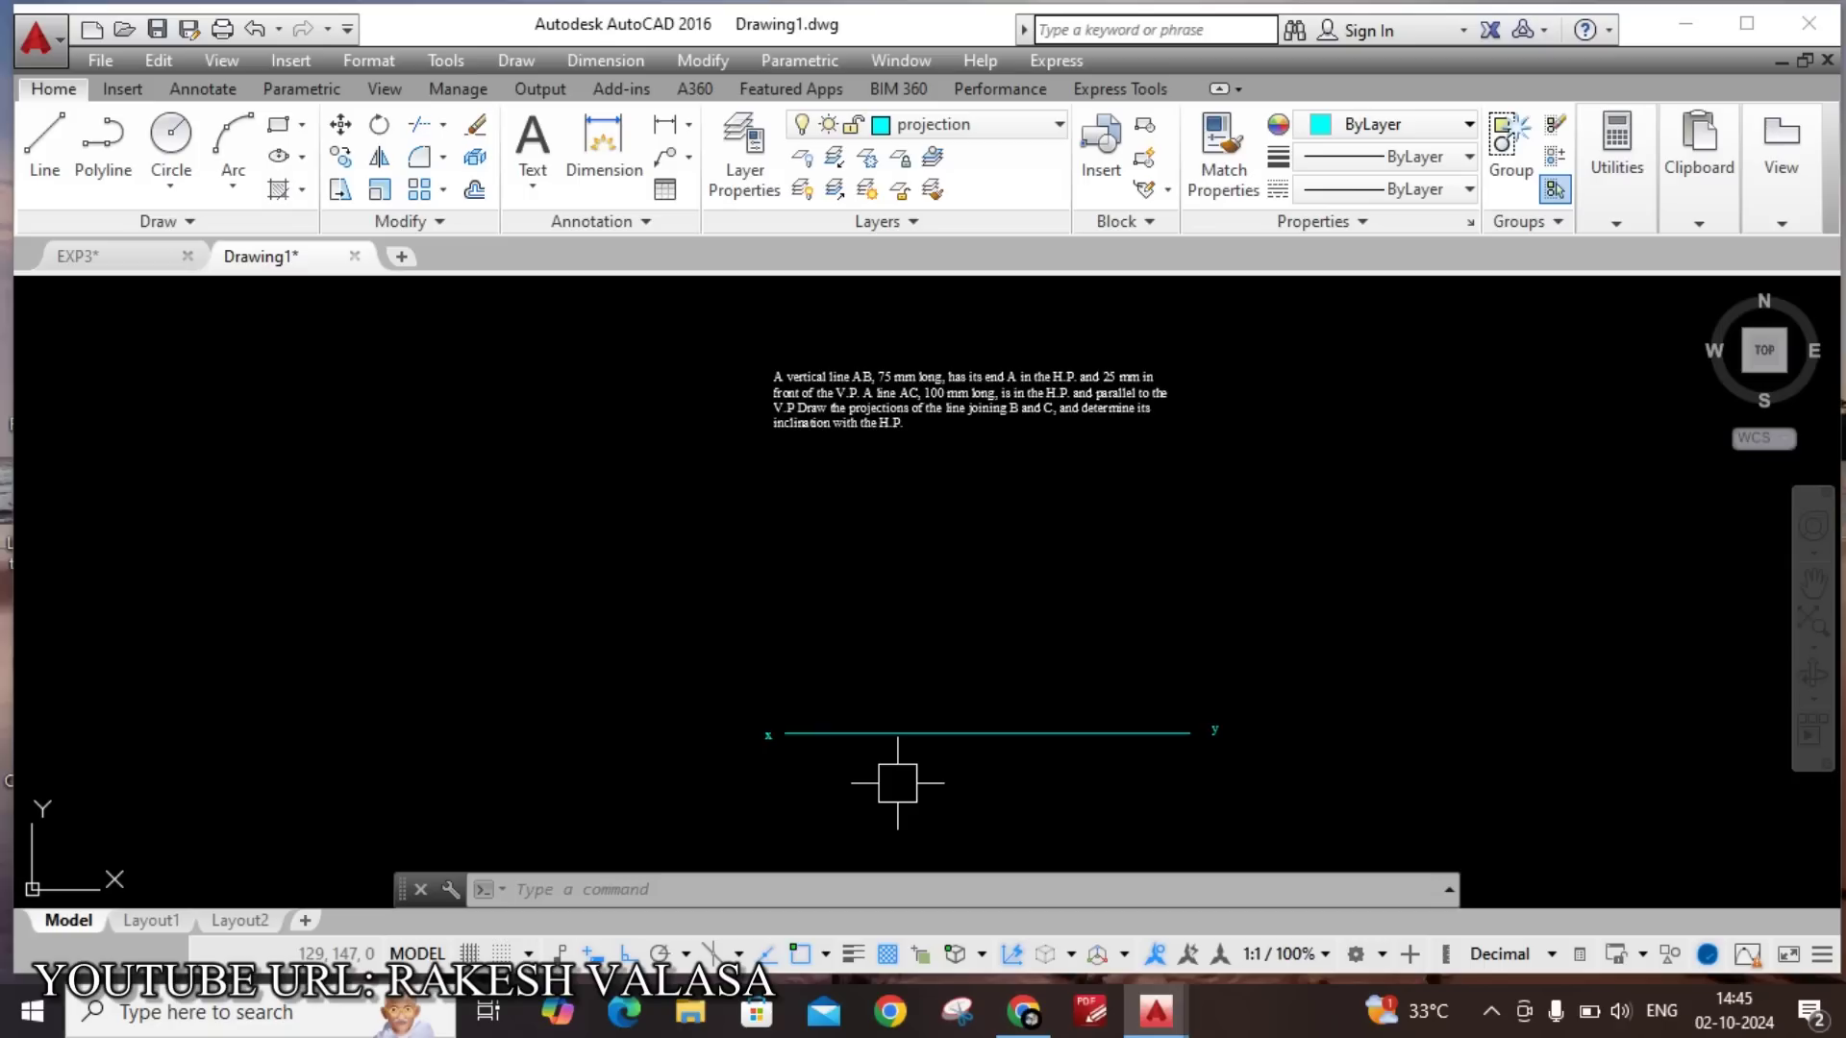
{"action": "key", "text": "l"}
{"action": "key", "text": "Return"}
Draw a 75 mm vertical line upward from the xy line near its left end.
{"action": "scroll", "coordinate": [836, 740], "scroll_direction": "up", "scroll_amount": 2}
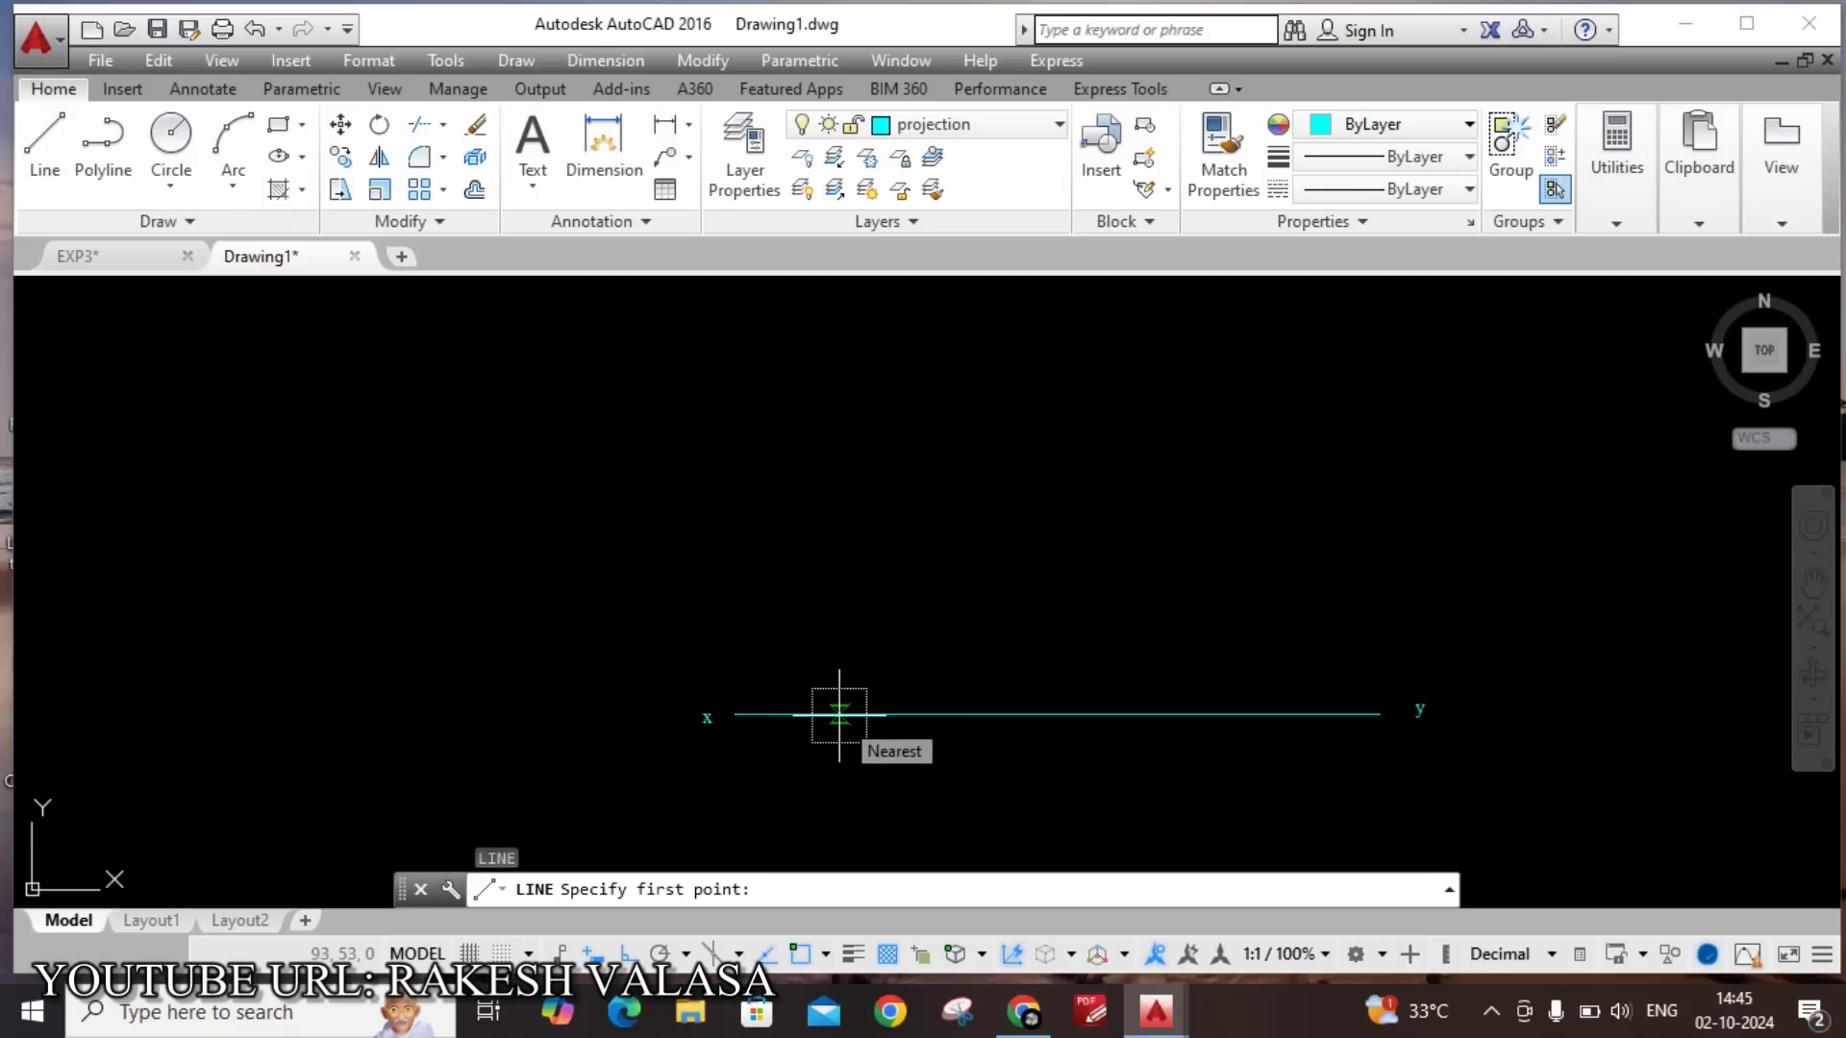
{"action": "left_click", "coordinate": [839, 714]}
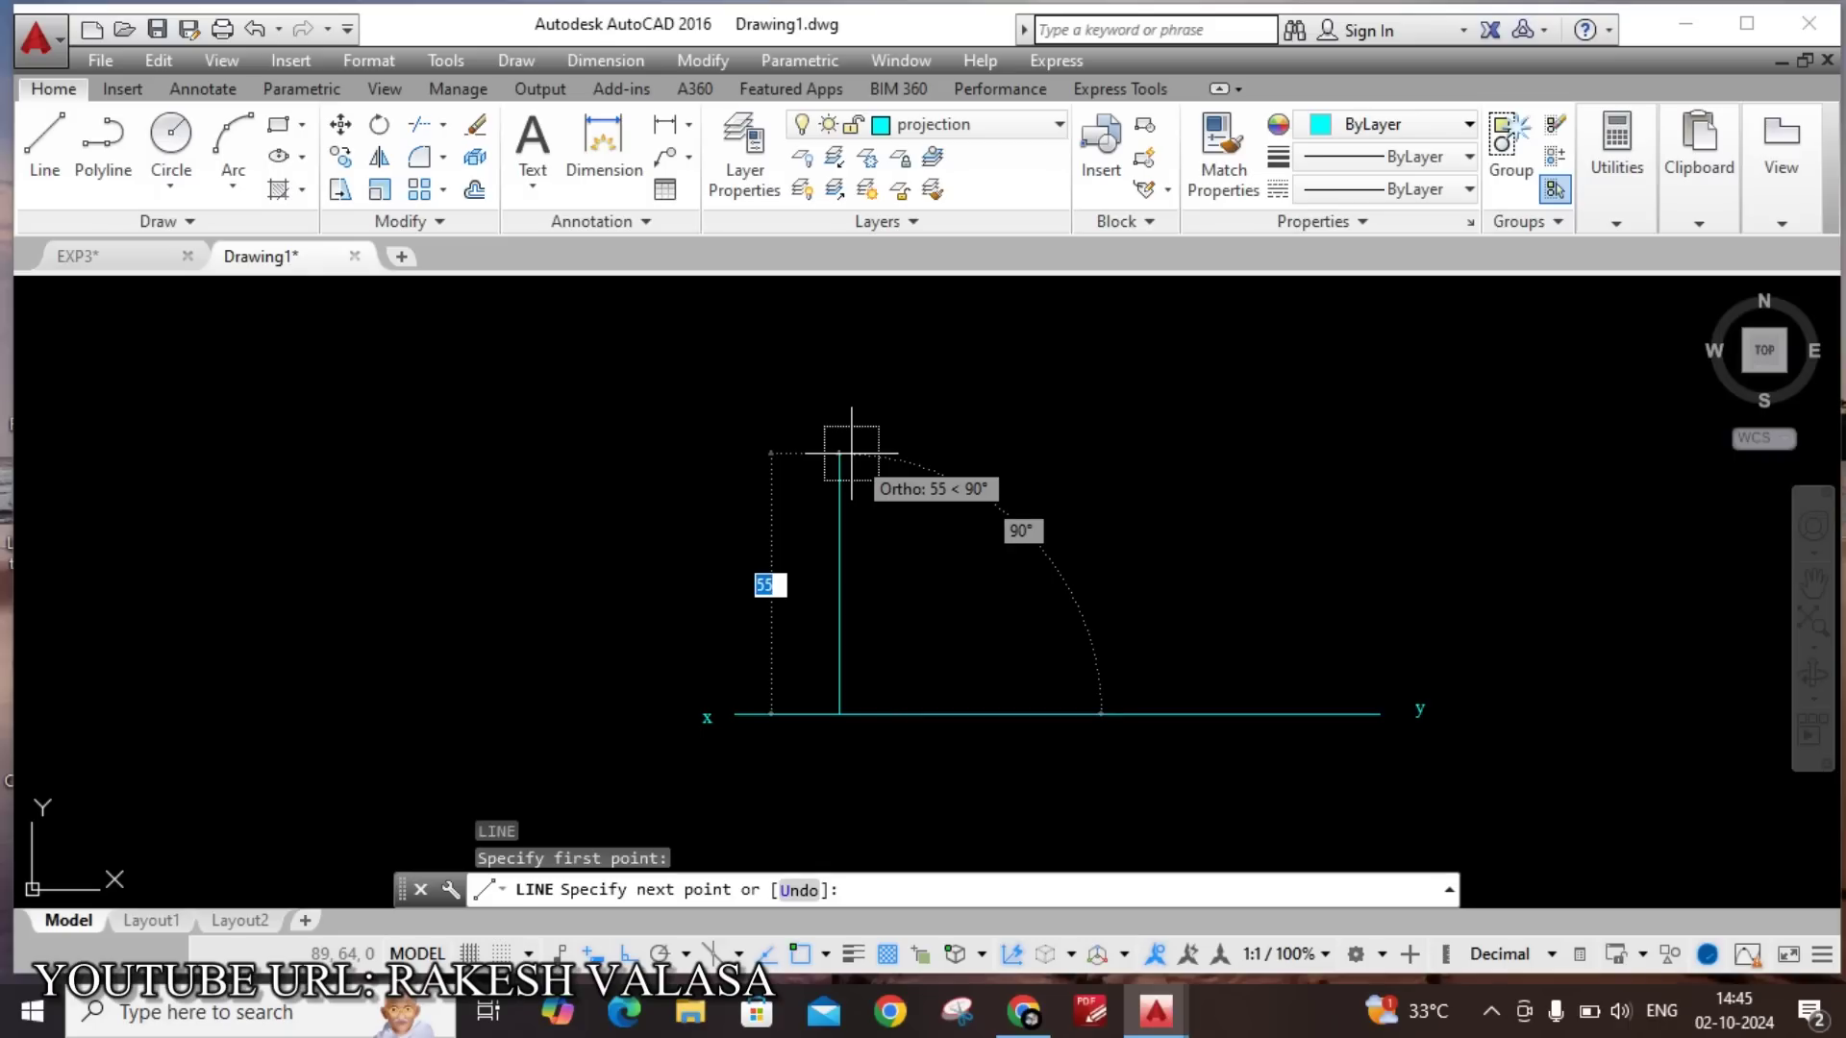
{"action": "type", "text": "75"}
{"action": "key", "text": "Return"}
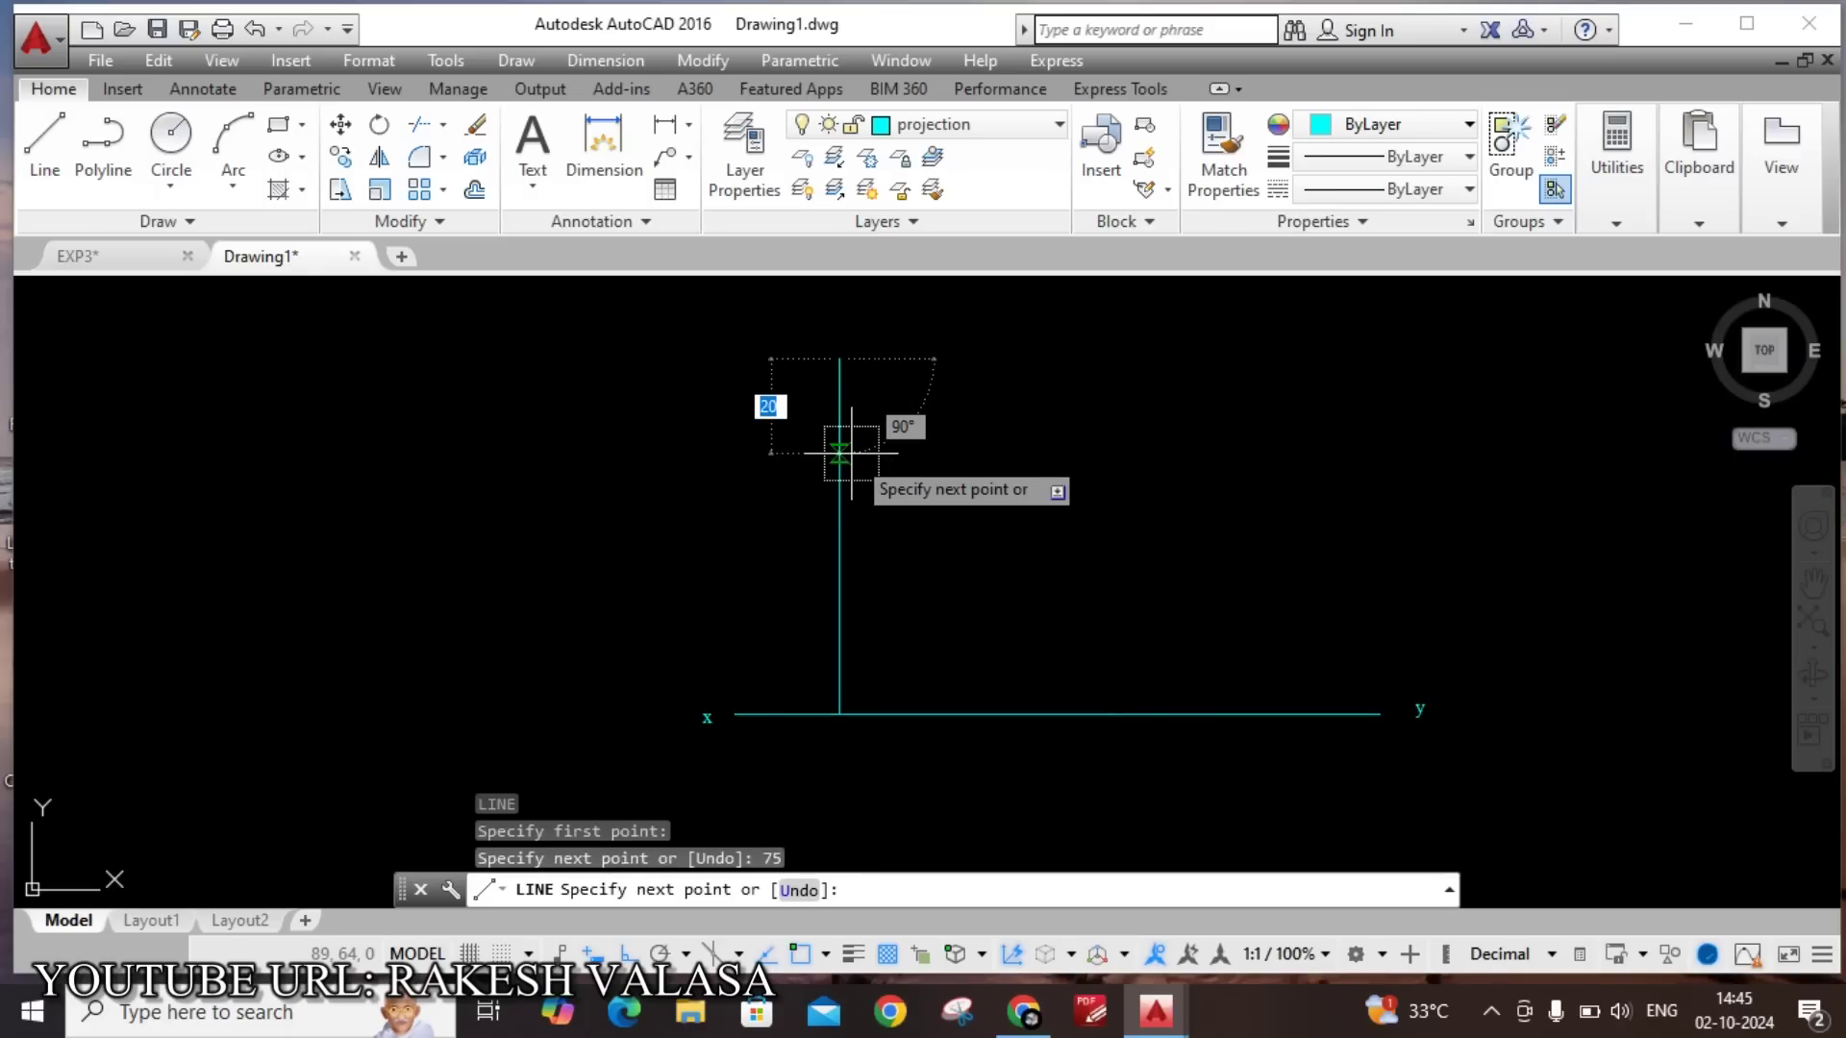
{"action": "key", "text": "Escape"}
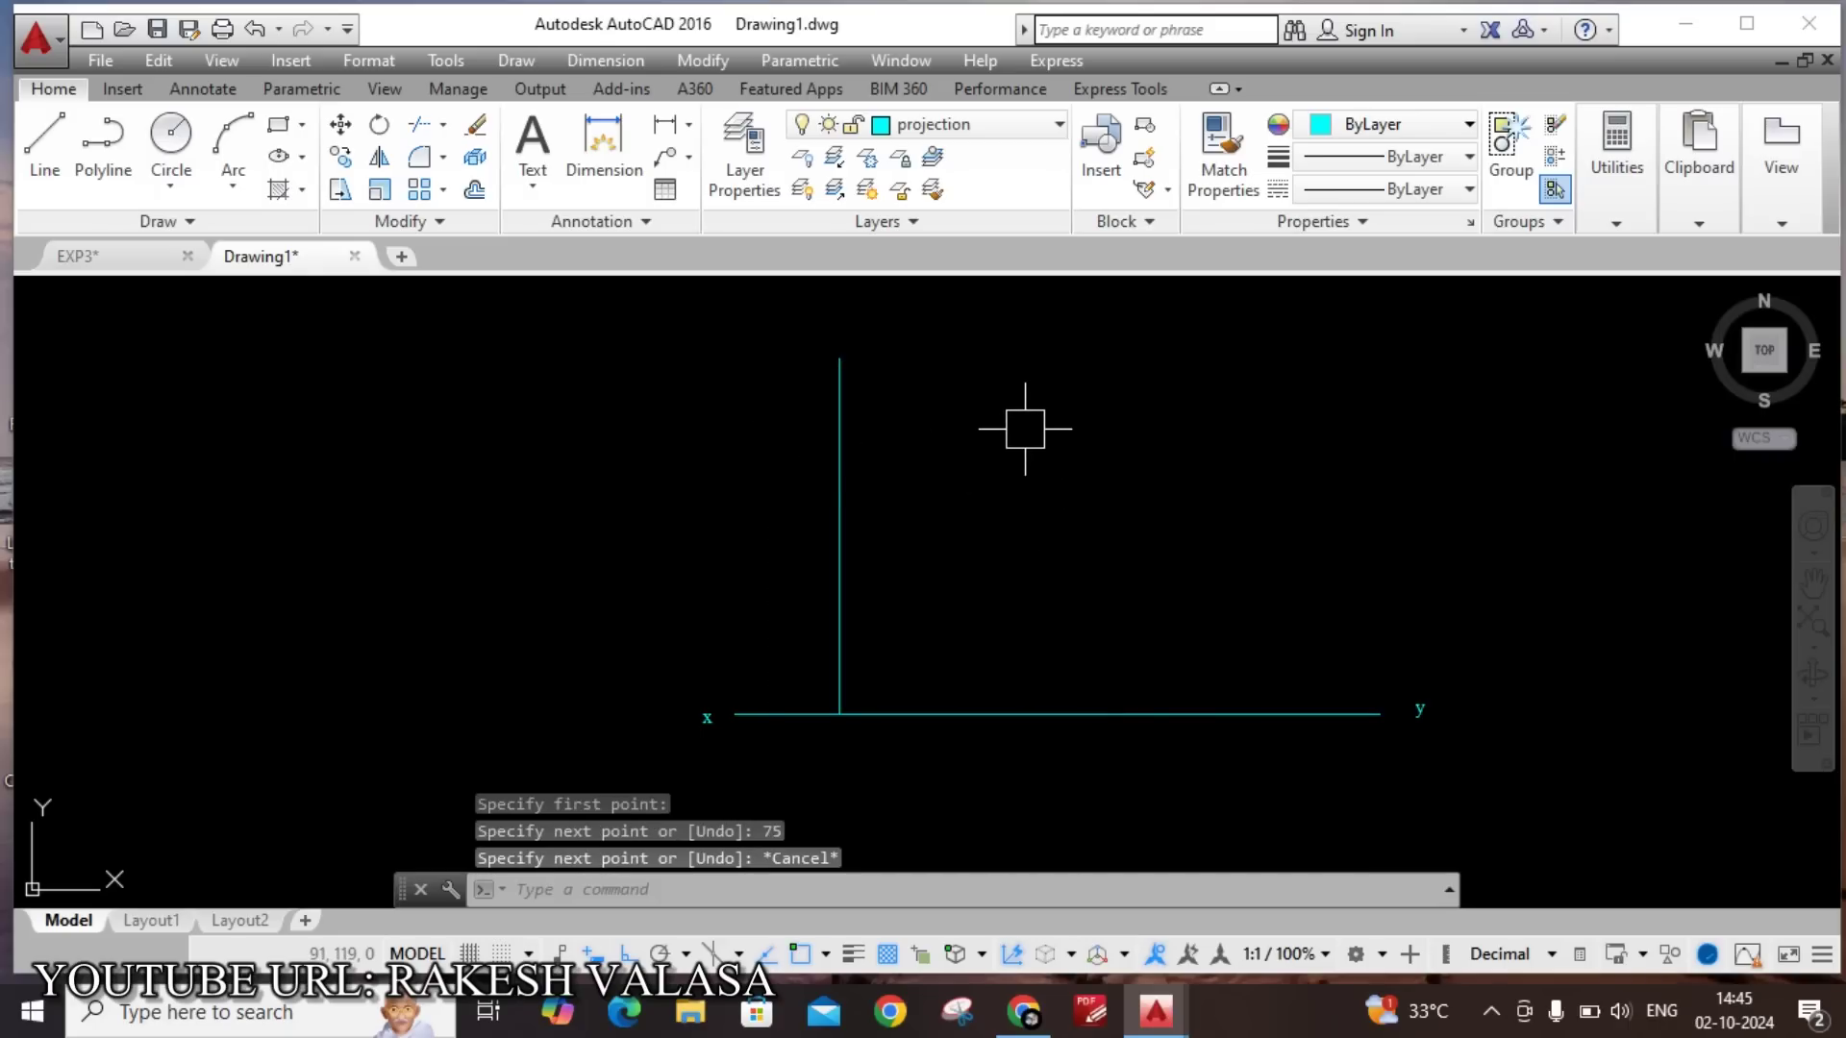
{"action": "middle_click_drag", "start_coordinate": [1024, 433], "coordinate": [914, 667]}
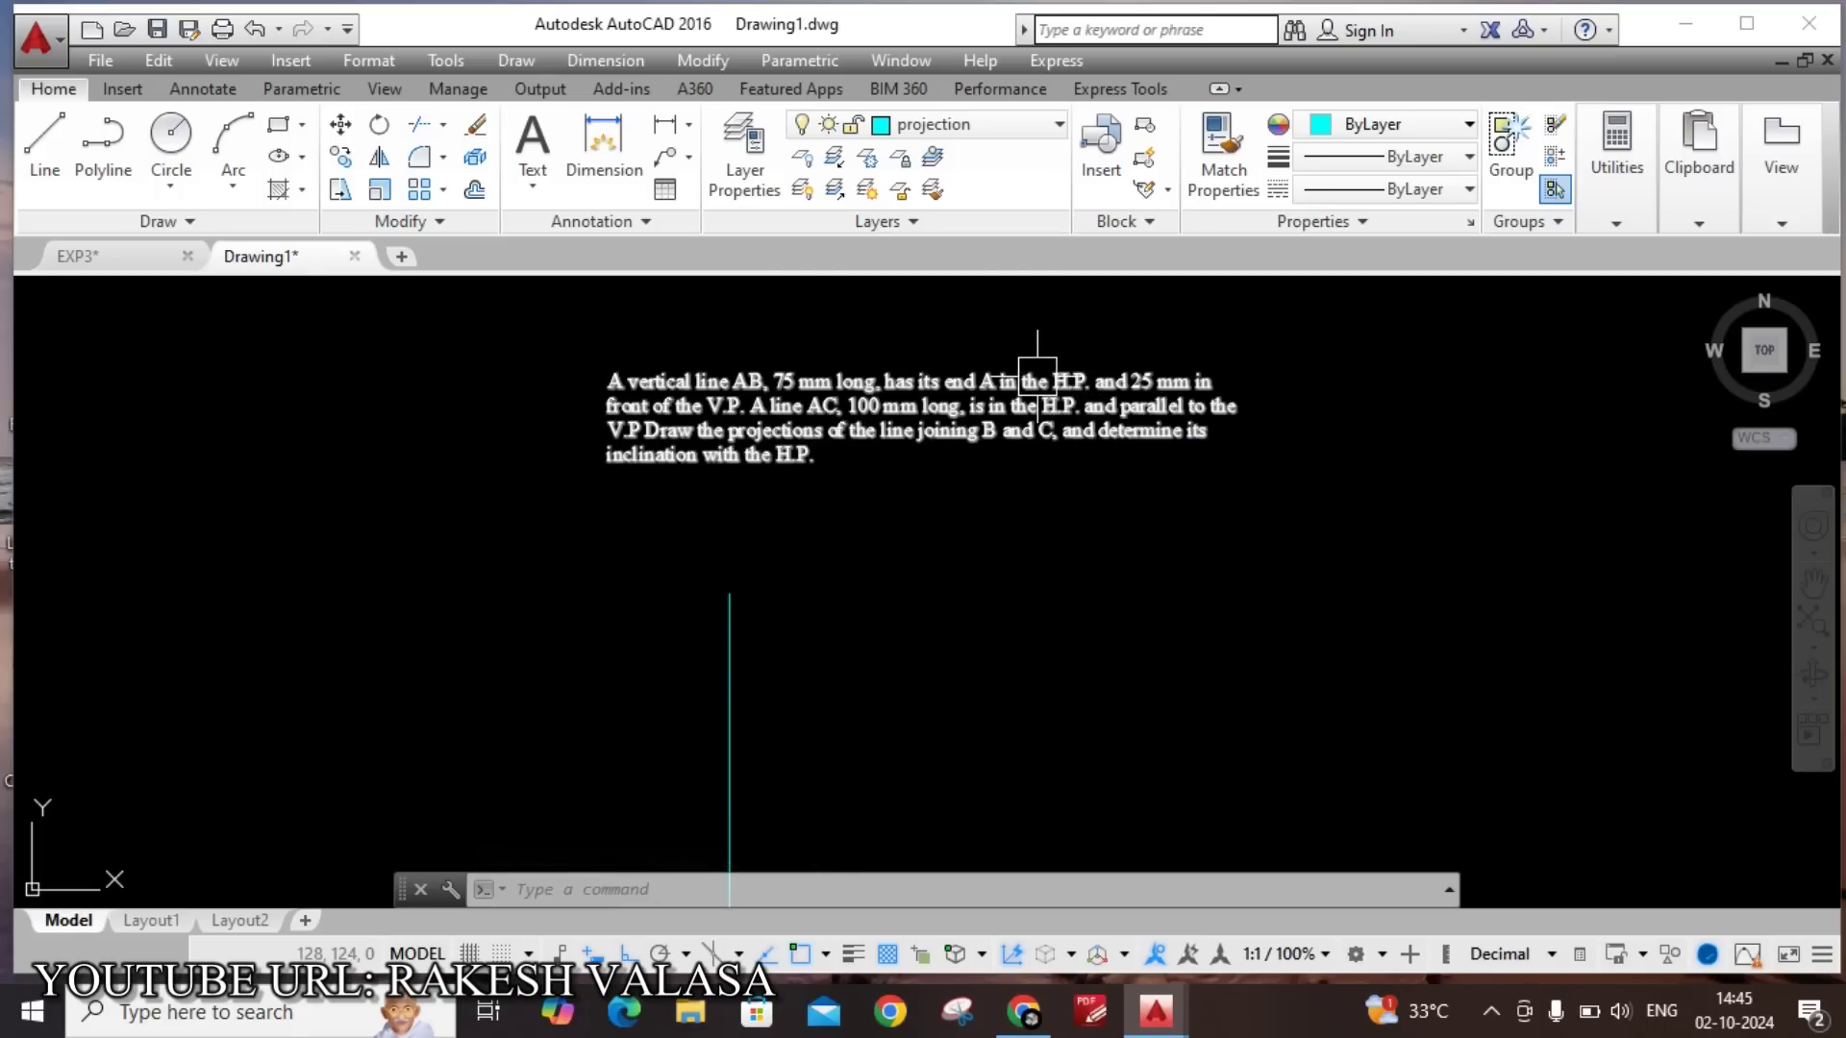
{"action": "scroll", "coordinate": [1033, 380], "scroll_direction": "up", "scroll_amount": 2}
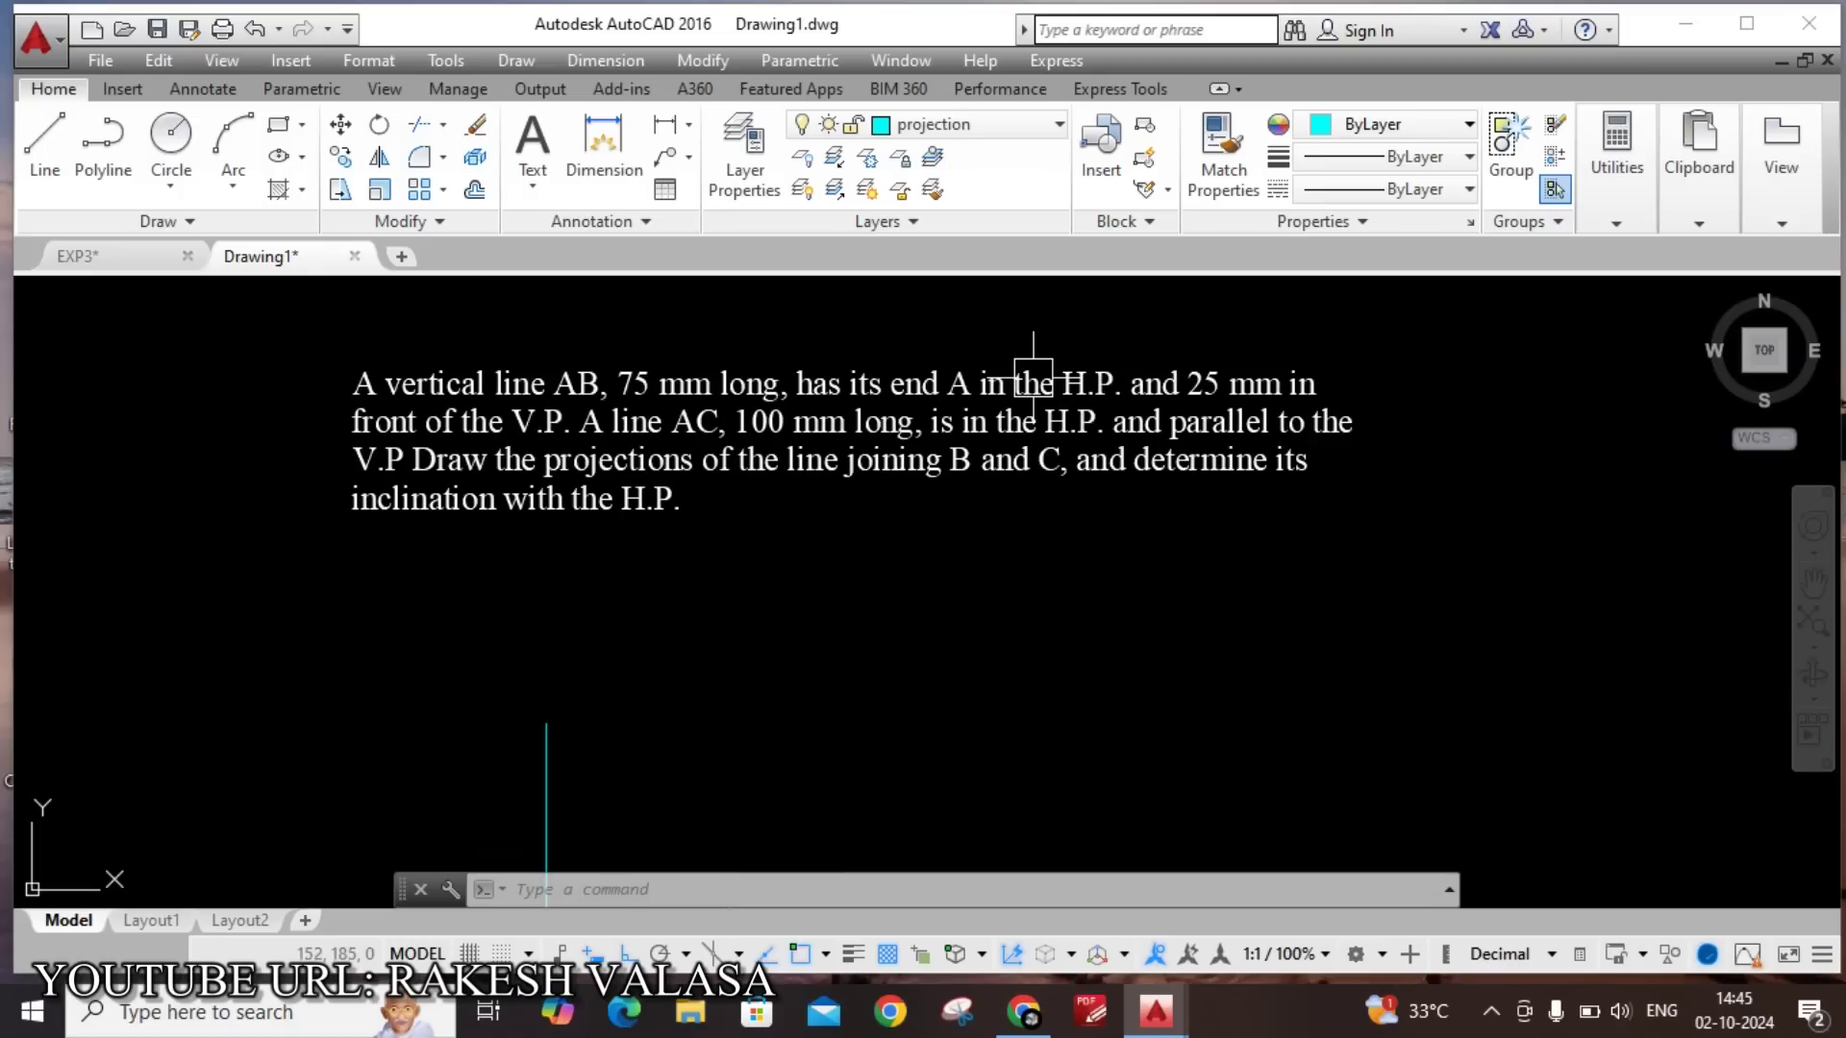
{"action": "scroll", "coordinate": [1033, 380], "scroll_direction": "down", "scroll_amount": 2}
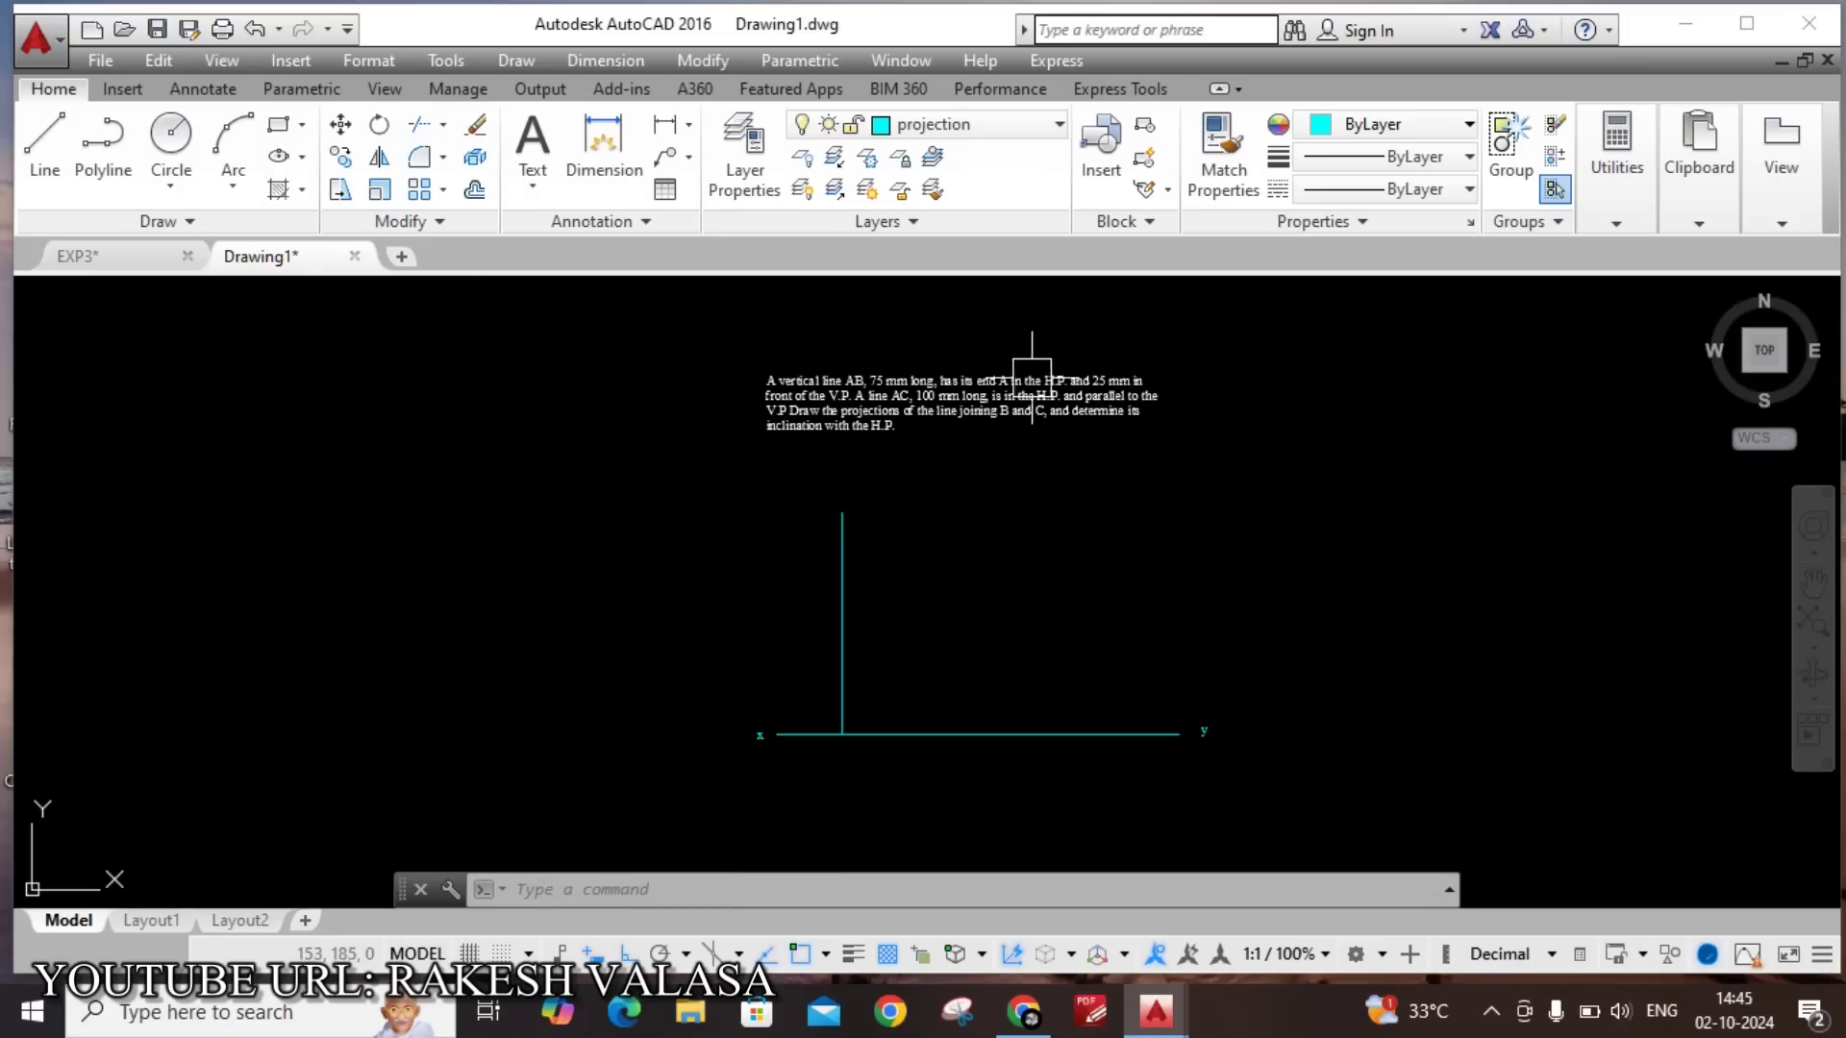
{"action": "scroll", "coordinate": [846, 807], "scroll_direction": "up", "scroll_amount": 2}
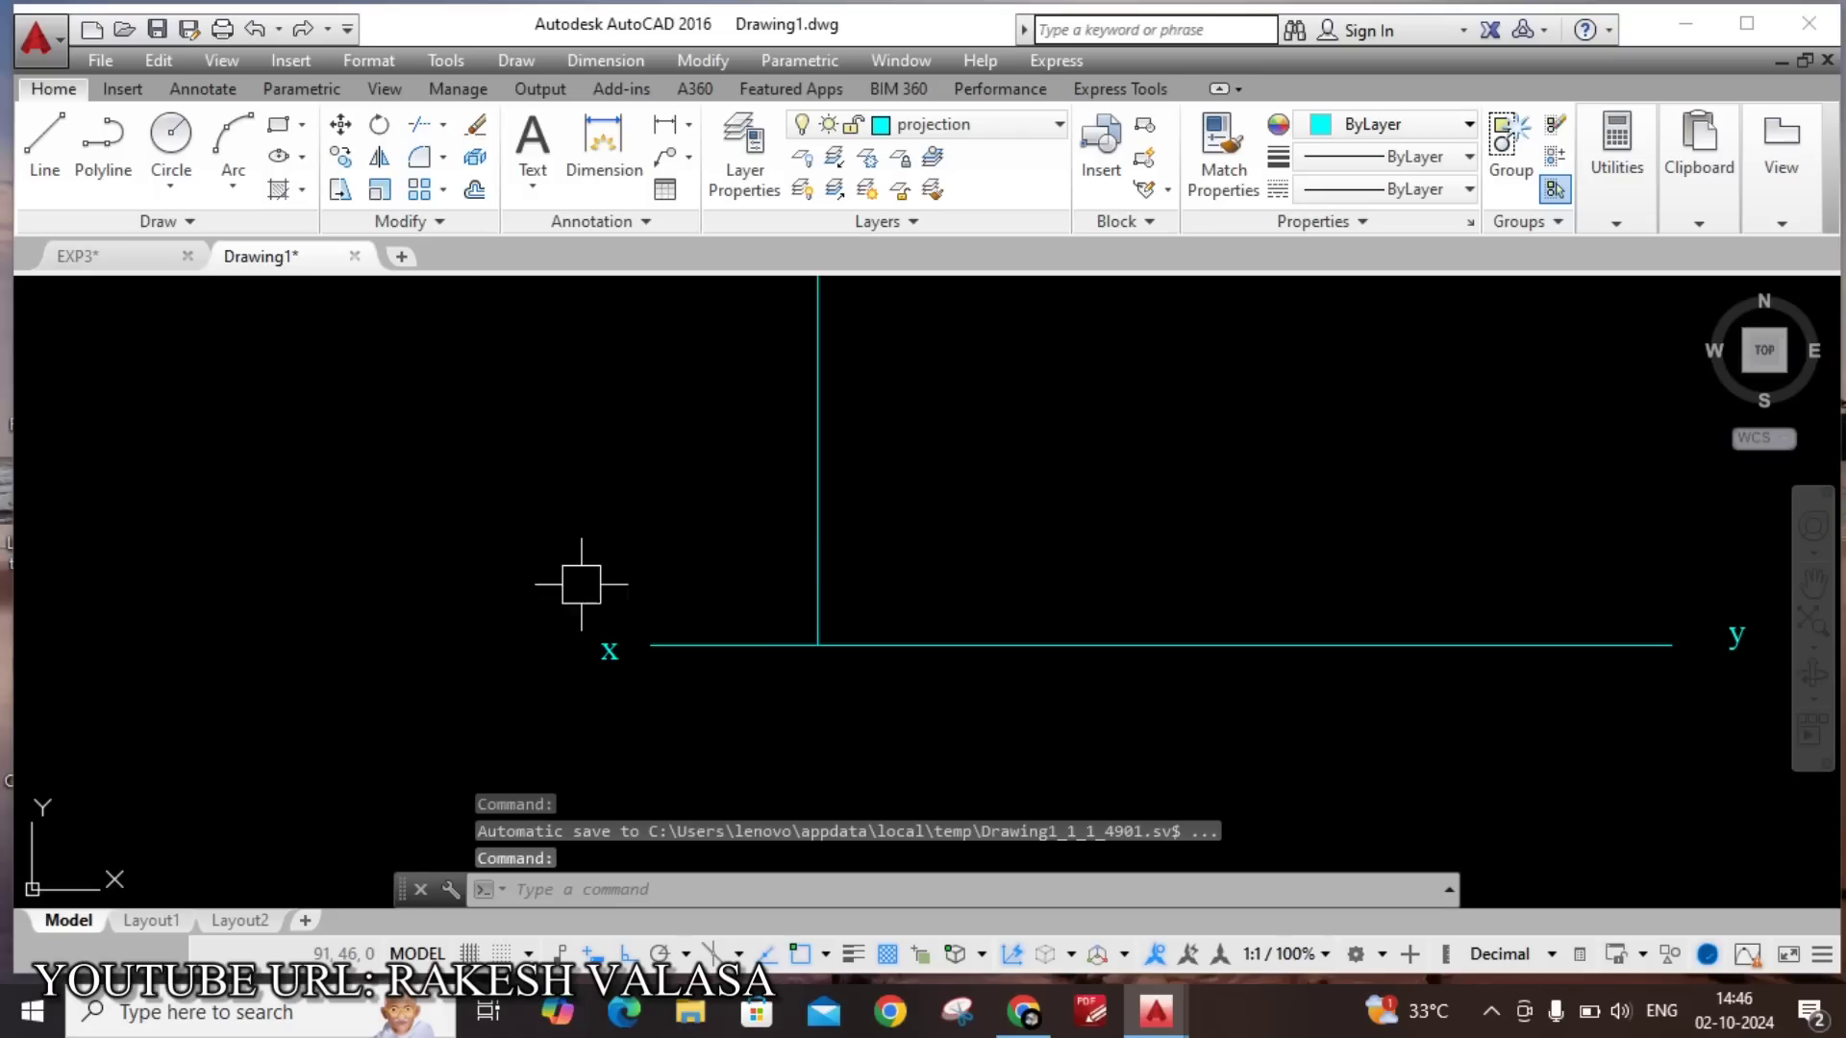
Add an a' text label just below the xy line.
{"action": "scroll", "coordinate": [767, 704], "scroll_direction": "up", "scroll_amount": 2}
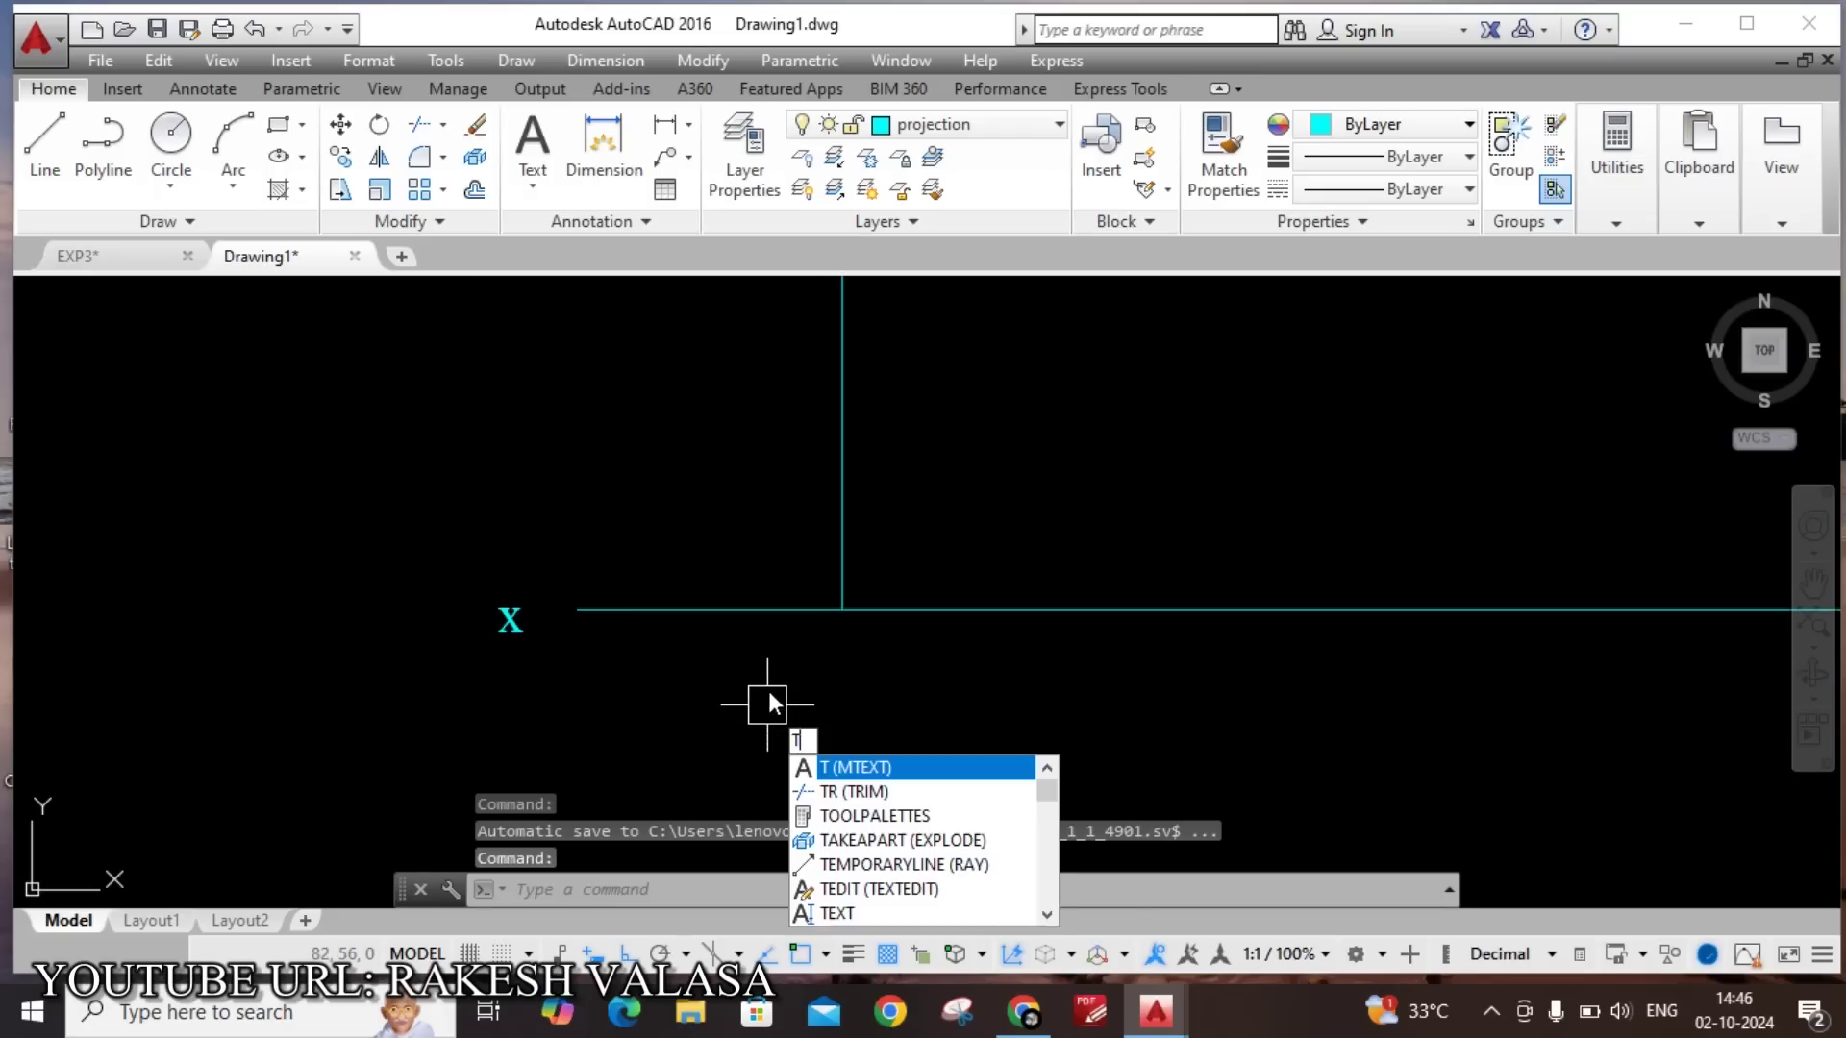
{"action": "key", "text": "Return"}
{"action": "scroll", "coordinate": [783, 624], "scroll_direction": "up", "scroll_amount": 2}
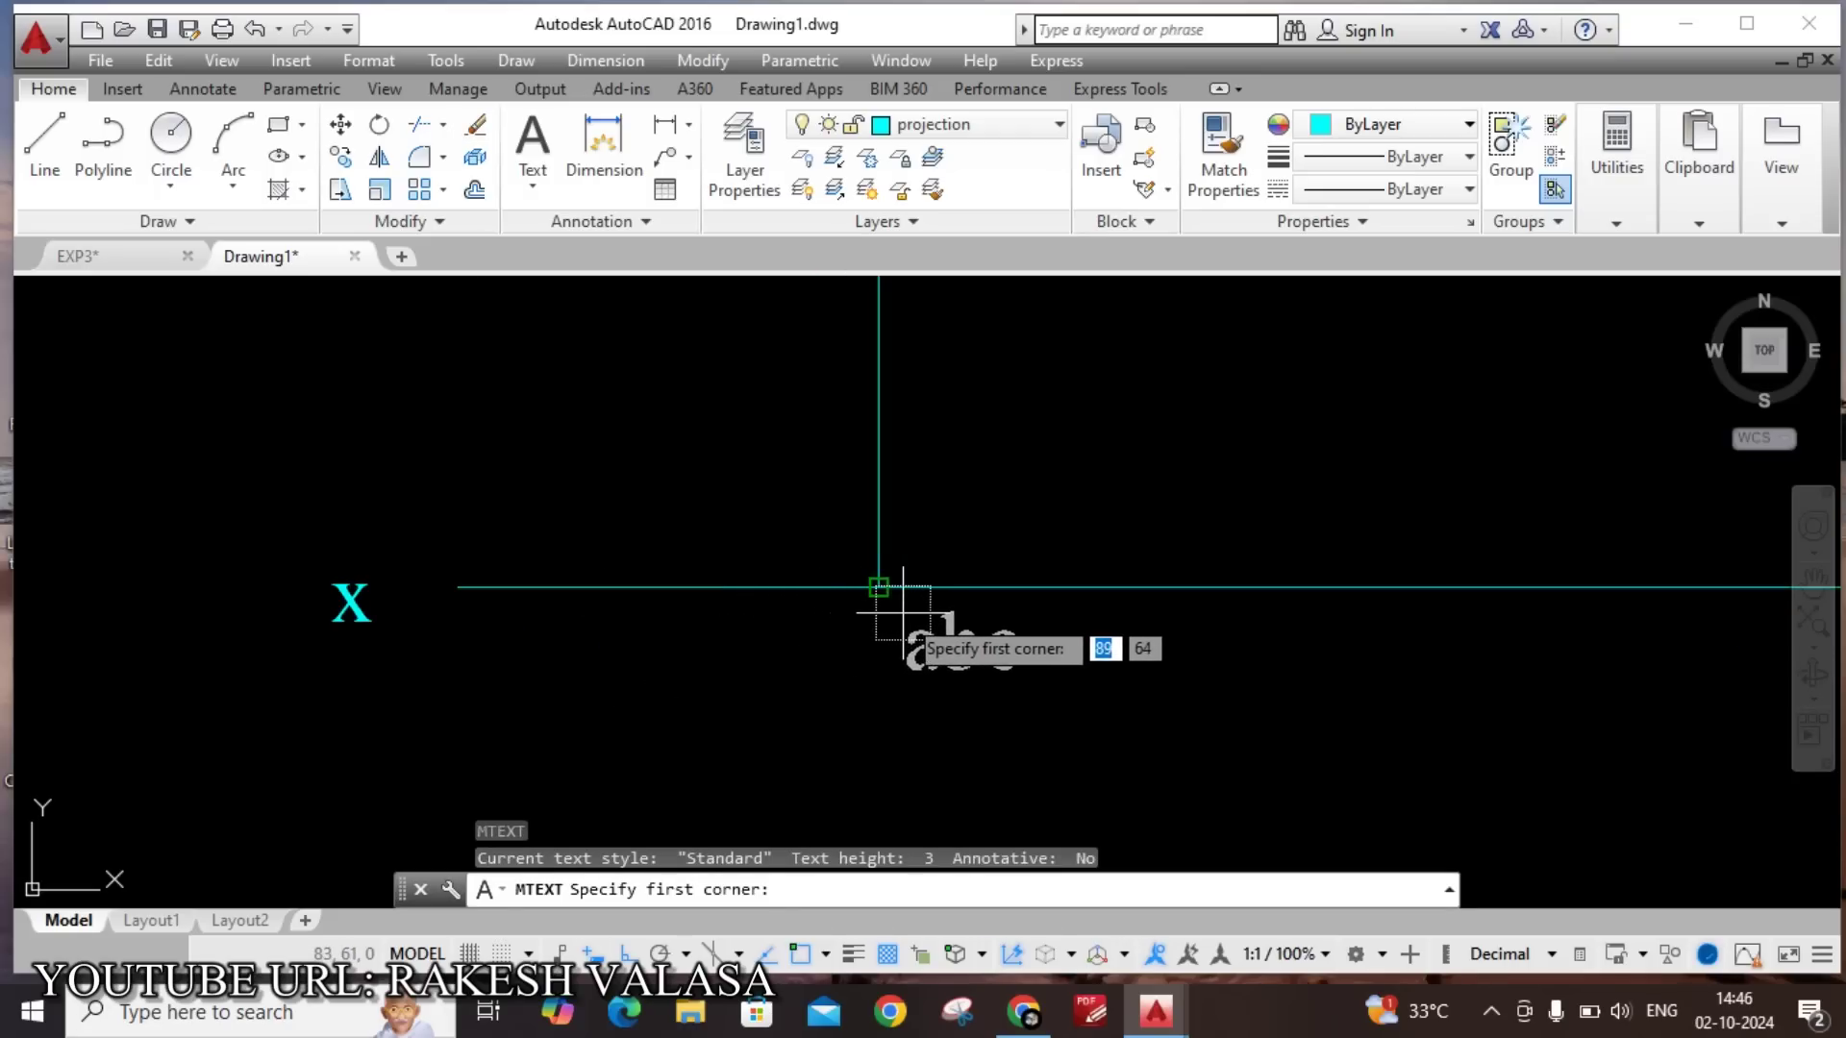
{"action": "scroll", "coordinate": [909, 605], "scroll_direction": "up", "scroll_amount": 2}
{"action": "left_click", "coordinate": [908, 605]}
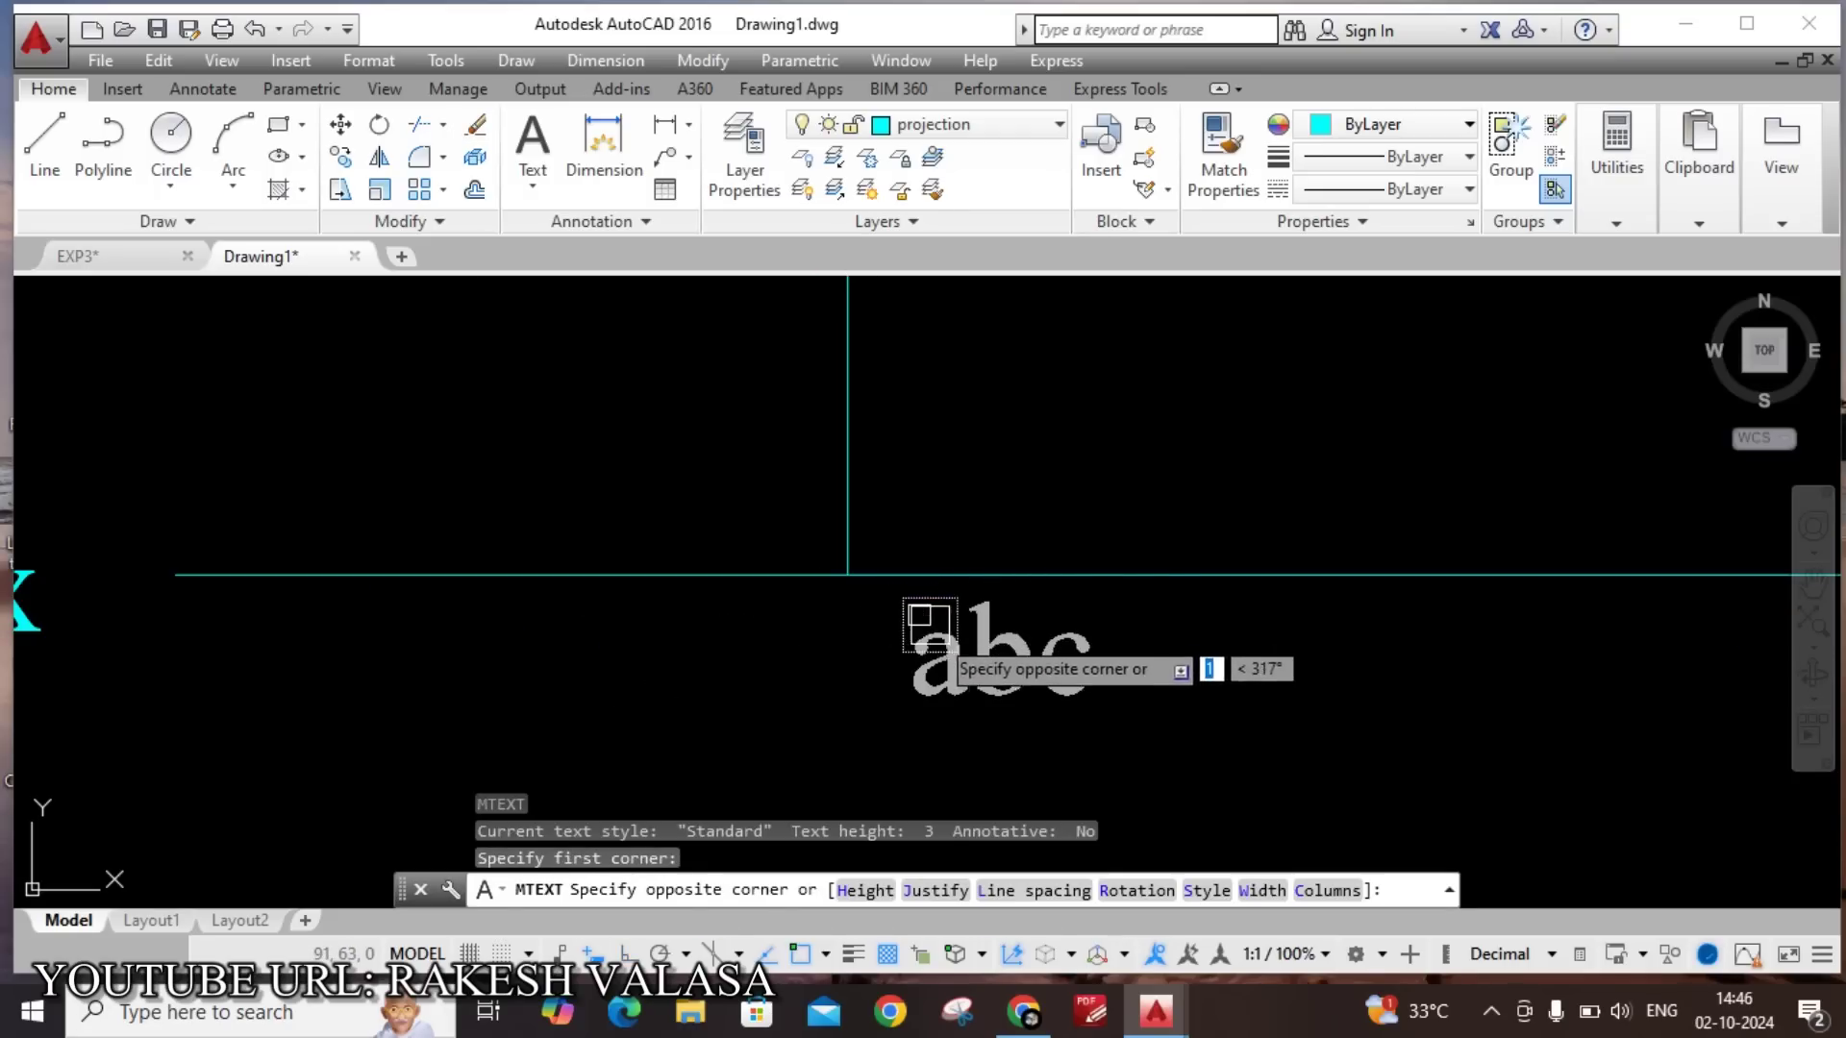
{"action": "left_click", "coordinate": [975, 709]}
{"action": "type", "text": "a'"}
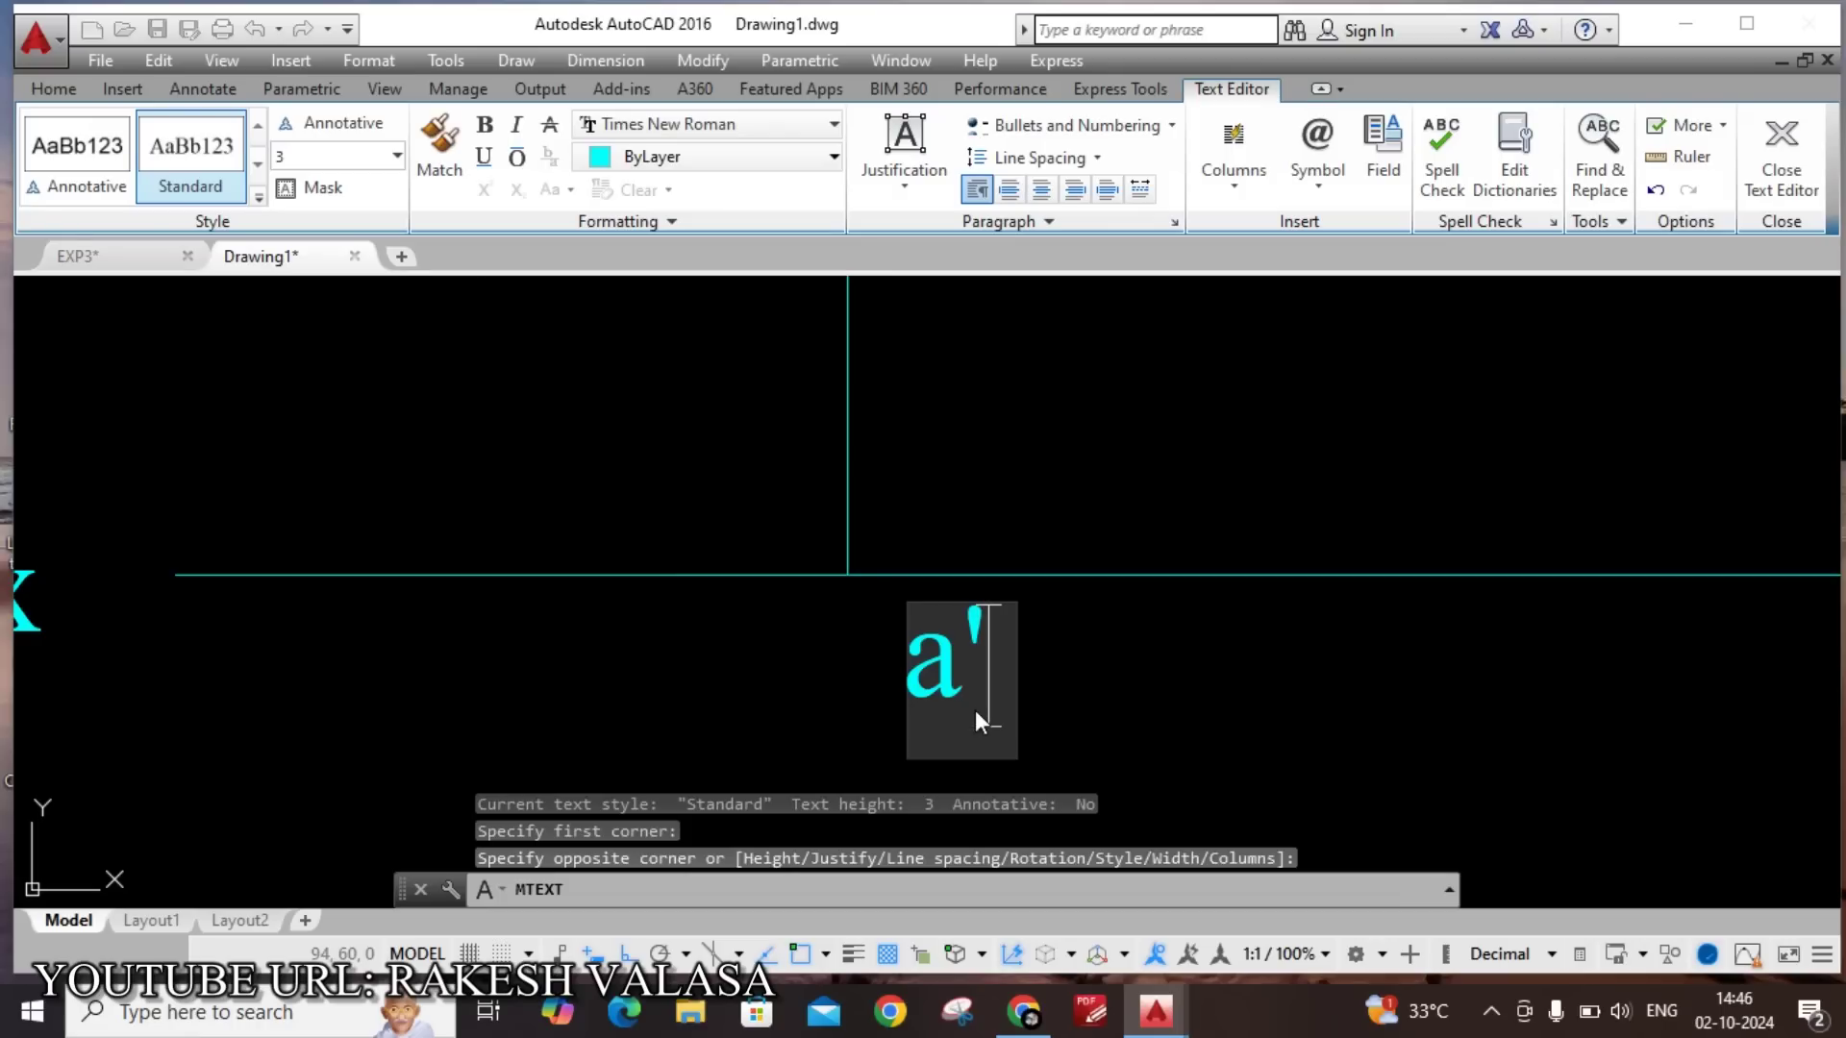
{"action": "left_click", "coordinate": [1121, 579]}
Add a b' text label above the top of the 75 mm vertical line.
{"action": "scroll", "coordinate": [1121, 578], "scroll_direction": "down", "scroll_amount": 4}
{"action": "mouse_move", "coordinate": [1134, 396]}
{"action": "middle_mouse_down"}
{"action": "mouse_move", "coordinate": [1170, 424]}
{"action": "mouse_move", "coordinate": [1038, 679]}
{"action": "middle_mouse_up"}
{"action": "middle_click_drag", "start_coordinate": [1014, 379], "coordinate": [977, 616]}
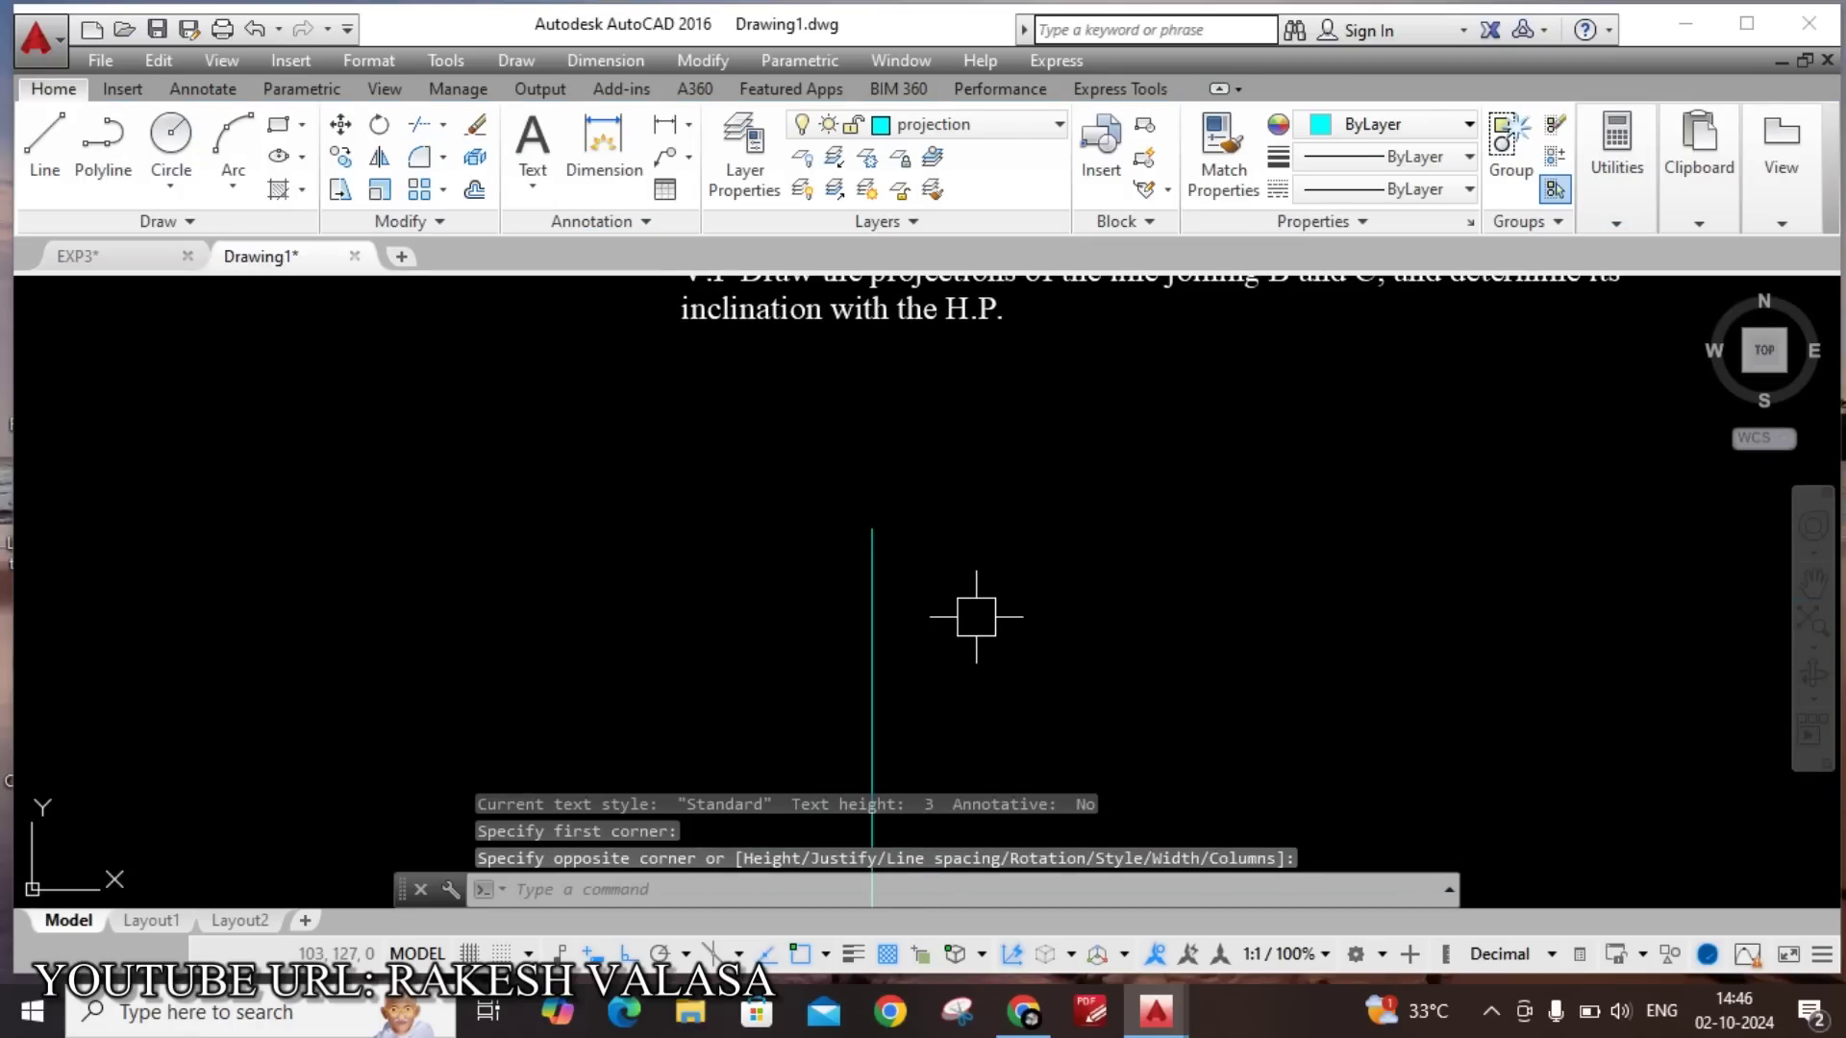
{"action": "key", "text": "Return"}
{"action": "left_click", "coordinate": [879, 459]}
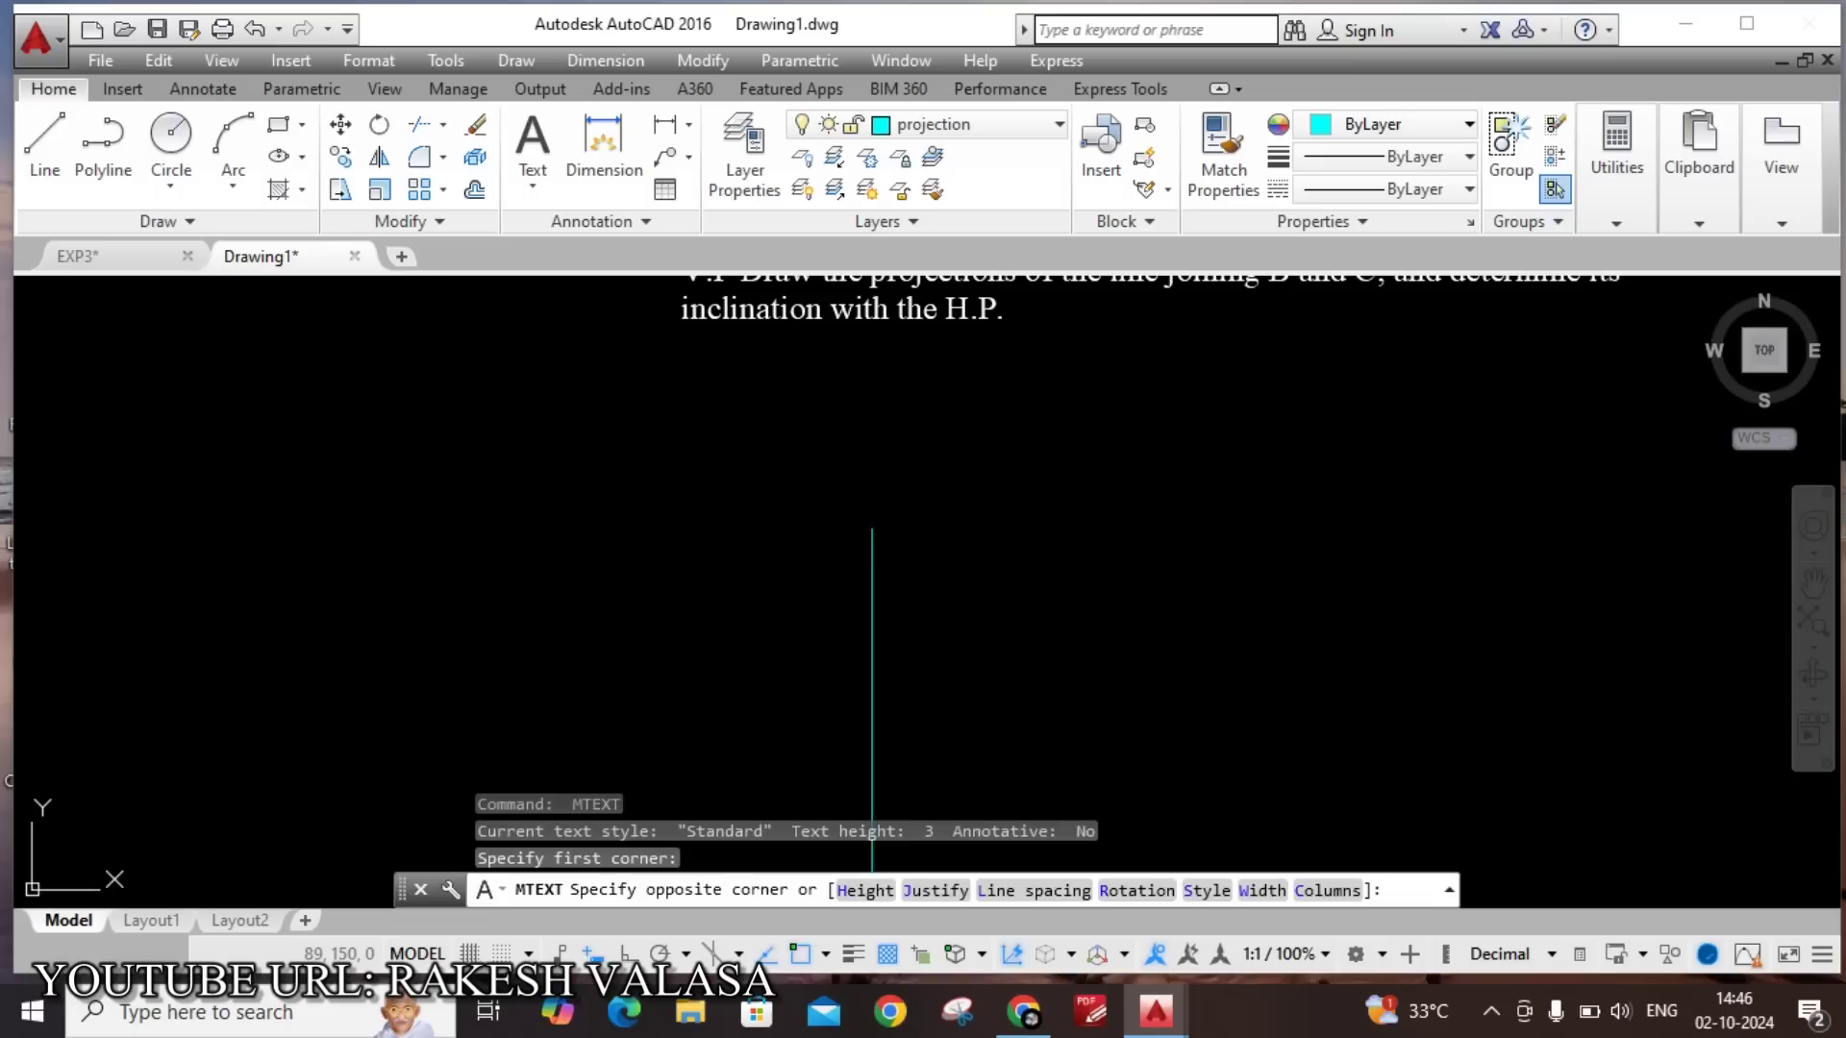
{"action": "left_click", "coordinate": [984, 506]}
{"action": "type", "text": "b'"}
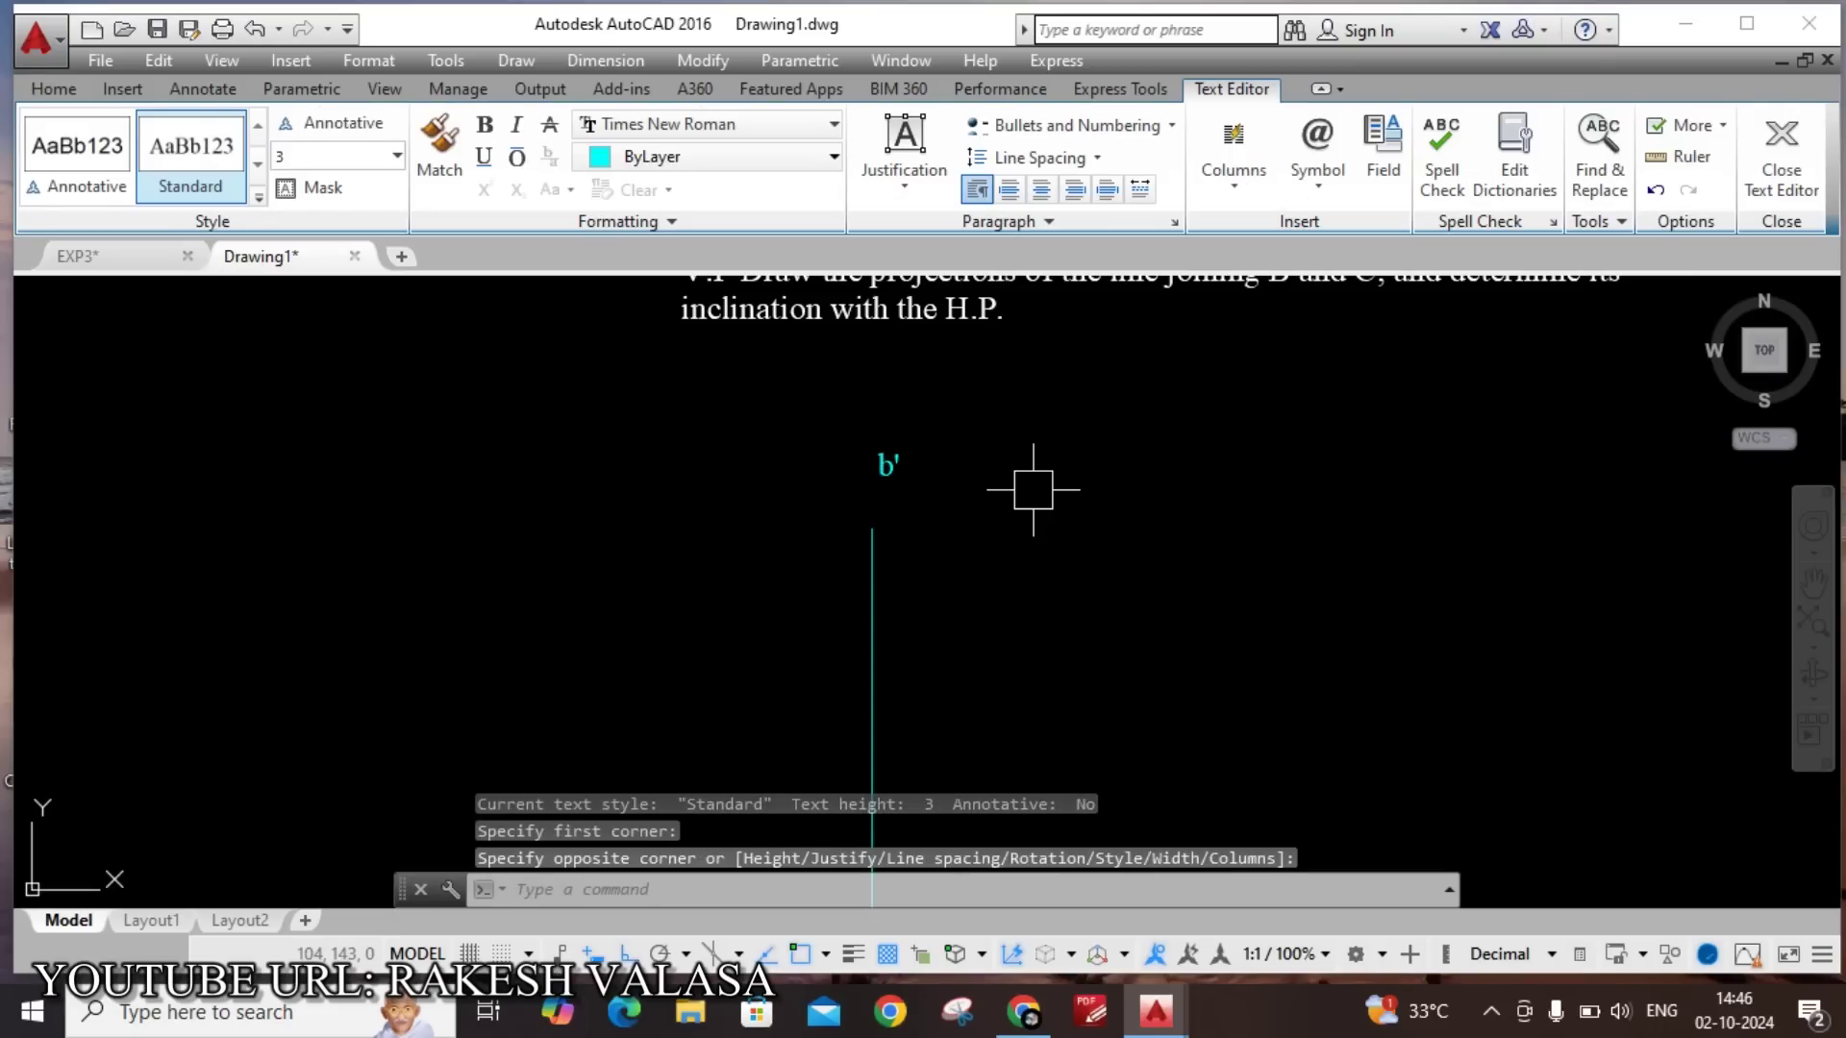
{"action": "left_click", "coordinate": [1032, 489]}
{"action": "scroll", "coordinate": [1000, 462], "scroll_direction": "down", "scroll_amount": 2}
{"action": "scroll", "coordinate": [1067, 337], "scroll_direction": "up", "scroll_amount": 1}
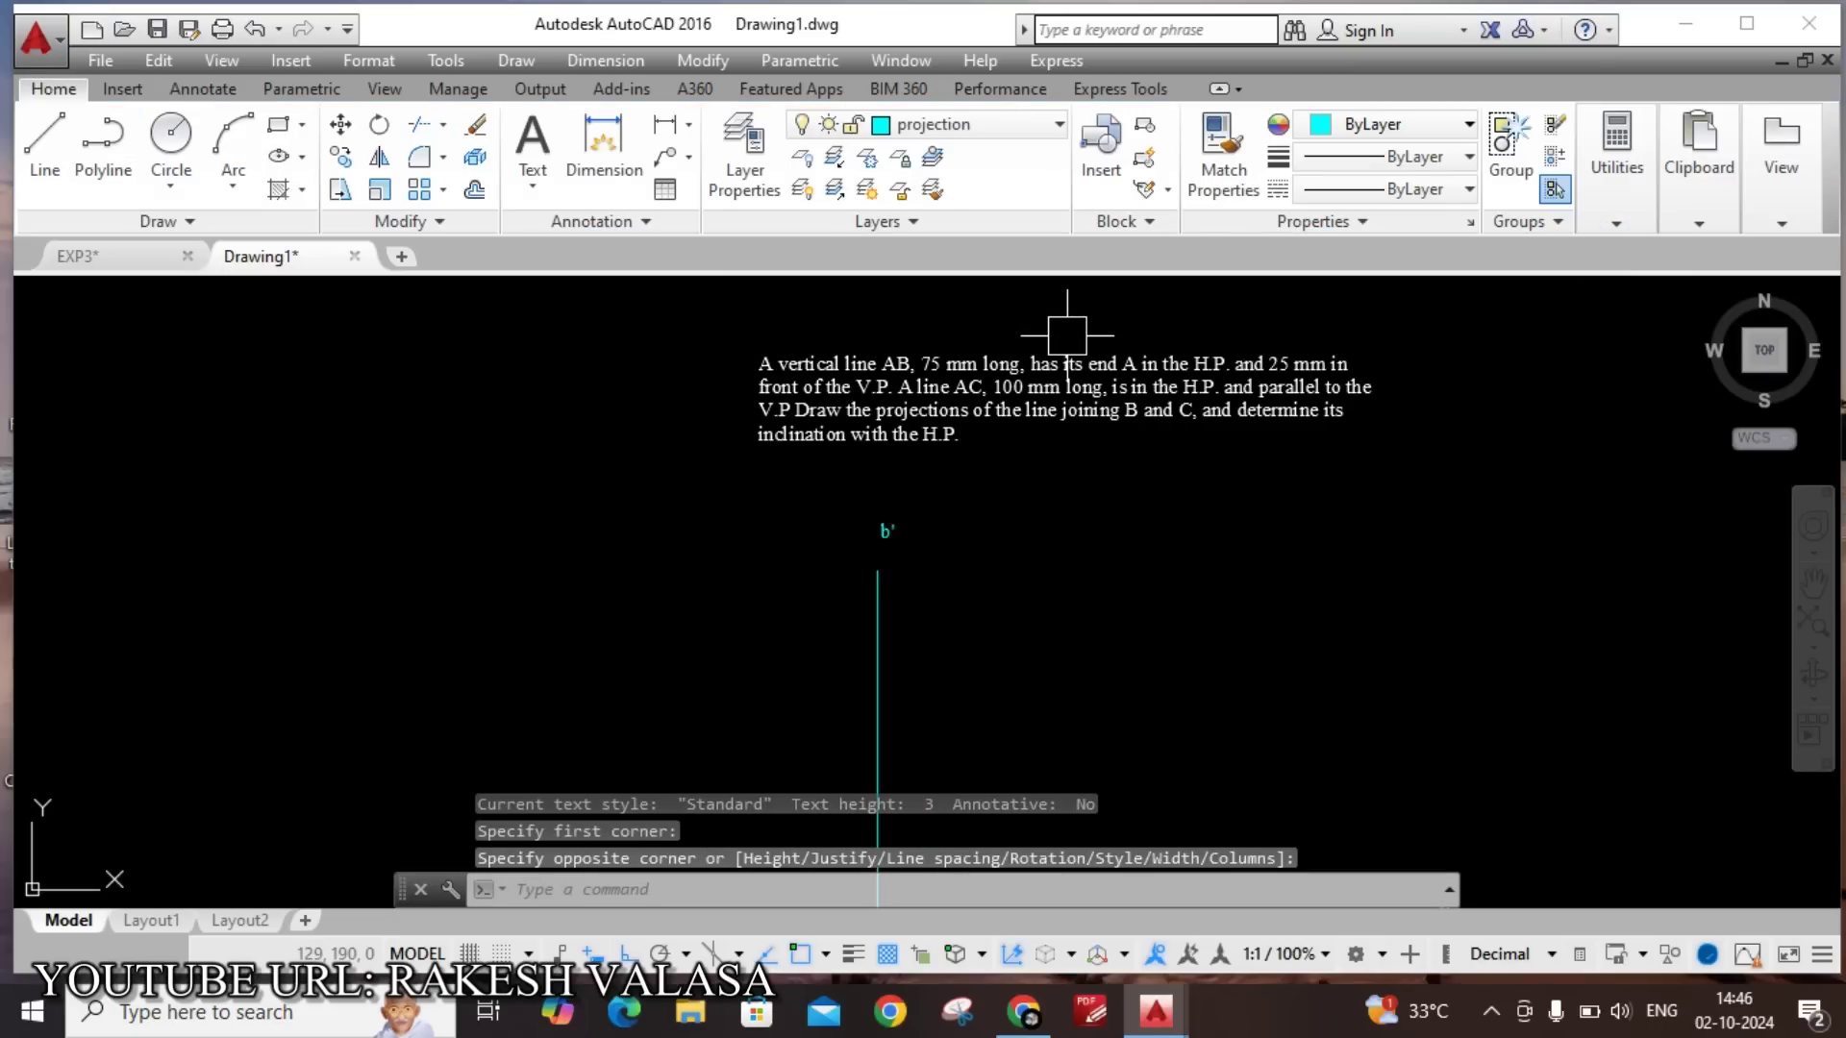
{"action": "scroll", "coordinate": [1067, 336], "scroll_direction": "up", "scroll_amount": 2}
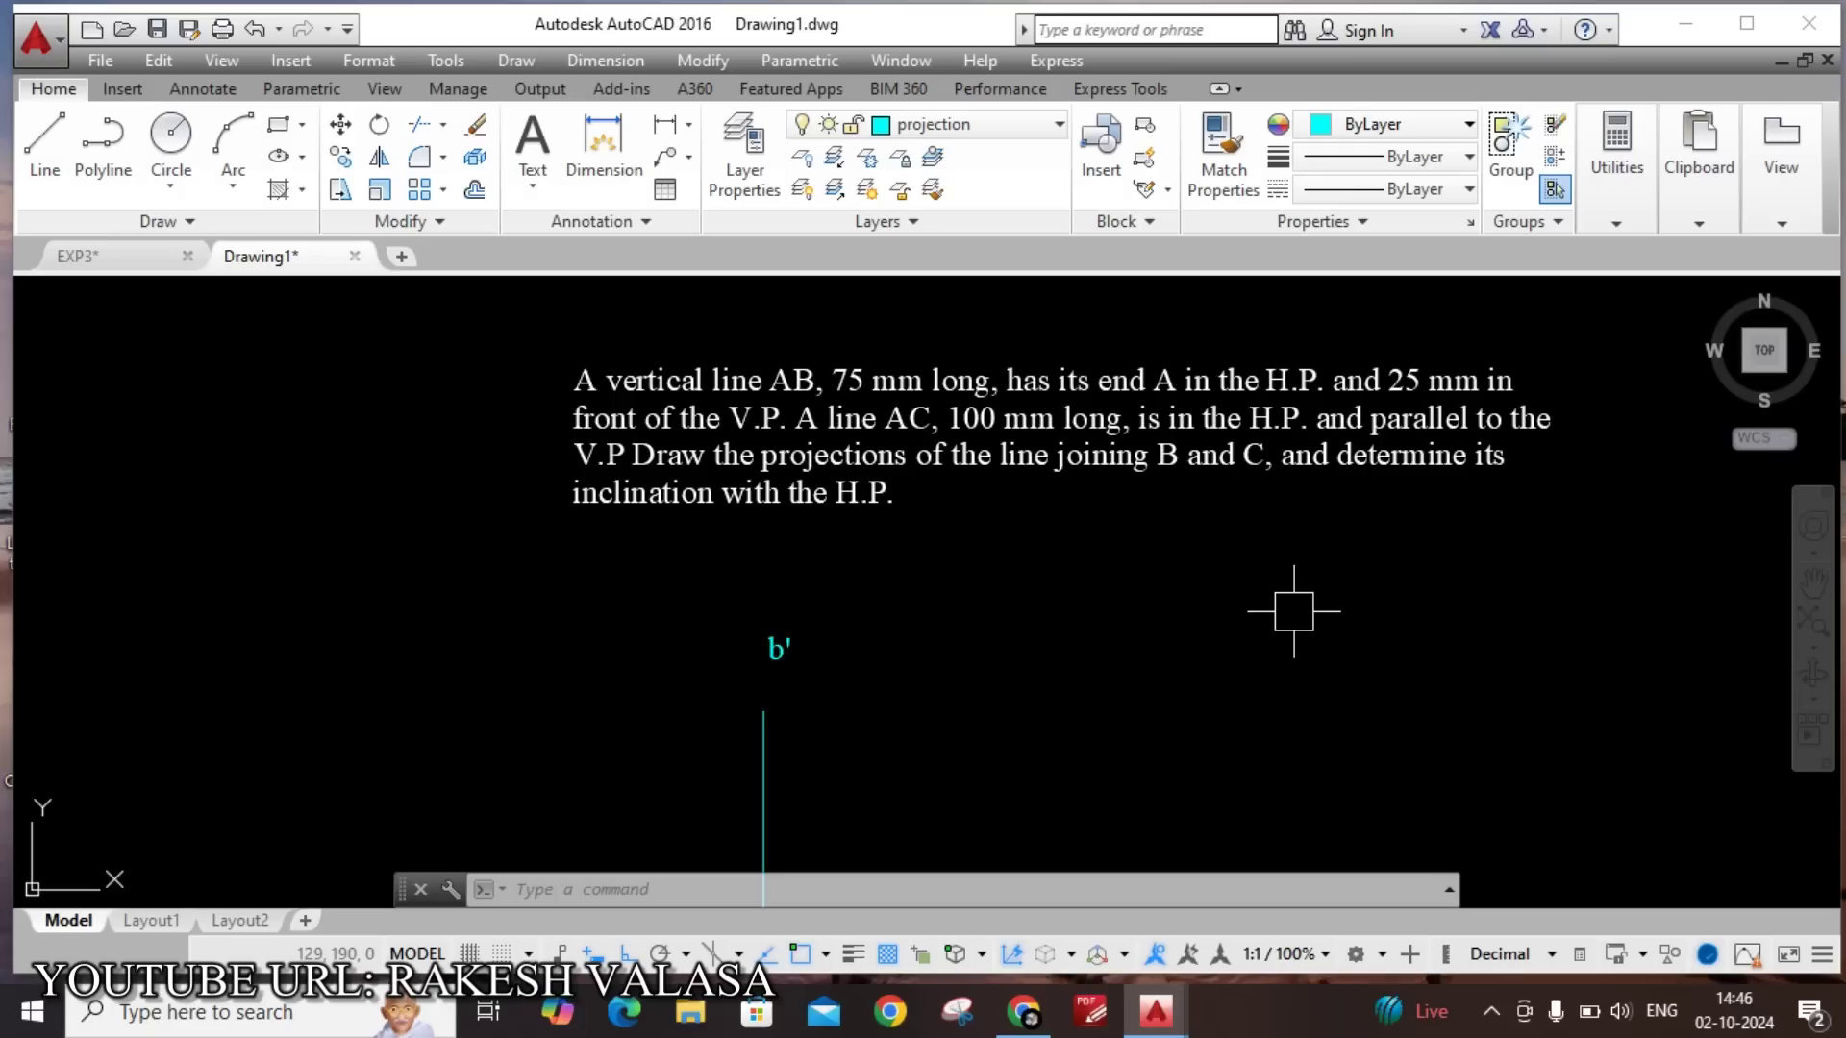
Draw a 25-unit vertical line downward from a'.
{"action": "scroll", "coordinate": [1240, 701], "scroll_direction": "down", "scroll_amount": 5}
{"action": "scroll", "coordinate": [1207, 730], "scroll_direction": "up", "scroll_amount": 5}
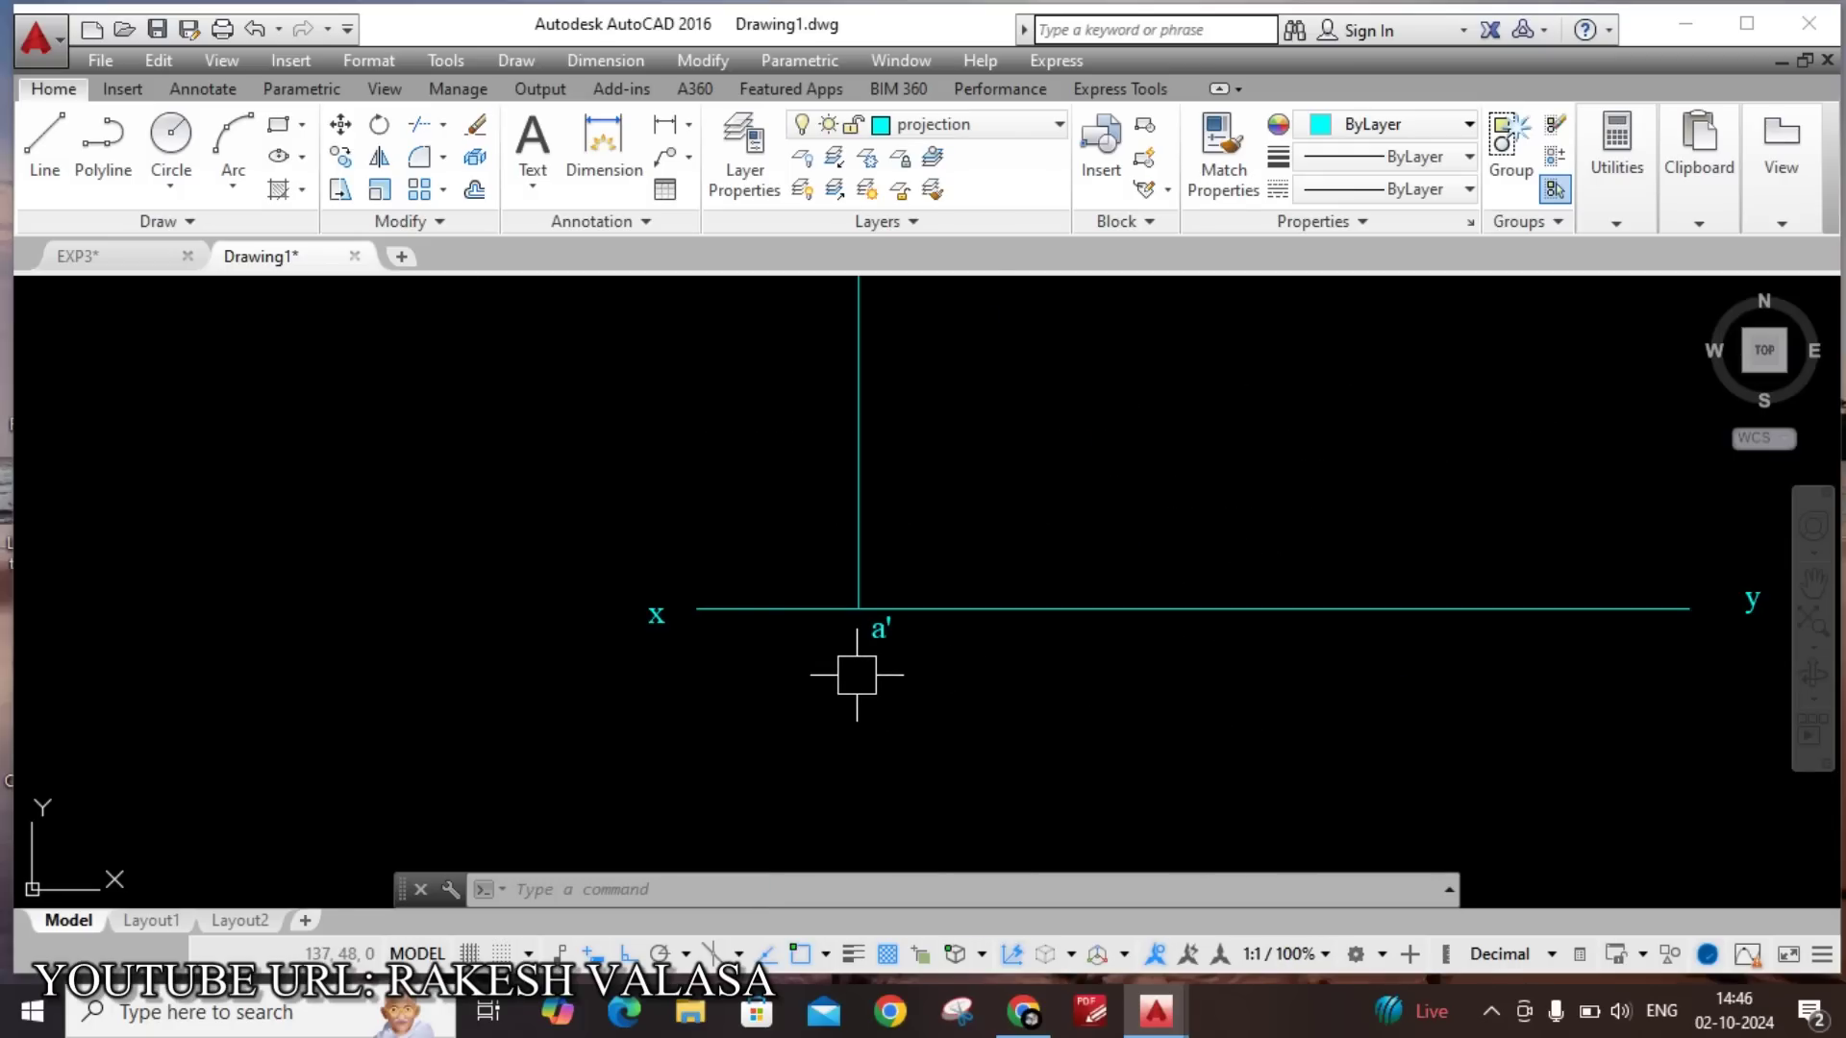
{"action": "type", "text": "l"}
{"action": "key", "text": "Return"}
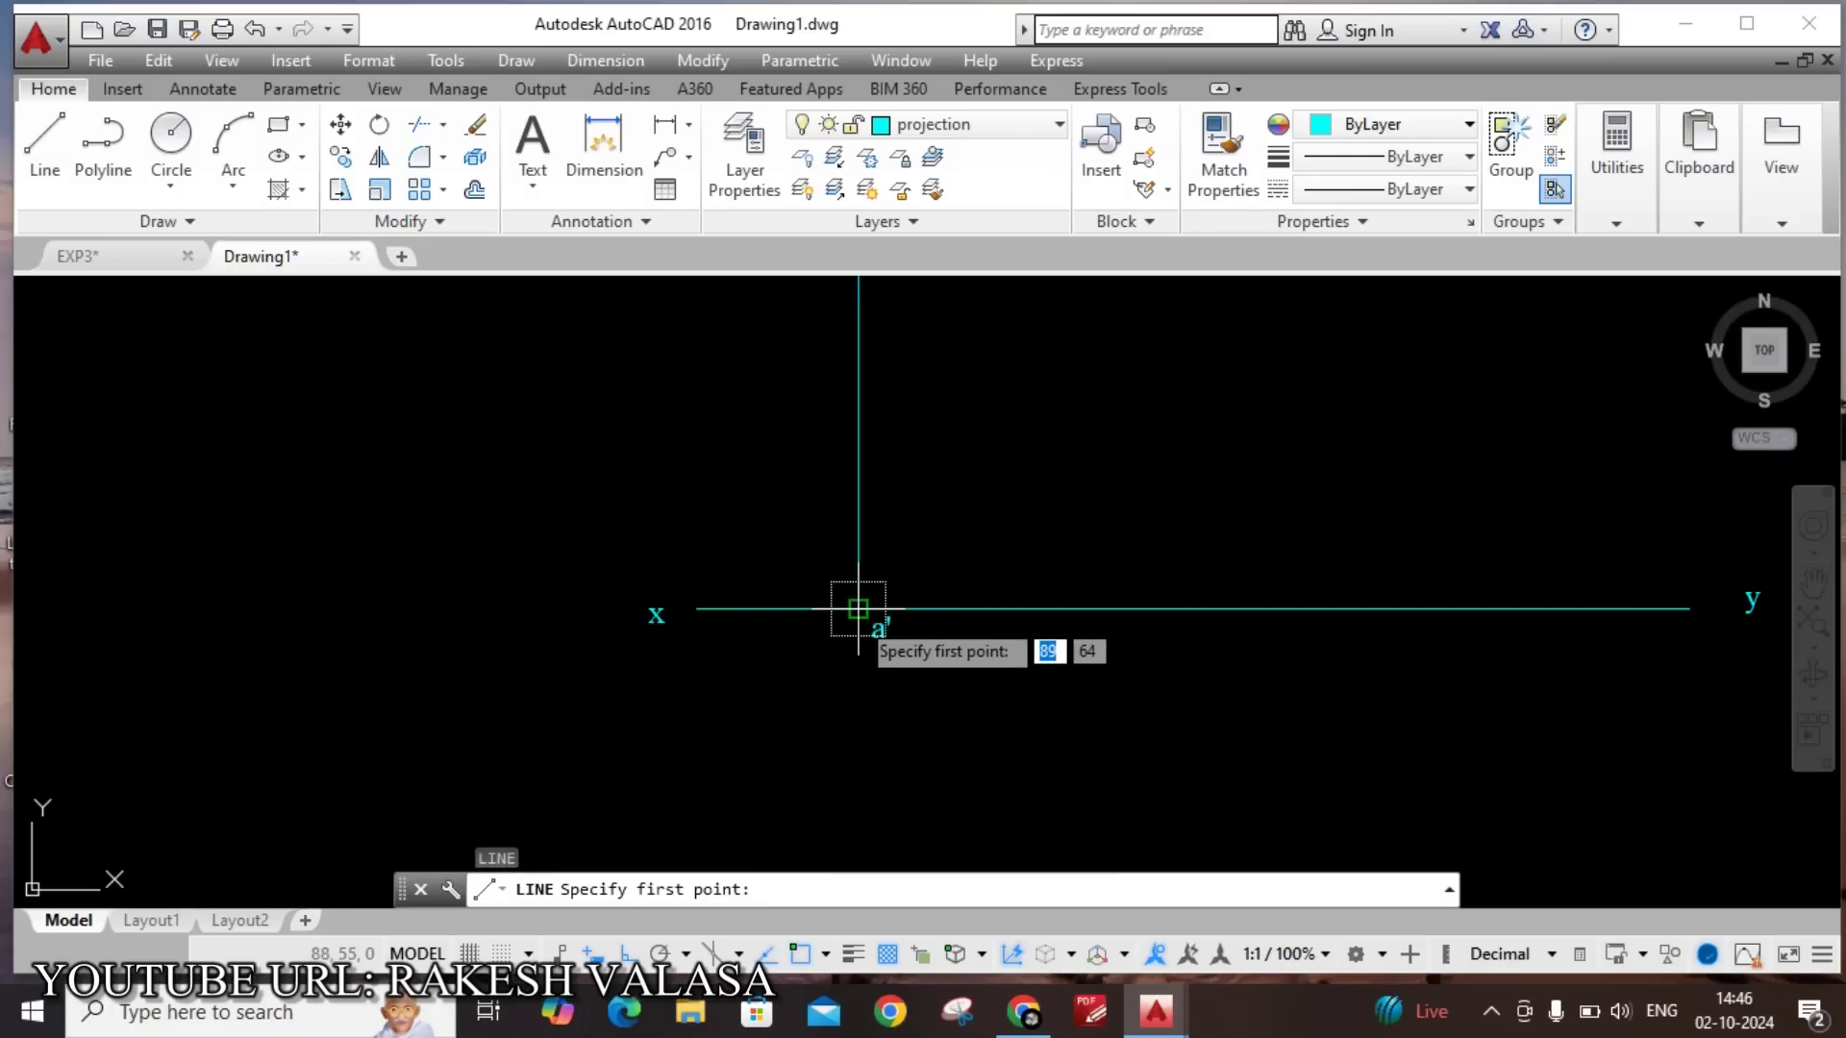
{"action": "left_click", "coordinate": [858, 608]}
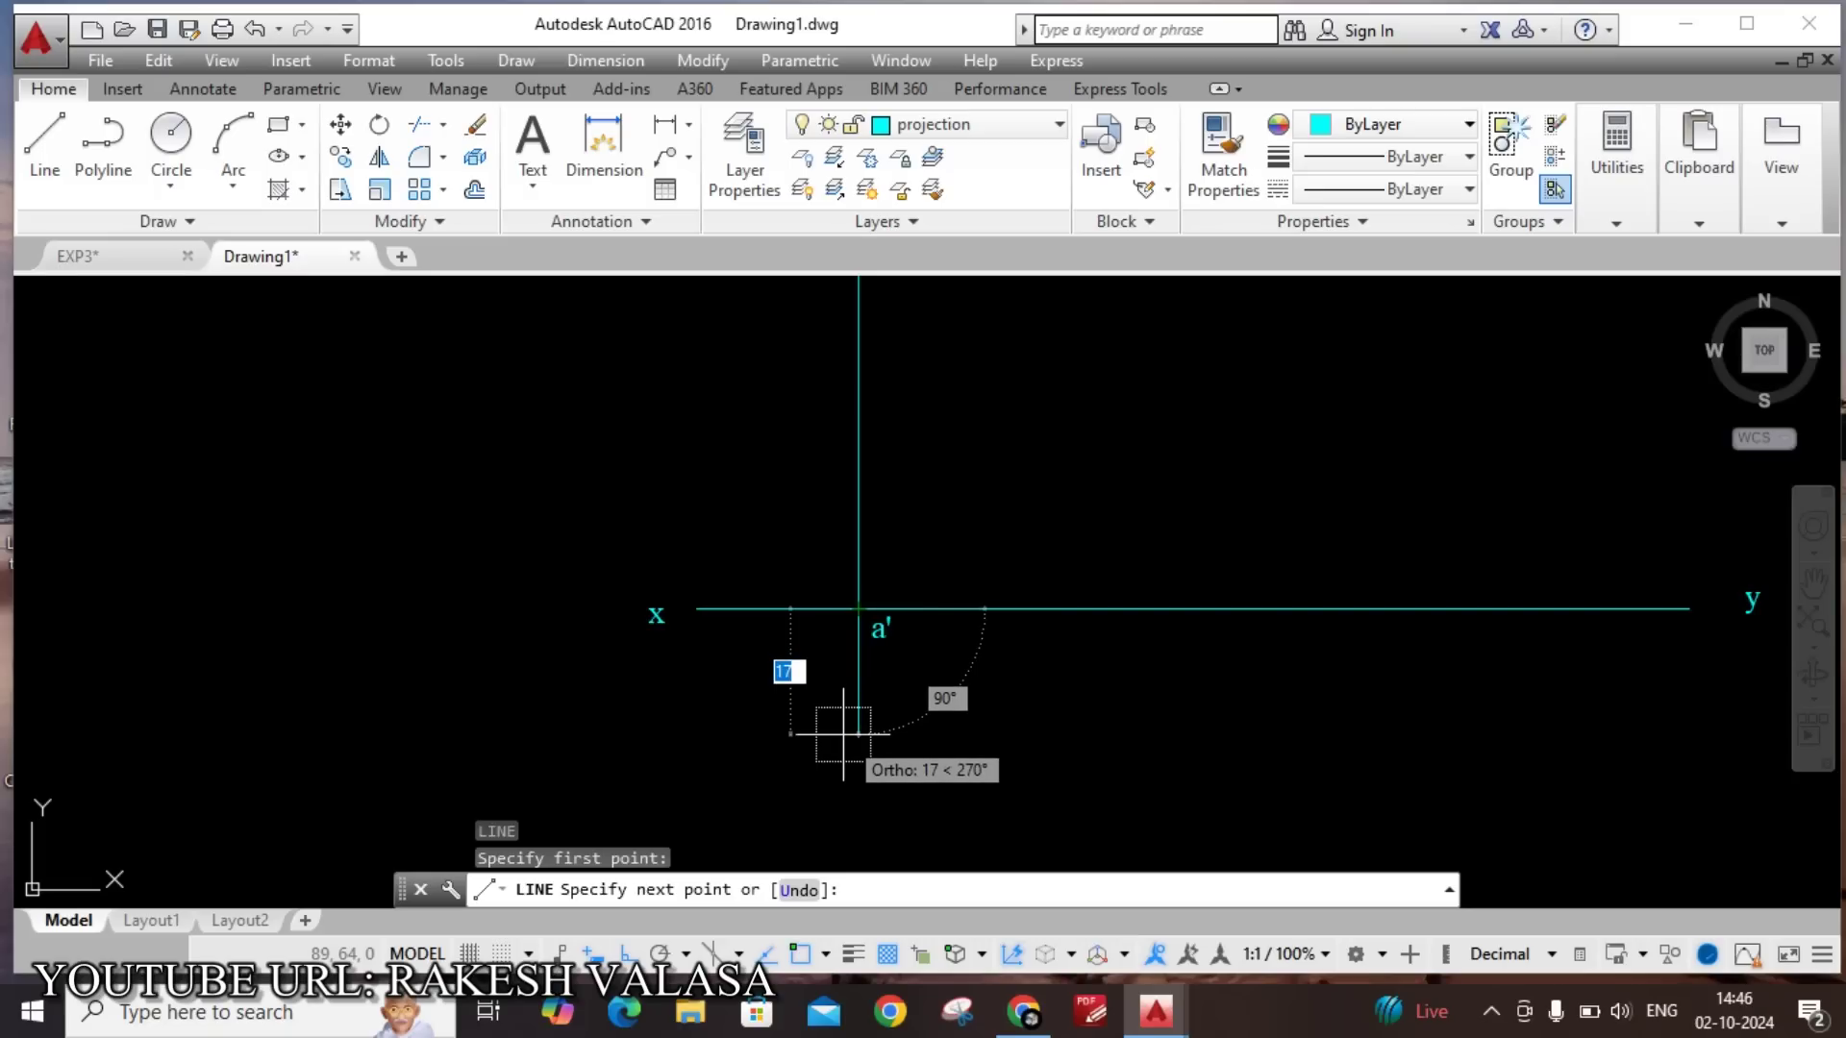
{"action": "type", "text": "25"}
{"action": "key", "text": "Return"}
{"action": "key", "text": "Escape"}
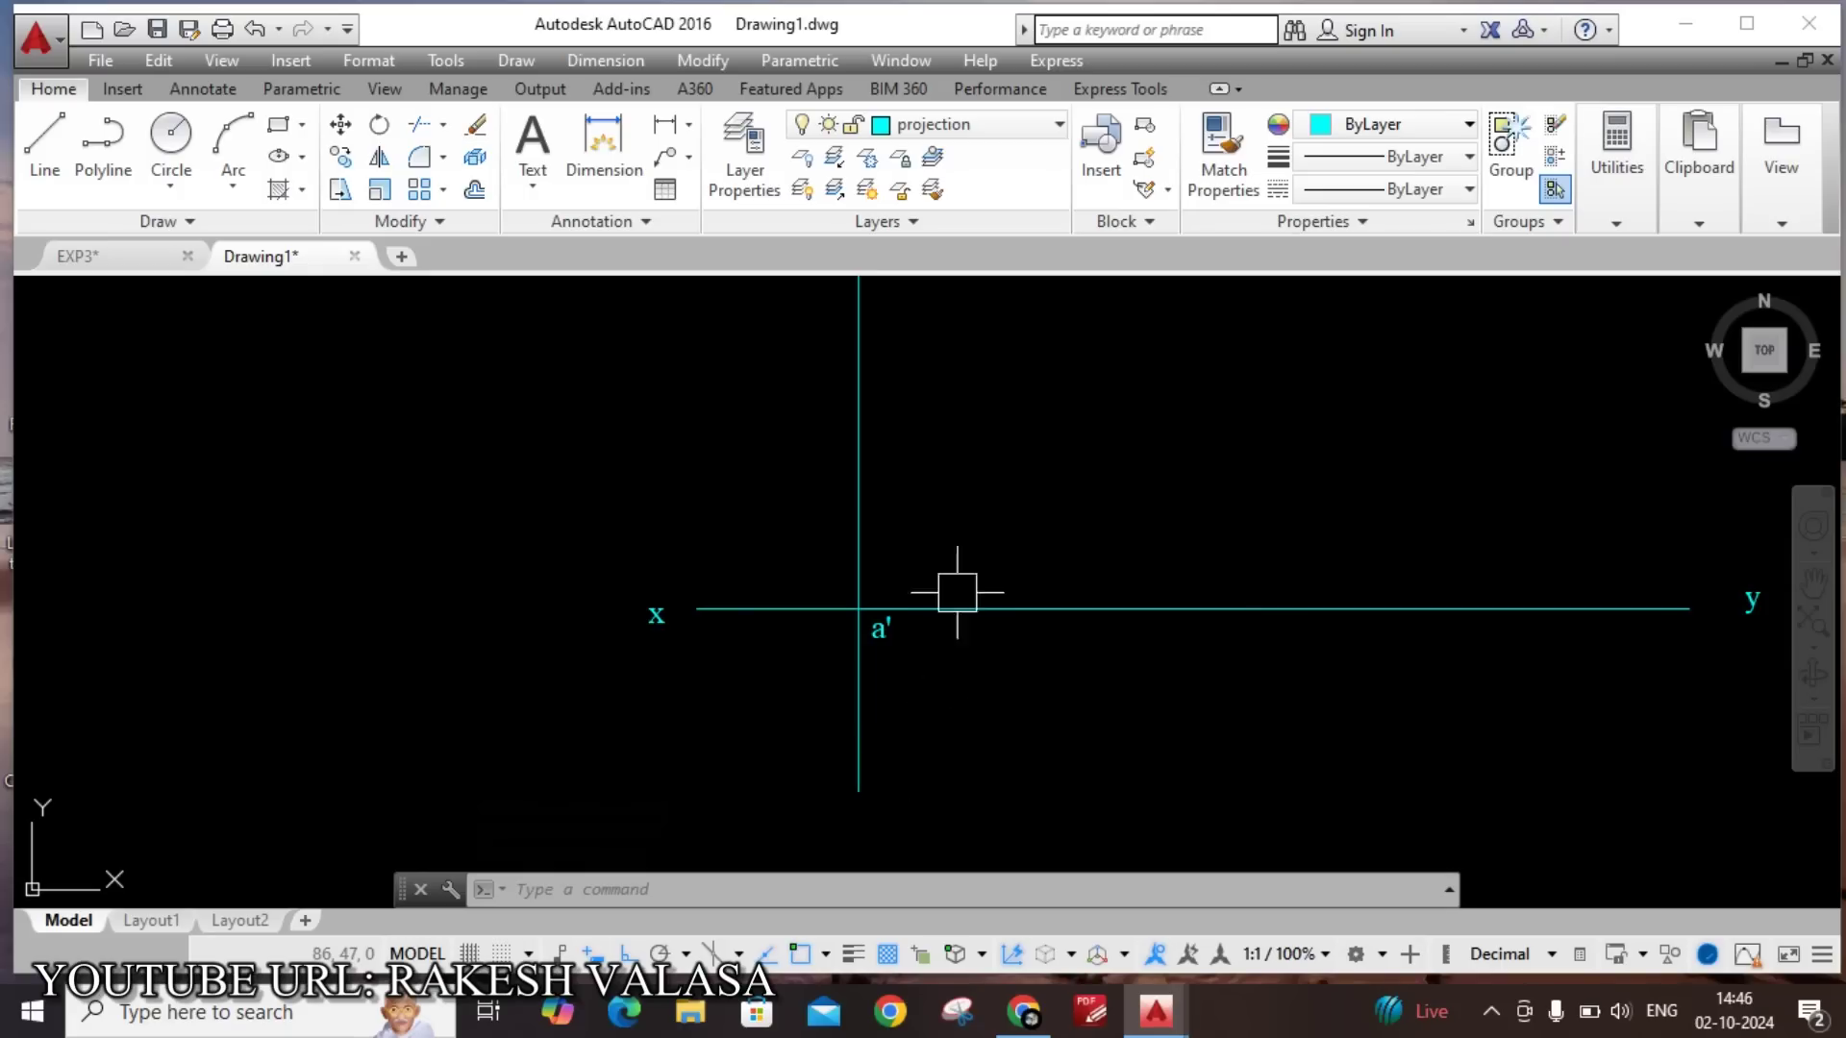
Place a solid donut dot (inside 0, outside 2) at the 25-unit line's lower end.
{"action": "mouse_move", "coordinate": [959, 457]}
{"action": "middle_mouse_down"}
{"action": "mouse_move", "coordinate": [948, 626]}
{"action": "mouse_move", "coordinate": [911, 764]}
{"action": "middle_mouse_up"}
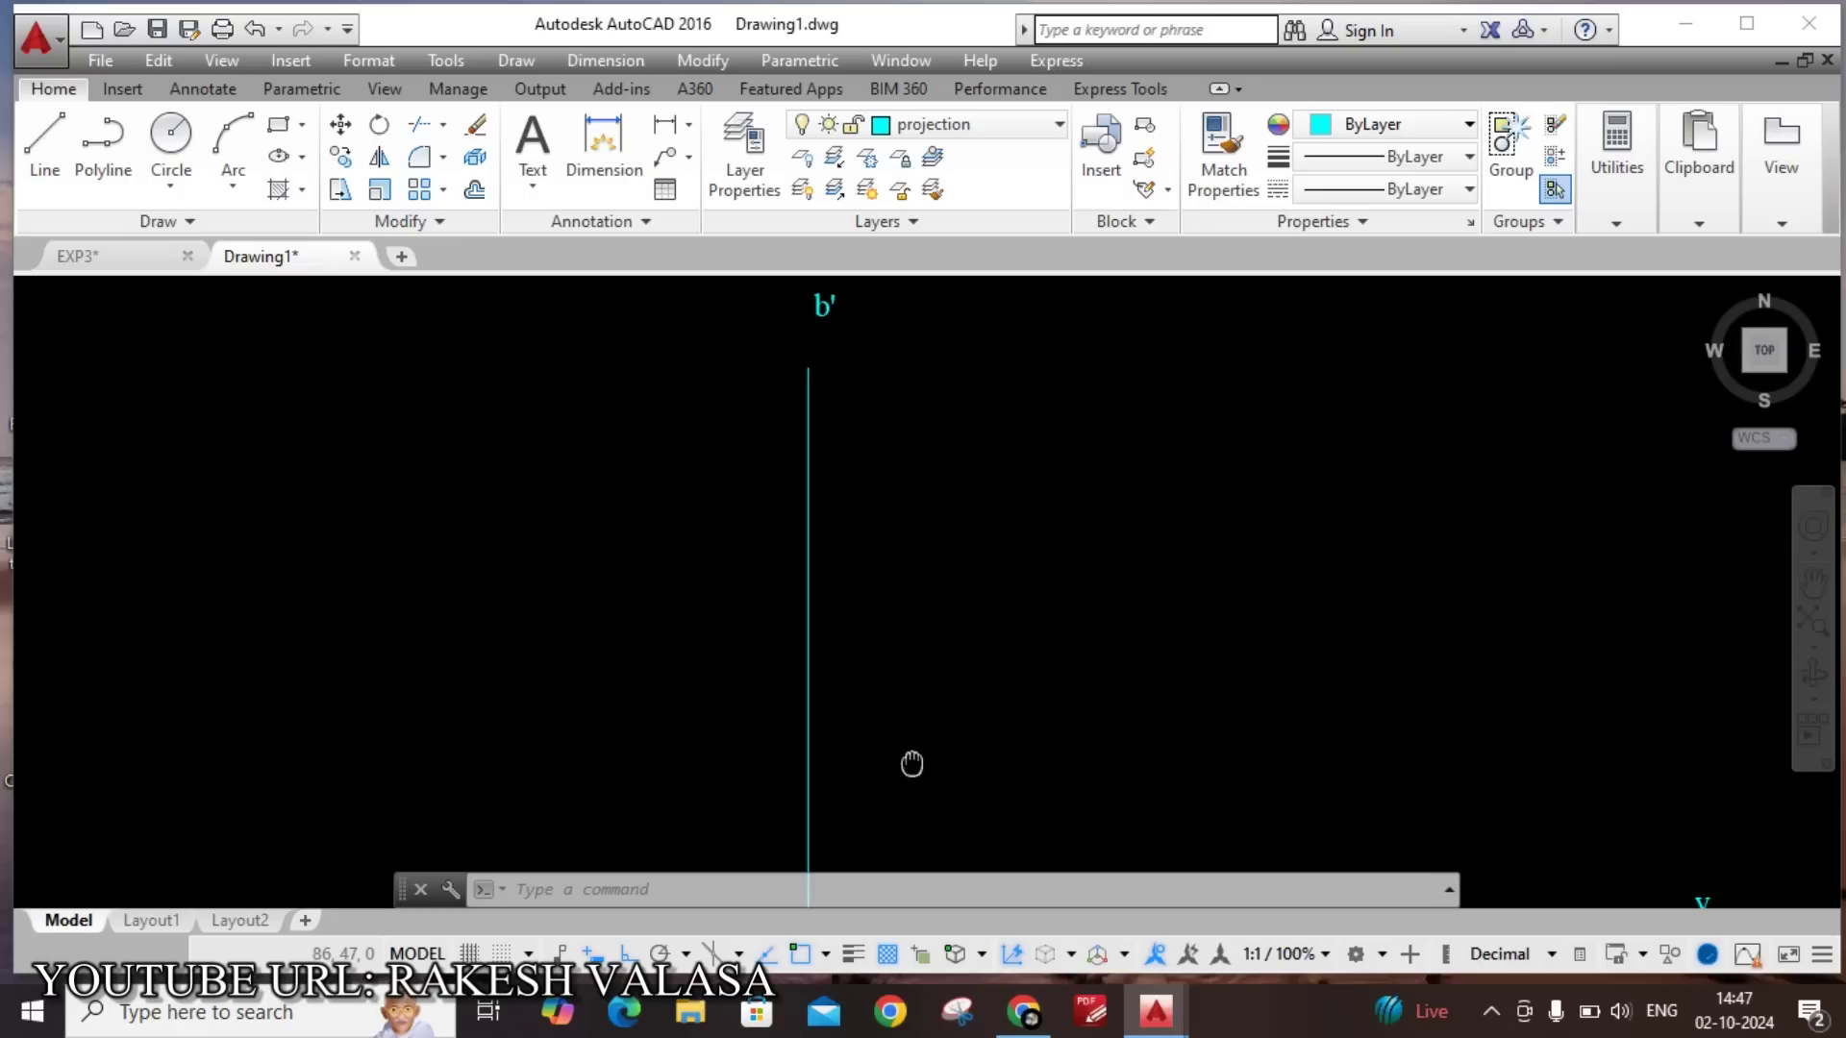
{"action": "middle_click_drag", "start_coordinate": [911, 764], "coordinate": [911, 761]}
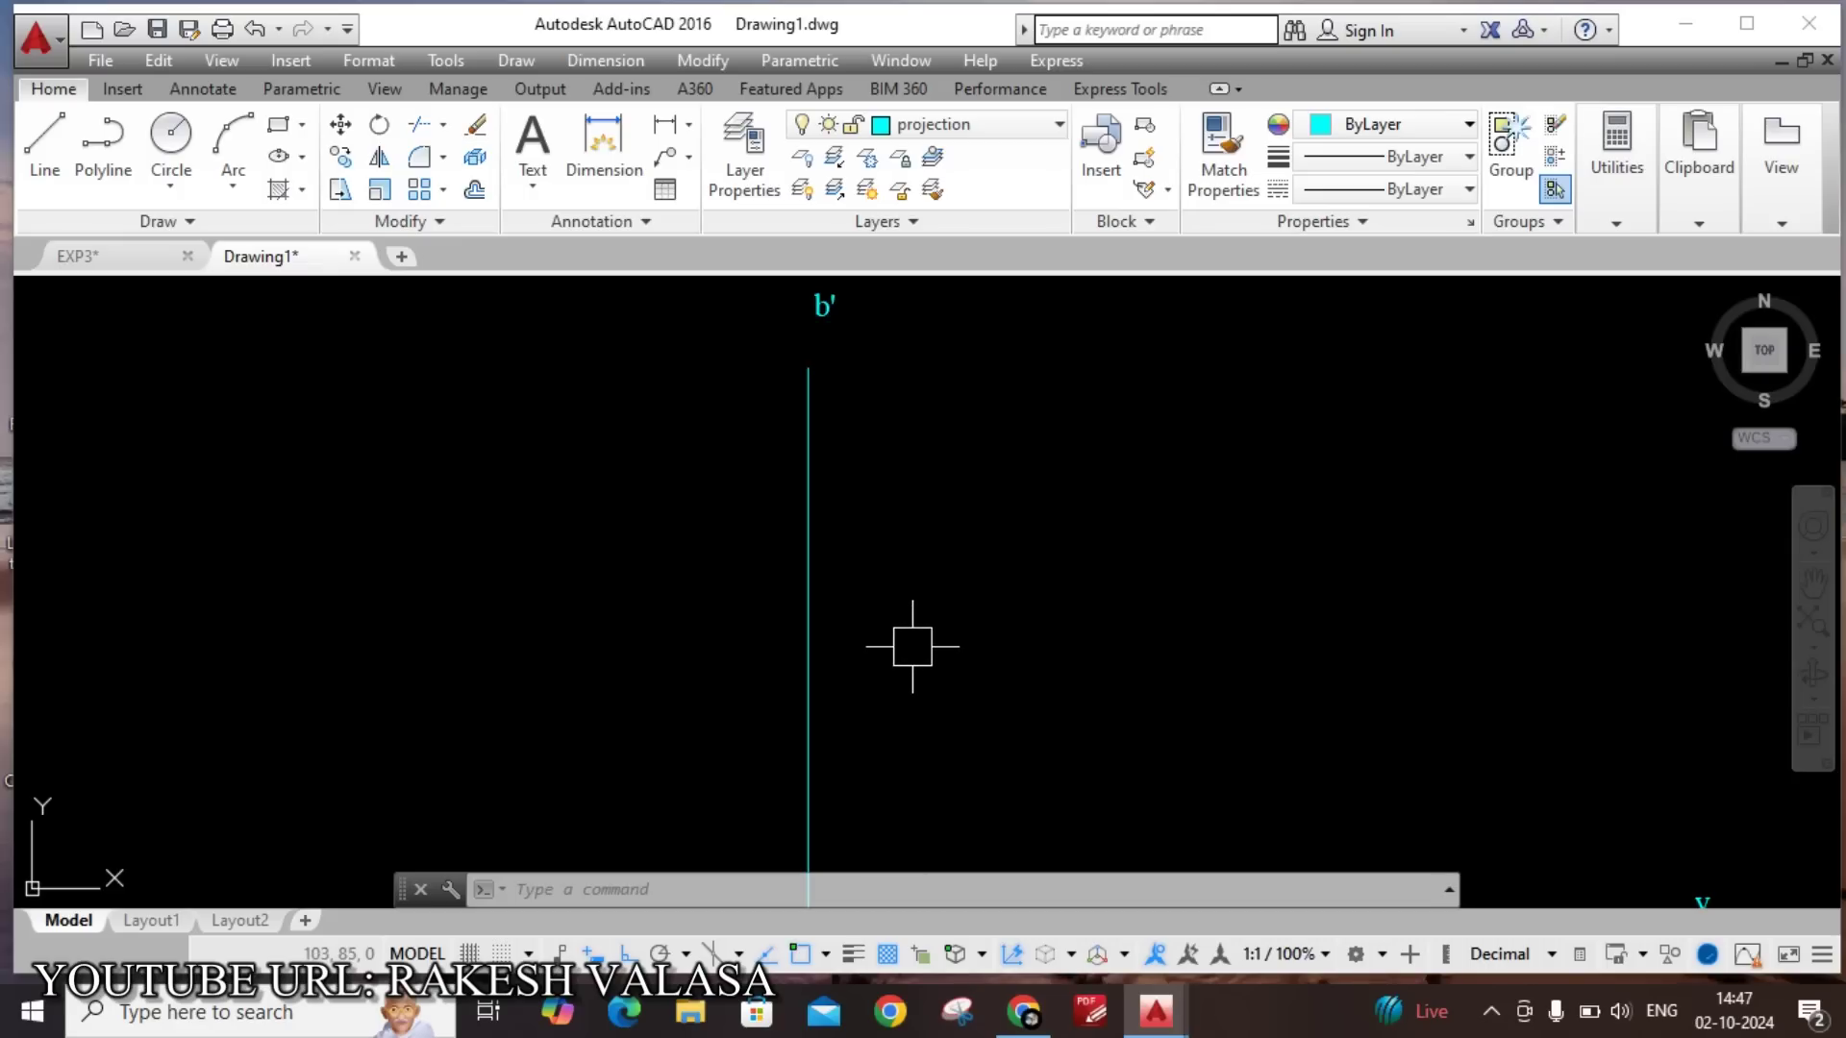
{"action": "middle_click_drag", "start_coordinate": [903, 540], "coordinate": [899, 681]}
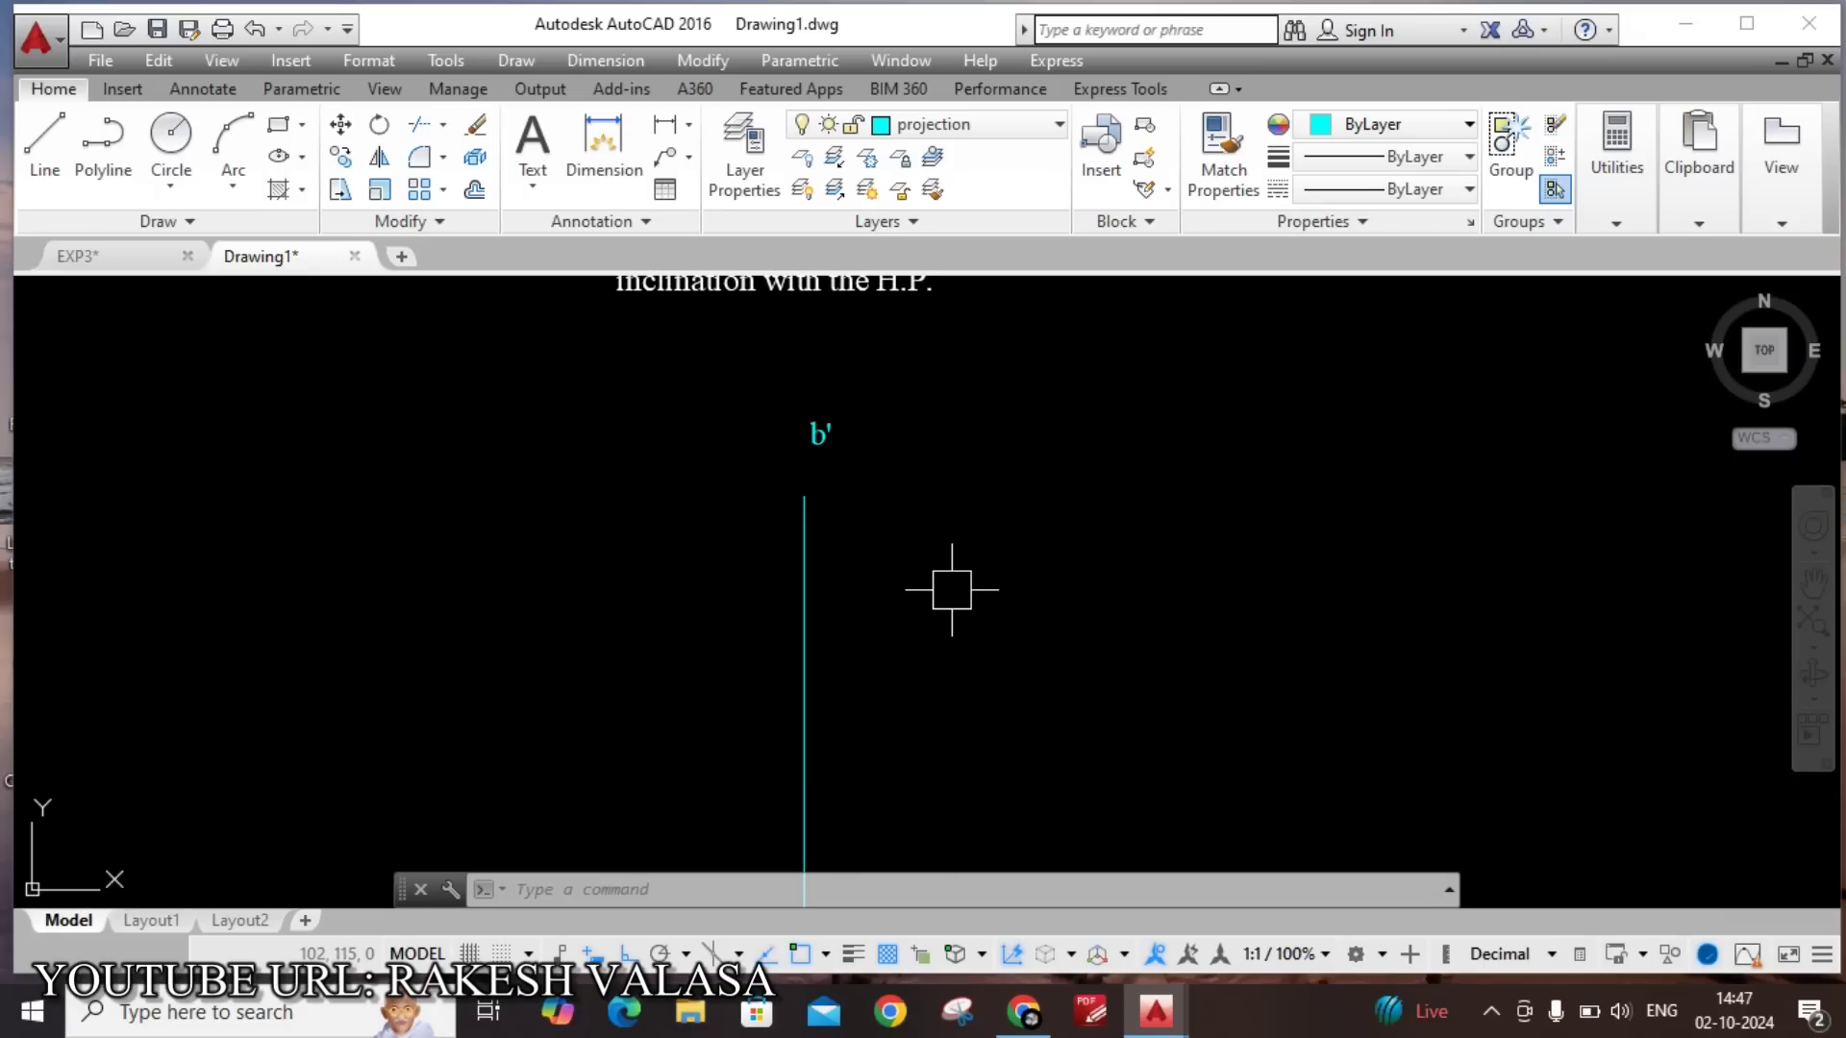
{"action": "middle_click_drag", "start_coordinate": [985, 708], "coordinate": [984, 362]}
{"action": "scroll", "coordinate": [964, 396], "scroll_direction": "down", "scroll_amount": 3}
{"action": "scroll", "coordinate": [912, 605], "scroll_direction": "up", "scroll_amount": 2}
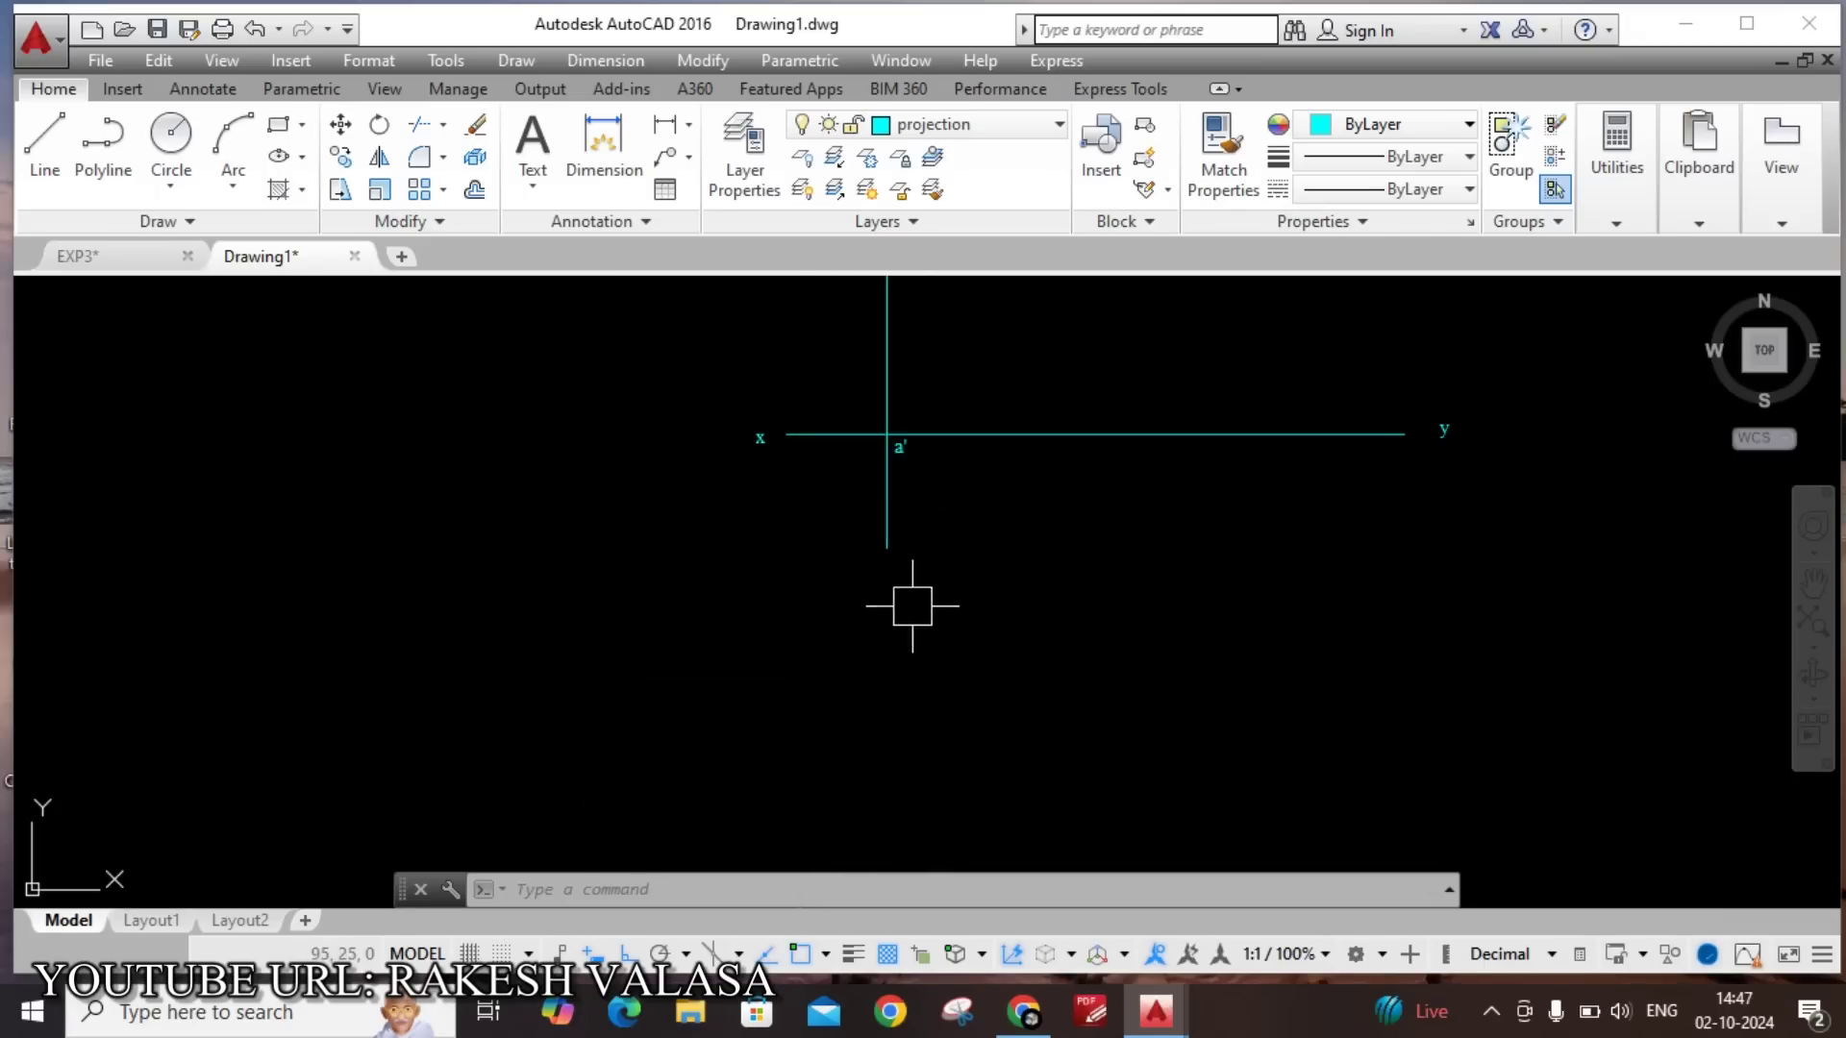
{"action": "scroll", "coordinate": [912, 606], "scroll_direction": "up", "scroll_amount": 2}
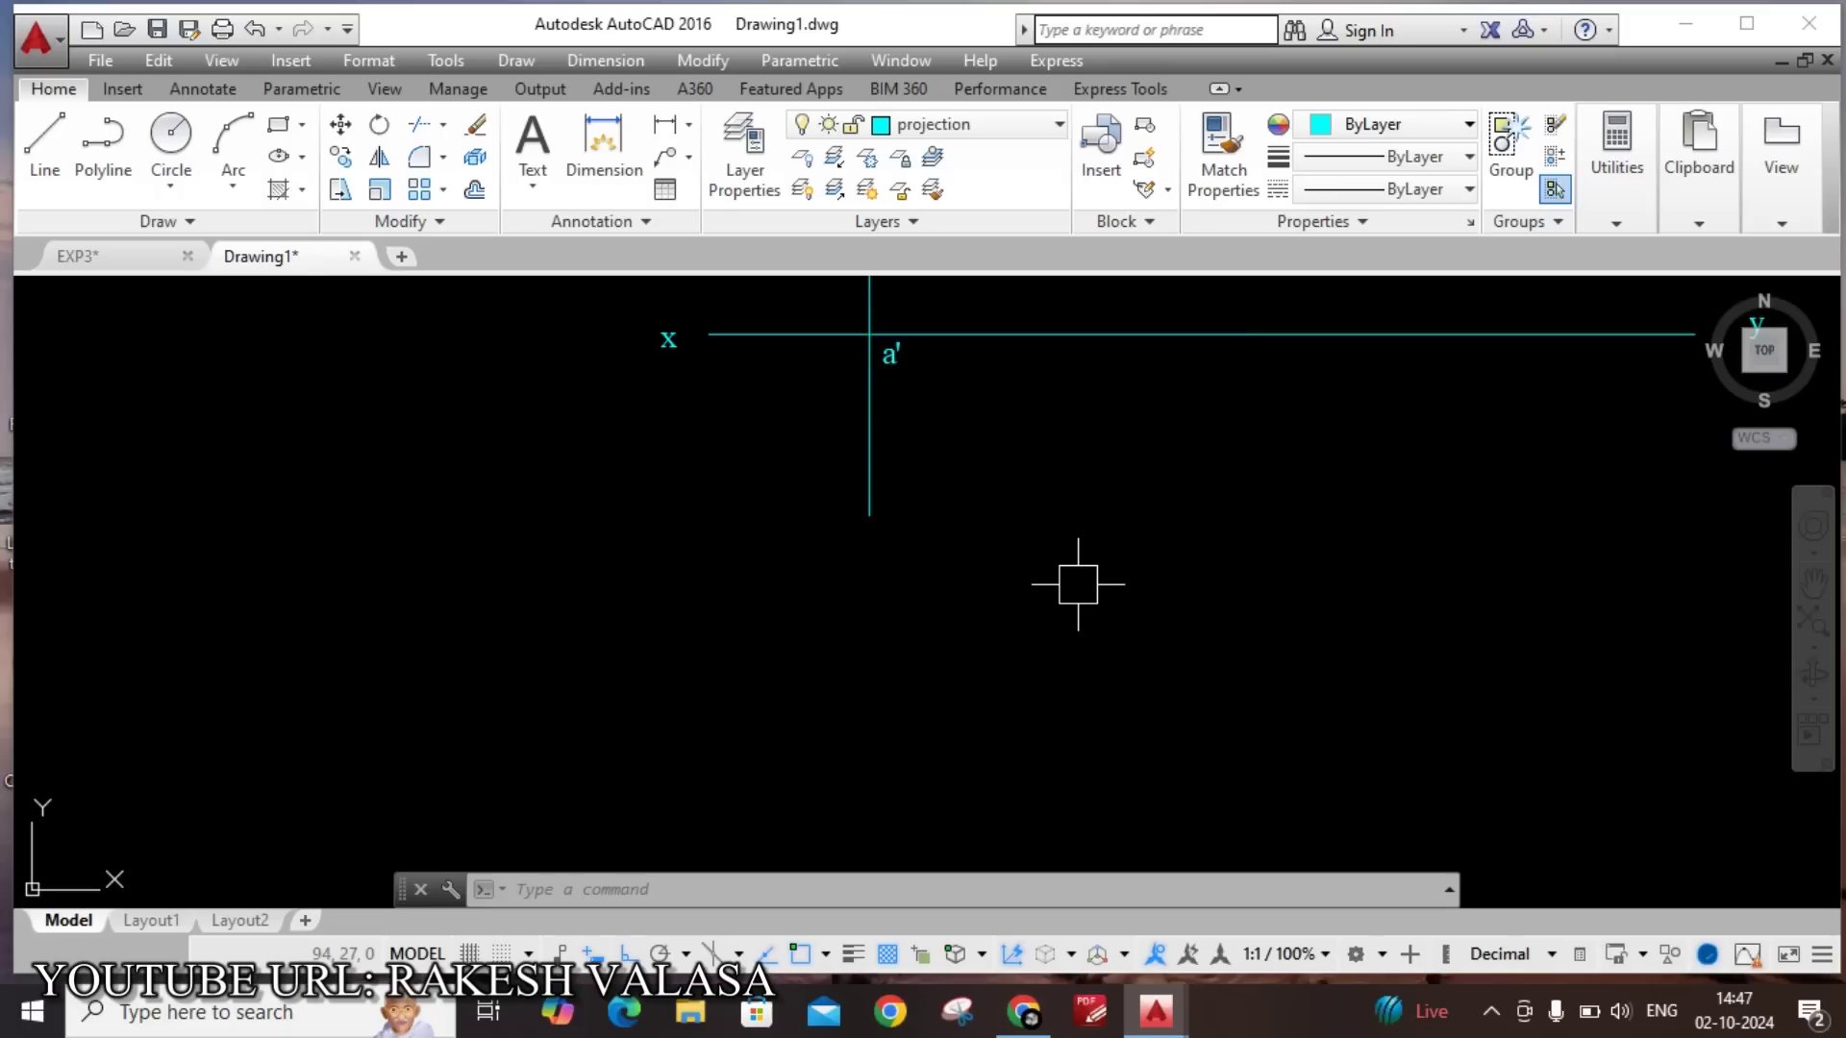
{"action": "type", "text": "DO"}
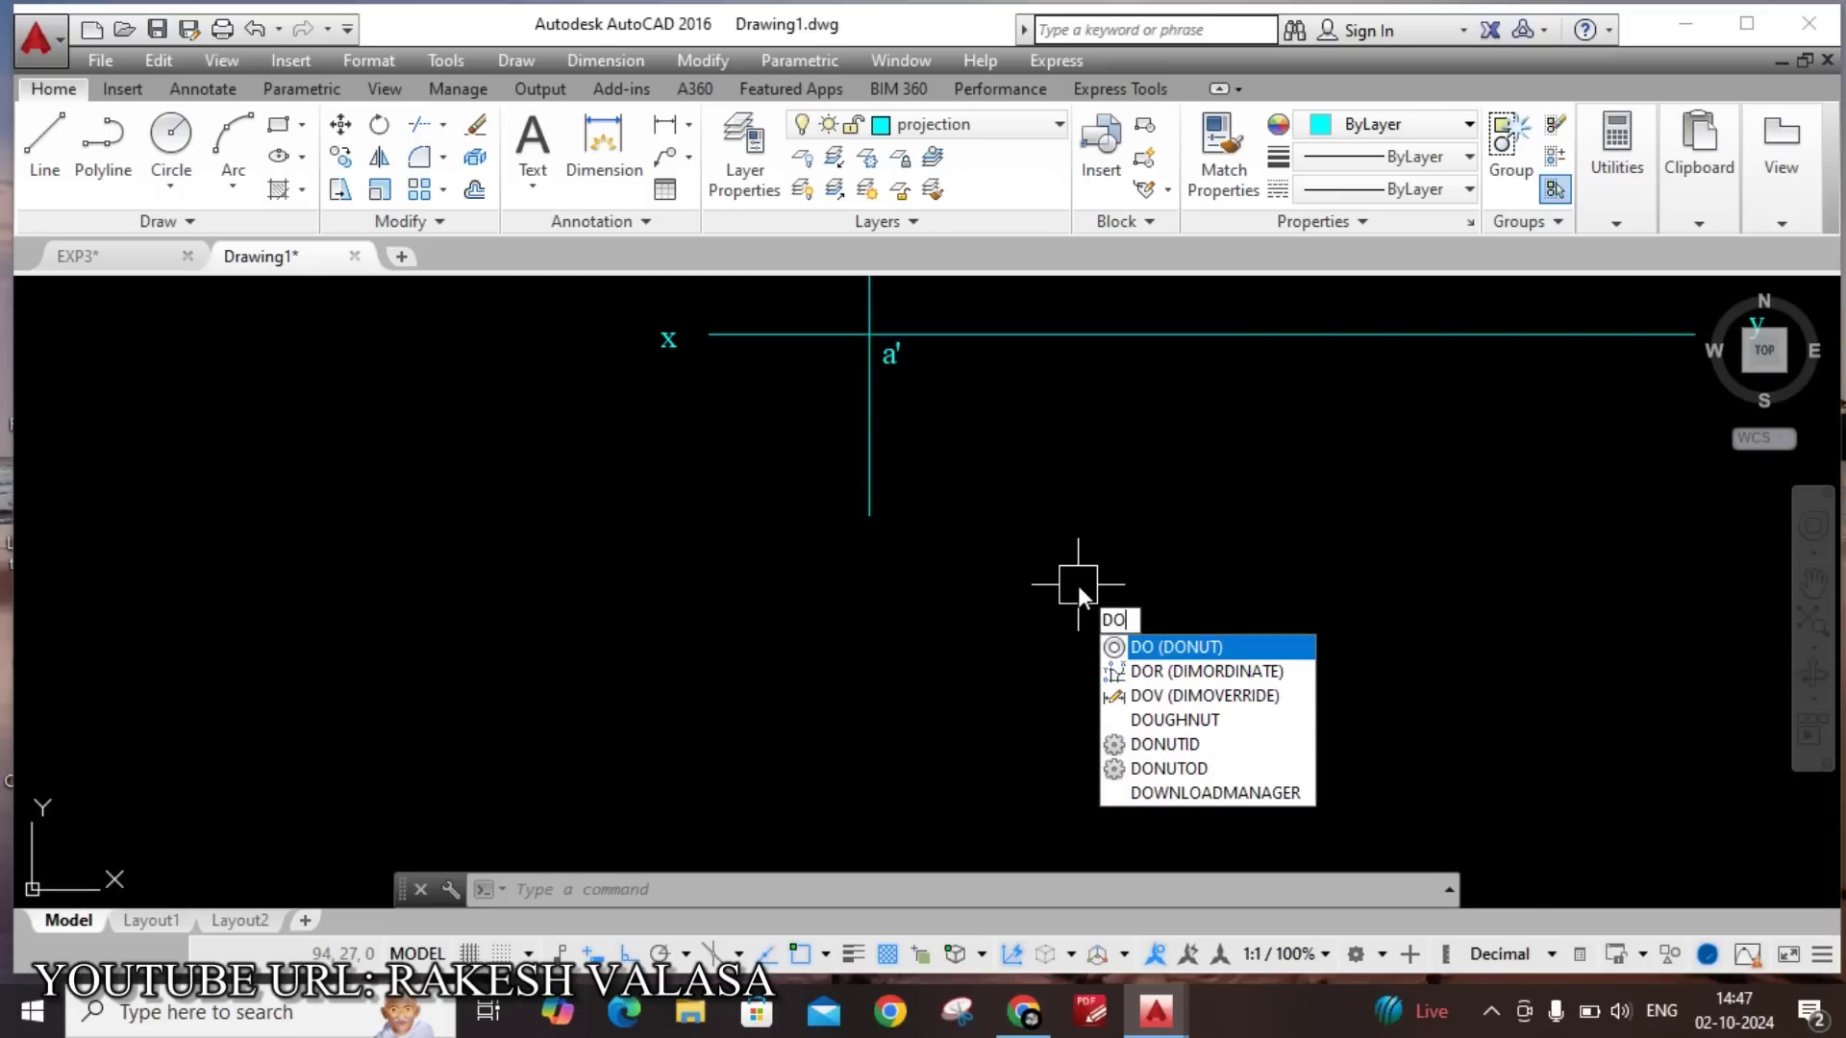
{"action": "key", "text": "Return"}
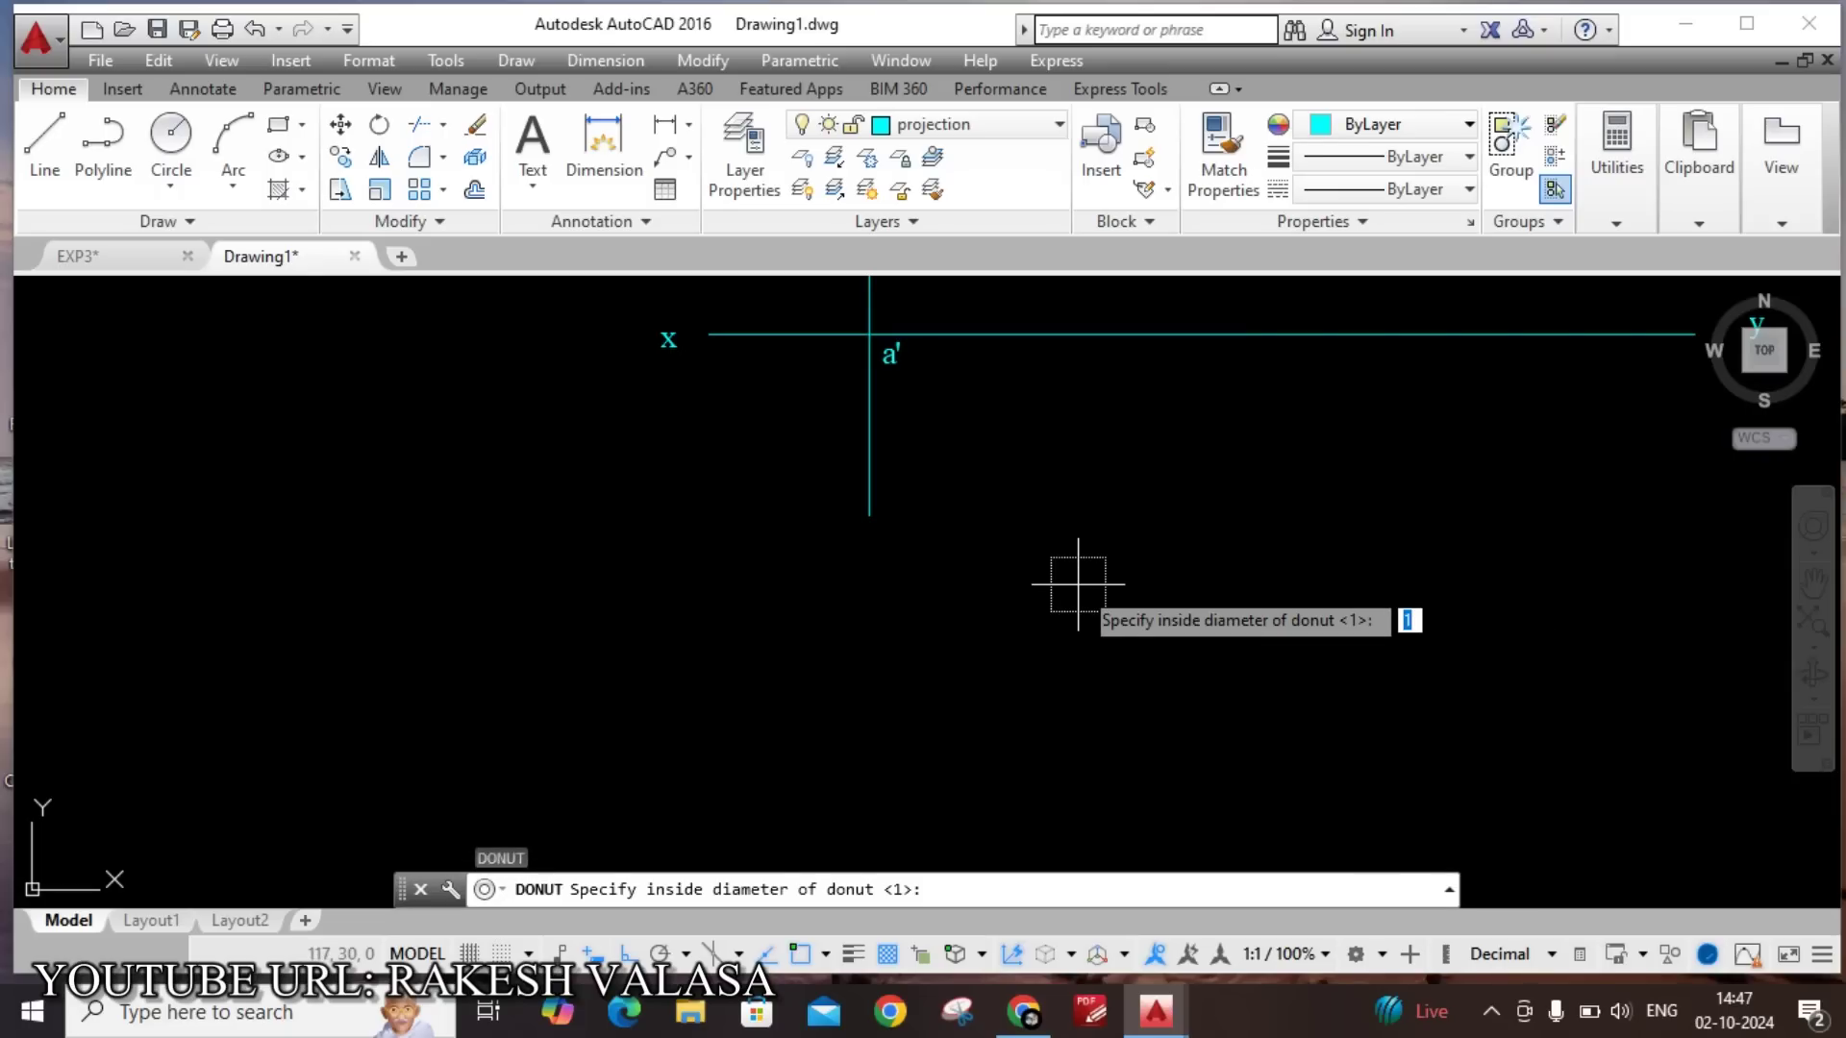
{"action": "type", "text": "0"}
{"action": "key", "text": "Return"}
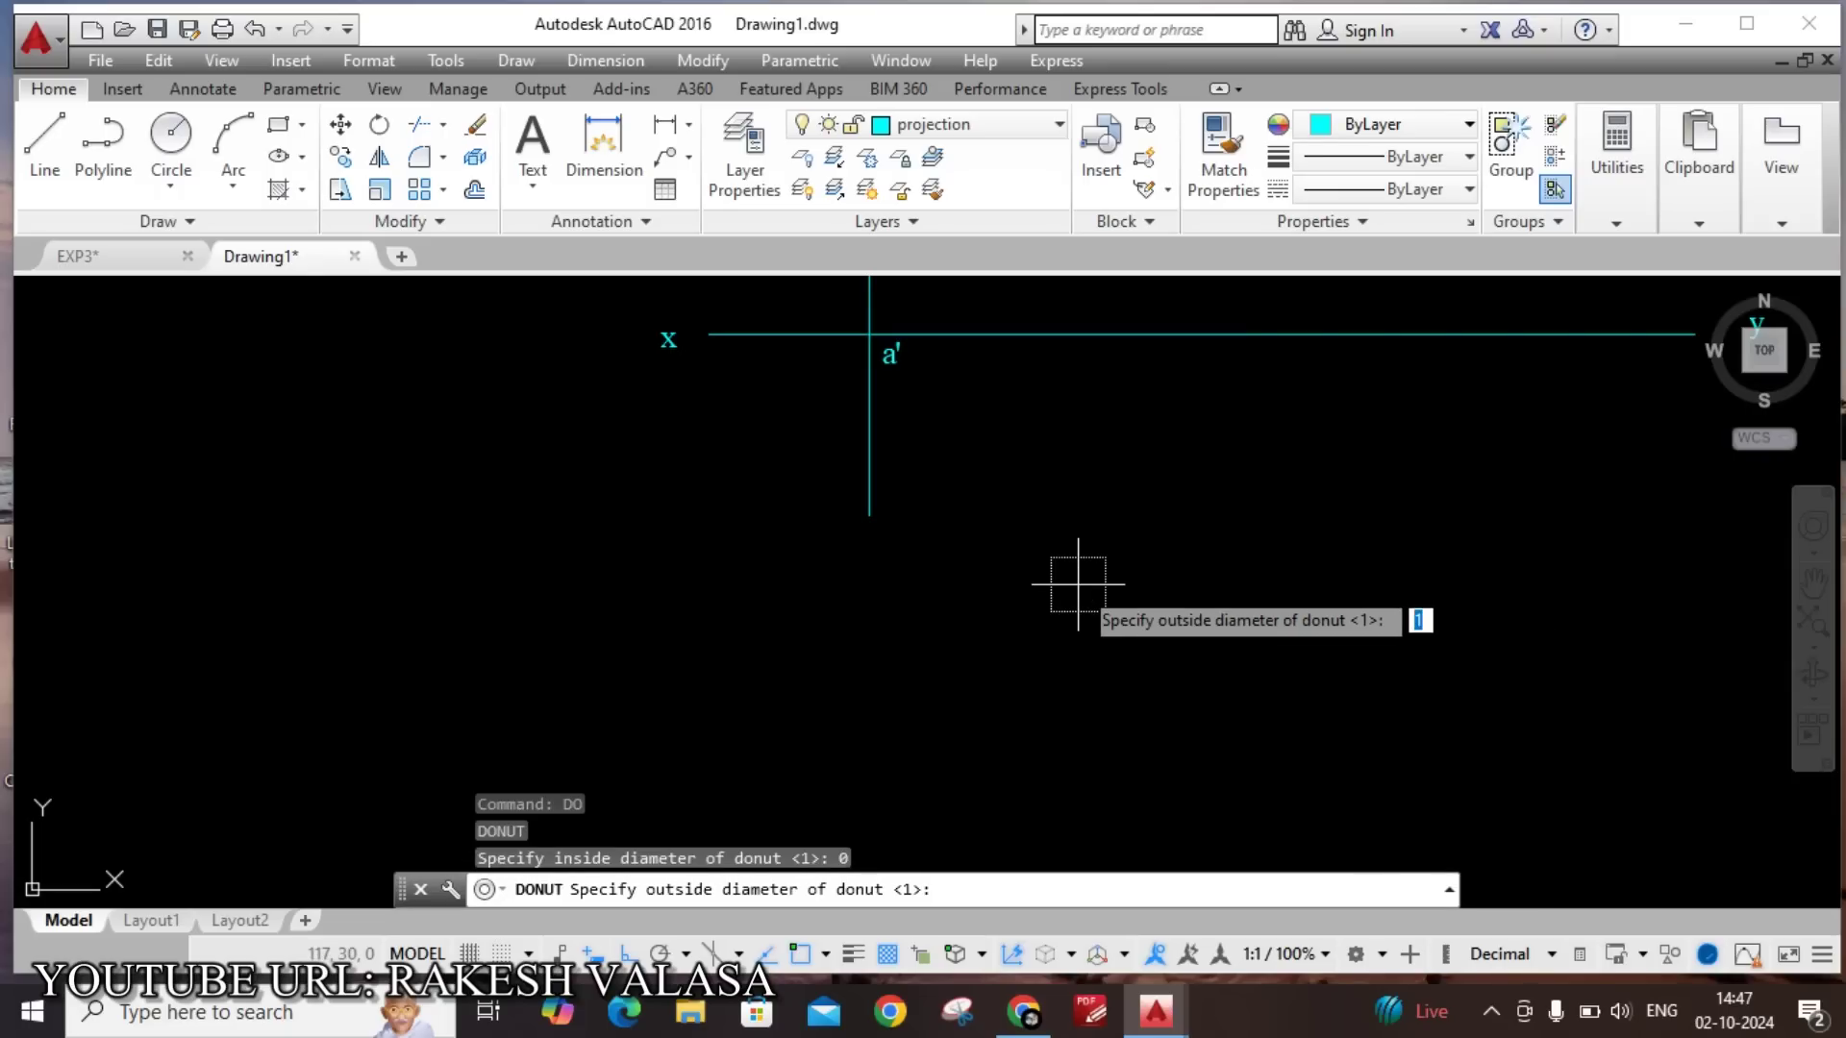
{"action": "type", "text": "2"}
{"action": "key", "text": "Return"}
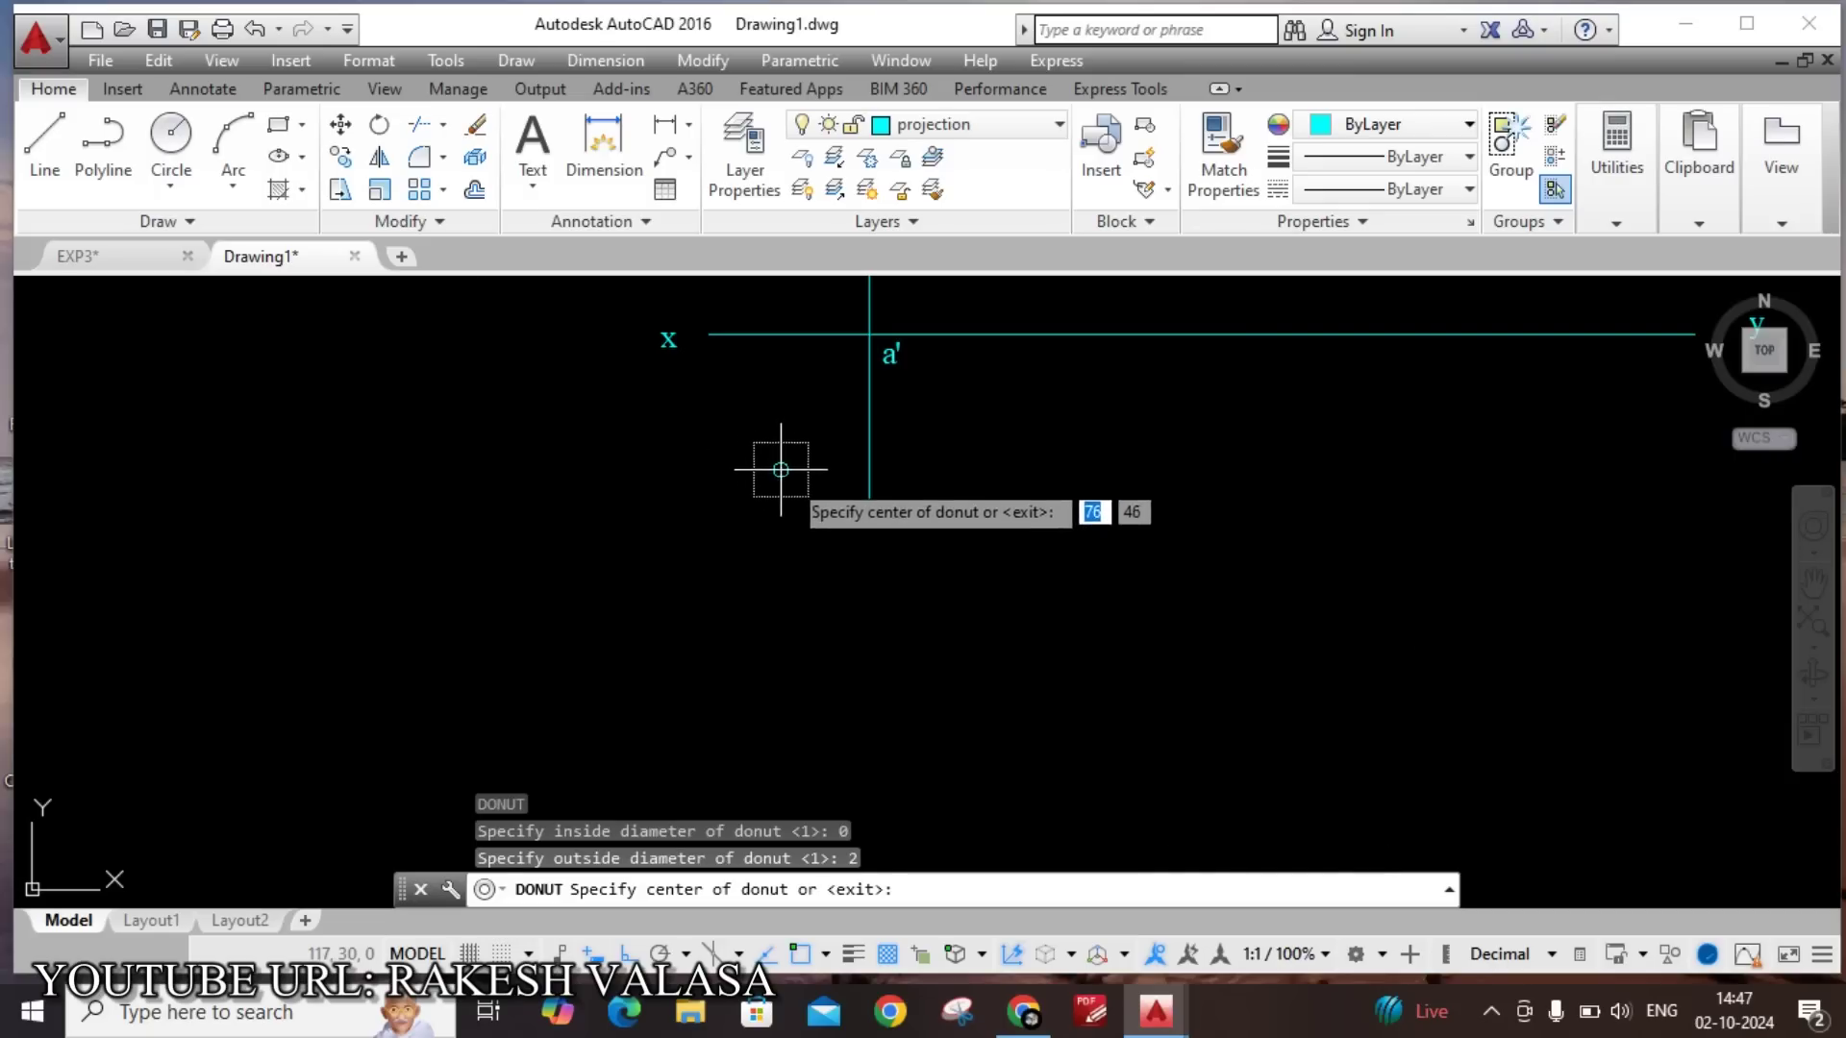
{"action": "left_click", "coordinate": [868, 516]}
{"action": "key", "text": "Escape"}
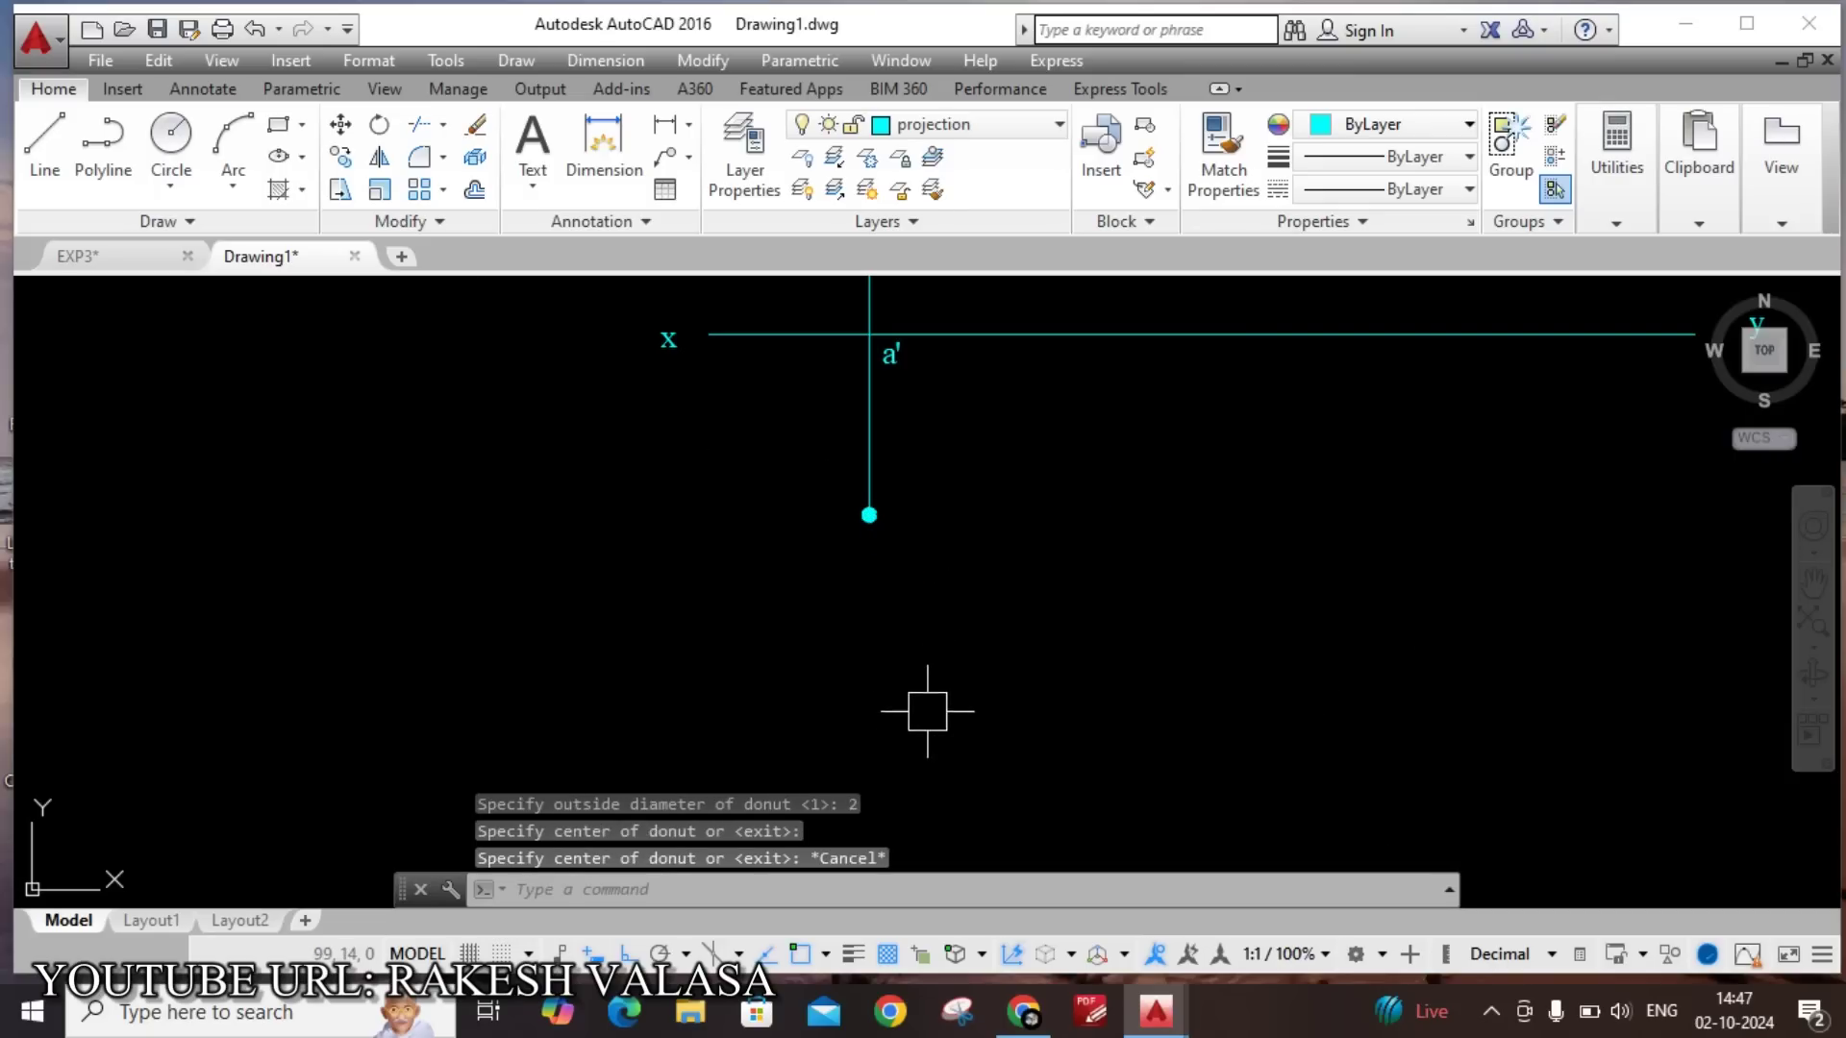
Label the dot 'b(a)' with multiline text below it.
{"action": "scroll", "coordinate": [842, 507], "scroll_direction": "up", "scroll_amount": 2}
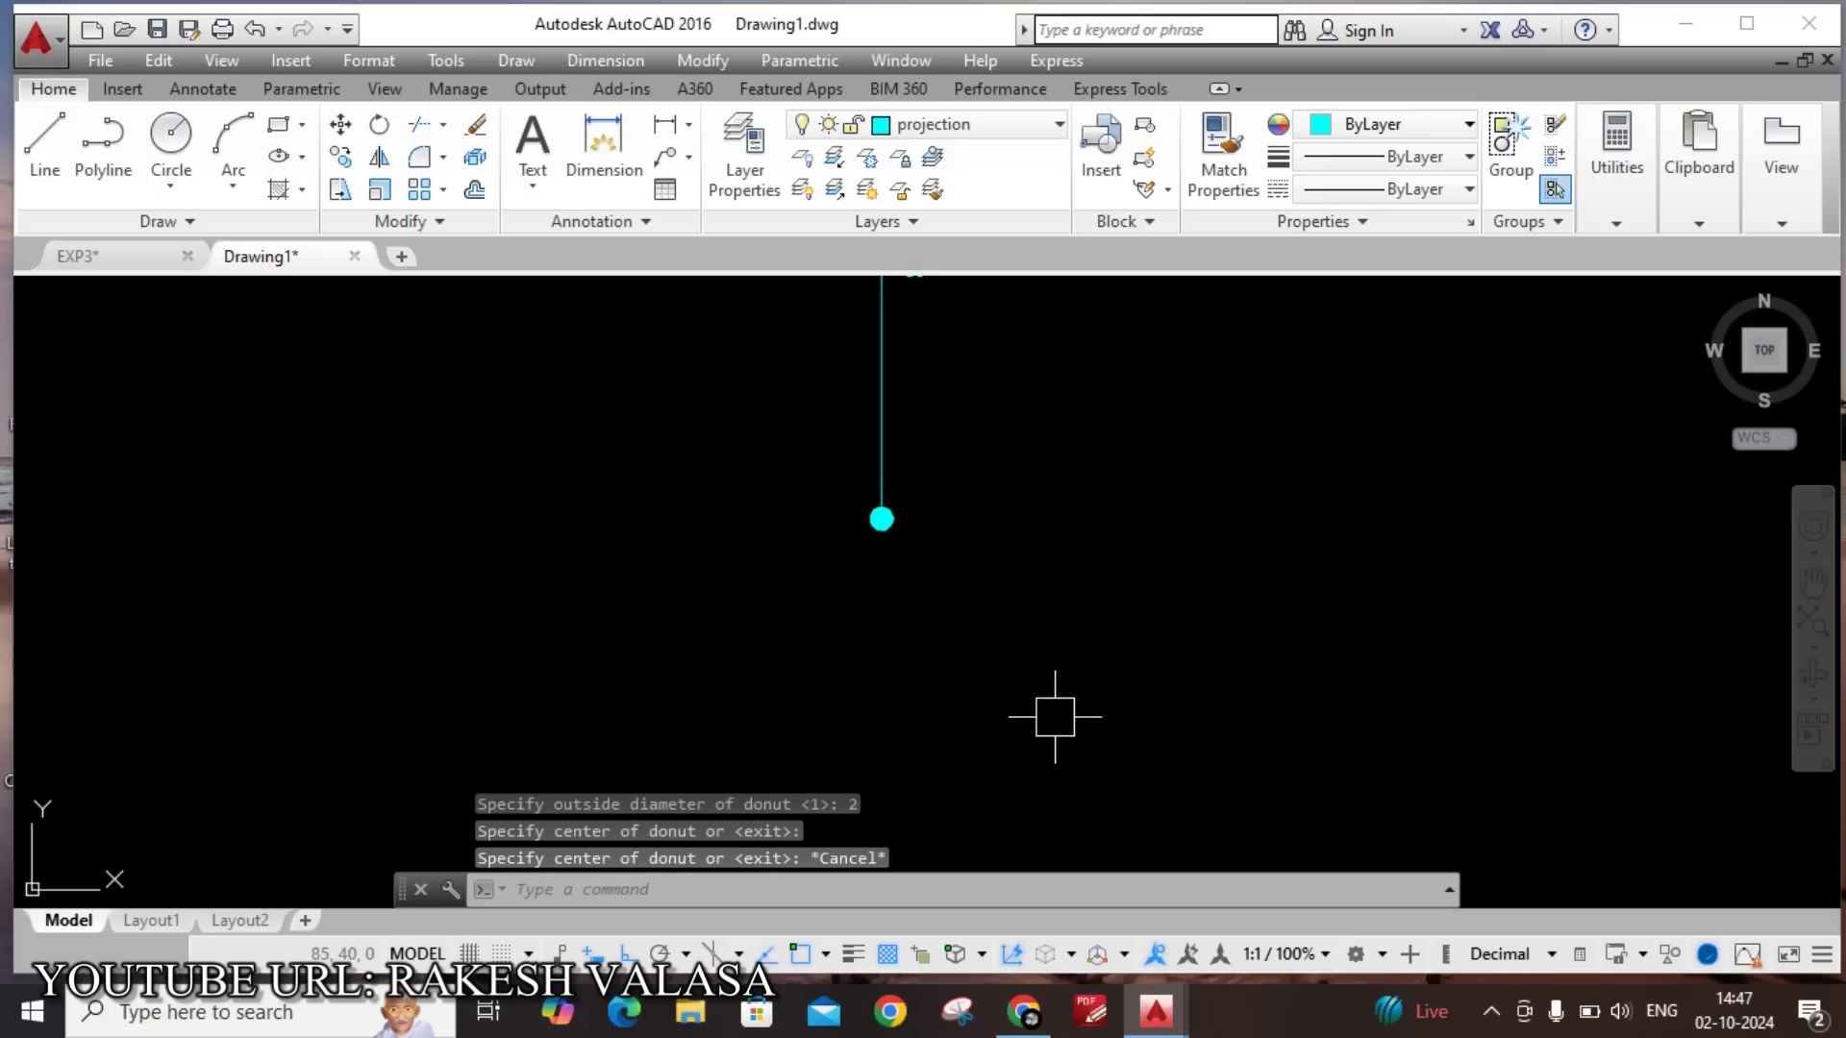
{"action": "type", "text": "t"}
{"action": "key", "text": "Return"}
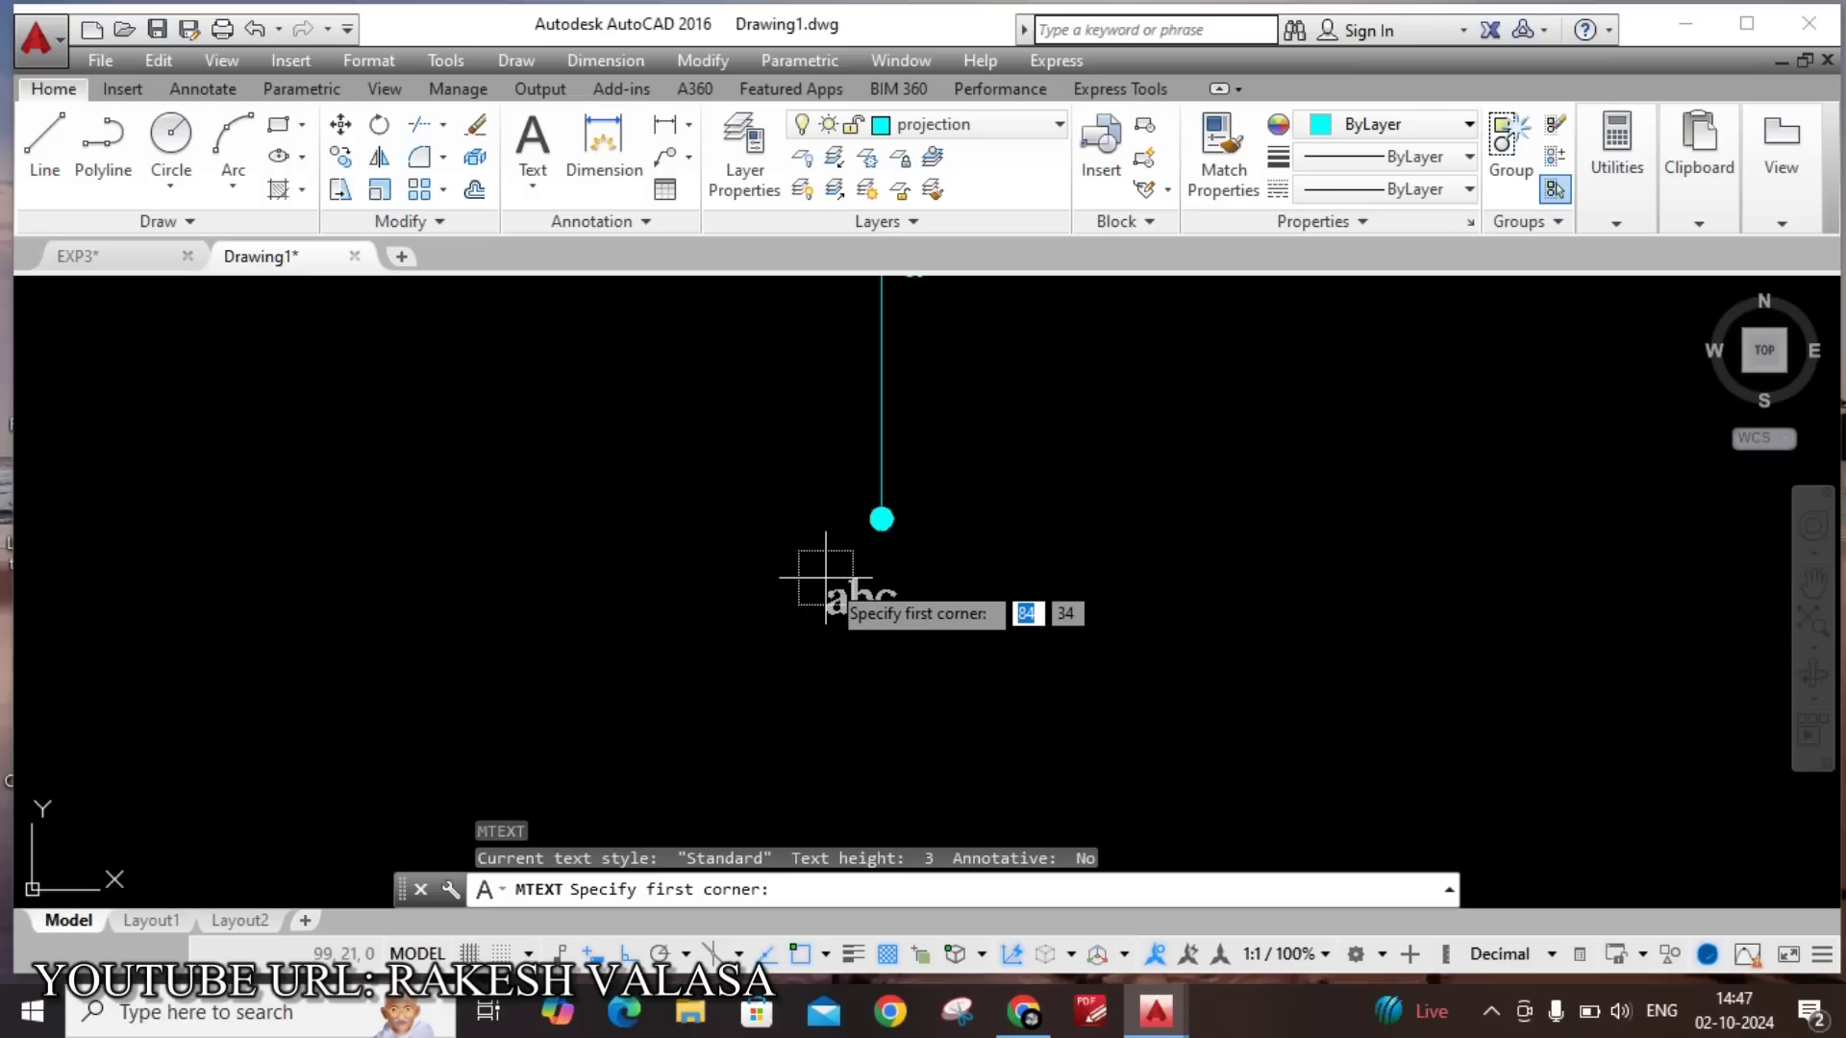
{"action": "left_click", "coordinate": [824, 569]}
{"action": "left_click", "coordinate": [938, 667]}
{"action": "type", "text": "b"}
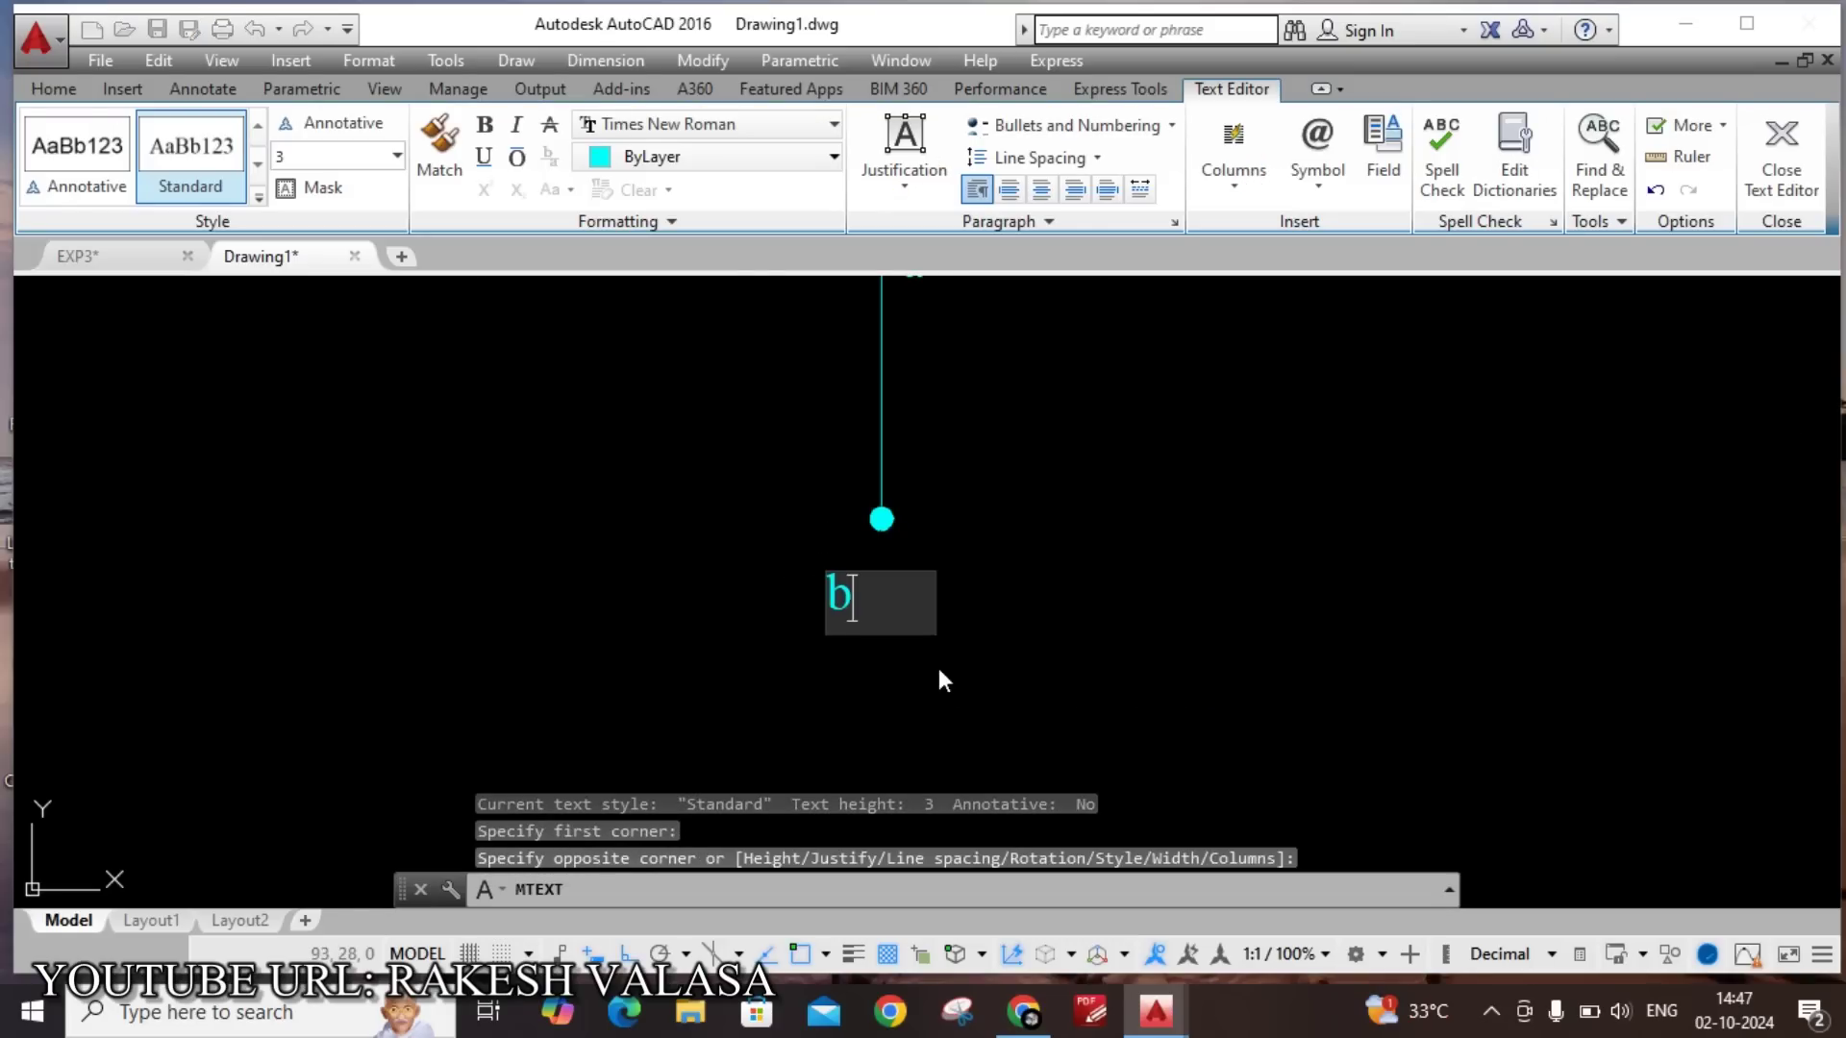
{"action": "type", "text": "(a)"}
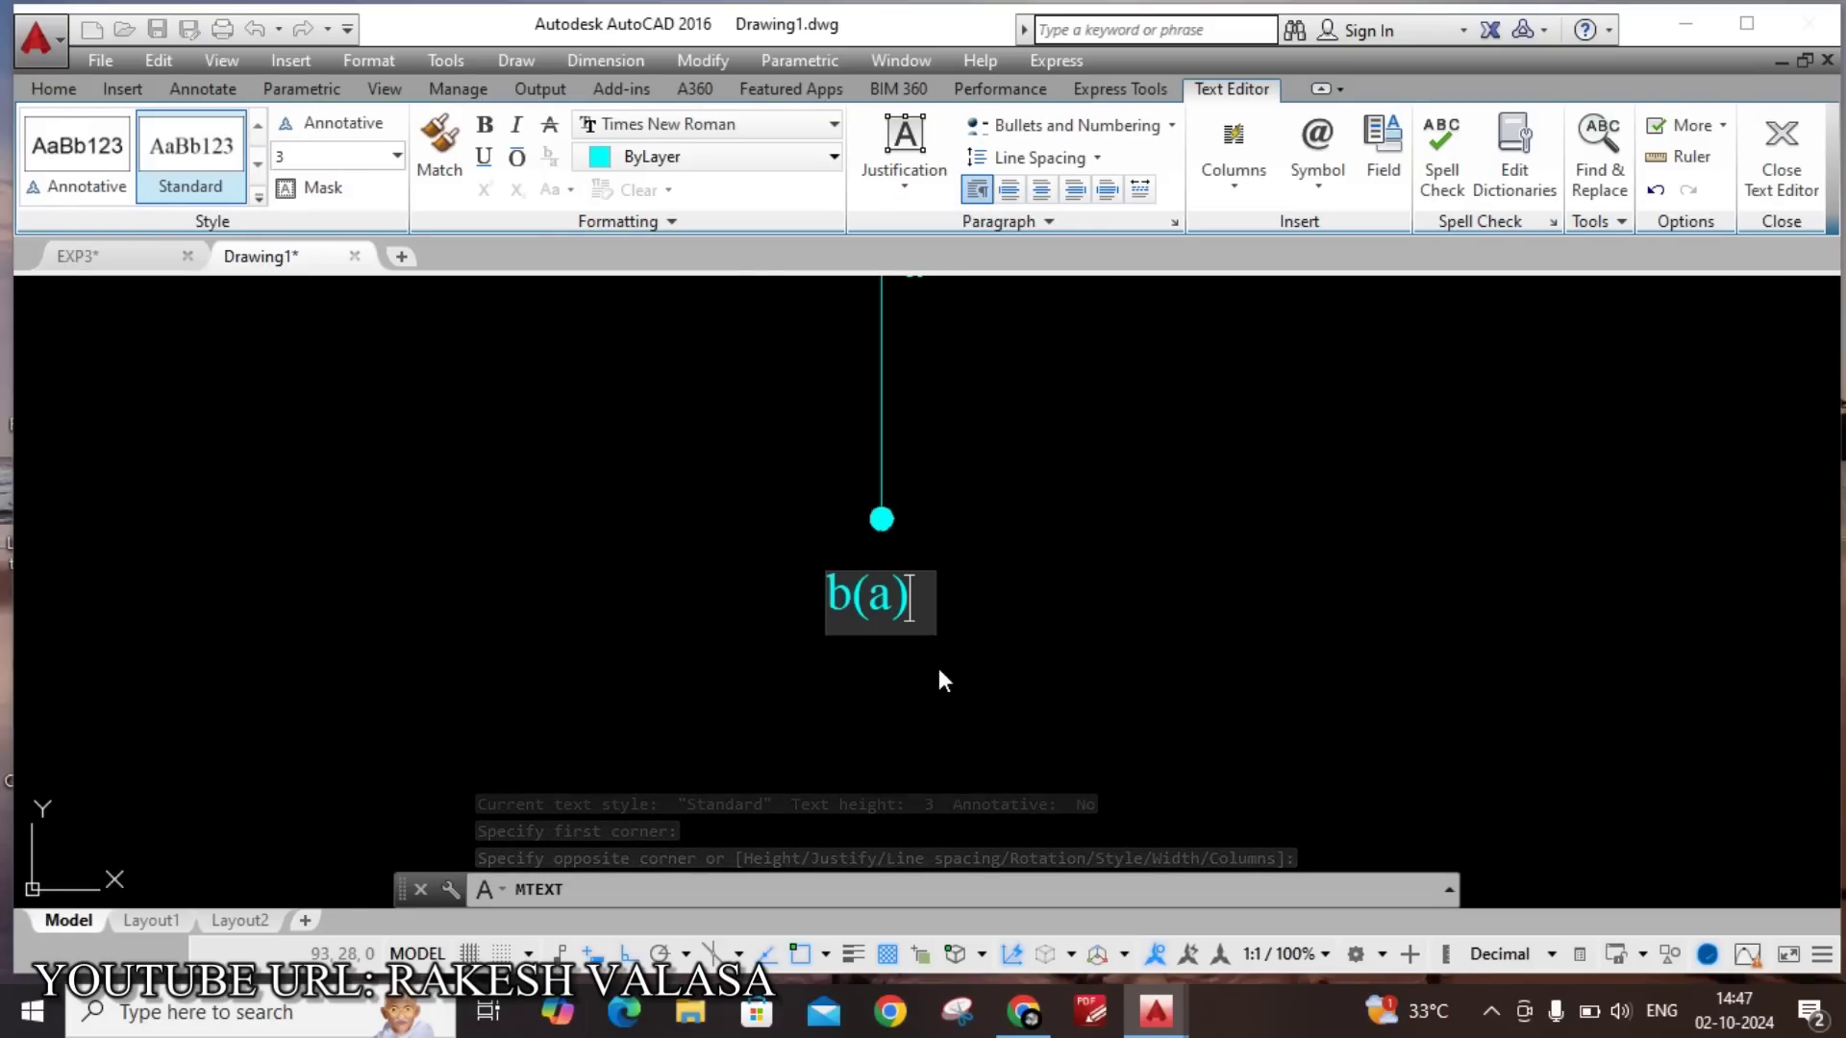
{"action": "left_click", "coordinate": [1105, 745]}
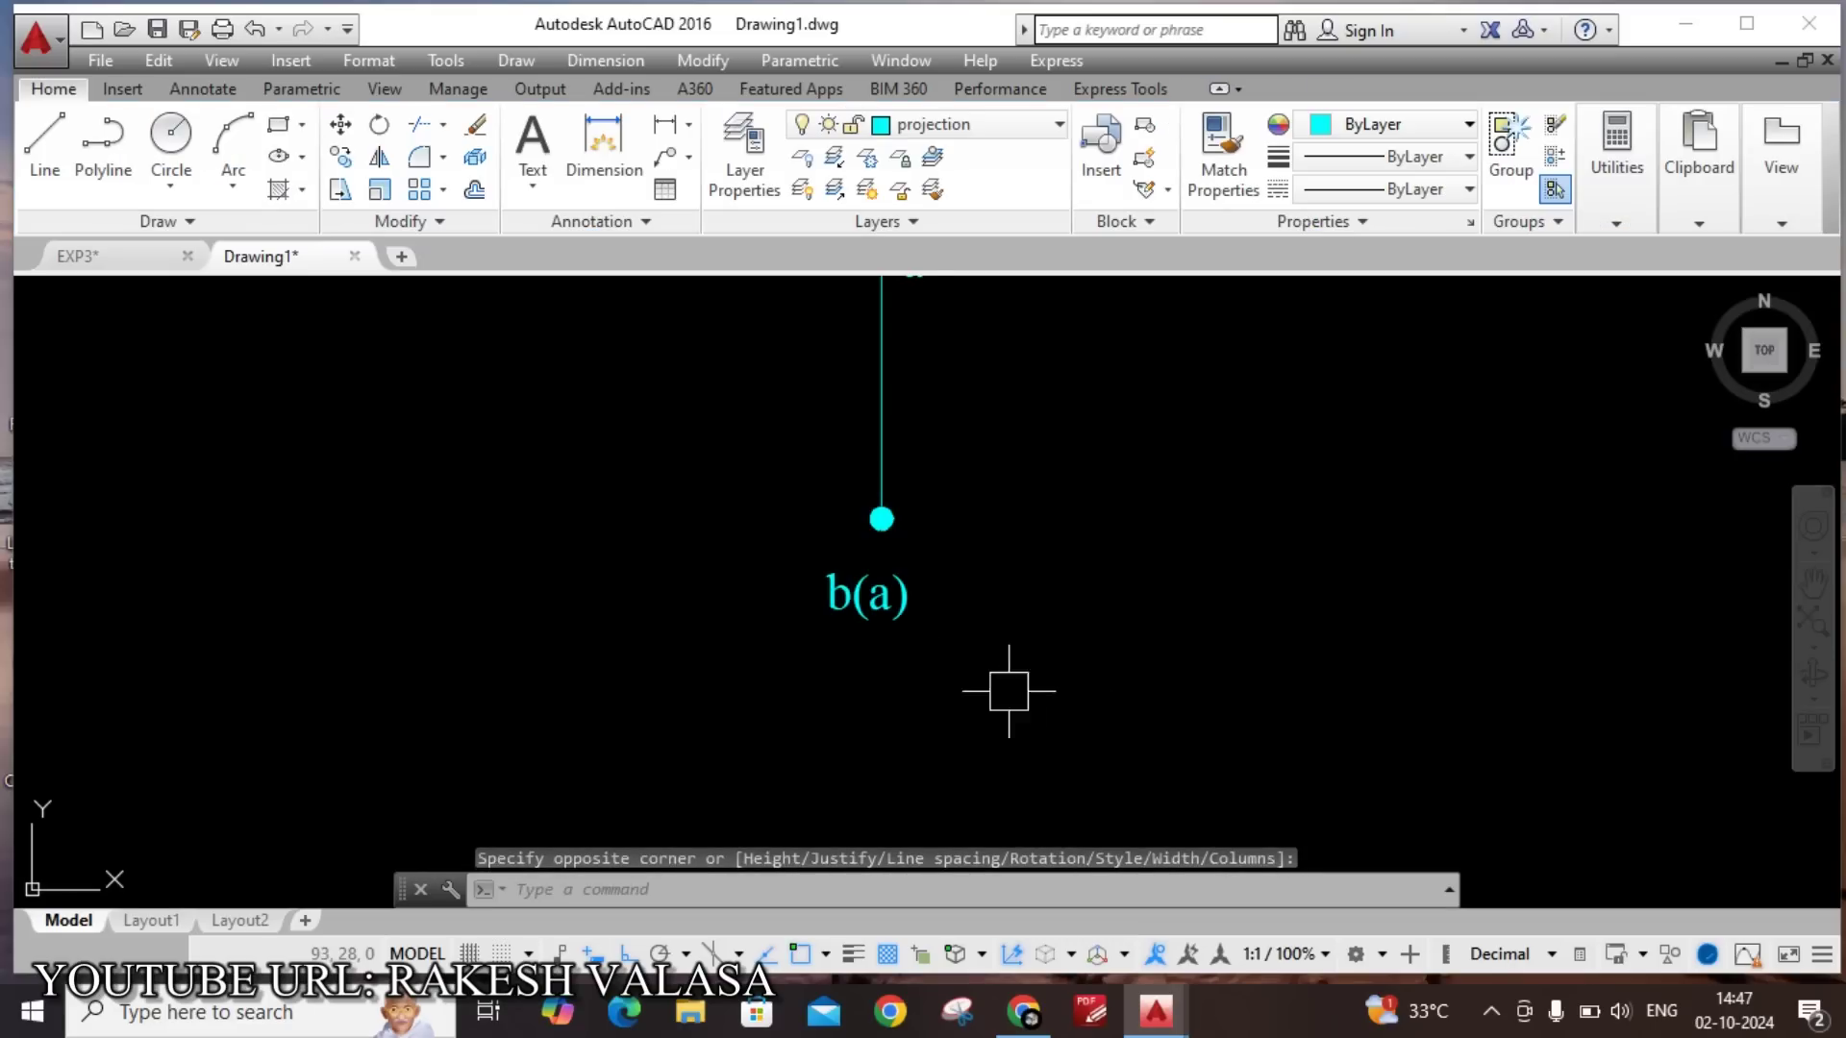
{"action": "scroll", "coordinate": [961, 682], "scroll_direction": "down", "scroll_amount": 4}
{"action": "mouse_move", "coordinate": [1141, 428]}
{"action": "middle_mouse_down"}
{"action": "mouse_move", "coordinate": [1075, 515]}
{"action": "mouse_move", "coordinate": [916, 653]}
{"action": "middle_mouse_up"}
{"action": "mouse_move", "coordinate": [917, 556]}
{"action": "middle_mouse_down"}
{"action": "mouse_move", "coordinate": [870, 697]}
{"action": "mouse_move", "coordinate": [854, 610]}
{"action": "middle_mouse_up"}
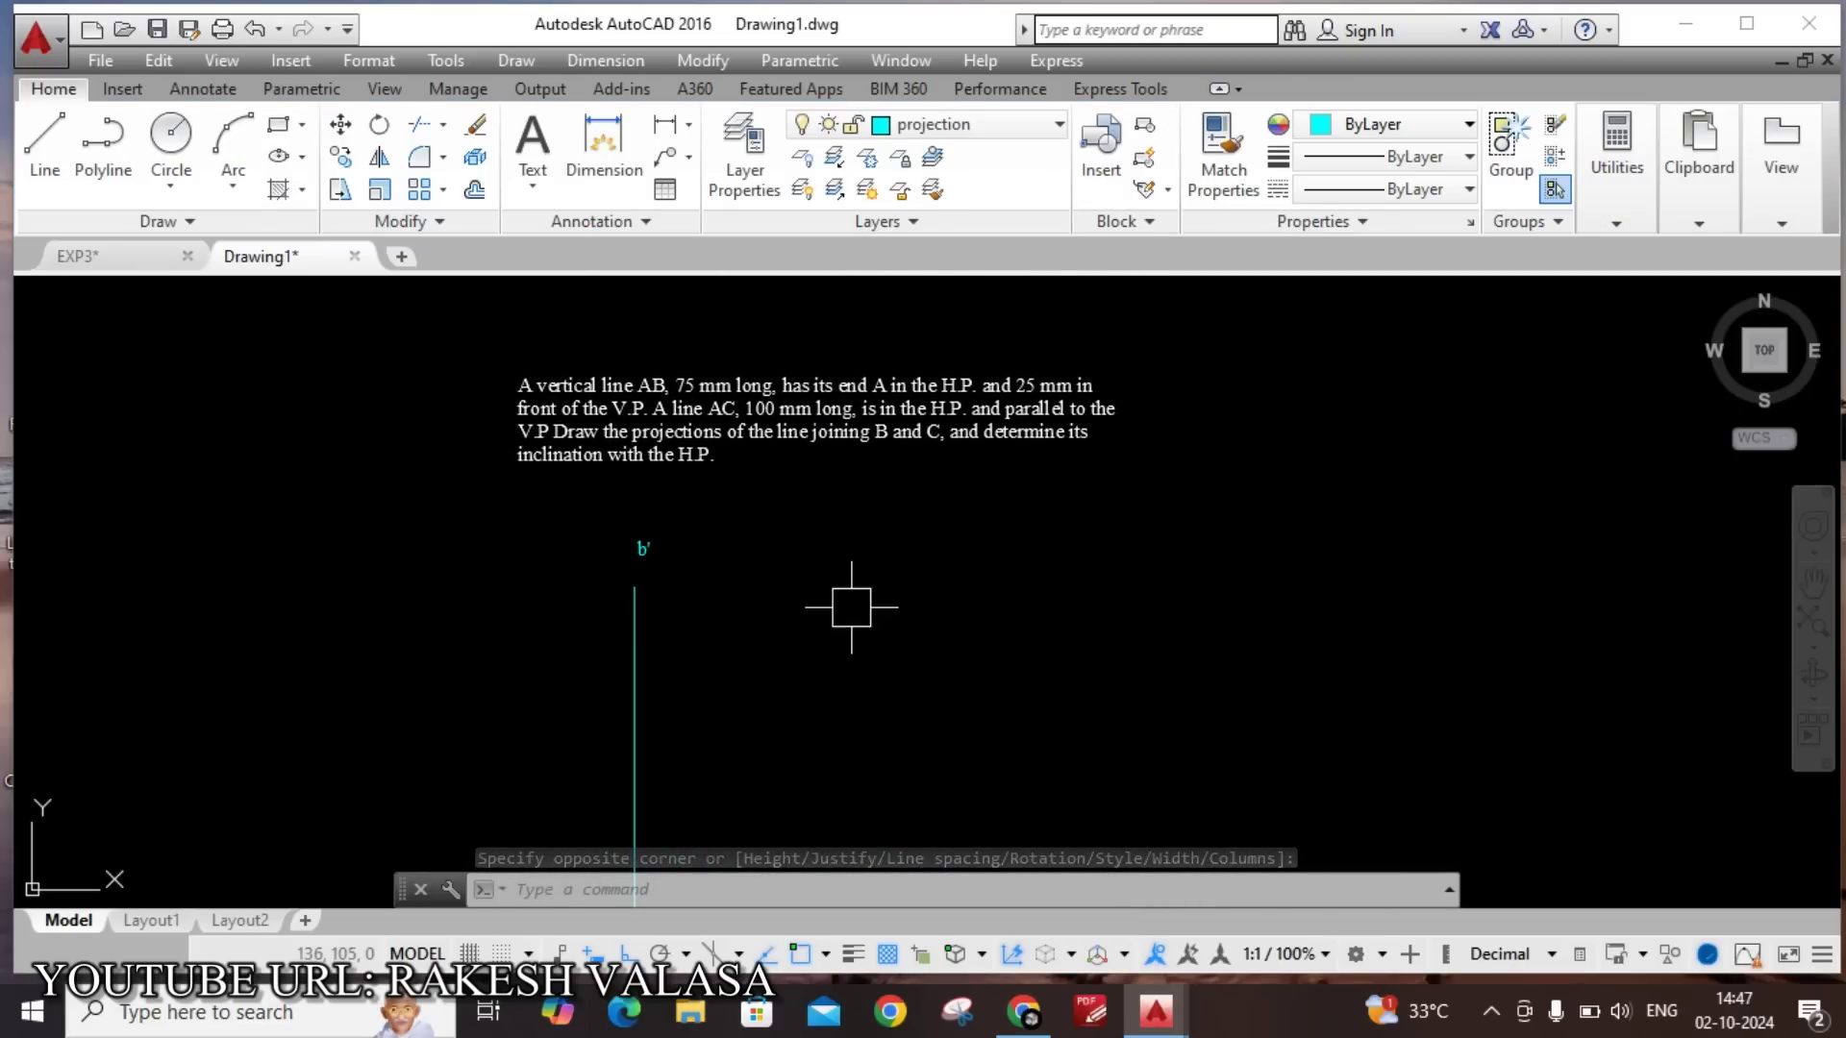
{"action": "scroll", "coordinate": [805, 396], "scroll_direction": "up", "scroll_amount": 2}
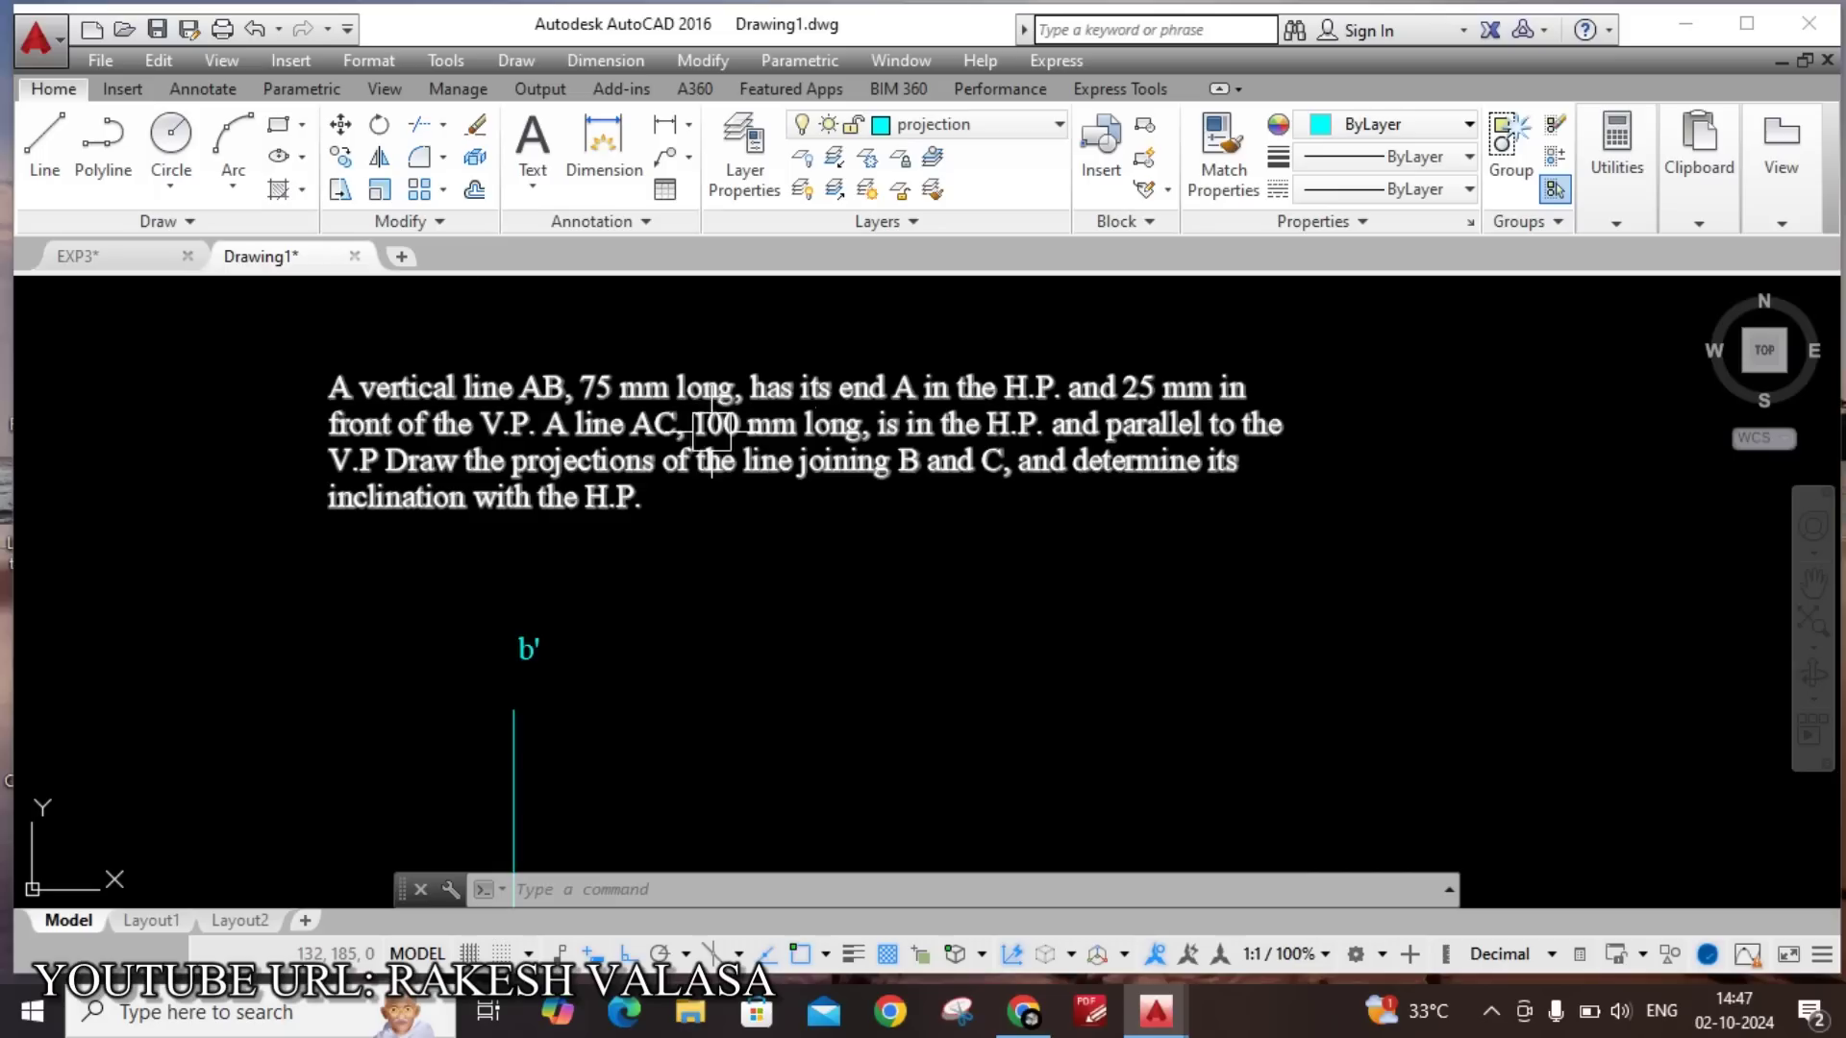
{"action": "scroll", "coordinate": [704, 424], "scroll_direction": "down", "scroll_amount": 5}
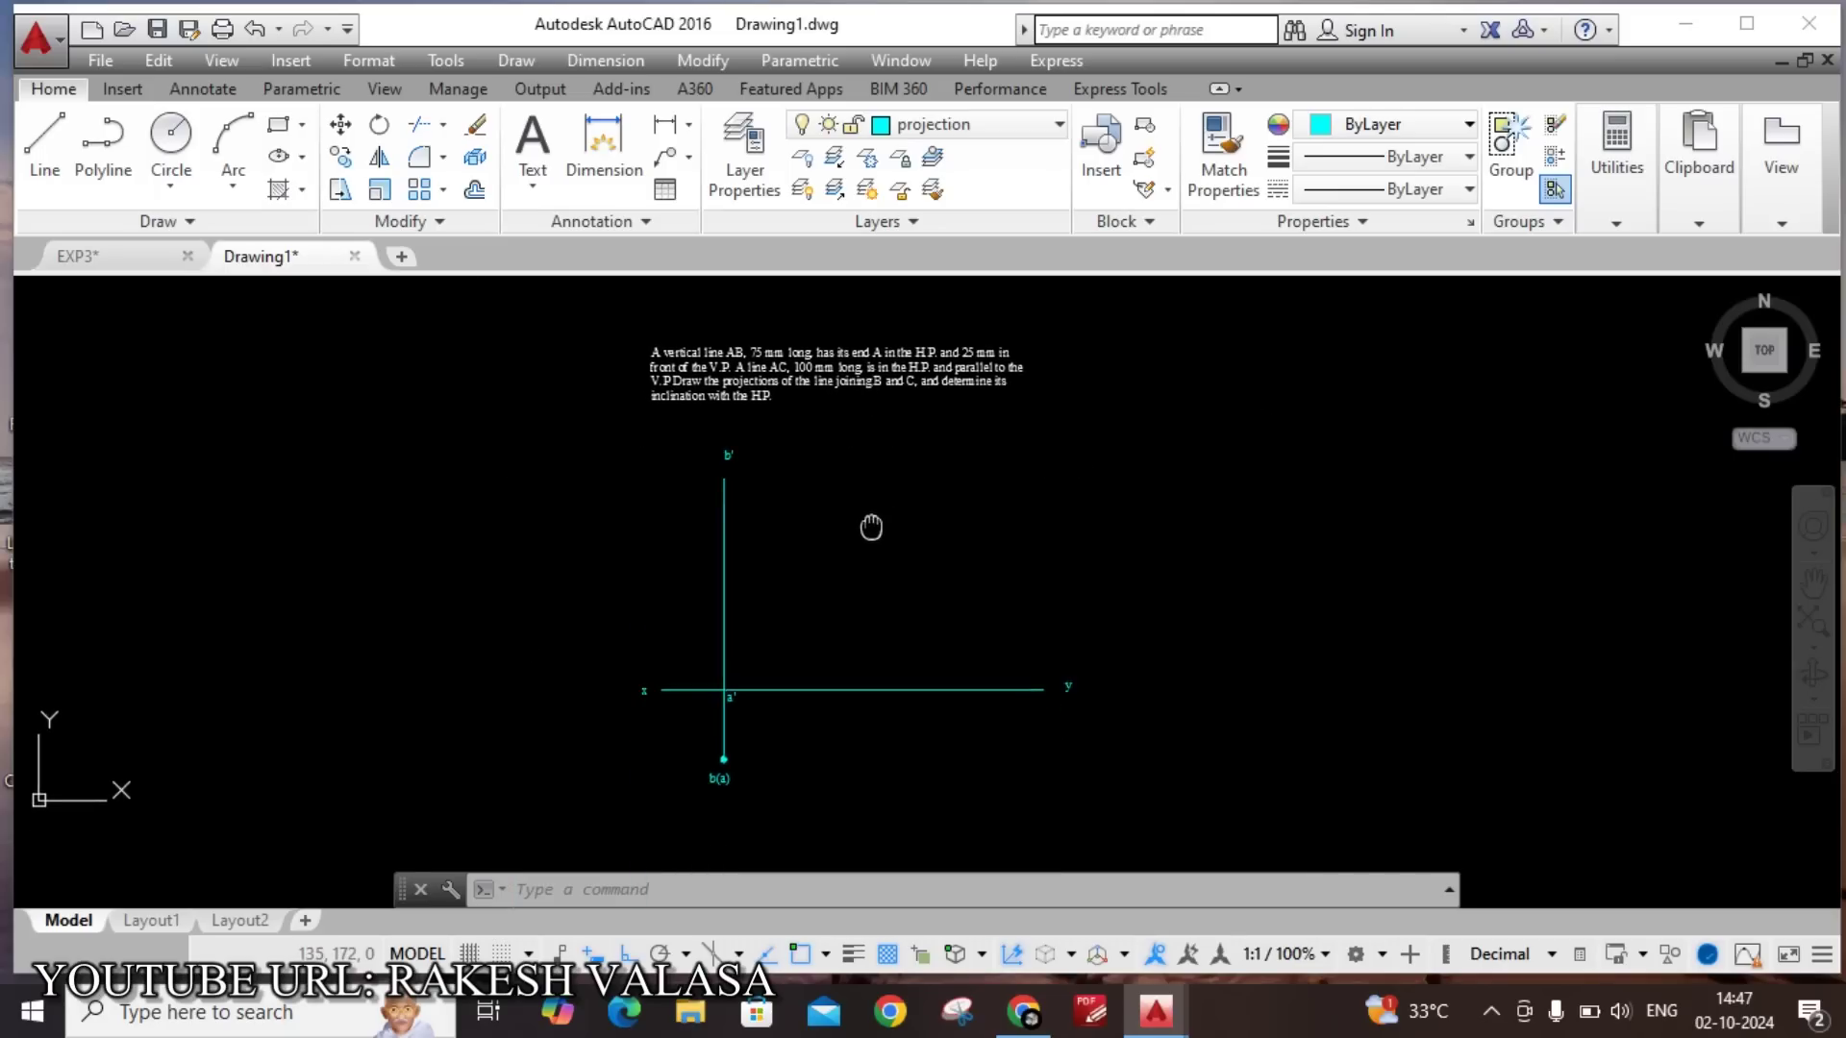
{"action": "scroll", "coordinate": [719, 720], "scroll_direction": "up", "scroll_amount": 2}
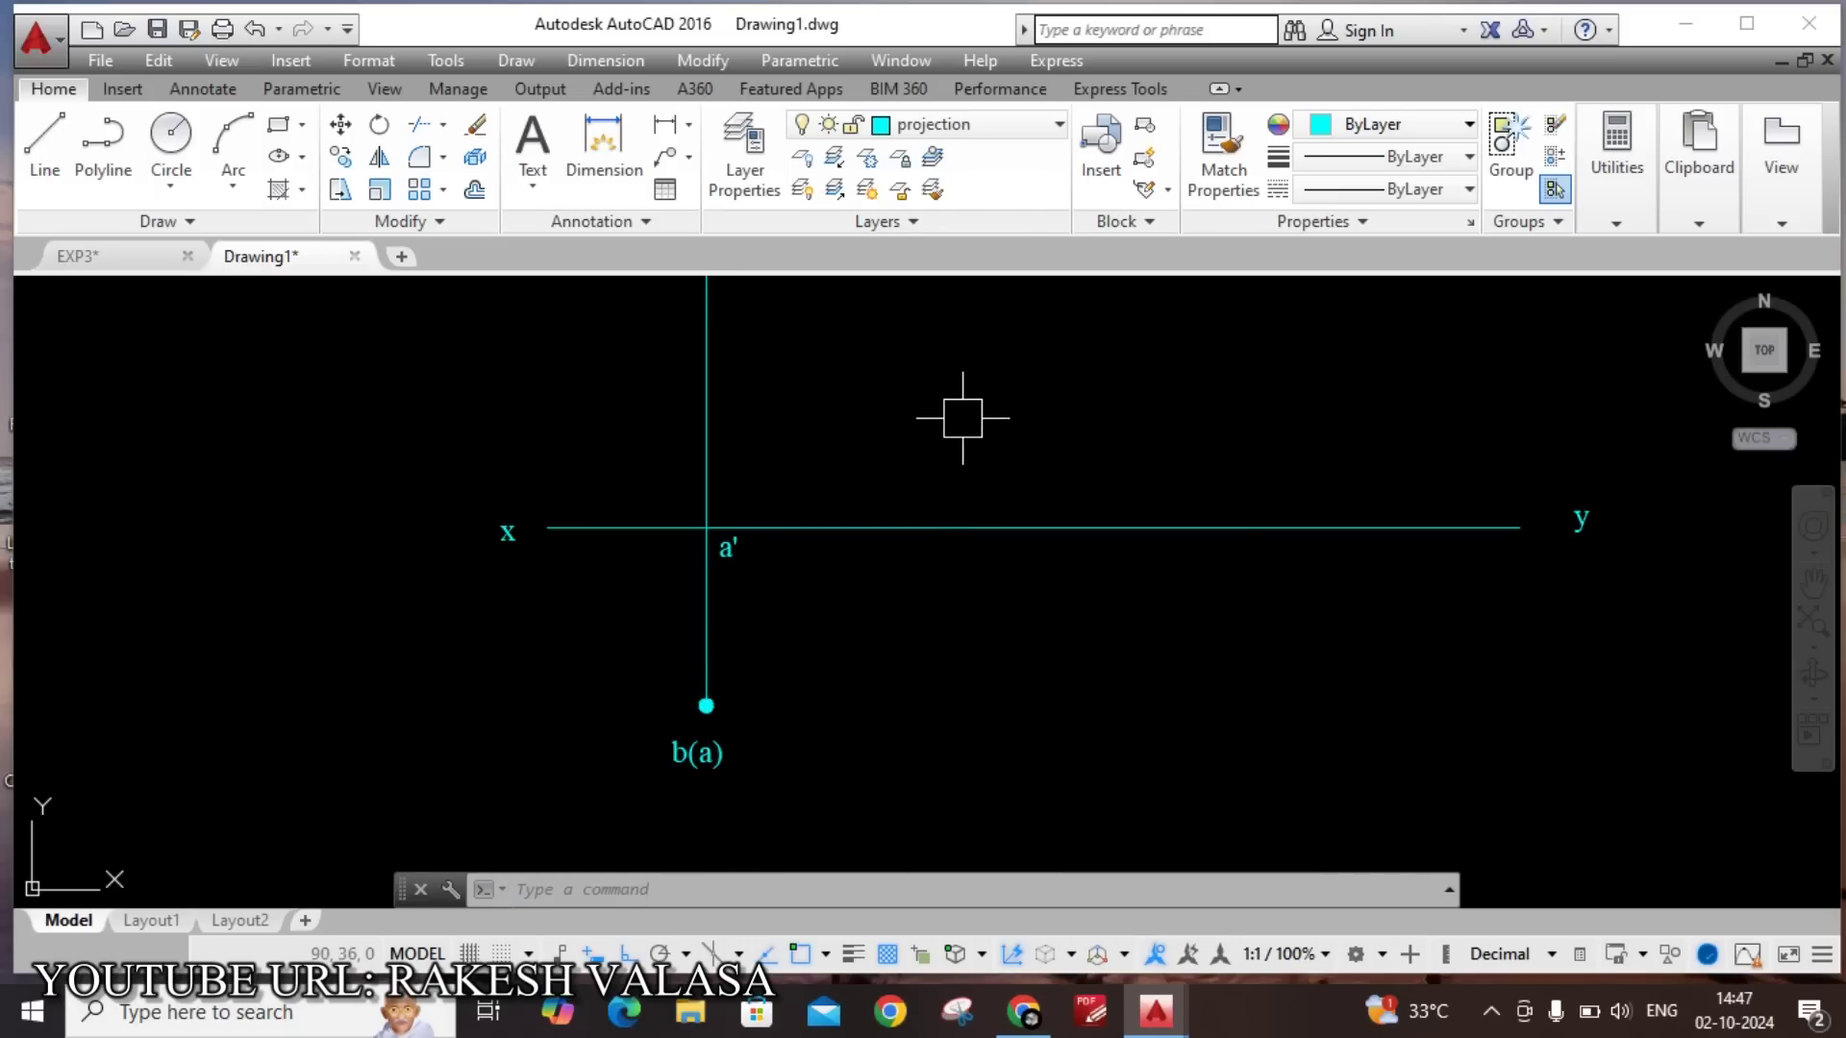
{"action": "middle_click_drag", "start_coordinate": [961, 419], "coordinate": [907, 626]}
{"action": "middle_click_drag", "start_coordinate": [943, 494], "coordinate": [856, 817]}
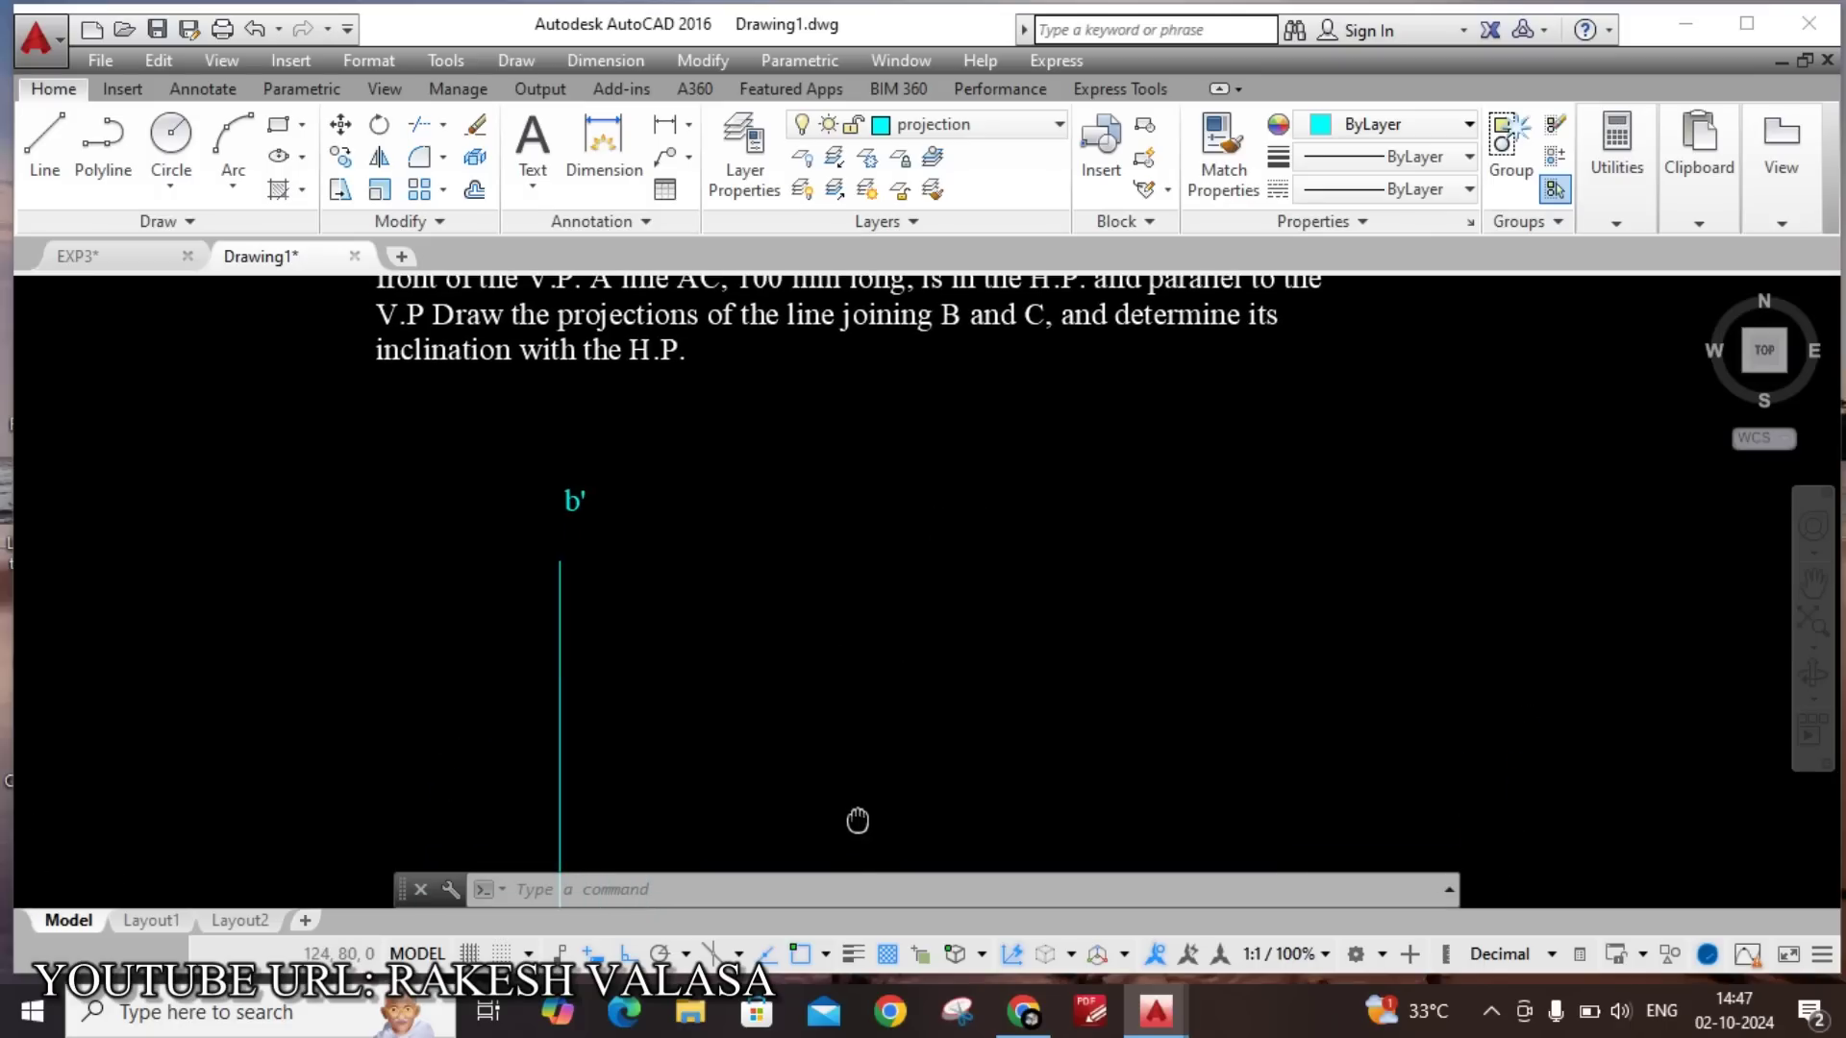
{"action": "middle_click_drag", "start_coordinate": [890, 424], "coordinate": [886, 578]}
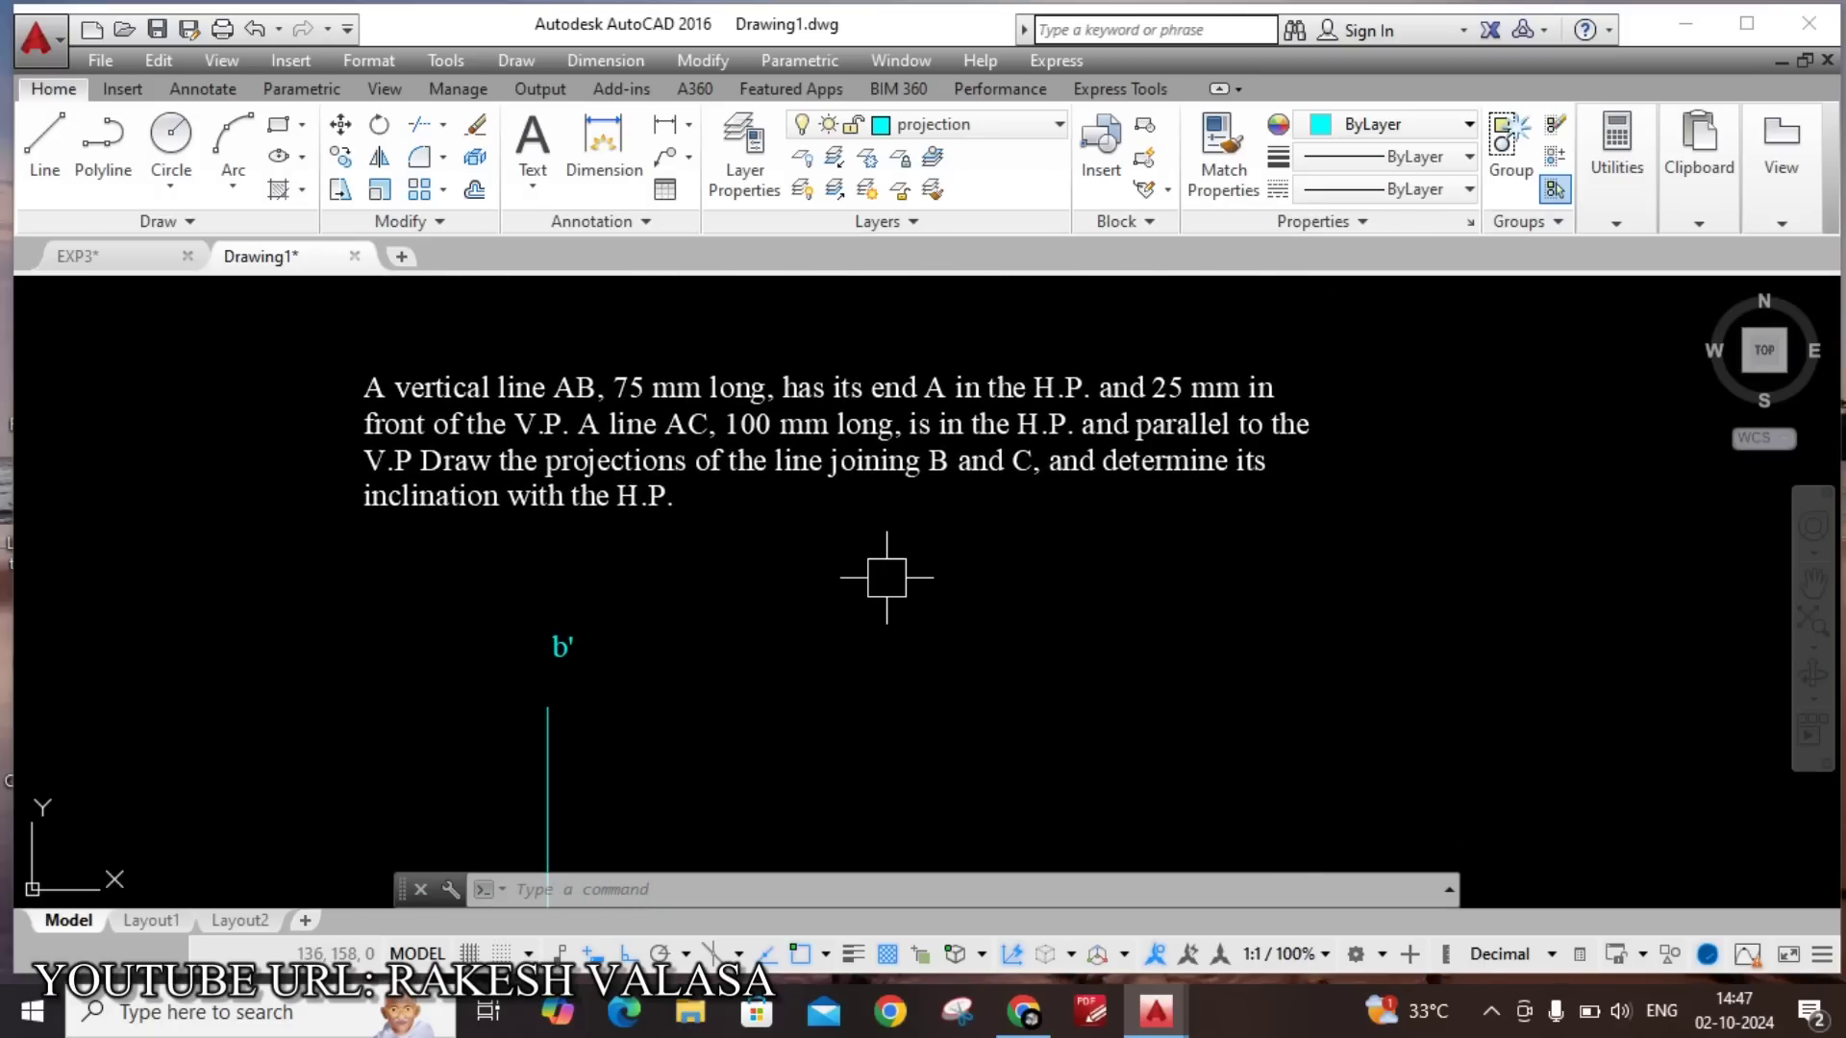
{"action": "scroll", "coordinate": [774, 409], "scroll_direction": "up", "scroll_amount": 3}
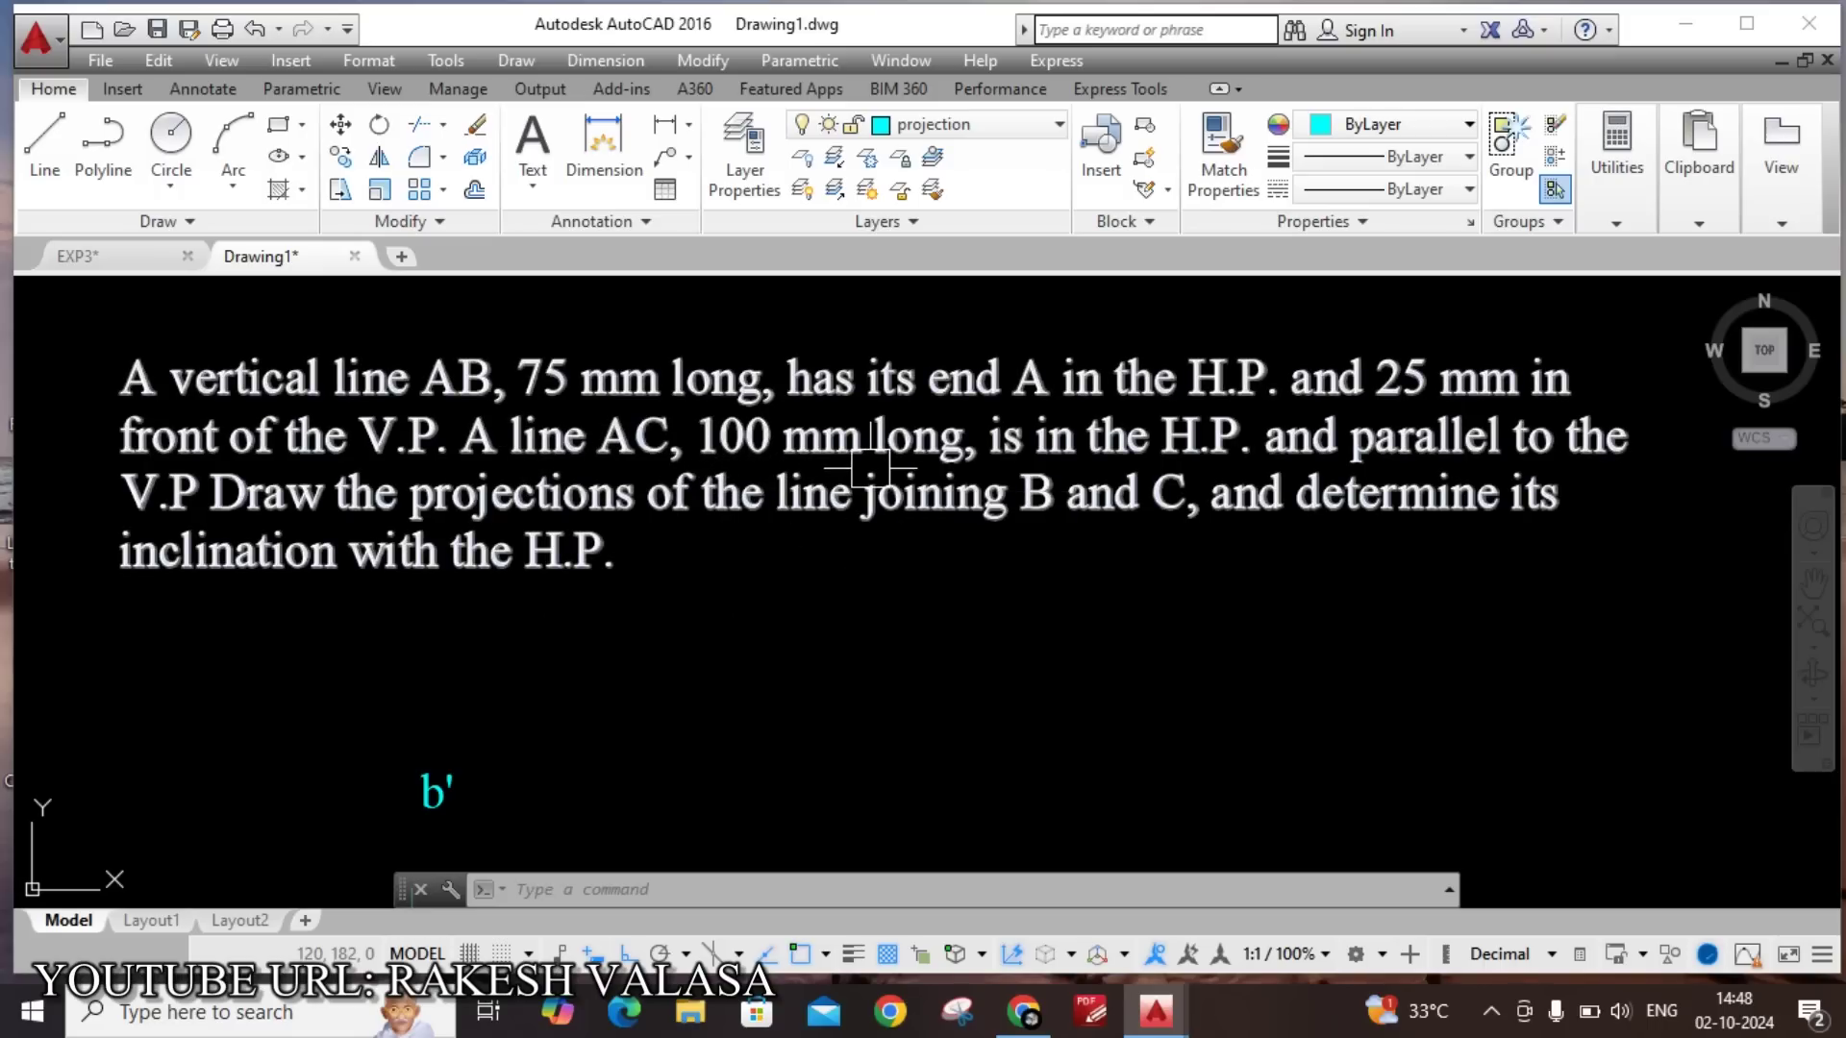
{"action": "mouse_move", "coordinate": [870, 469]}
{"action": "scroll", "coordinate": [870, 468], "scroll_direction": "down", "scroll_amount": 8}
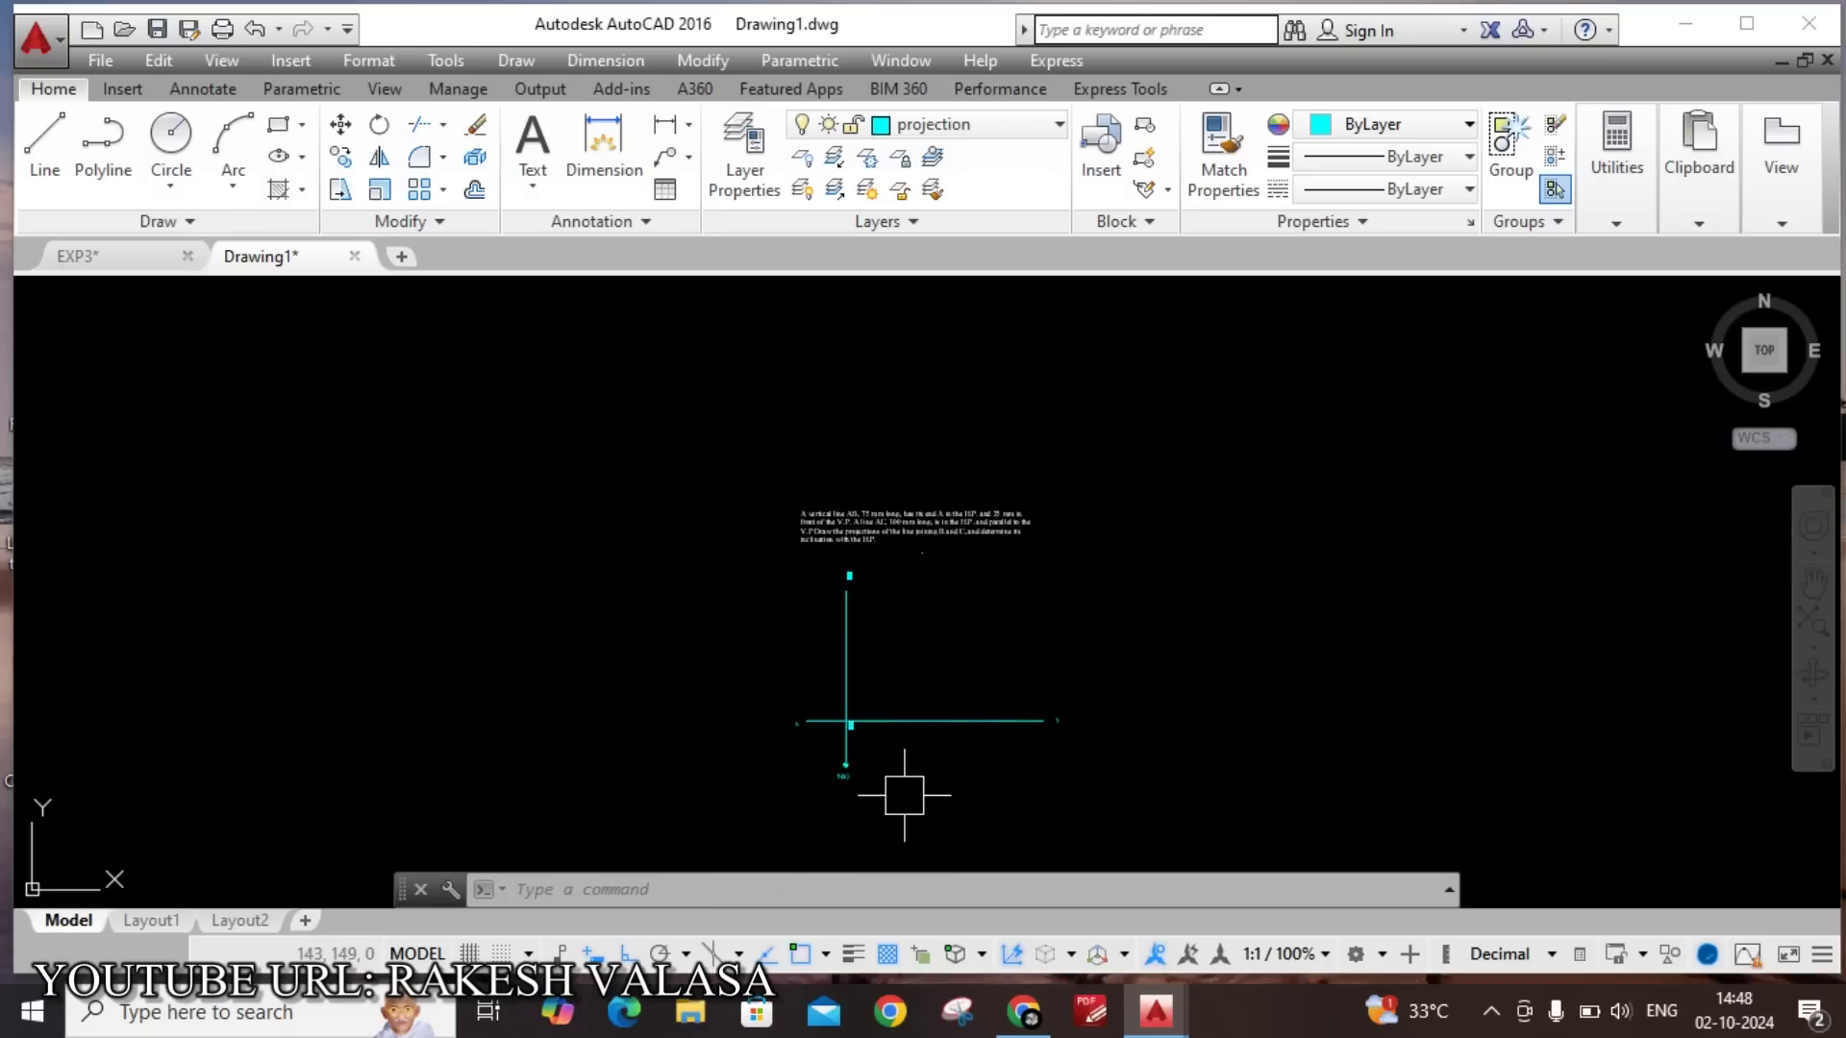
{"action": "scroll", "coordinate": [882, 768], "scroll_direction": "up", "scroll_amount": 4}
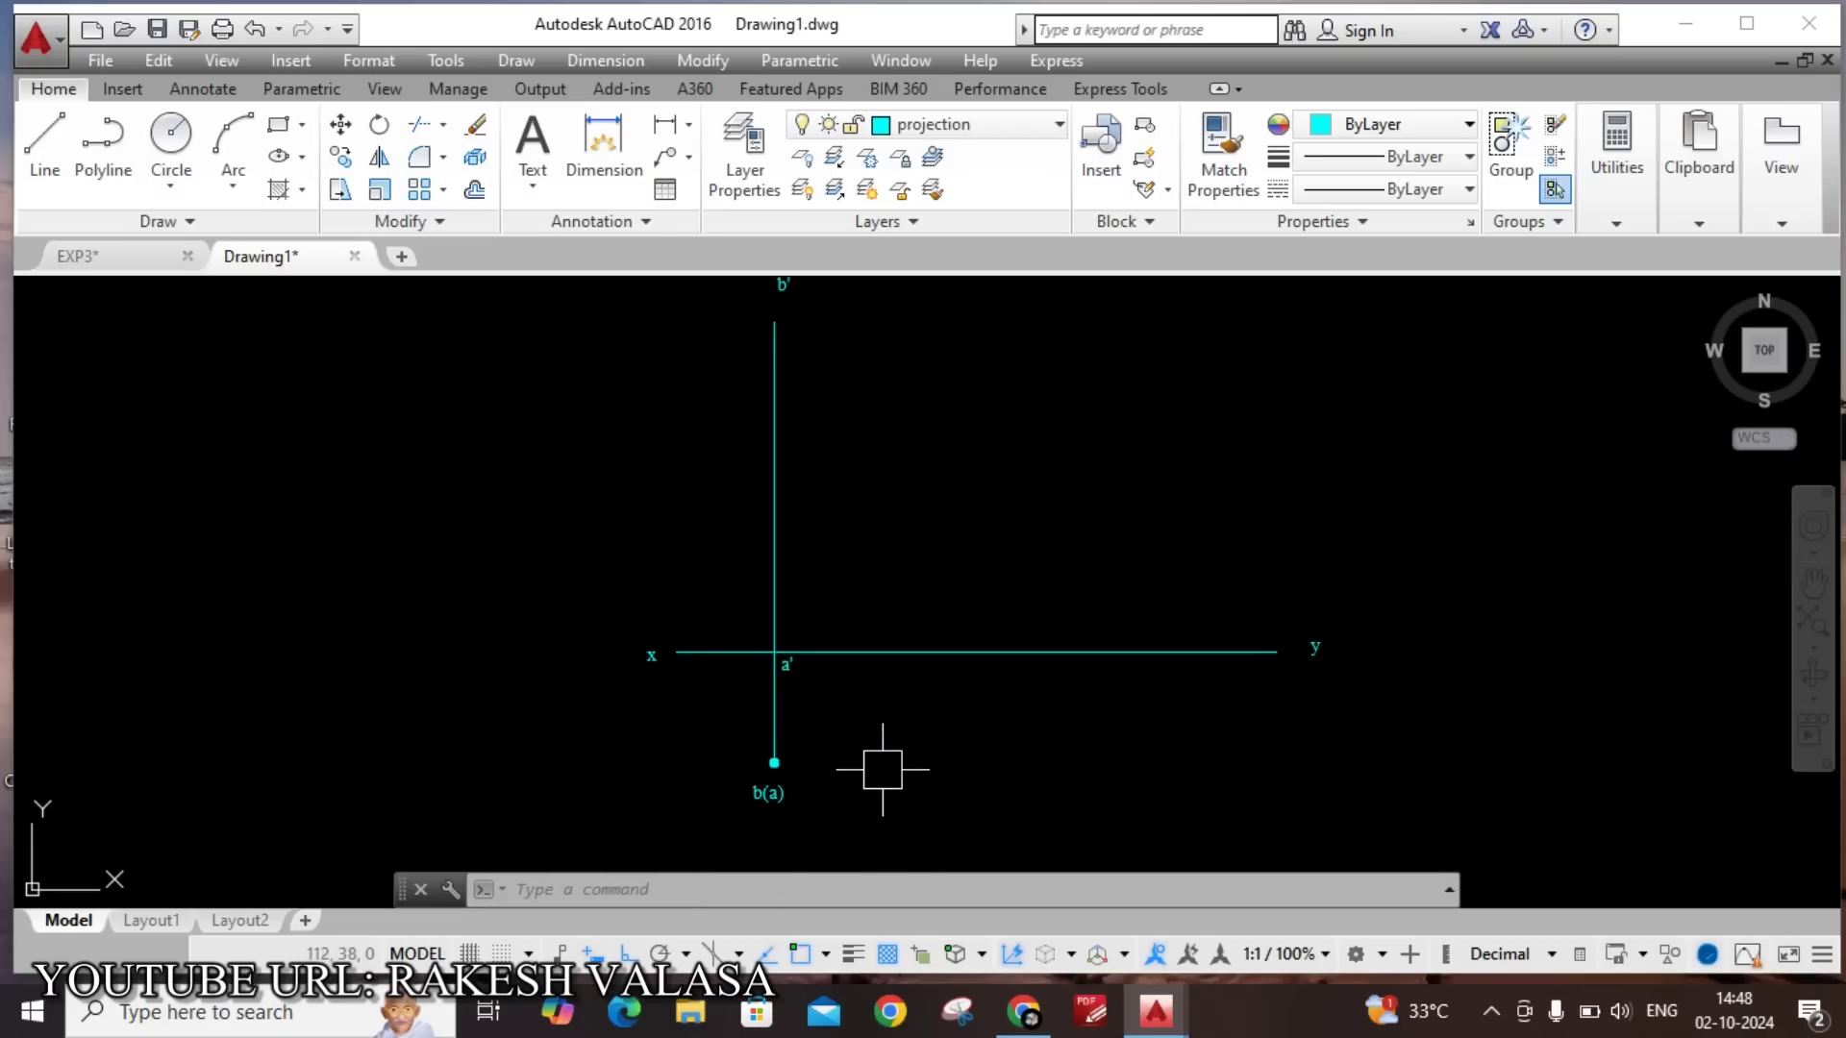
Draw a 100 mm horizontal line rightward from b(a), parallel to the xy line.
{"action": "type", "text": "l"}
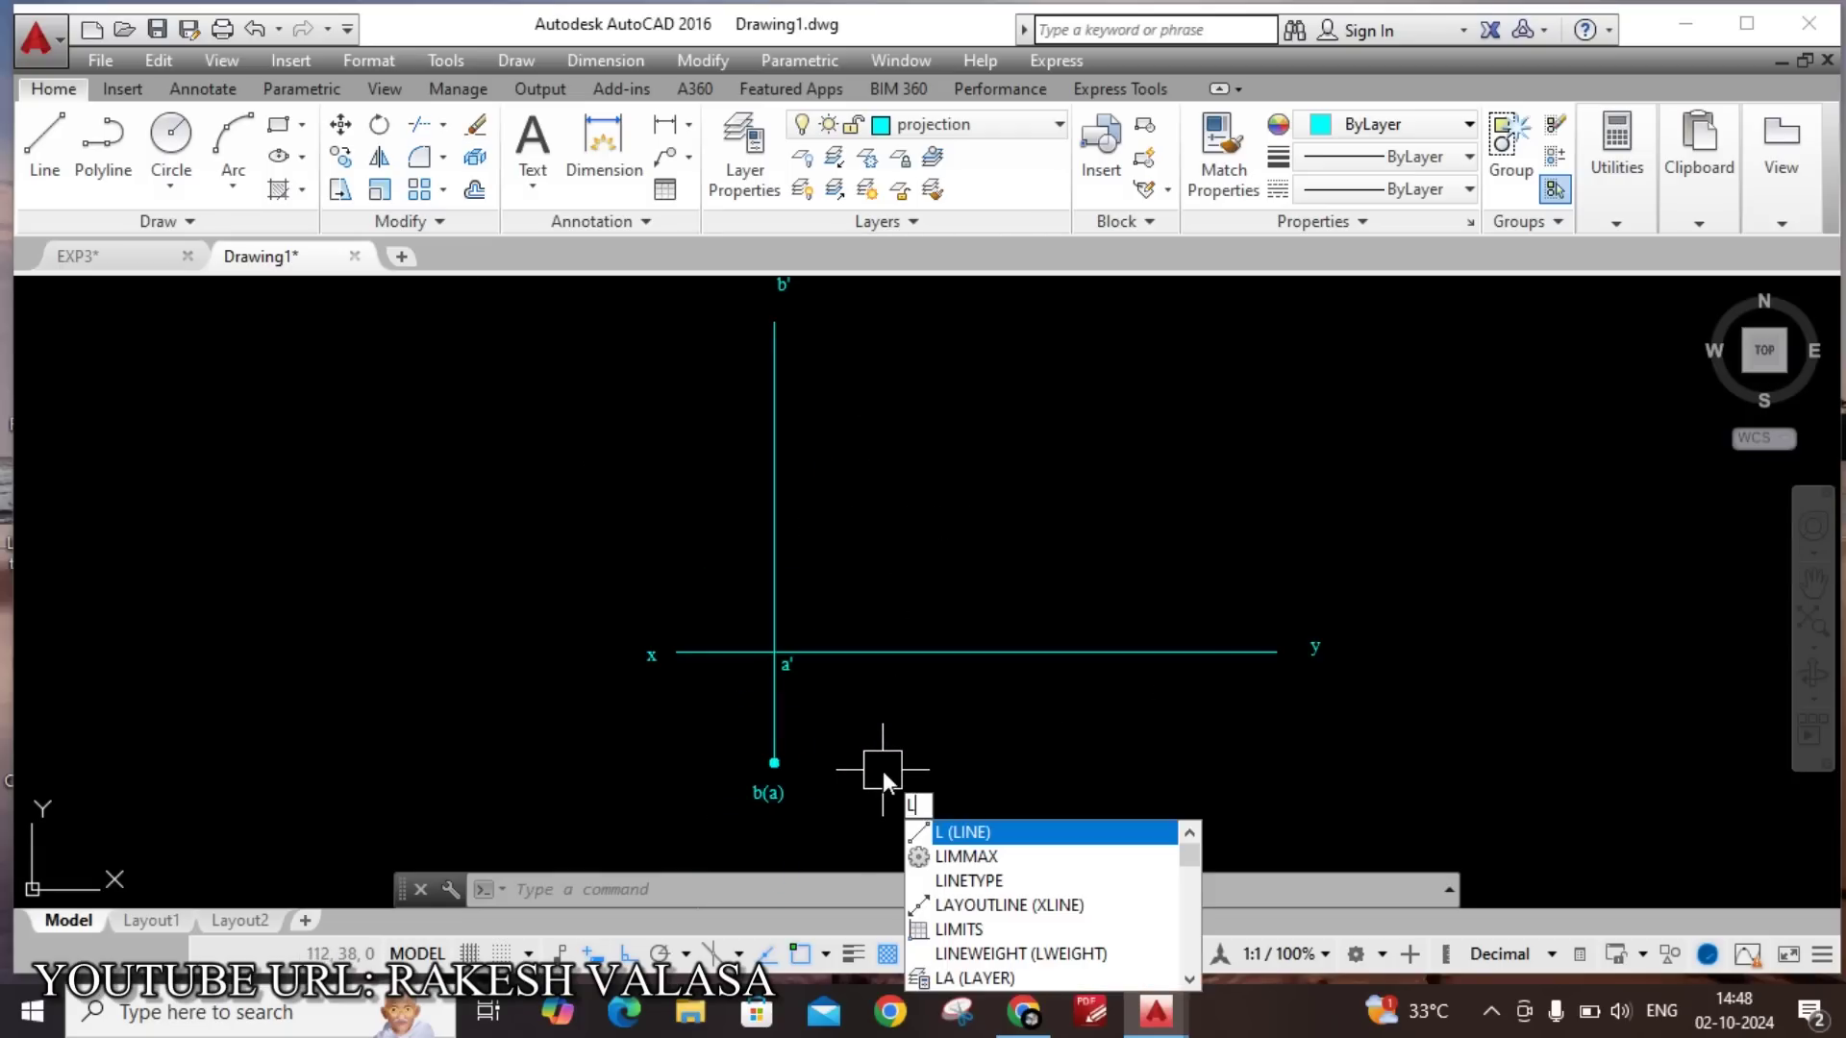
{"action": "key", "text": "Return"}
{"action": "scroll", "coordinate": [807, 662], "scroll_direction": "up", "scroll_amount": 3}
{"action": "scroll", "coordinate": [807, 661], "scroll_direction": "up", "scroll_amount": 3}
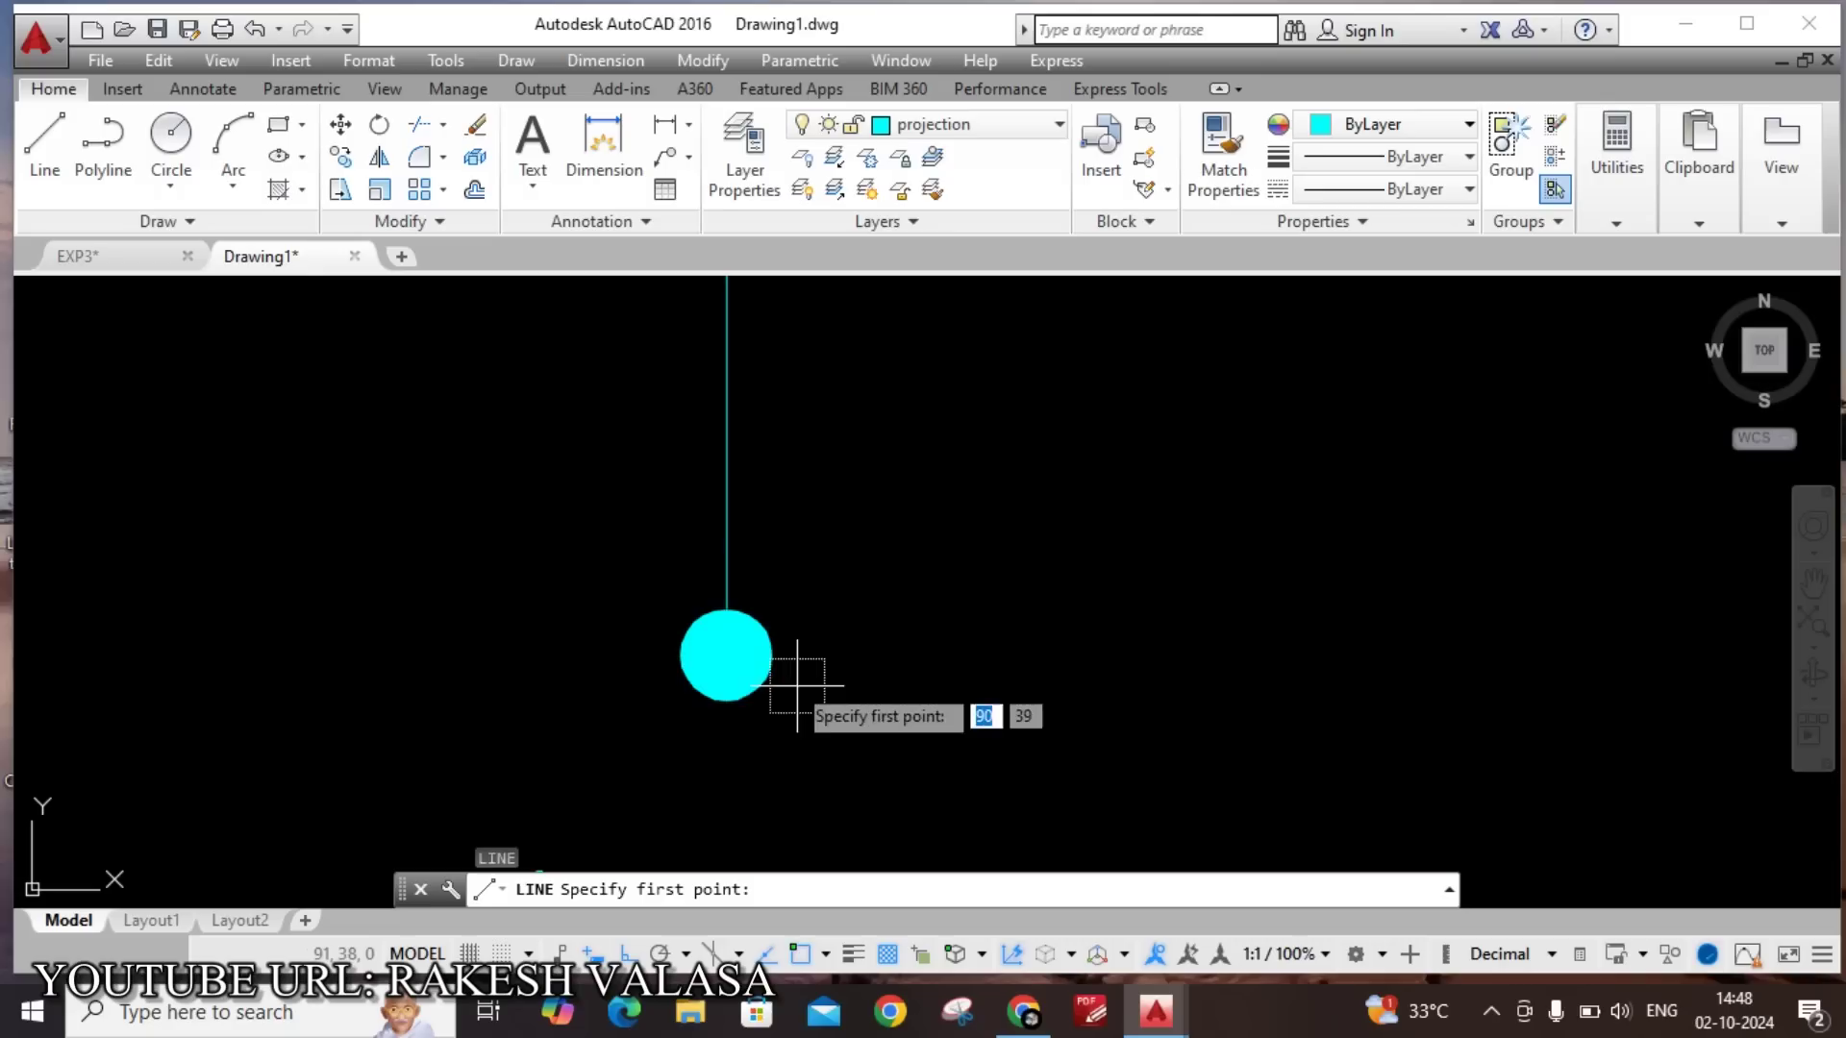
{"action": "left_click", "coordinate": [726, 654]}
{"action": "scroll", "coordinate": [716, 661], "scroll_direction": "down", "scroll_amount": 5}
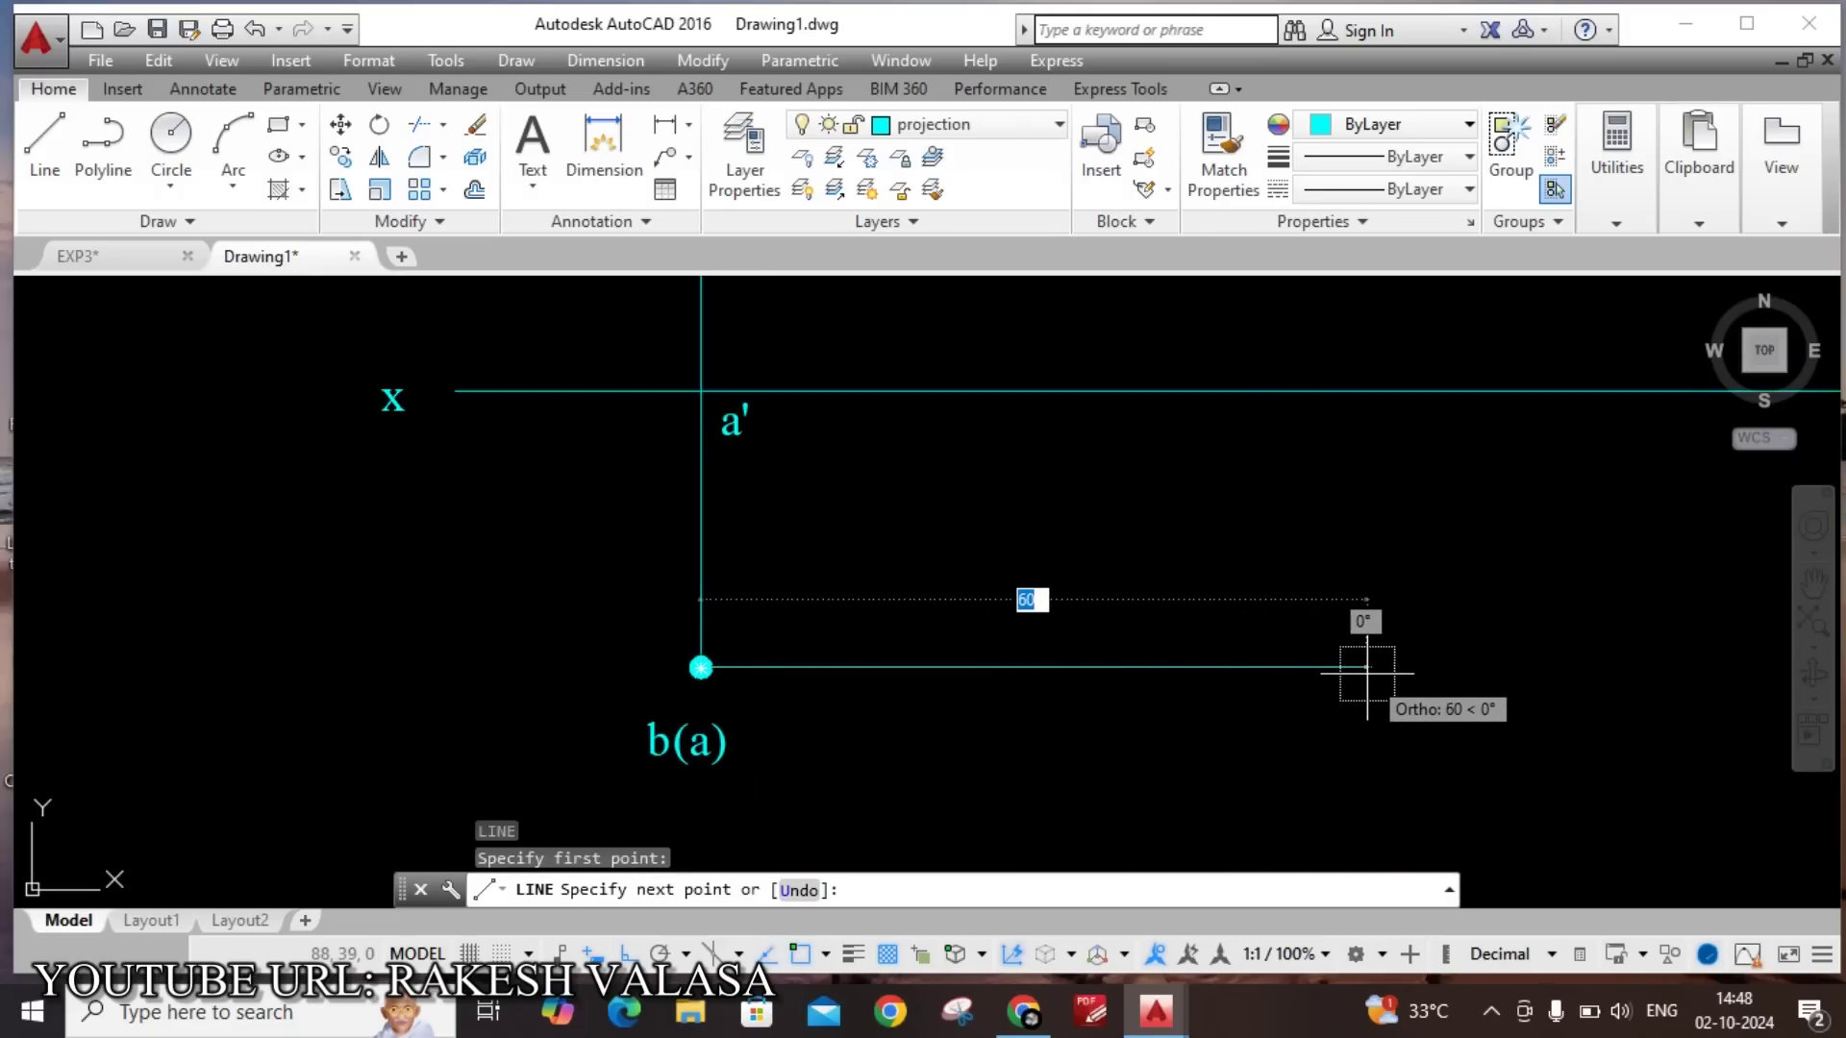
{"action": "type", "text": "100"}
{"action": "key", "text": "Return"}
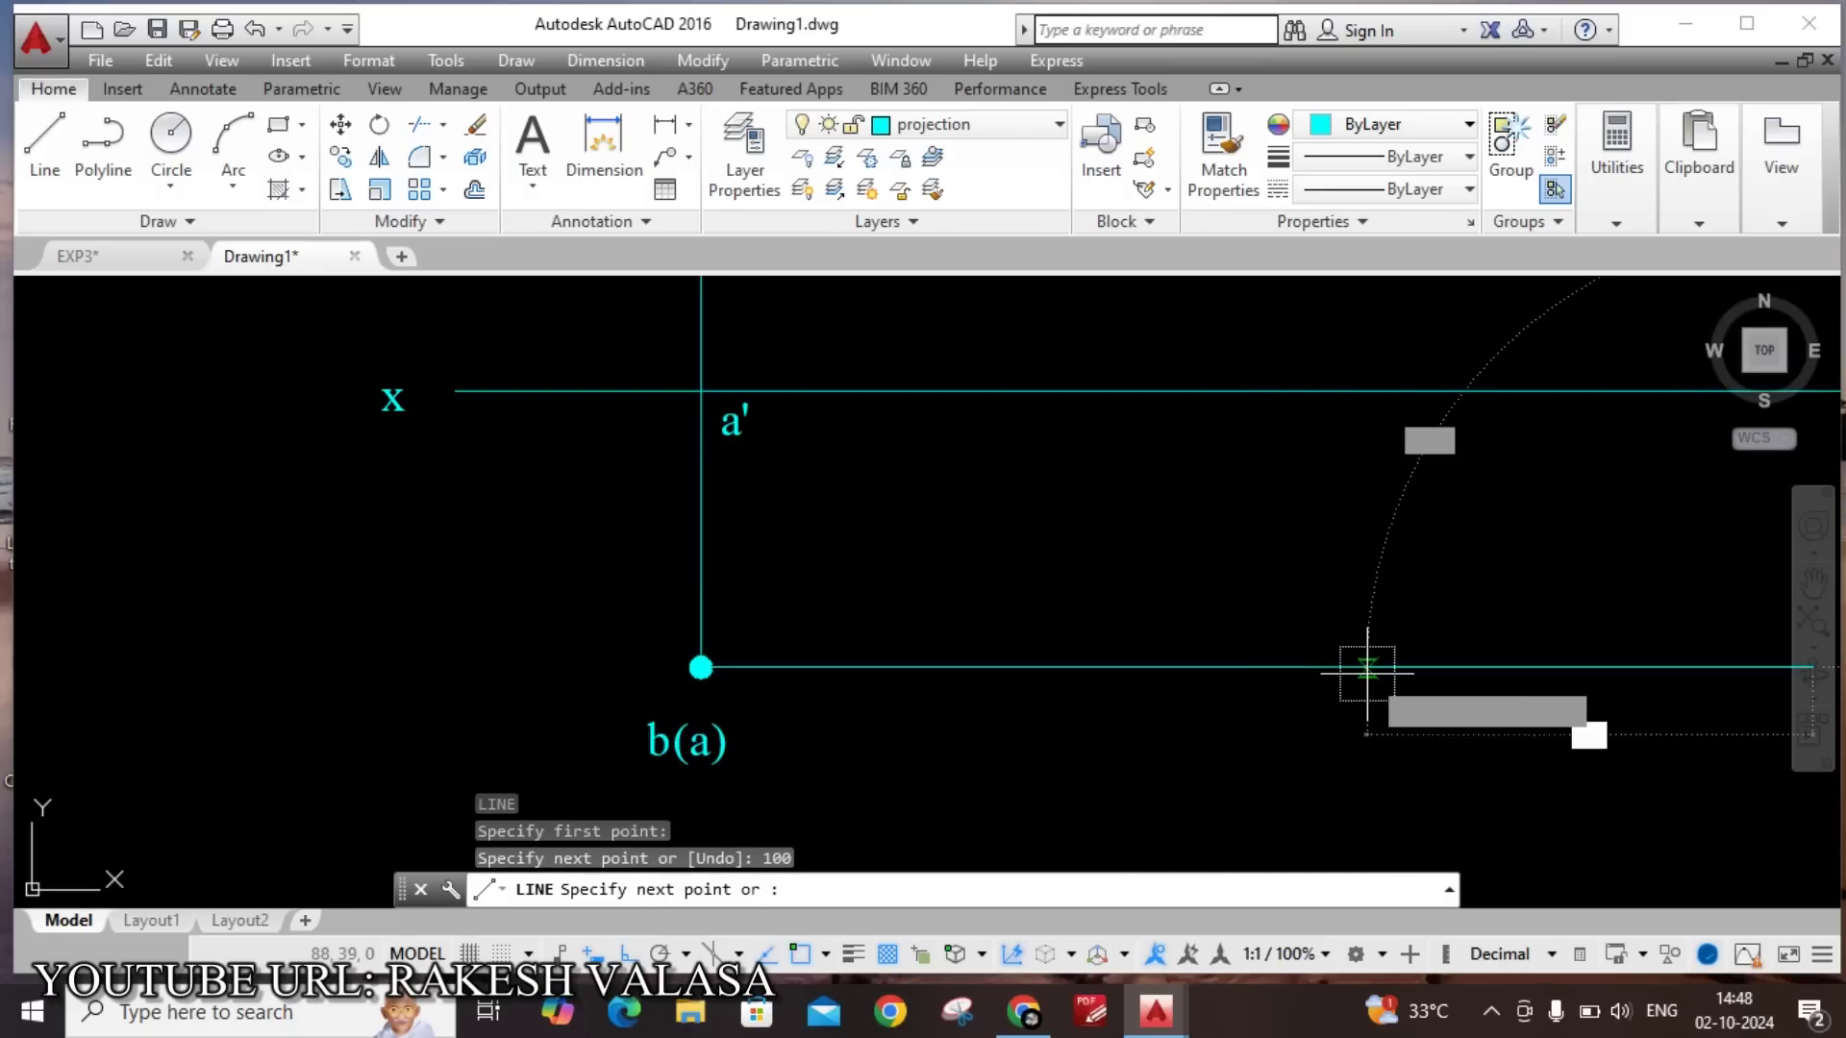
{"action": "key", "text": "Escape"}
{"action": "scroll", "coordinate": [1096, 708], "scroll_direction": "down", "scroll_amount": 4}
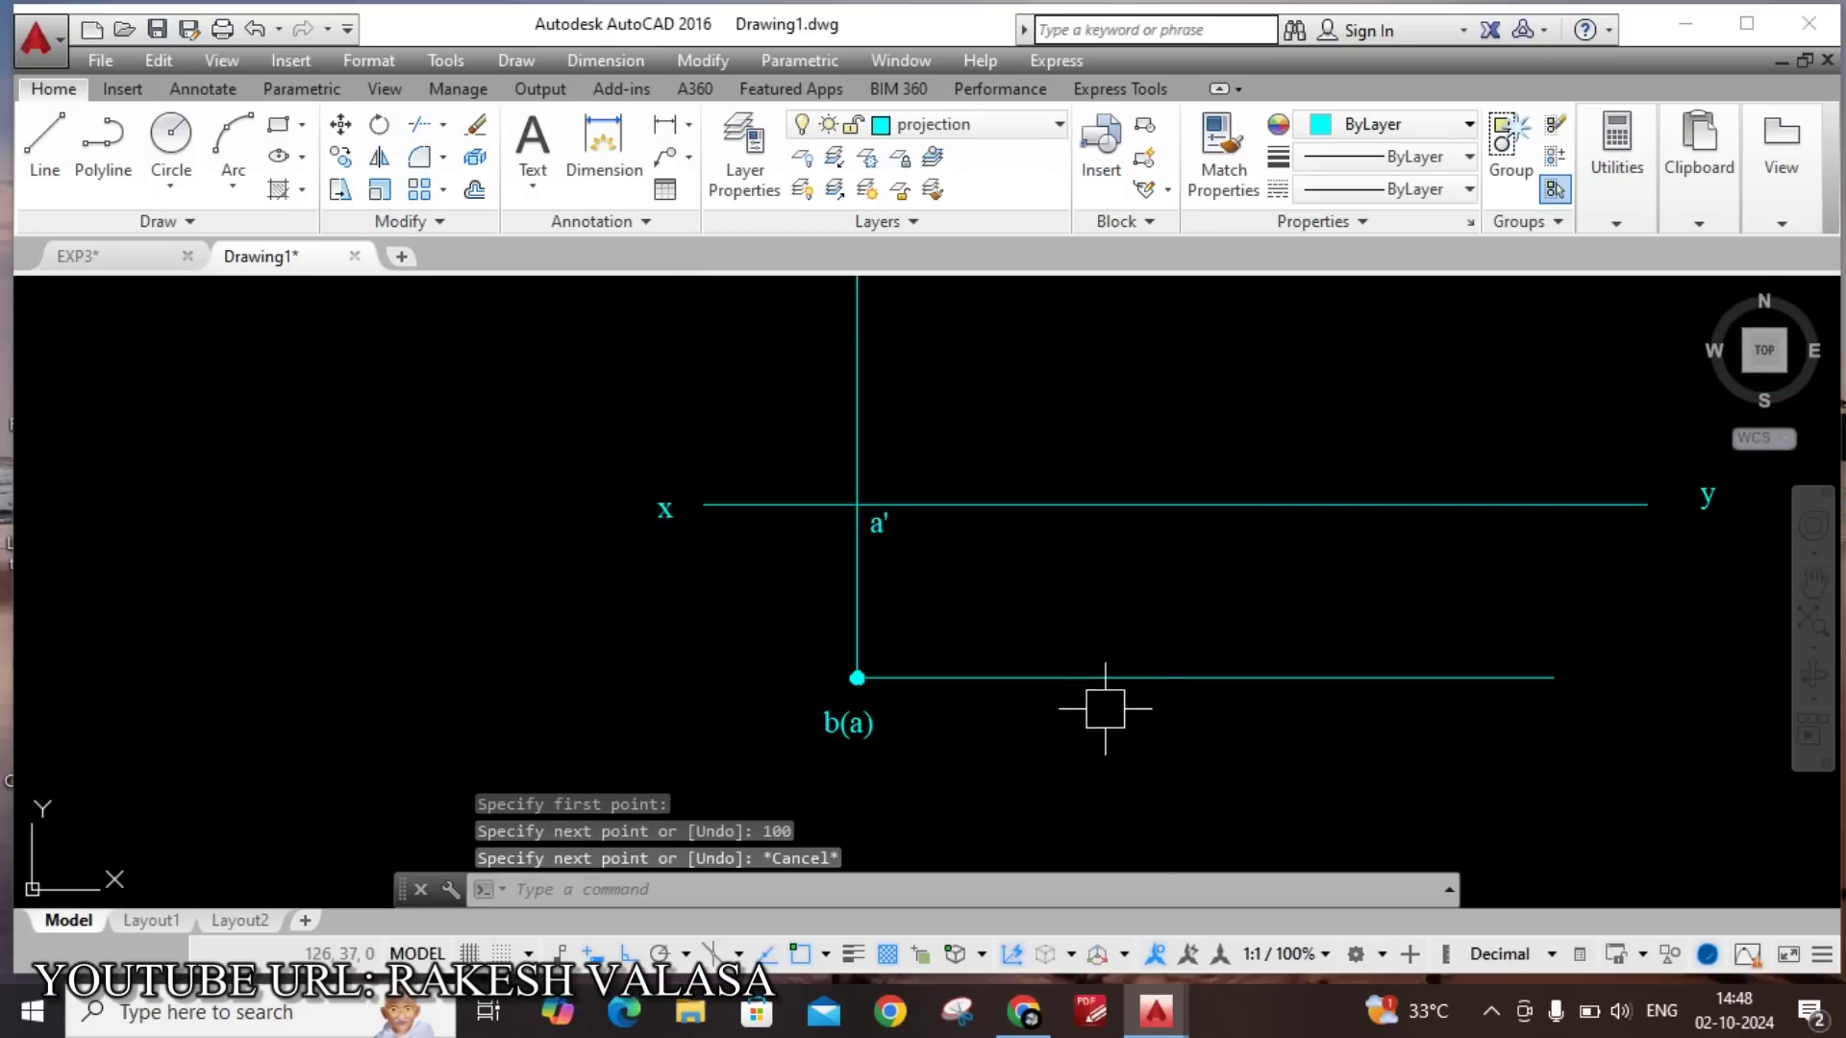
{"action": "middle_click_drag", "start_coordinate": [1313, 474], "coordinate": [1116, 725]}
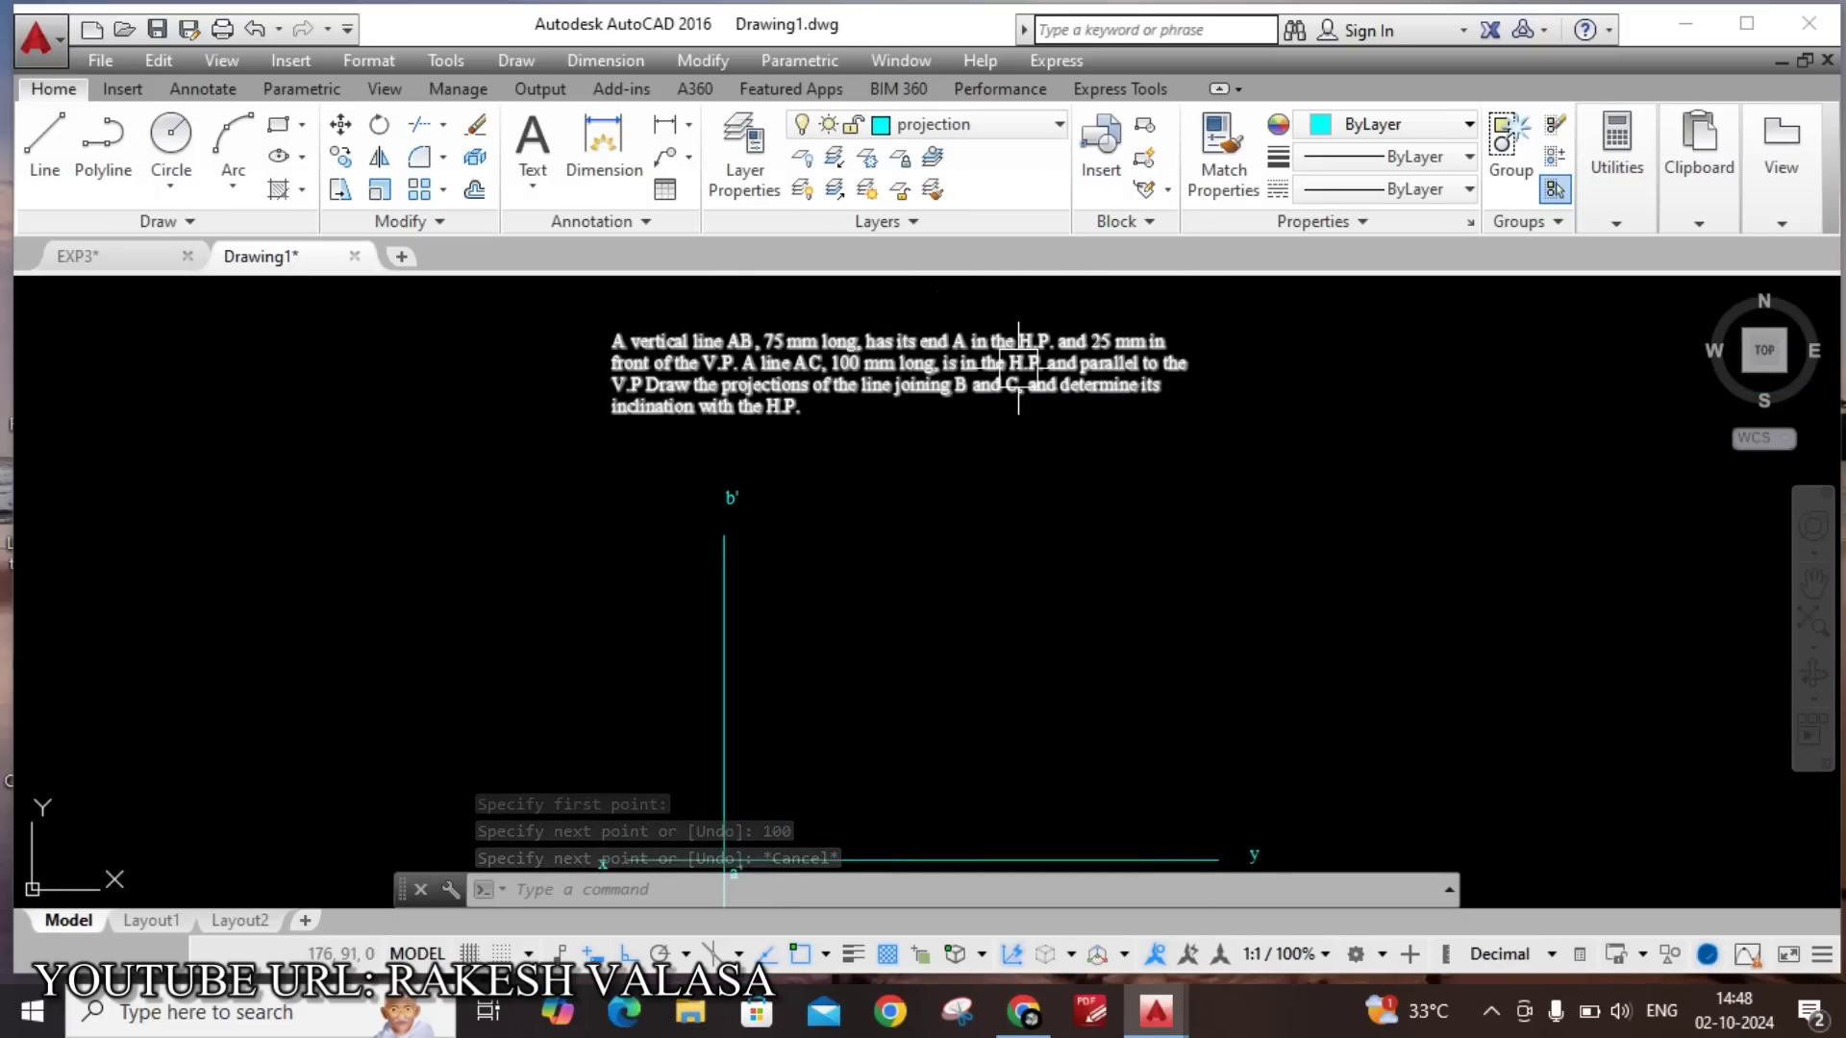
{"action": "mouse_move", "coordinate": [1116, 384]}
{"action": "middle_mouse_down"}
{"action": "mouse_move", "coordinate": [1125, 445]}
{"action": "mouse_move", "coordinate": [972, 762]}
{"action": "middle_mouse_up"}
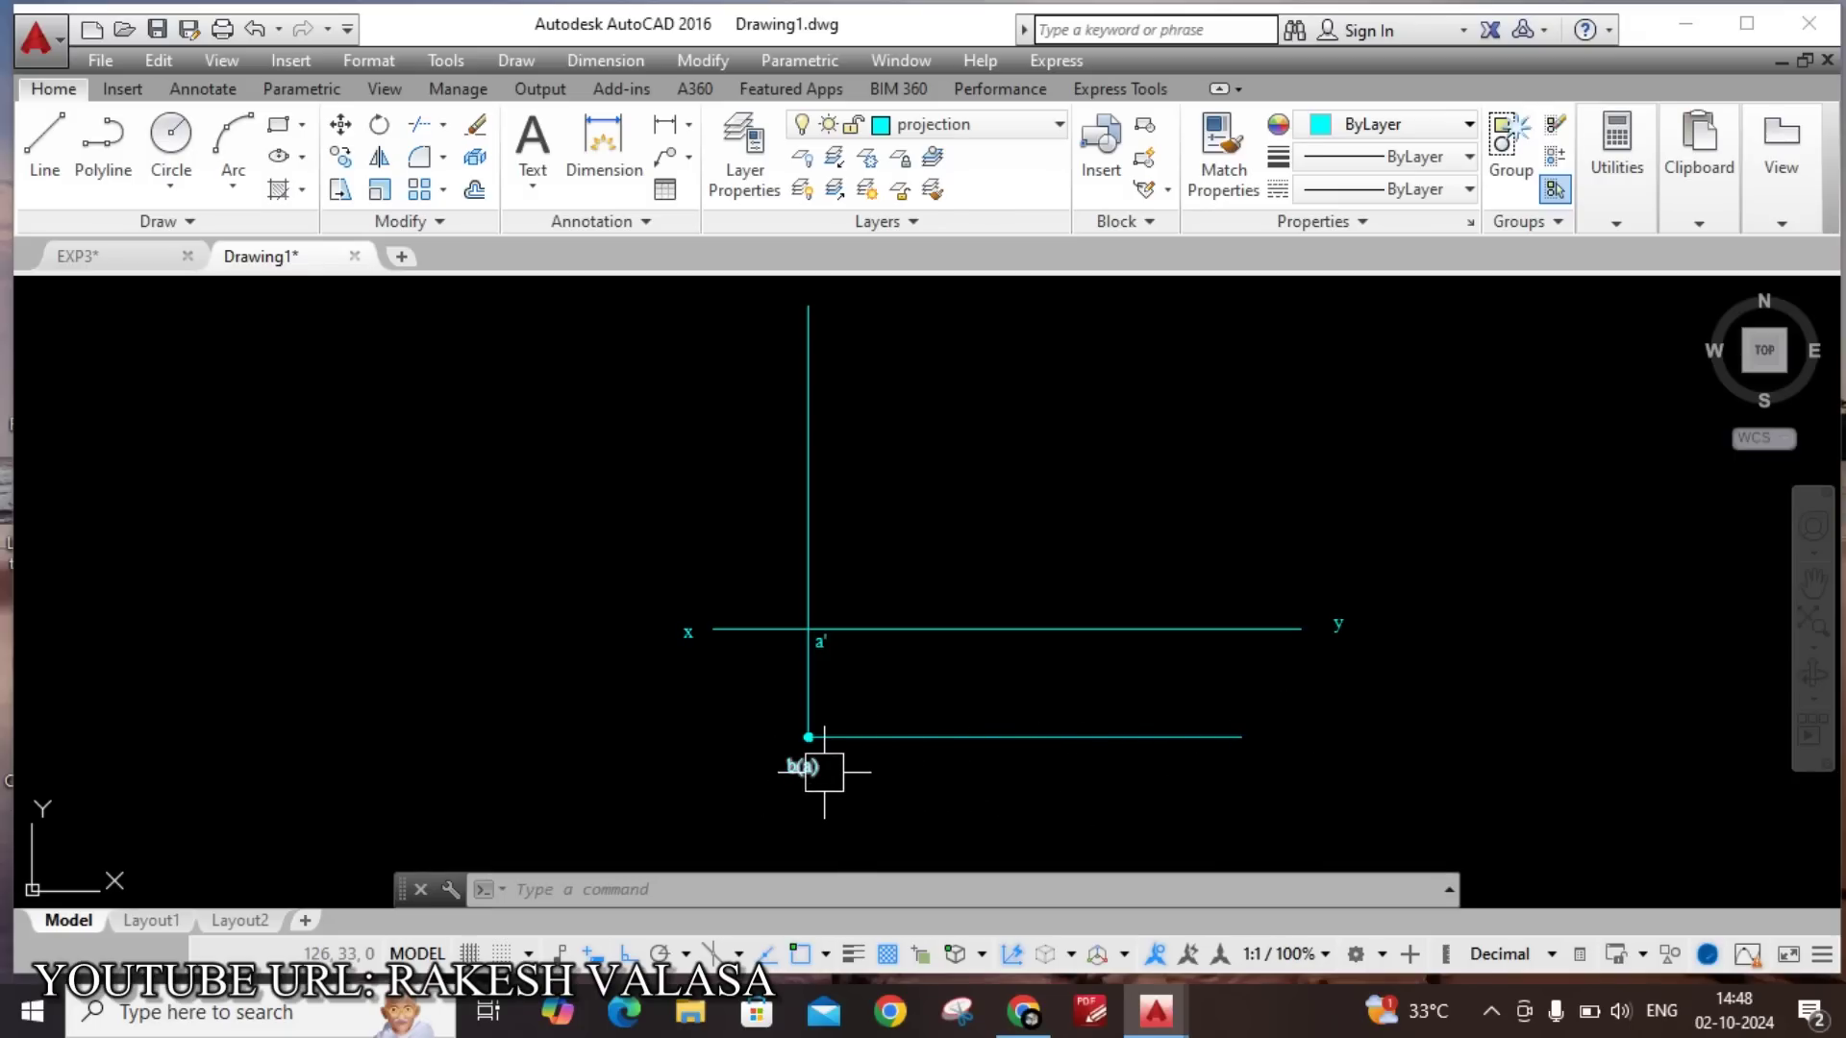
Place an MTEXT label 'c' below the right end of the top view.
{"action": "type", "text": "mt"}
{"action": "key", "text": "Return"}
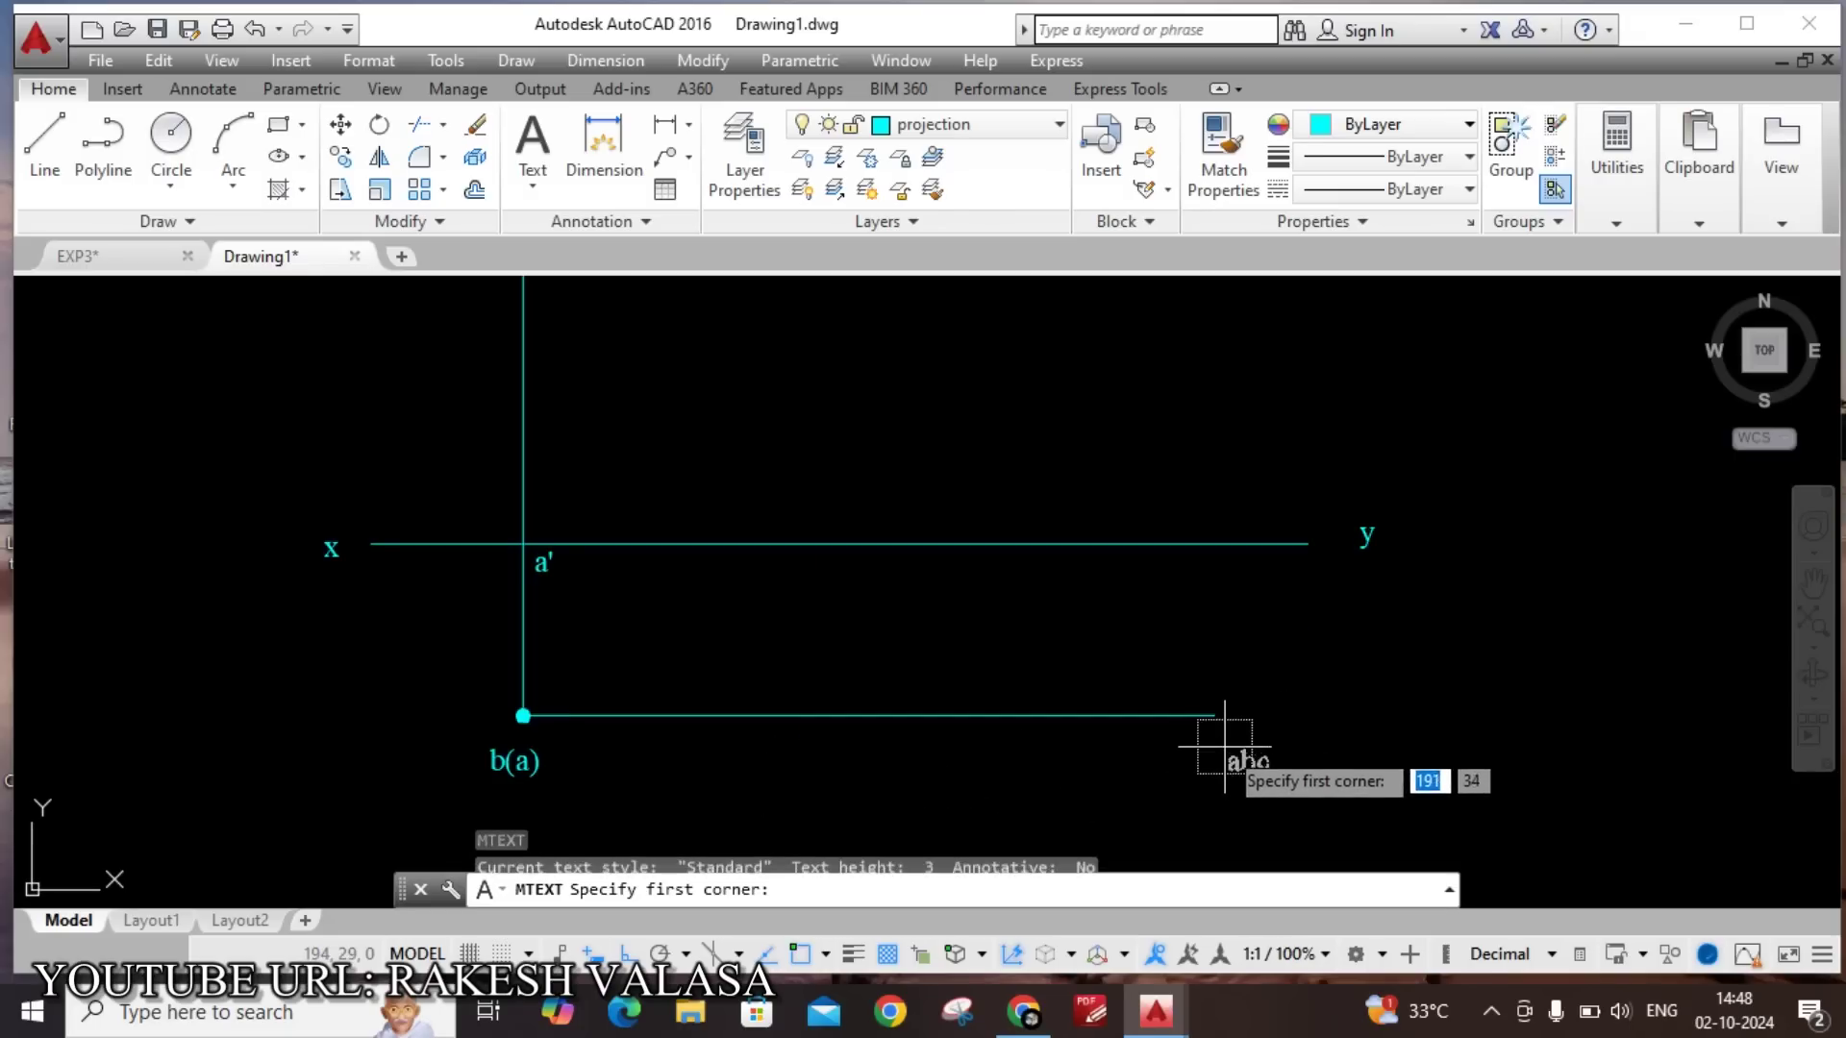
{"action": "scroll", "coordinate": [1240, 750], "scroll_direction": "up", "scroll_amount": 4}
{"action": "left_click", "coordinate": [1238, 741]}
{"action": "left_click", "coordinate": [1355, 798]}
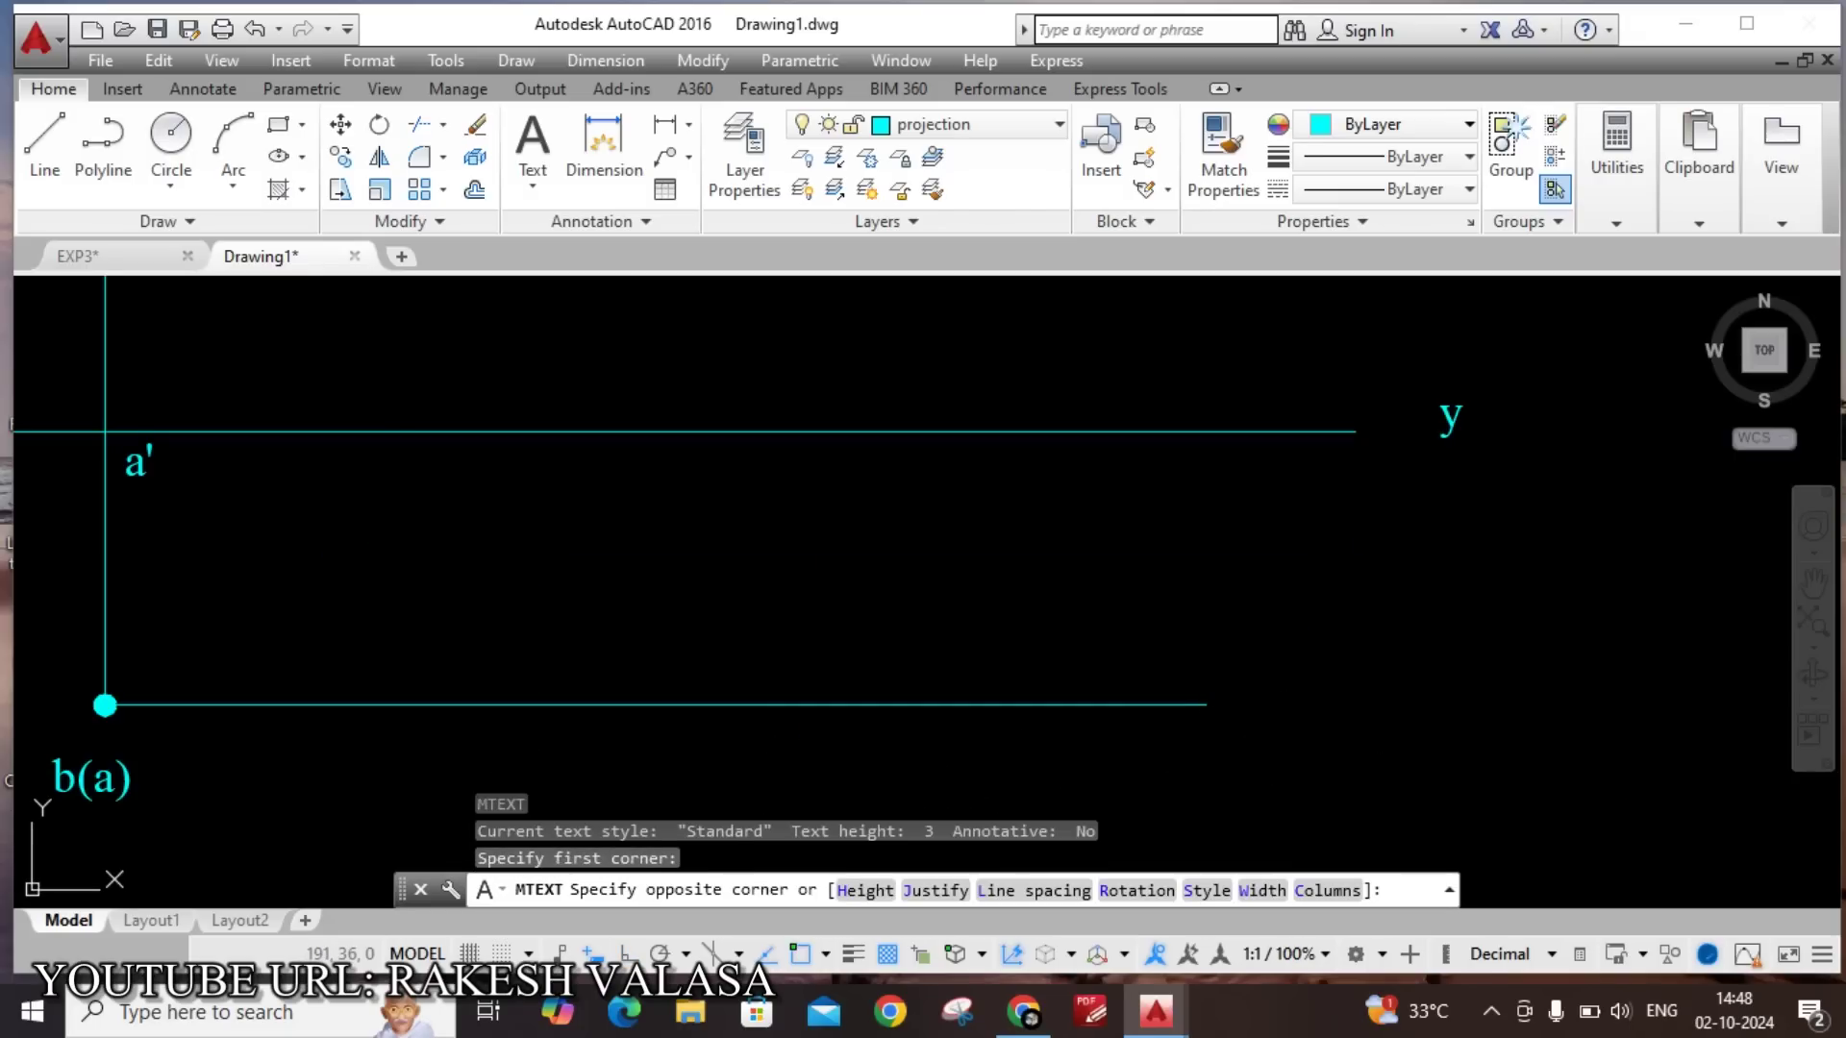
{"action": "type", "text": "c"}
{"action": "left_click", "coordinate": [1328, 698]}
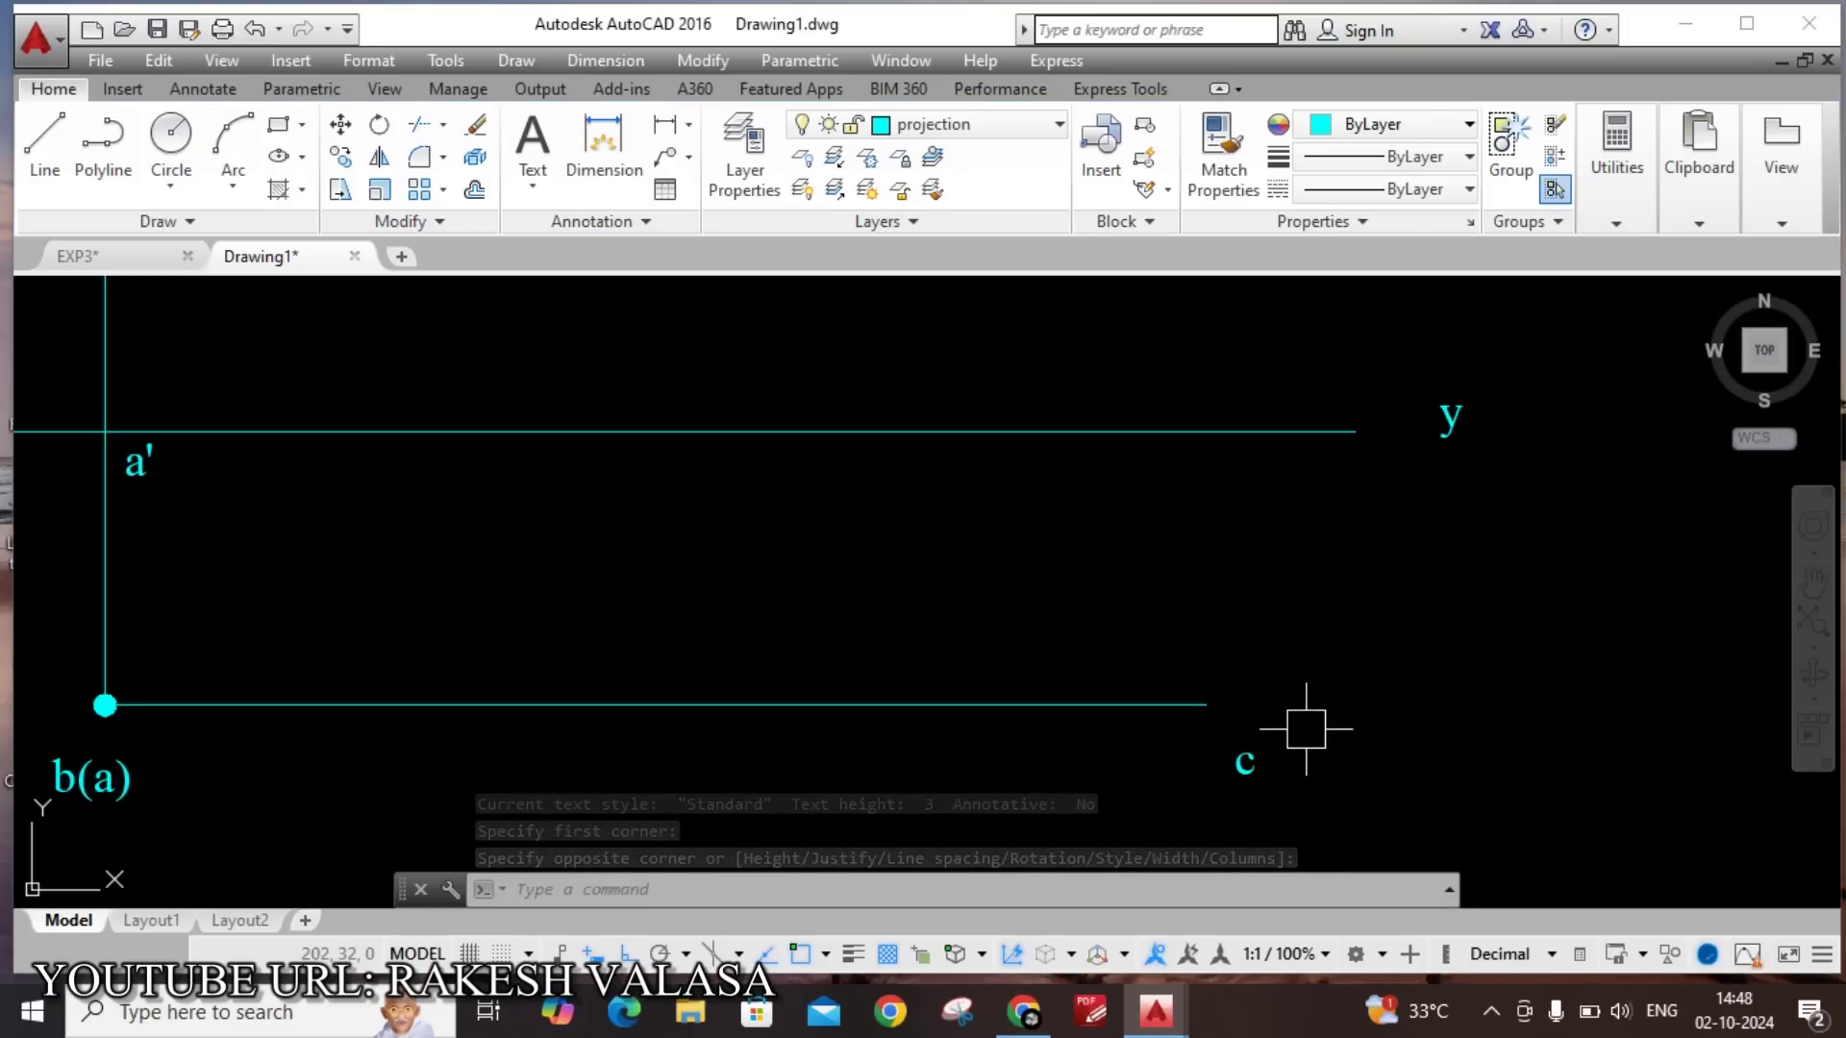
Draw a vertical projector line from point c up to the x-y line.
{"action": "type", "text": "l"}
{"action": "key", "text": "Return"}
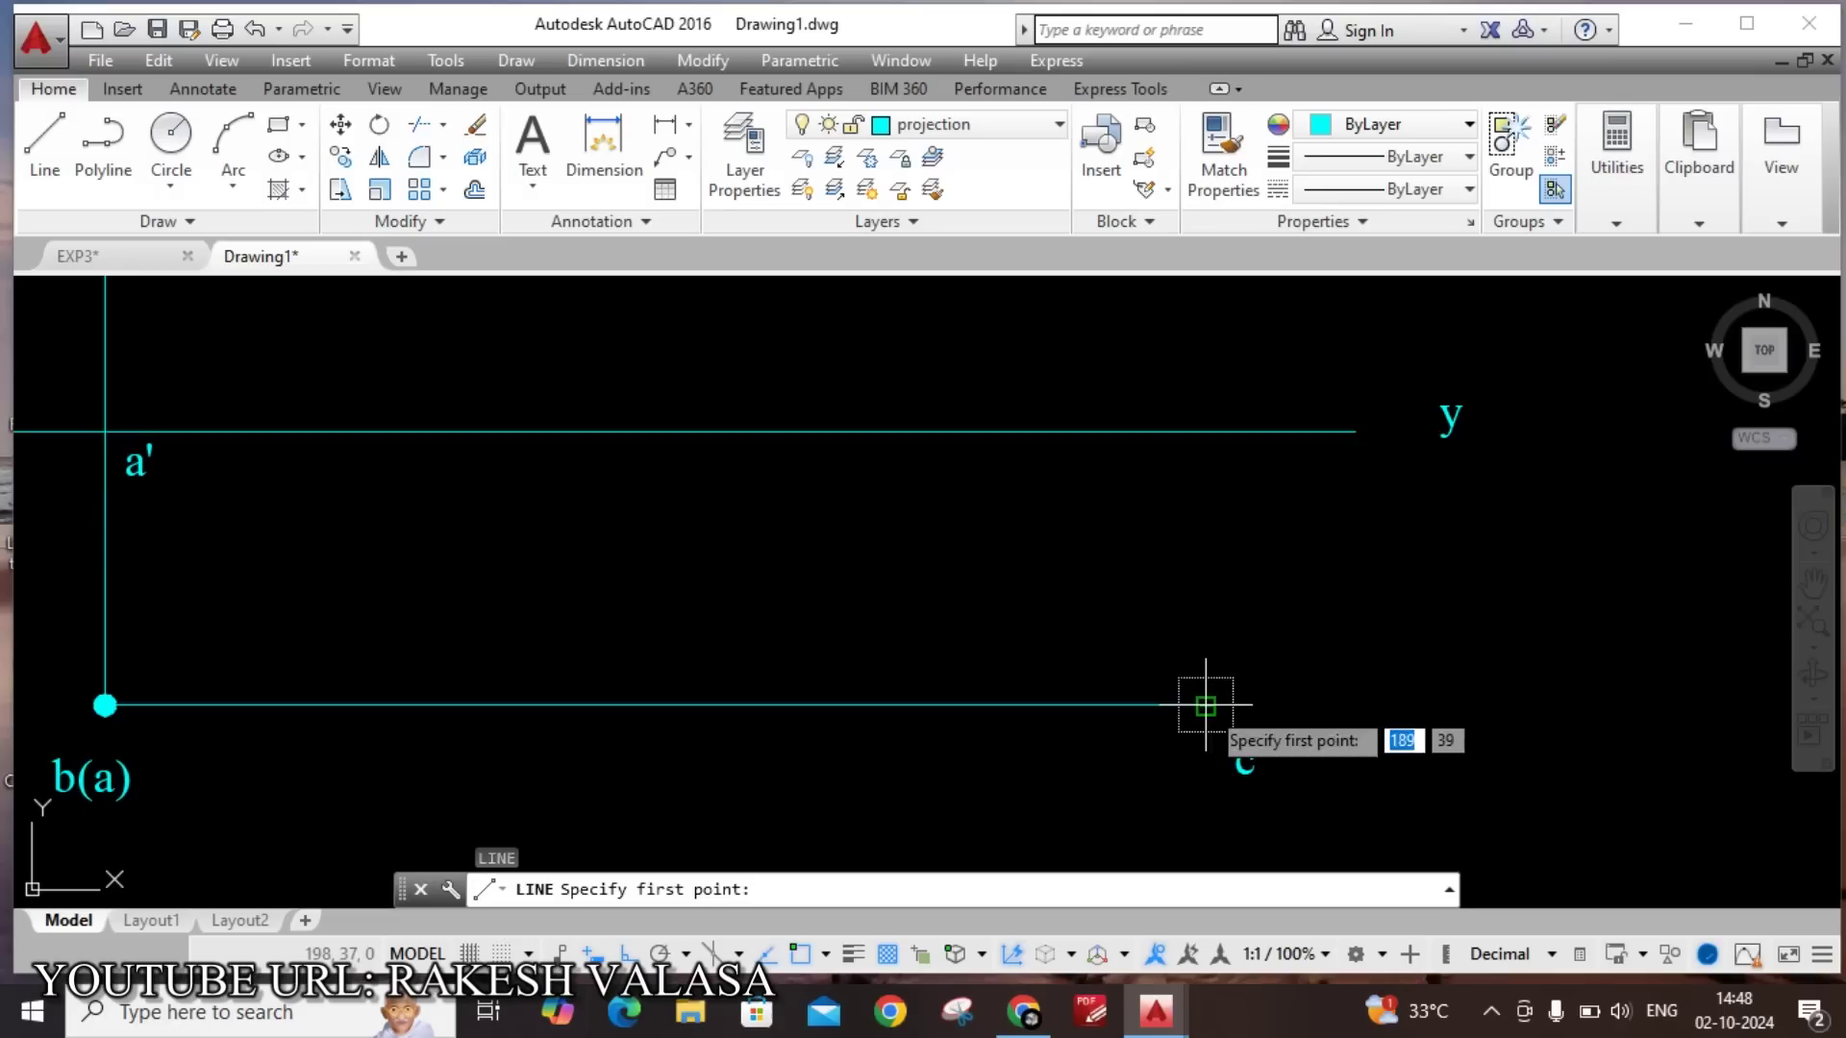
{"action": "left_click", "coordinate": [1205, 706]}
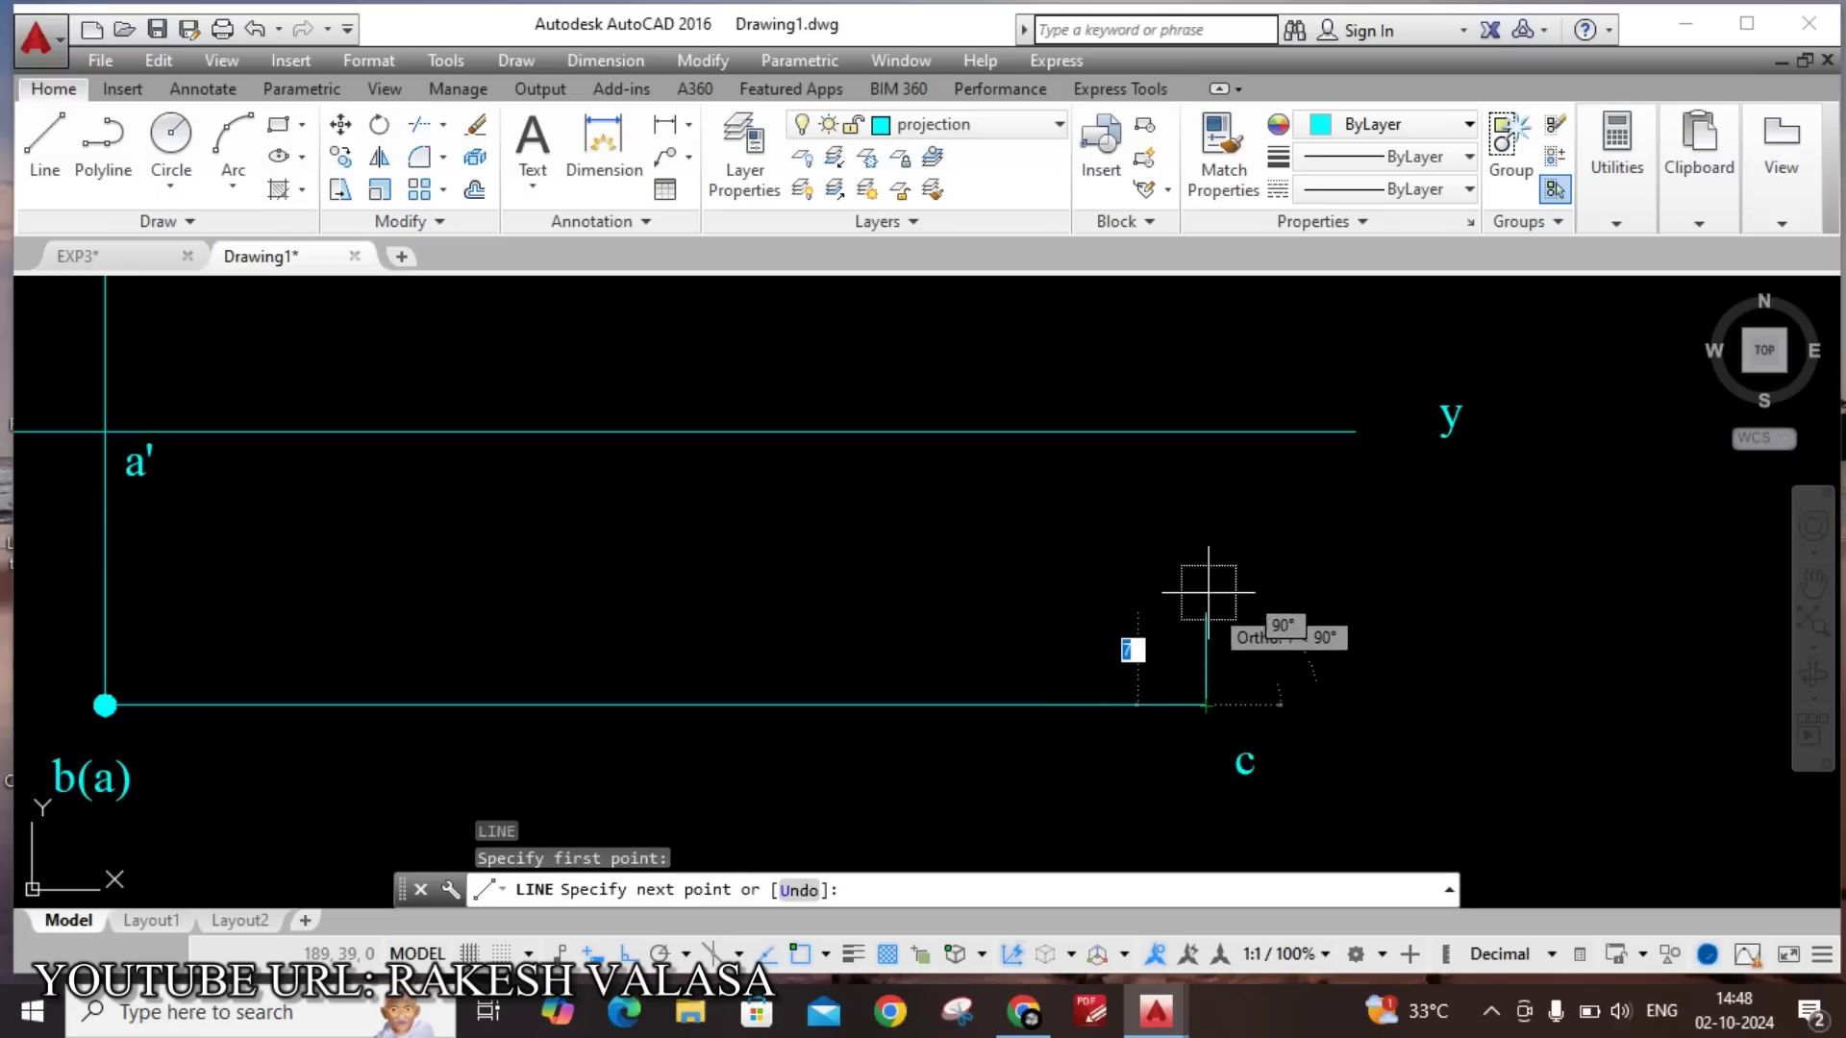
{"action": "left_click", "coordinate": [1205, 433]}
{"action": "key", "text": "Escape"}
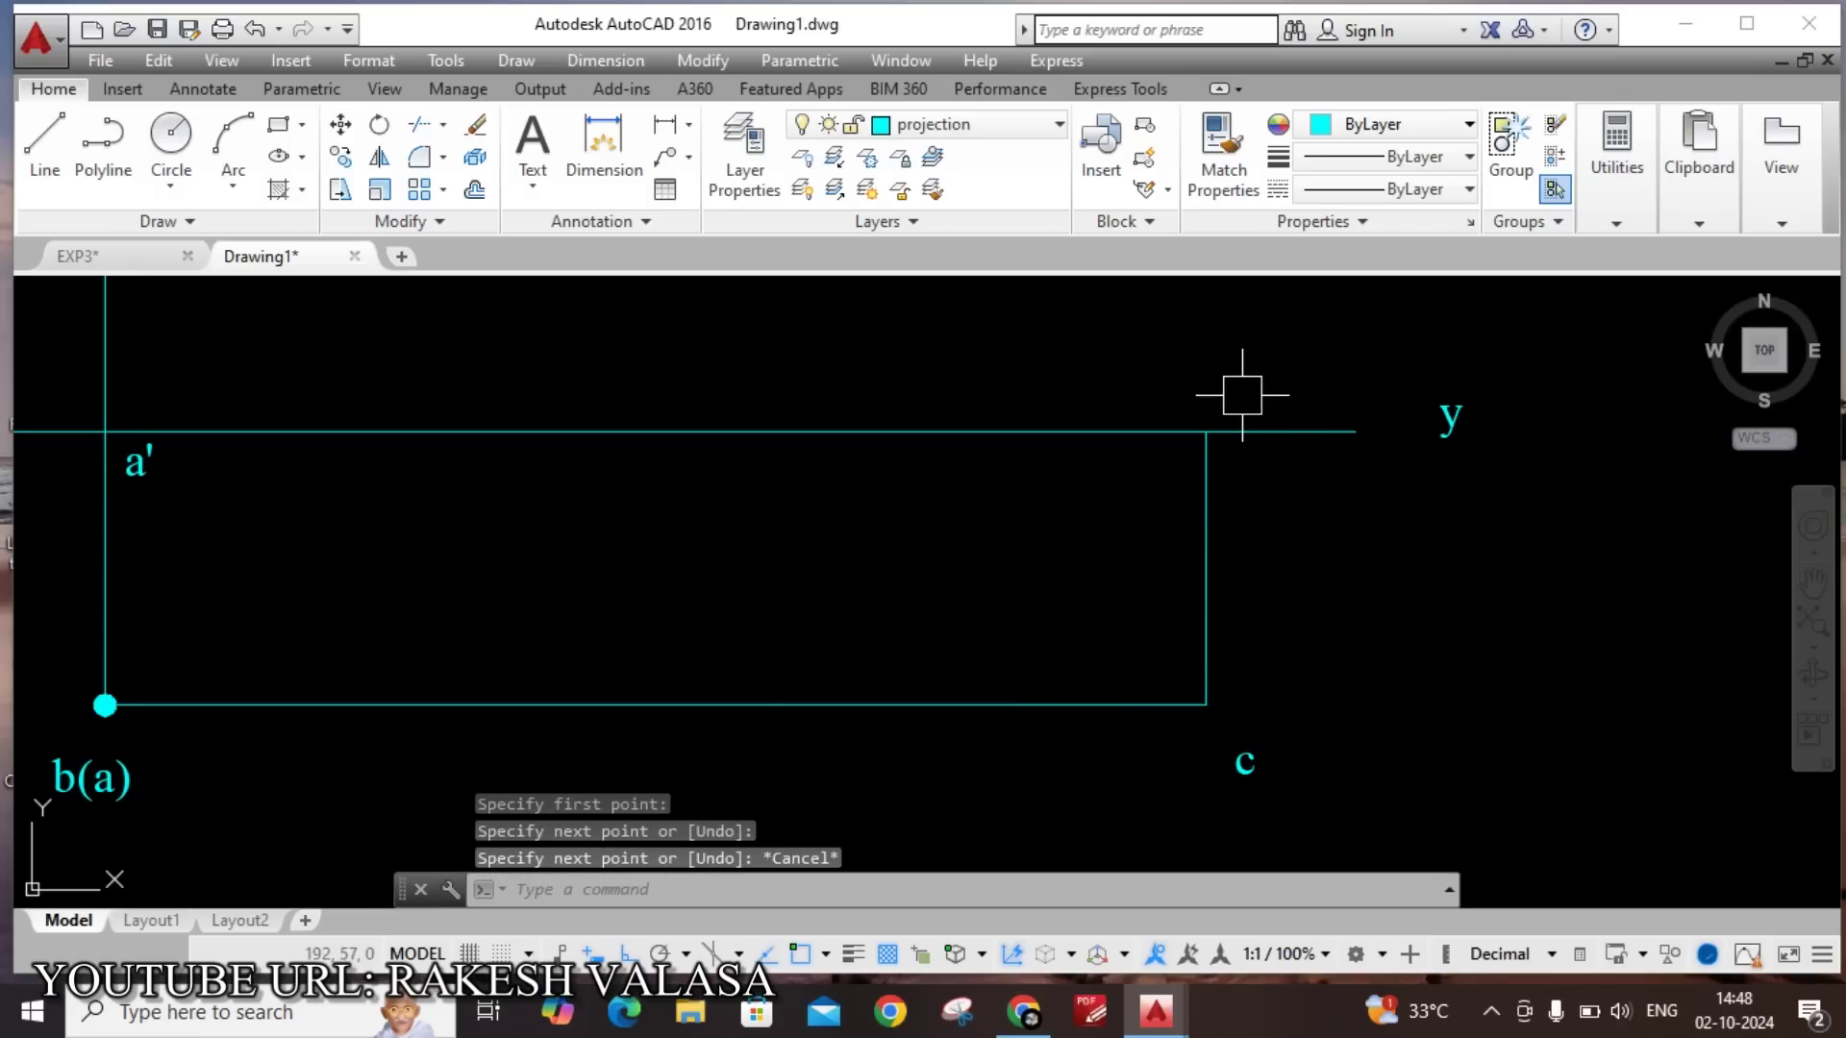
Label the projector's top point c' above the x-y line.
{"action": "left_click", "coordinate": [1240, 390]}
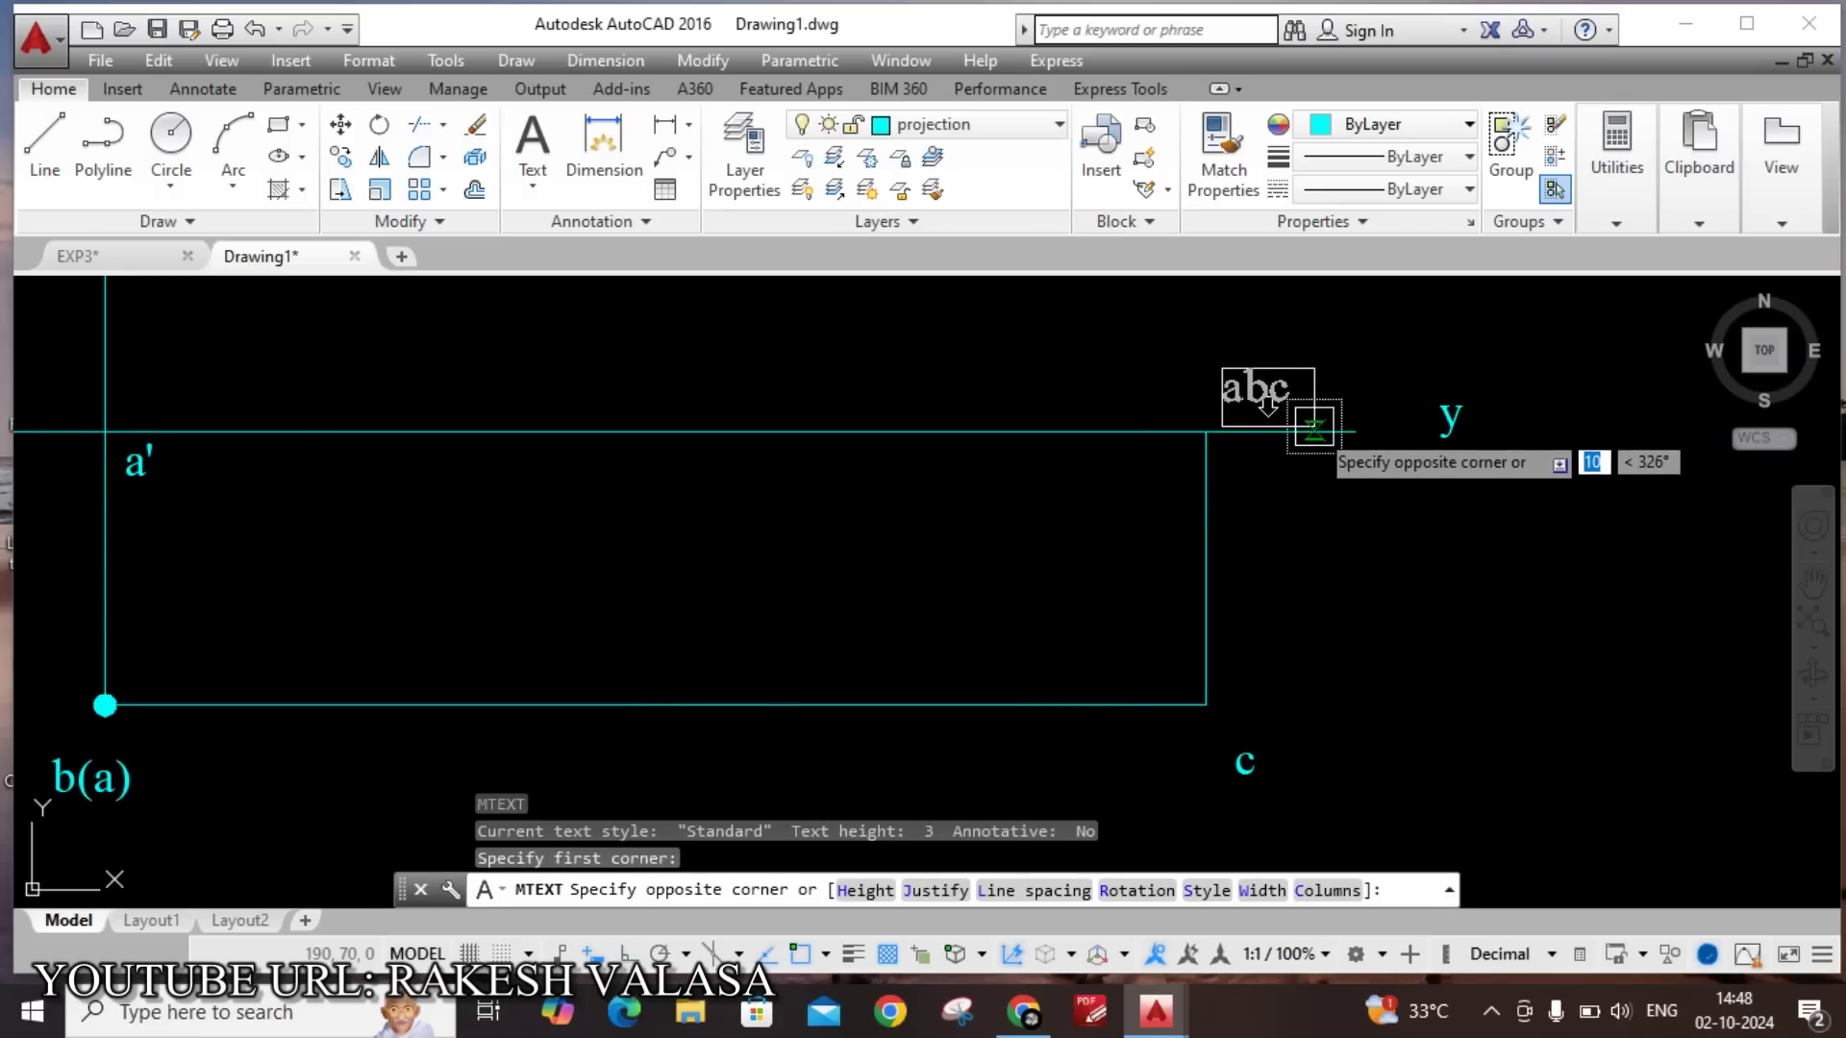
{"action": "left_click", "coordinate": [1315, 431]}
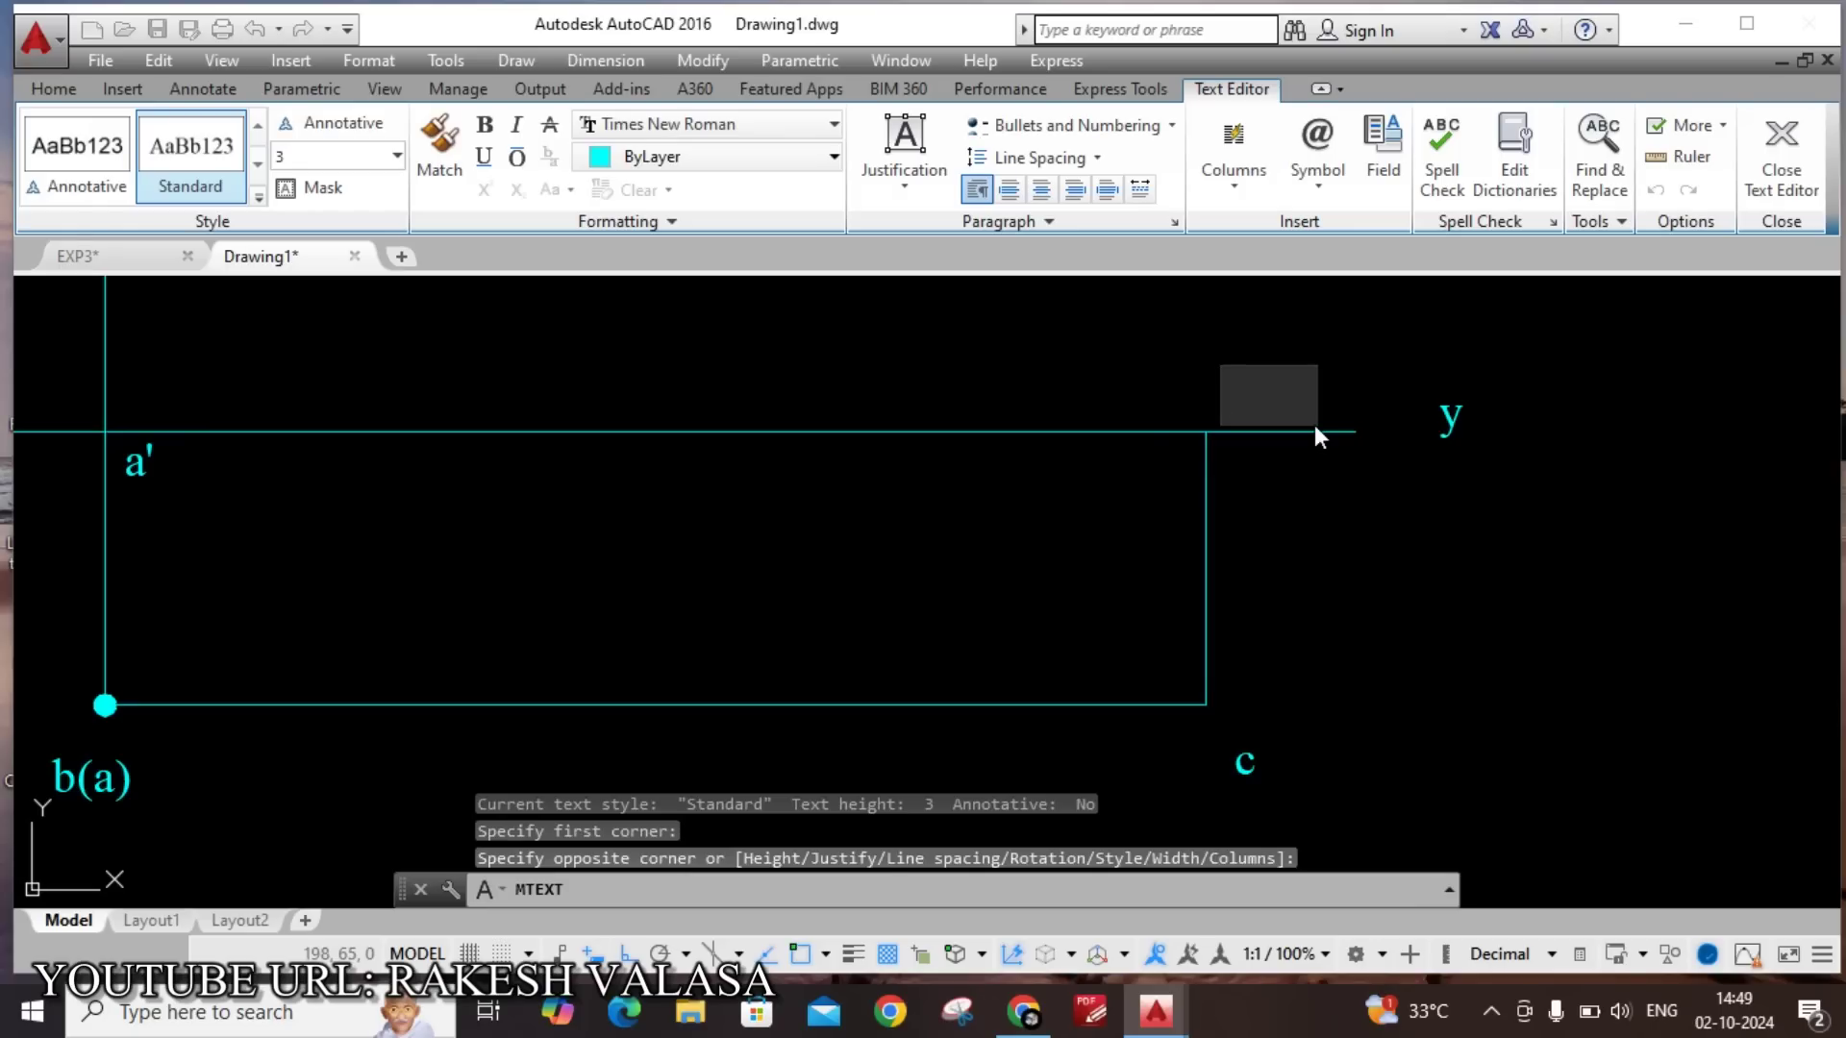
{"action": "type", "text": "c'"}
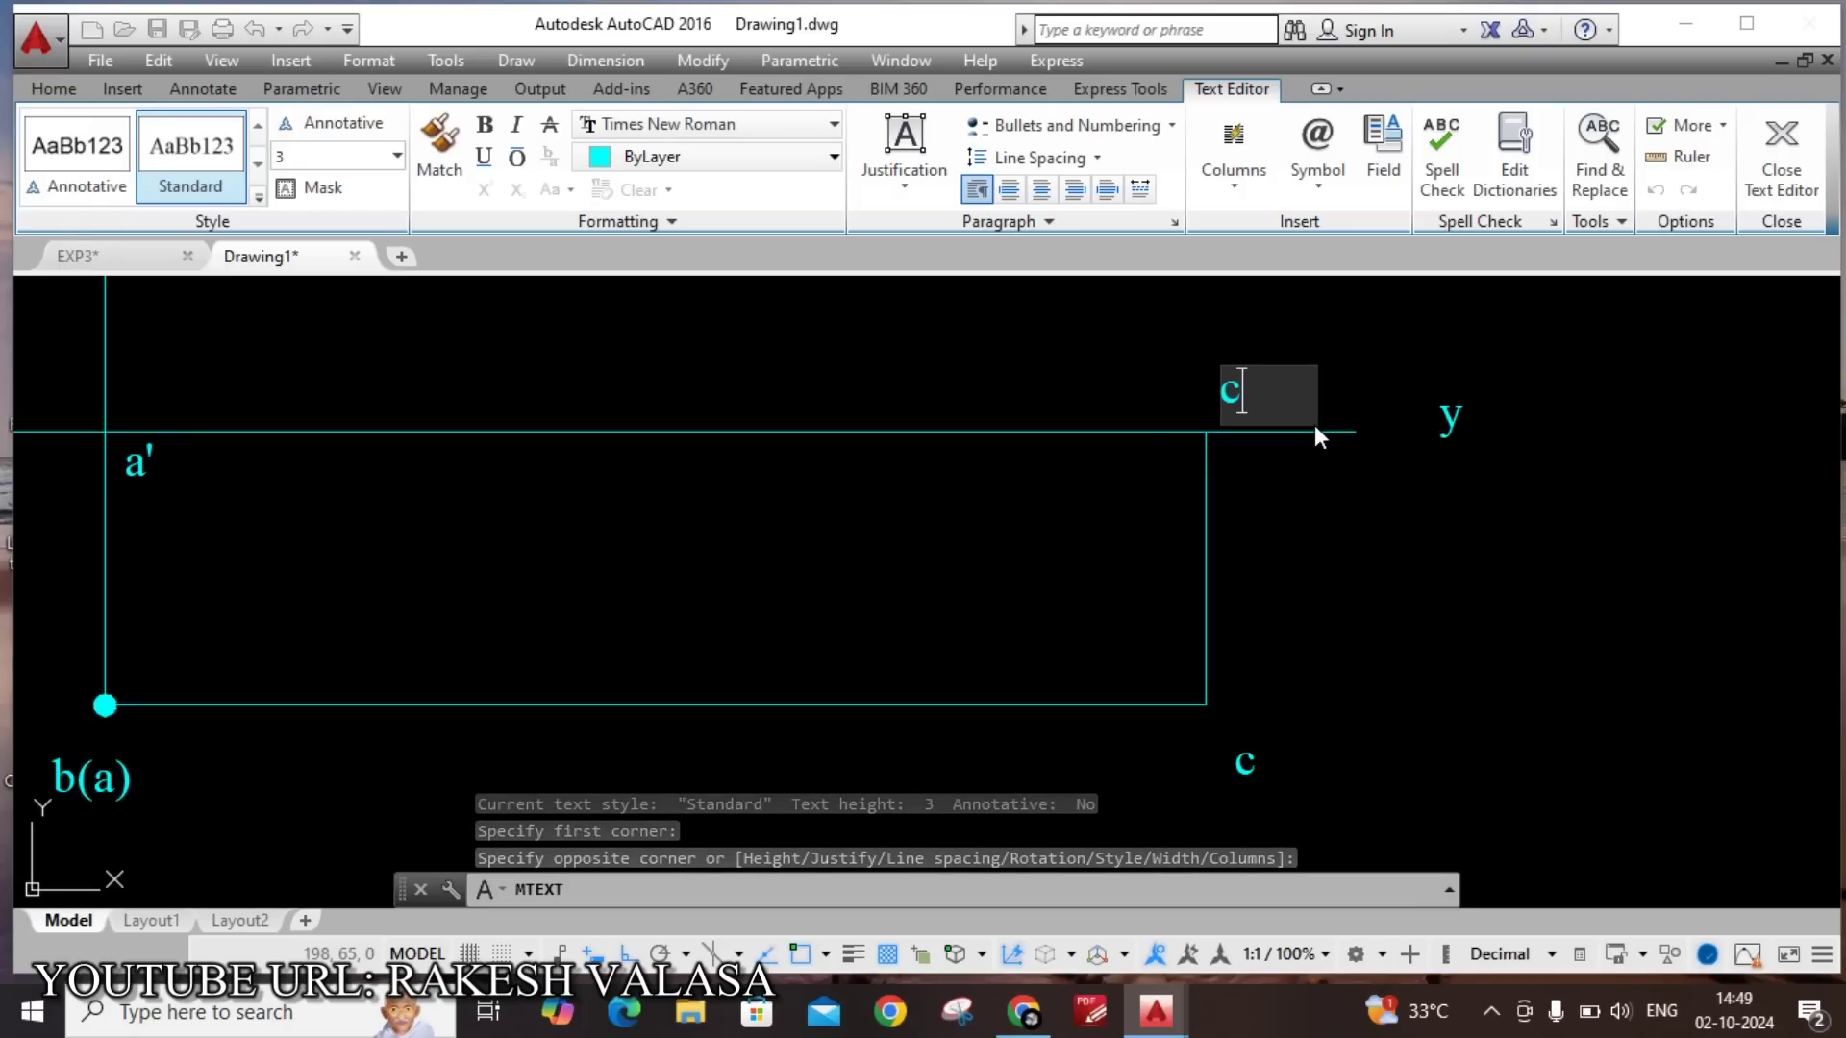
{"action": "left_click", "coordinate": [1544, 557]}
{"action": "scroll", "coordinate": [1442, 615], "scroll_direction": "down", "scroll_amount": 5}
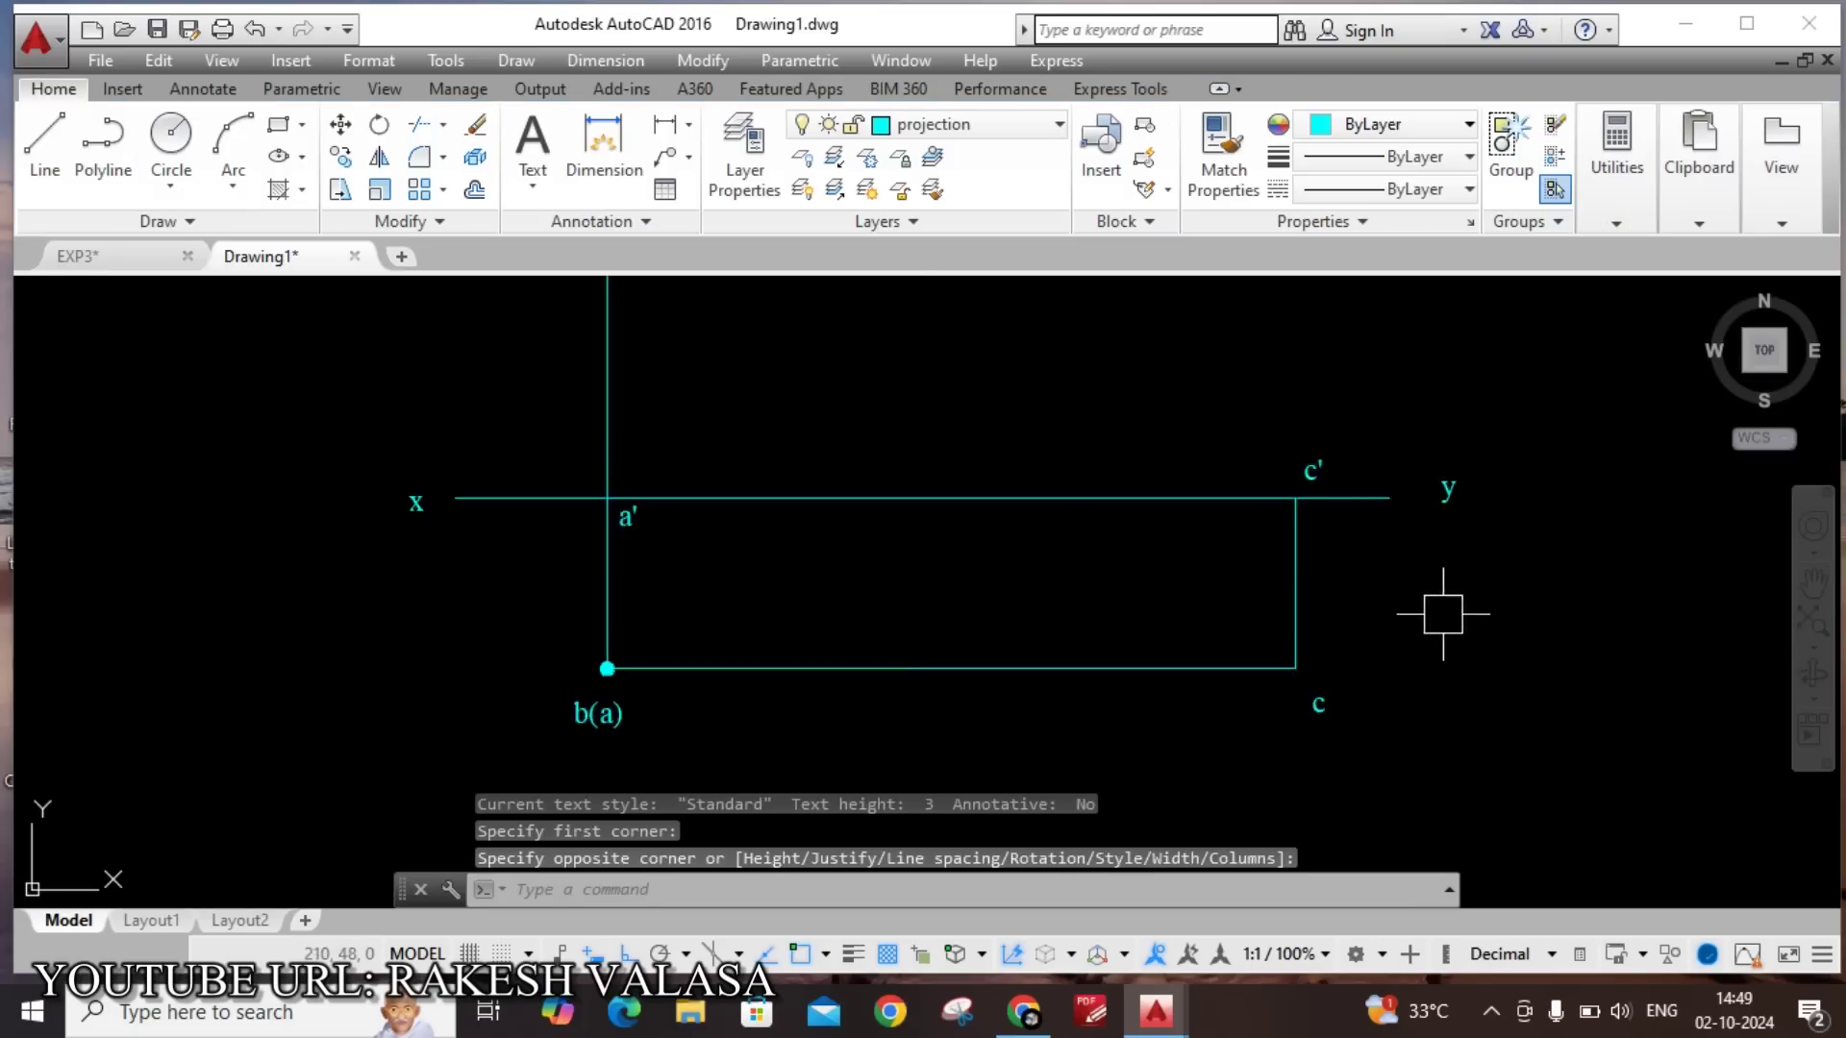
Draw line b'c' from point c' to point b' as the inclined front view.
{"action": "scroll", "coordinate": [1244, 561], "scroll_direction": "up", "scroll_amount": 8}
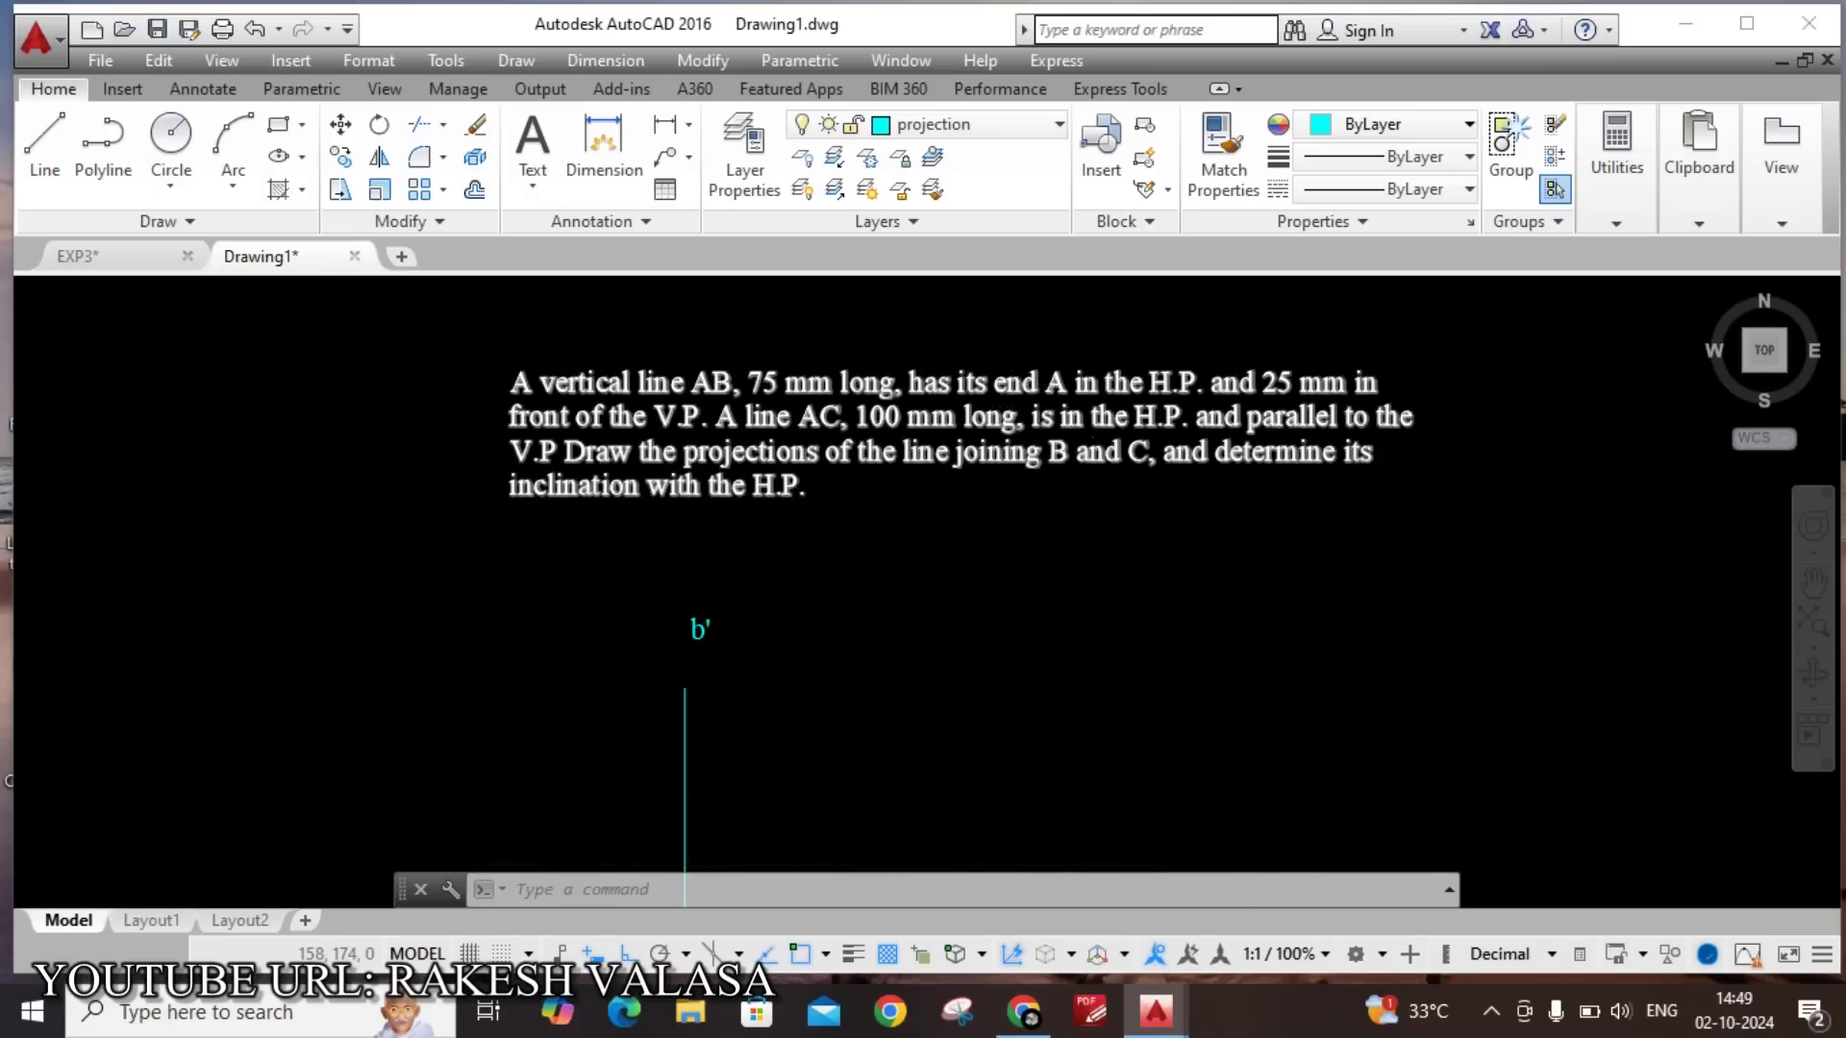
{"action": "scroll", "coordinate": [1067, 490], "scroll_direction": "down", "scroll_amount": 4}
{"action": "scroll", "coordinate": [1222, 695], "scroll_direction": "up", "scroll_amount": 2}
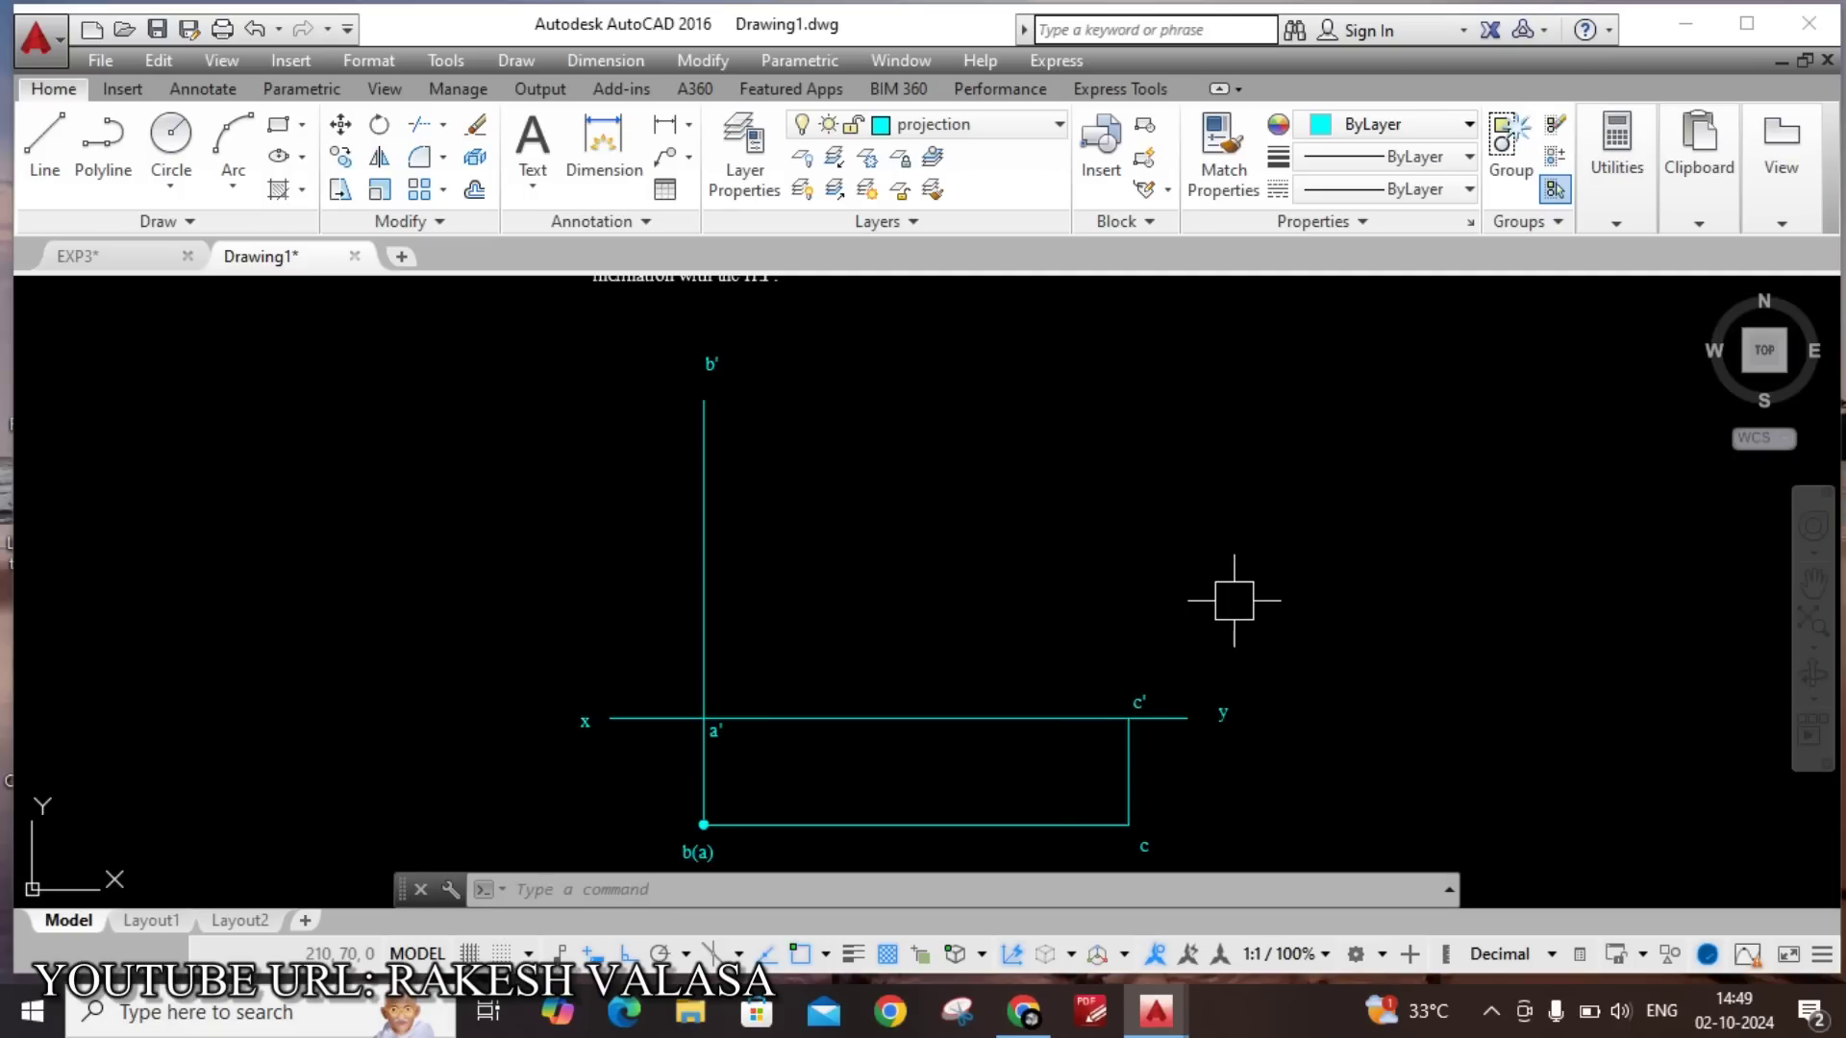
{"action": "type", "text": "l"}
{"action": "key", "text": "Return"}
{"action": "scroll", "coordinate": [1125, 713], "scroll_direction": "up", "scroll_amount": 2}
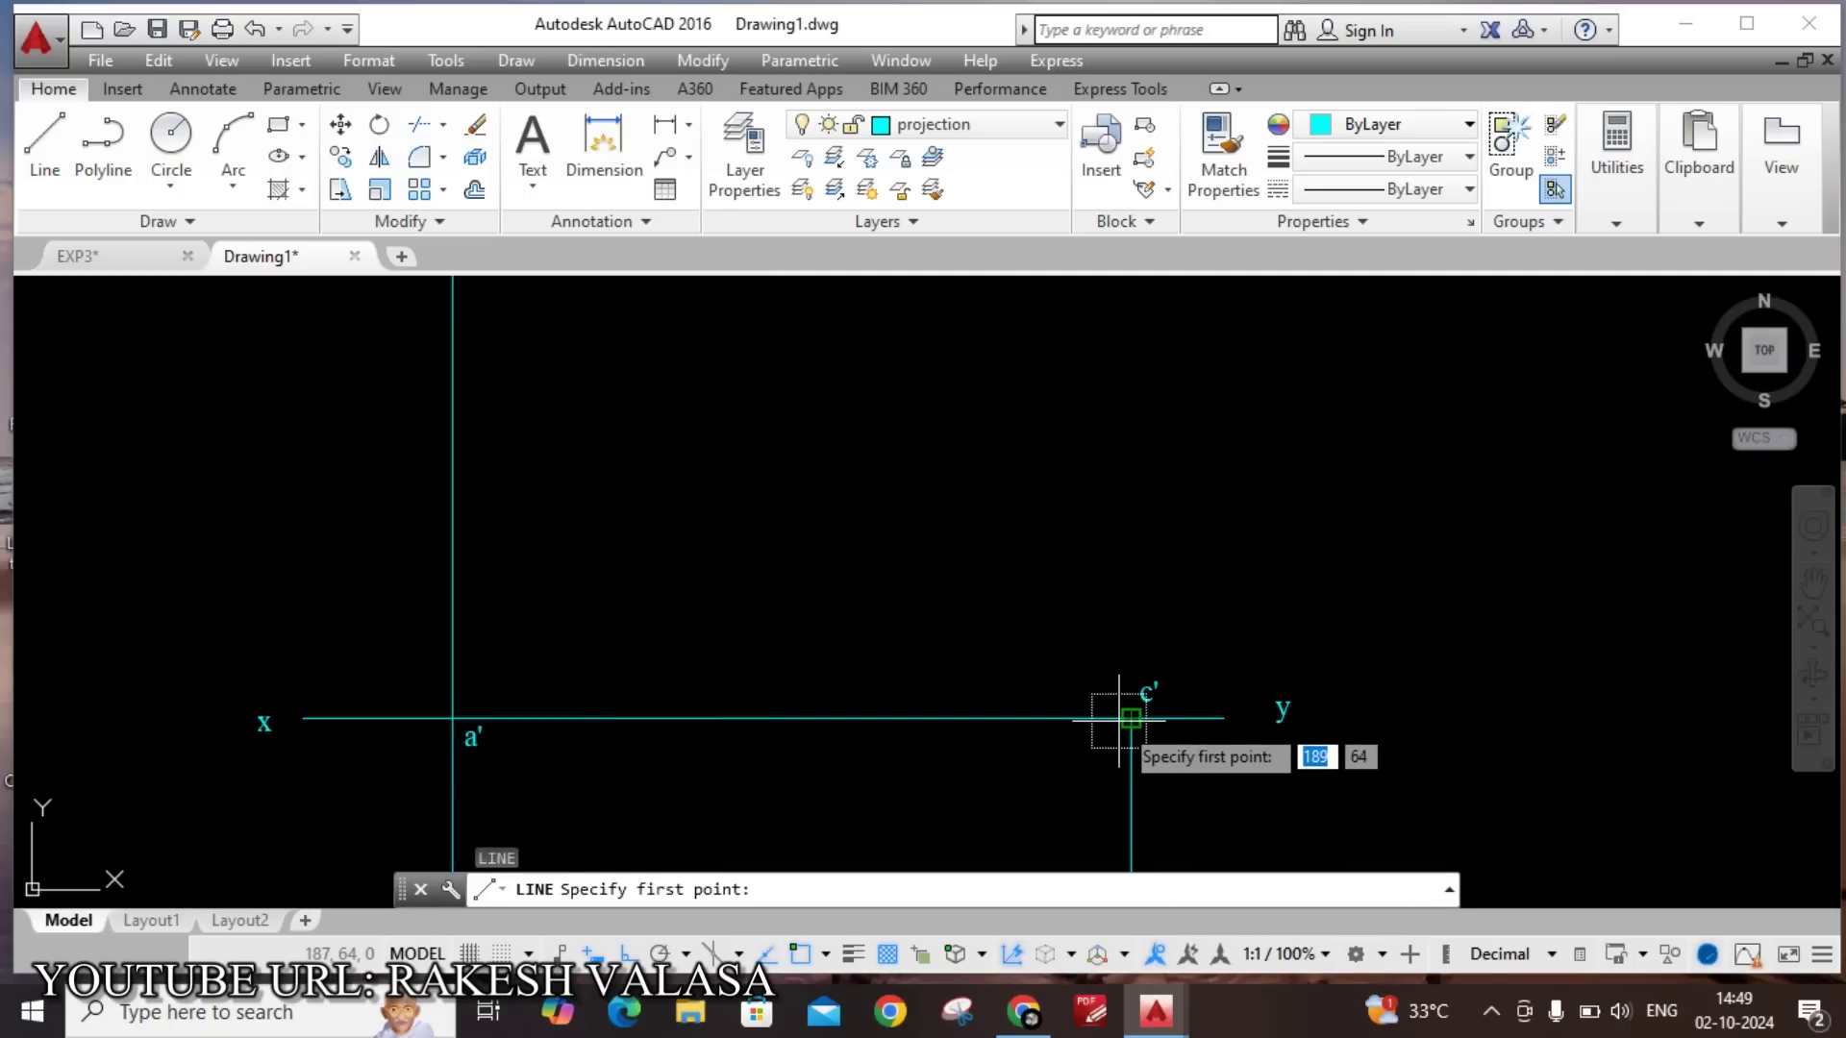
{"action": "left_click", "coordinate": [1130, 718]}
{"action": "scroll", "coordinate": [1134, 721], "scroll_direction": "down", "scroll_amount": 2}
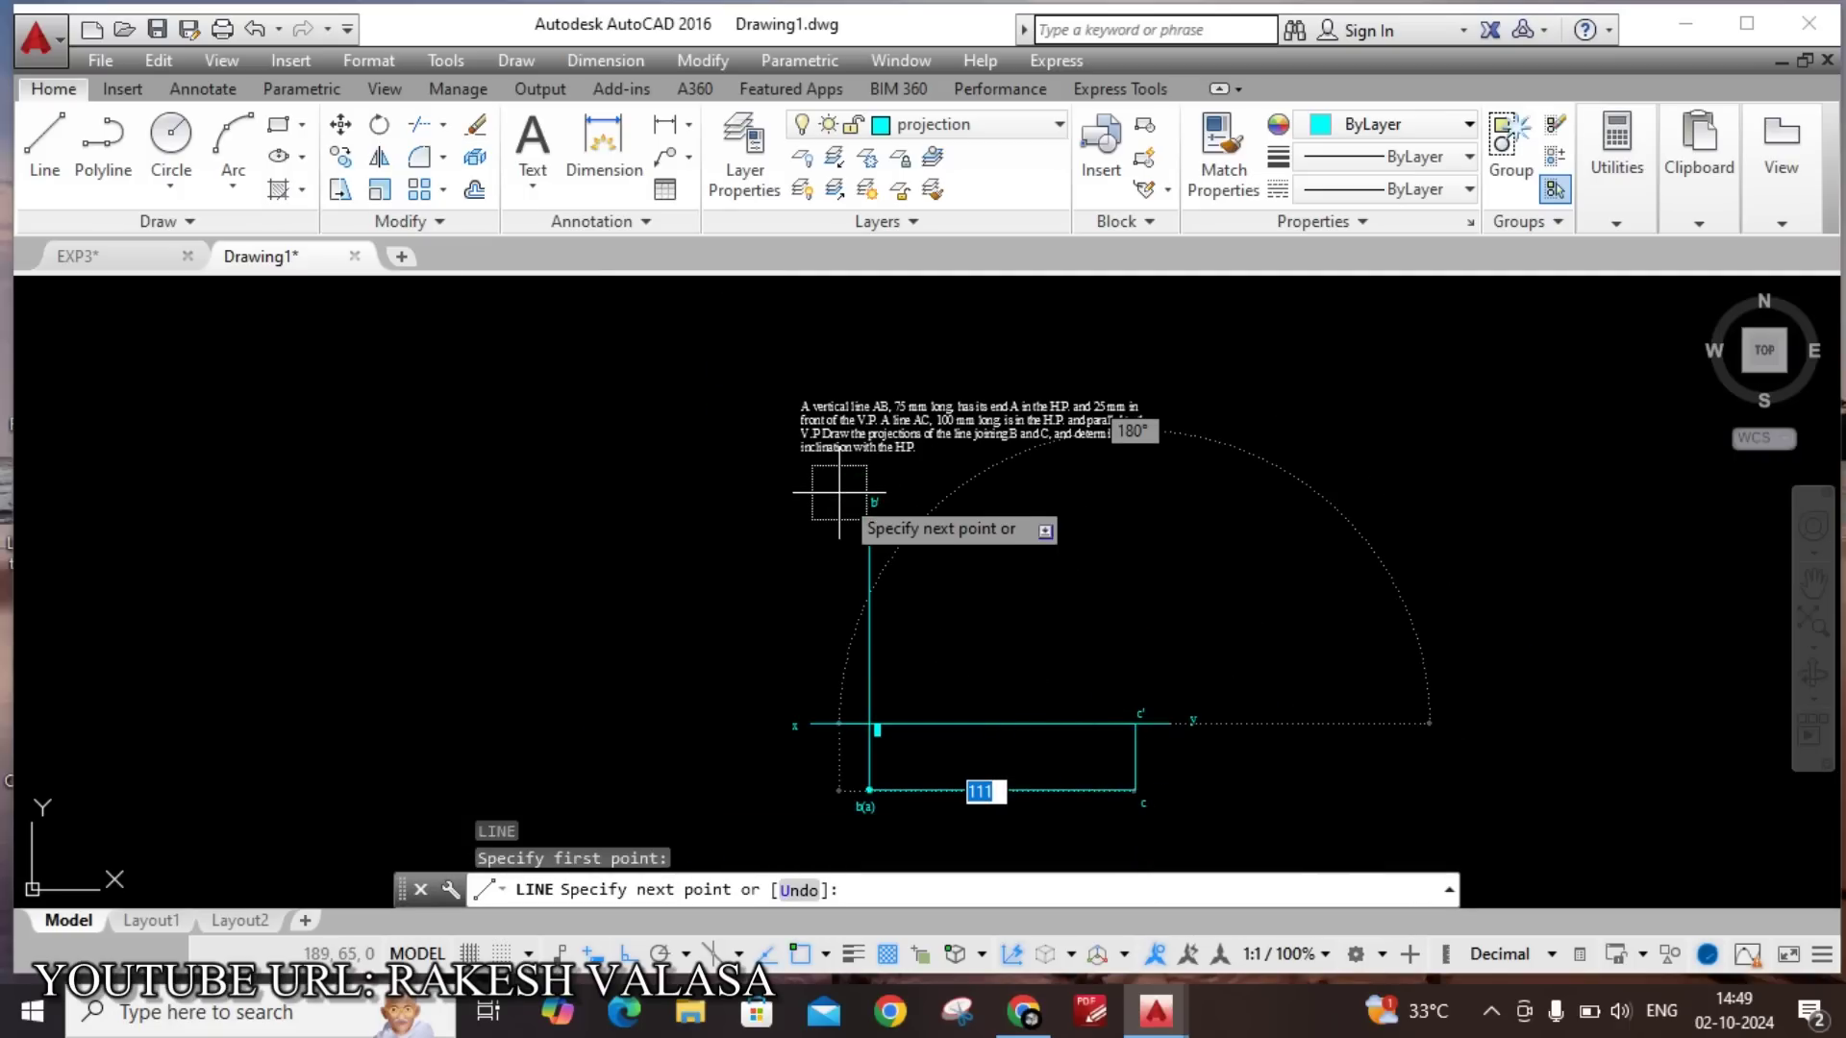
{"action": "left_click", "coordinate": [873, 525]}
{"action": "key", "text": "Escape"}
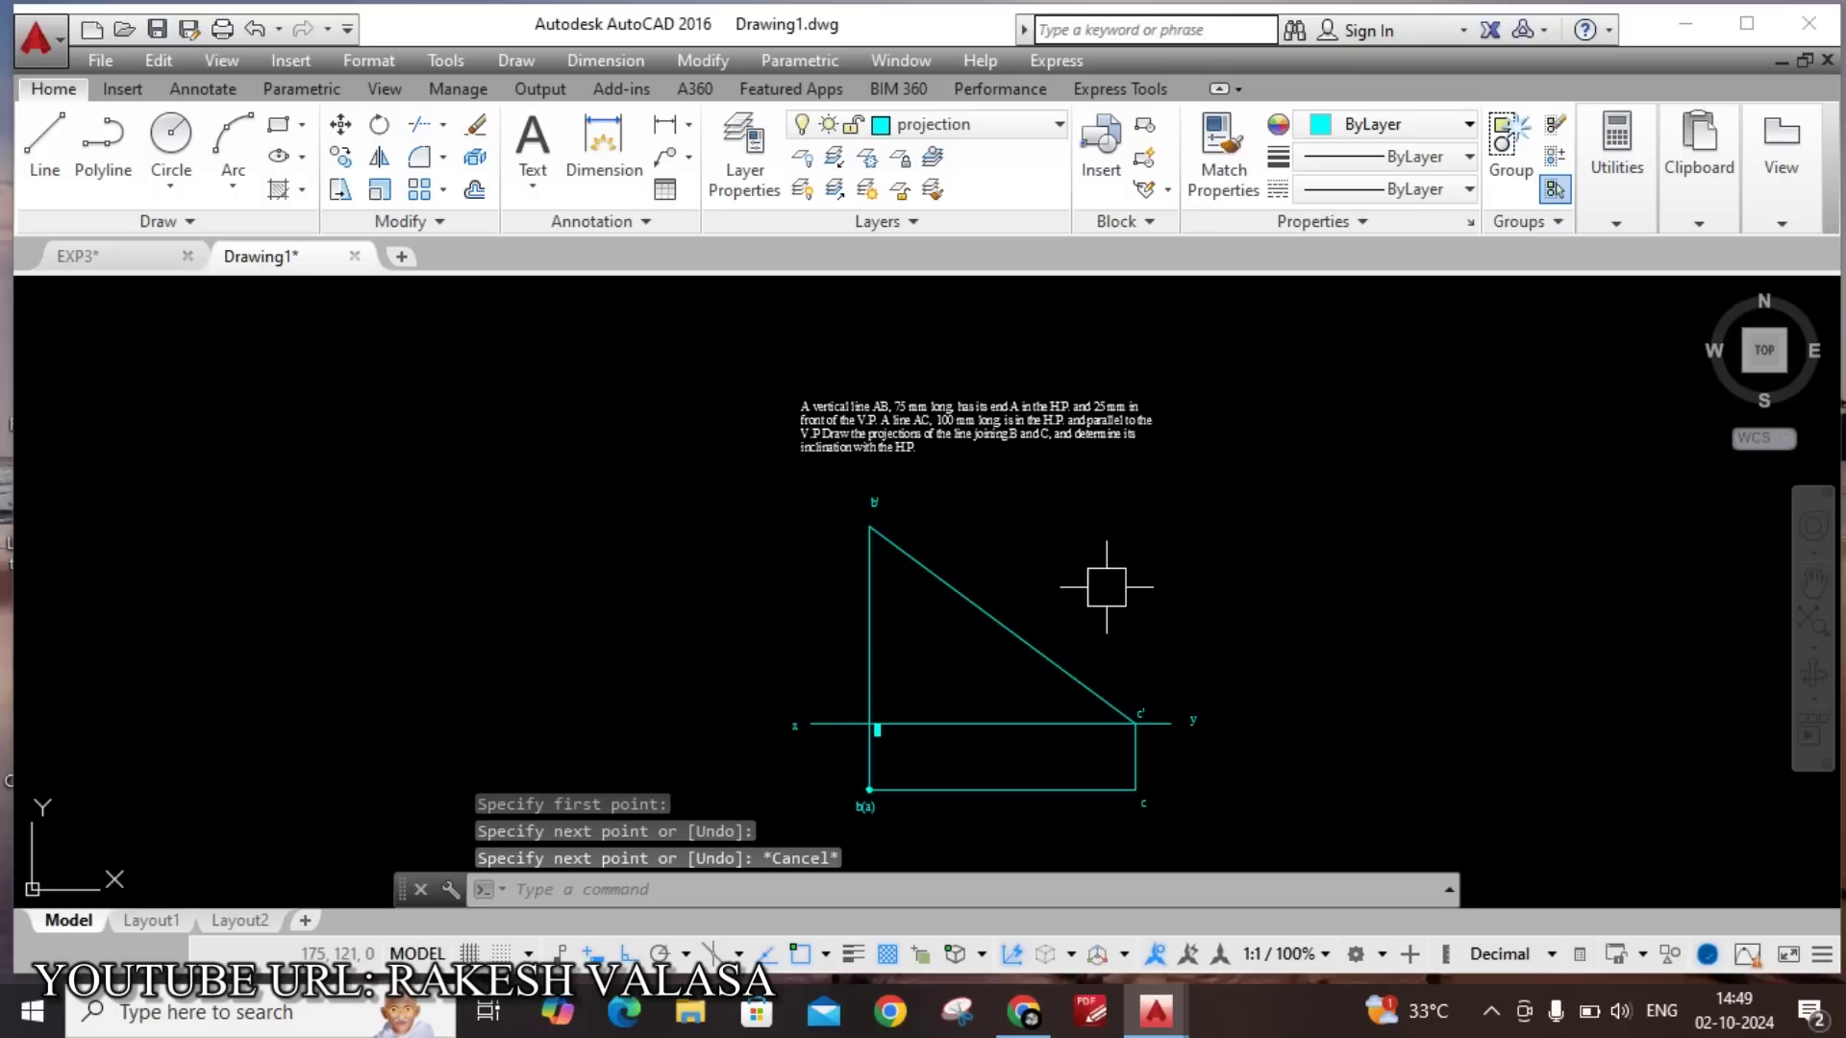
{"action": "scroll", "coordinate": [1072, 453], "scroll_direction": "up", "scroll_amount": 4}
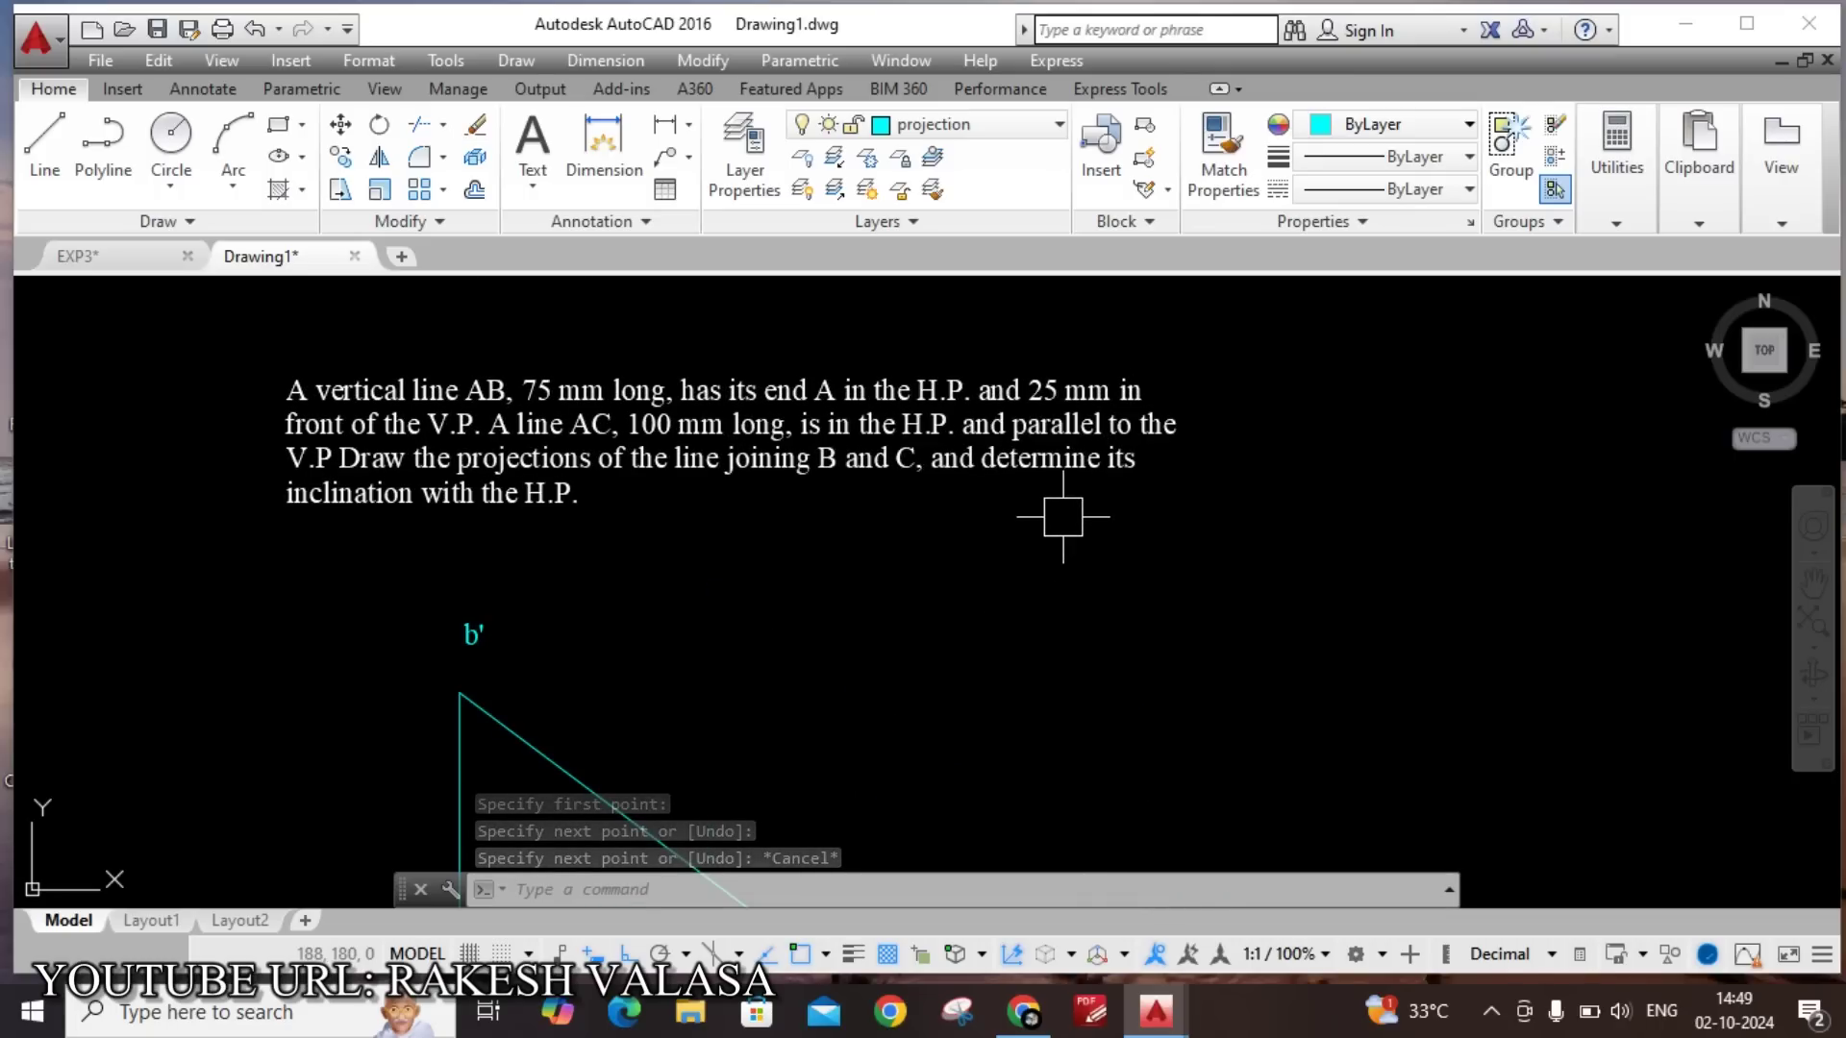
{"action": "scroll", "coordinate": [1077, 548], "scroll_direction": "down", "scroll_amount": 4}
{"action": "scroll", "coordinate": [1091, 726], "scroll_direction": "up", "scroll_amount": 2}
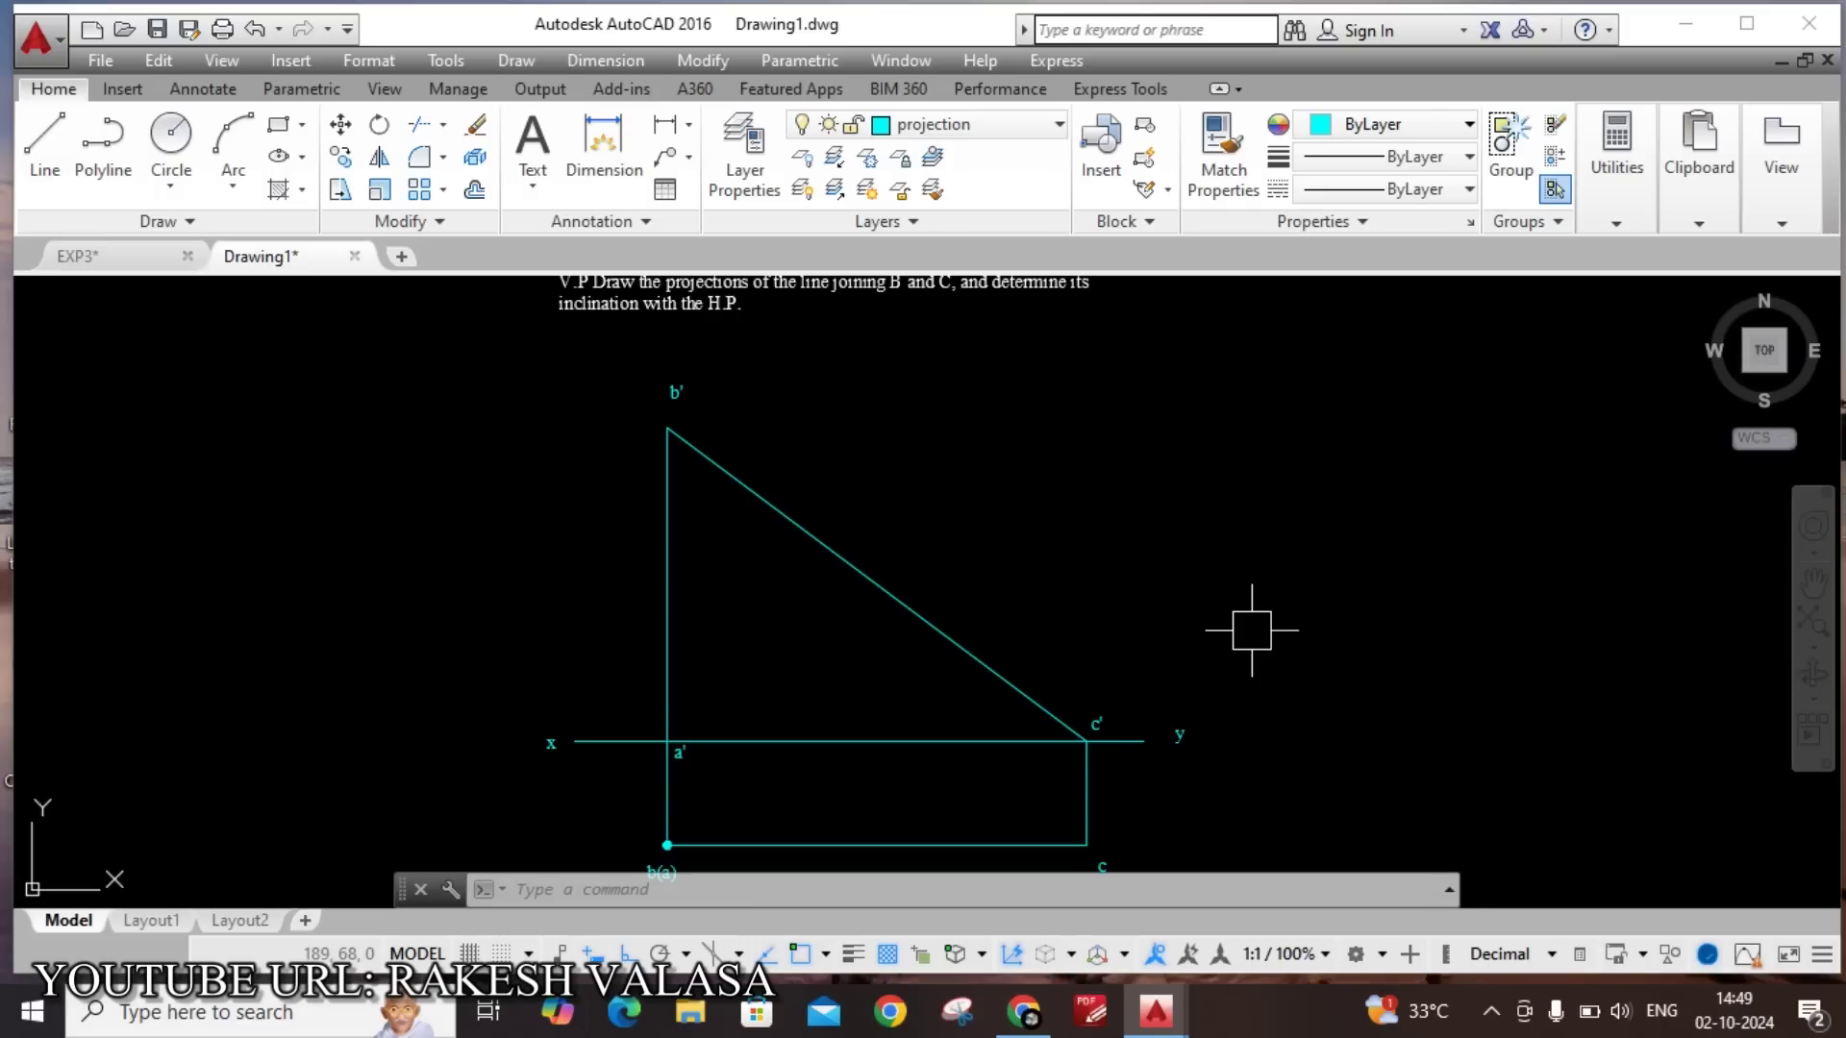
Add a 37° angular dimension between line b'c' and the x-y line.
{"action": "type", "text": "dan"}
{"action": "key", "text": "Return"}
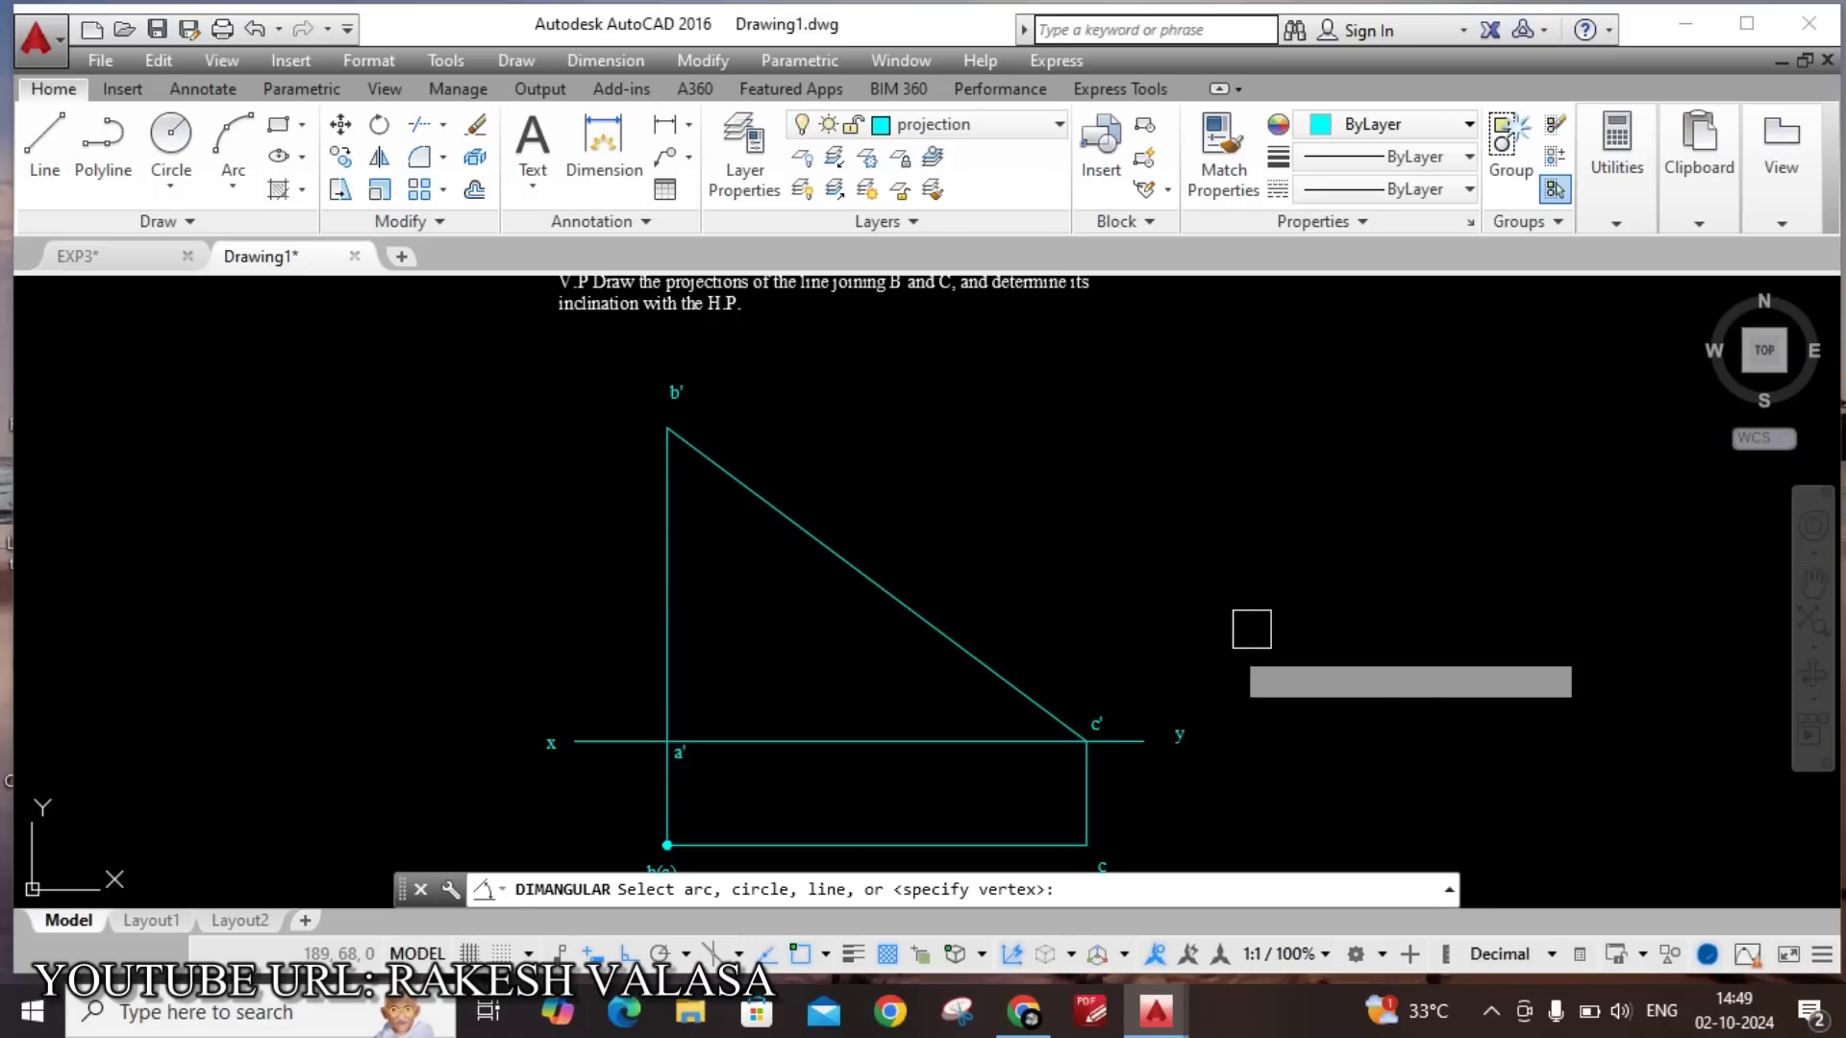
{"action": "left_click", "coordinate": [1010, 679]}
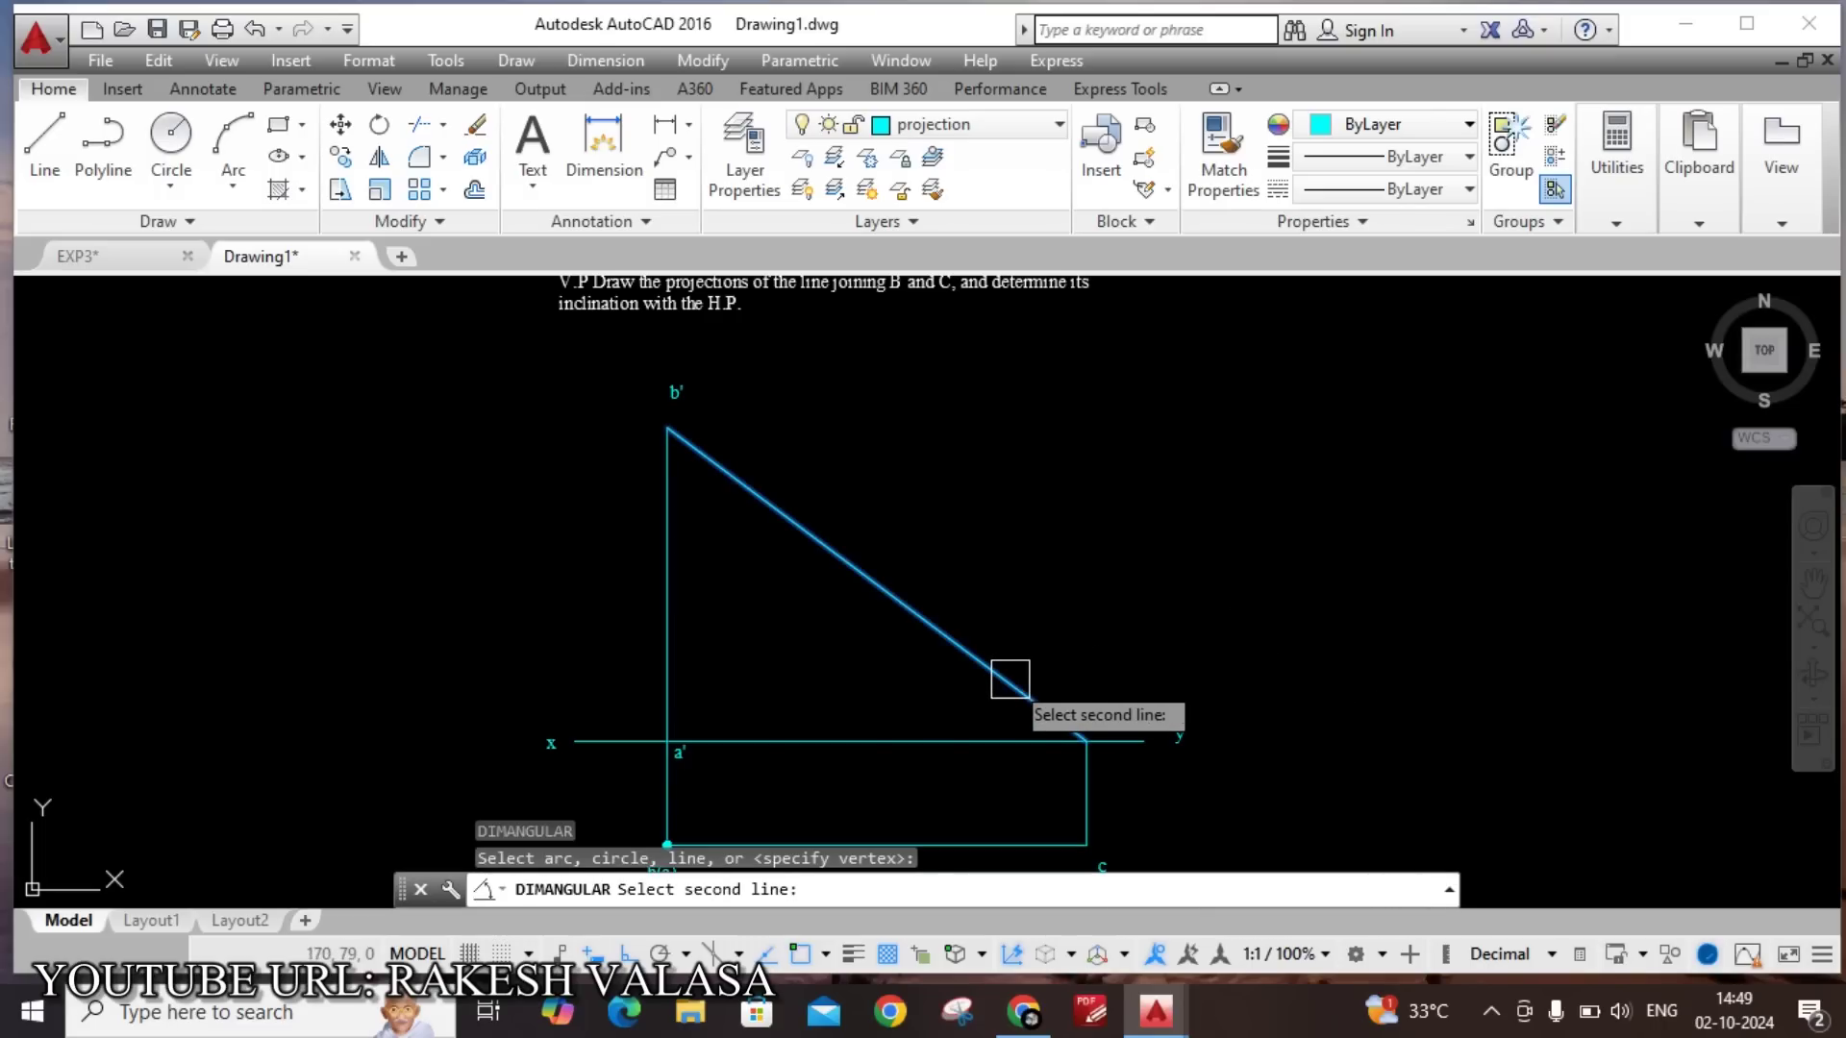
{"action": "left_click", "coordinate": [971, 740]}
{"action": "left_click", "coordinate": [945, 716]}
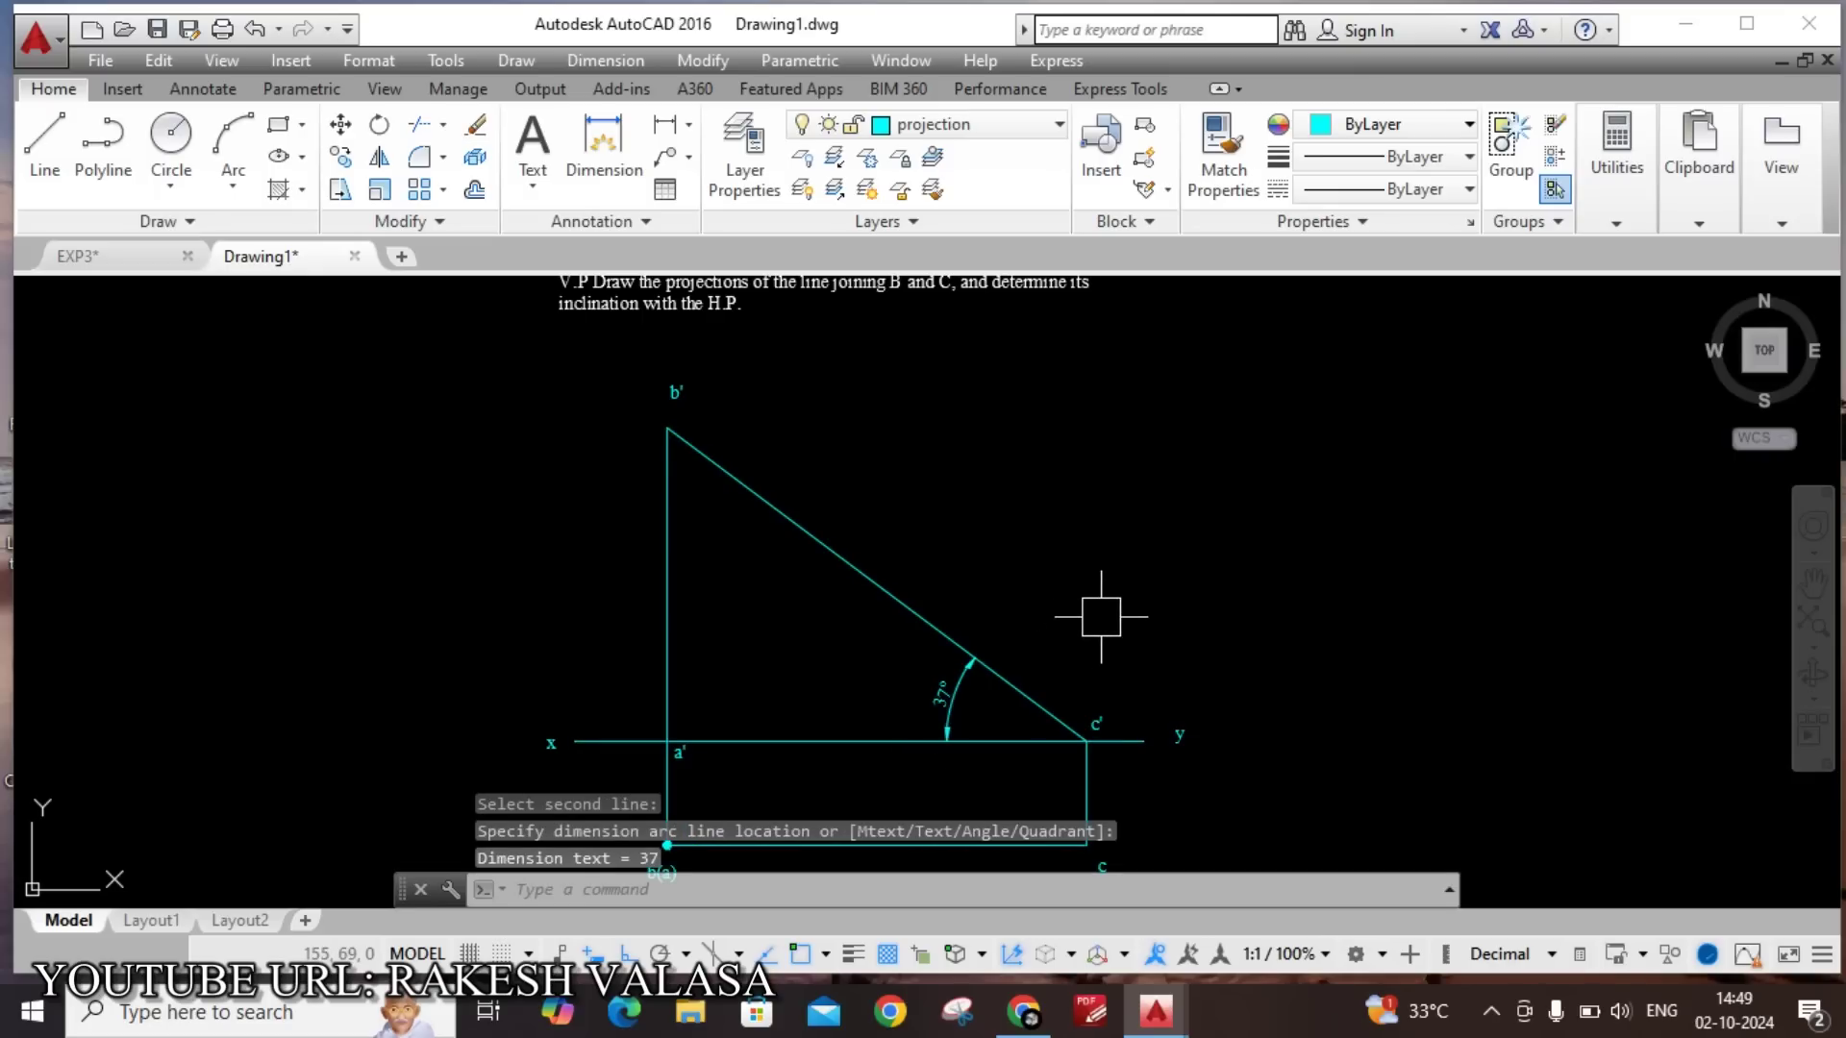
{"action": "scroll", "coordinate": [1110, 578], "scroll_direction": "down", "scroll_amount": 1}
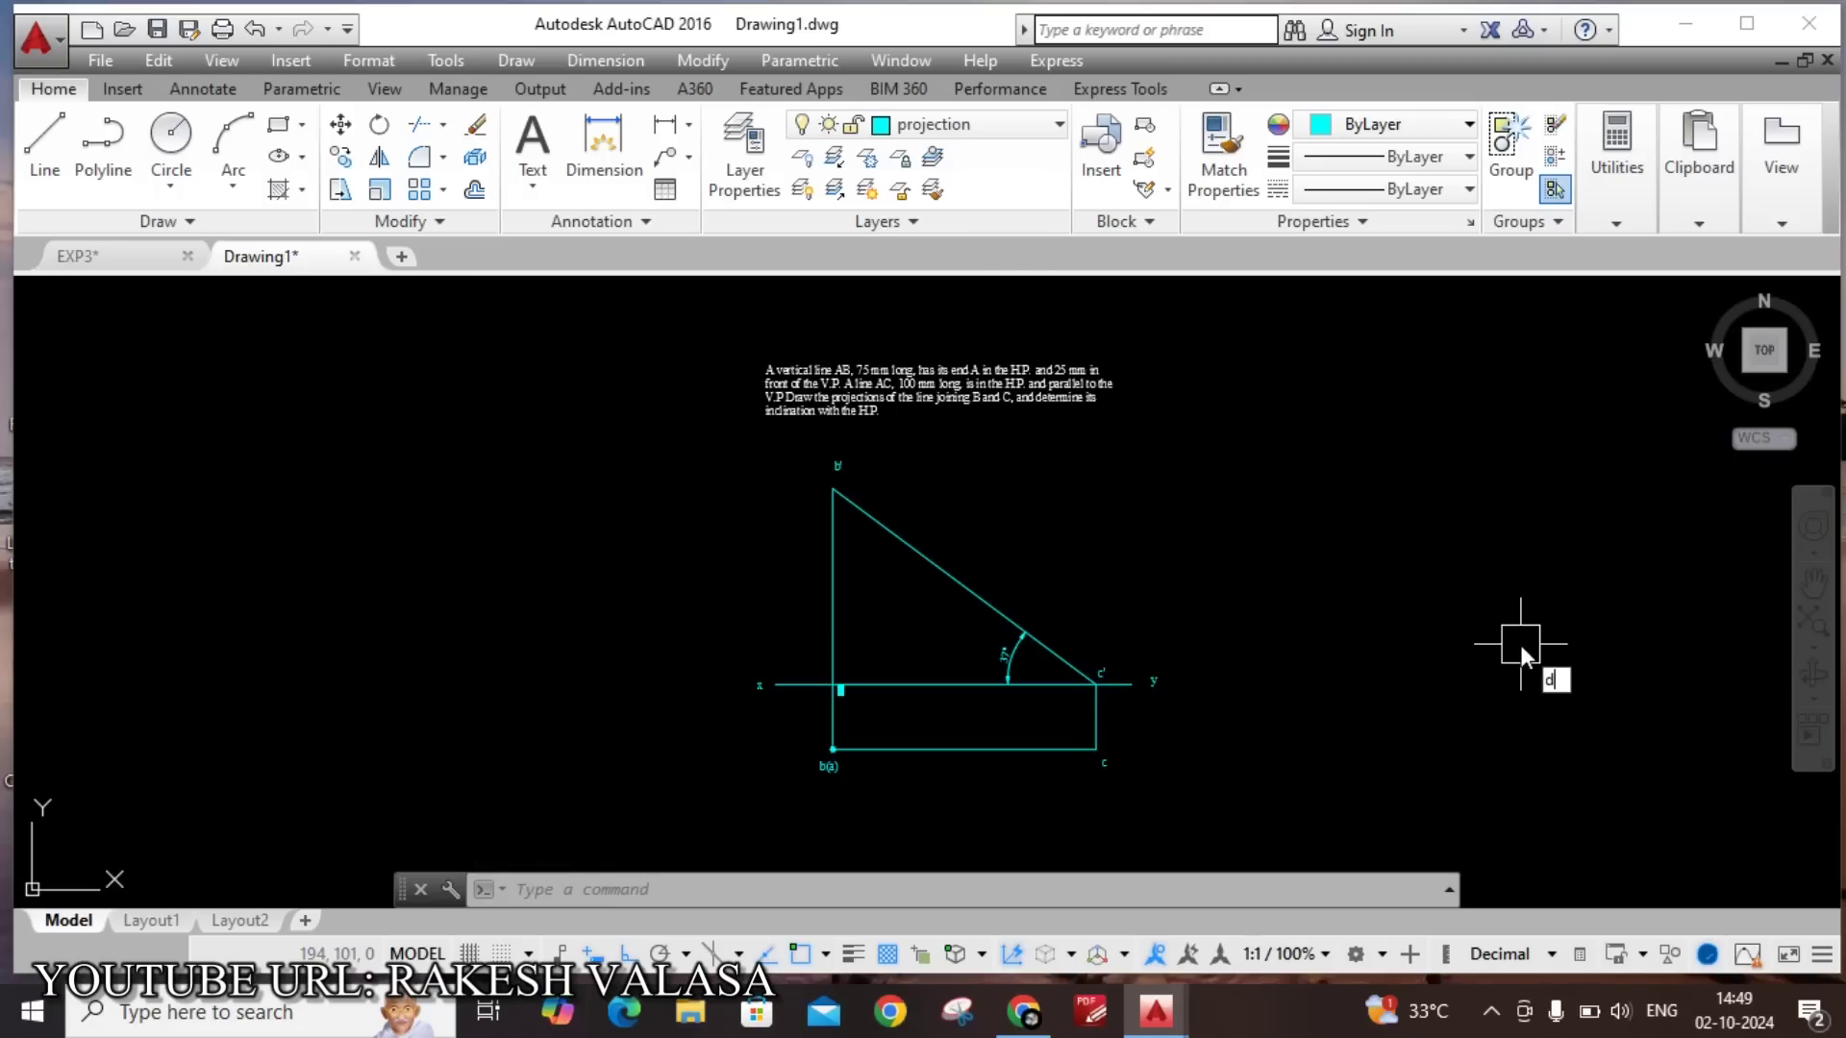
Dimension the vertical height from b' to a' as 75.
{"action": "key", "text": "Return"}
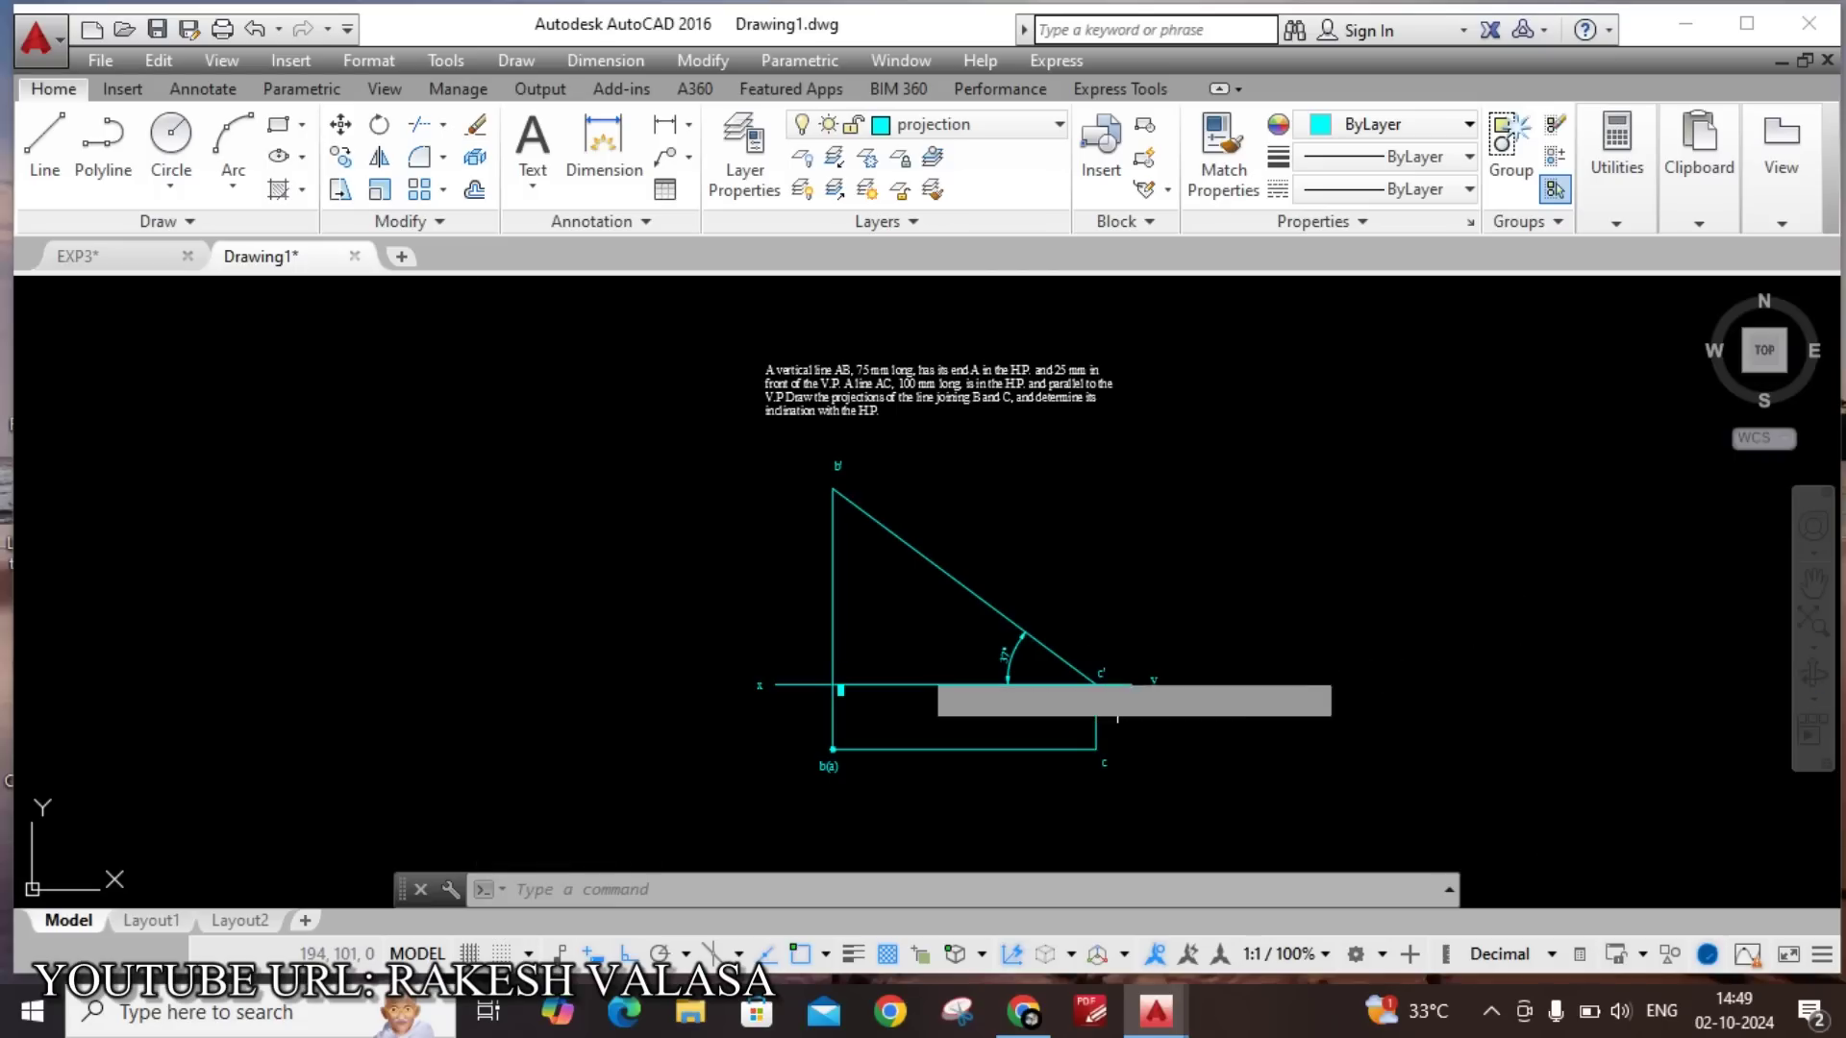
{"action": "scroll", "coordinate": [836, 508], "scroll_direction": "up", "scroll_amount": 3}
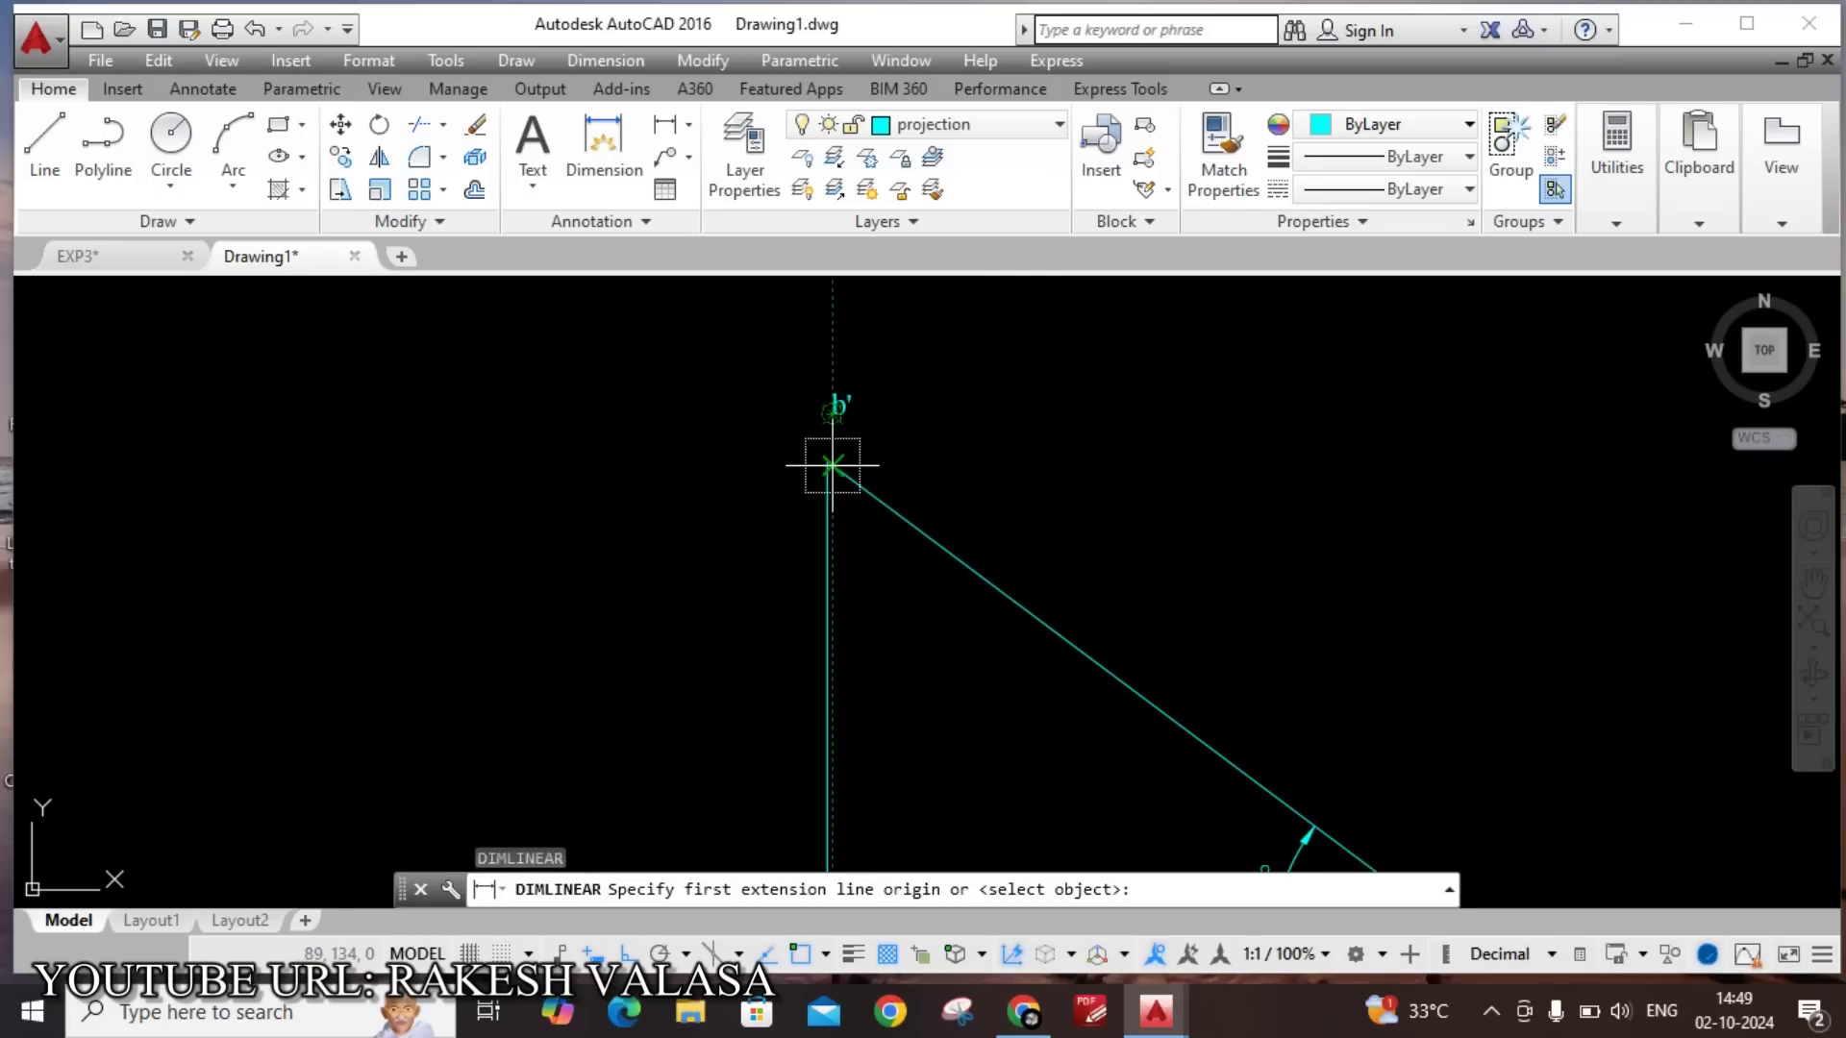
{"action": "scroll", "coordinate": [835, 461], "scroll_direction": "up", "scroll_amount": 4}
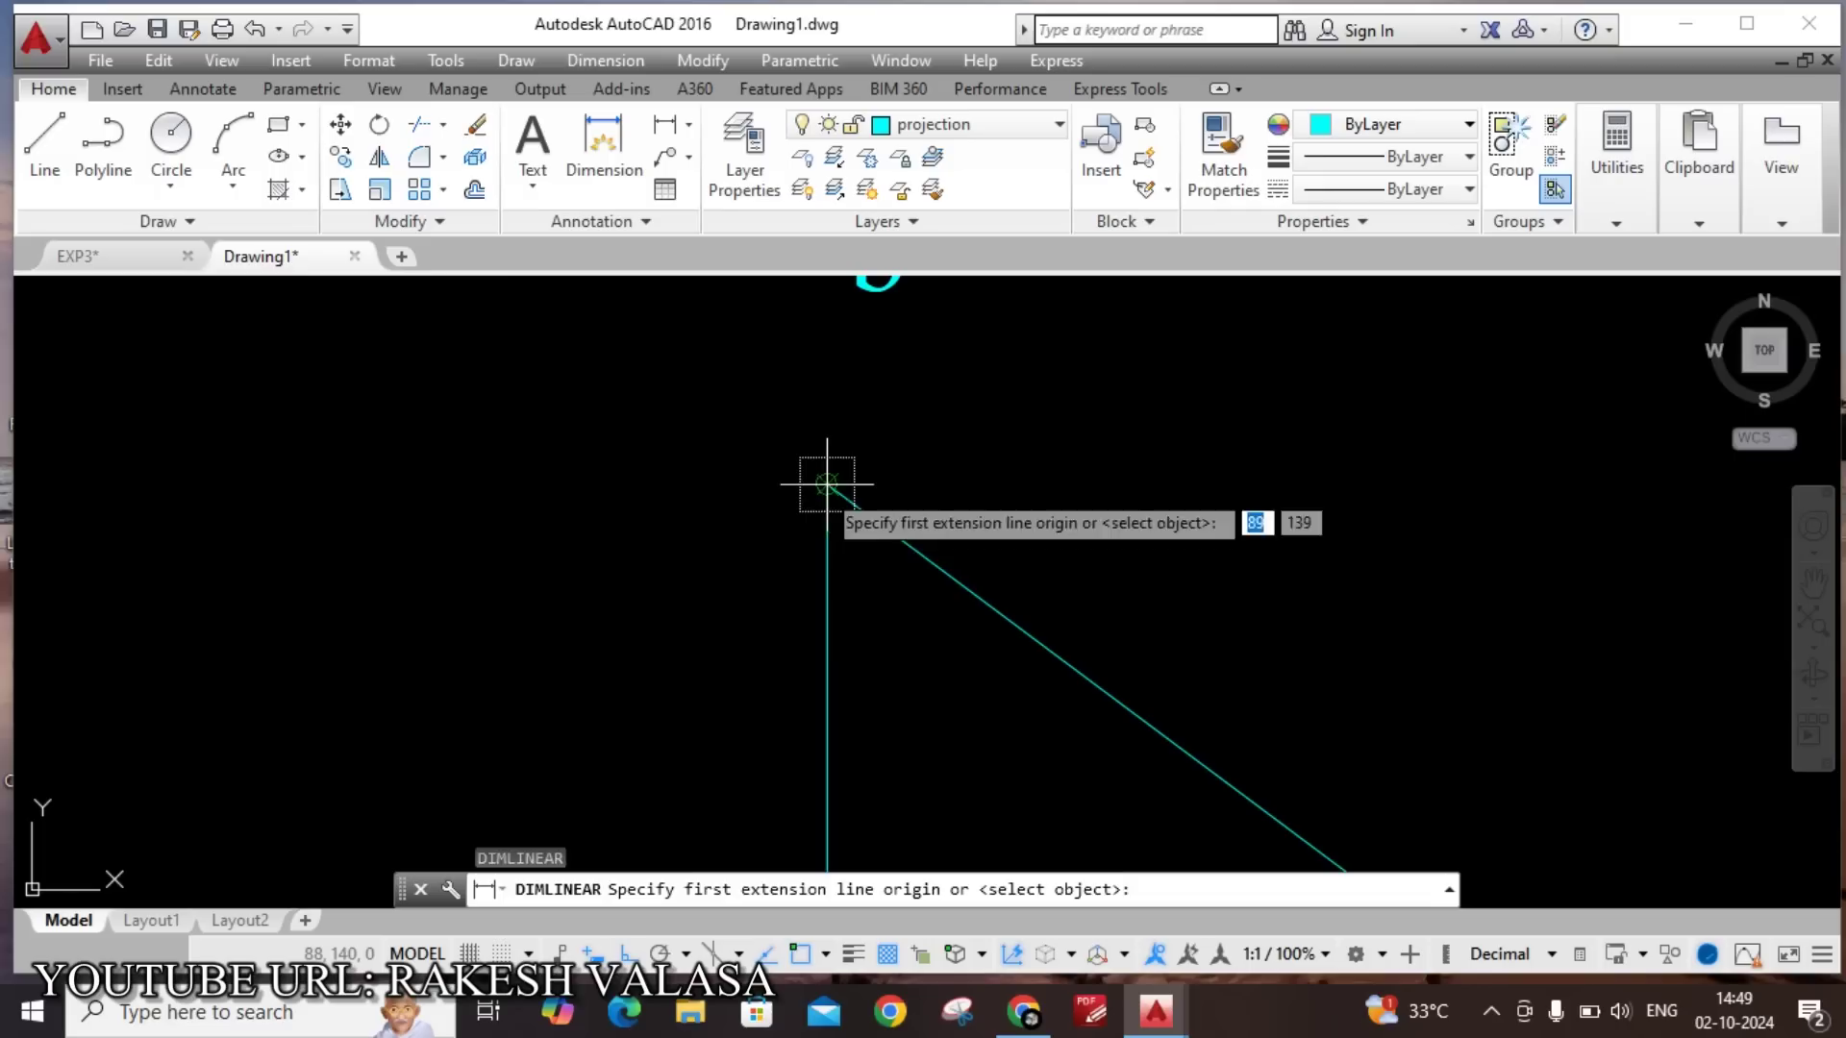
{"action": "left_click", "coordinate": [827, 484]}
{"action": "scroll", "coordinate": [846, 461], "scroll_direction": "down", "scroll_amount": 6}
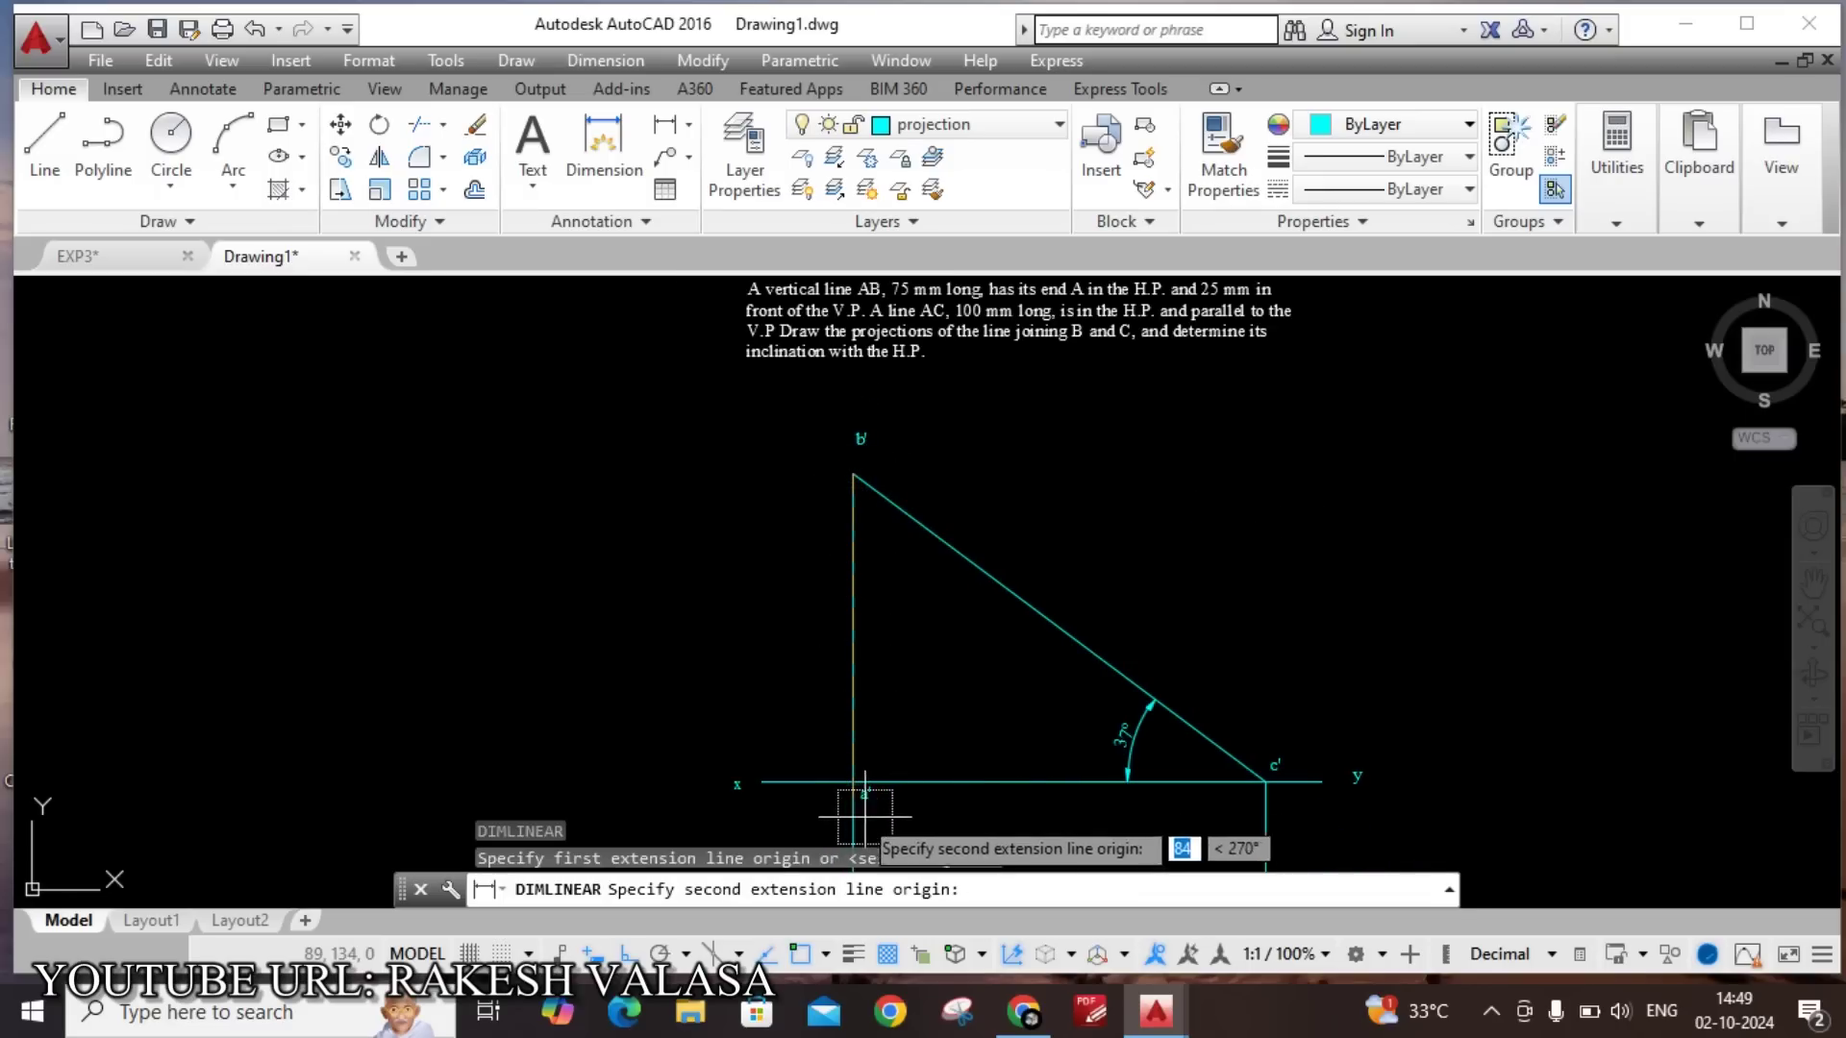
{"action": "scroll", "coordinate": [864, 817], "scroll_direction": "up", "scroll_amount": 3}
{"action": "left_click", "coordinate": [881, 775]}
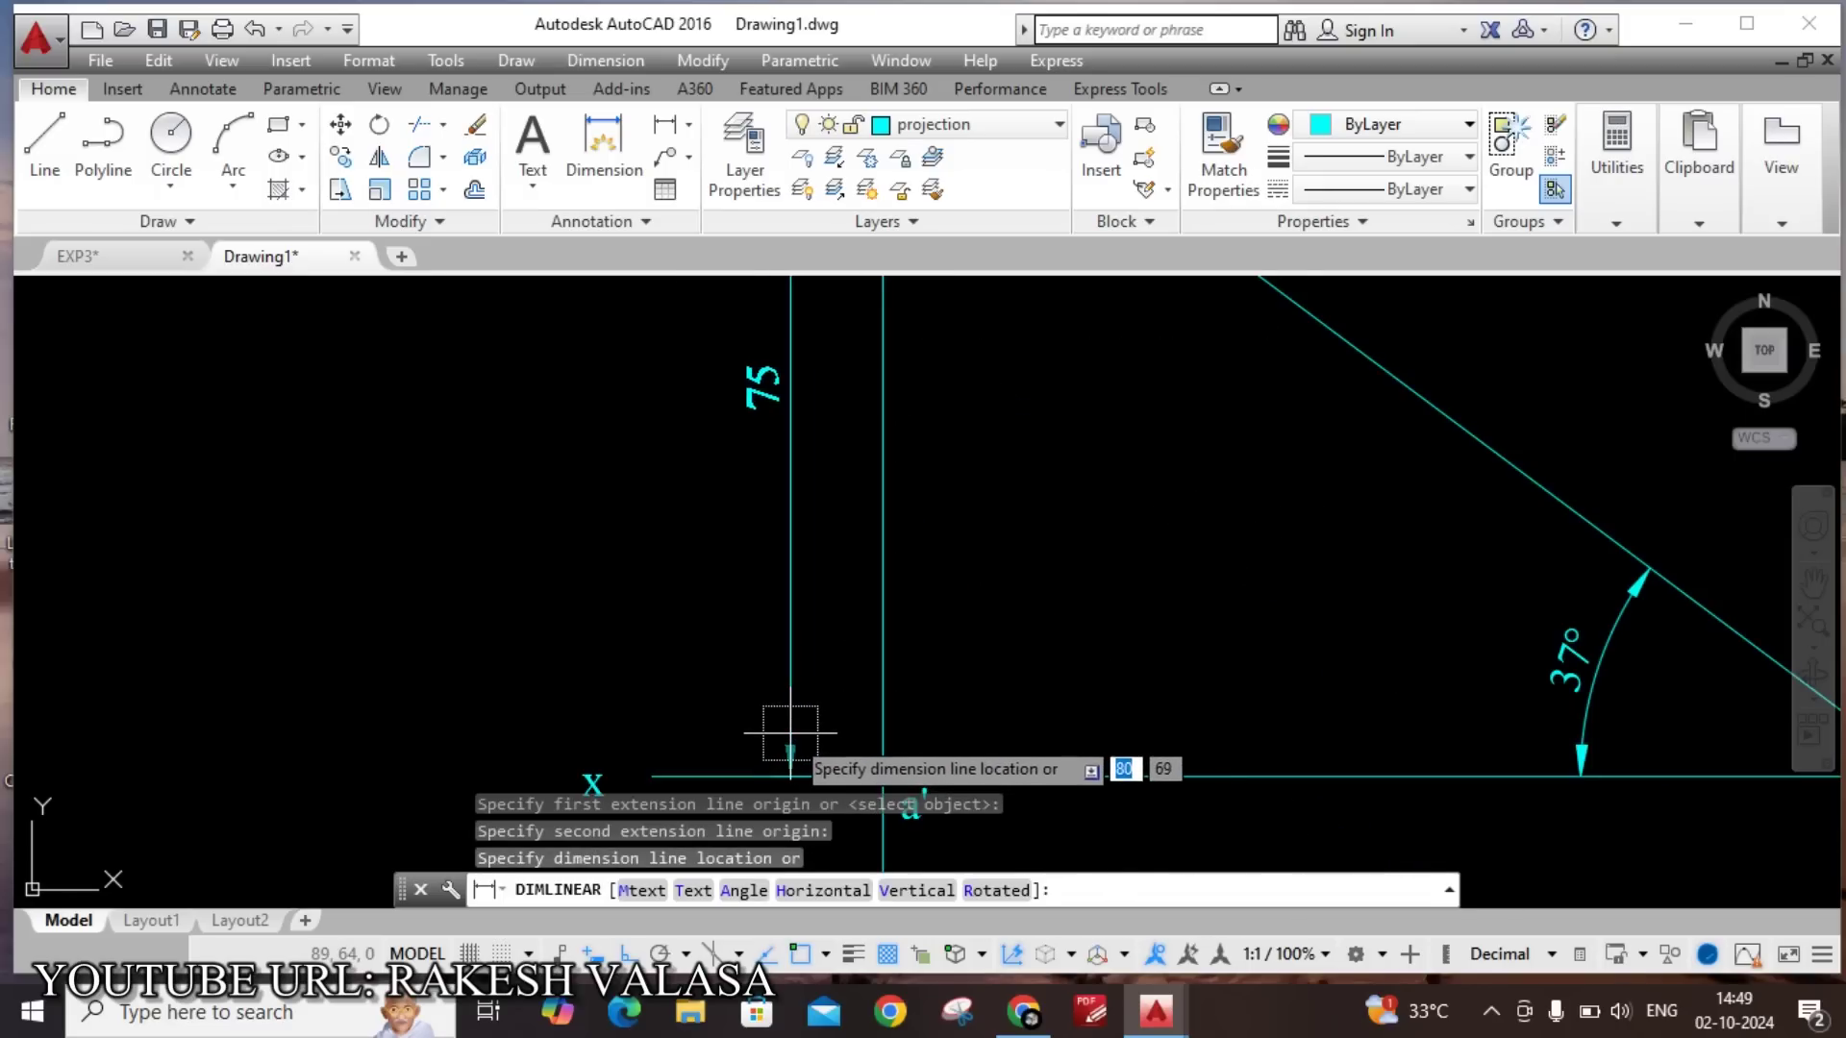
{"action": "left_click", "coordinate": [790, 733]}
{"action": "scroll", "coordinate": [931, 502], "scroll_direction": "down", "scroll_amount": 3}
{"action": "scroll", "coordinate": [885, 660], "scroll_direction": "up", "scroll_amount": 5}
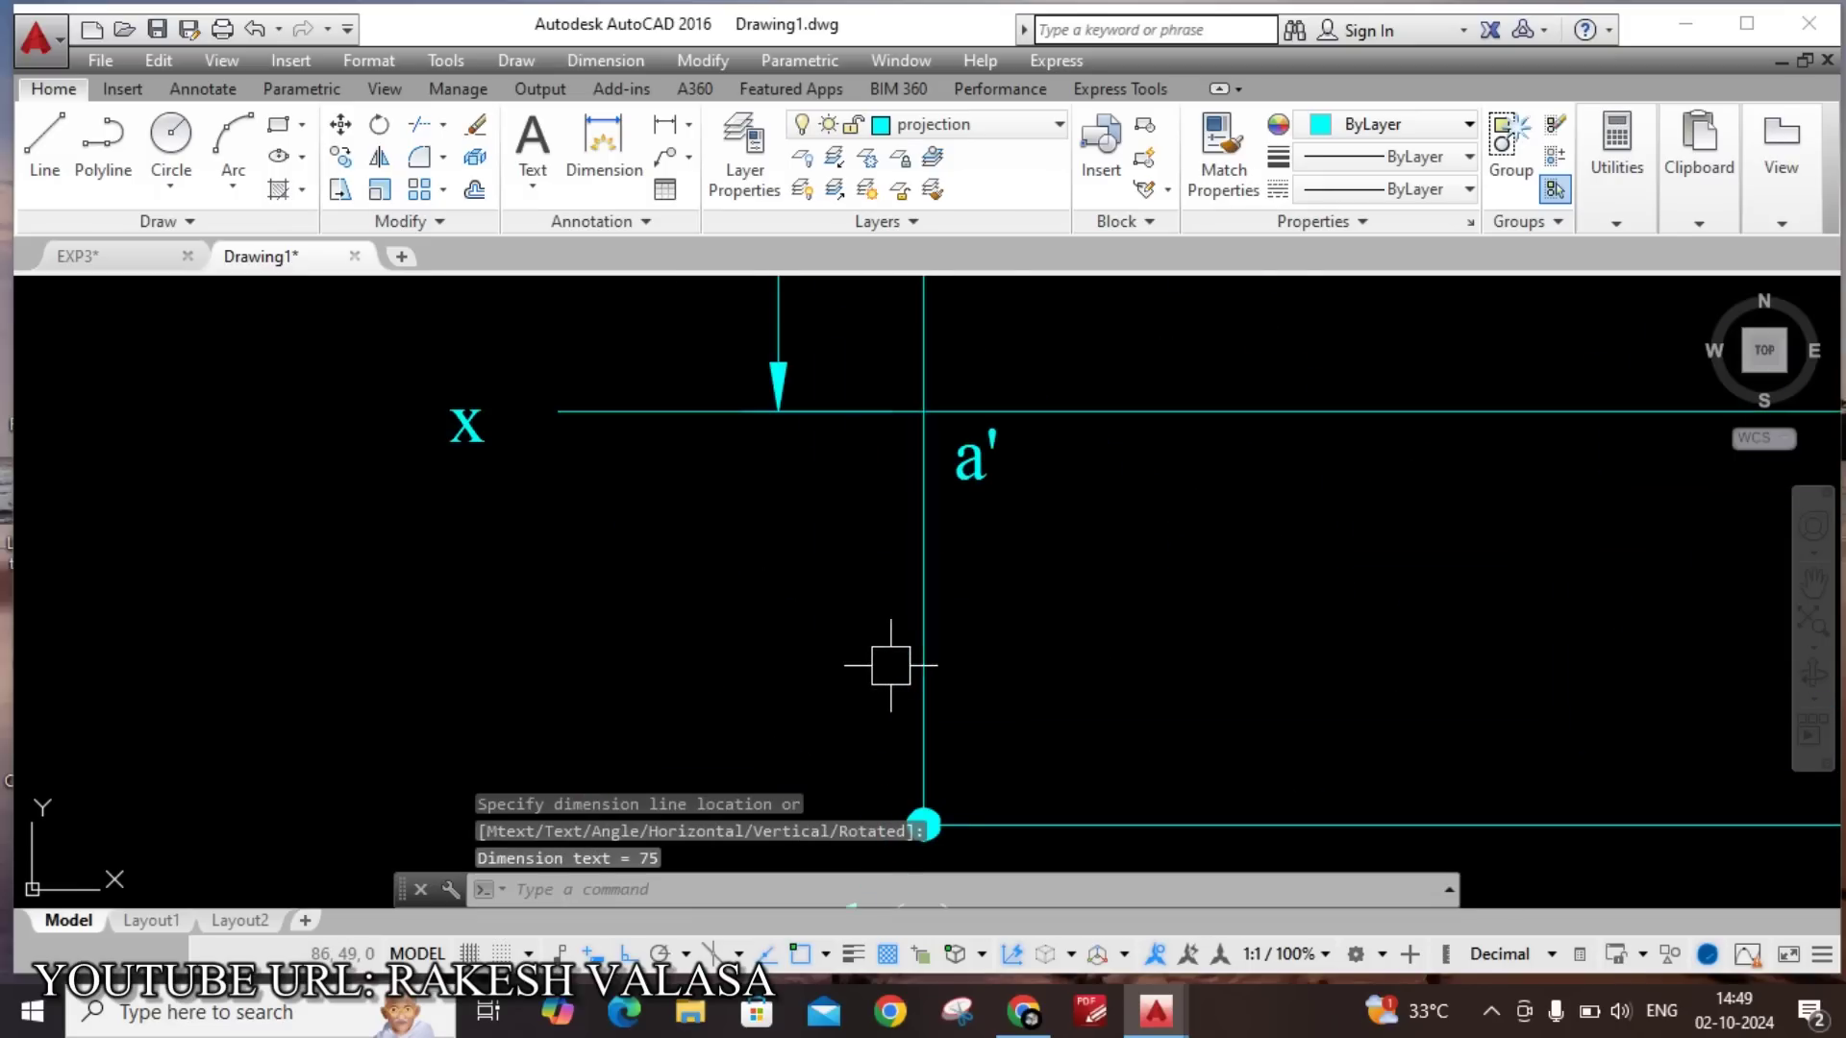
Dimension the 25 distance from the x-y line down to b(a).
{"action": "key", "text": "Return"}
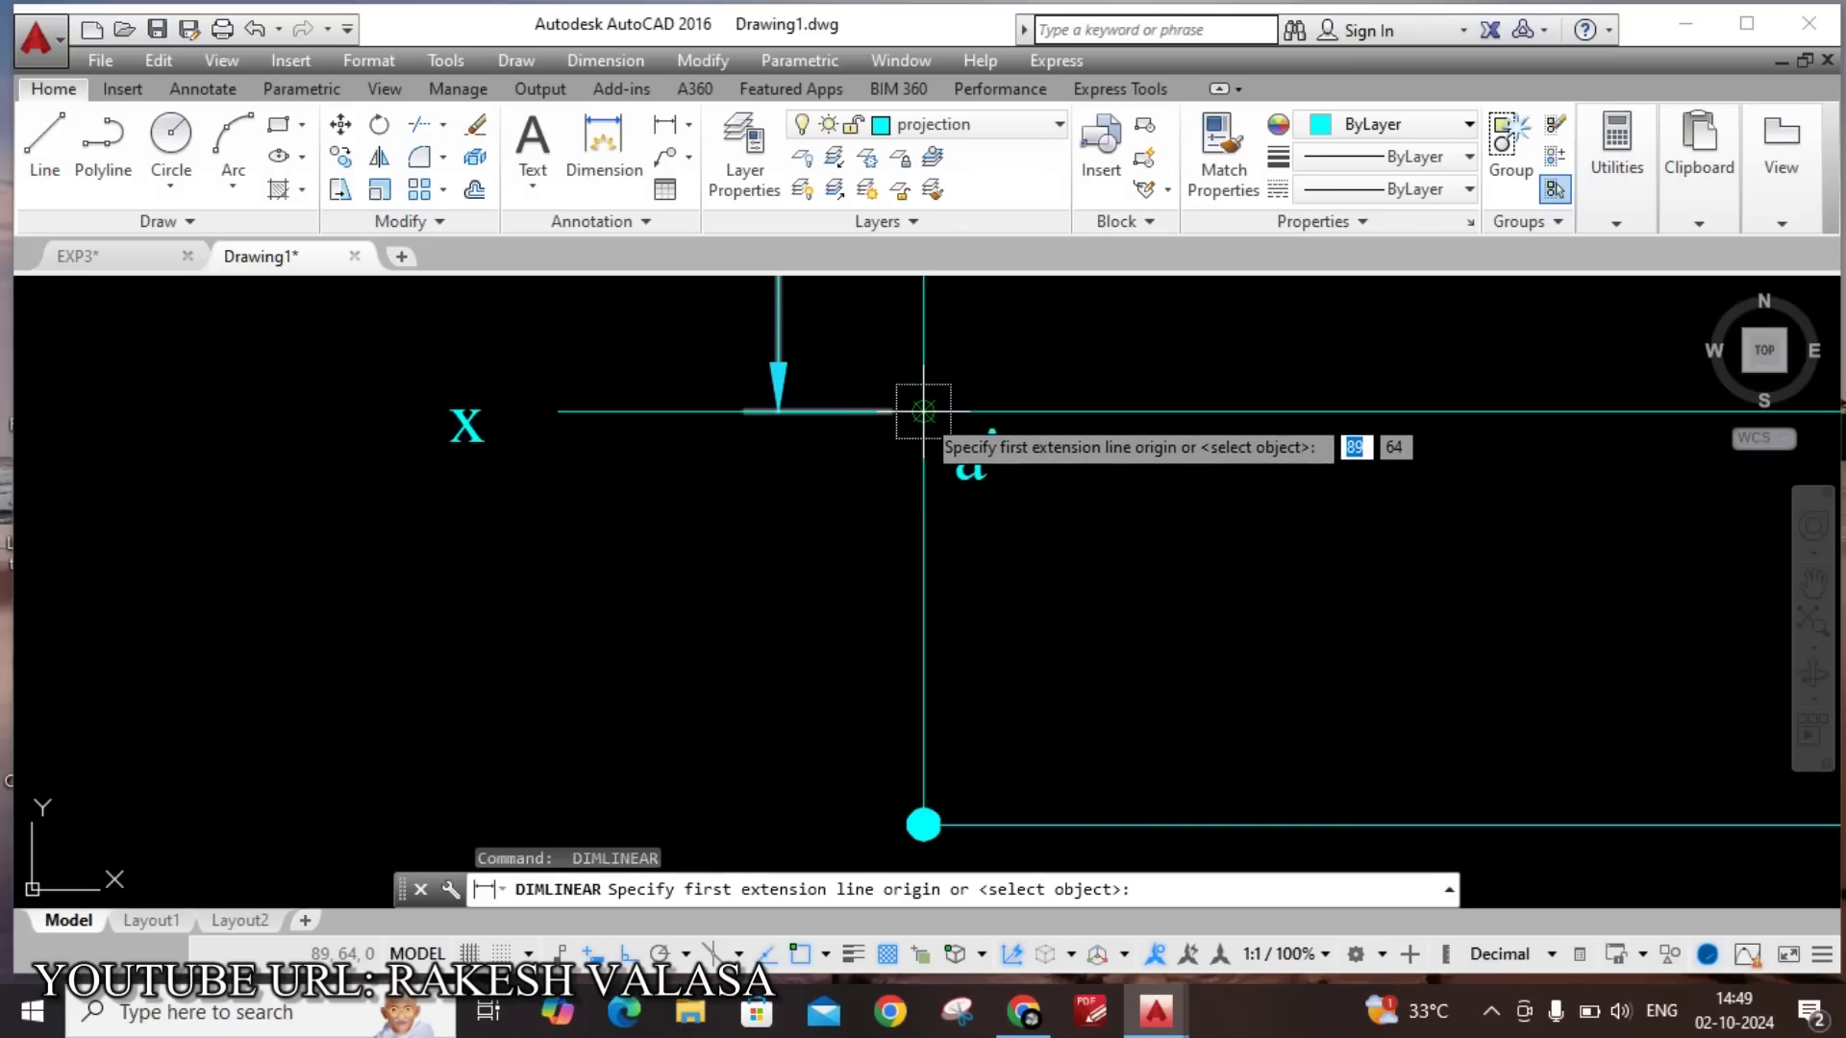
{"action": "left_click", "coordinate": [928, 411]}
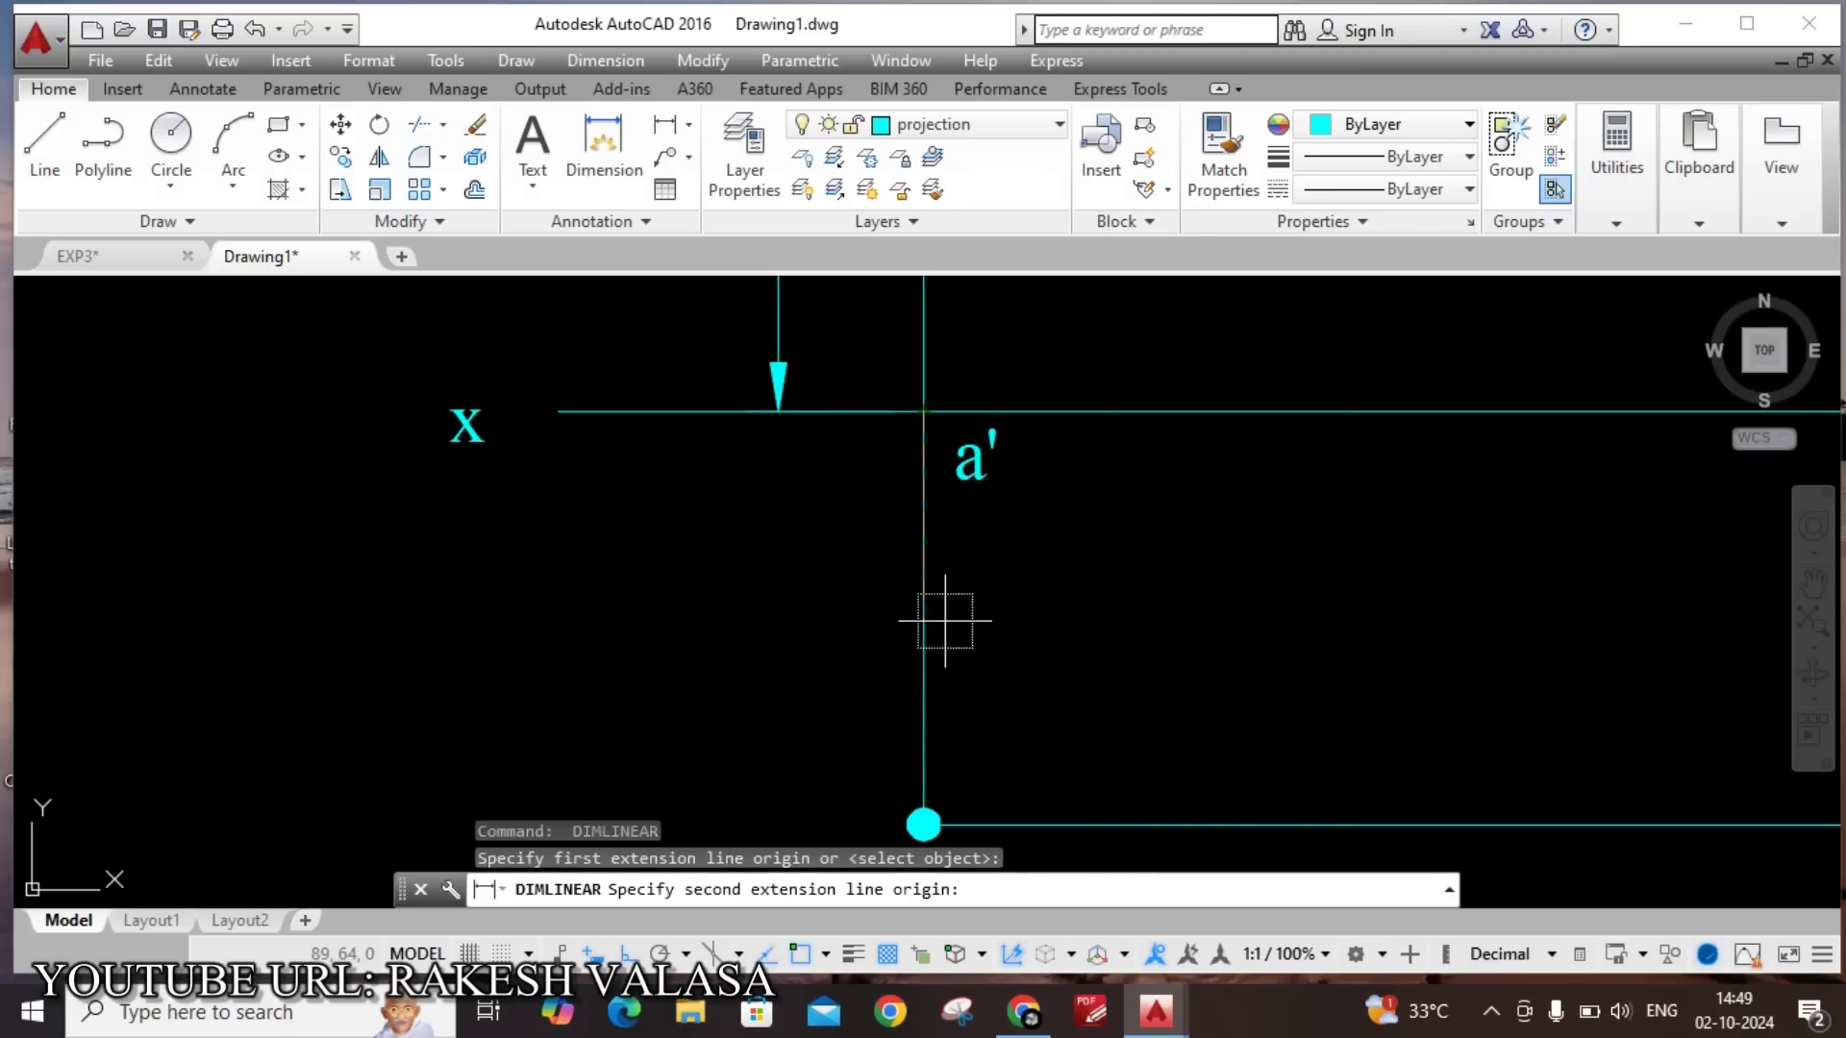
{"action": "scroll", "coordinate": [926, 819], "scroll_direction": "up", "scroll_amount": 3}
{"action": "left_click", "coordinate": [897, 817]}
{"action": "scroll", "coordinate": [897, 816], "scroll_direction": "down", "scroll_amount": 3}
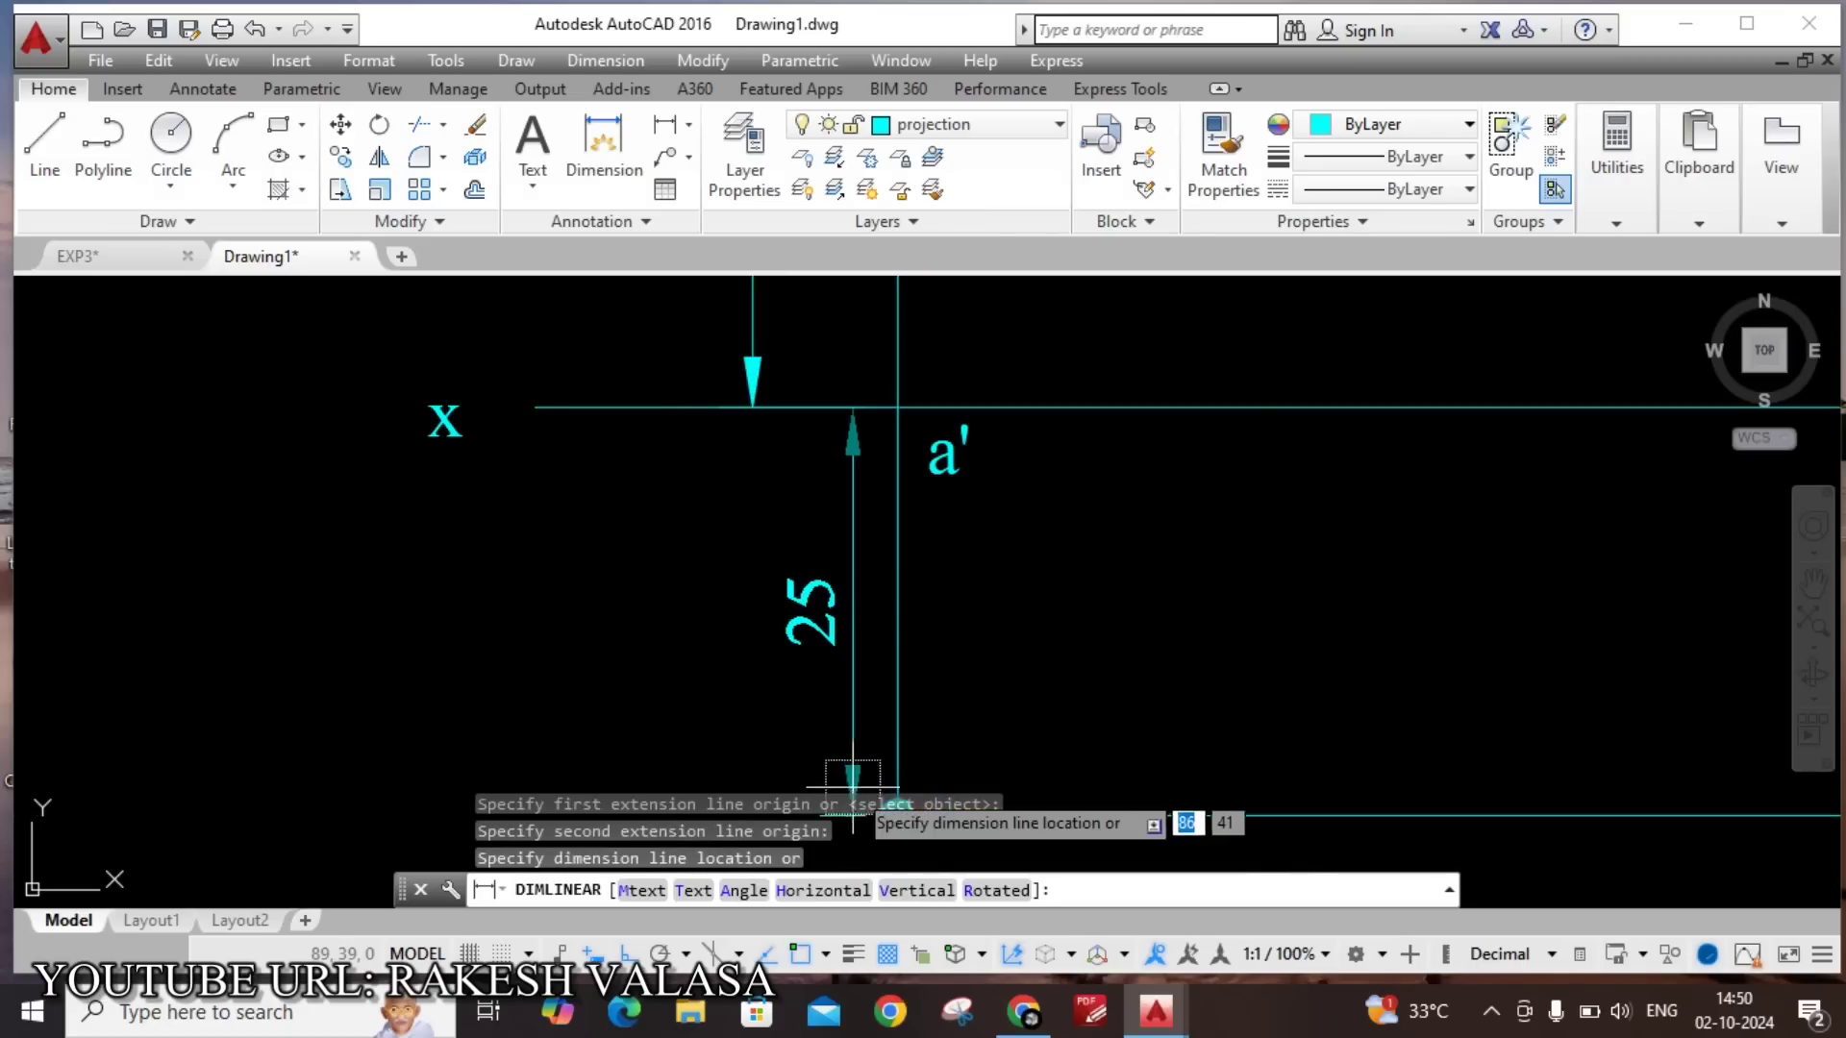
{"action": "left_click", "coordinate": [752, 404]}
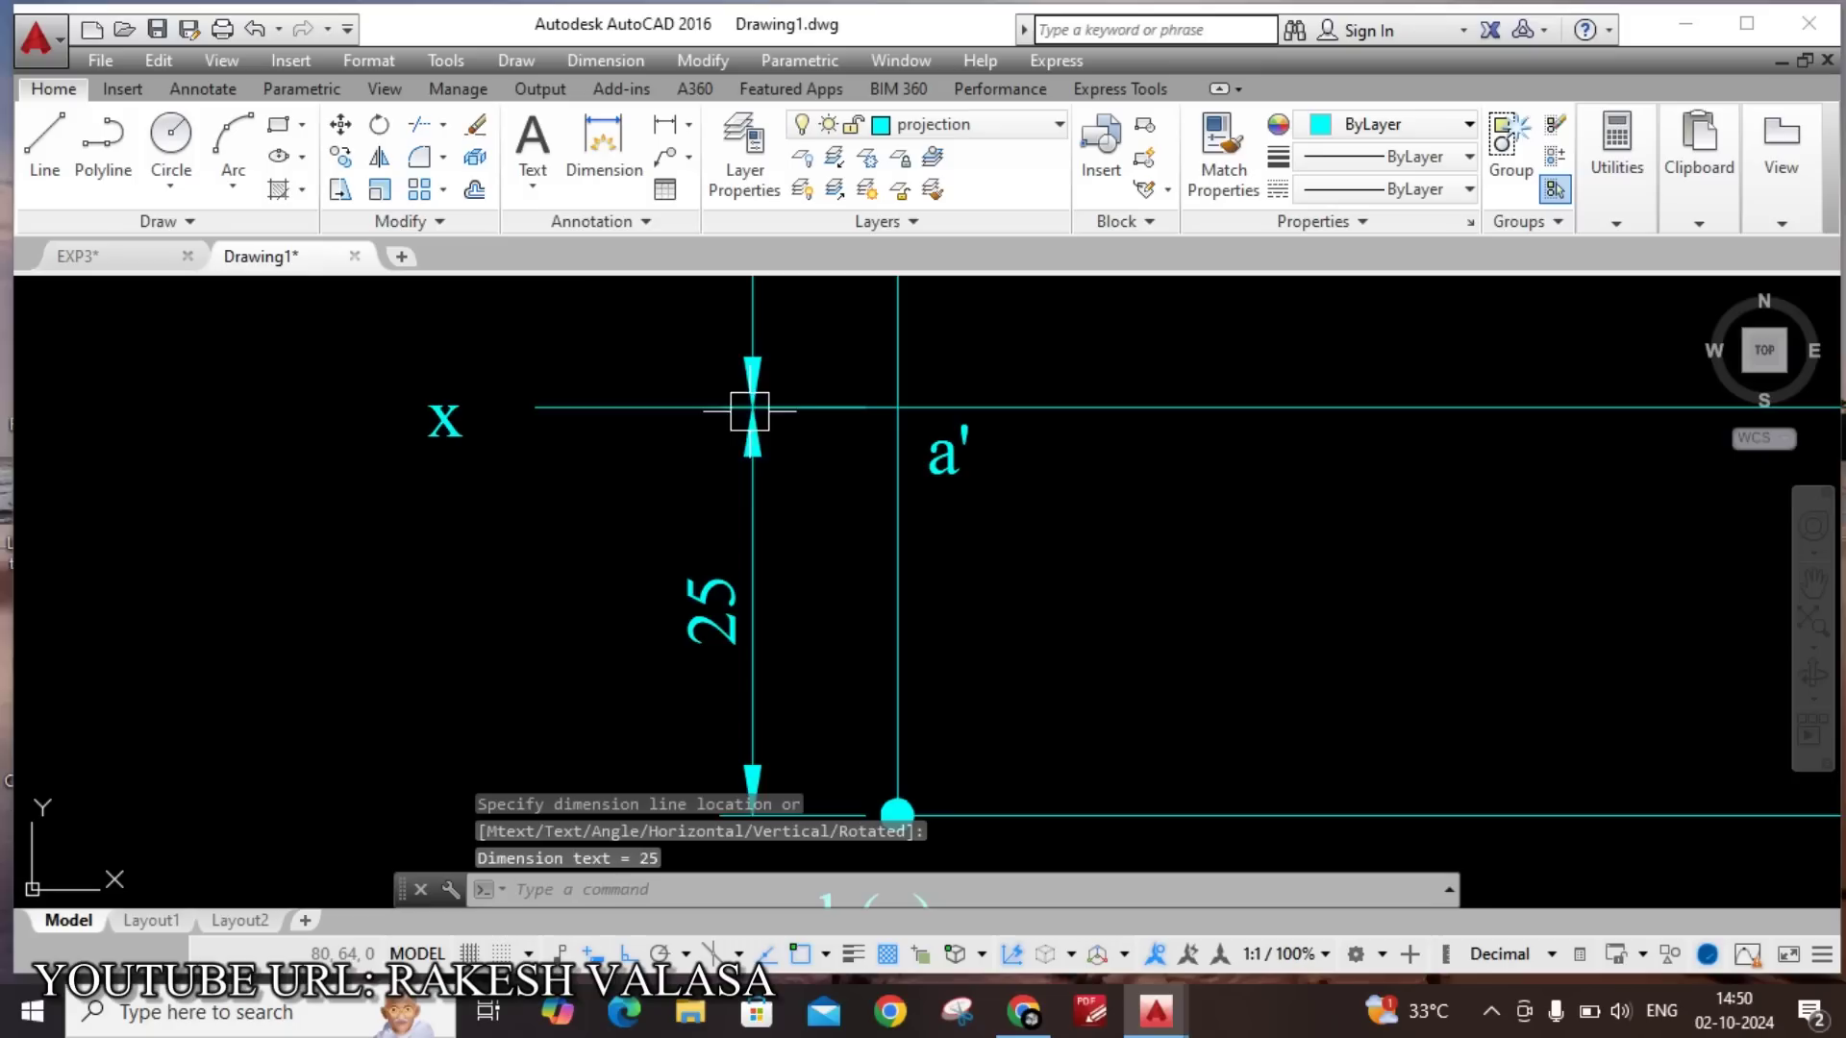
{"action": "scroll", "coordinate": [799, 597], "scroll_direction": "down", "scroll_amount": 4}
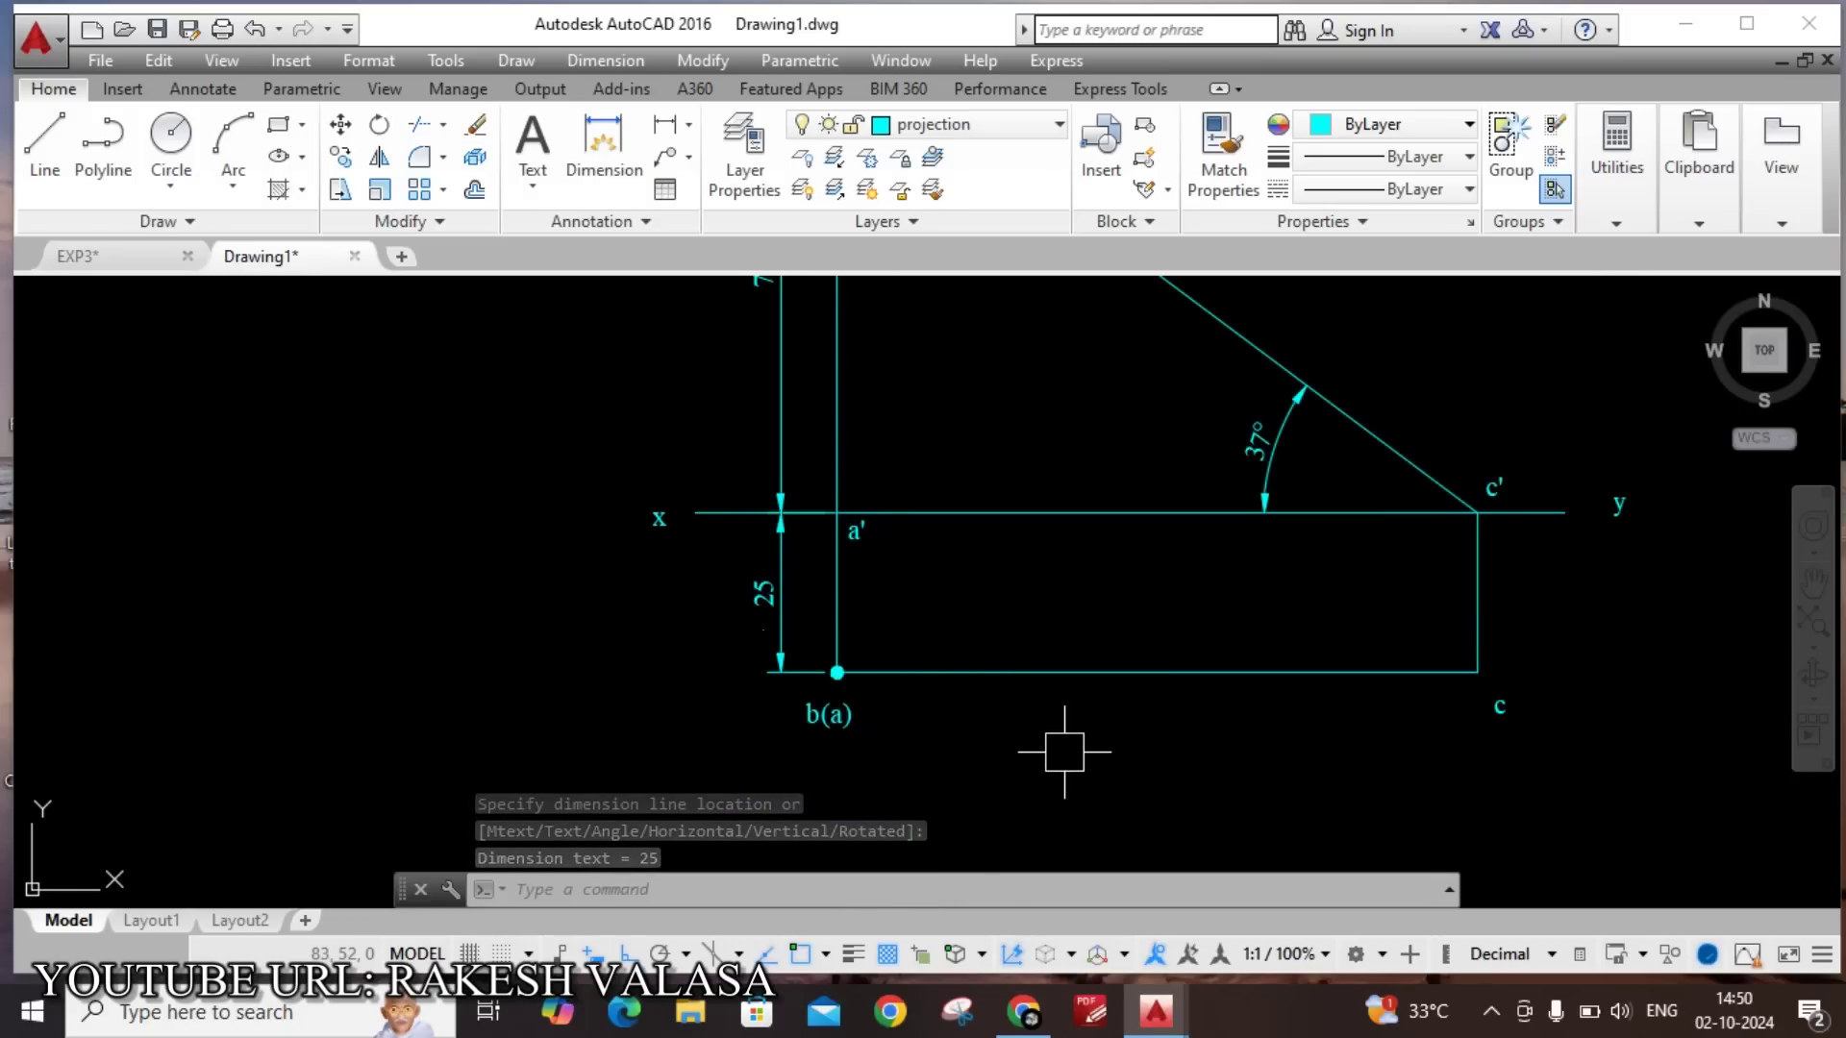
Dimension the 100 length from b(a) to c below the rectangle.
{"action": "key", "text": "Return"}
{"action": "scroll", "coordinate": [869, 716], "scroll_direction": "up", "scroll_amount": 1}
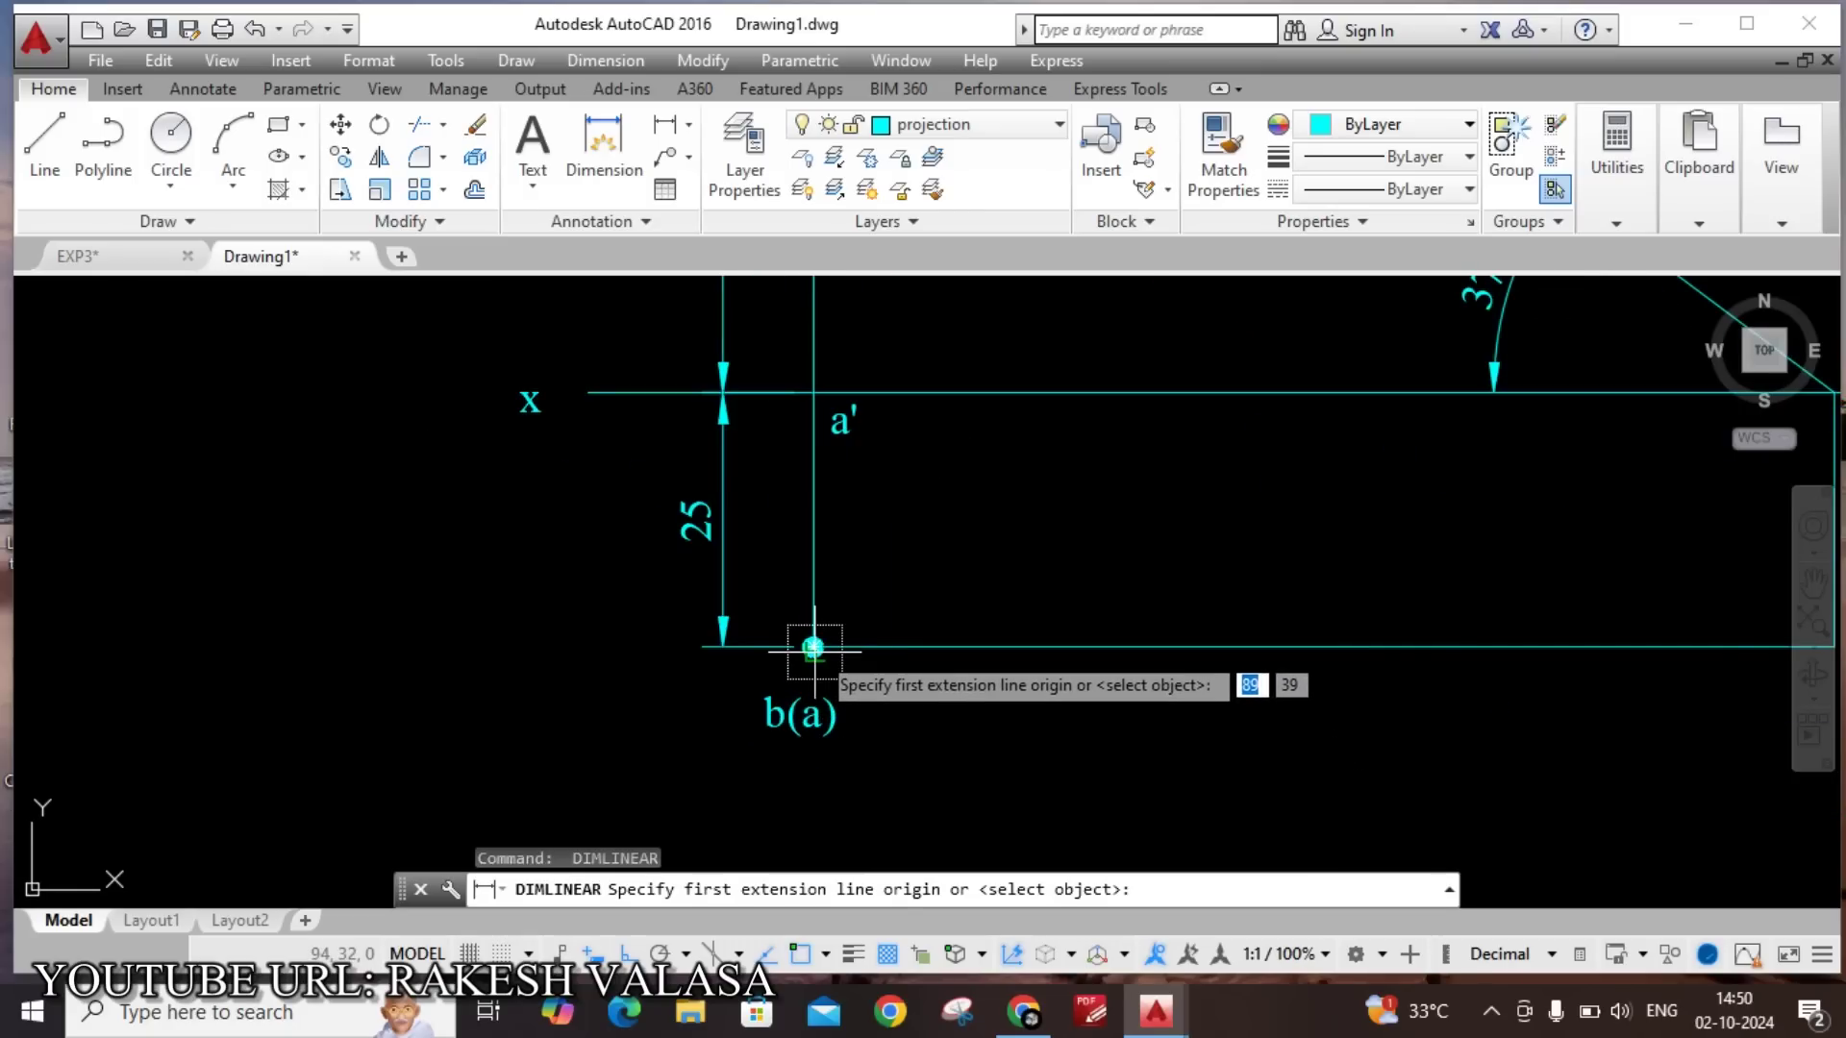
{"action": "scroll", "coordinate": [817, 639], "scroll_direction": "up", "scroll_amount": 4}
{"action": "left_click", "coordinate": [784, 649]}
{"action": "scroll", "coordinate": [779, 648], "scroll_direction": "down", "scroll_amount": 6}
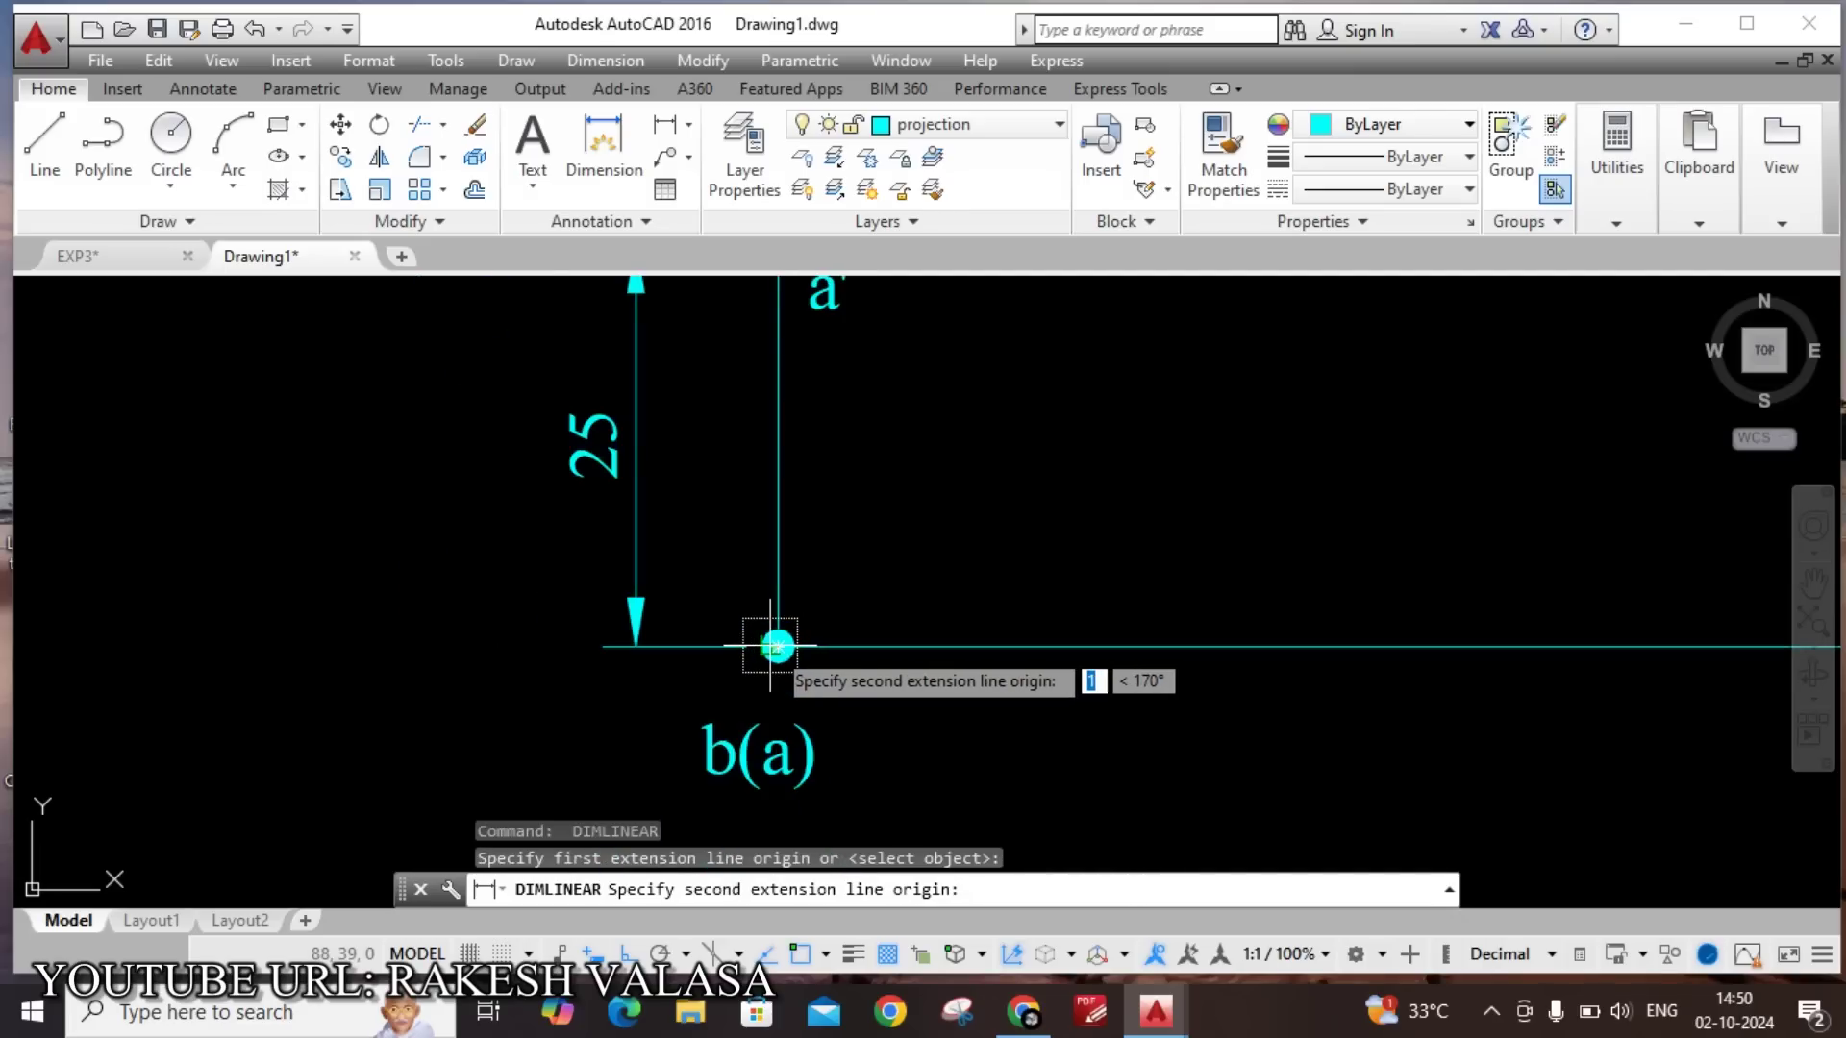
{"action": "scroll", "coordinate": [1317, 712], "scroll_direction": "up", "scroll_amount": 5}
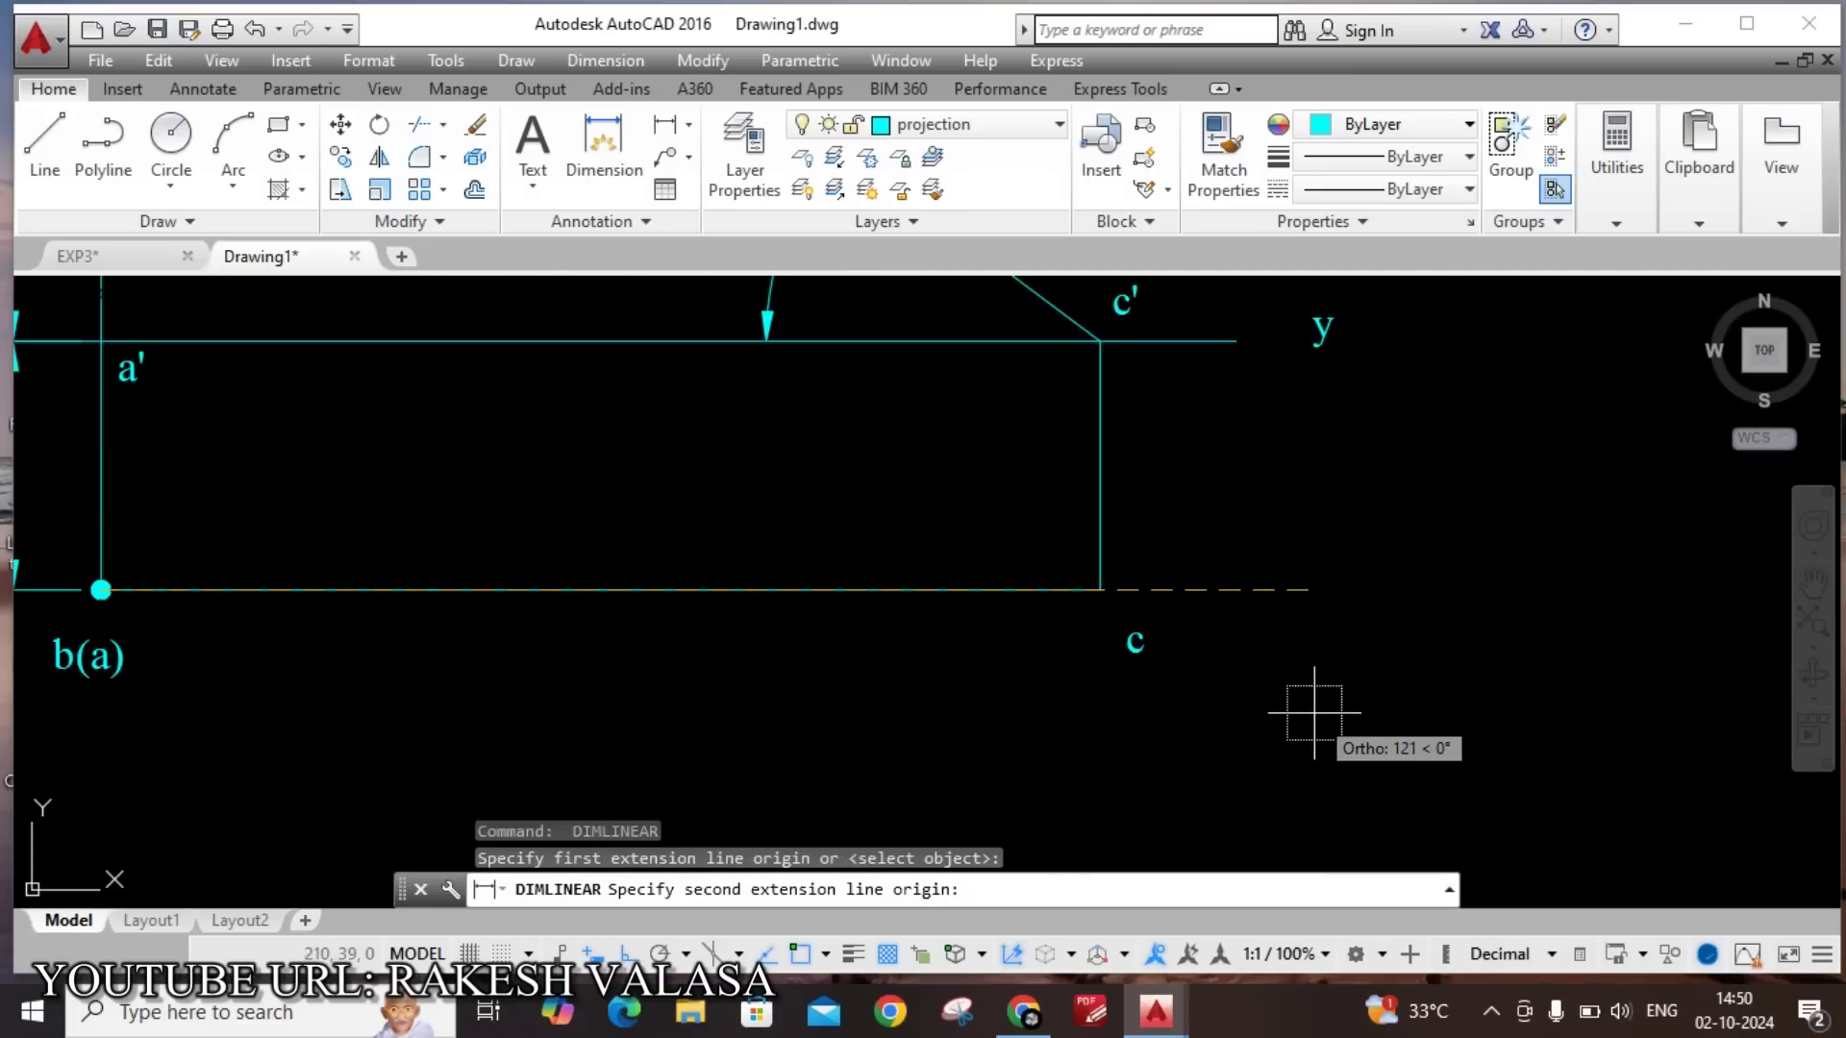
{"action": "left_click", "coordinate": [1100, 589]}
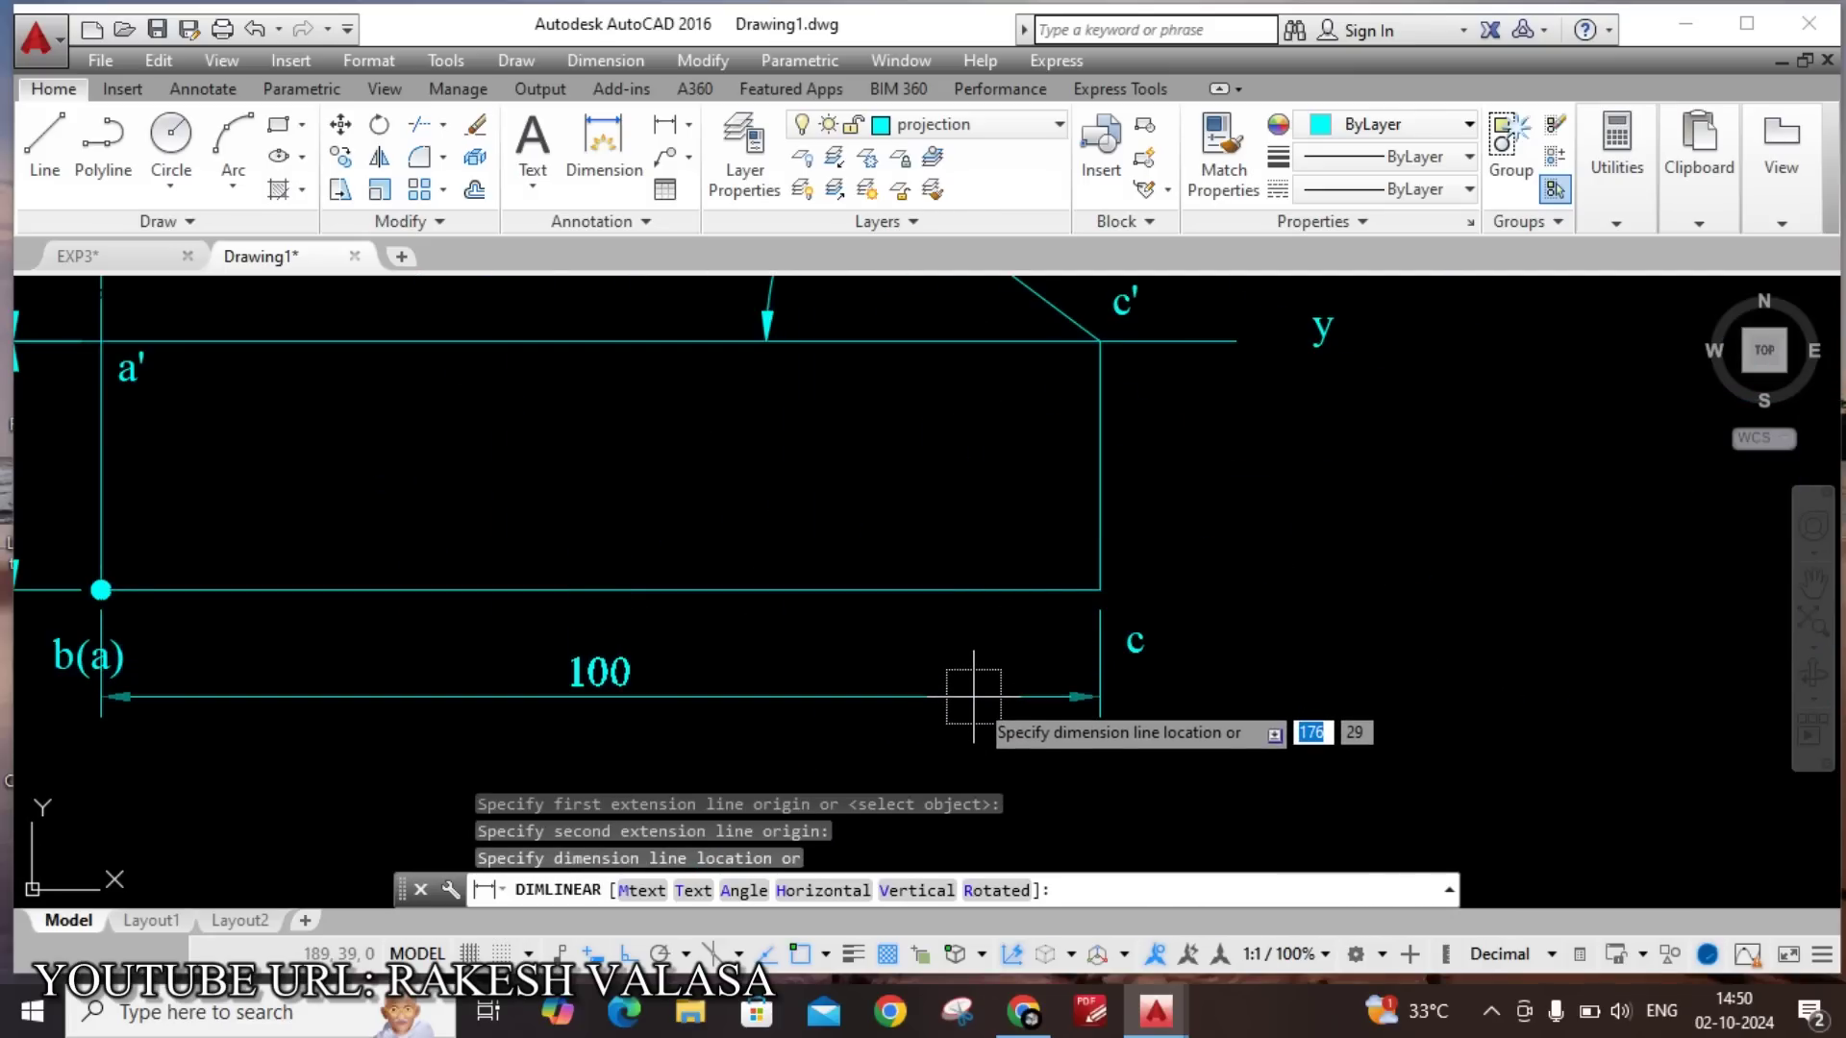
{"action": "left_click", "coordinate": [1052, 668]}
{"action": "scroll", "coordinate": [1053, 668], "scroll_direction": "down", "scroll_amount": 5}
{"action": "scroll", "coordinate": [711, 634], "scroll_direction": "up", "scroll_amount": 8}
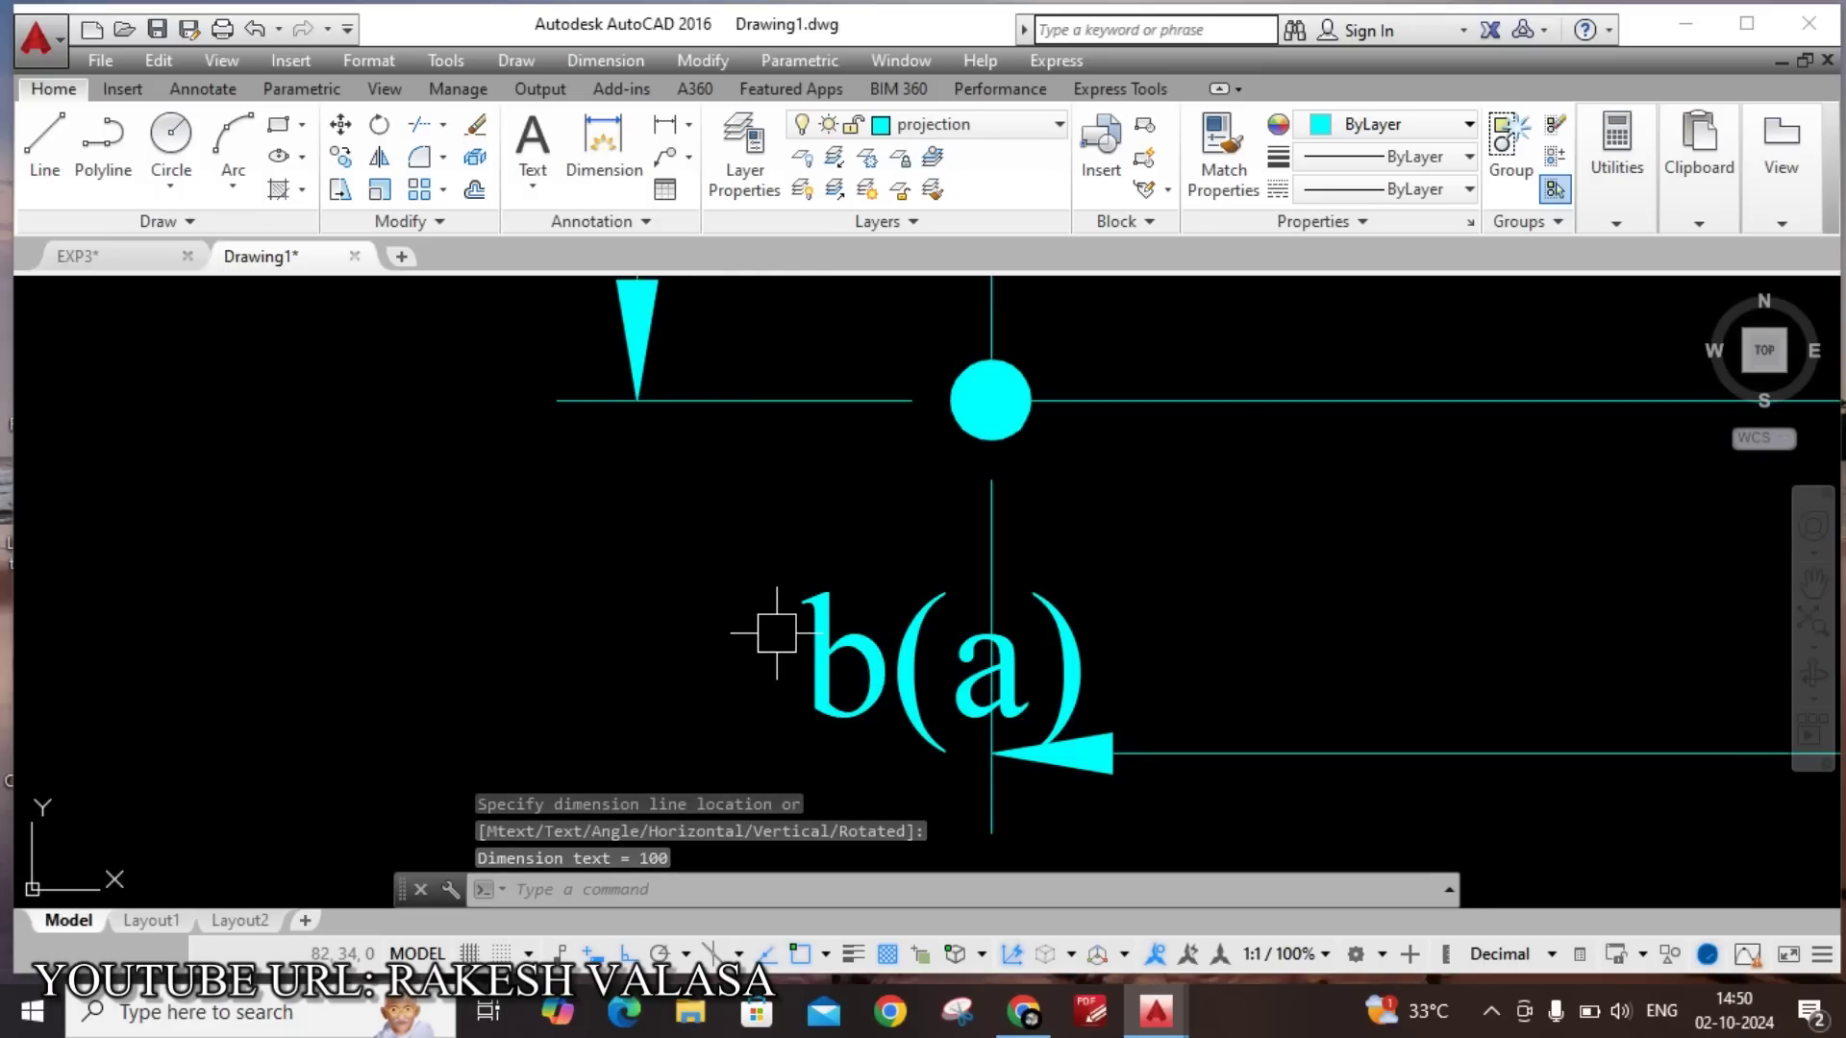
Move the b(a) label up and left with Ortho off, clear of the dimensions.
{"action": "type", "text": "m"}
{"action": "key", "text": "Return"}
{"action": "left_click", "coordinate": [836, 677]}
{"action": "key", "text": "Return"}
{"action": "left_click", "coordinate": [830, 632]}
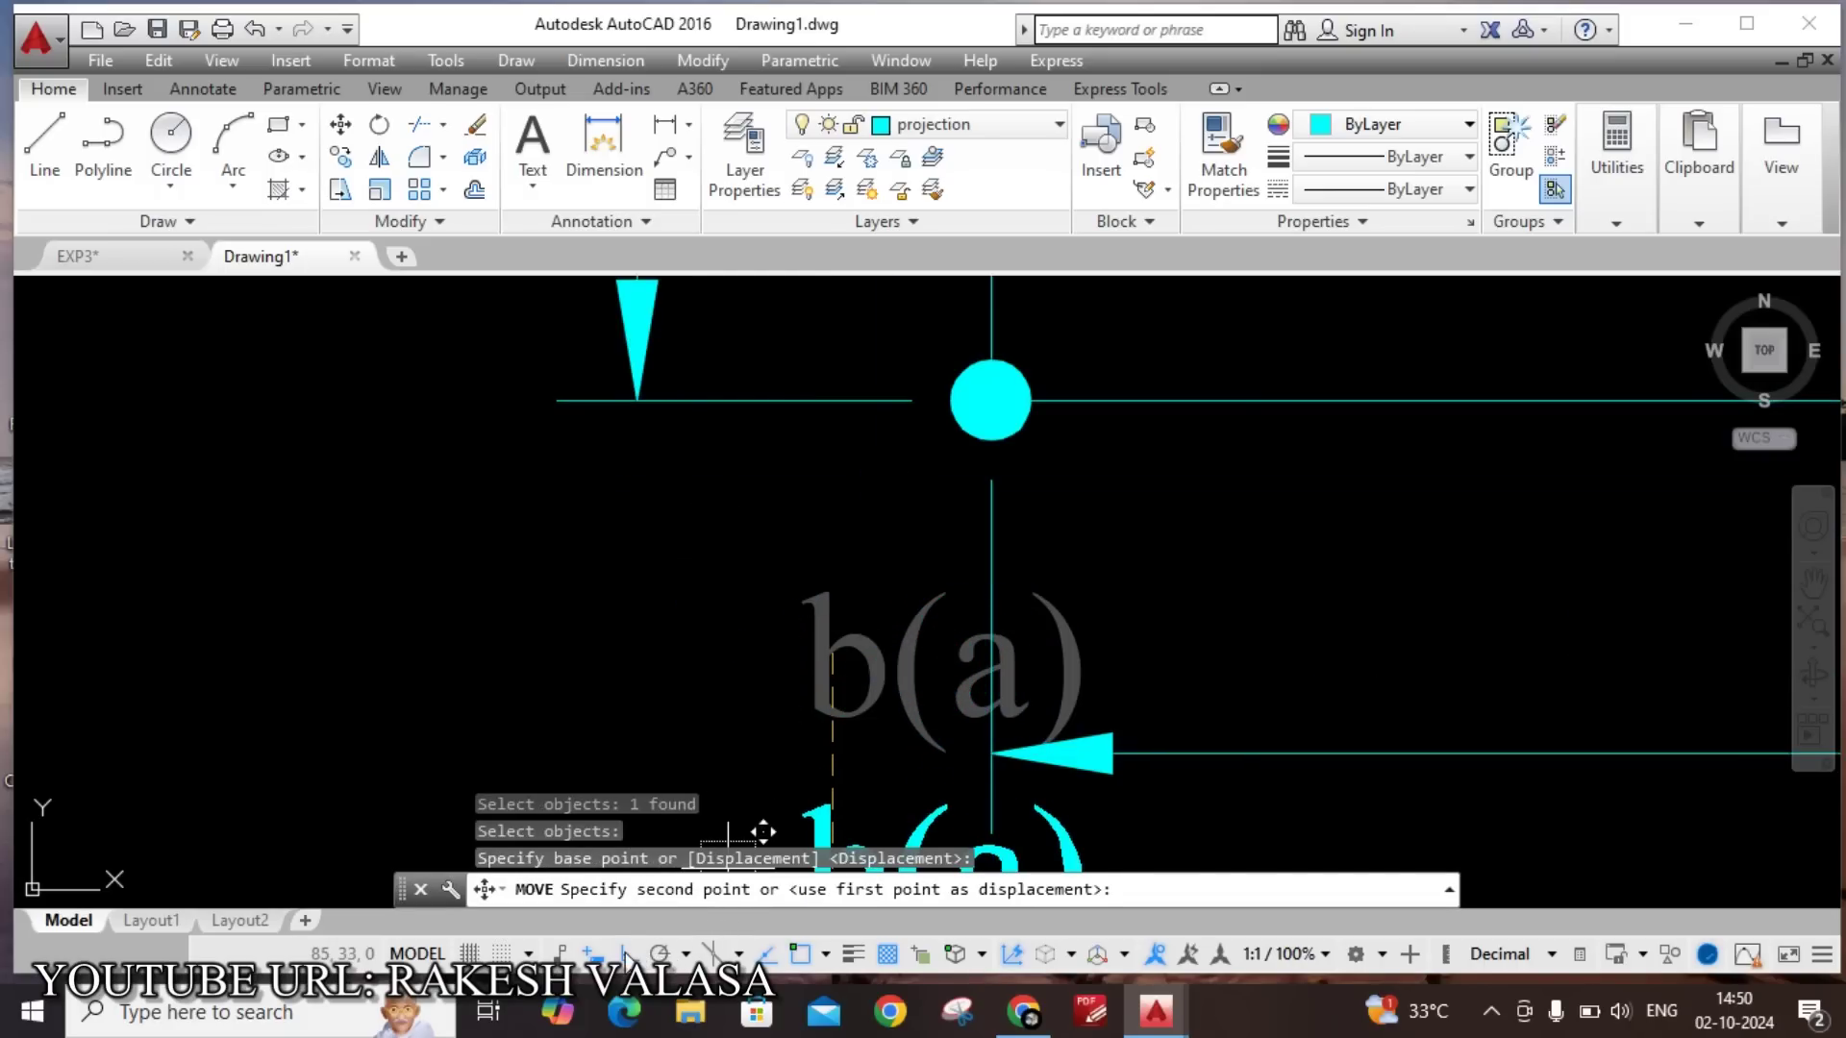
{"action": "key", "text": "F8"}
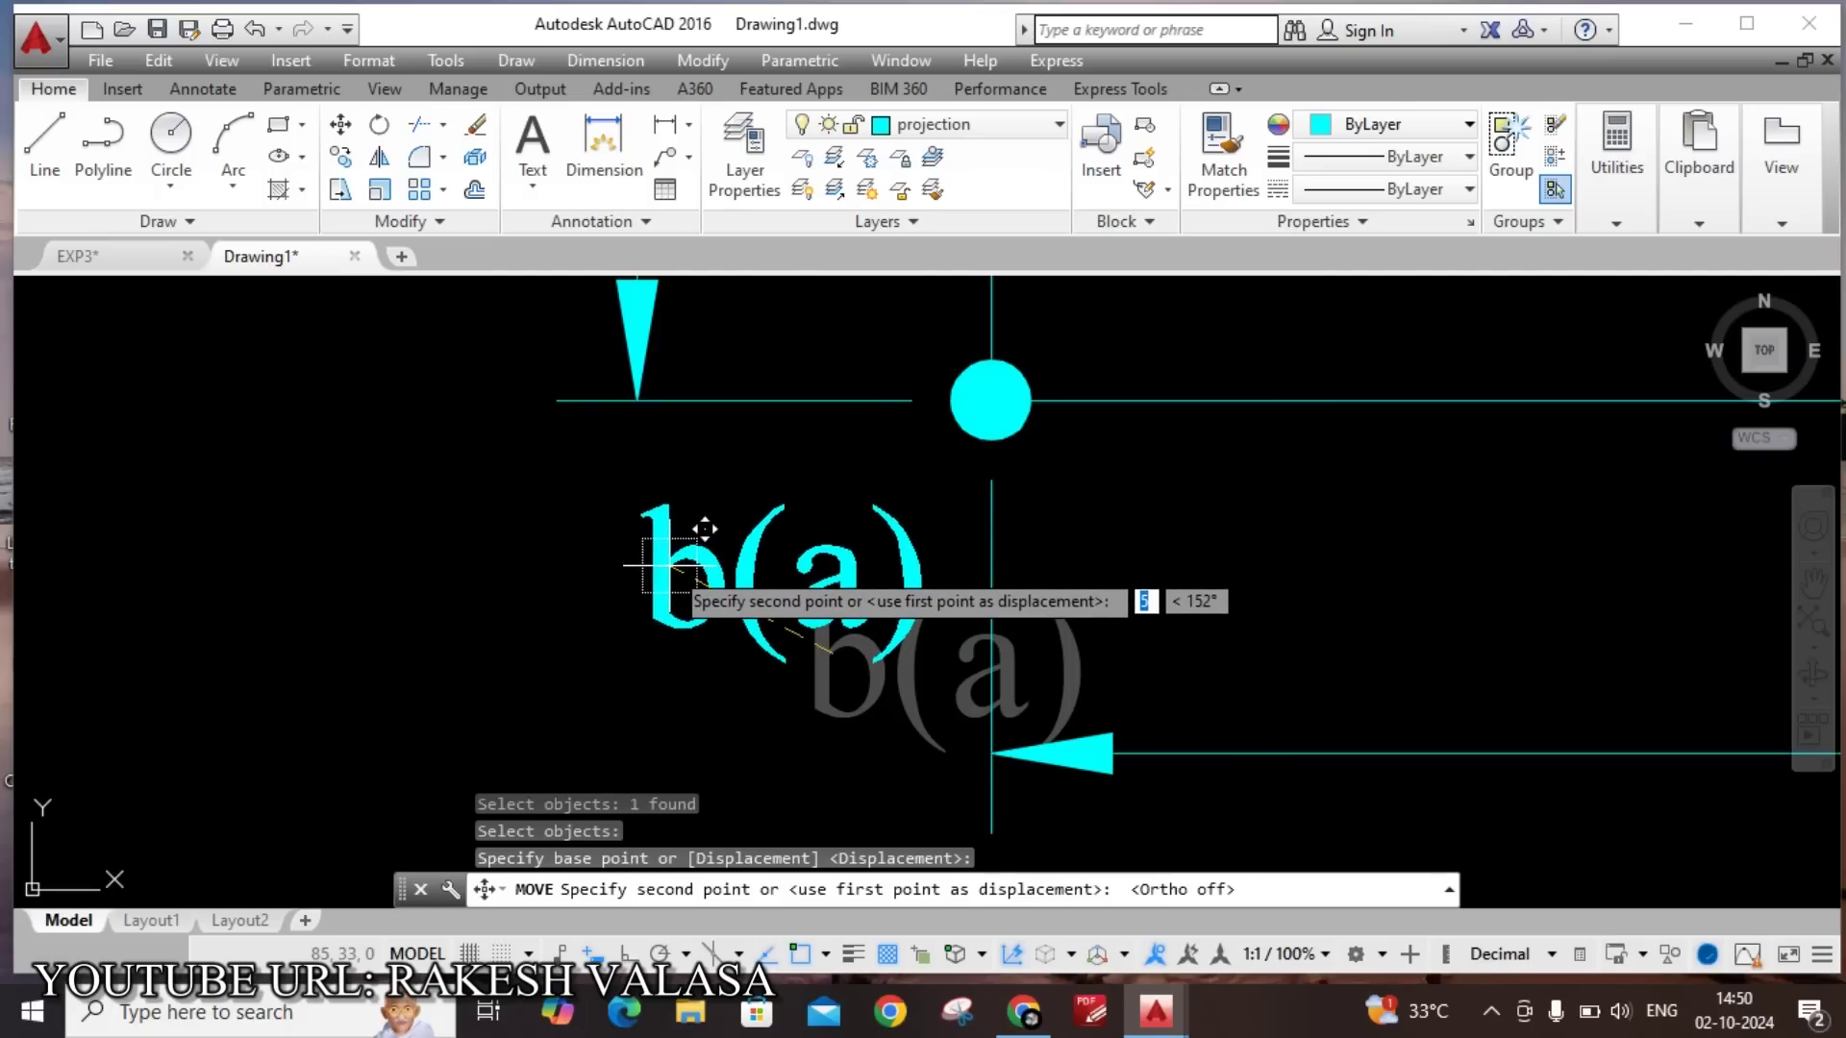
{"action": "left_click", "coordinate": [670, 566]}
{"action": "scroll", "coordinate": [692, 587], "scroll_direction": "down", "scroll_amount": 5}
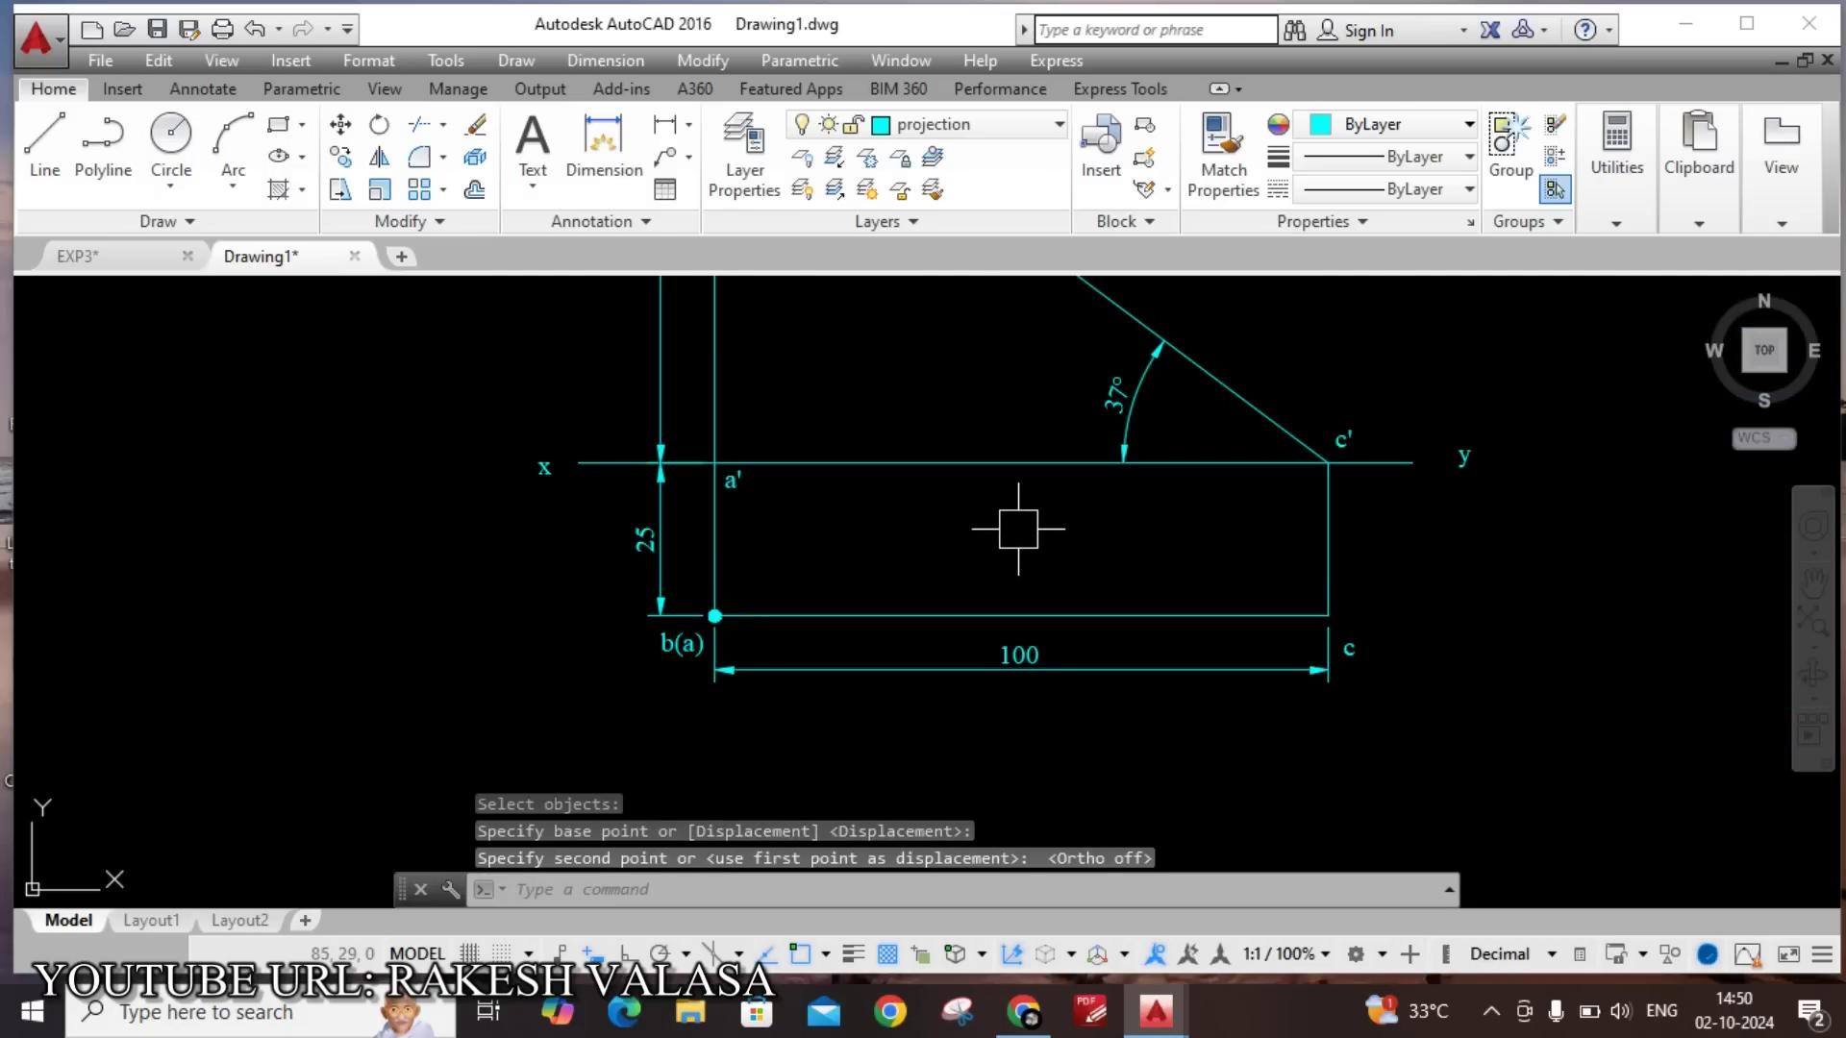
{"action": "mouse_move", "coordinate": [1018, 529]}
{"action": "middle_mouse_down"}
{"action": "mouse_move", "coordinate": [1022, 630]}
{"action": "mouse_move", "coordinate": [978, 792]}
{"action": "middle_mouse_up"}
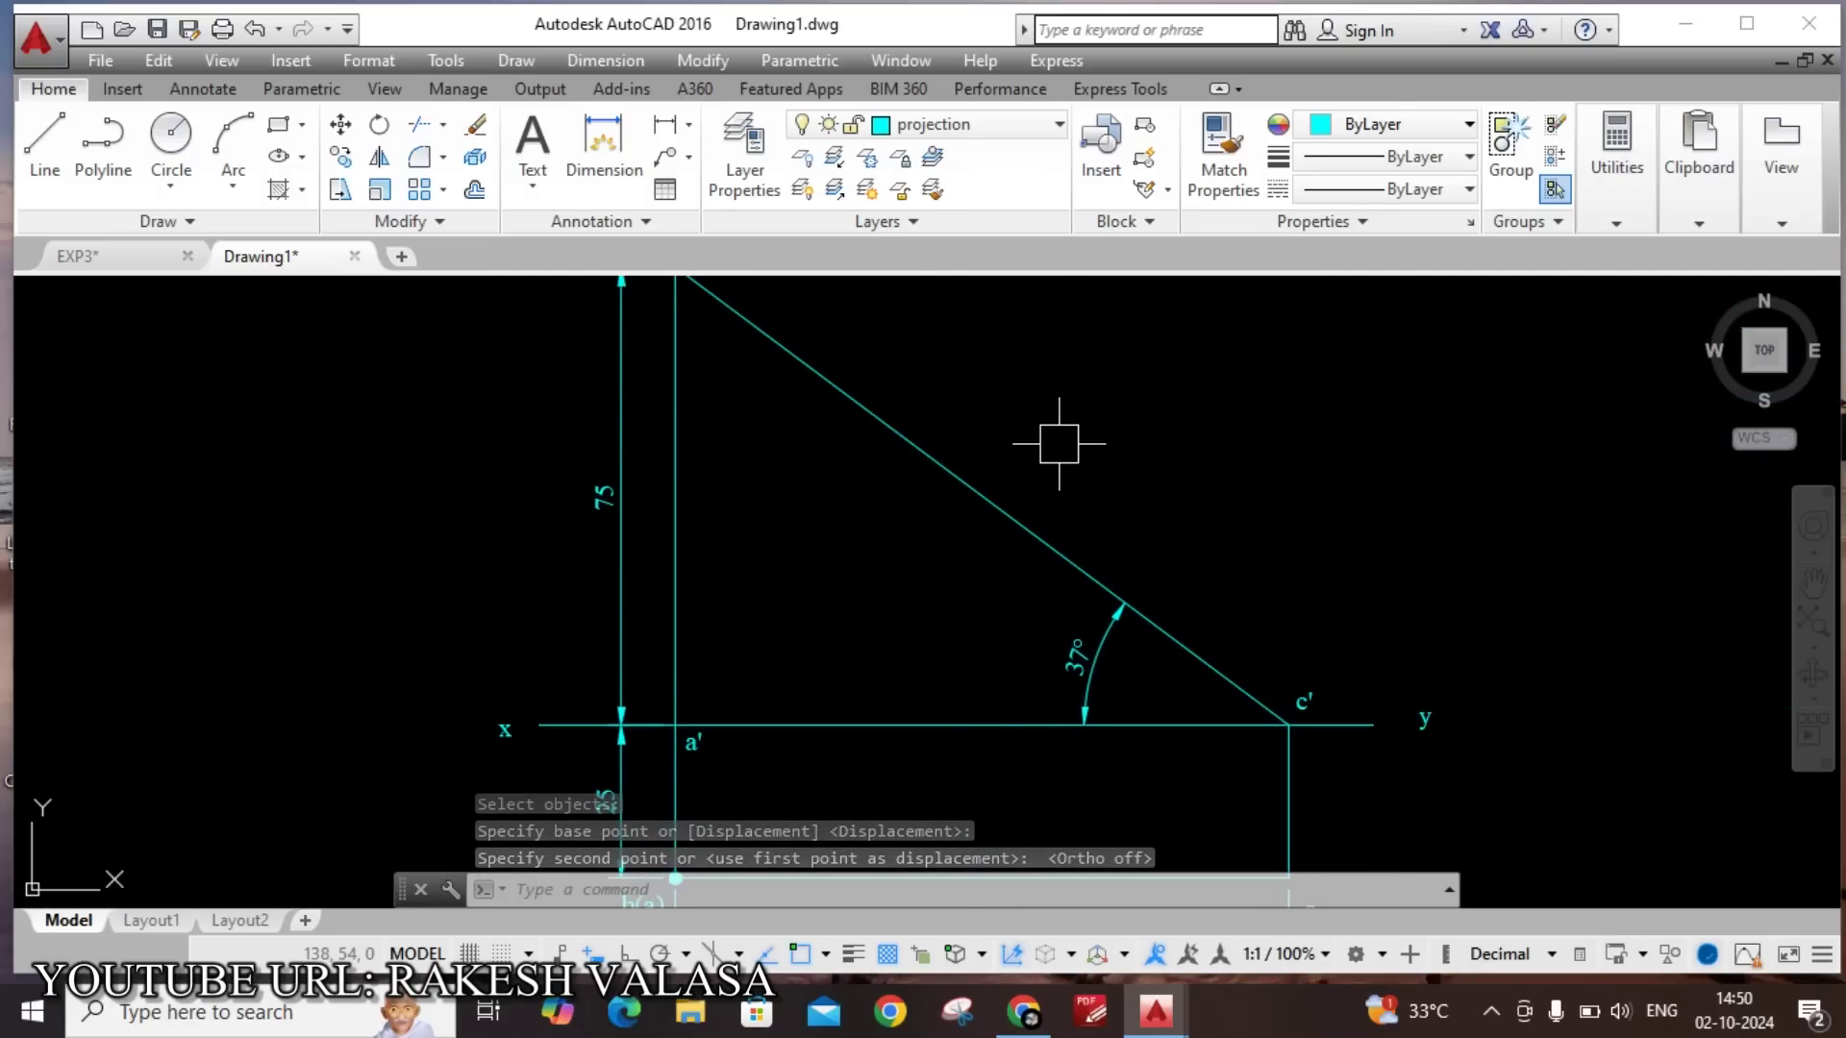
{"action": "middle_click_drag", "start_coordinate": [1063, 433], "coordinate": [1063, 562]}
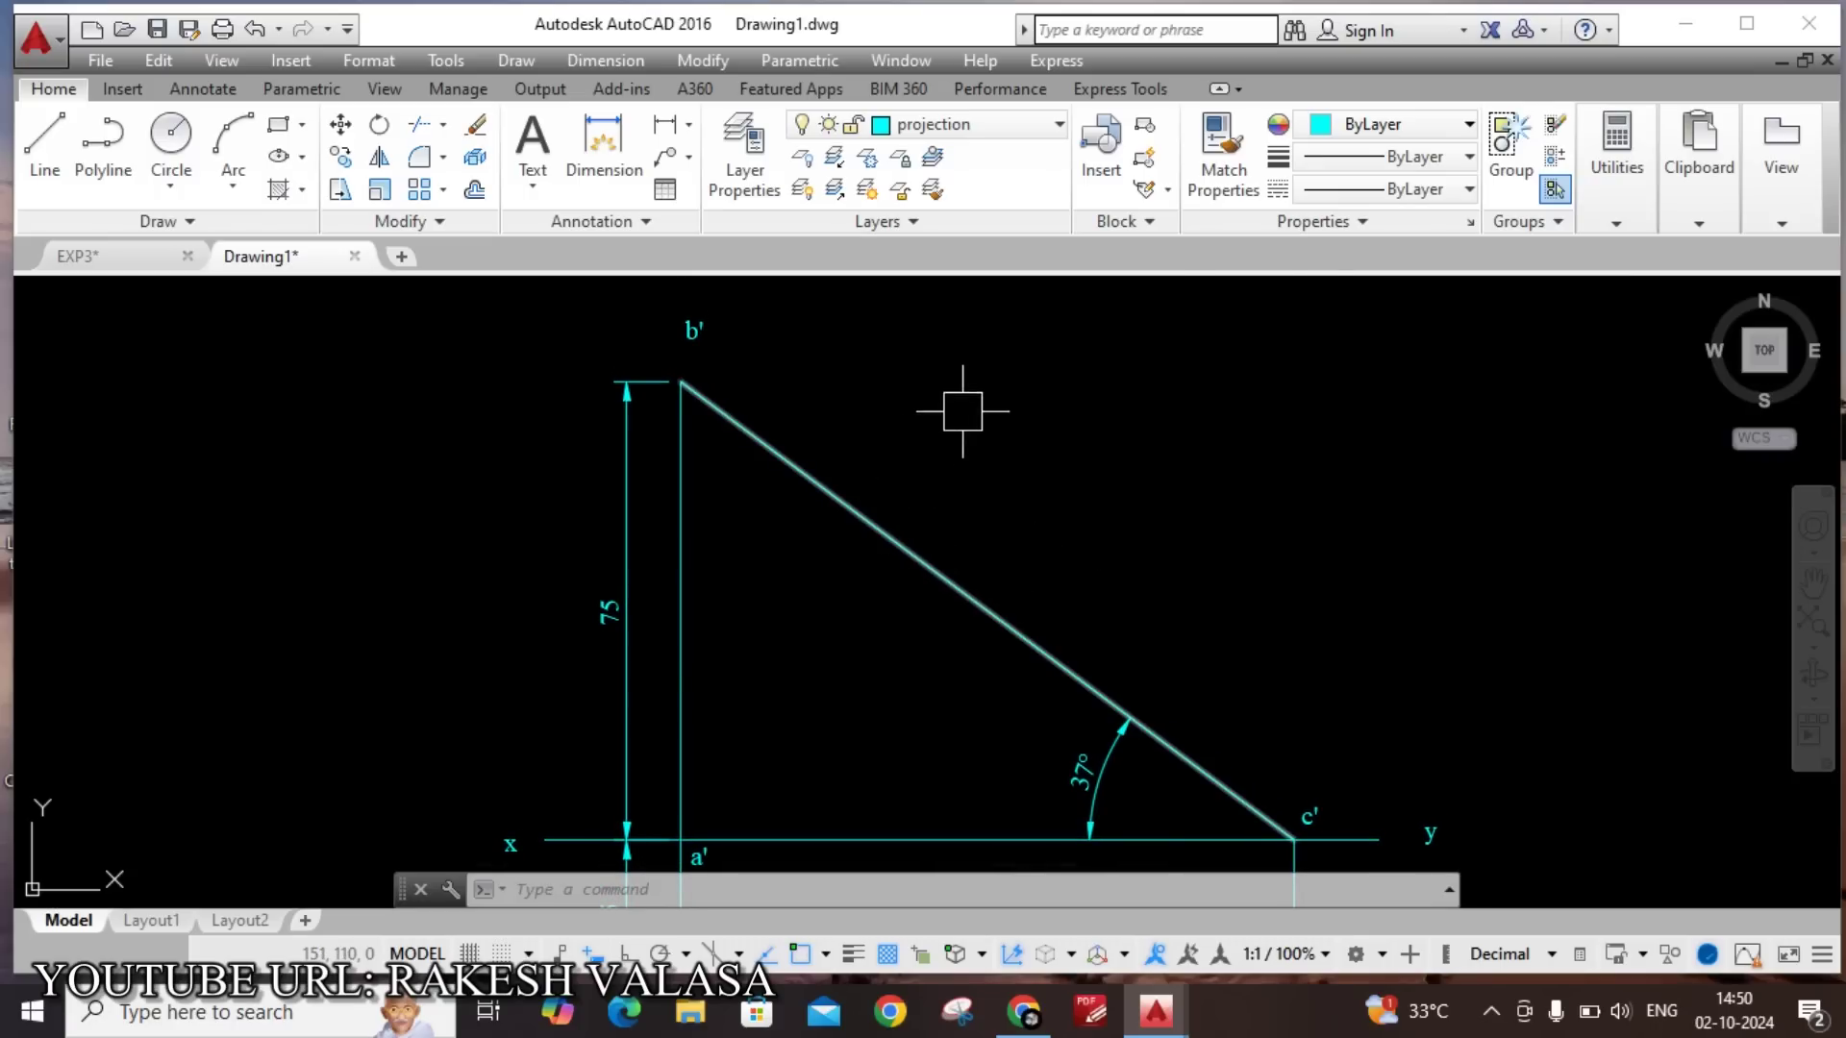
{"action": "scroll", "coordinate": [962, 406], "scroll_direction": "down", "scroll_amount": 2}
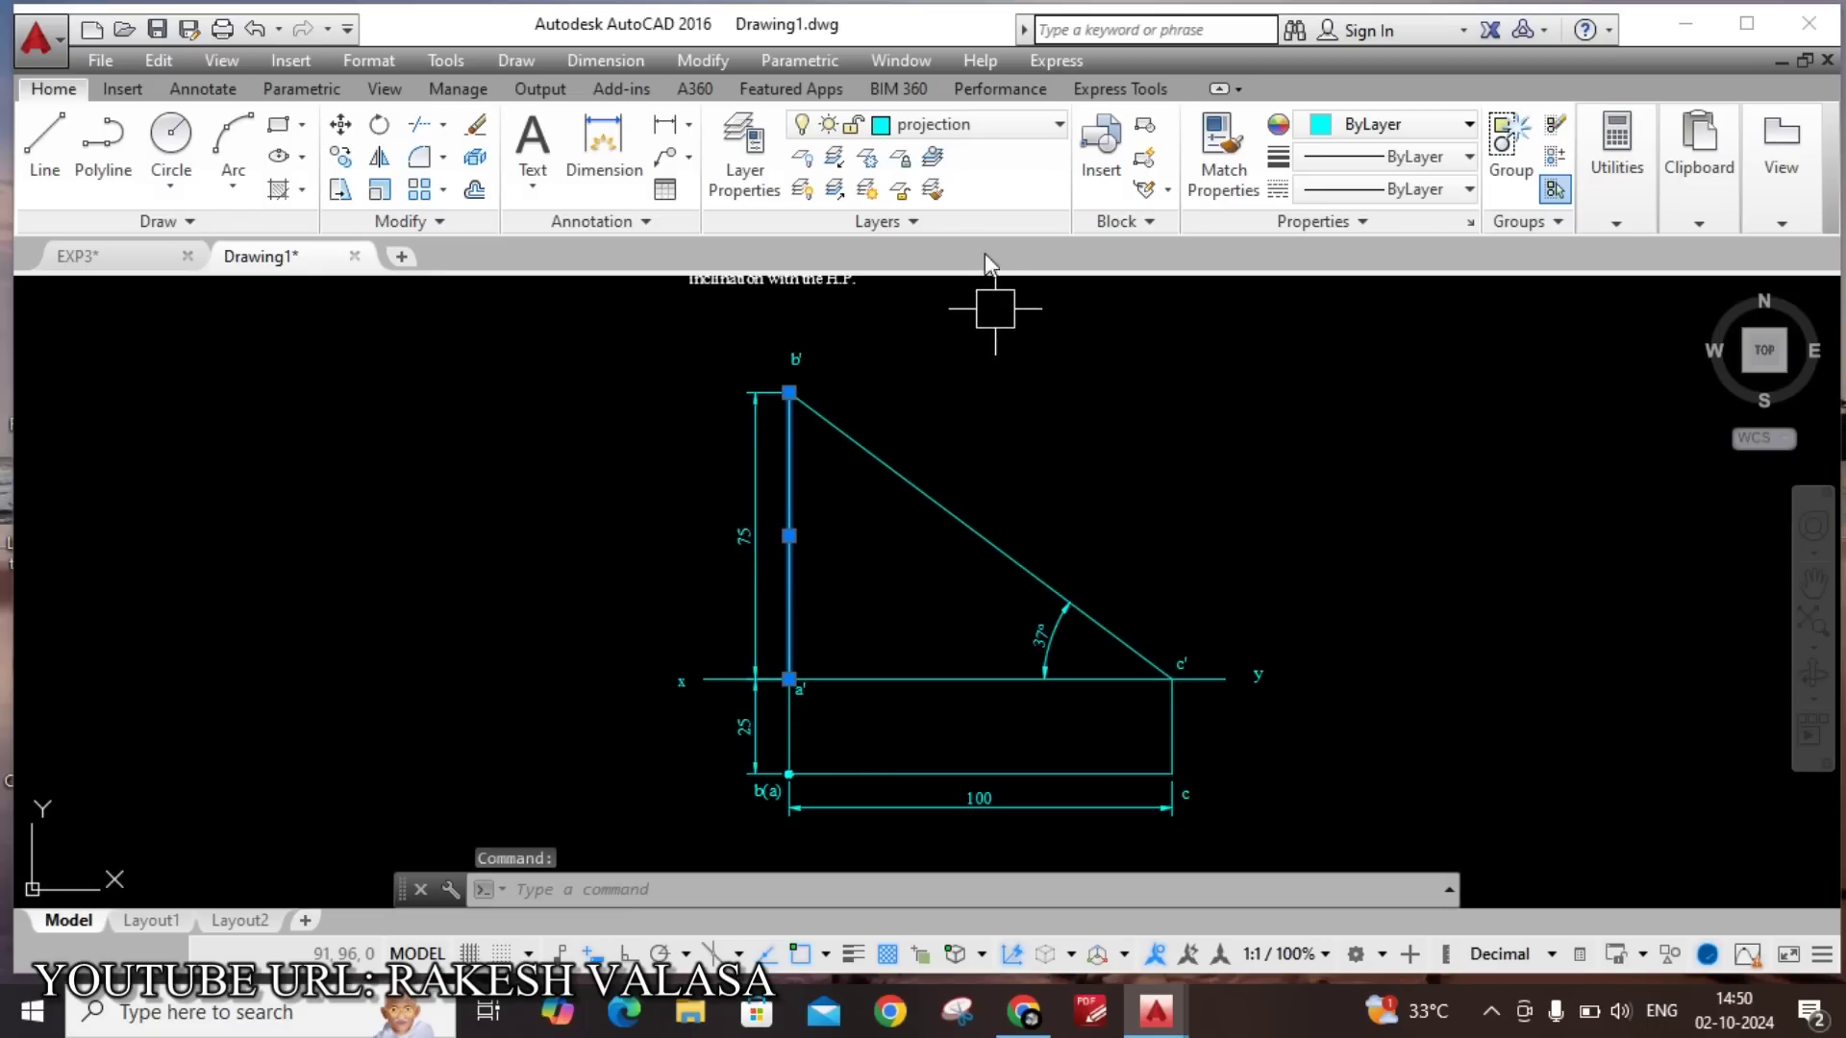
Put the selected line on the object layer and turn on lineweight display.
{"action": "left_click", "coordinate": [961, 130]}
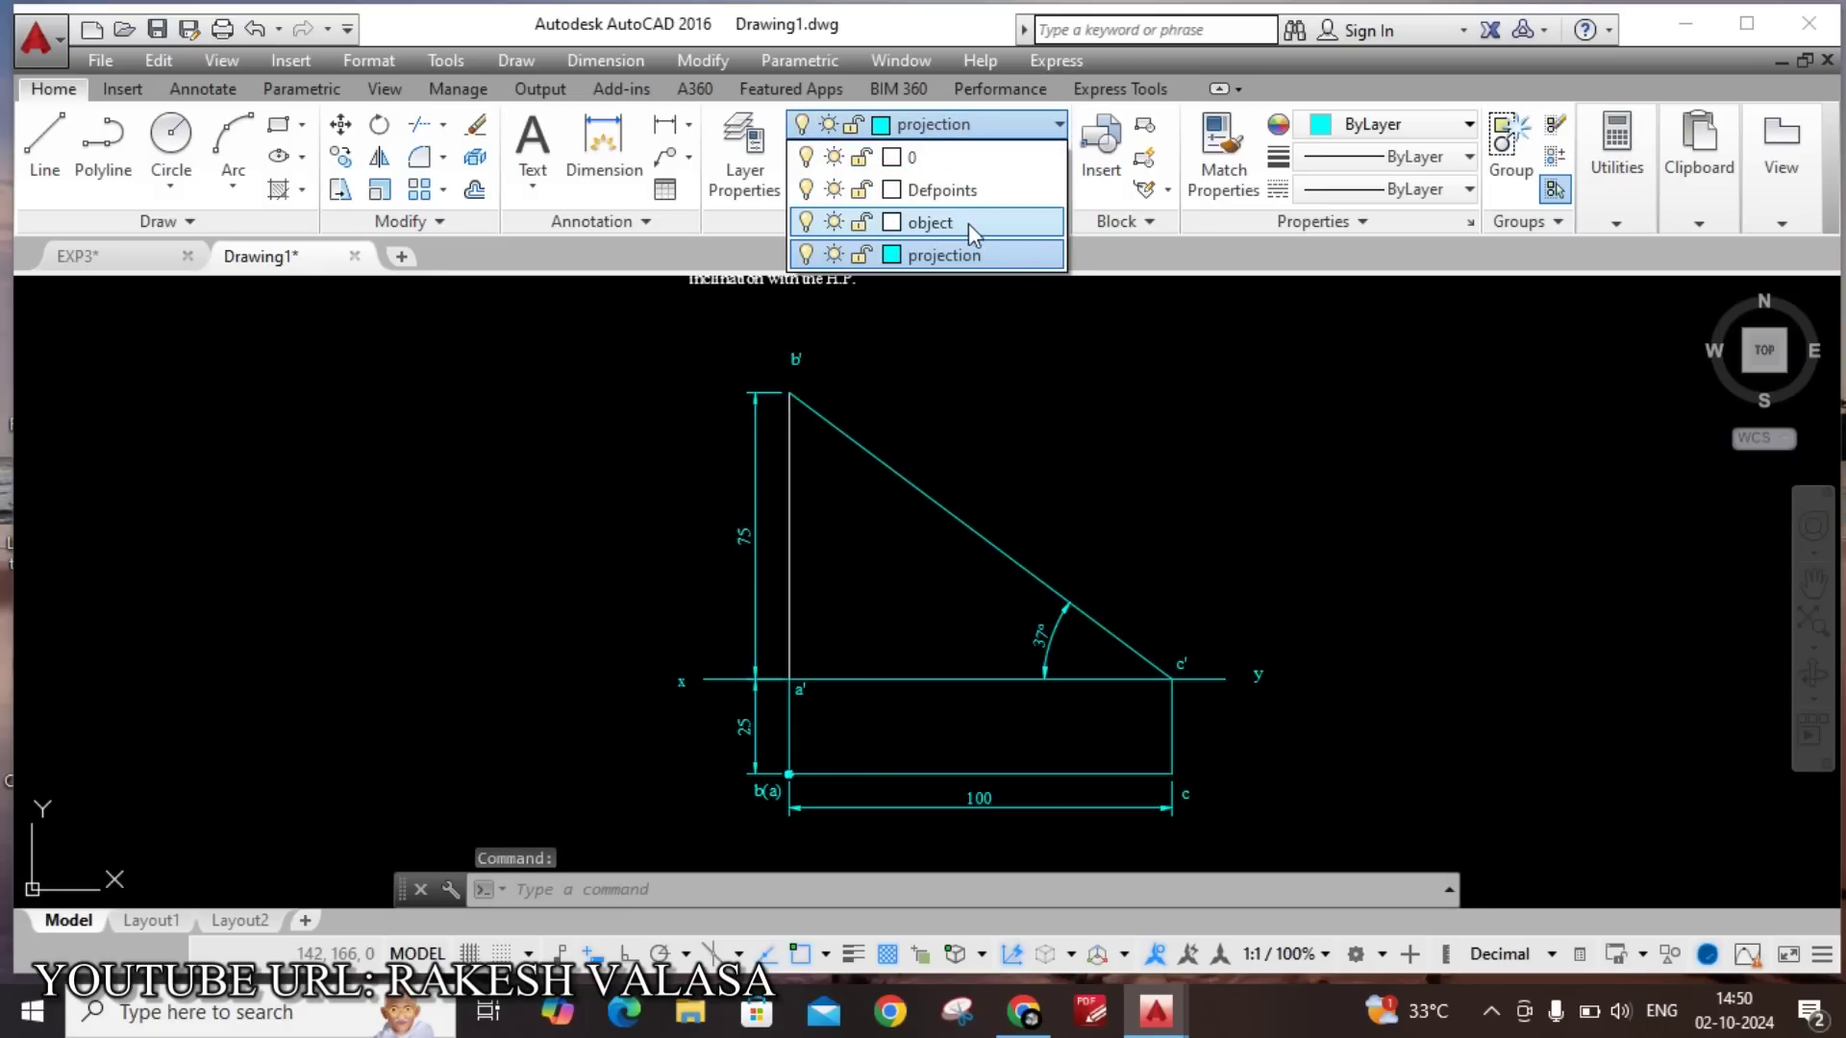
{"action": "left_click", "coordinate": [969, 226]}
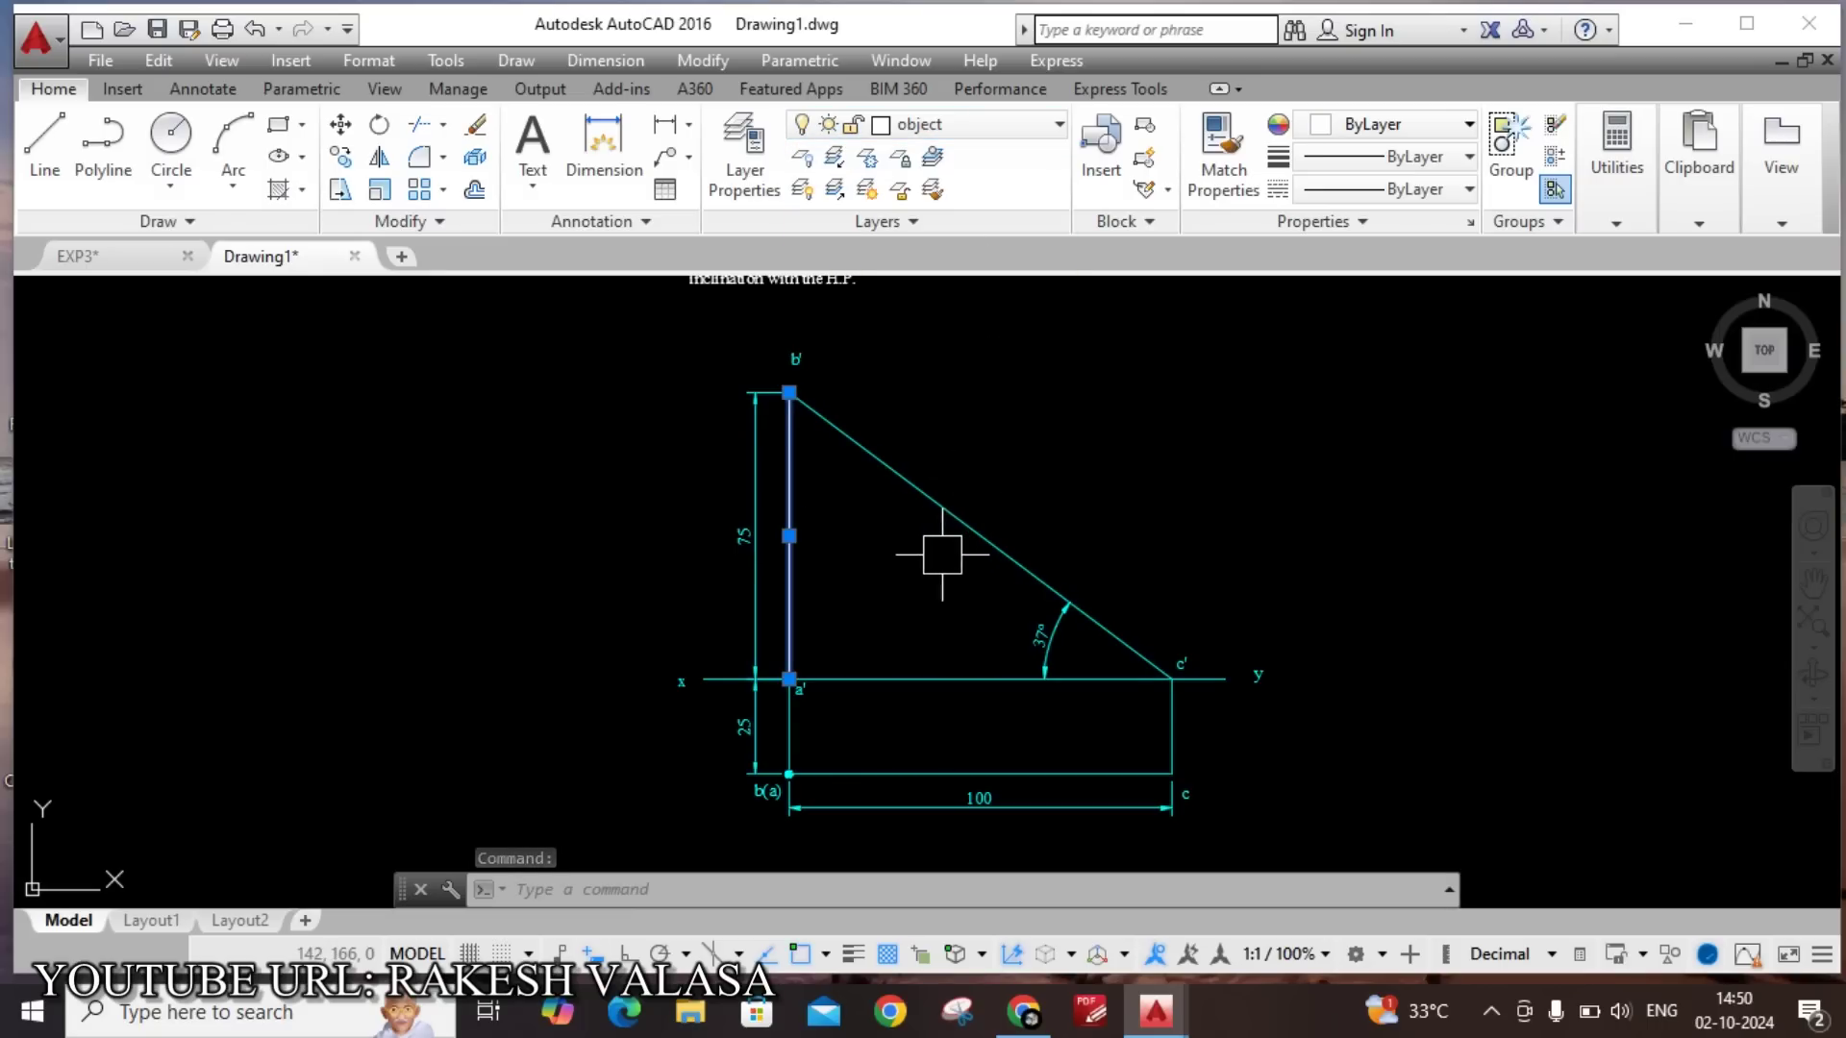
{"action": "left_click", "coordinate": [852, 954]}
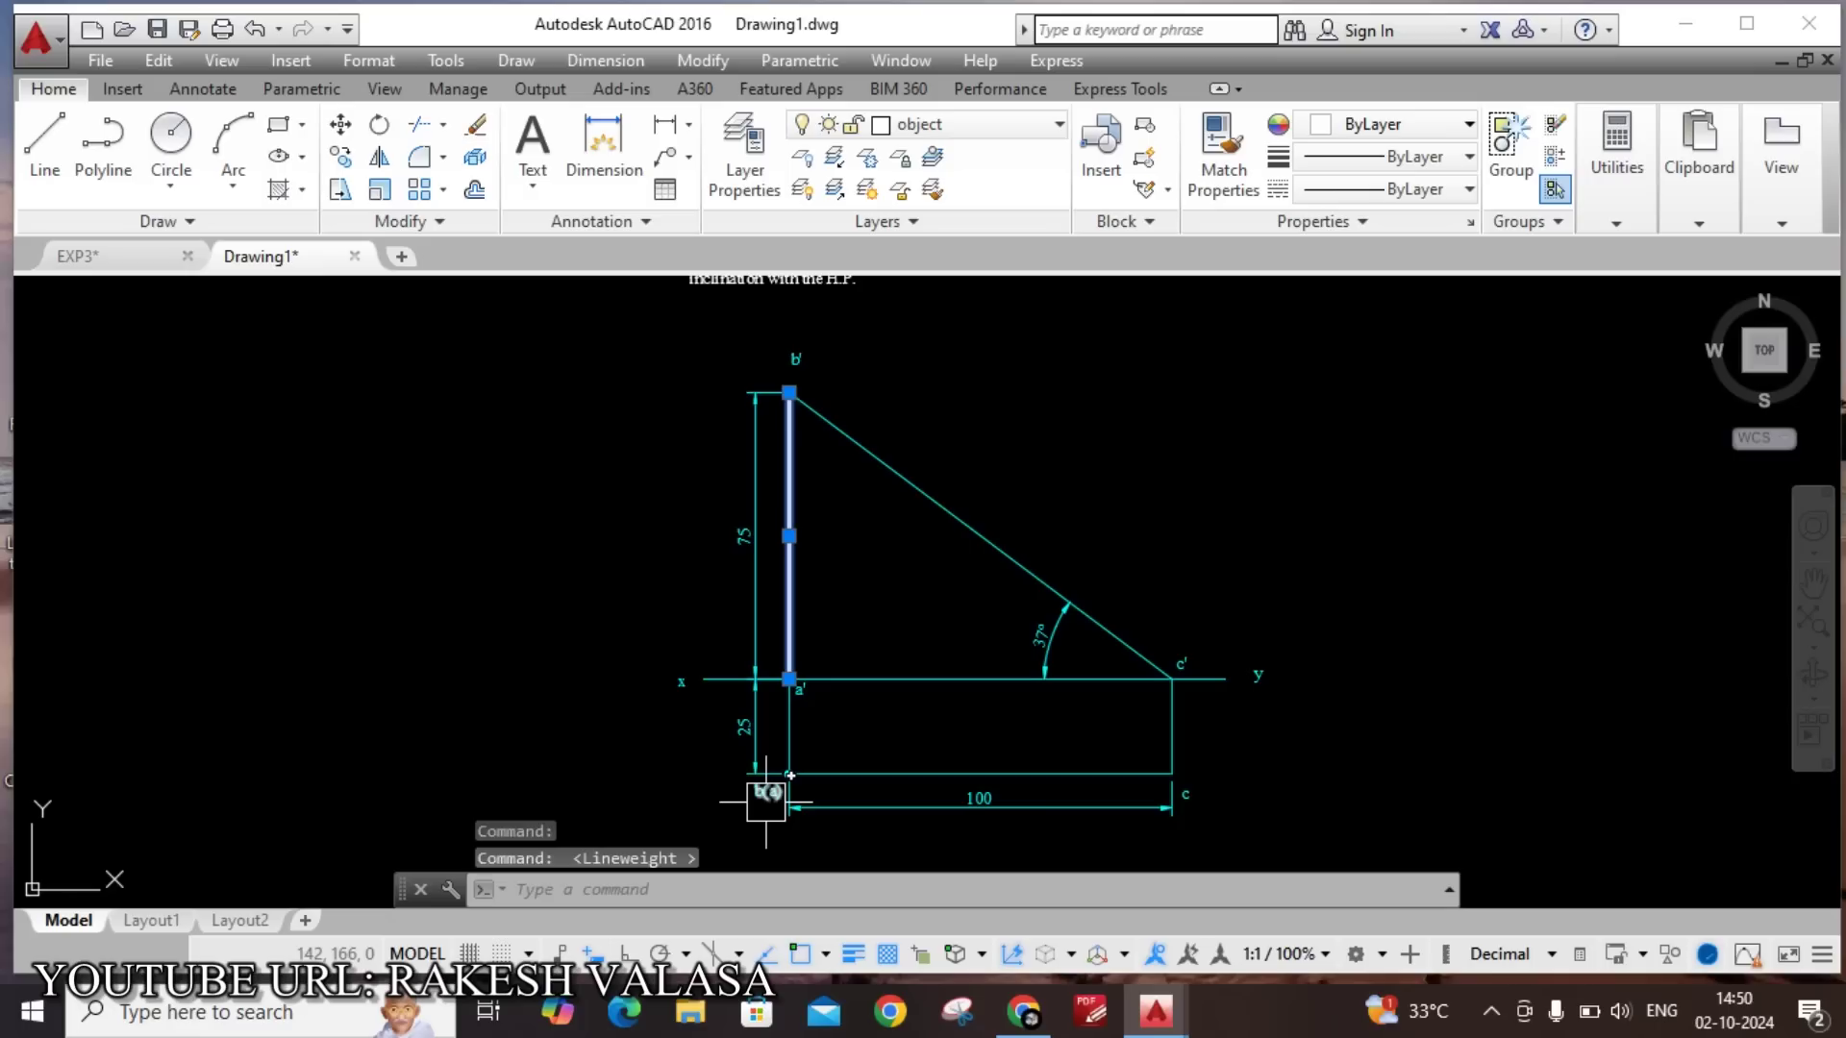
{"action": "key", "text": "Escape"}
Move the circle at b(a) and line b'c' onto the object layer.
{"action": "scroll", "coordinate": [821, 781], "scroll_direction": "up", "scroll_amount": 8}
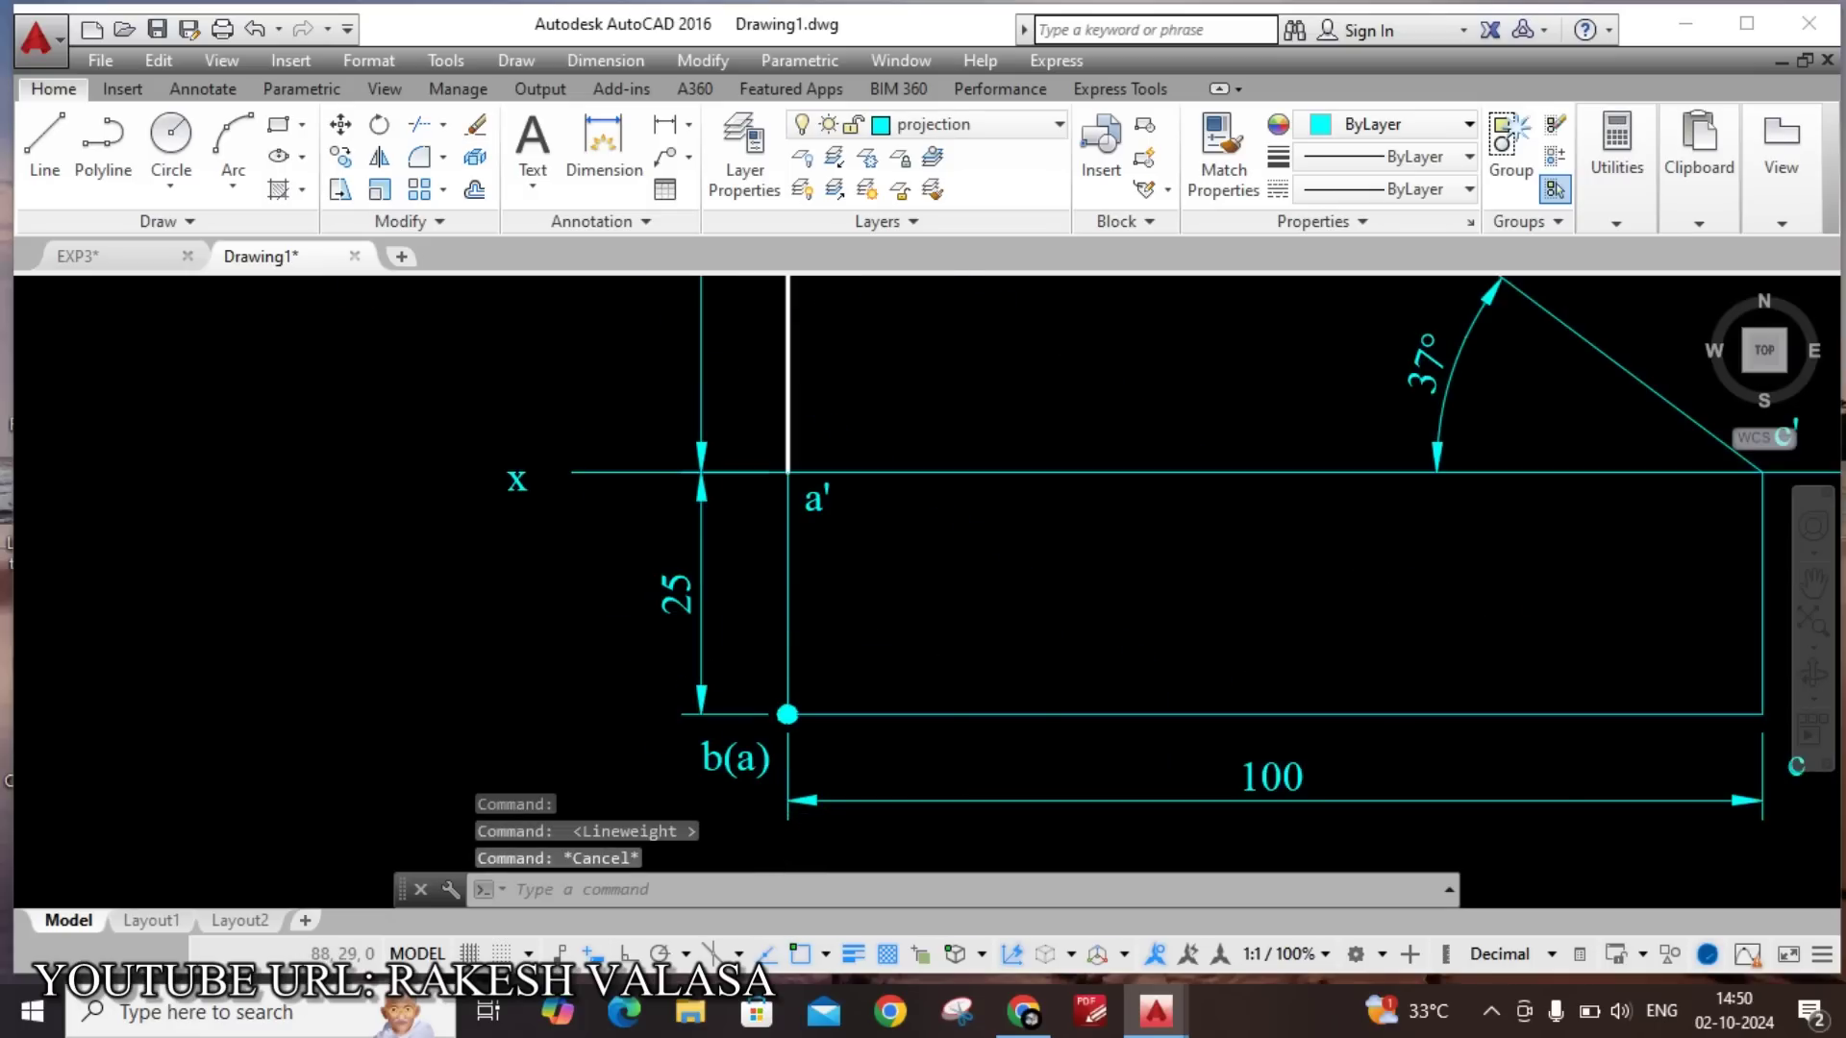
{"action": "scroll", "coordinate": [783, 562], "scroll_direction": "up", "scroll_amount": 4}
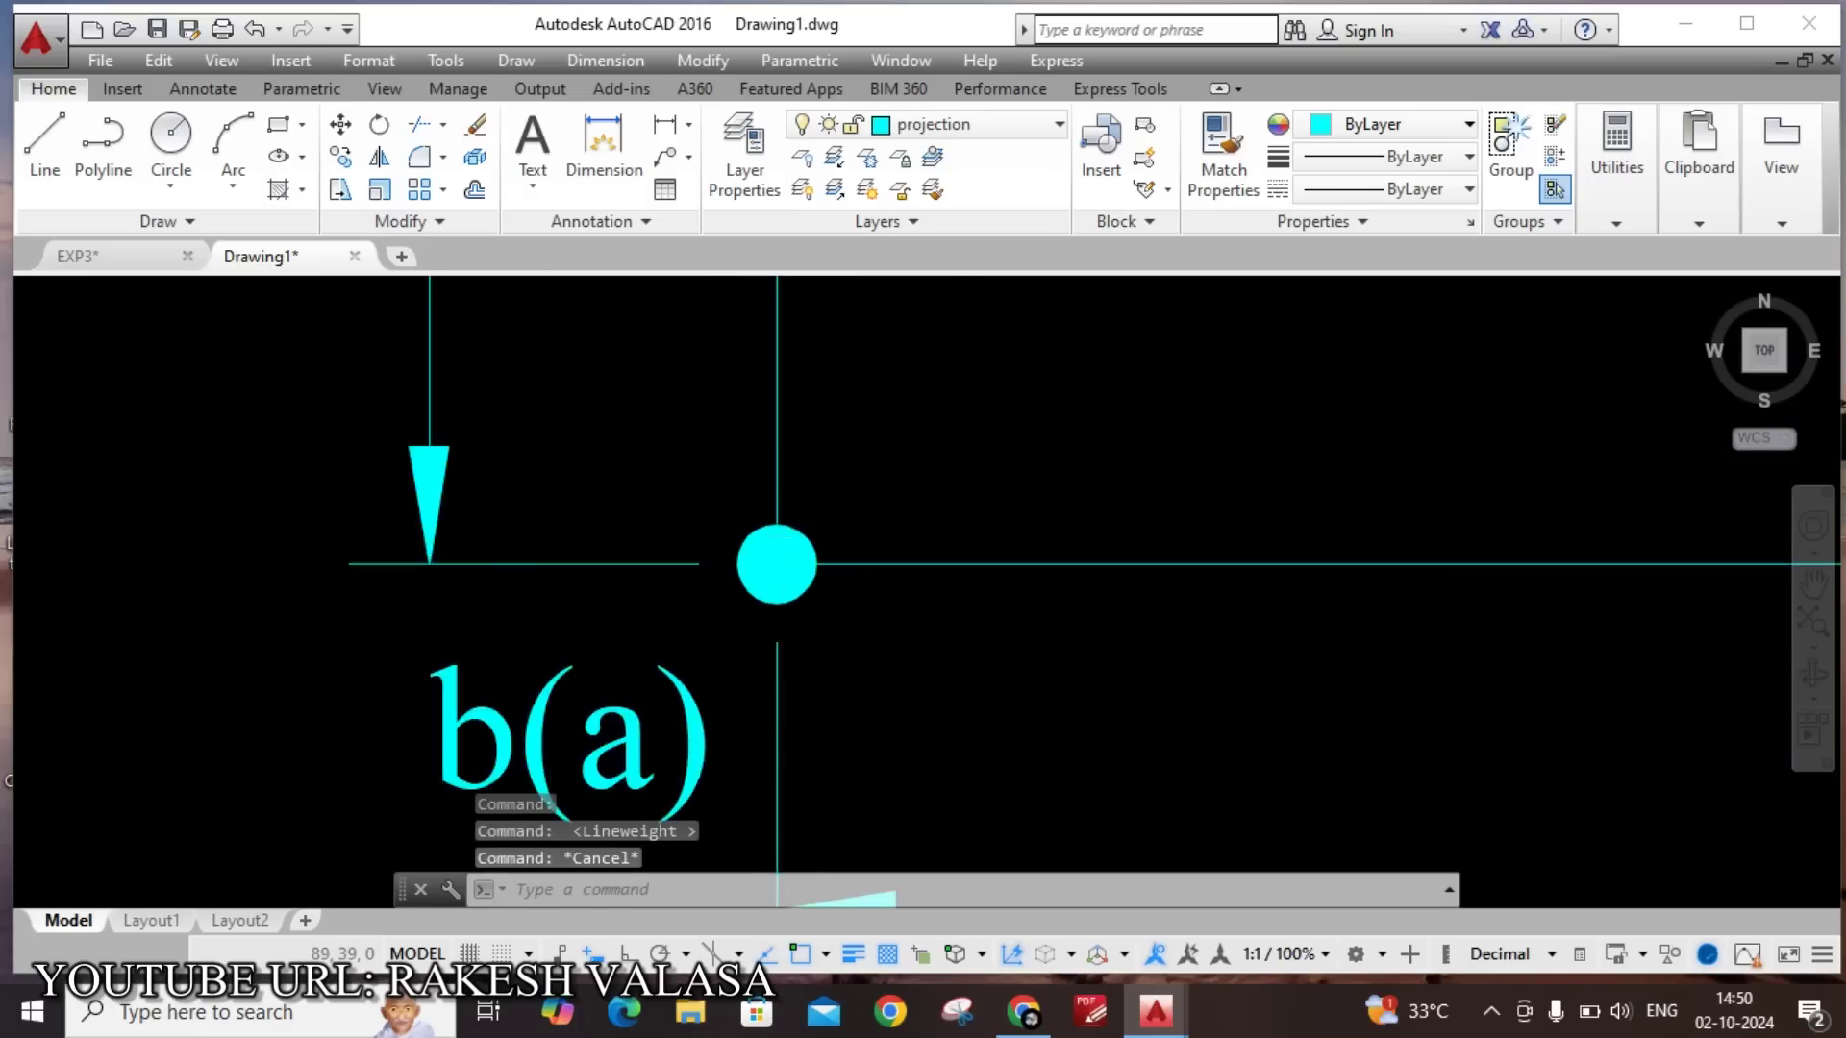
{"action": "left_click", "coordinate": [781, 551]}
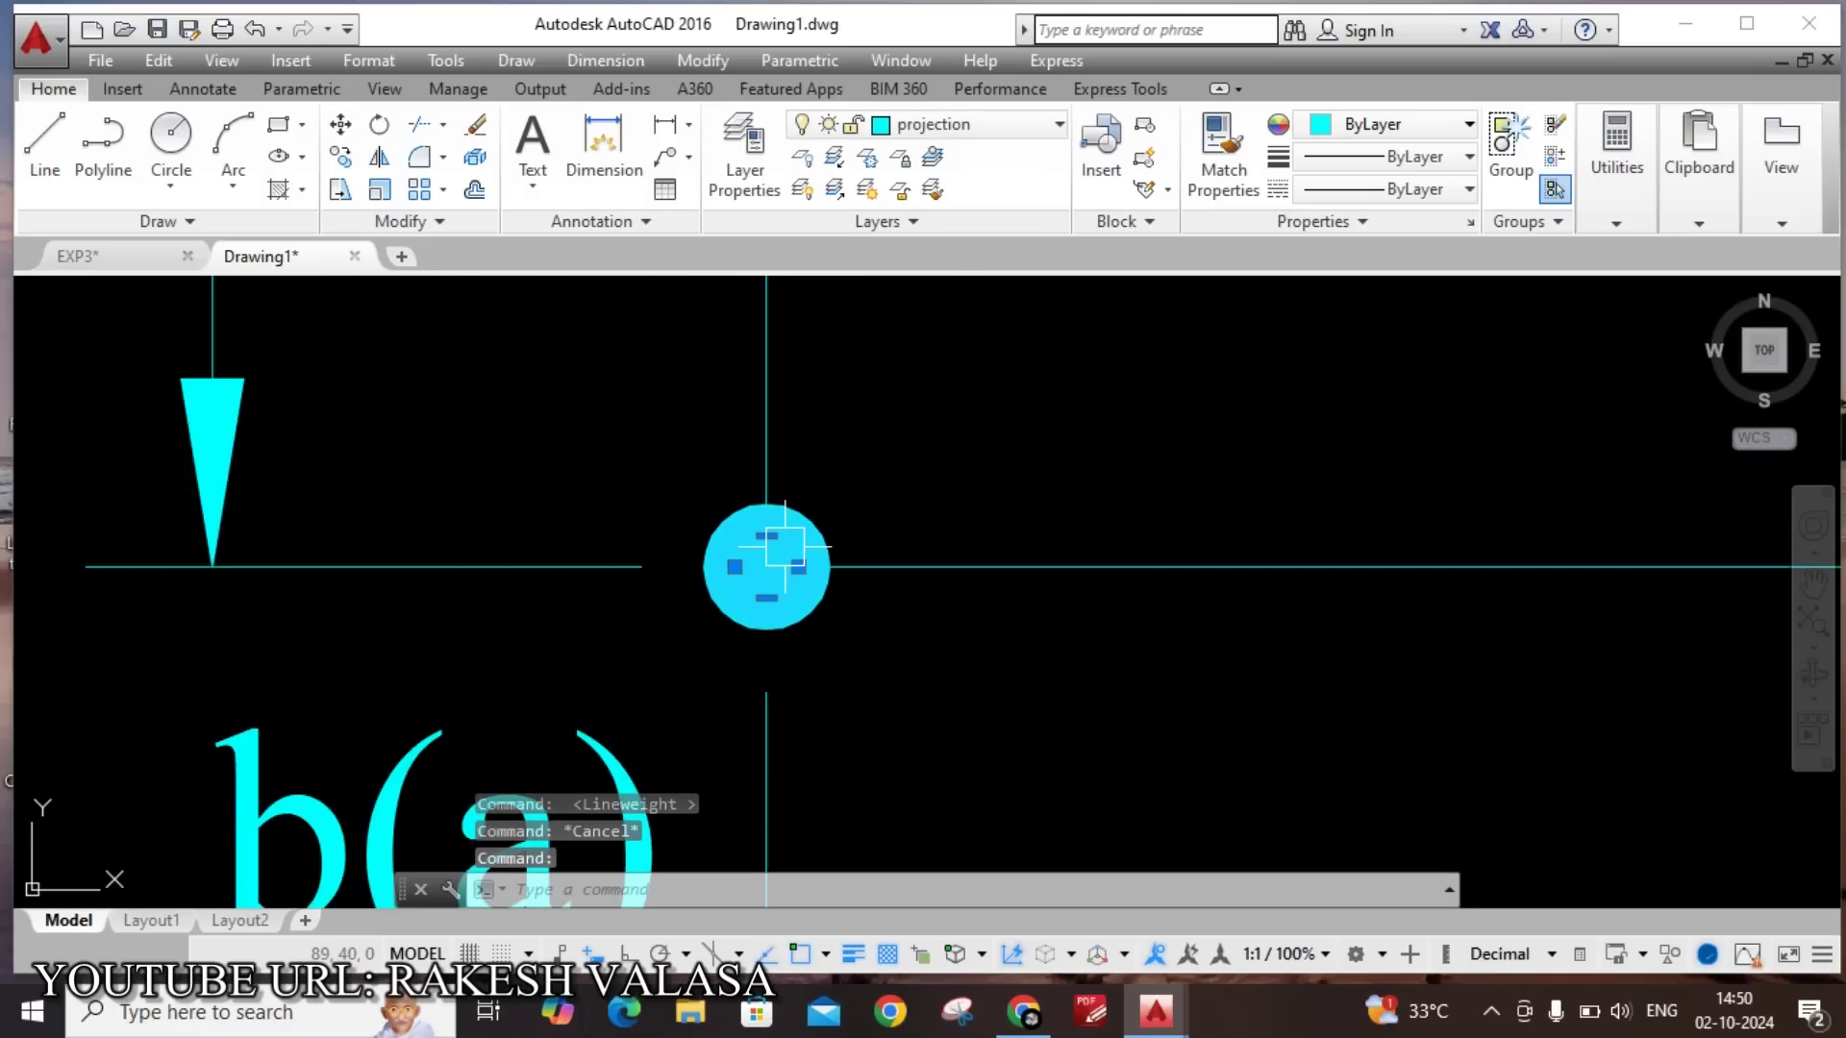
{"action": "left_click", "coordinate": [975, 123]}
{"action": "left_click", "coordinate": [961, 222]}
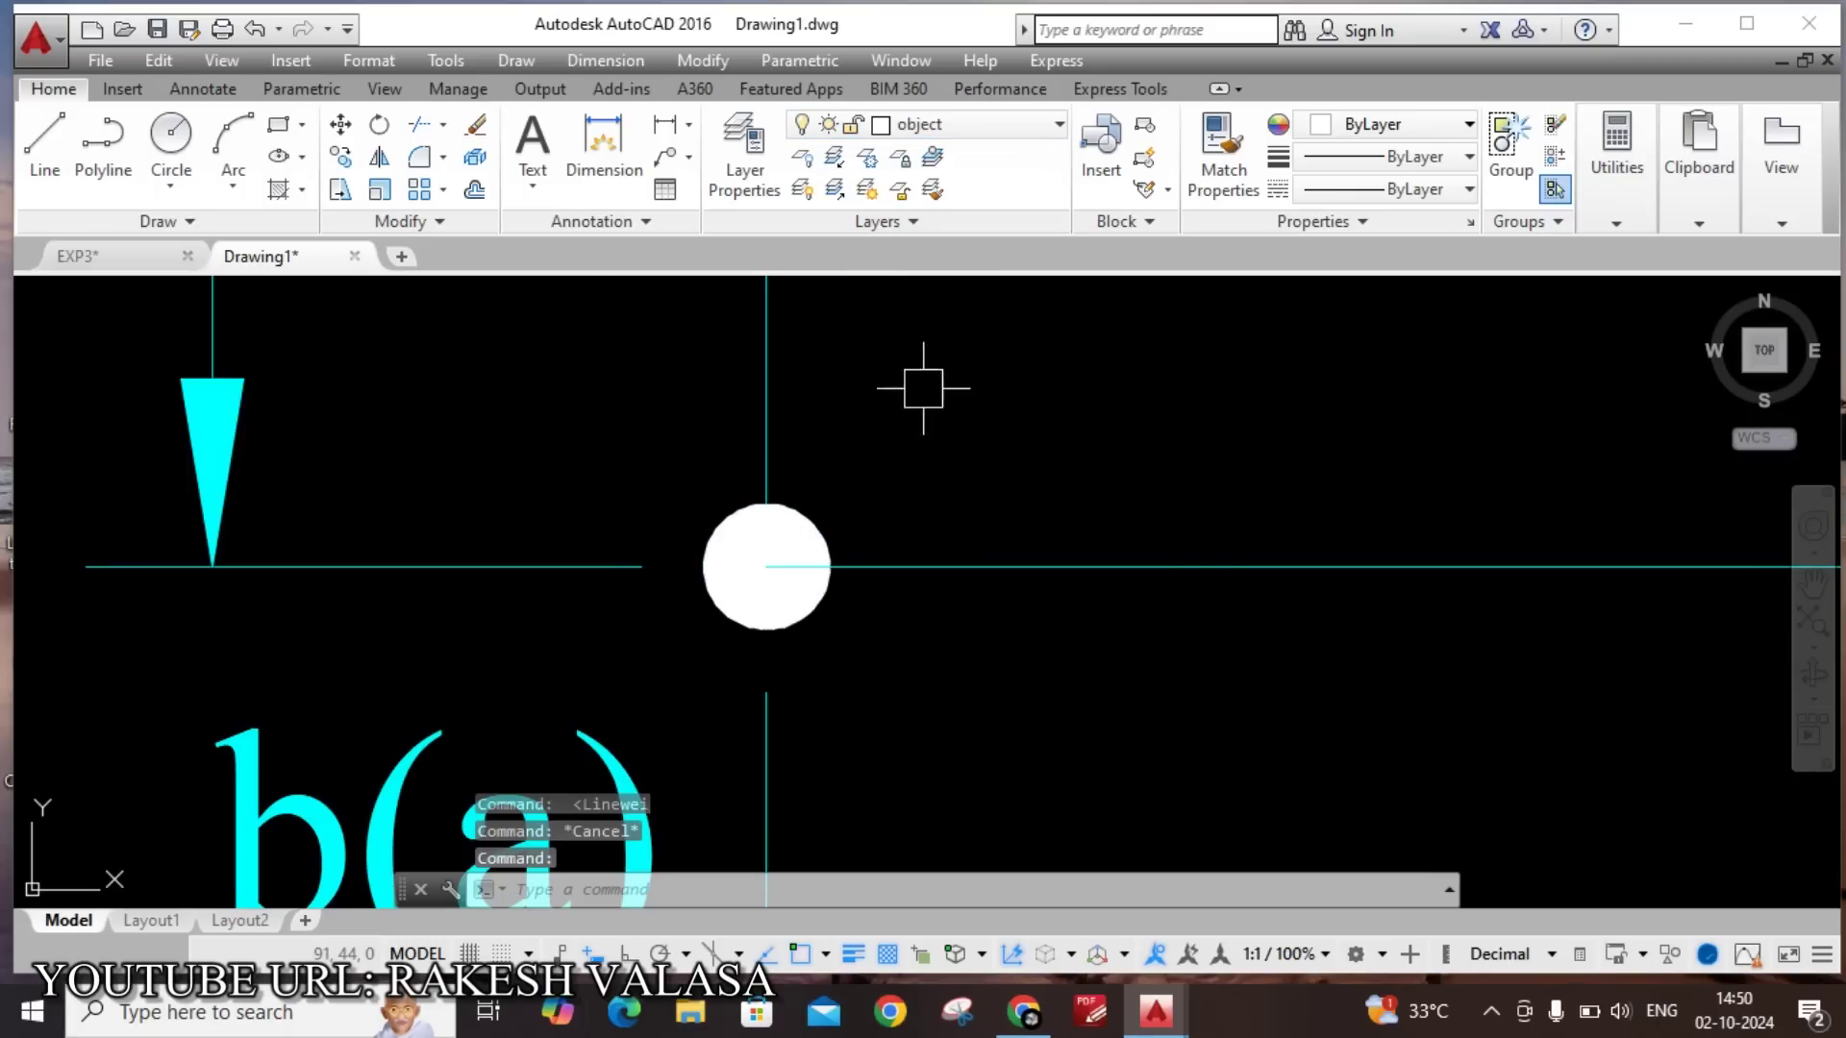
{"action": "key", "text": "Escape"}
{"action": "scroll", "coordinate": [769, 663], "scroll_direction": "down", "scroll_amount": 5}
{"action": "scroll", "coordinate": [1070, 788], "scroll_direction": "down", "scroll_amount": 2}
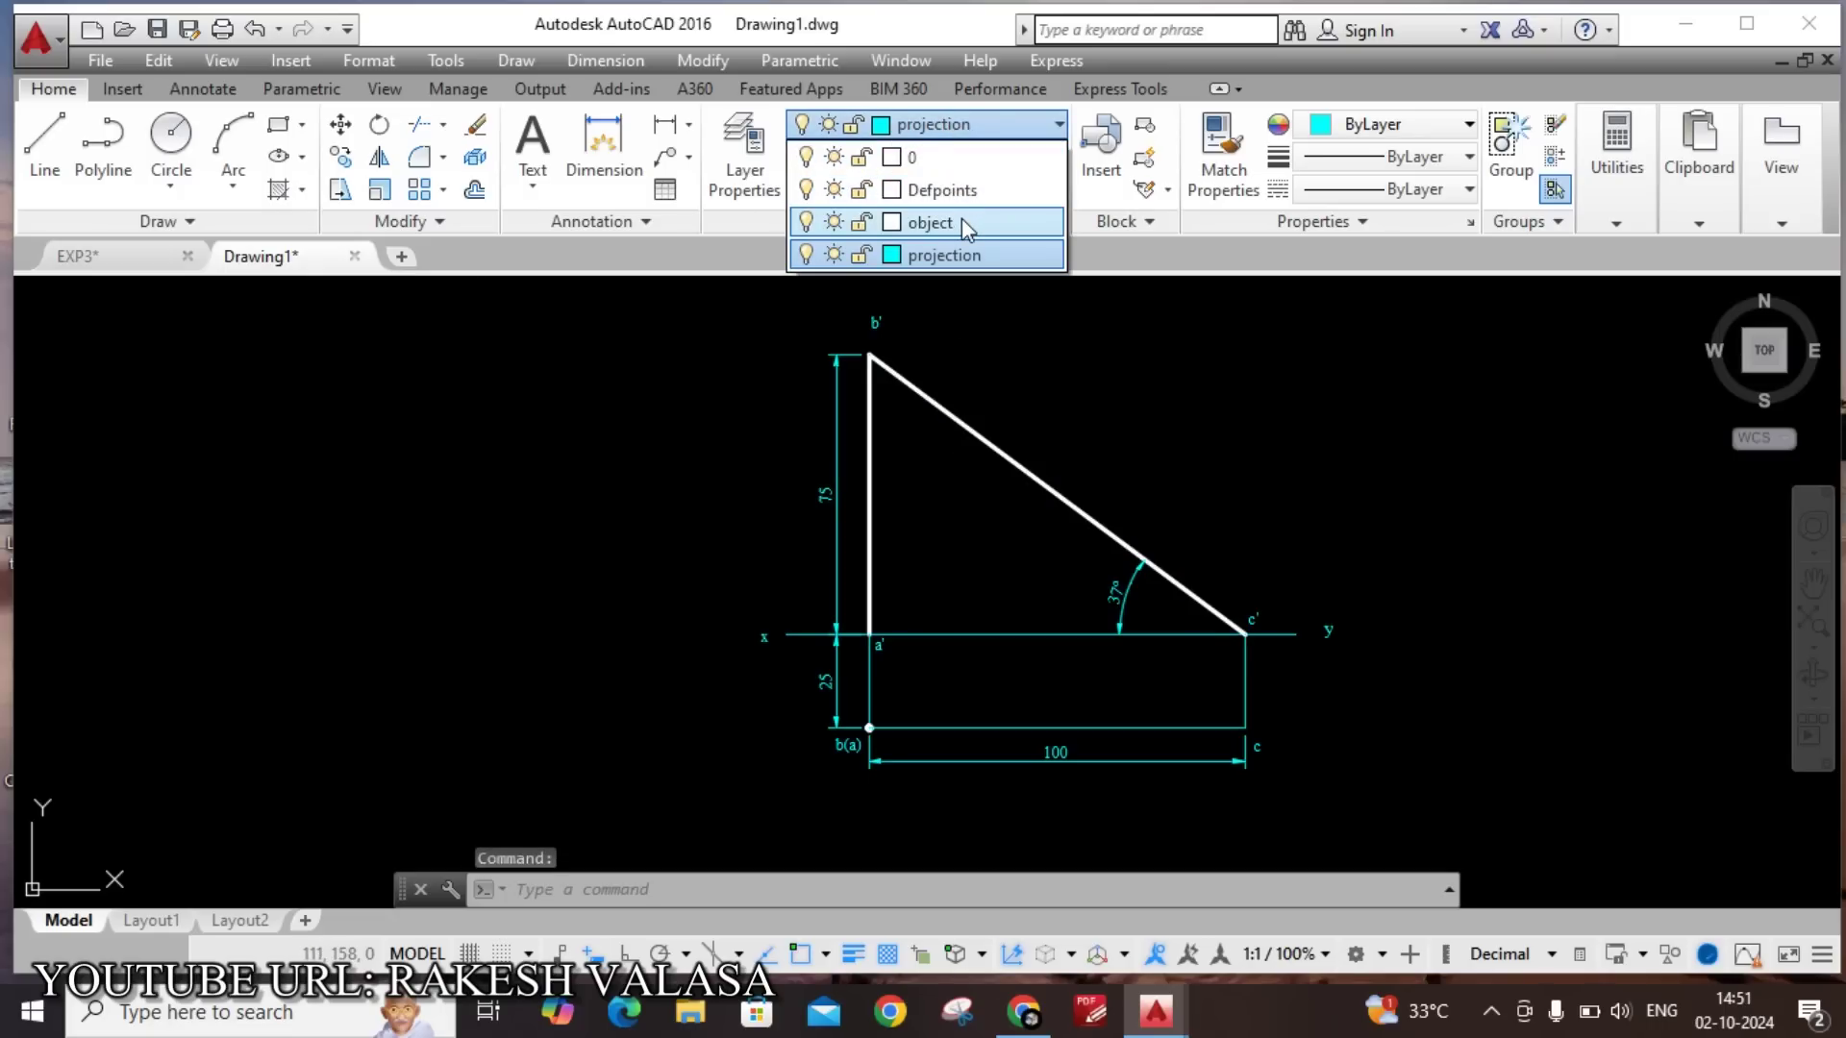
{"action": "left_click", "coordinate": [961, 216]}
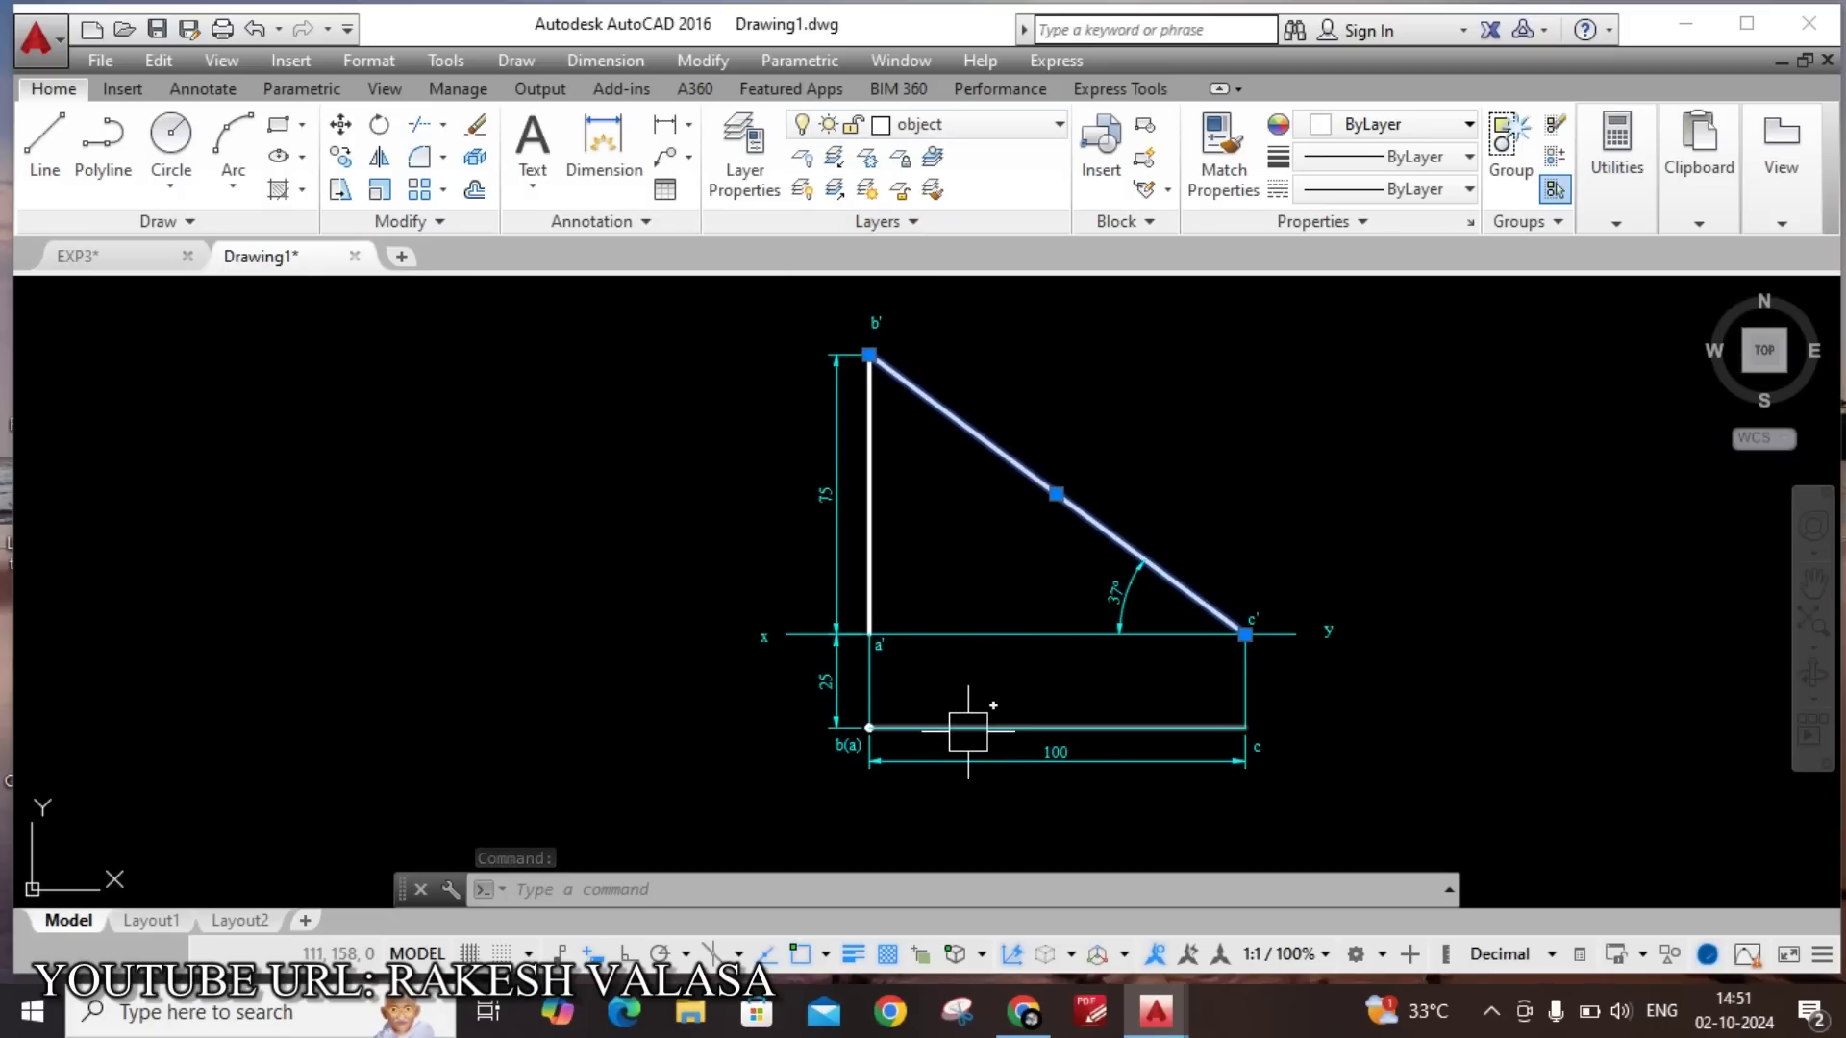
{"action": "scroll", "coordinate": [968, 731], "scroll_direction": "up", "scroll_amount": 2}
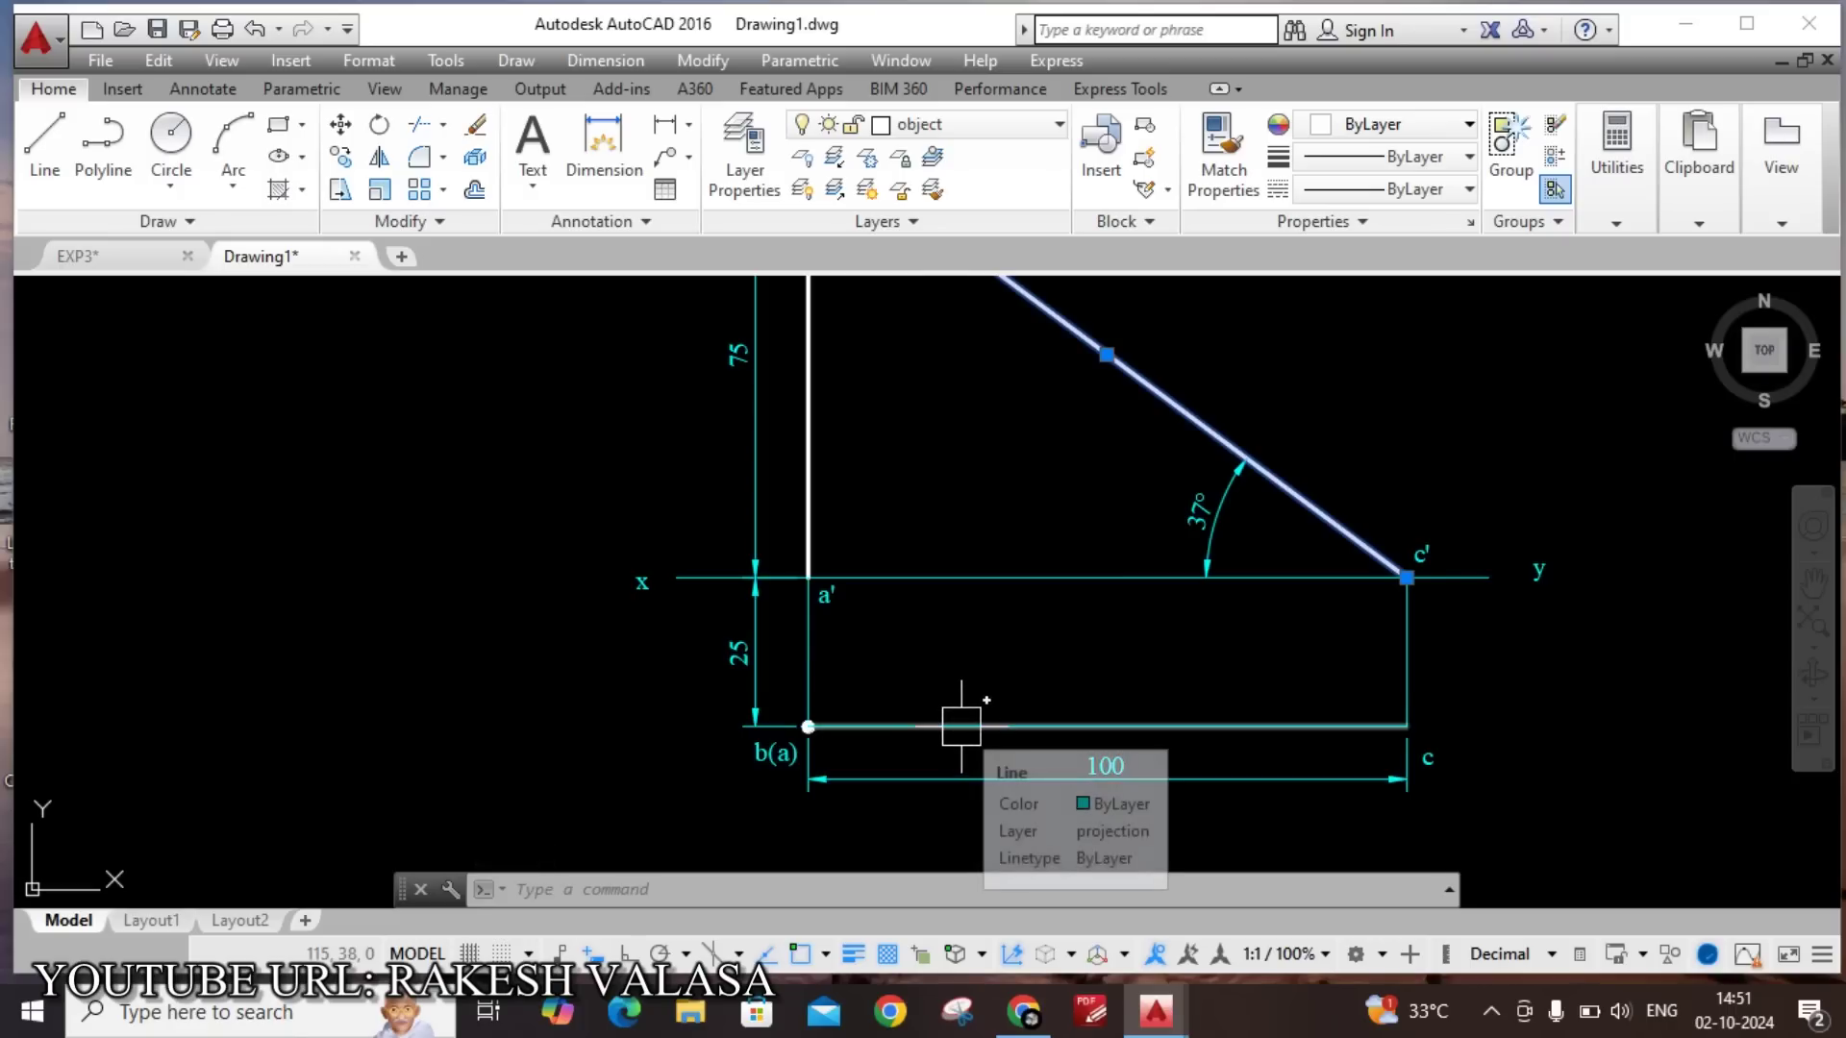
Move the bottom line from b(a) to c onto the object layer.
{"action": "left_click", "coordinate": [961, 726]}
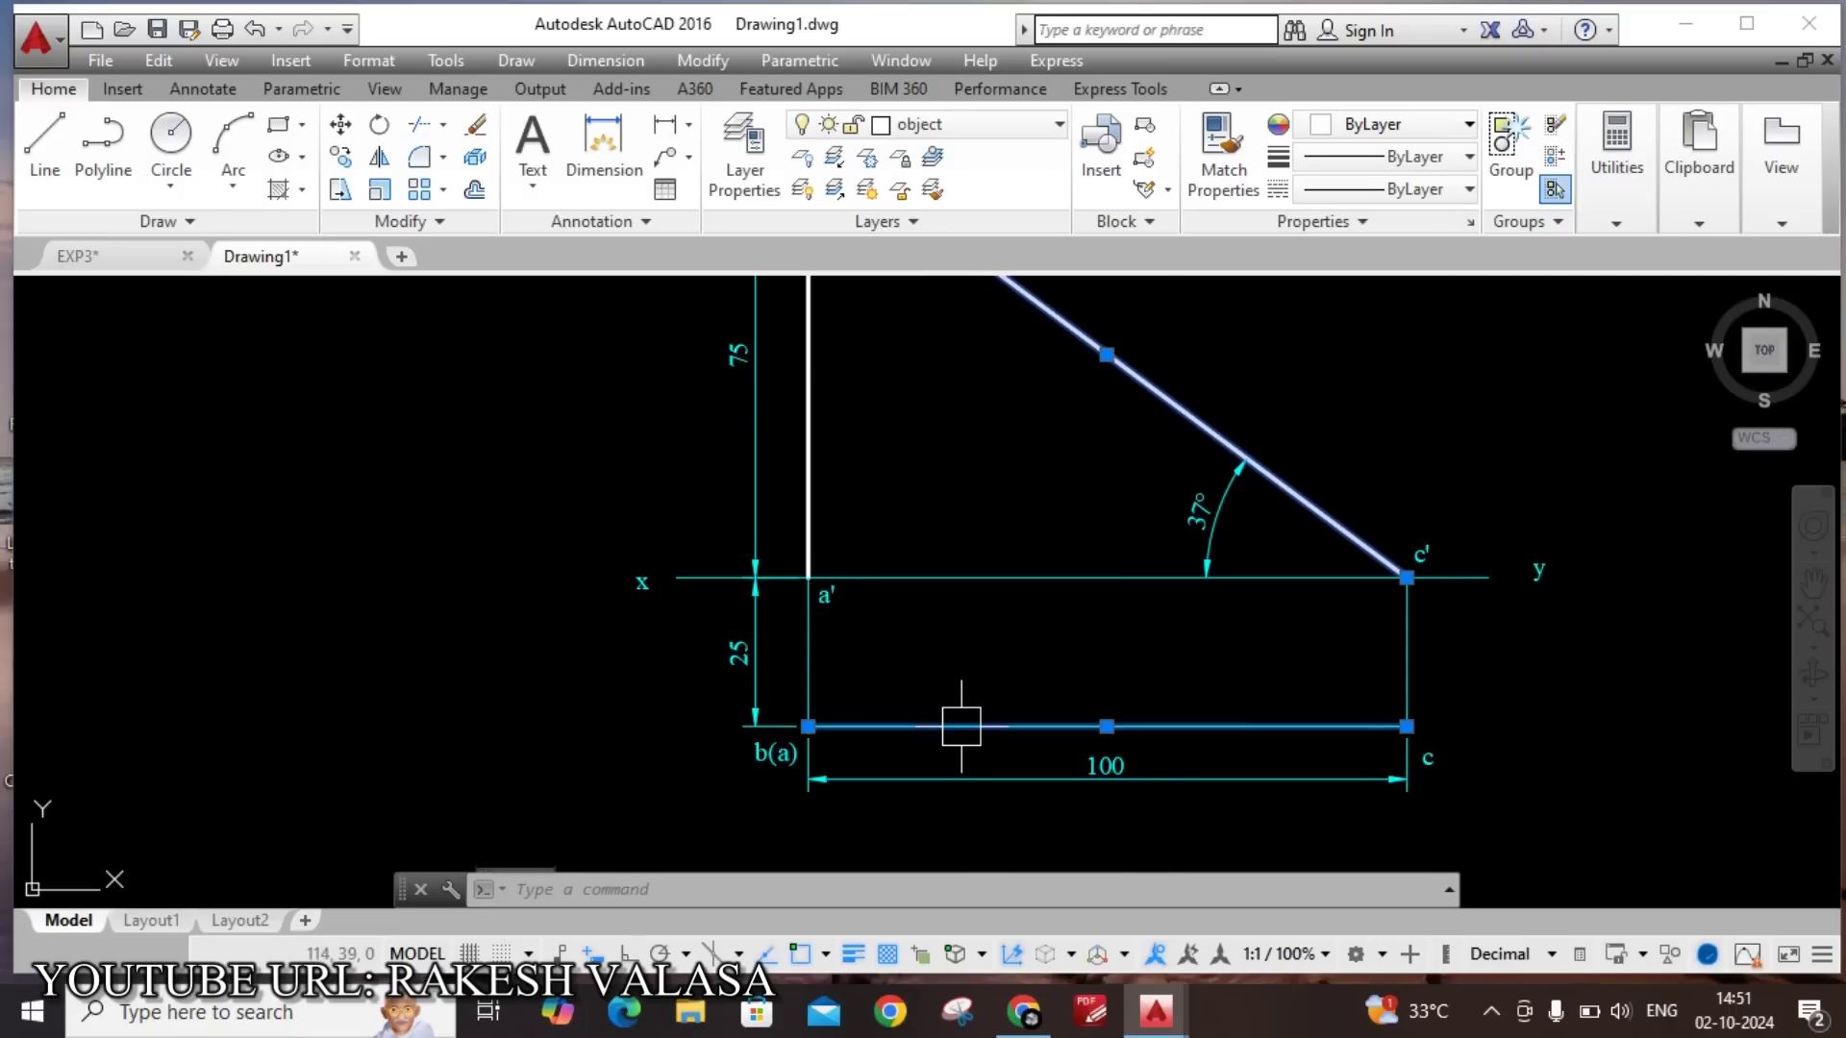
{"action": "left_click", "coordinate": [991, 124]}
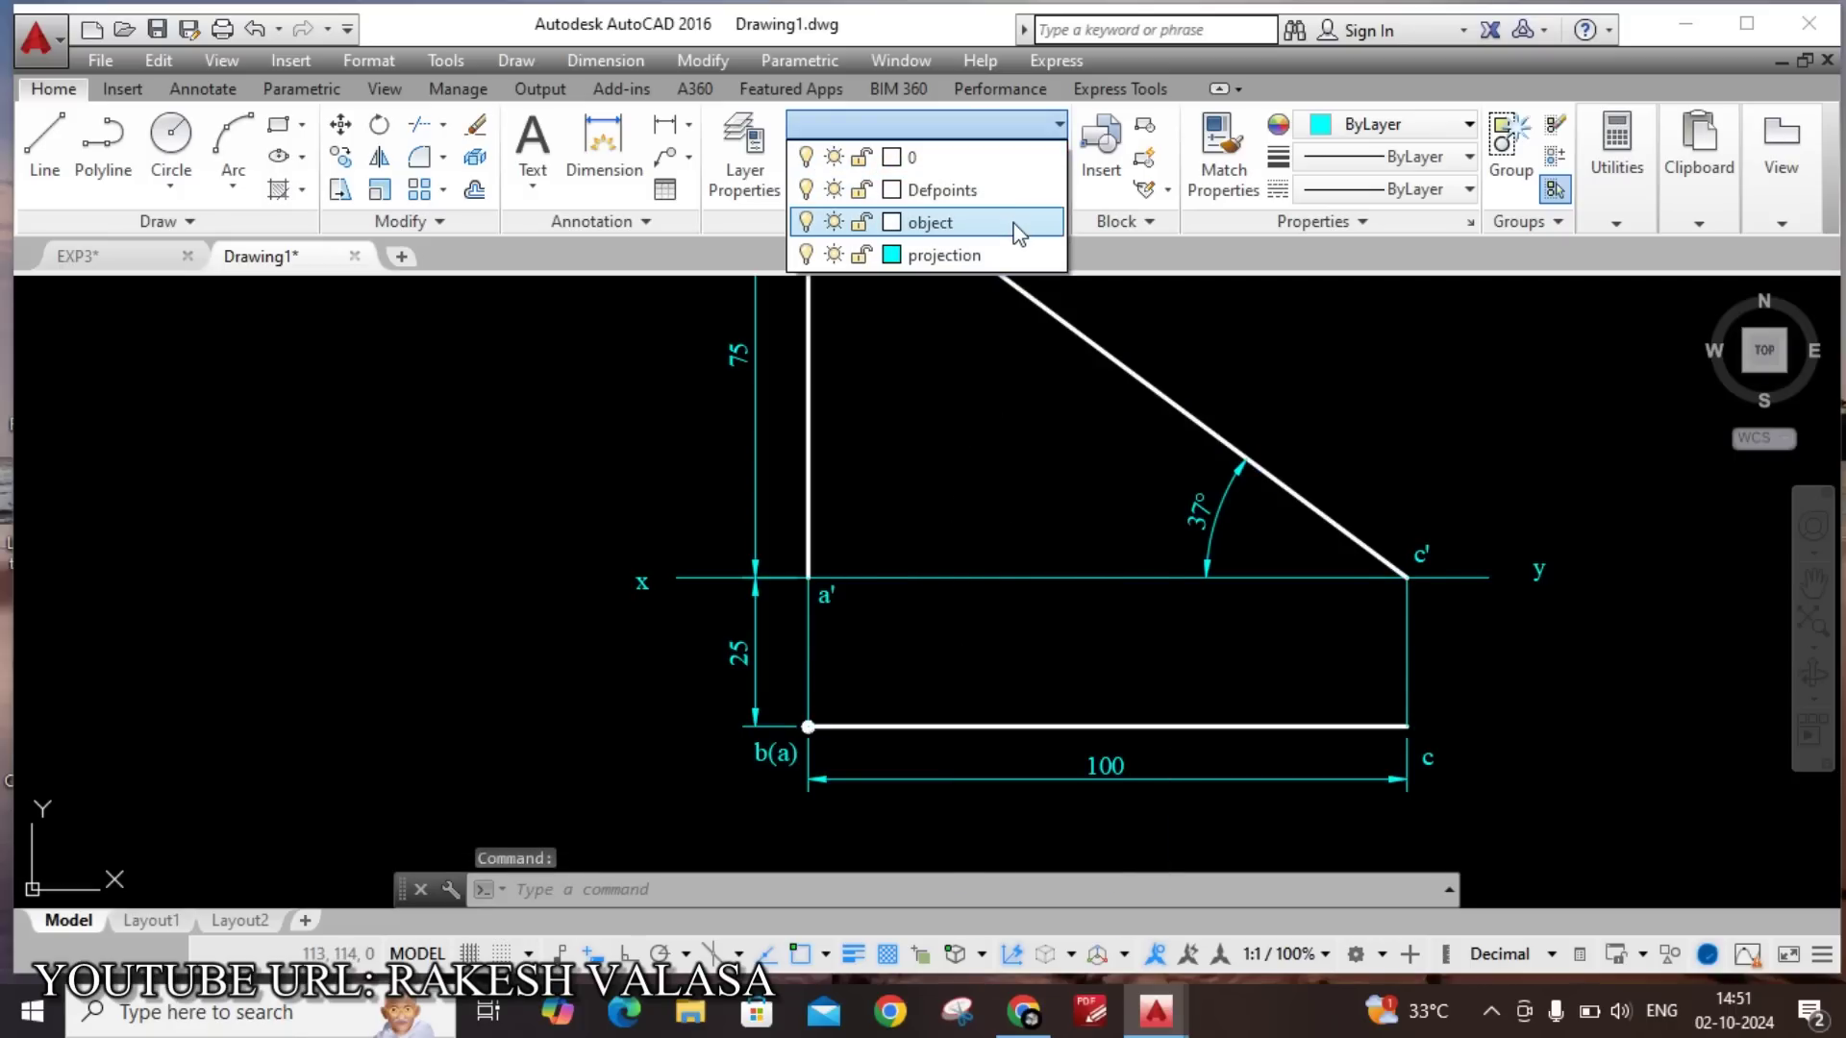
{"action": "left_click", "coordinate": [1017, 231]}
{"action": "key", "text": "Escape"}
{"action": "scroll", "coordinate": [948, 688], "scroll_direction": "down", "scroll_amount": 2}
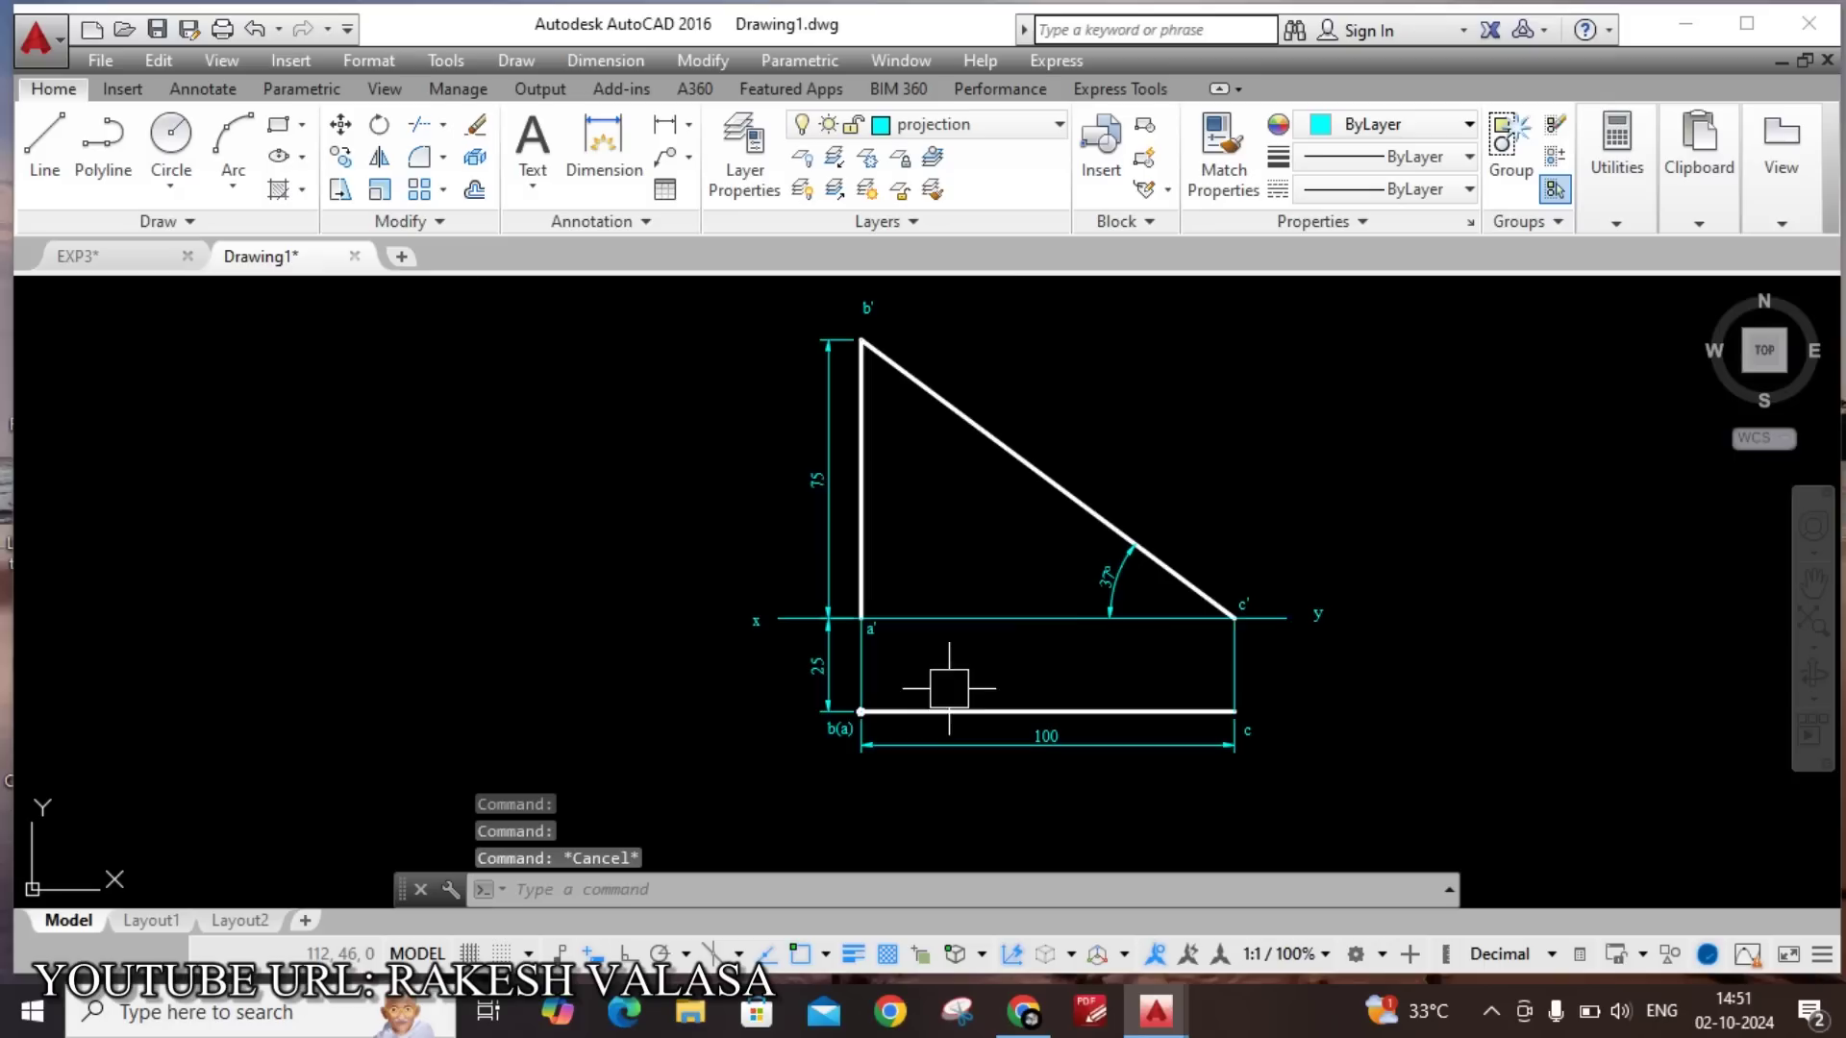
{"action": "scroll", "coordinate": [1134, 481], "scroll_direction": "down", "scroll_amount": 3}
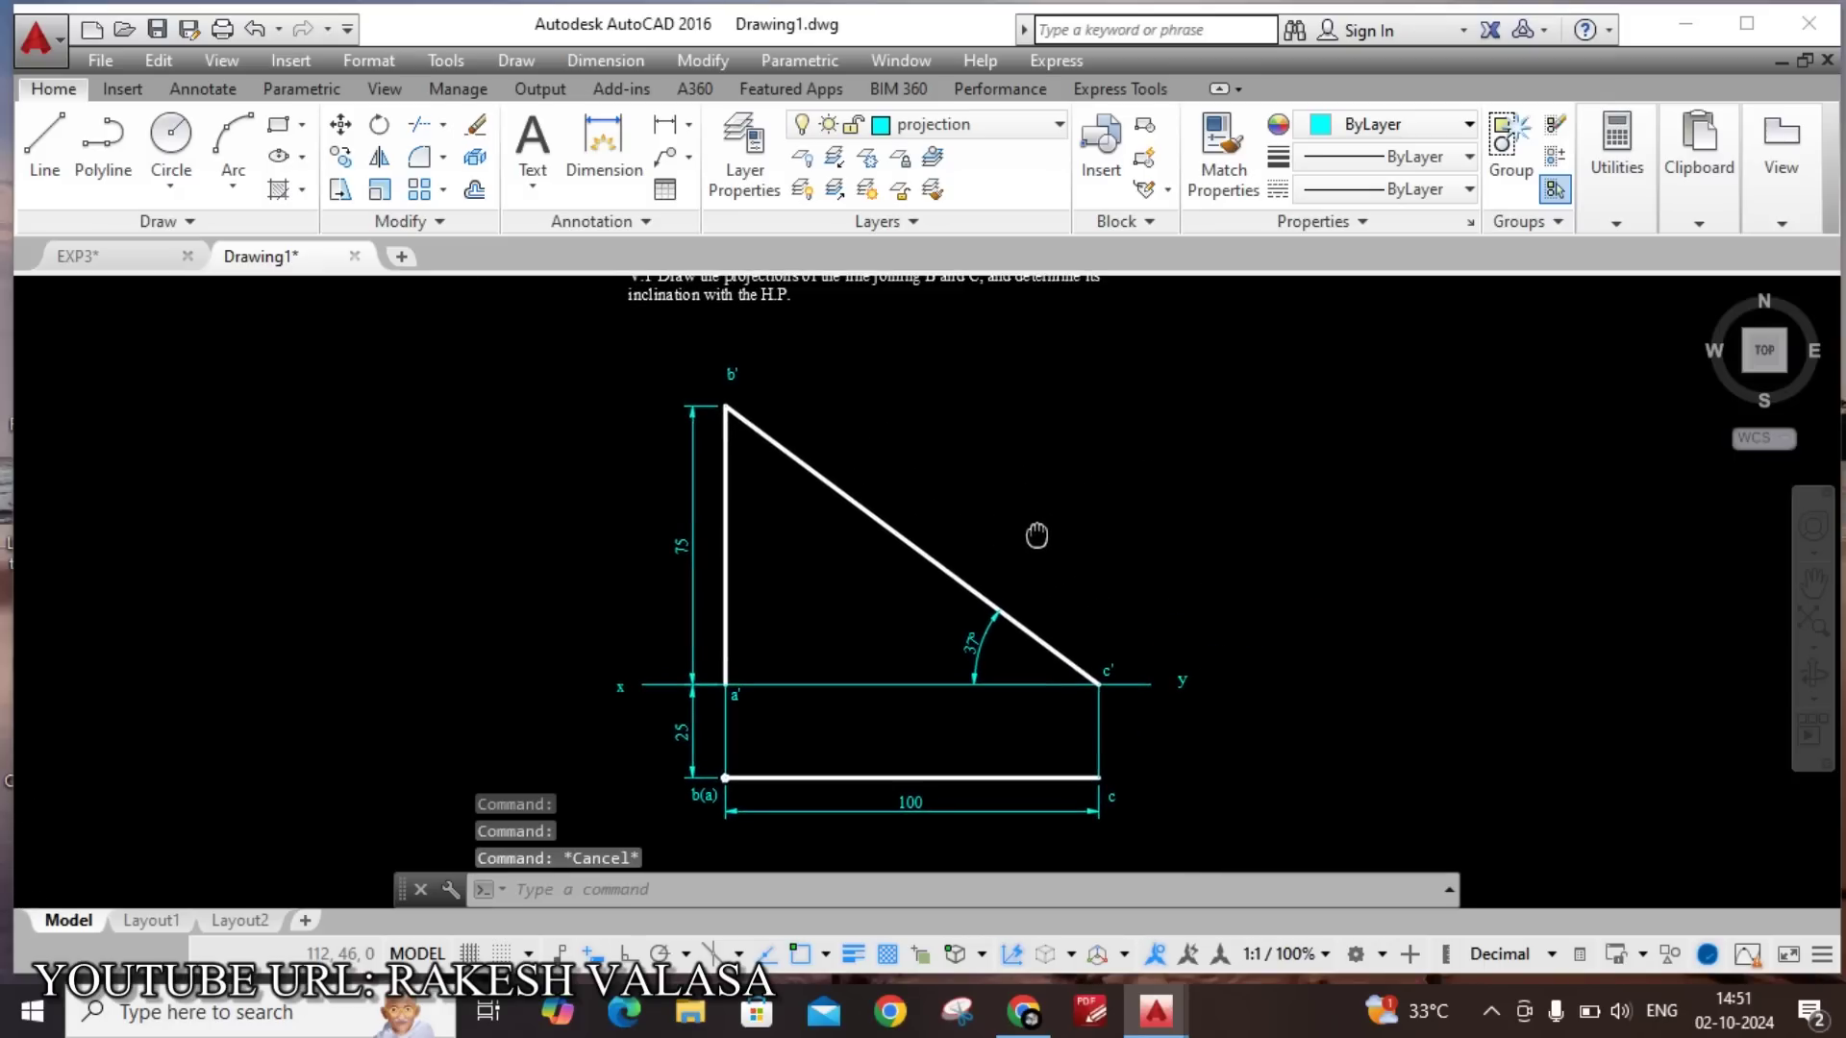
{"action": "scroll", "coordinate": [903, 435], "scroll_direction": "down", "scroll_amount": 2}
Copy the inclination phrase from the problem statement text.
{"action": "scroll", "coordinate": [917, 350], "scroll_direction": "up", "scroll_amount": 4}
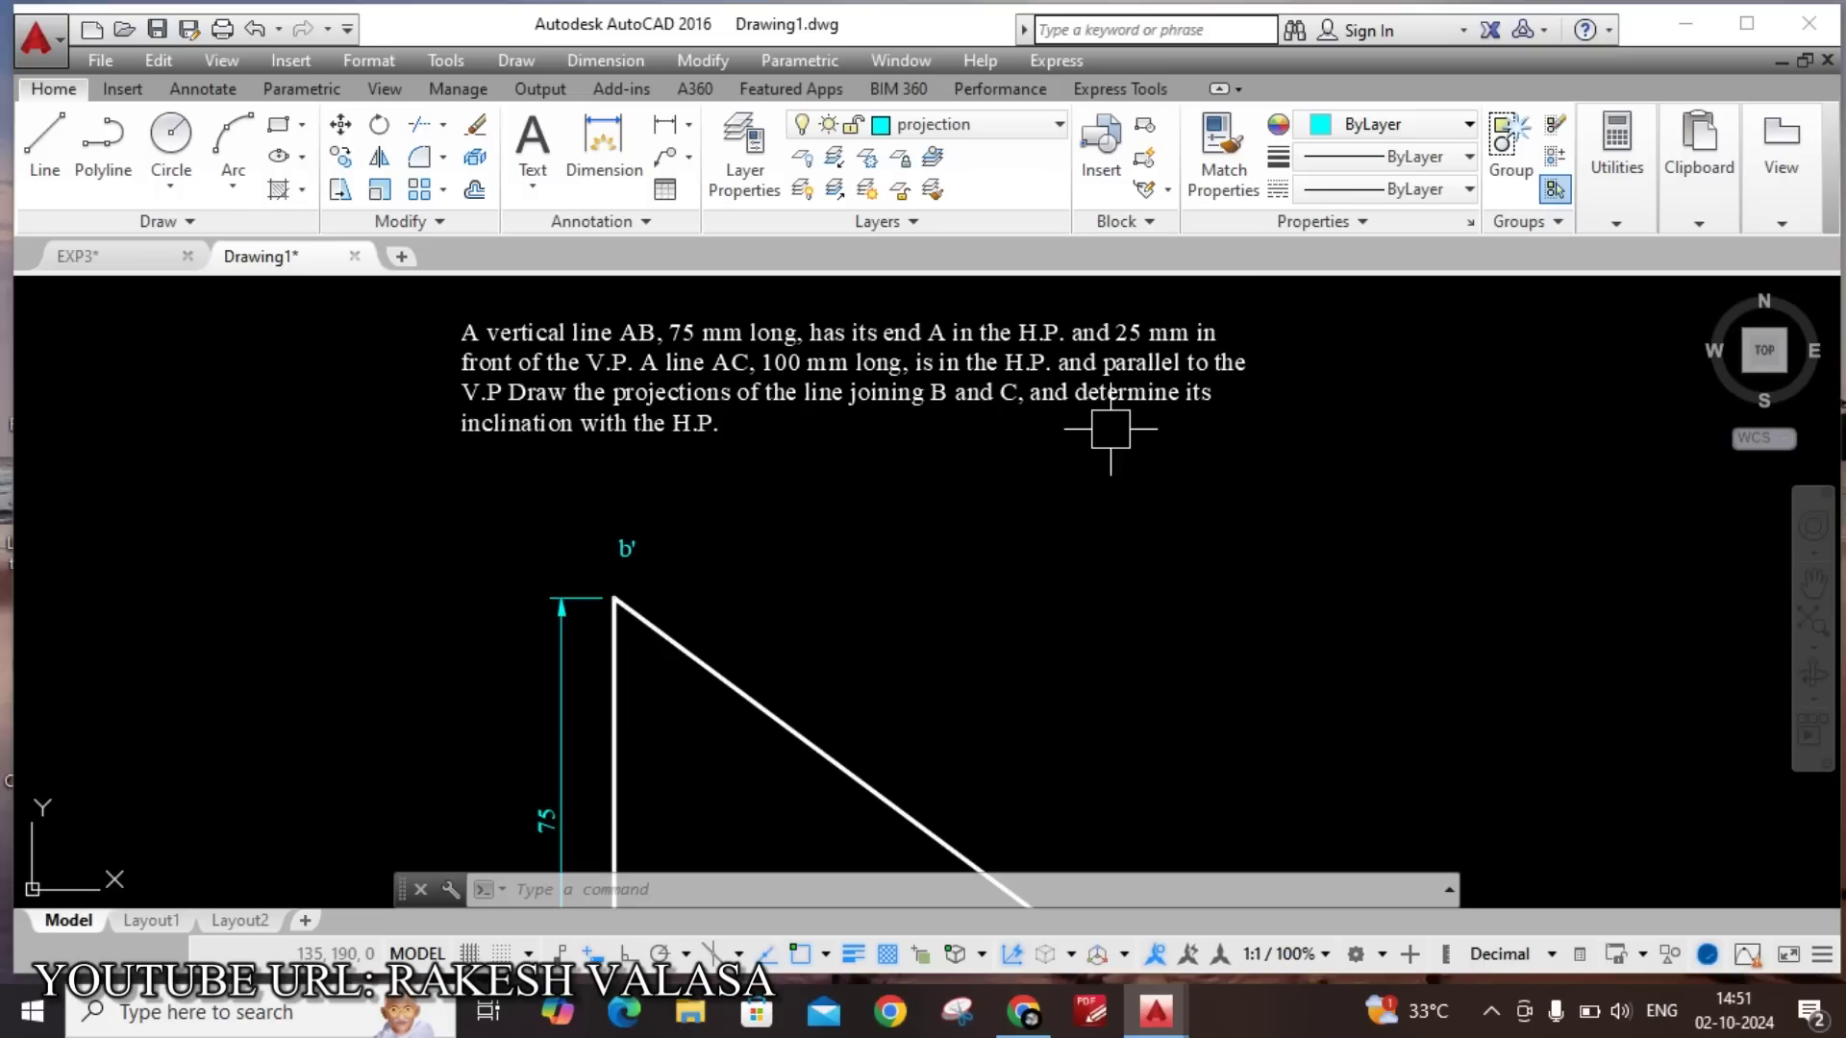
{"action": "scroll", "coordinate": [1111, 429], "scroll_direction": "up", "scroll_amount": 2}
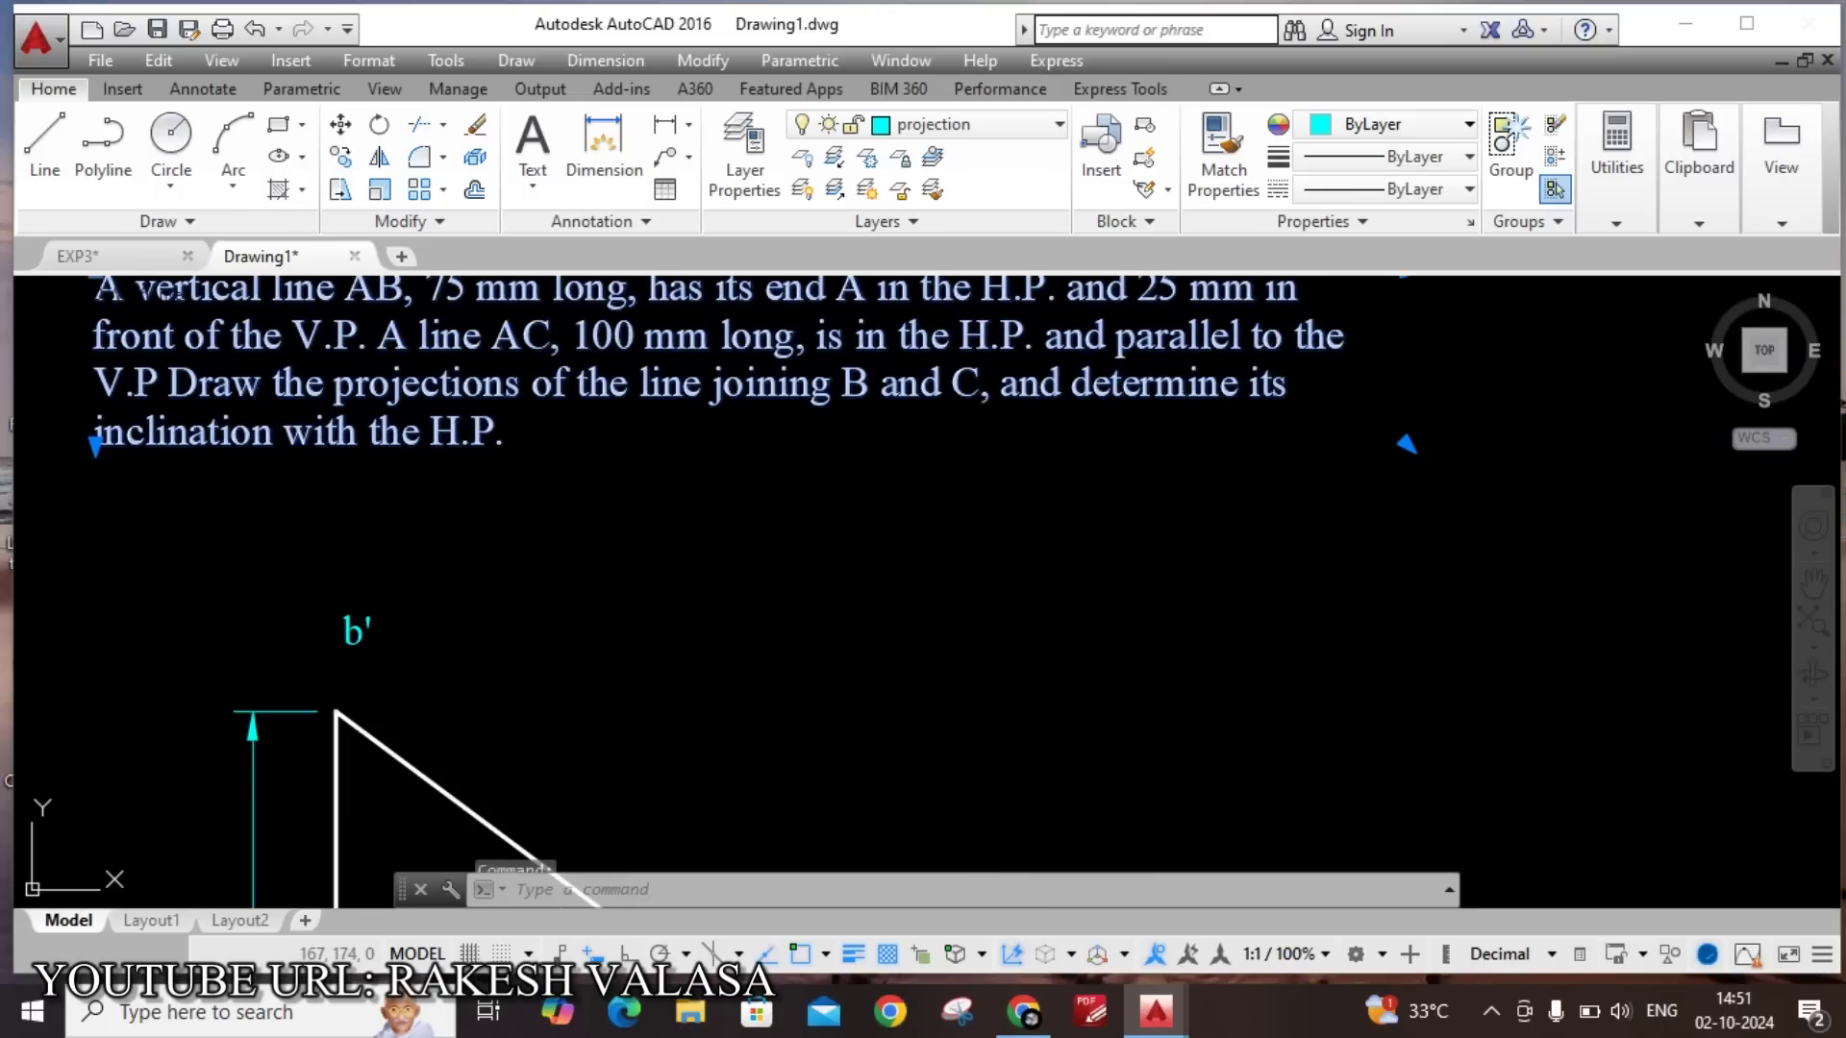
{"action": "double_click", "coordinate": [1190, 390]}
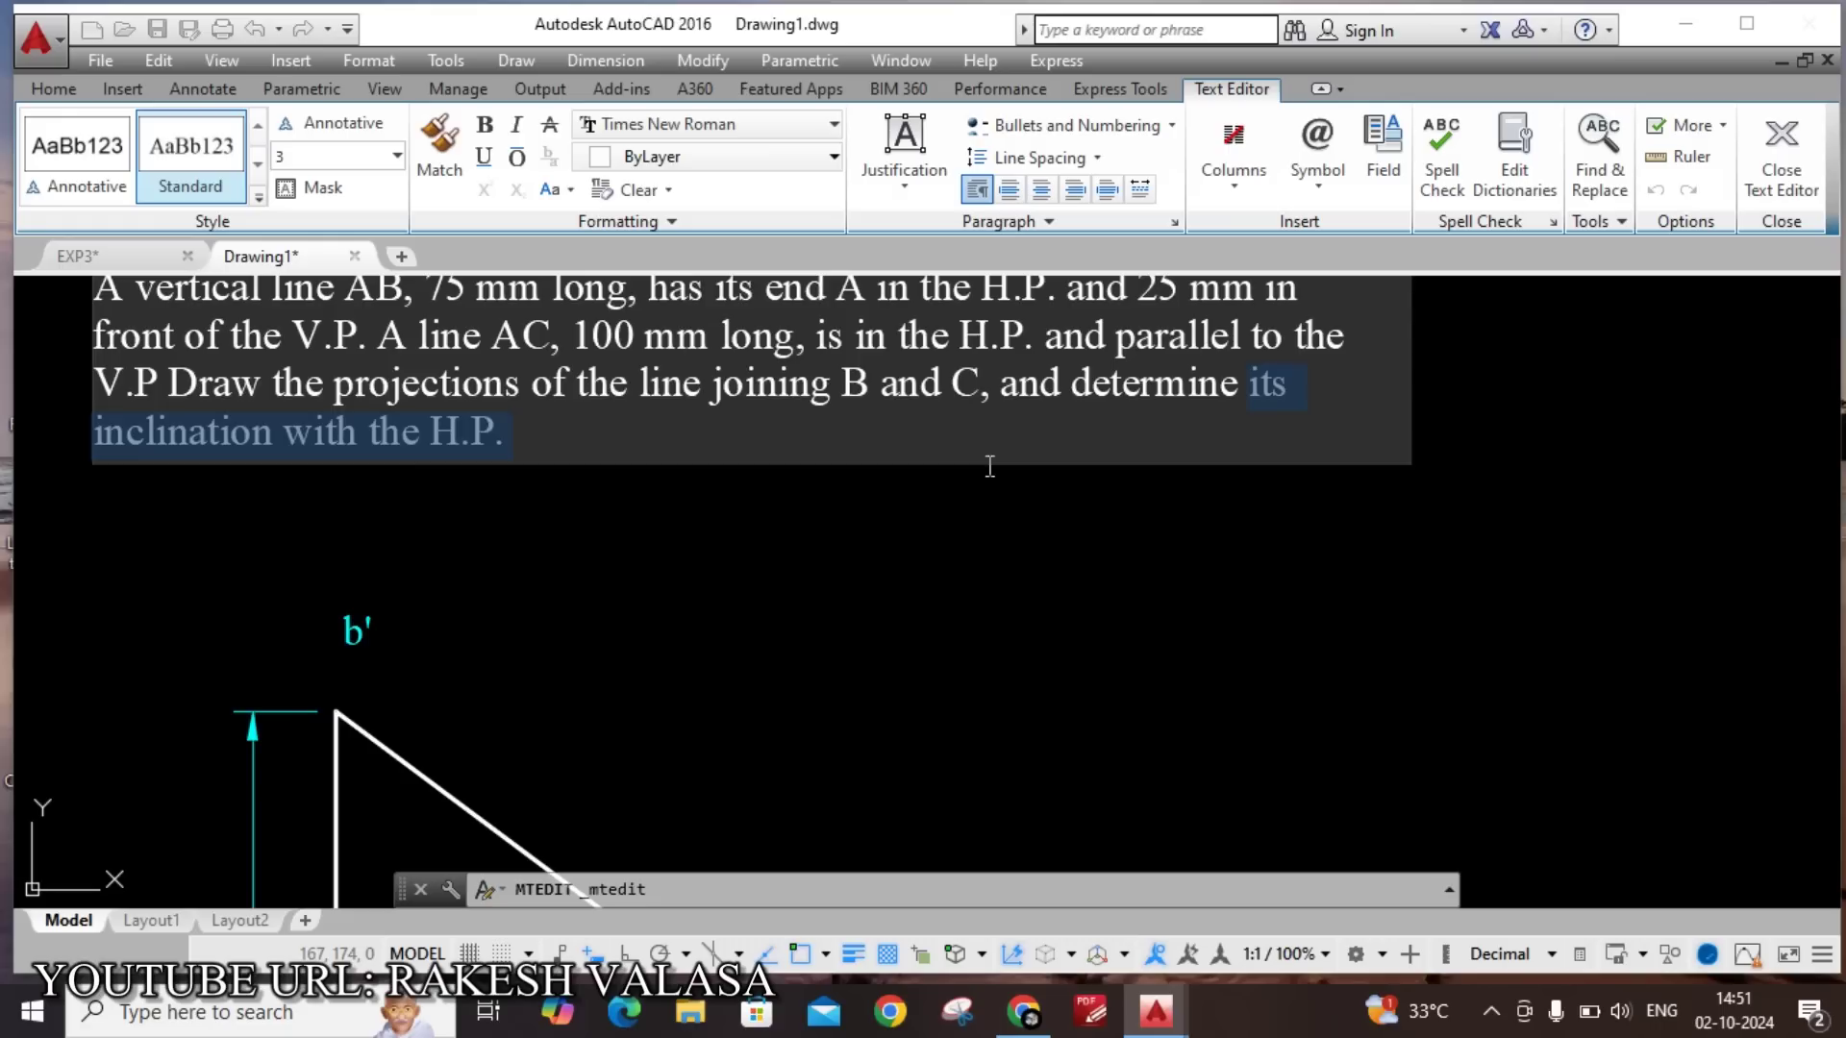
{"action": "scroll", "coordinate": [984, 438], "scroll_direction": "down", "scroll_amount": 5}
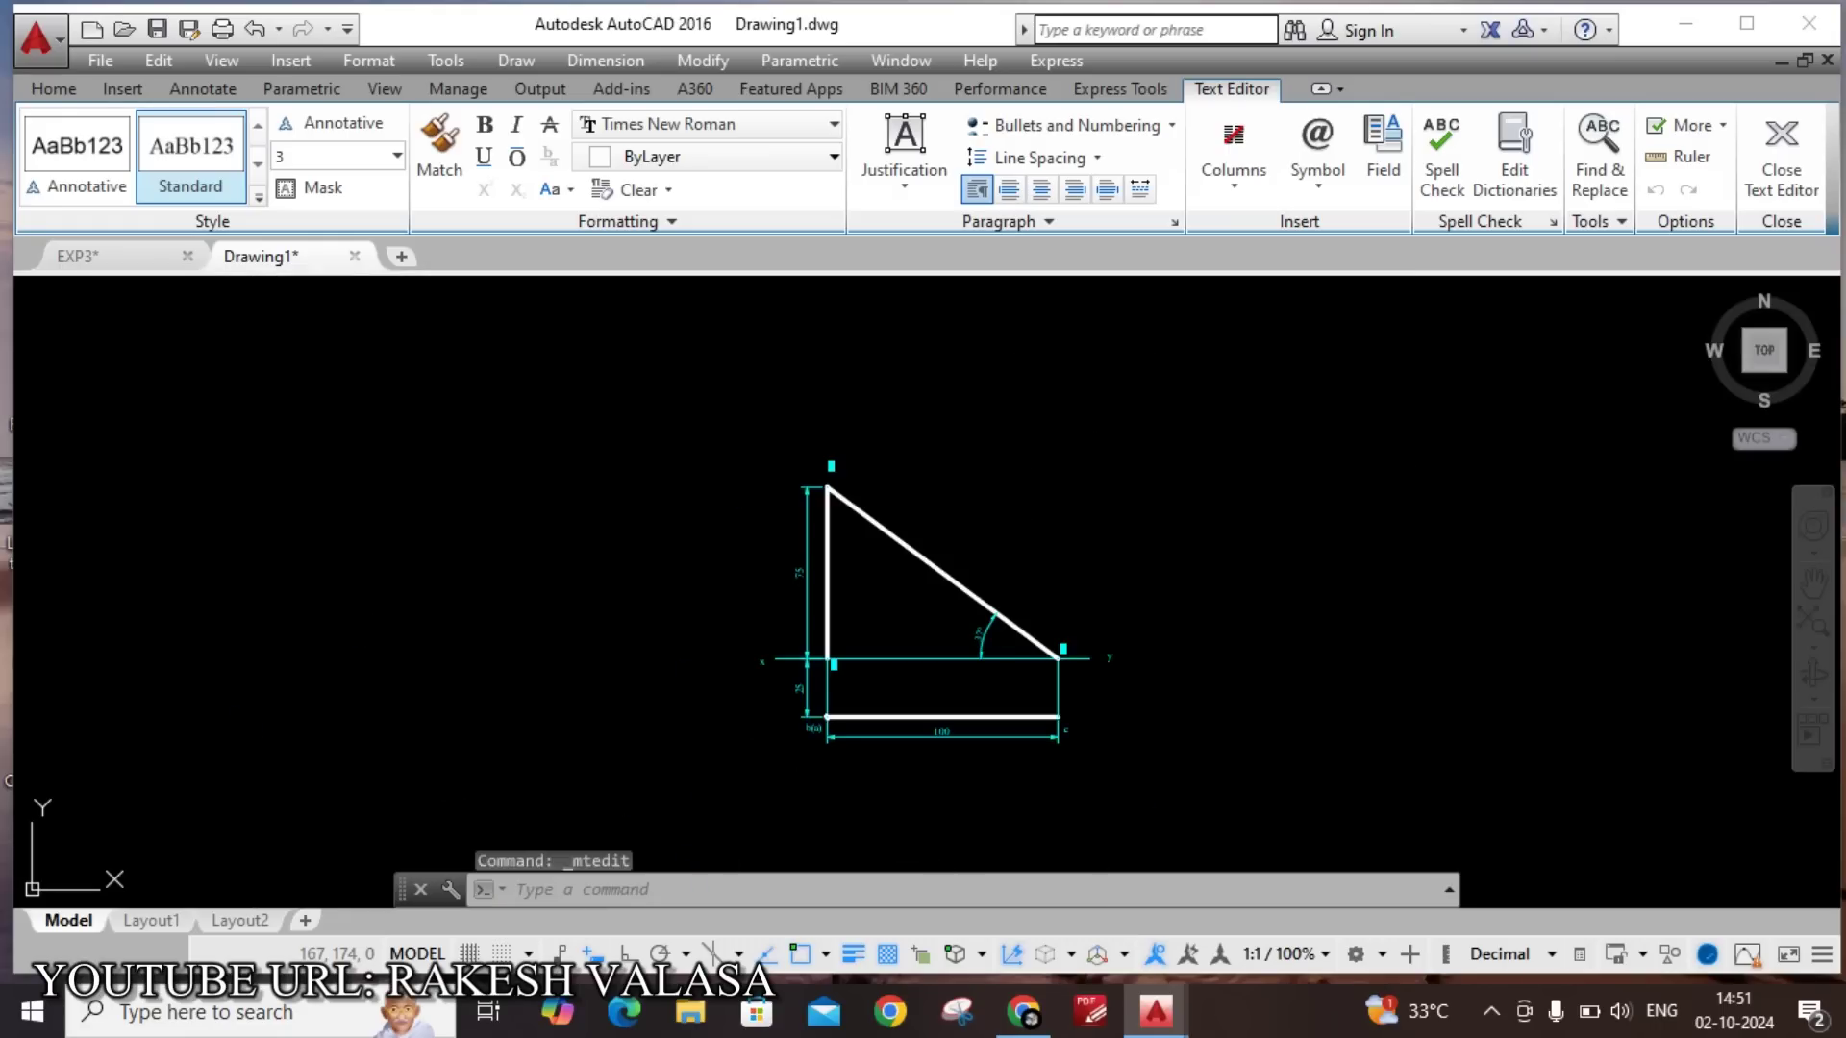
{"action": "left_click", "coordinate": [989, 433]}
{"action": "scroll", "coordinate": [984, 645], "scroll_direction": "up", "scroll_amount": 4}
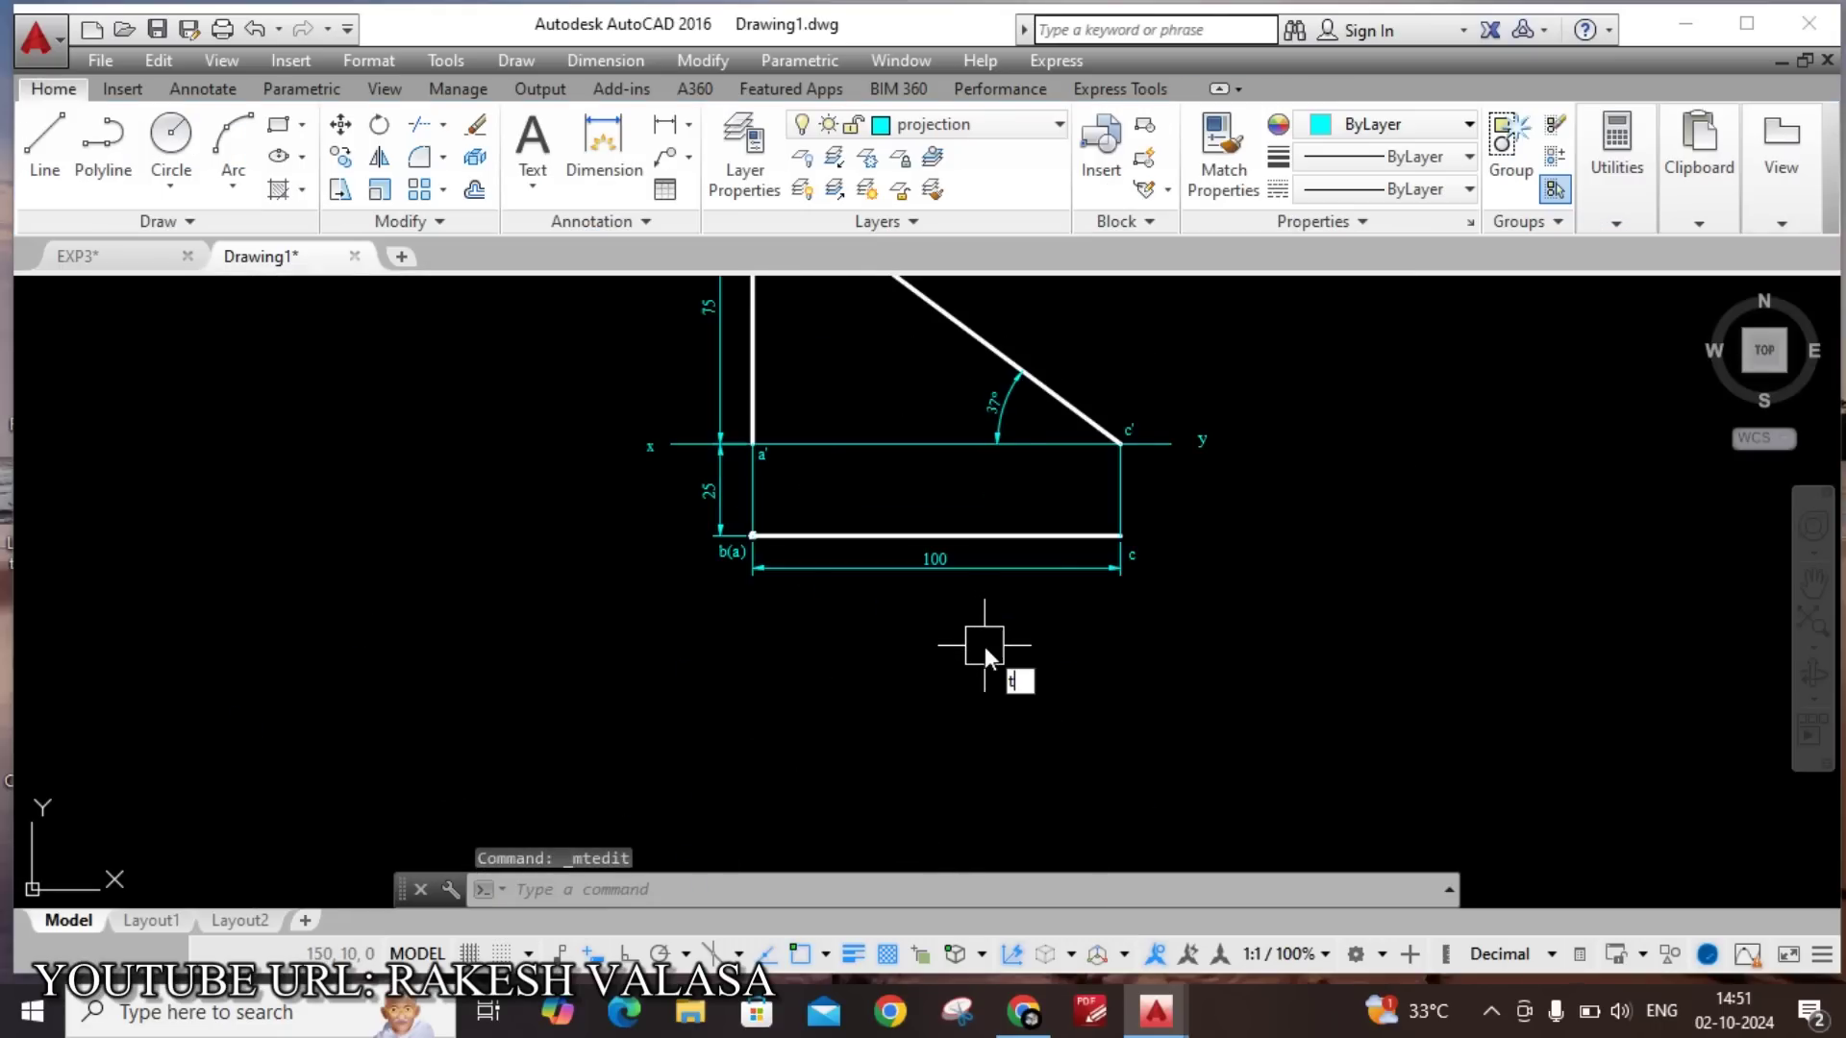
Write the note 'ANSWER: its inclination with the H.P. is 37°' below the drawing.
{"action": "key", "text": "Return"}
{"action": "left_click", "coordinate": [746, 627]}
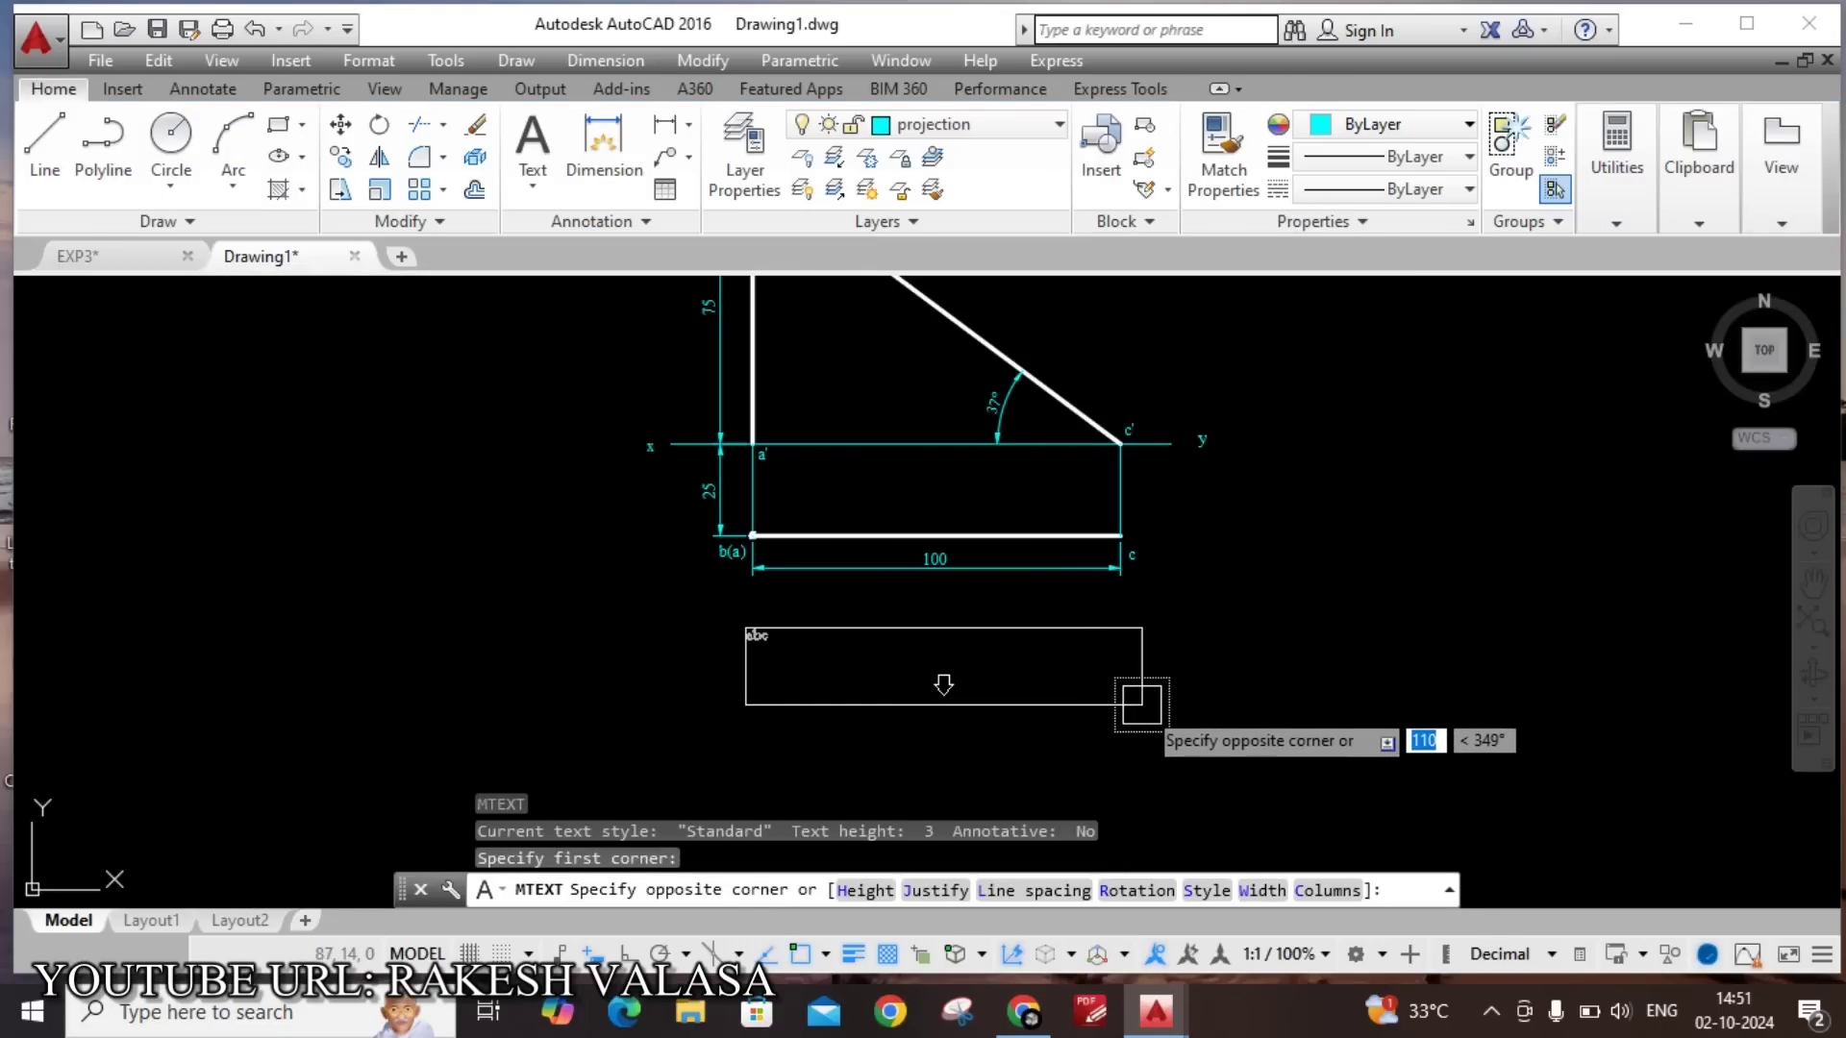
{"action": "left_click", "coordinate": [1141, 704]}
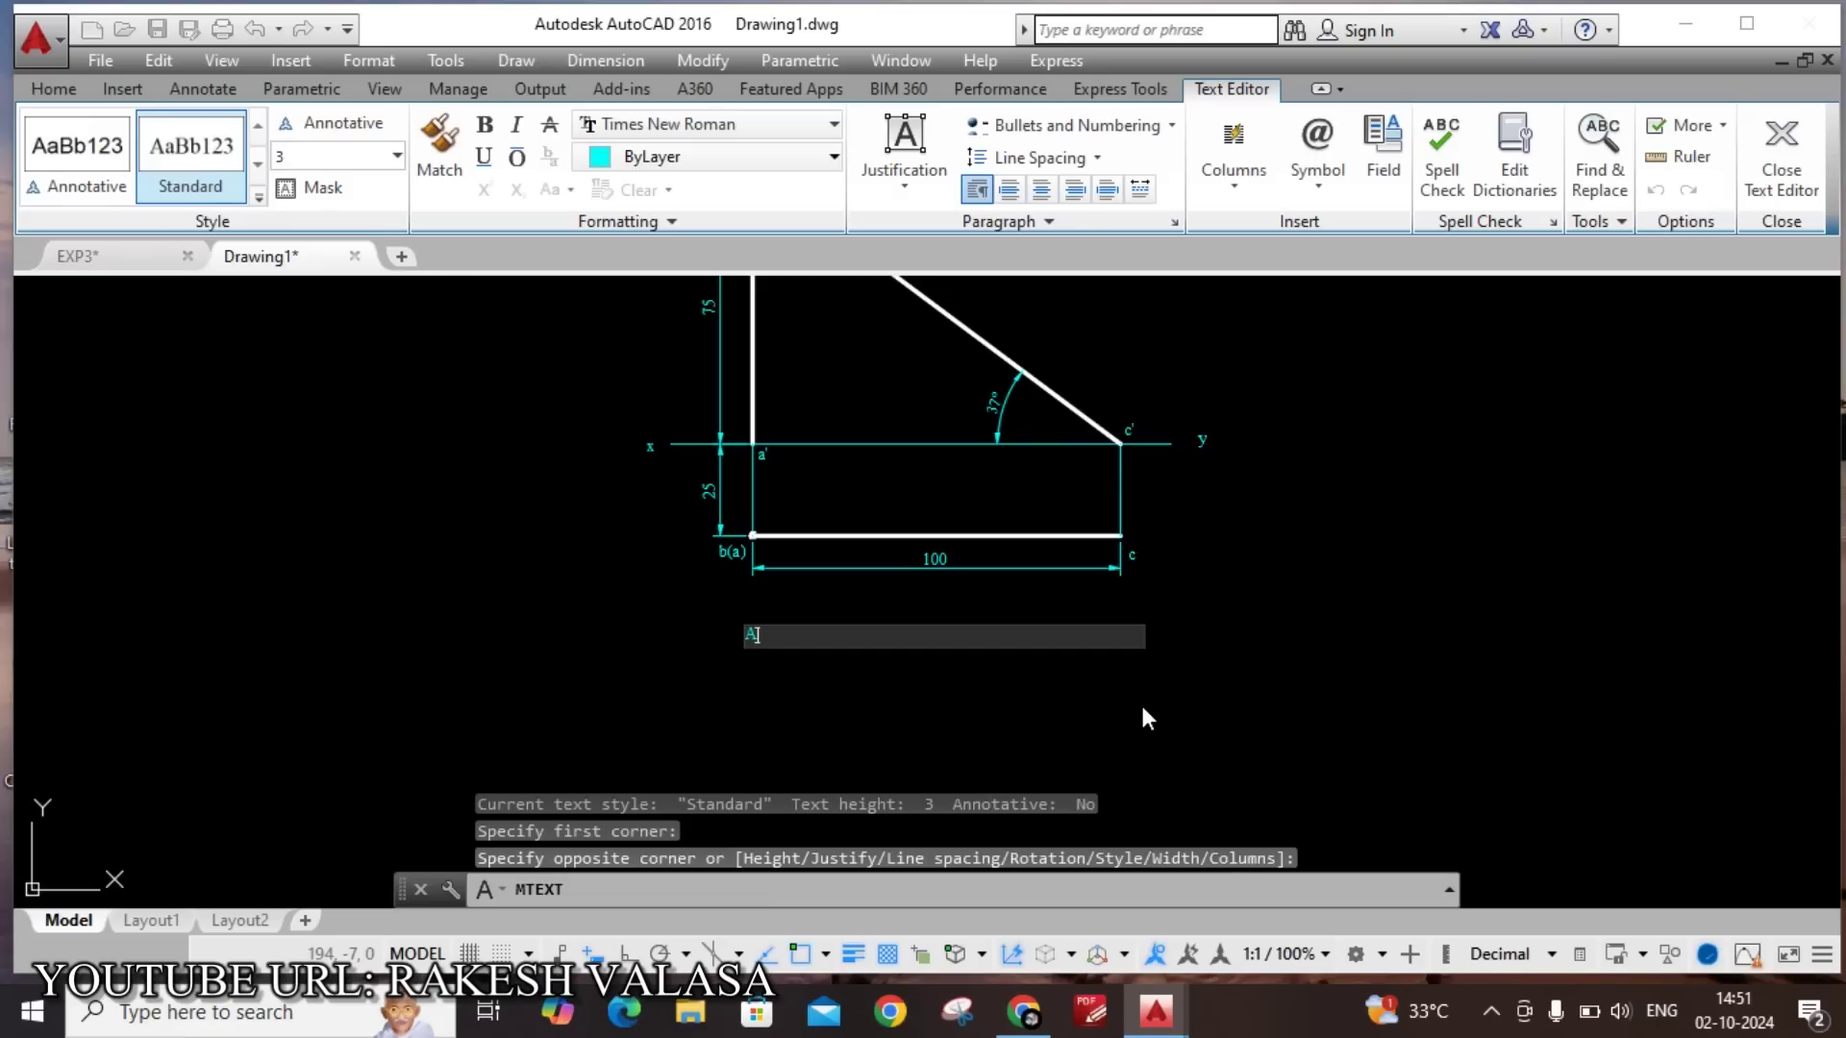
{"action": "type", "text": "ANSWER:"}
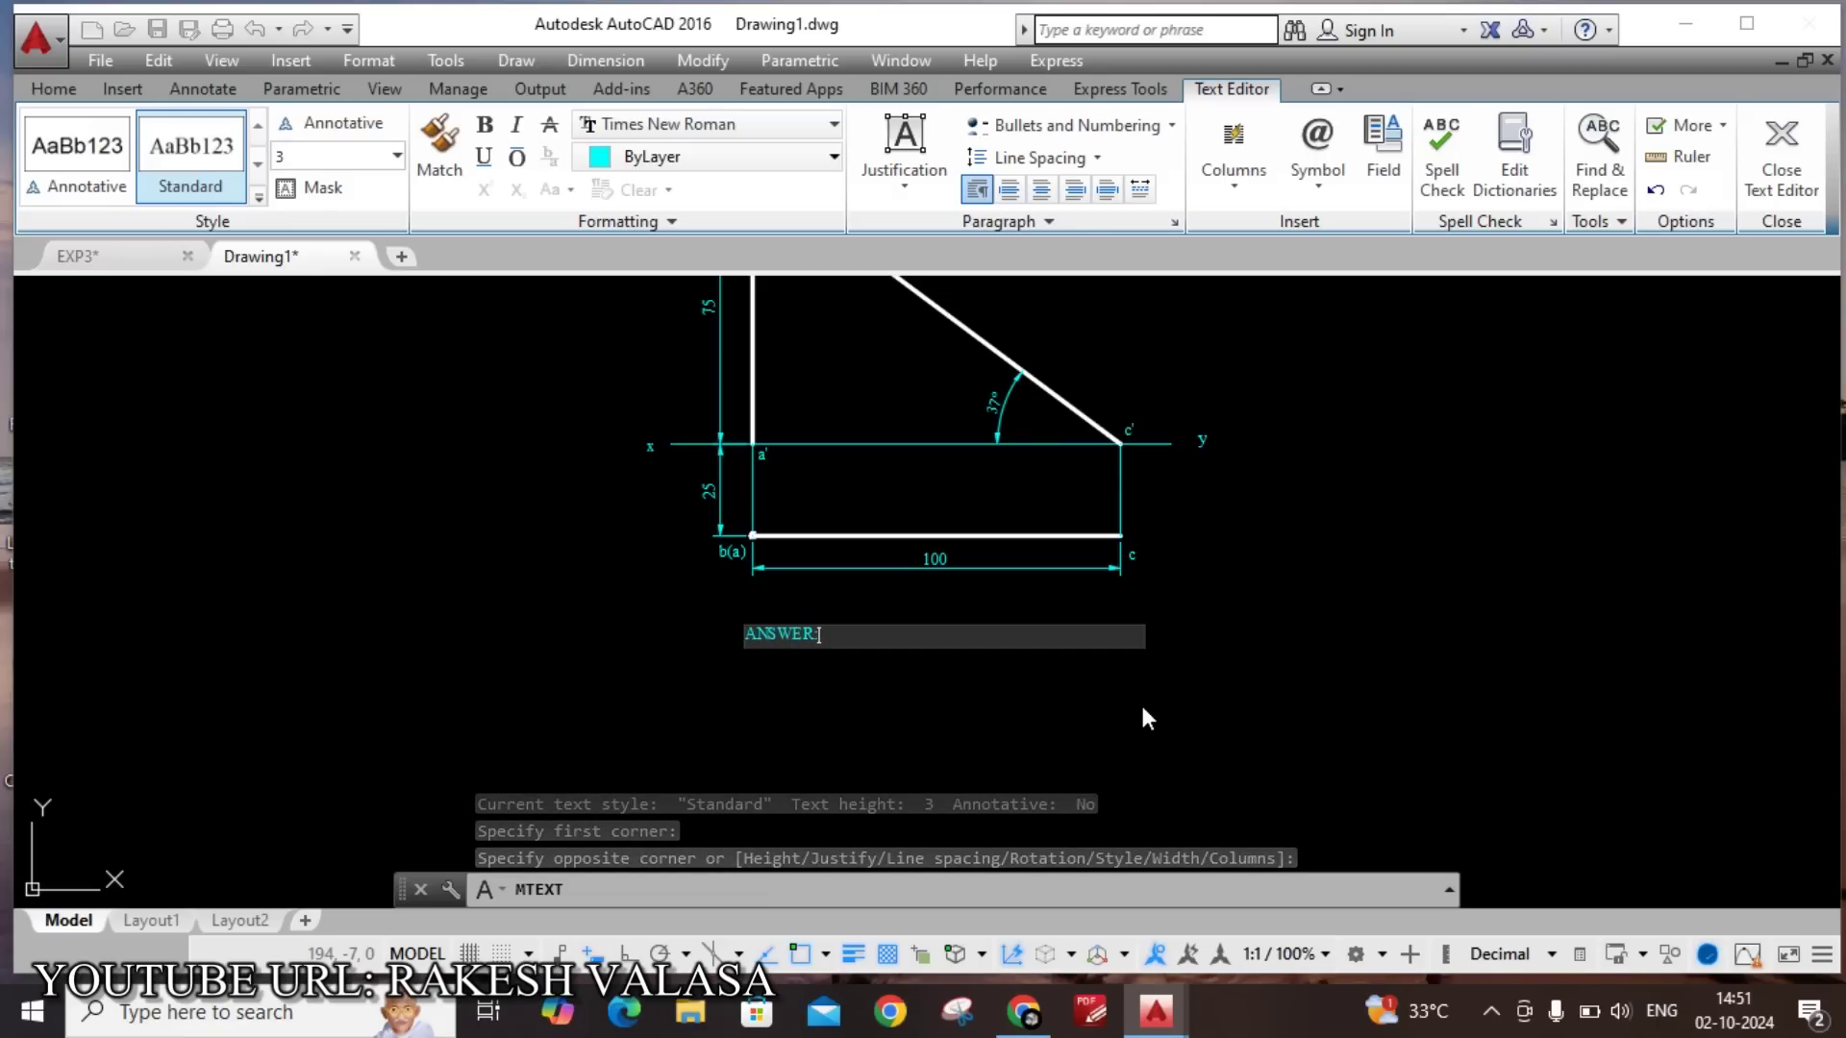
{"action": "key", "text": "Return"}
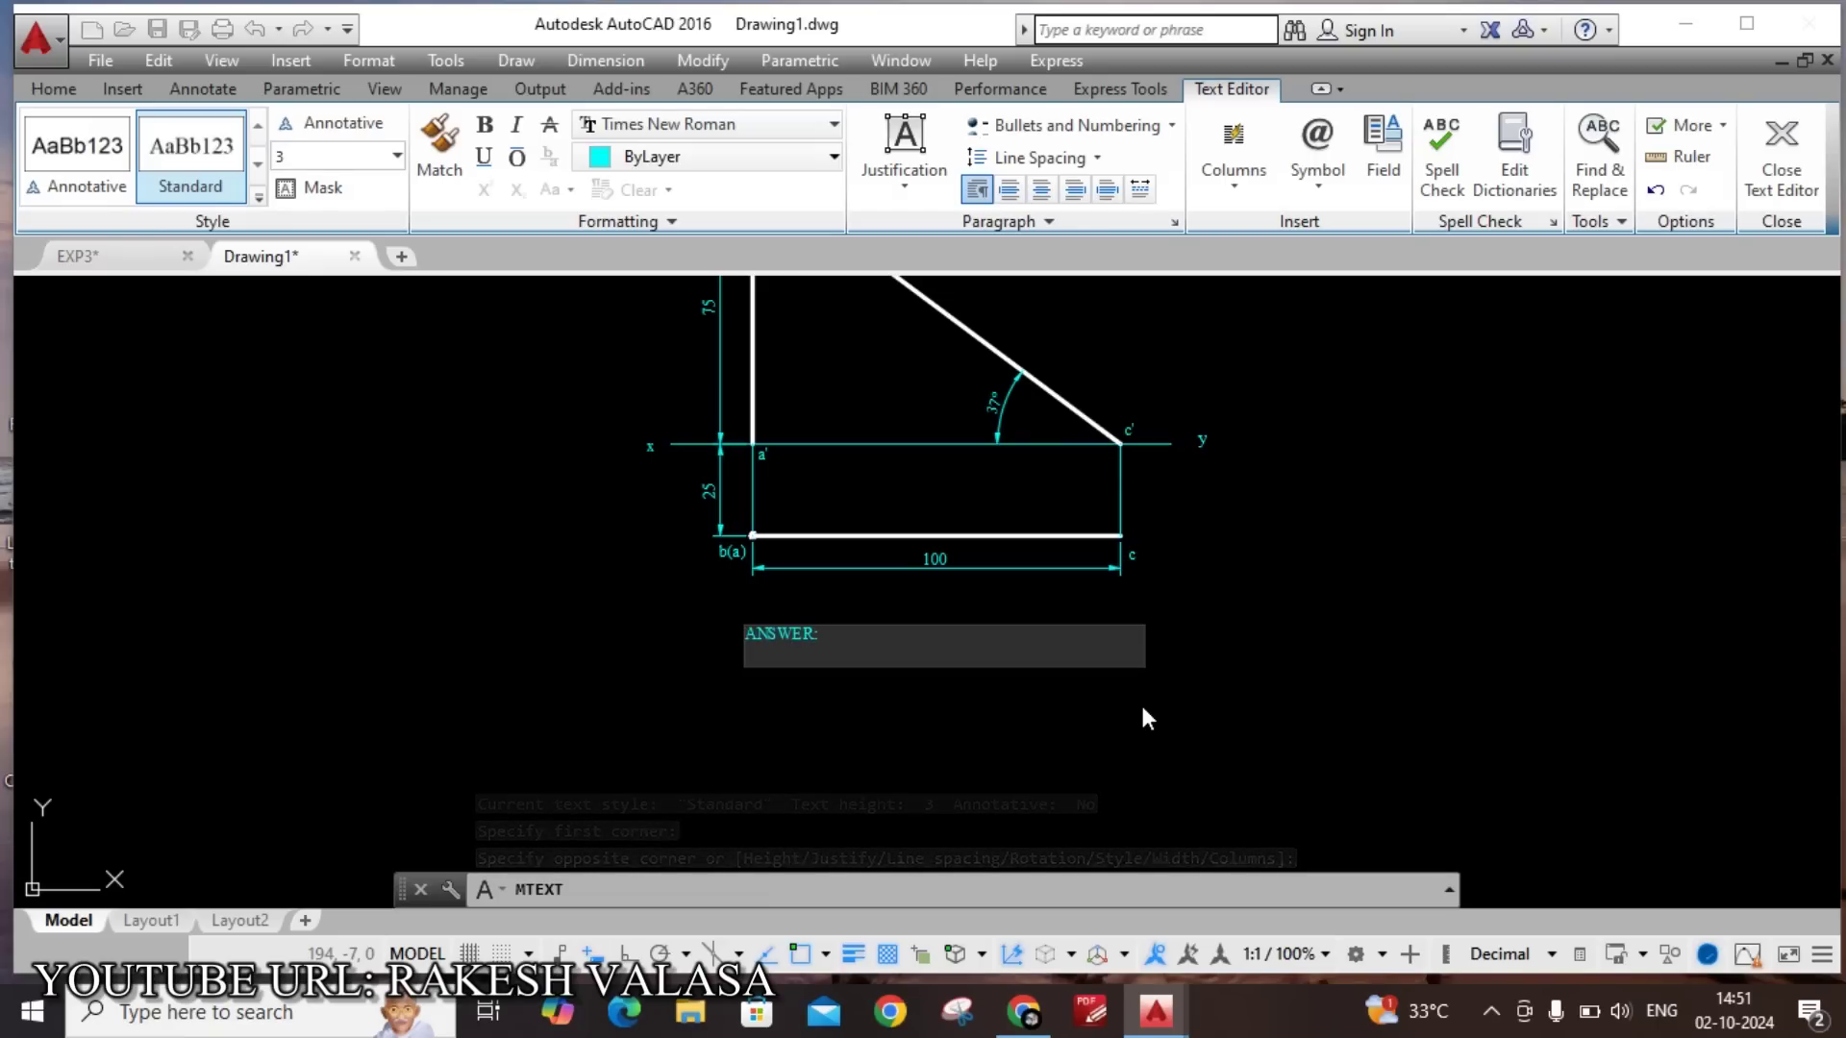
{"action": "type", "text": "its inclination with the H.P."}
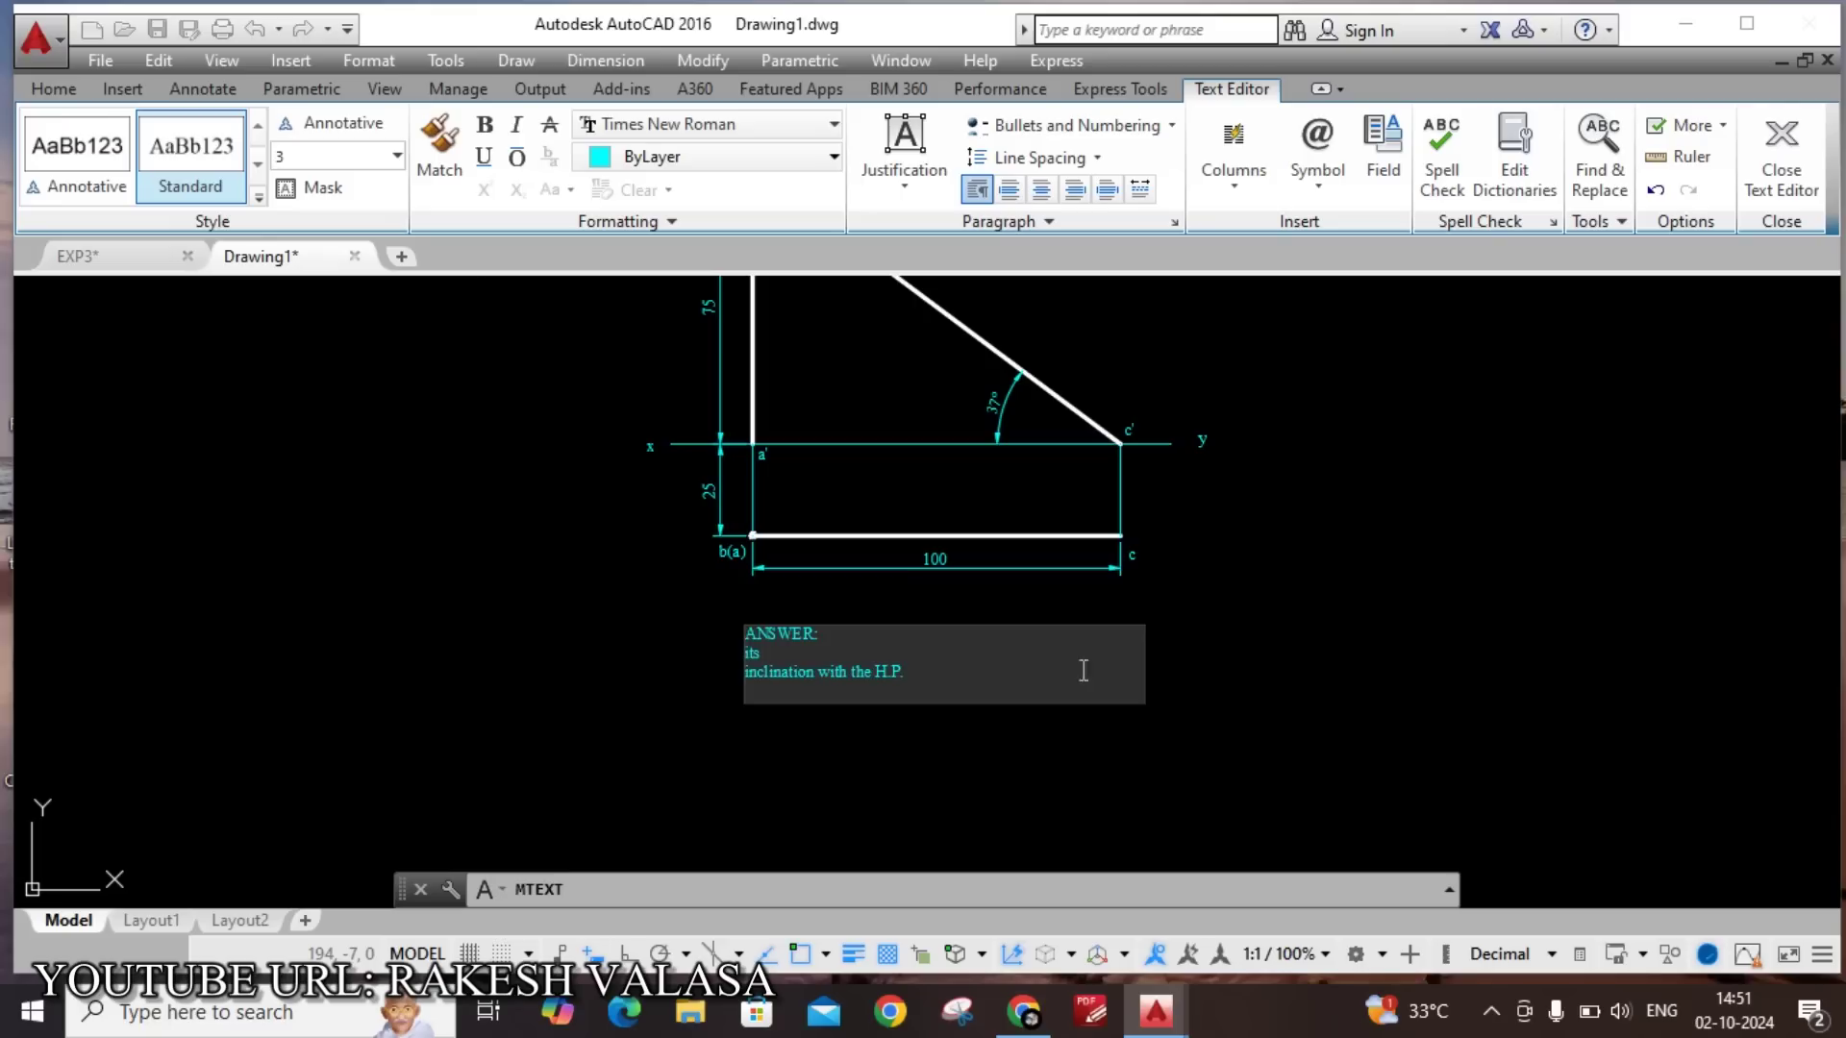
{"action": "left_click", "coordinate": [897, 642]}
{"action": "key", "text": "Delete"}
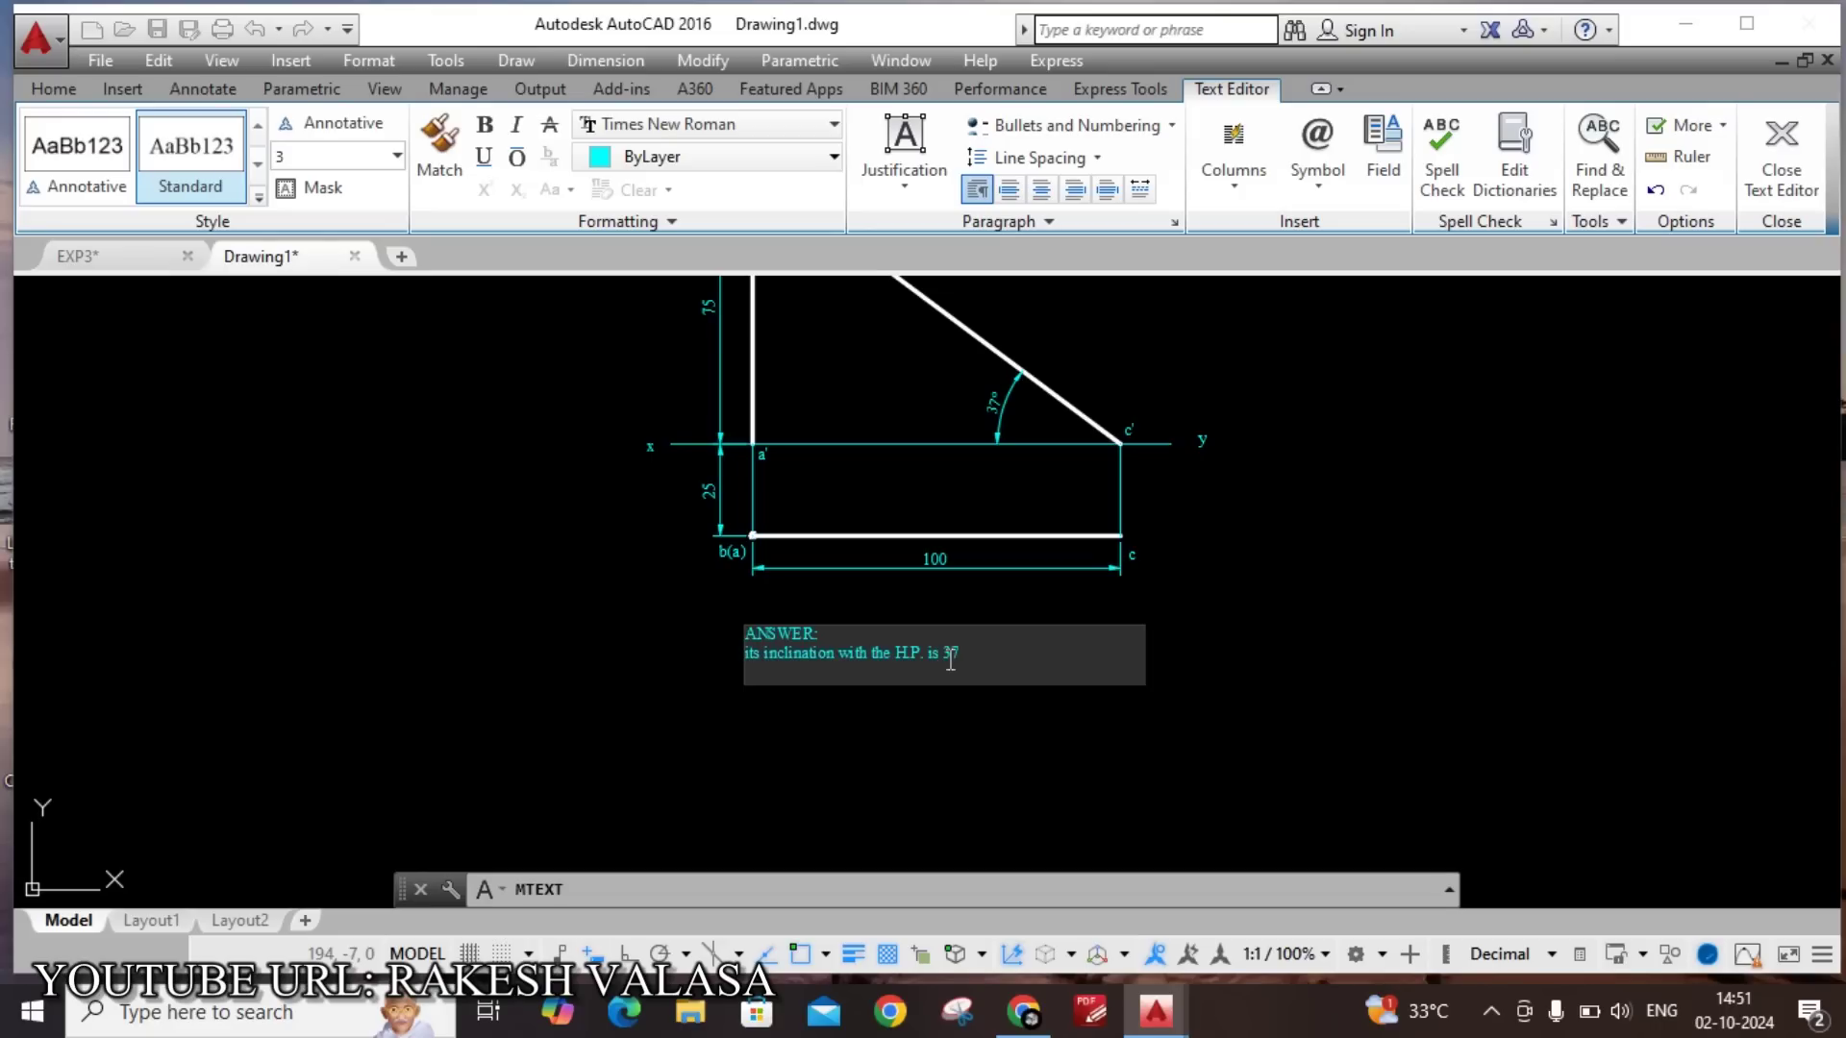
{"action": "left_click", "coordinate": [1331, 198]}
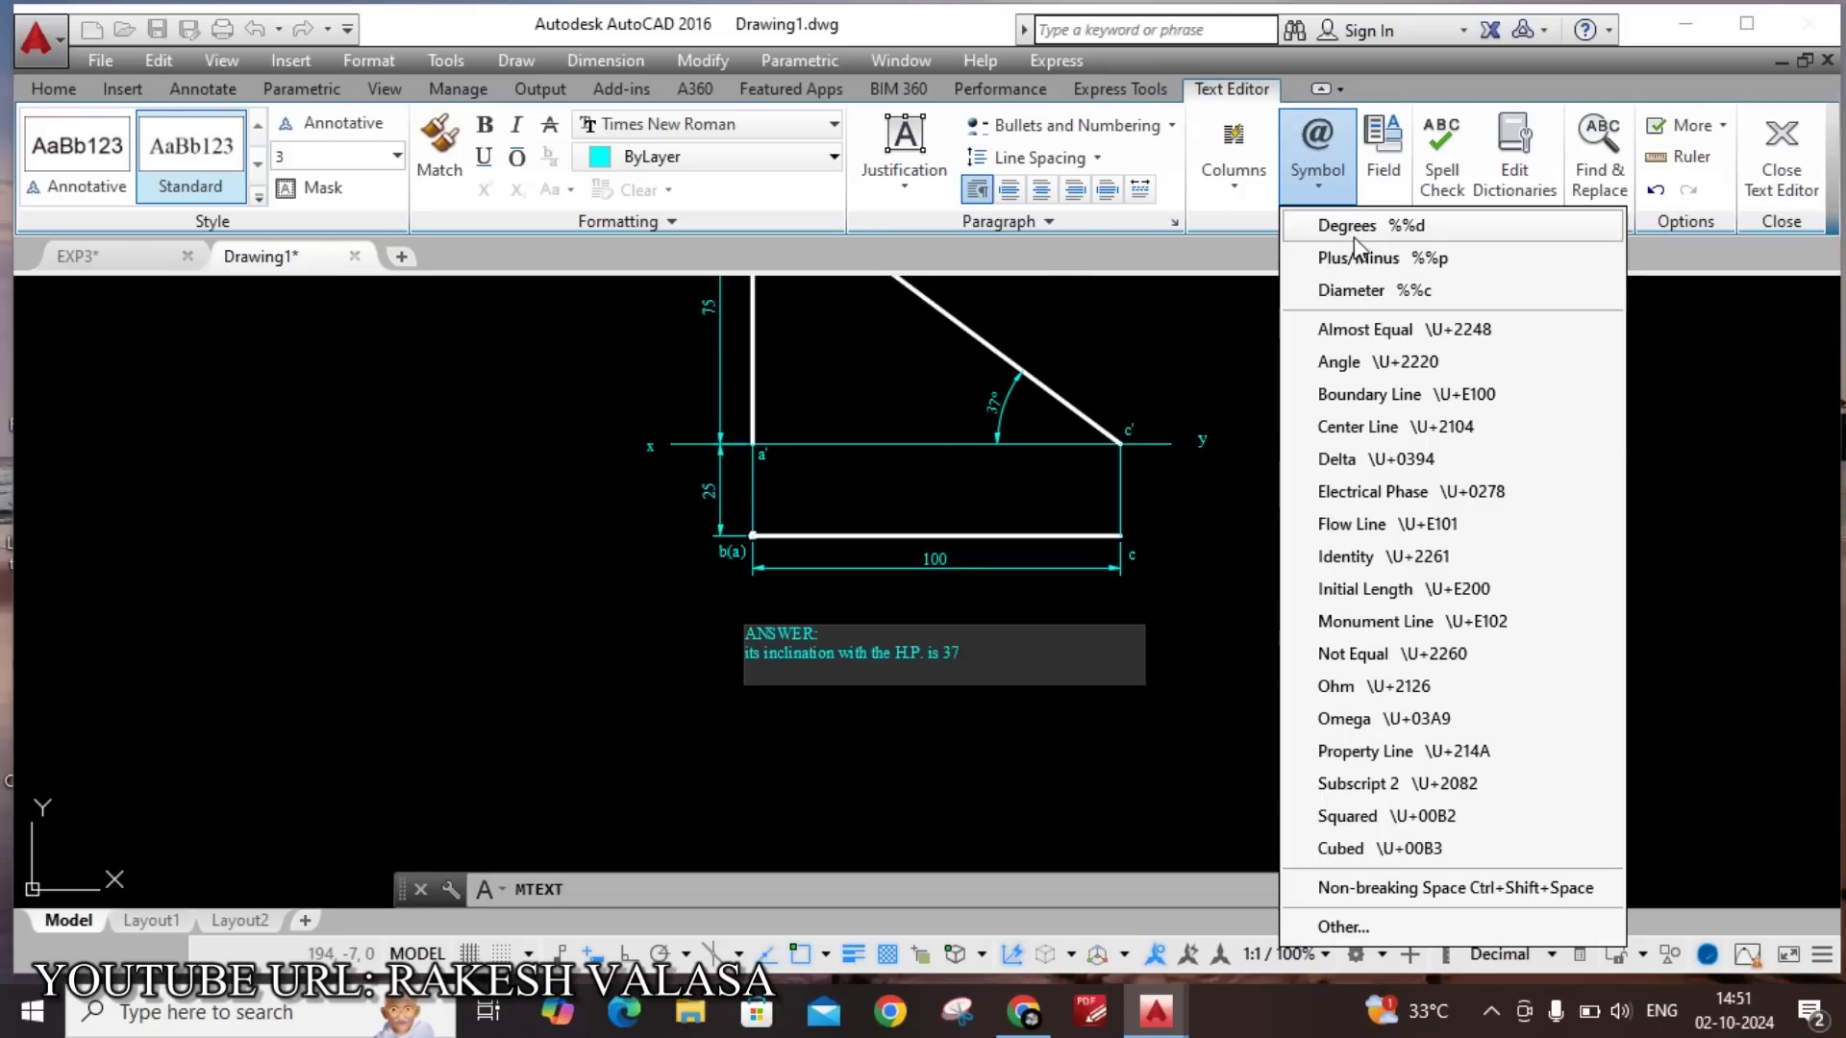
{"action": "left_click", "coordinate": [1356, 241]}
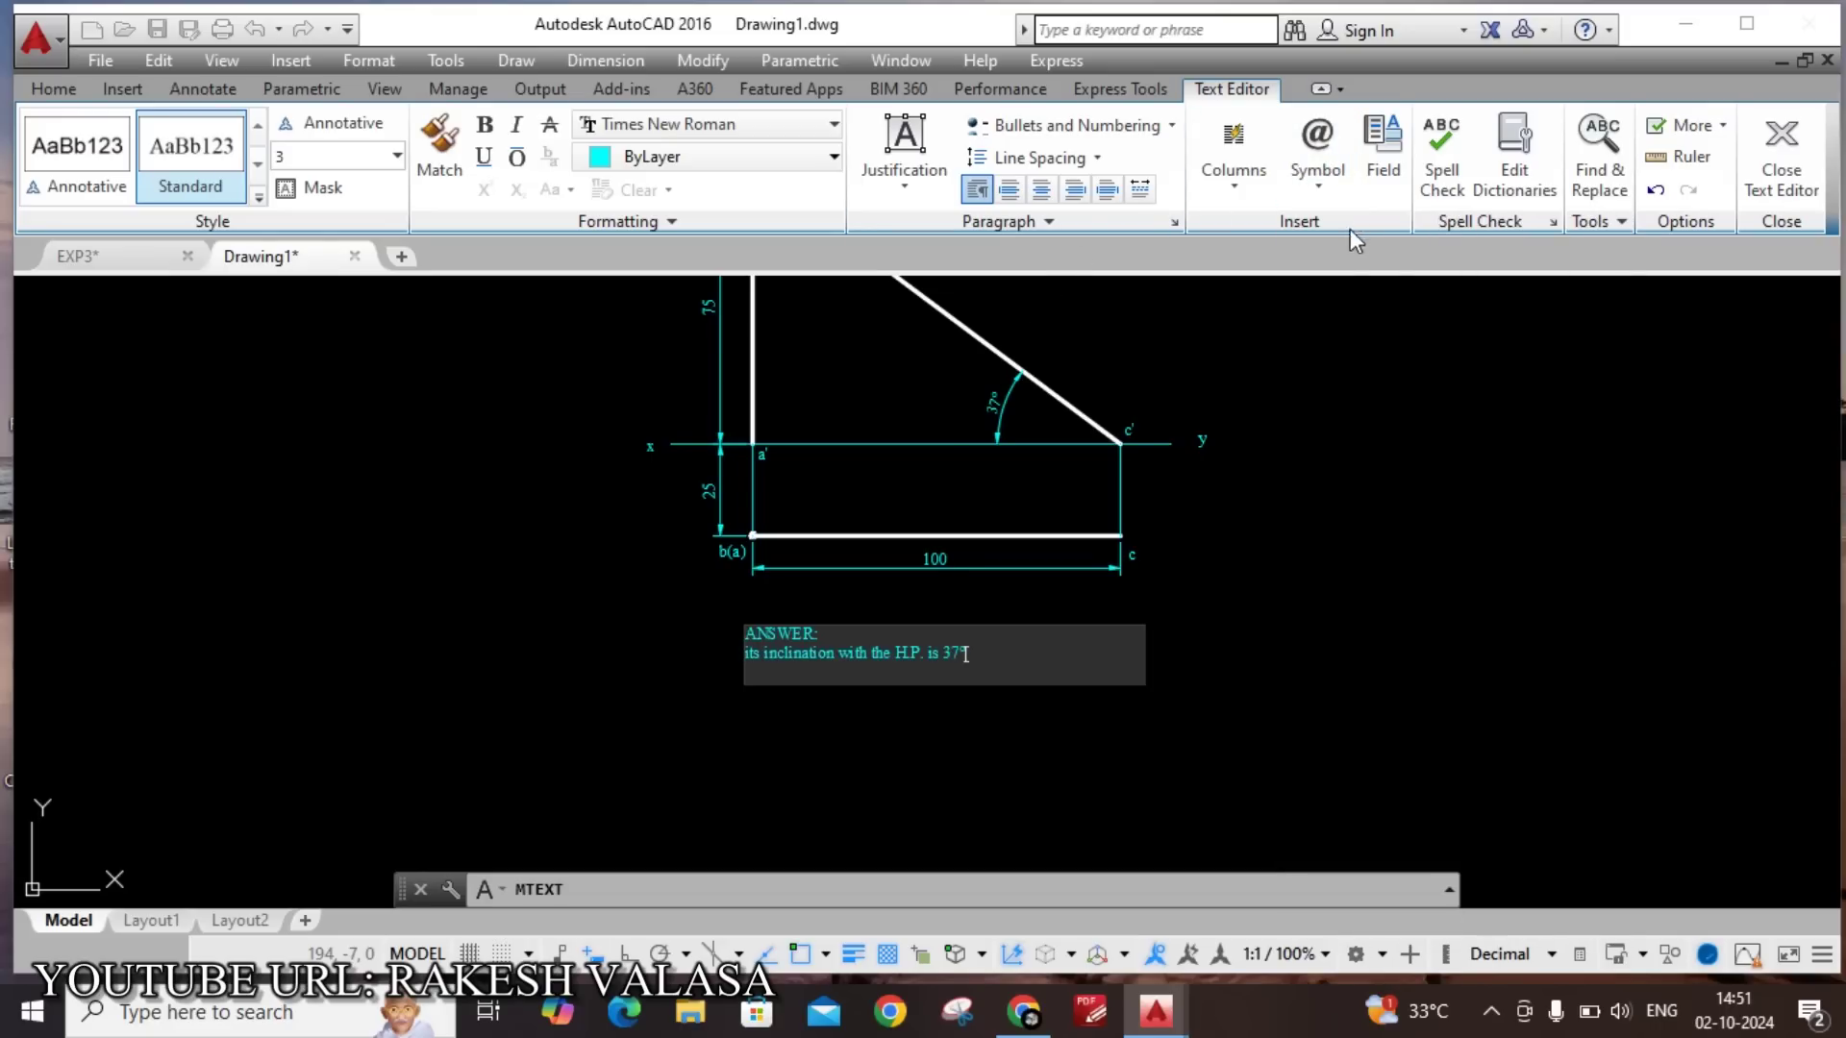
{"action": "left_click", "coordinate": [1058, 745]}
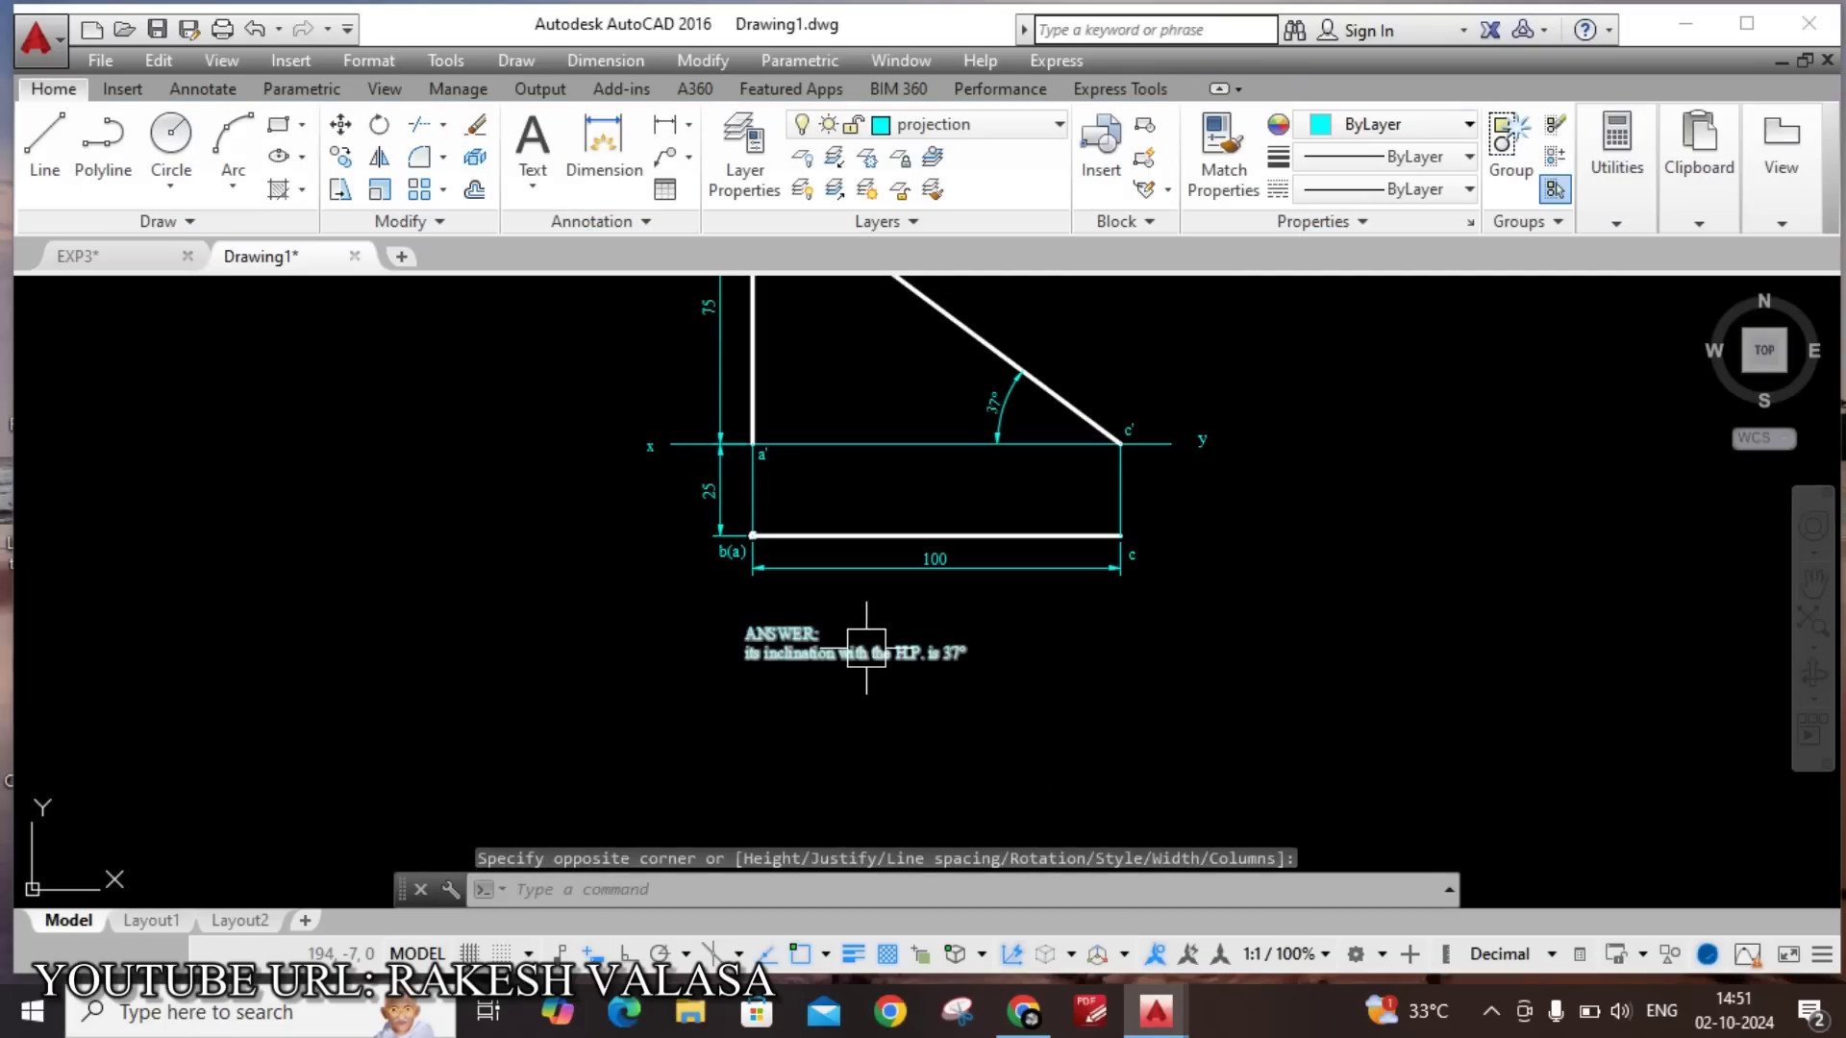
Put the answer note on the object layer and clear the selection.
{"action": "left_click", "coordinate": [1014, 129]}
{"action": "left_click", "coordinate": [998, 216]}
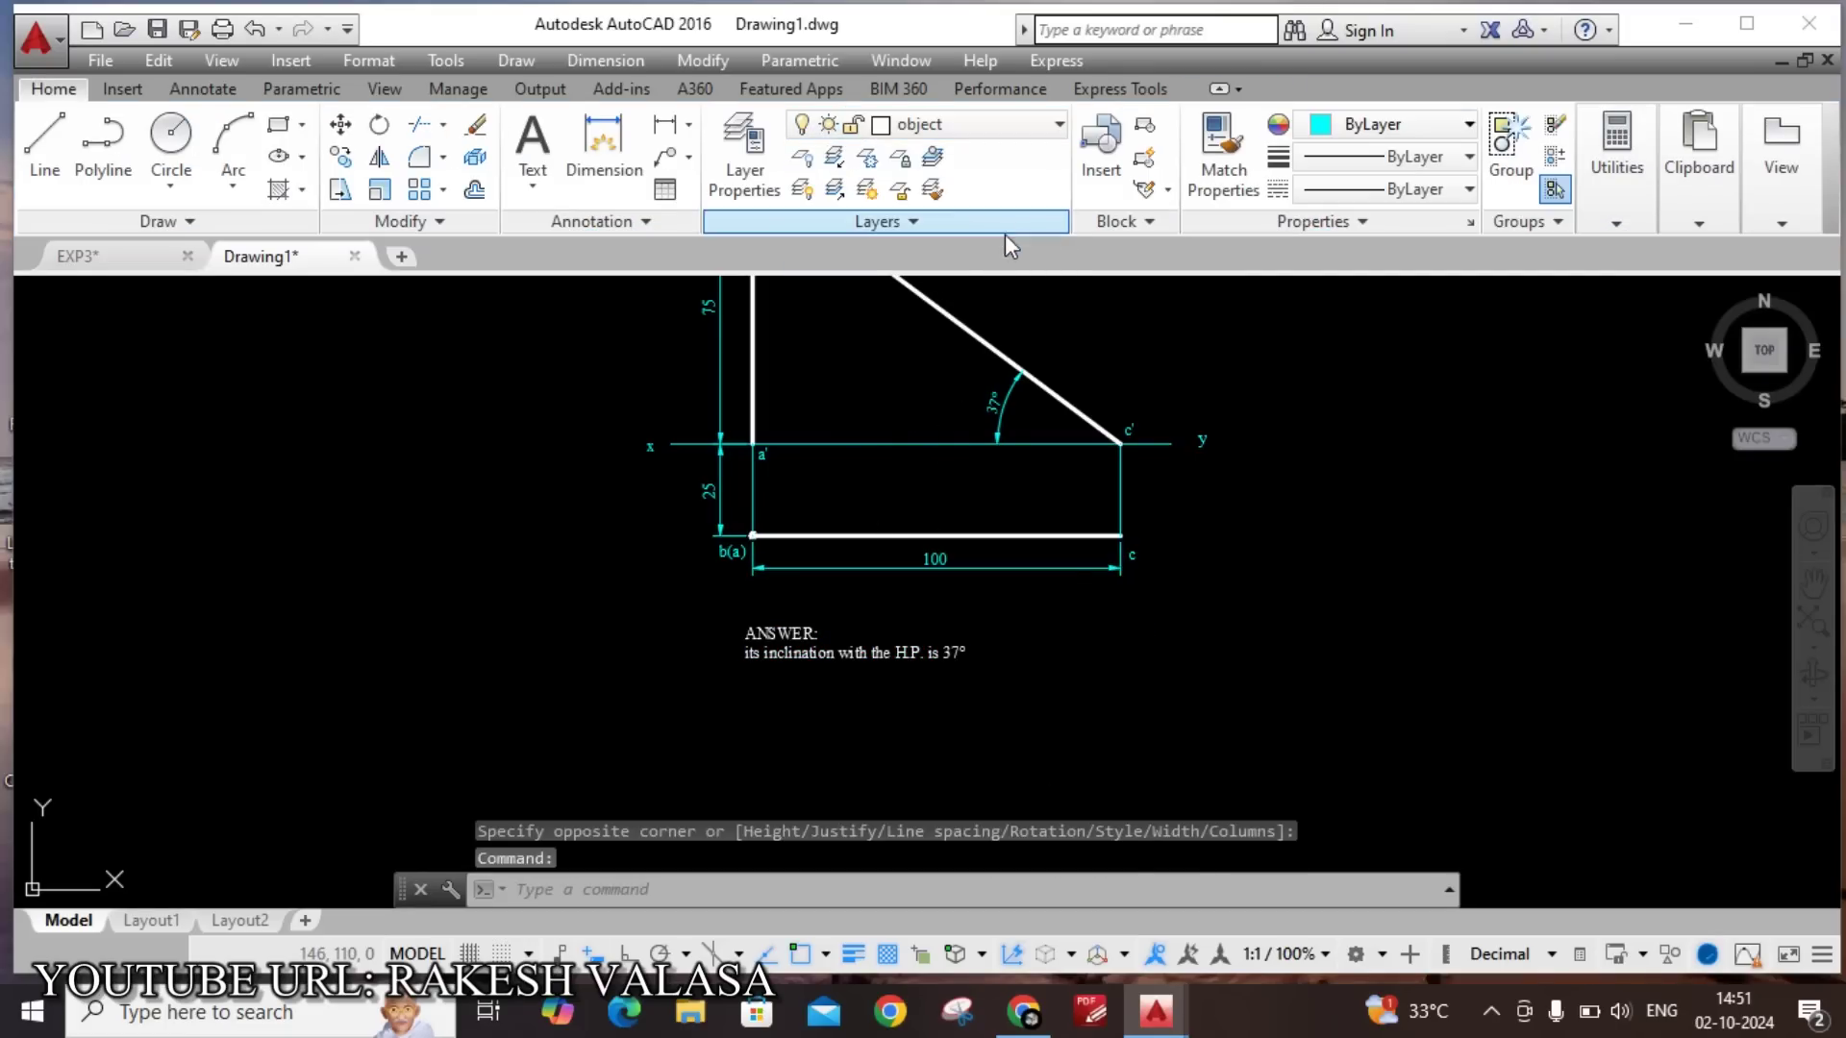
{"action": "left_click", "coordinate": [1082, 757]}
{"action": "left_click", "coordinate": [1248, 698]}
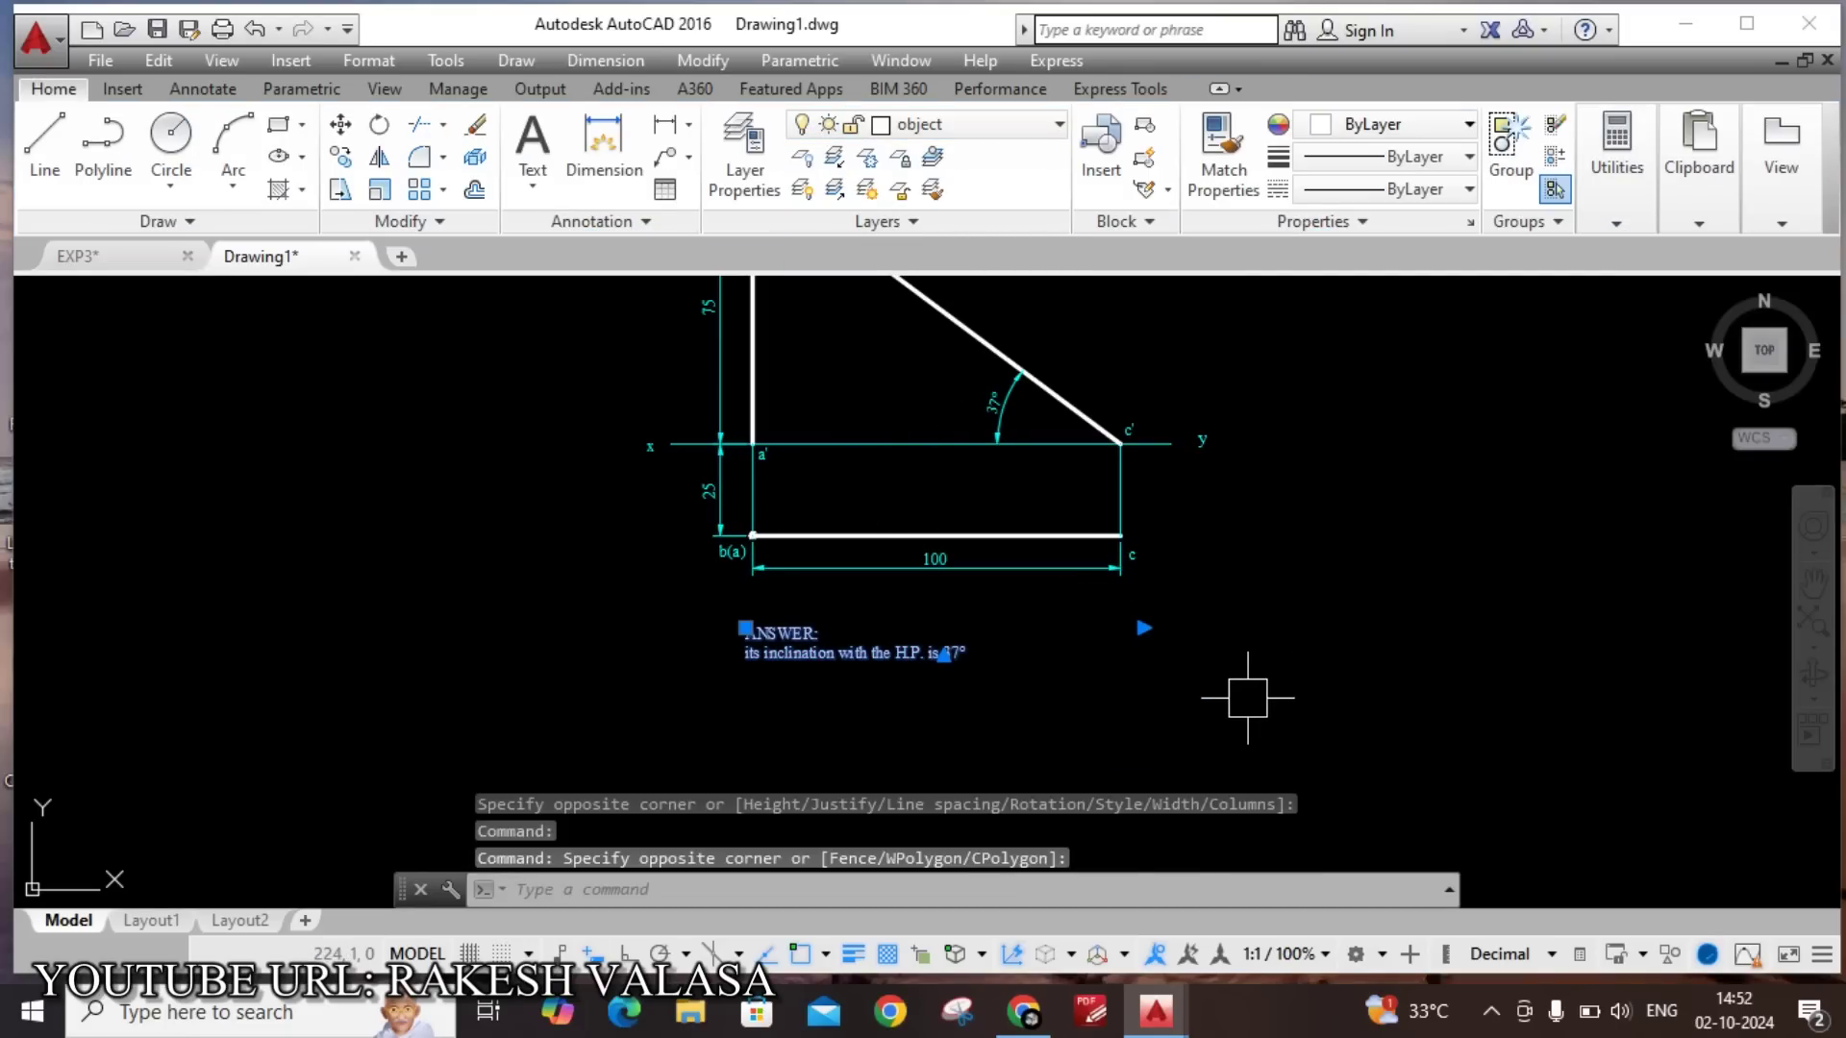
{"action": "key", "text": "Escape"}
Move the b' label down to its new position near point b'.
{"action": "middle_click_drag", "start_coordinate": [1289, 499], "coordinate": [1254, 659]}
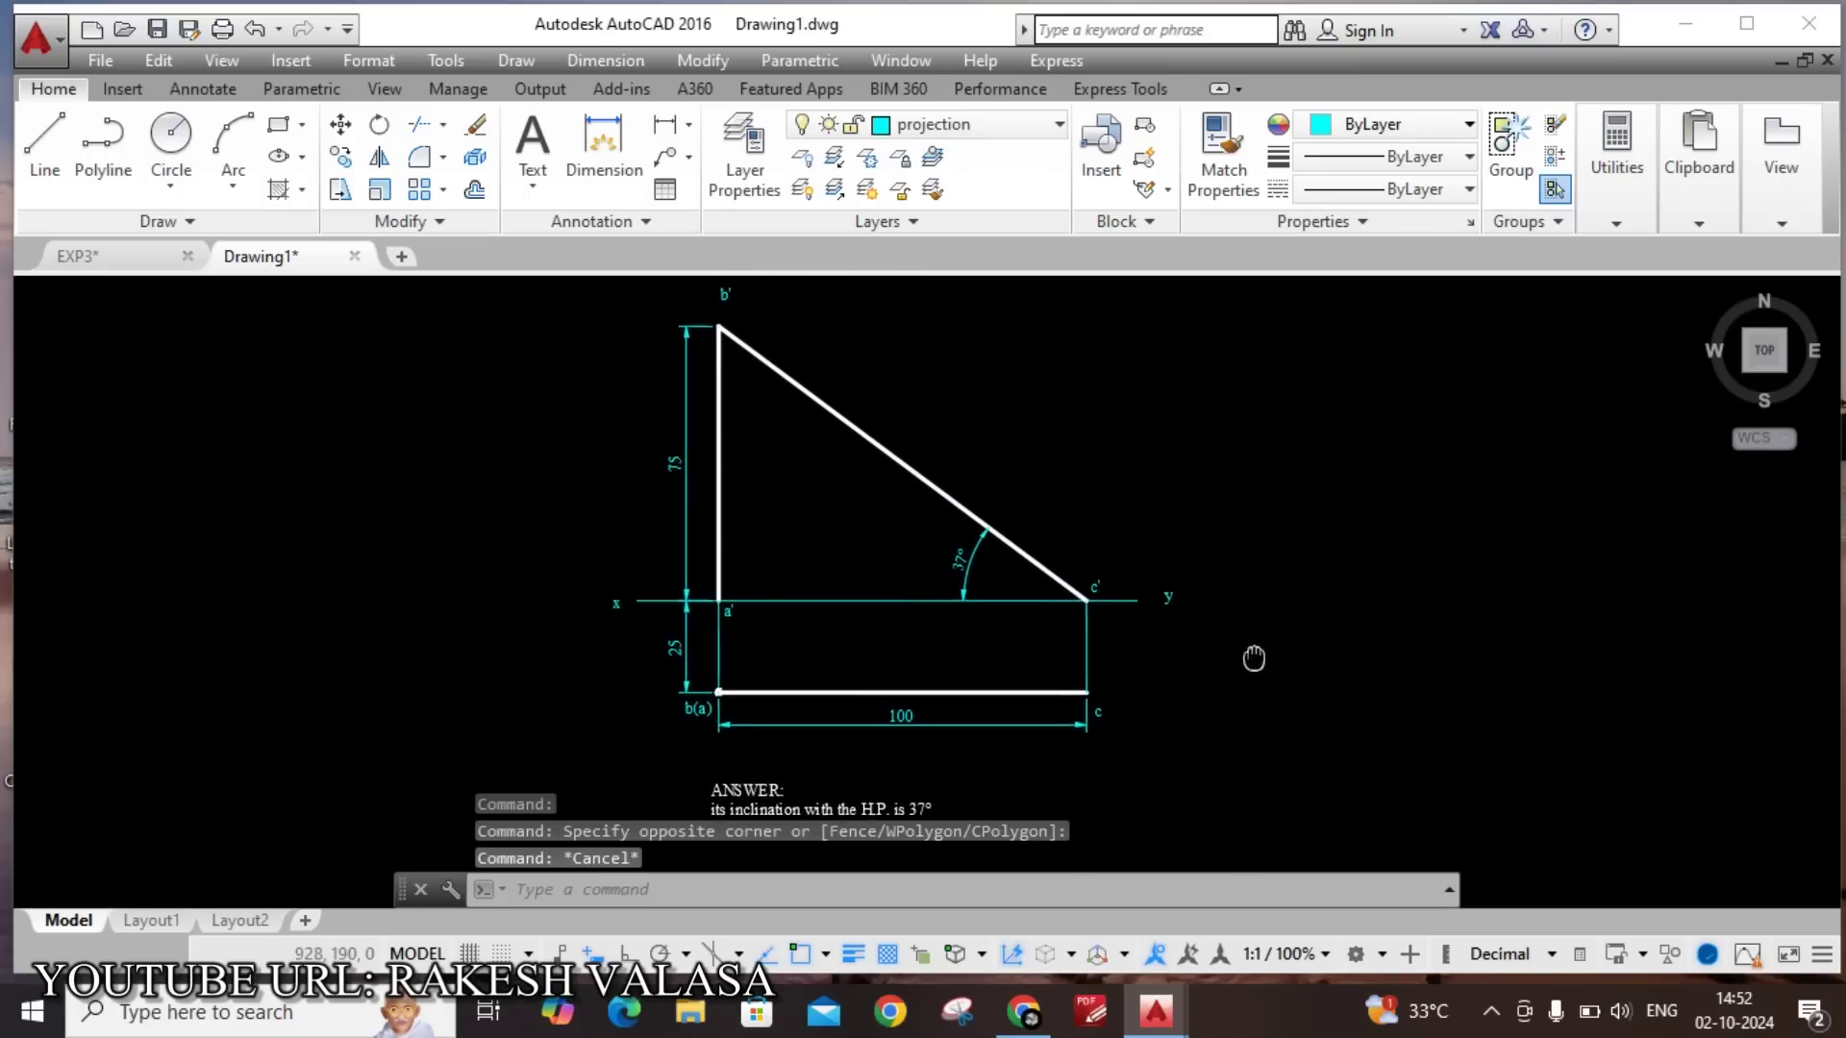
{"action": "middle_click_drag", "start_coordinate": [979, 411], "coordinate": [1010, 503]}
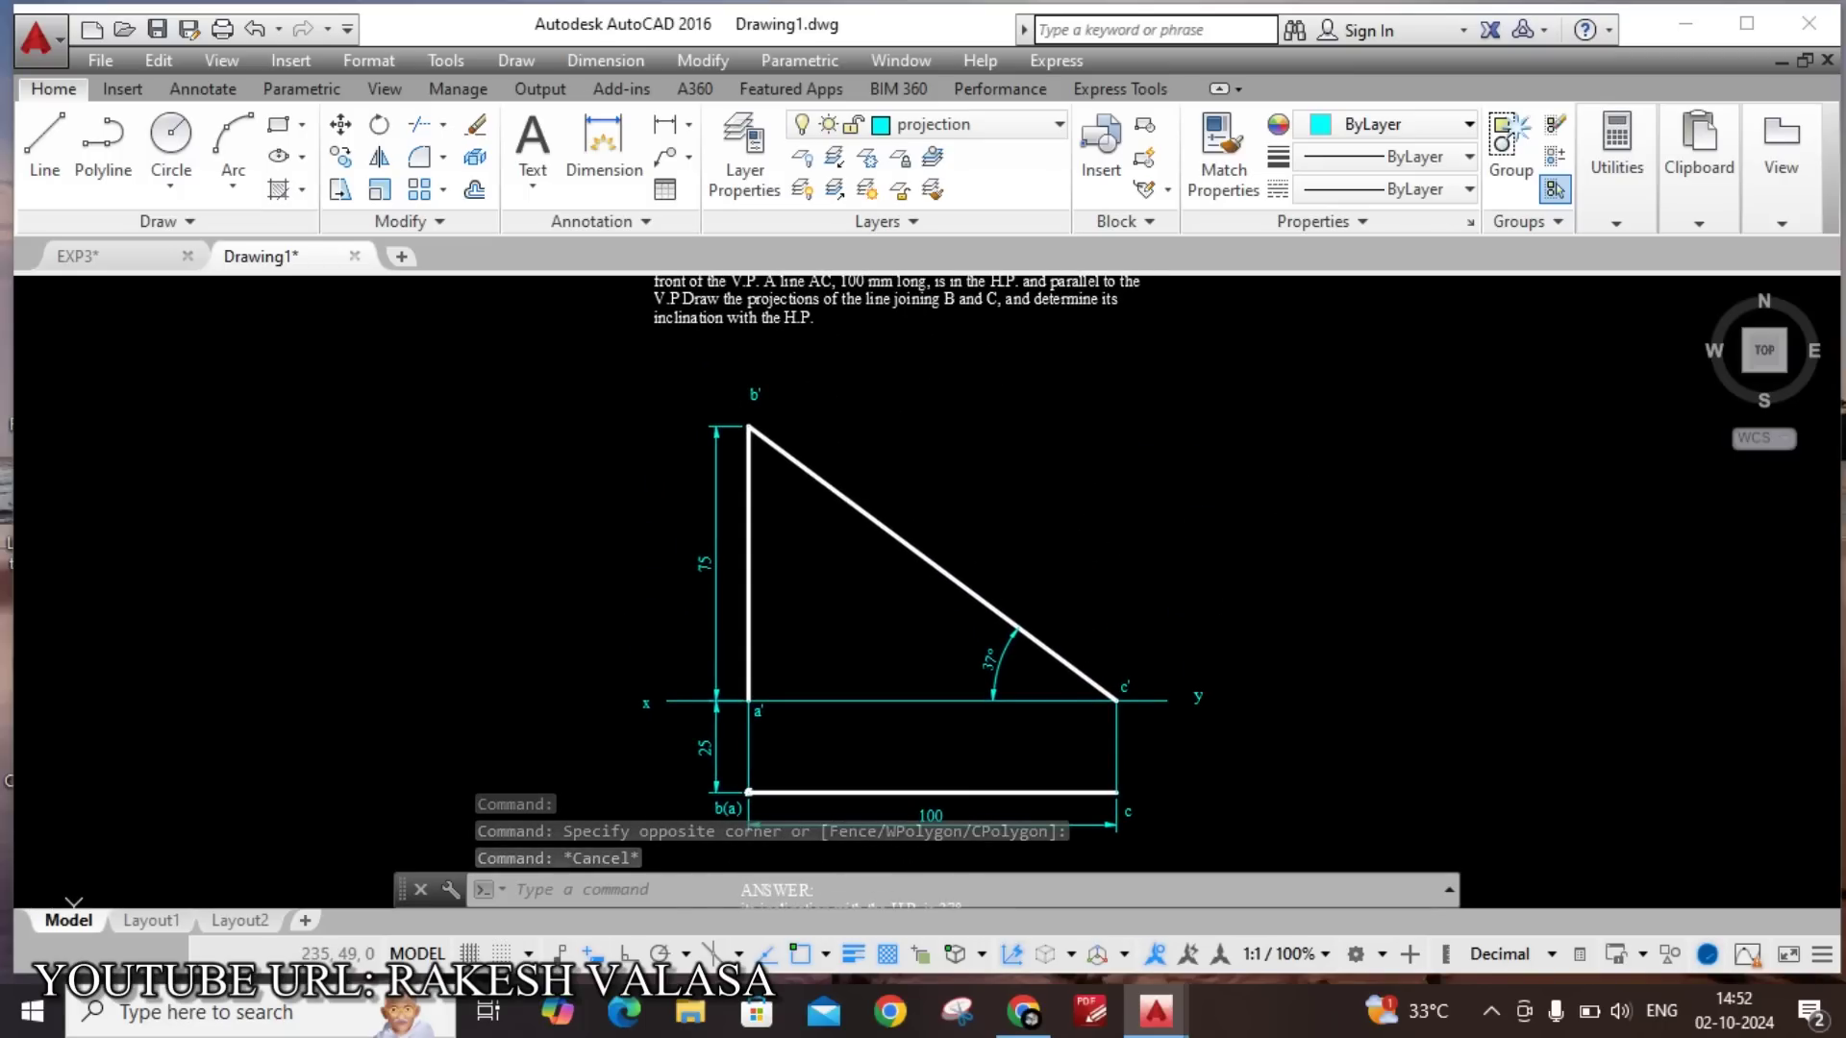
{"action": "scroll", "coordinate": [746, 385], "scroll_direction": "up", "scroll_amount": 5}
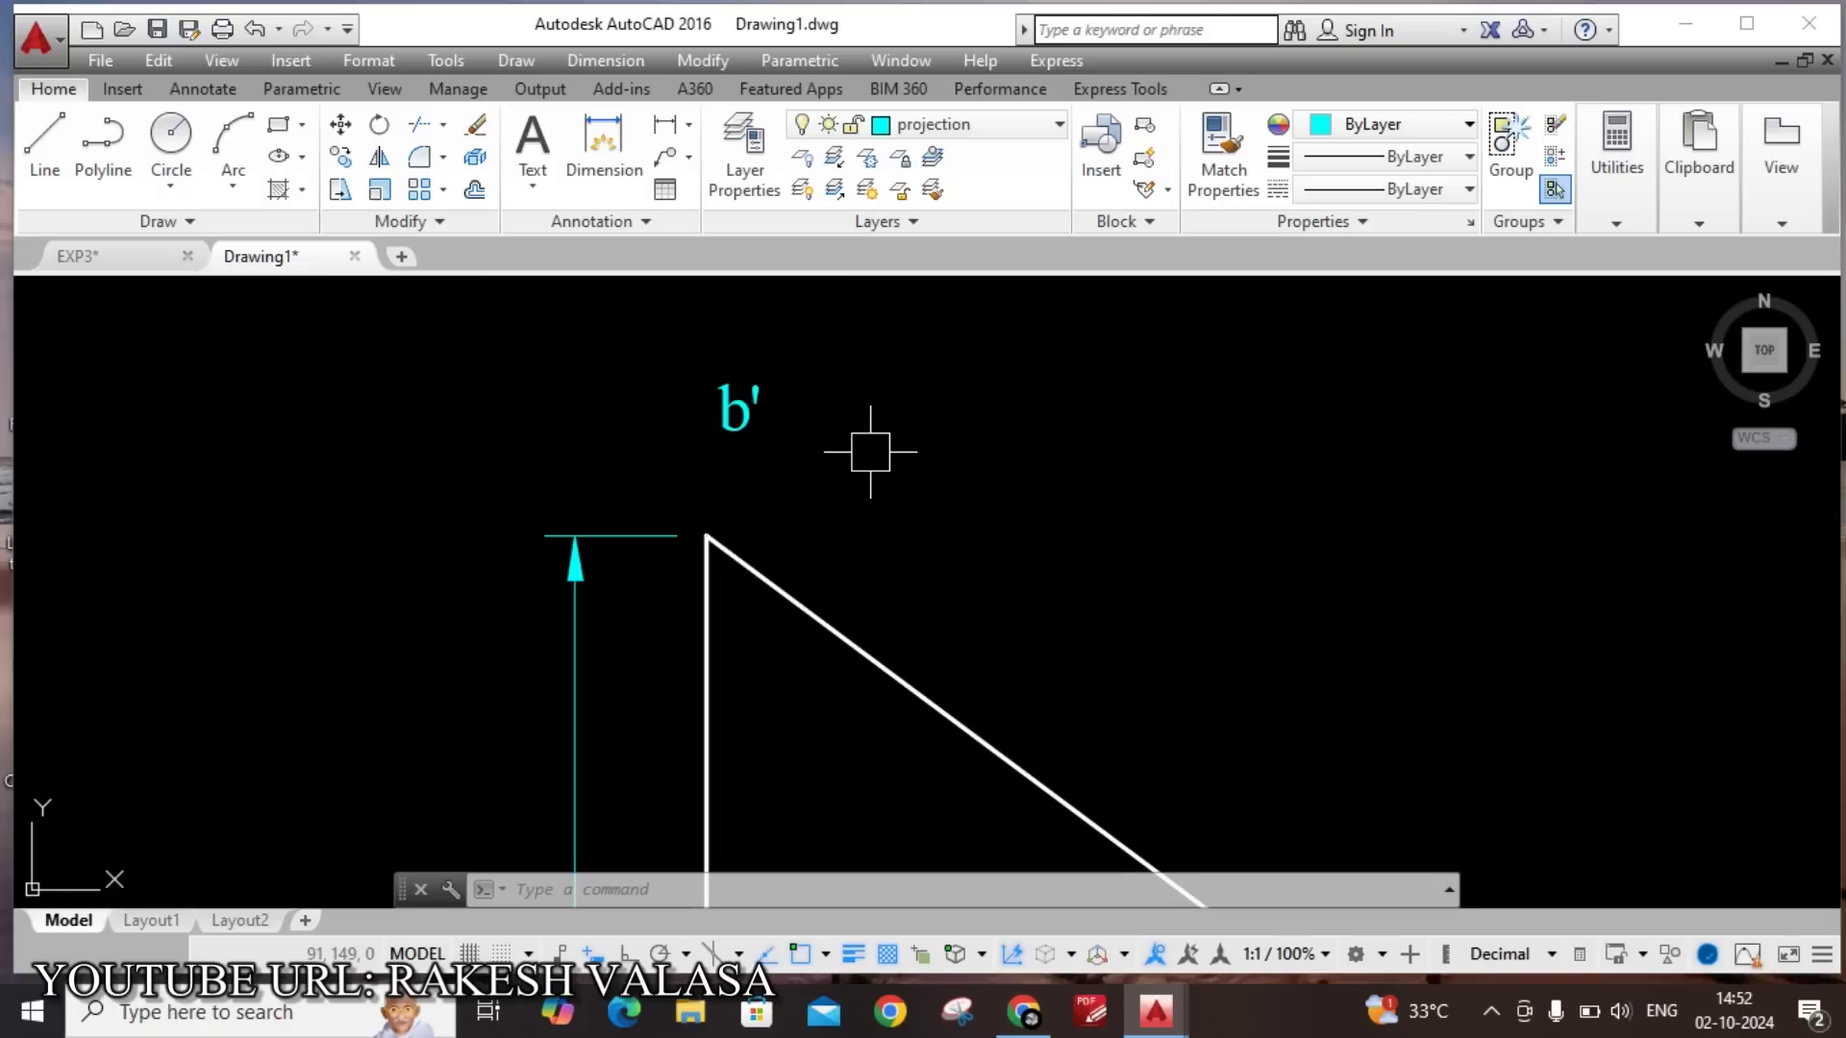
{"action": "key", "text": "Return"}
{"action": "left_click", "coordinate": [740, 410]}
{"action": "key", "text": "Return"}
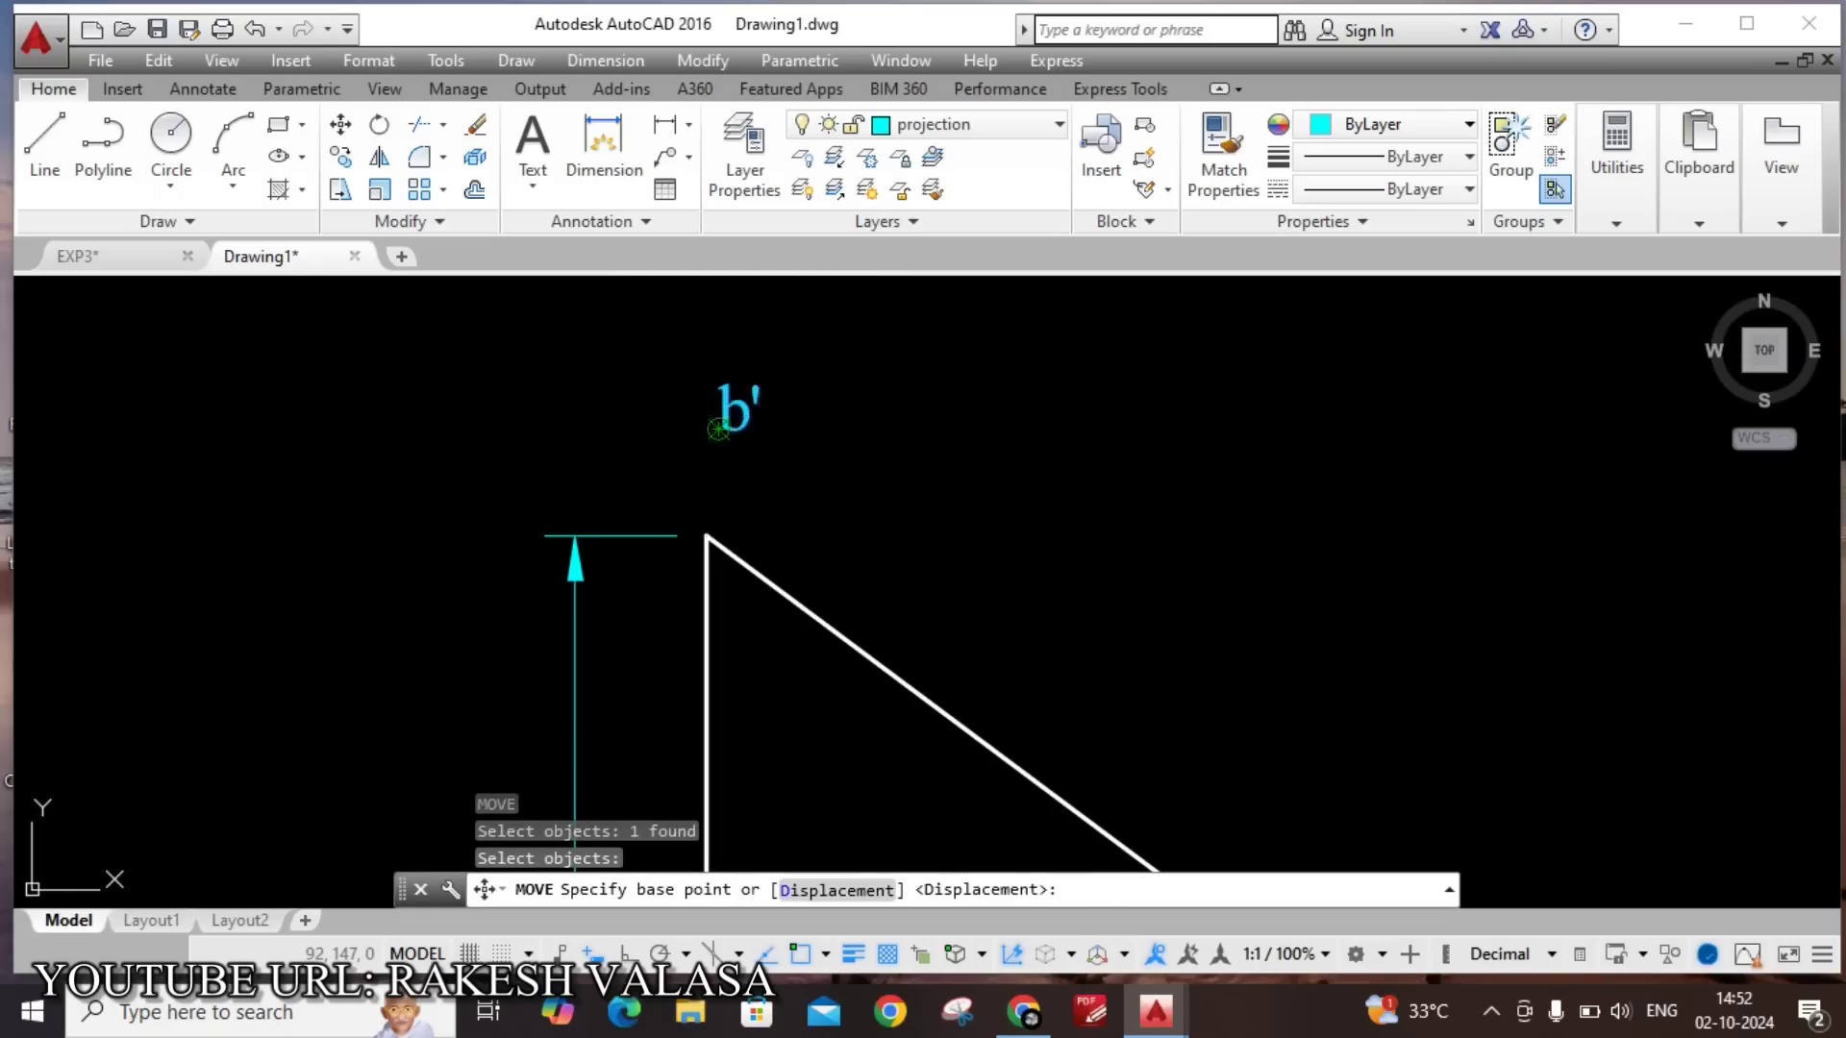
{"action": "left_click", "coordinate": [719, 428]}
{"action": "left_click", "coordinate": [723, 488]}
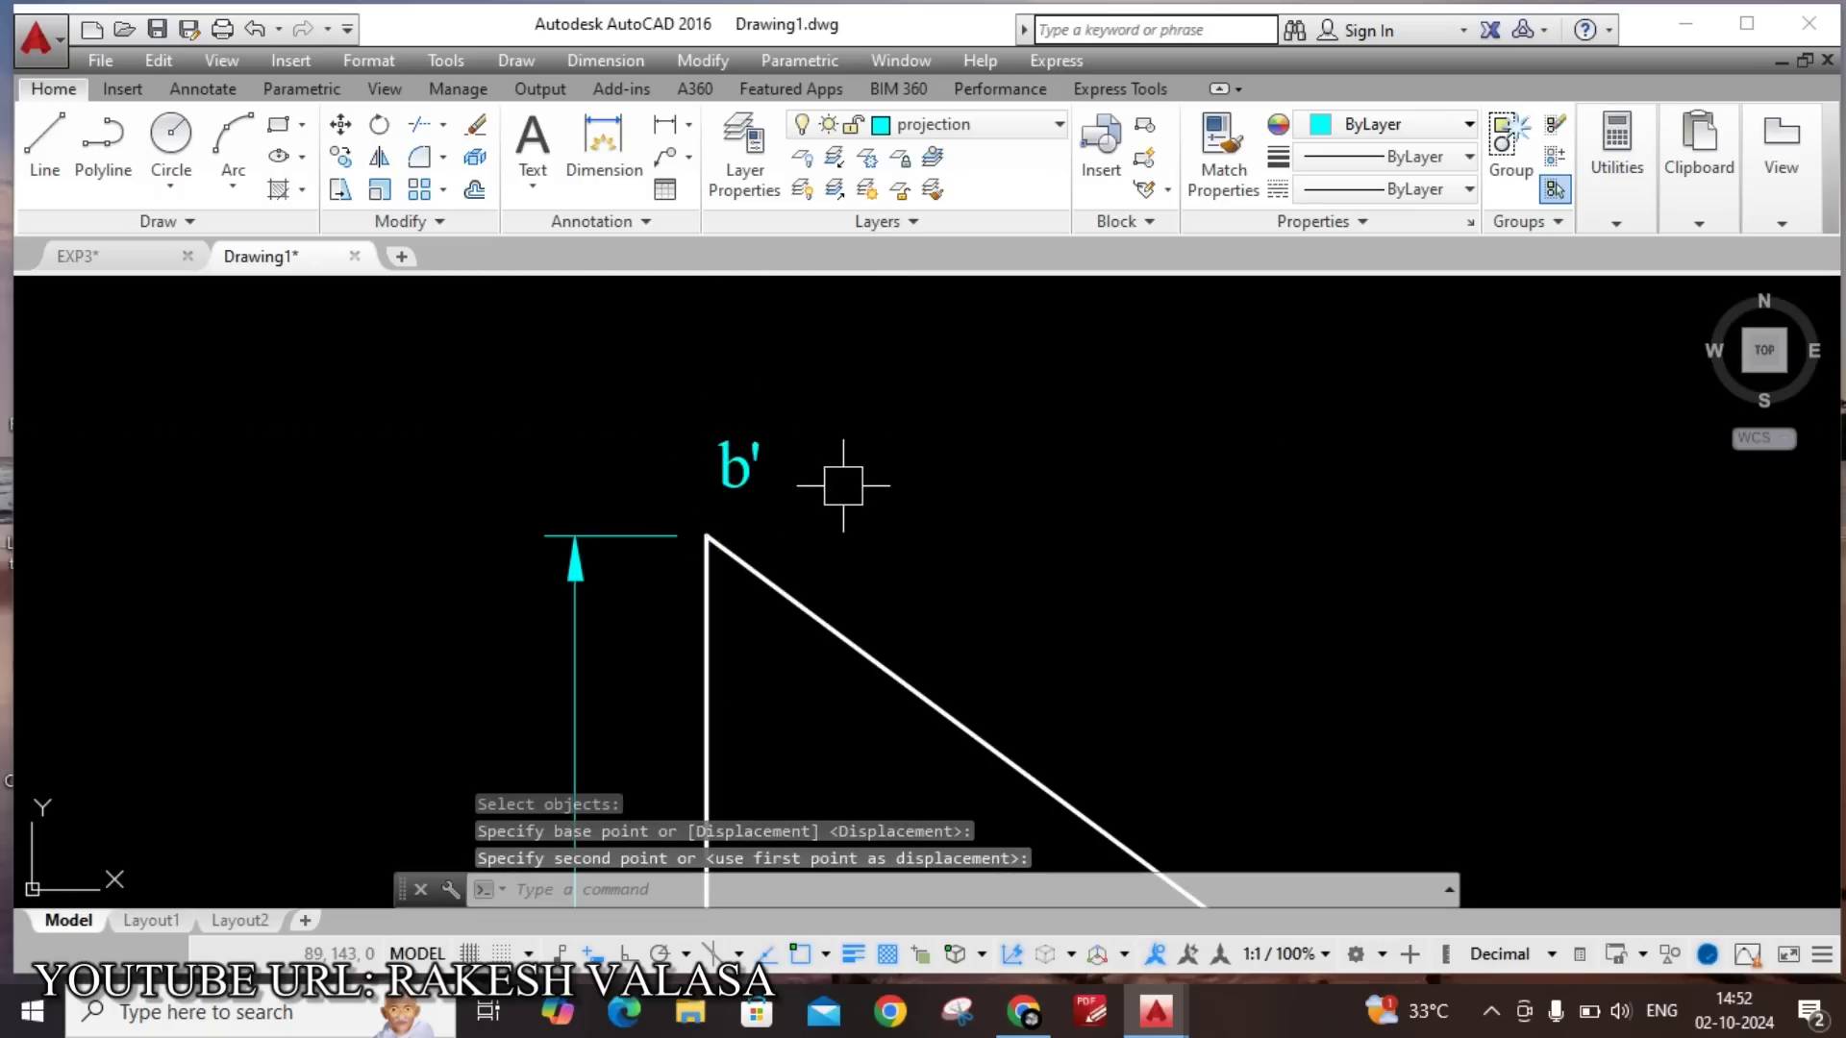
{"action": "key", "text": "Escape"}
Put the b' label on the object layer.
{"action": "left_click", "coordinate": [741, 471]}
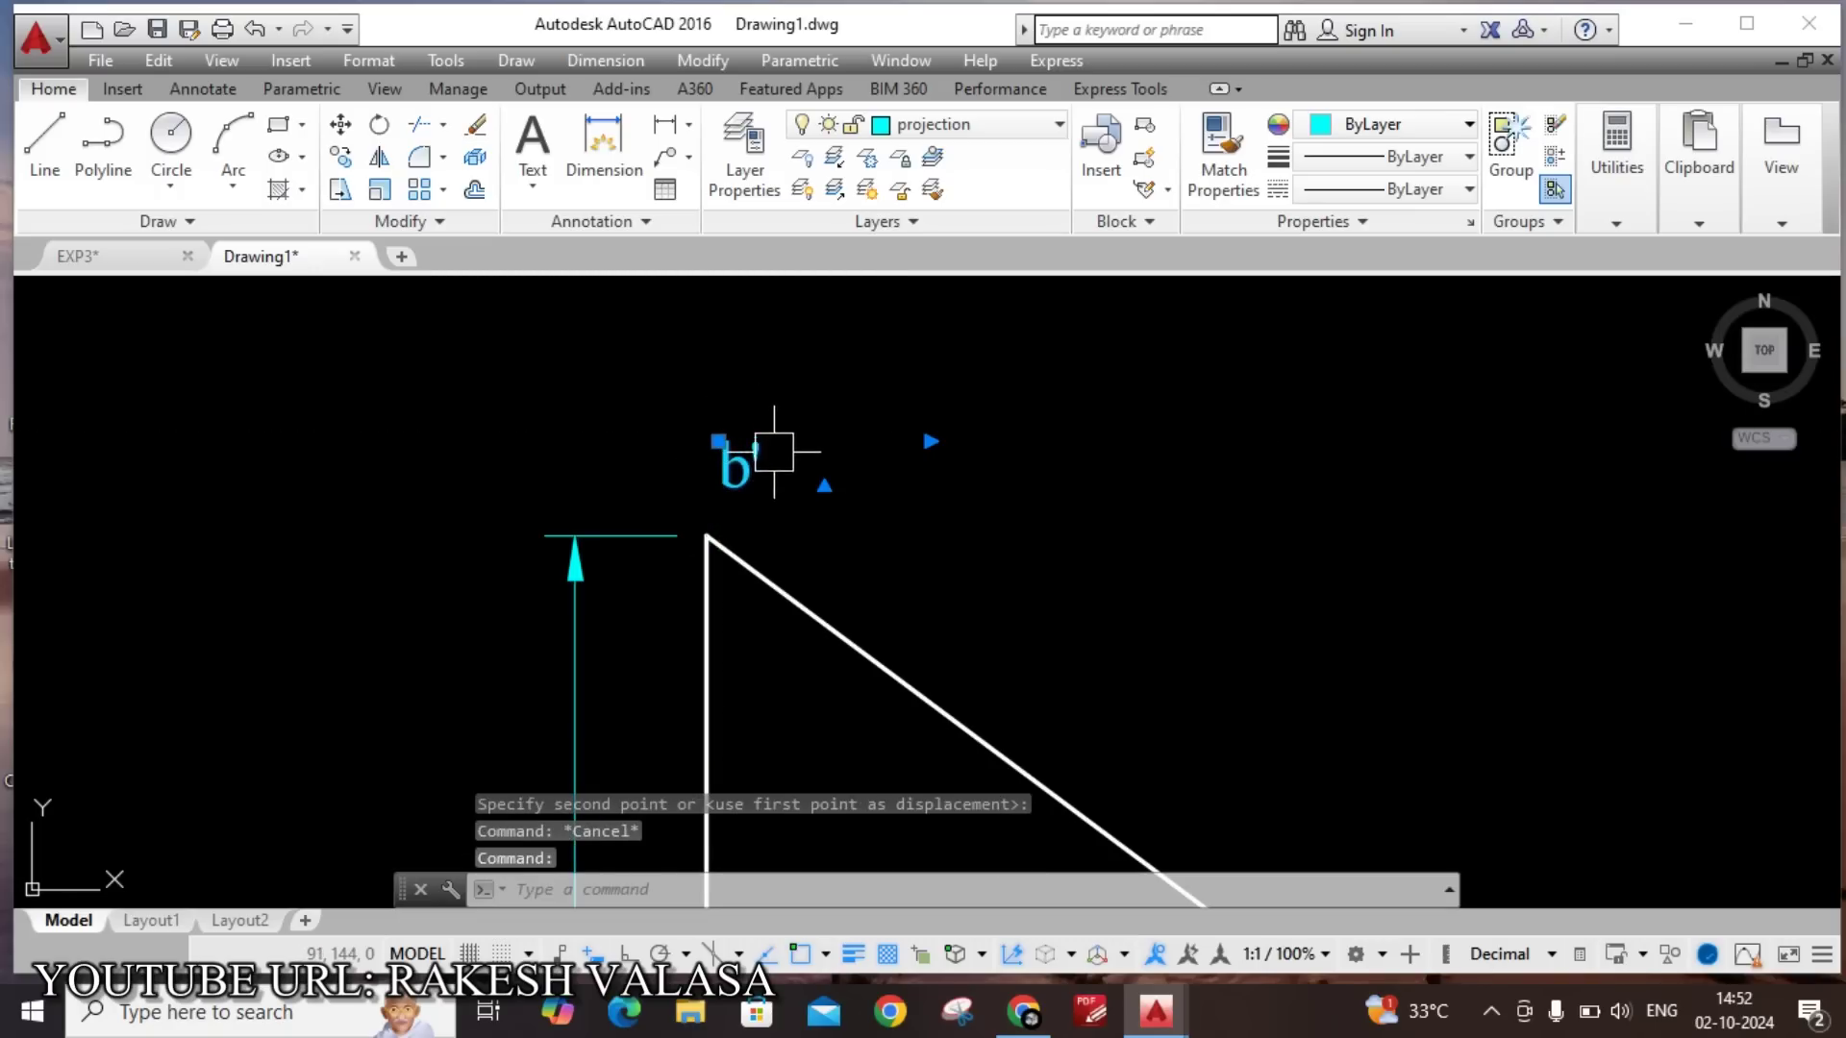
{"action": "left_click", "coordinate": [971, 125]}
{"action": "left_click", "coordinate": [979, 222]}
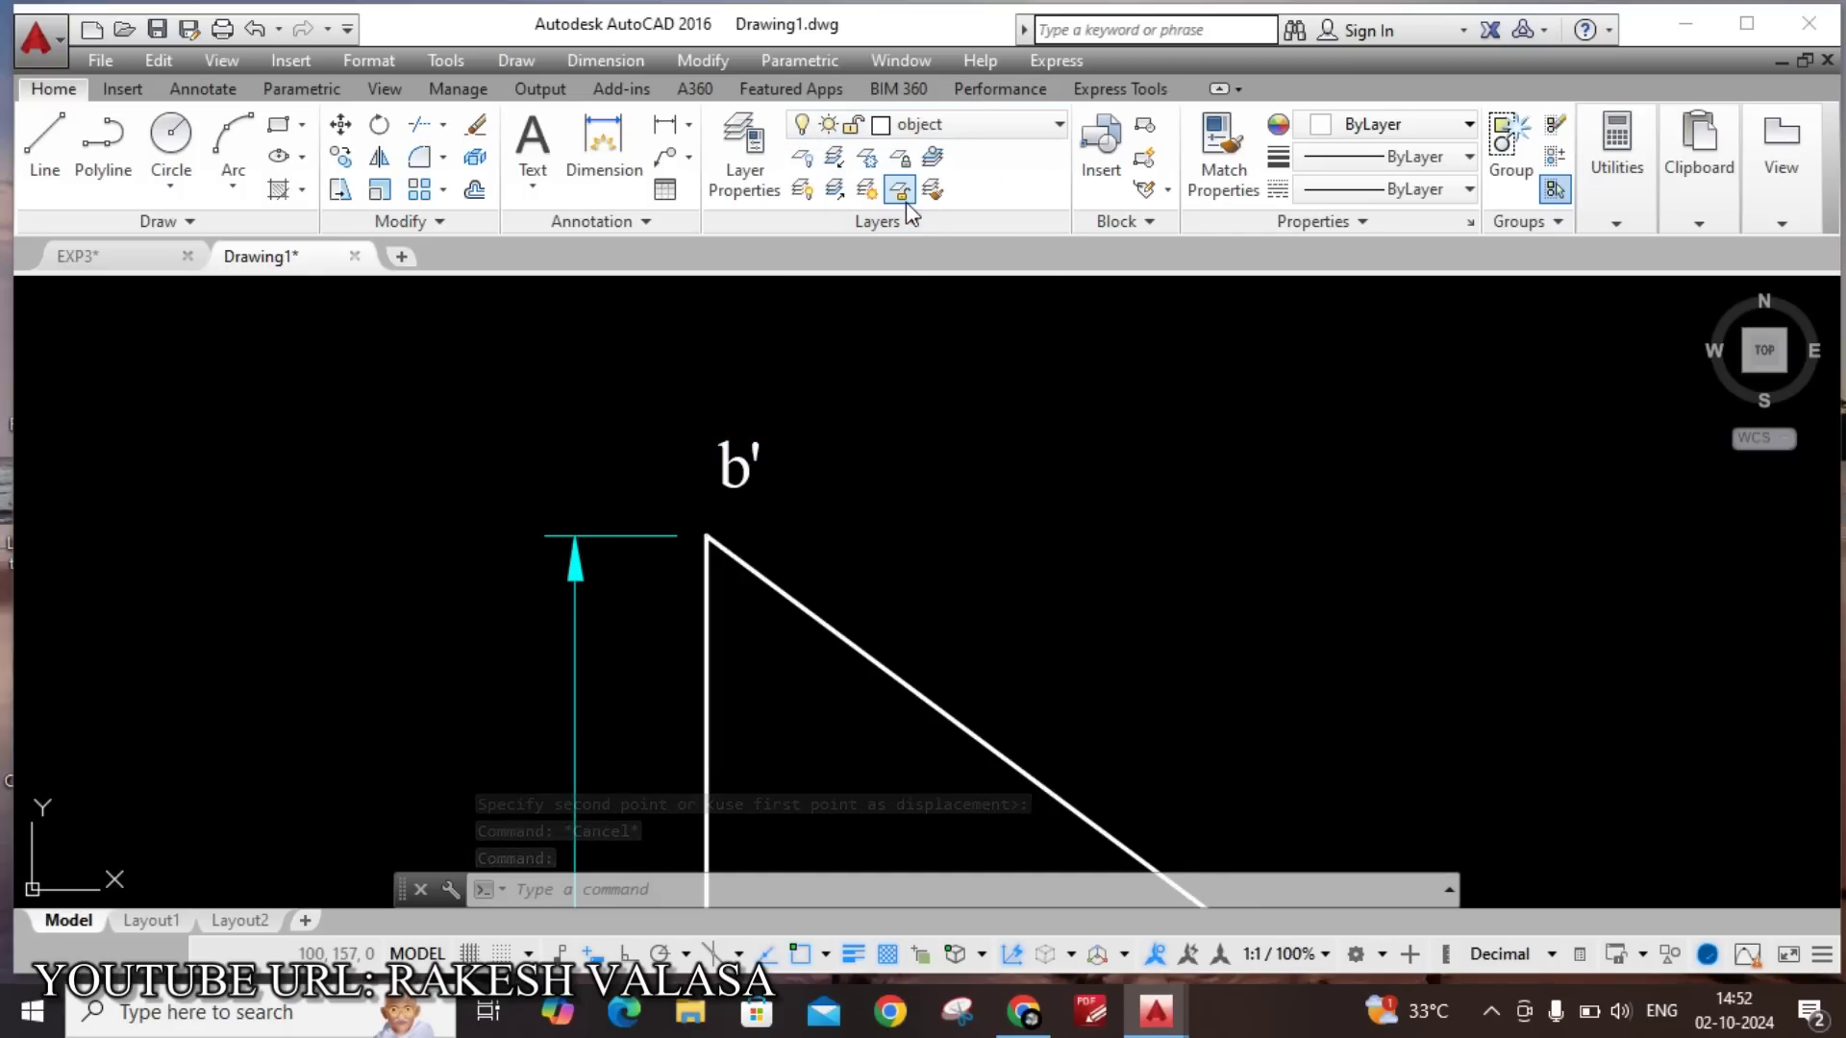
{"action": "key", "text": "Escape"}
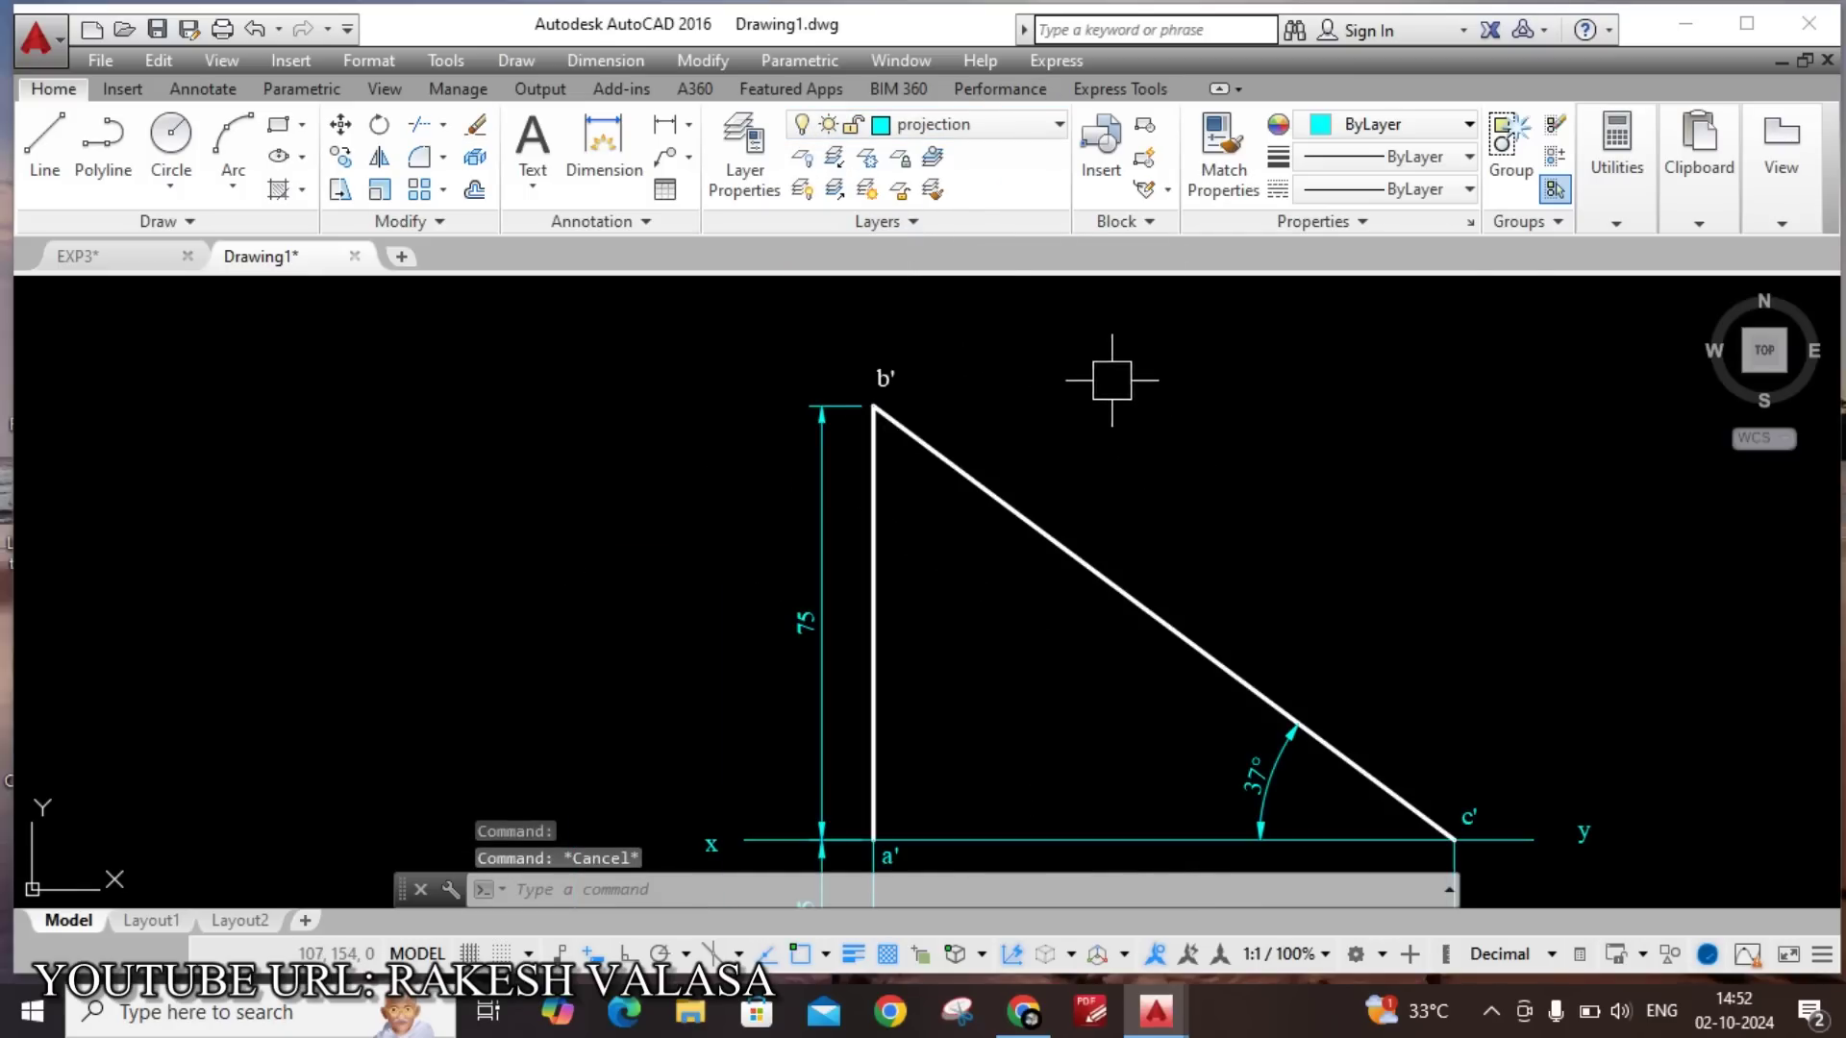
Move line b-c onto the object layer so it shows white.
{"action": "scroll", "coordinate": [1112, 384], "scroll_direction": "down", "scroll_amount": 2}
{"action": "scroll", "coordinate": [1298, 689], "scroll_direction": "up", "scroll_amount": 4}
{"action": "scroll", "coordinate": [1365, 577], "scroll_direction": "down", "scroll_amount": 2}
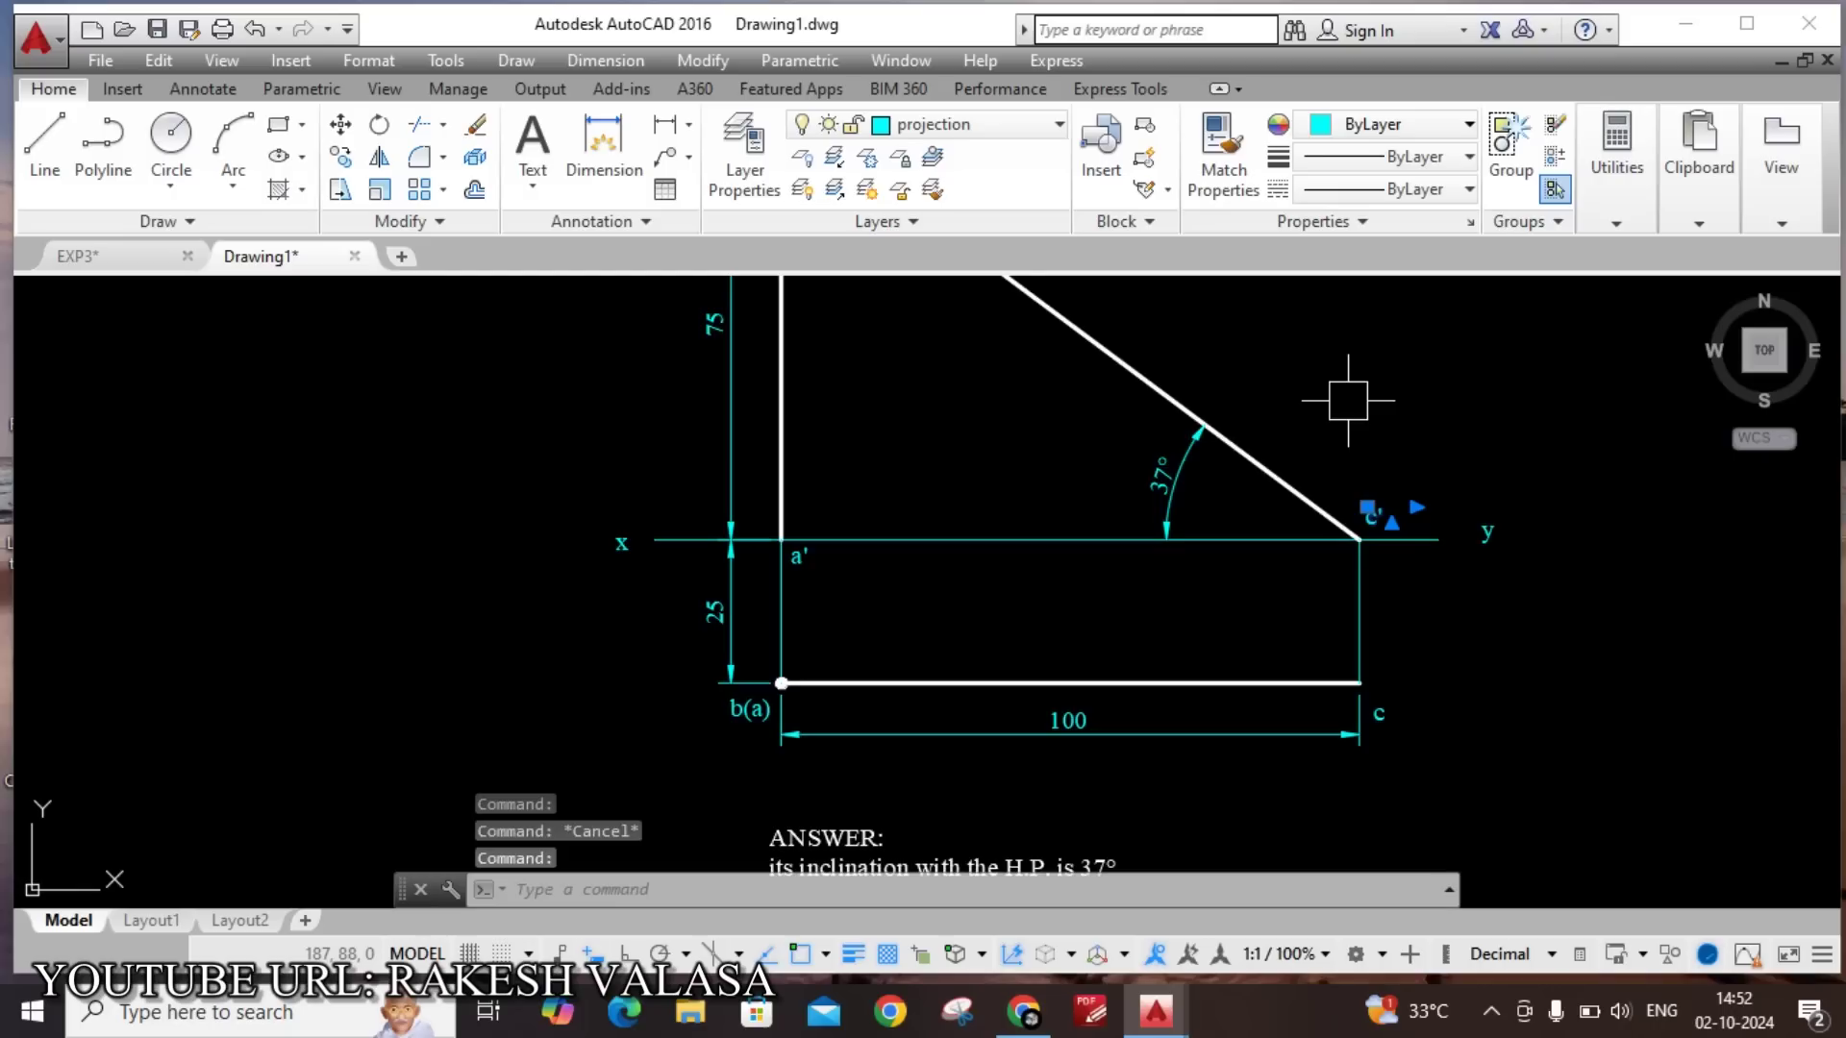
{"action": "scroll", "coordinate": [736, 527], "scroll_direction": "up", "scroll_amount": 4}
{"action": "scroll", "coordinate": [811, 424], "scroll_direction": "down", "scroll_amount": 2}
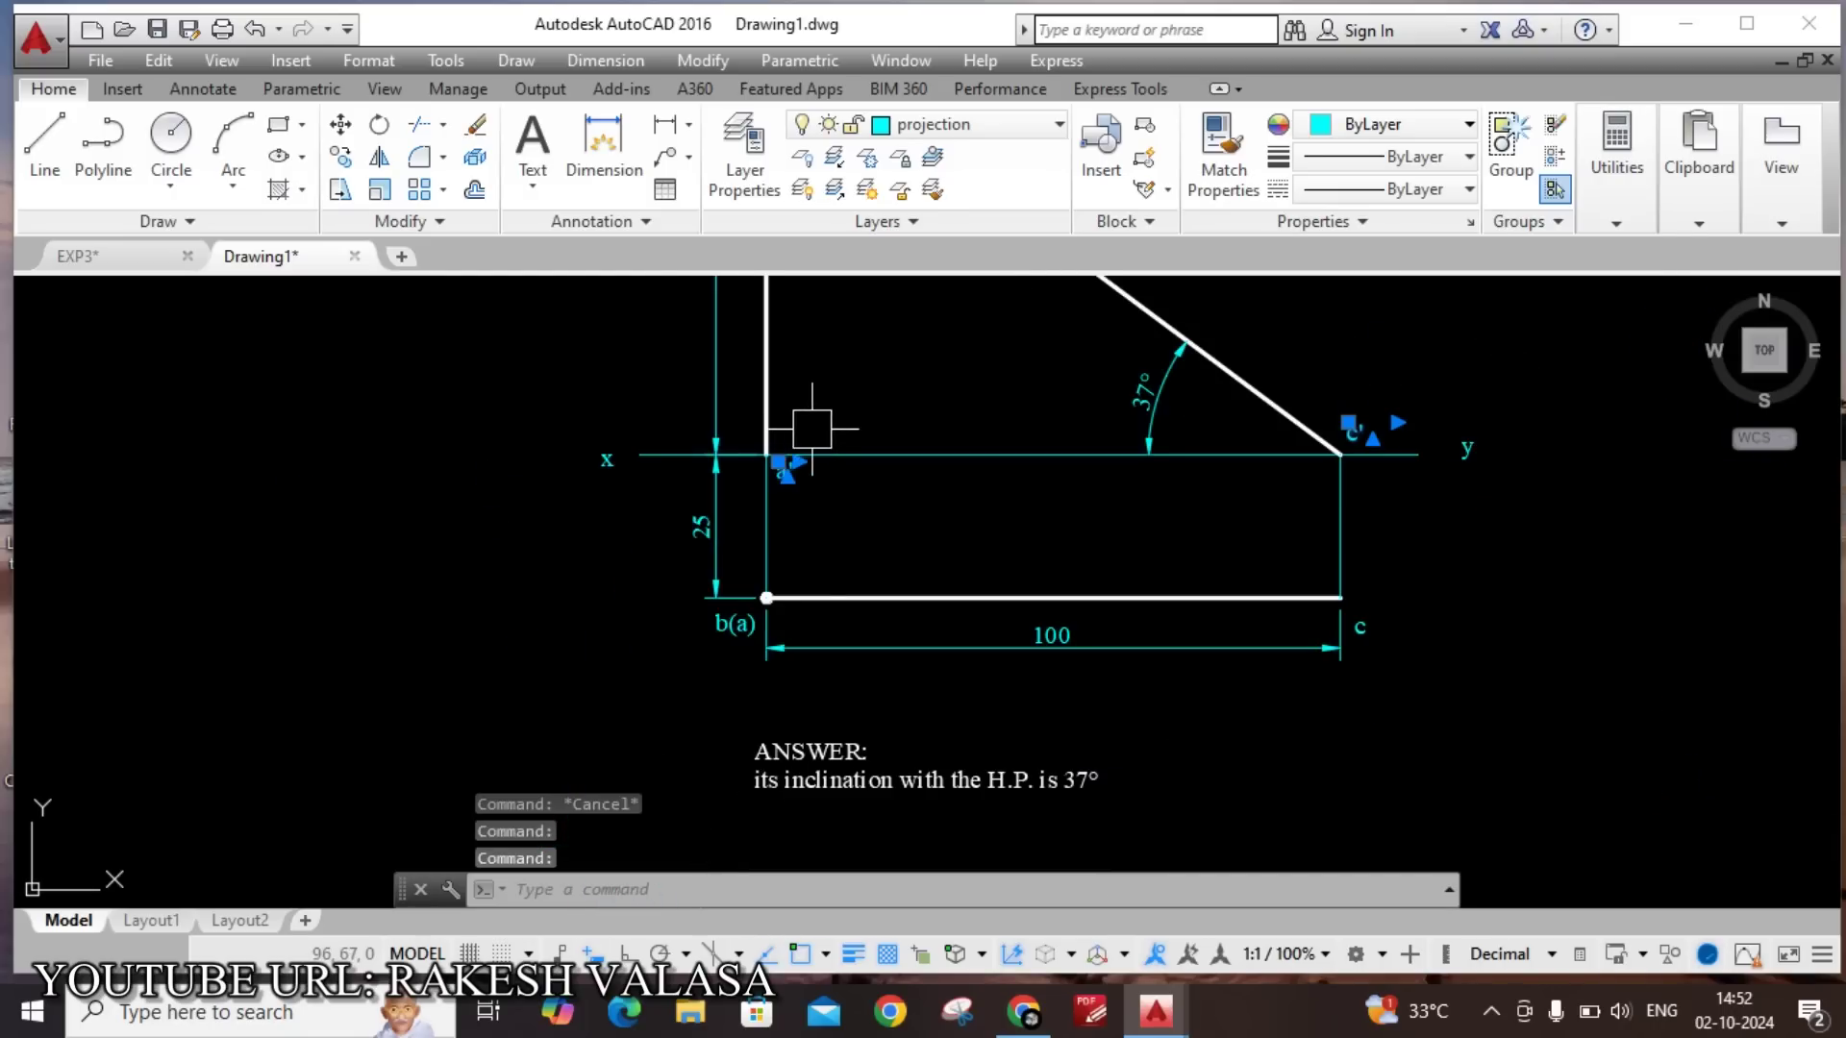
{"action": "scroll", "coordinate": [730, 673], "scroll_direction": "up", "scroll_amount": 4}
{"action": "scroll", "coordinate": [618, 576], "scroll_direction": "down", "scroll_amount": 2}
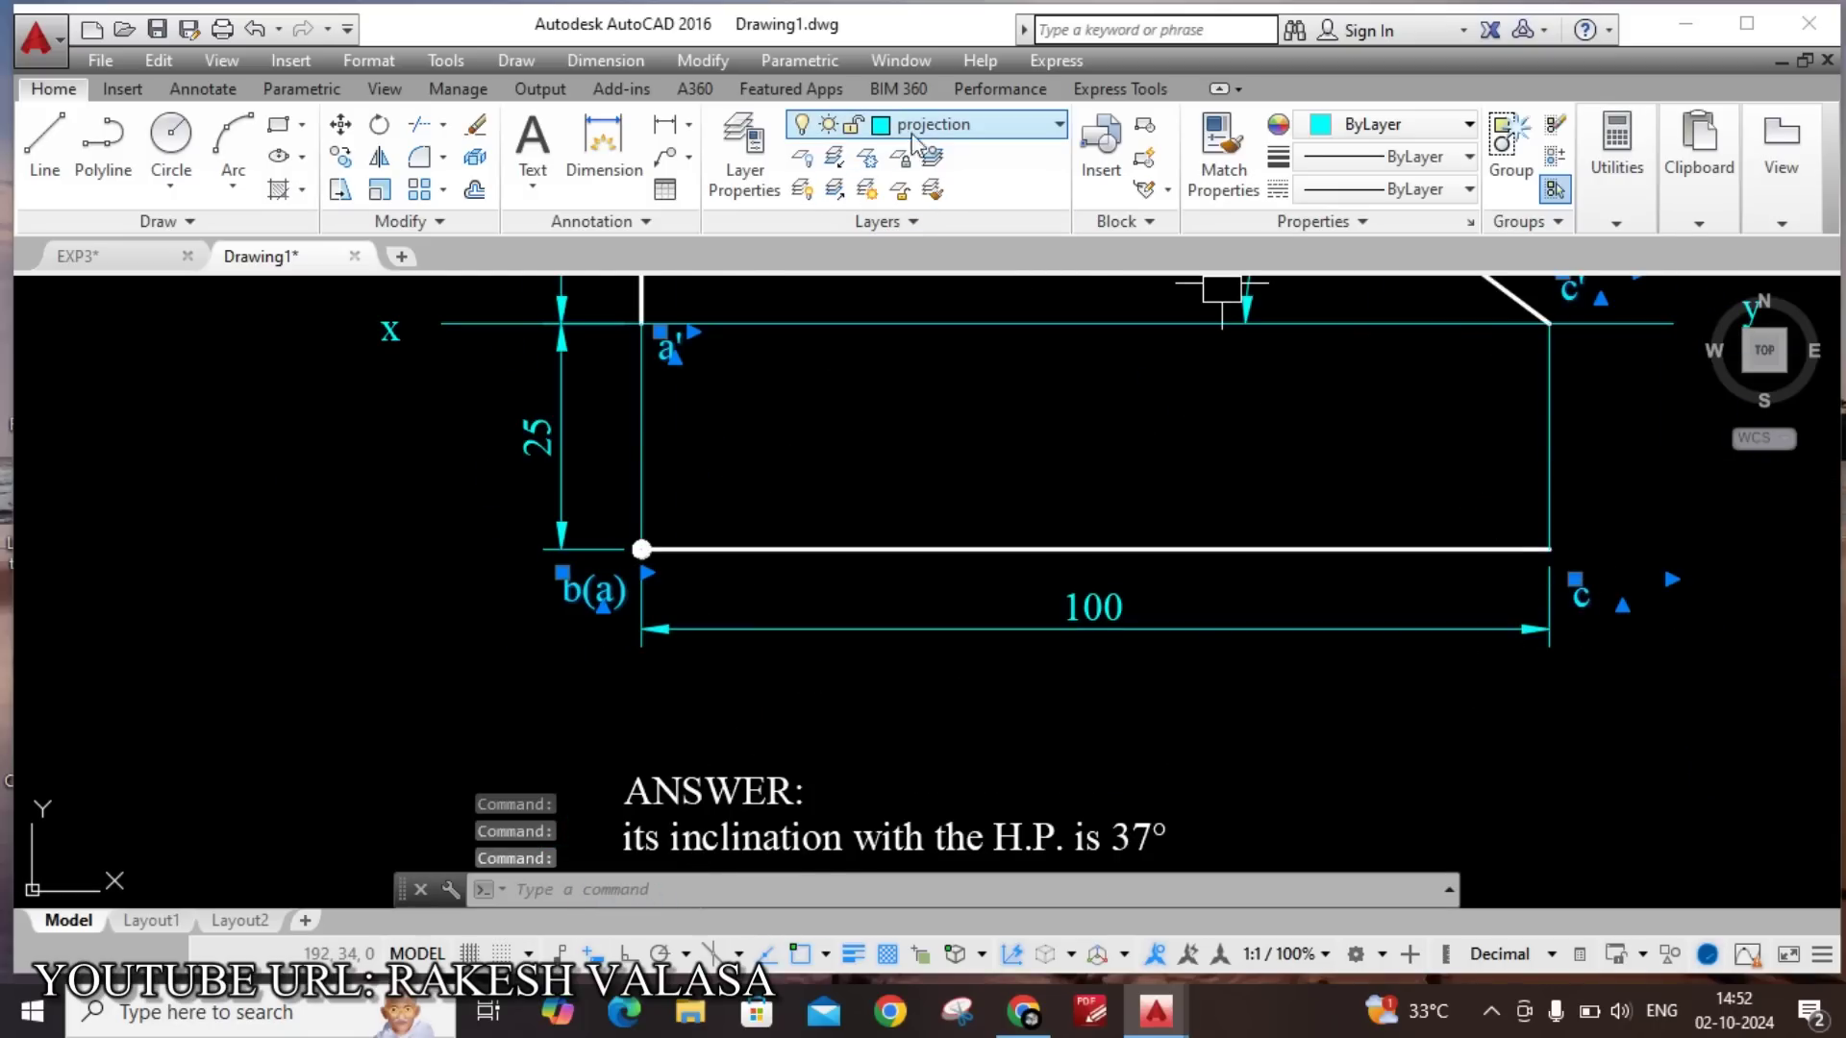
{"action": "left_click", "coordinate": [942, 127]}
{"action": "left_click", "coordinate": [930, 223]}
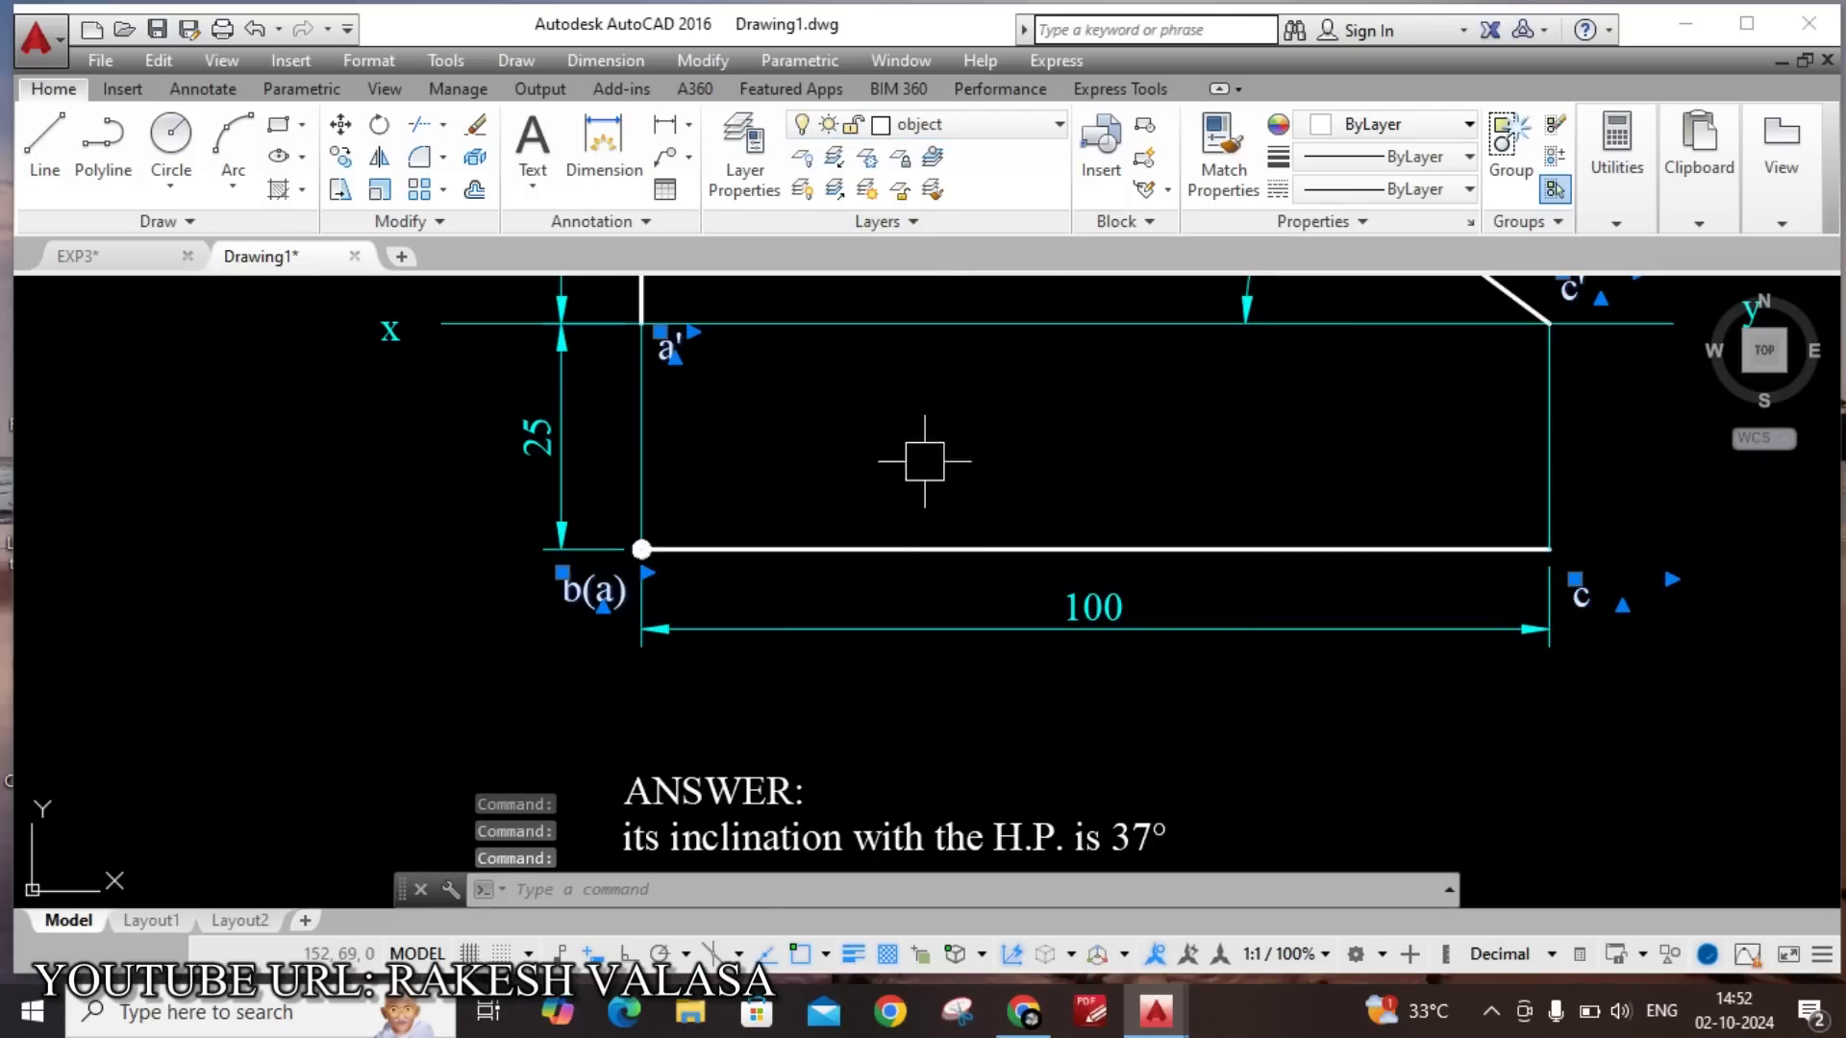
{"action": "scroll", "coordinate": [923, 458], "scroll_direction": "down", "scroll_amount": 2}
{"action": "key", "text": "Escape"}
{"action": "scroll", "coordinate": [755, 471], "scroll_direction": "up", "scroll_amount": 4}
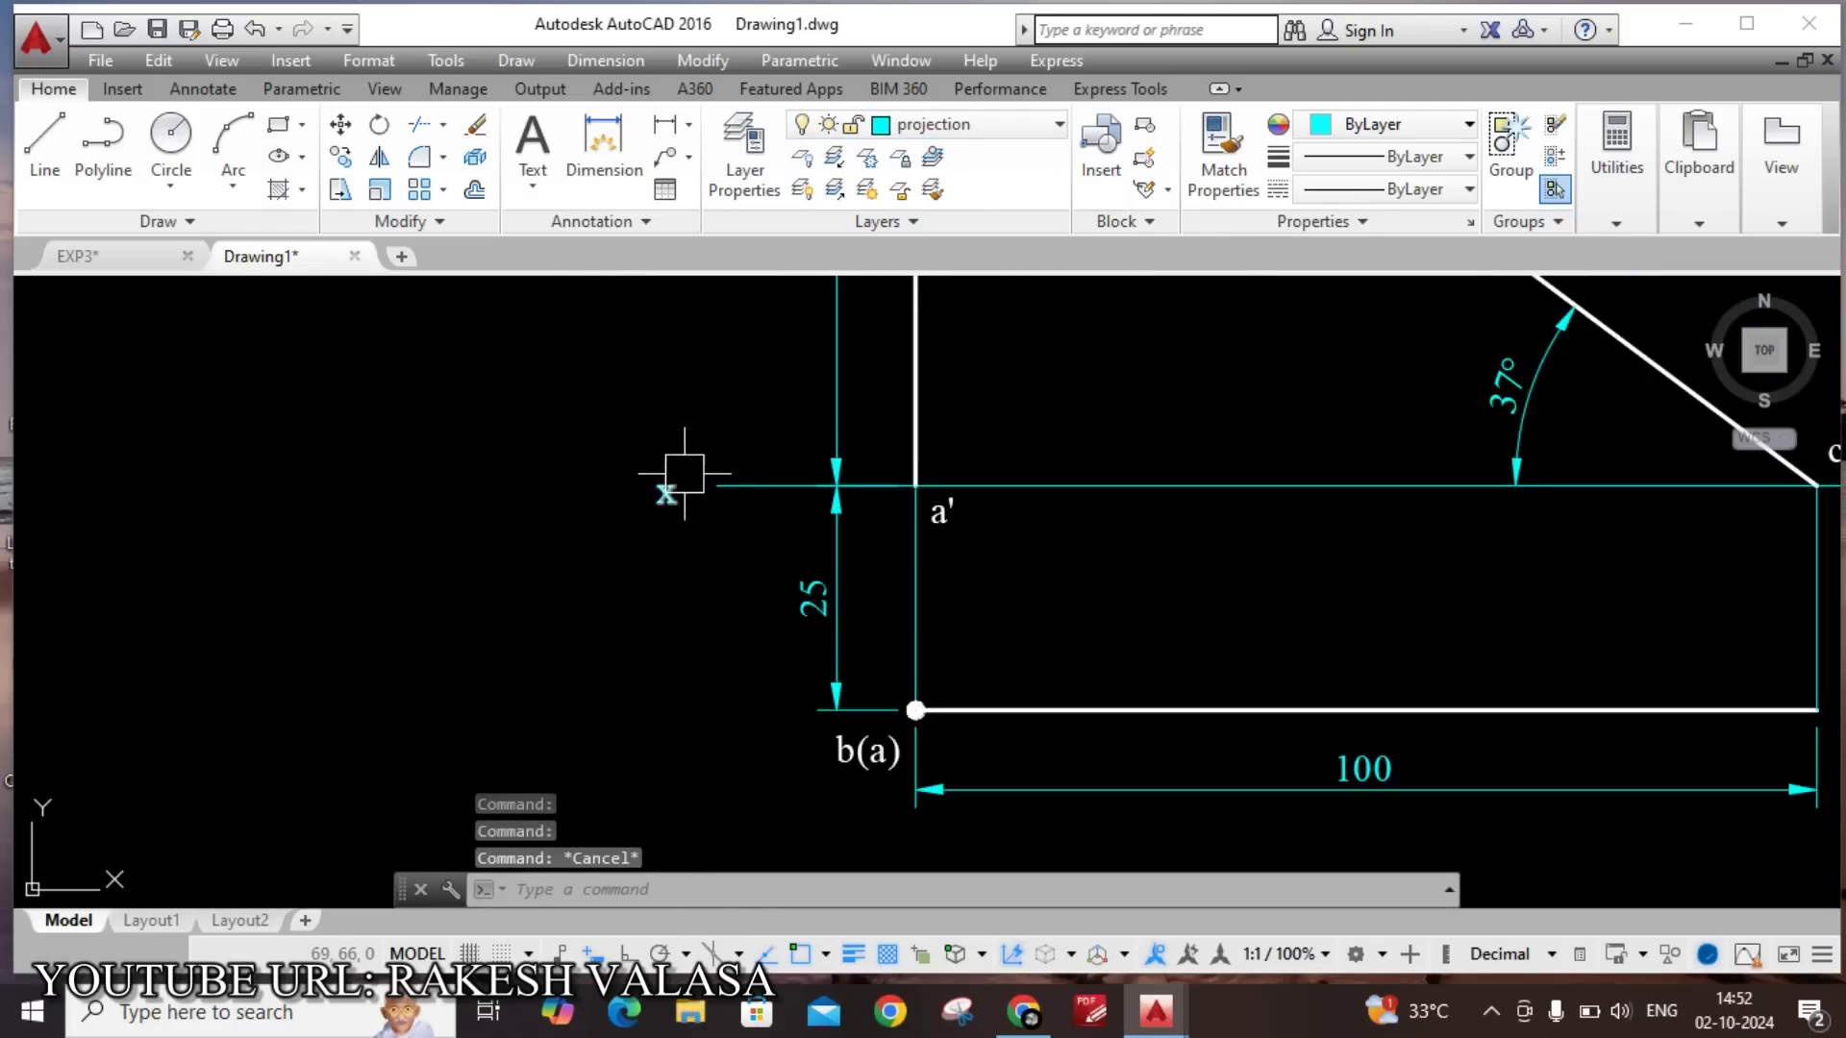
{"action": "scroll", "coordinate": [529, 533], "scroll_direction": "down", "scroll_amount": 4}
Put the x and y labels on the object layer.
{"action": "left_click", "coordinate": [1117, 509]}
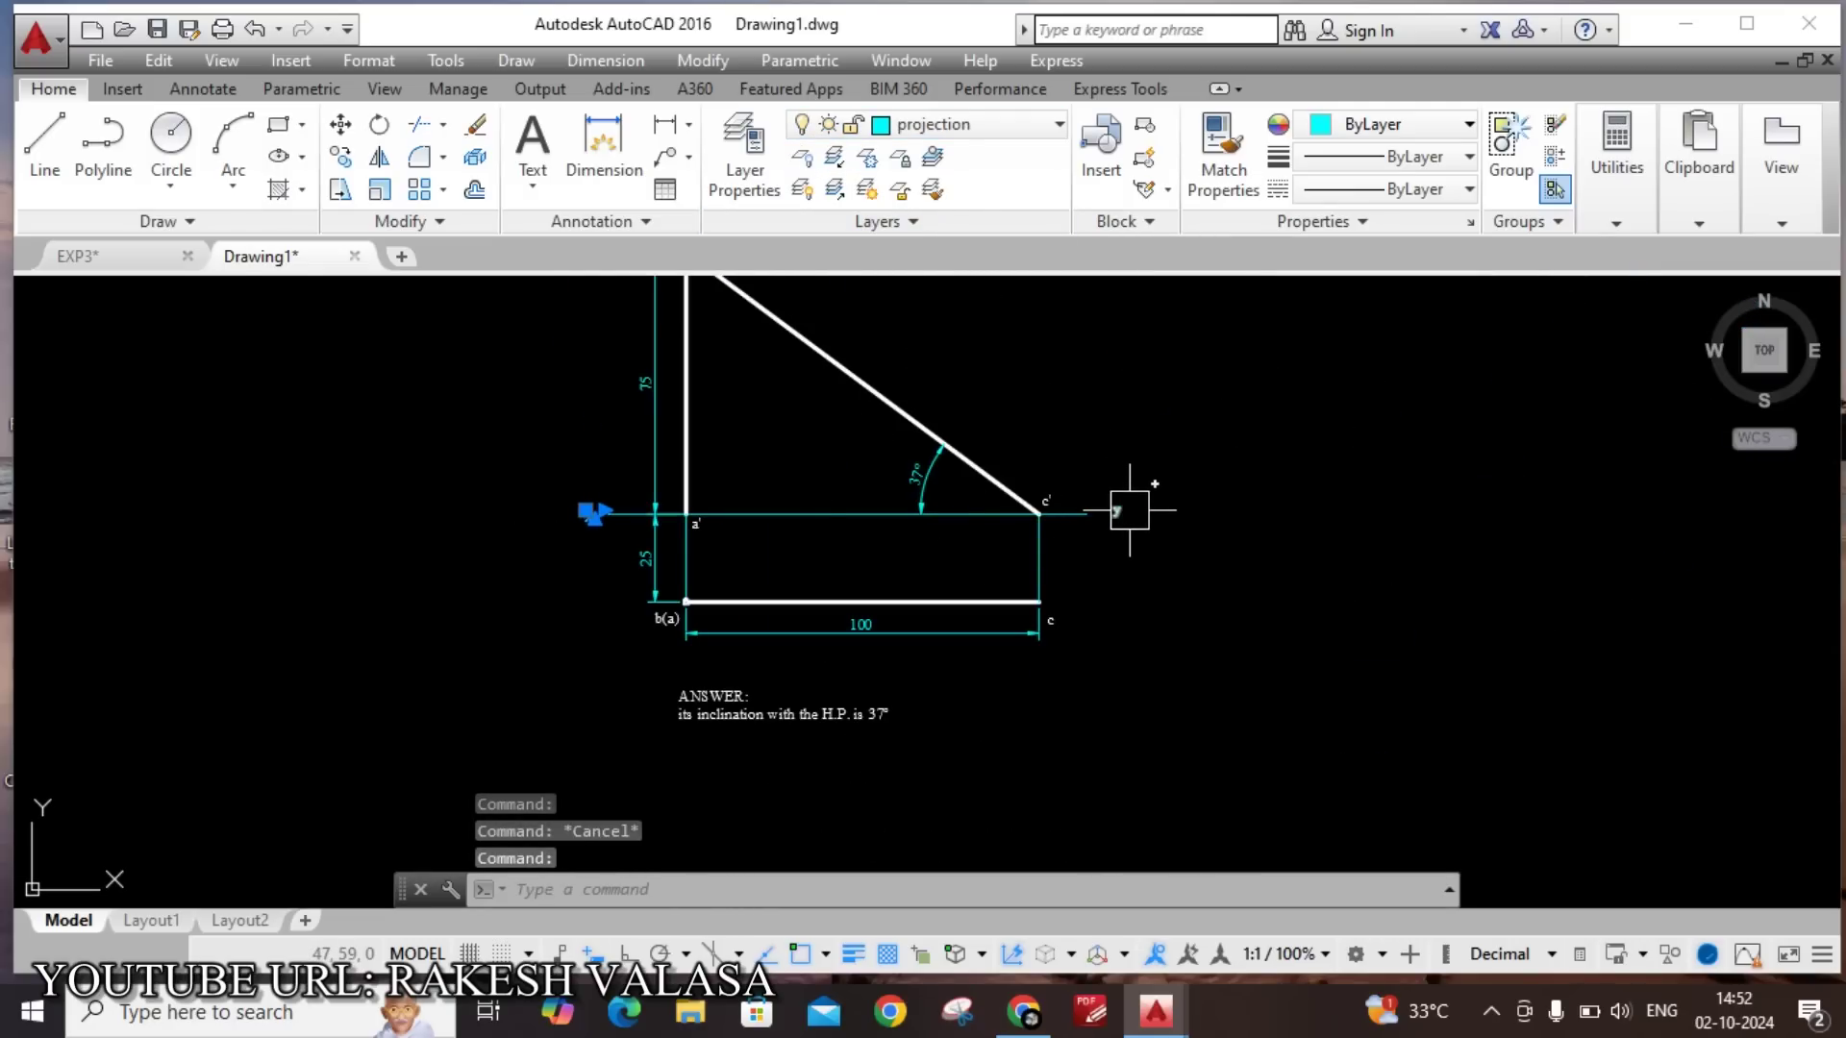
{"action": "left_click", "coordinate": [973, 125]}
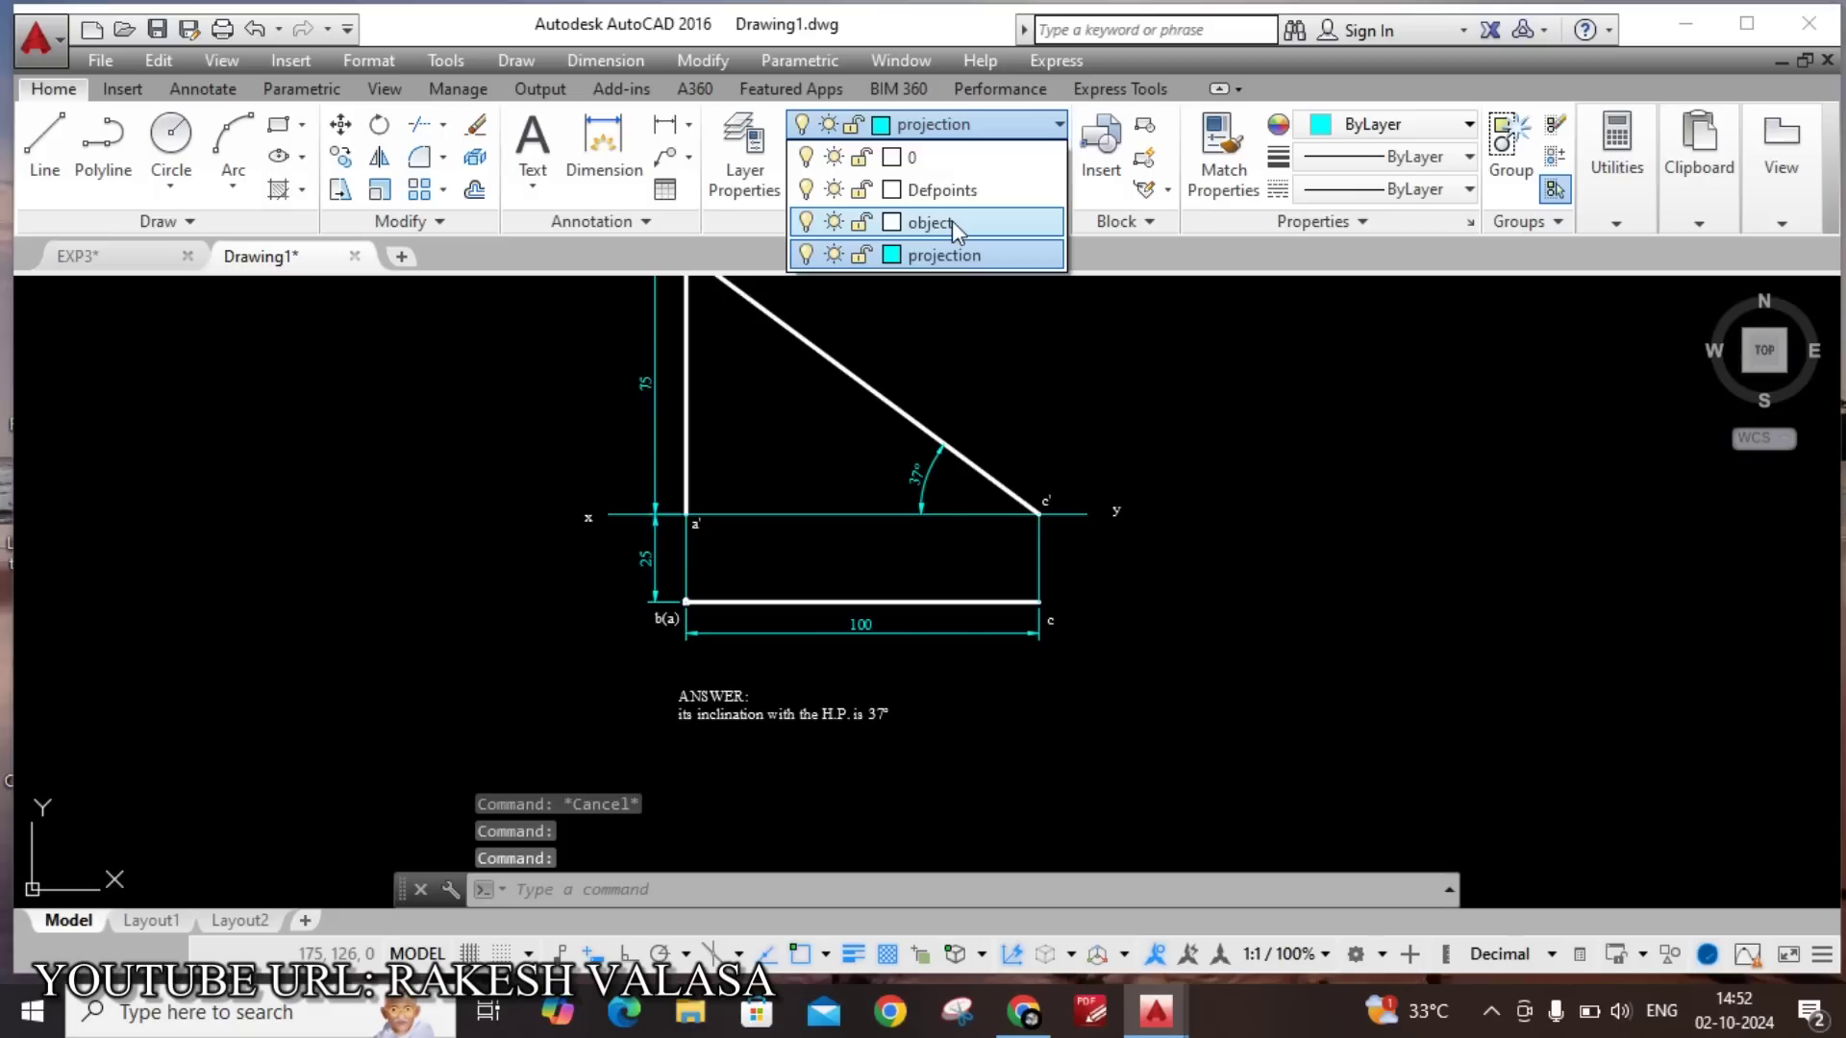
{"action": "left_click", "coordinate": [929, 222]}
{"action": "key", "text": "Escape"}
{"action": "left_click", "coordinate": [1317, 484]}
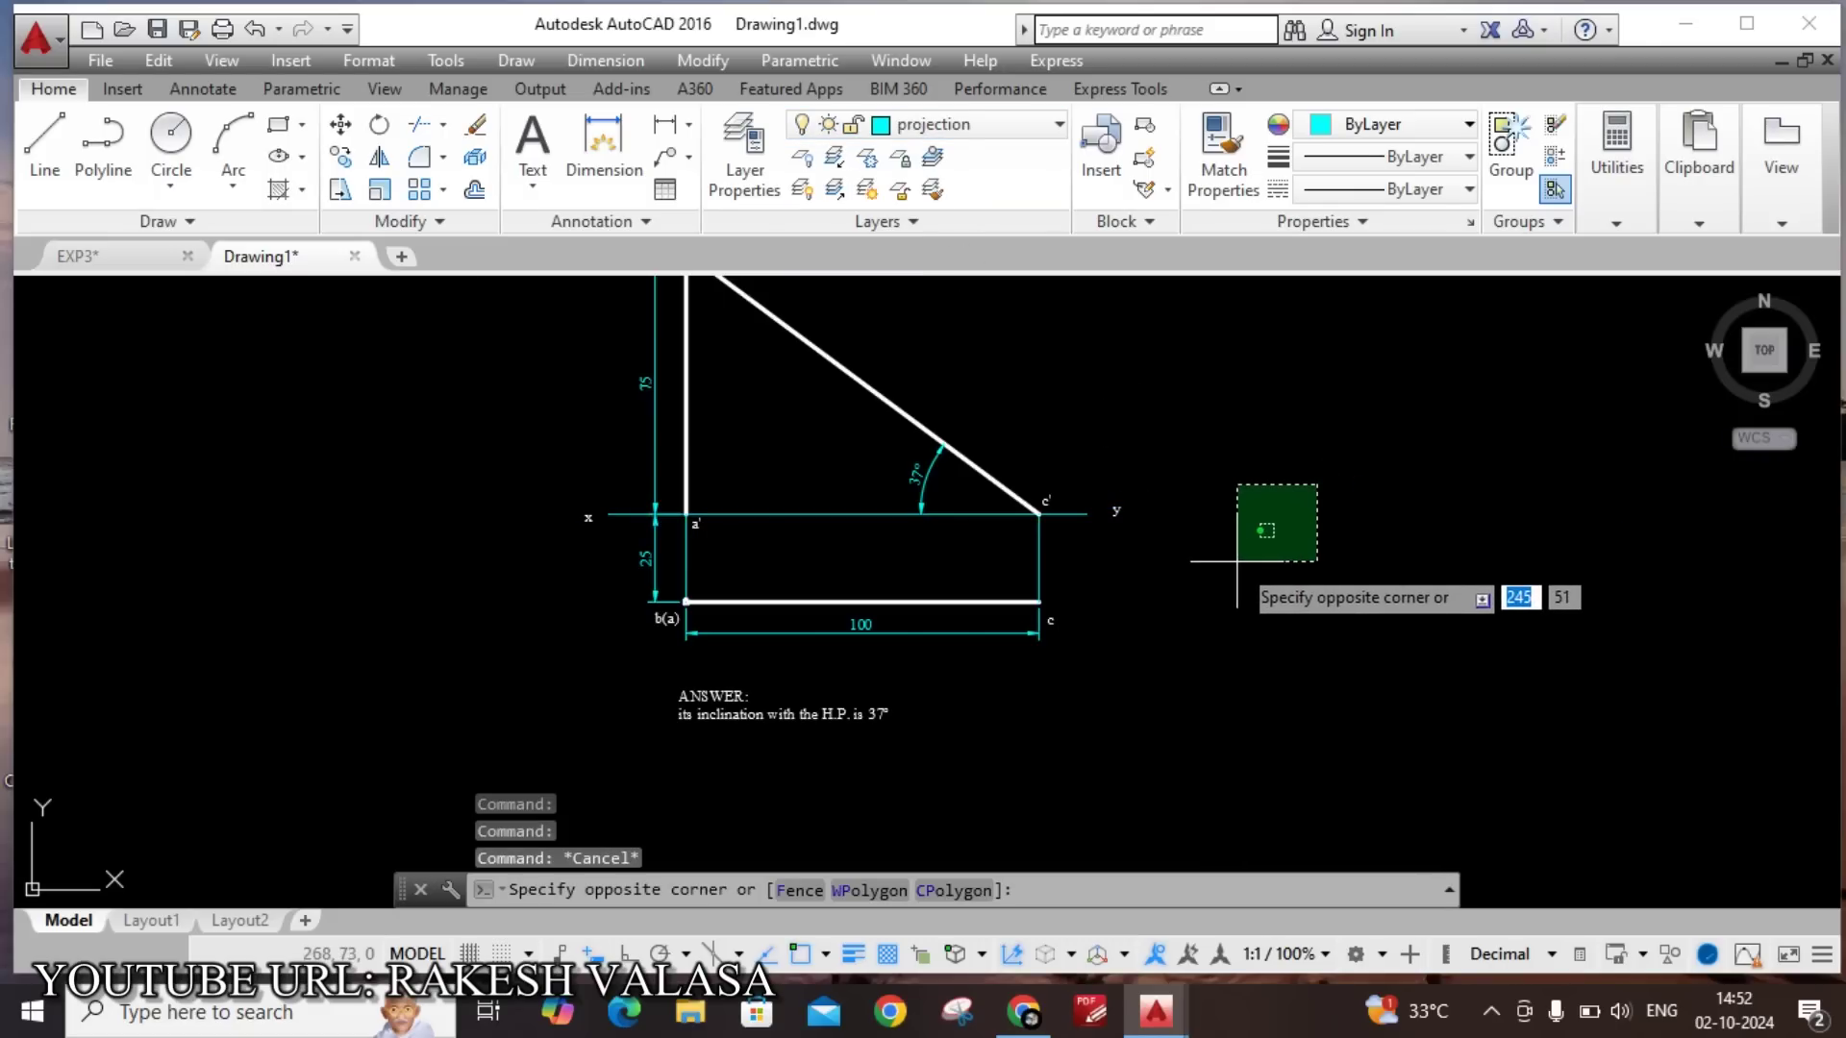
{"action": "key", "text": "Escape"}
In the EXP3 drawing, window-select and copy the sheet border and title block.
{"action": "middle_click_drag", "start_coordinate": [1244, 452], "coordinate": [1291, 579]}
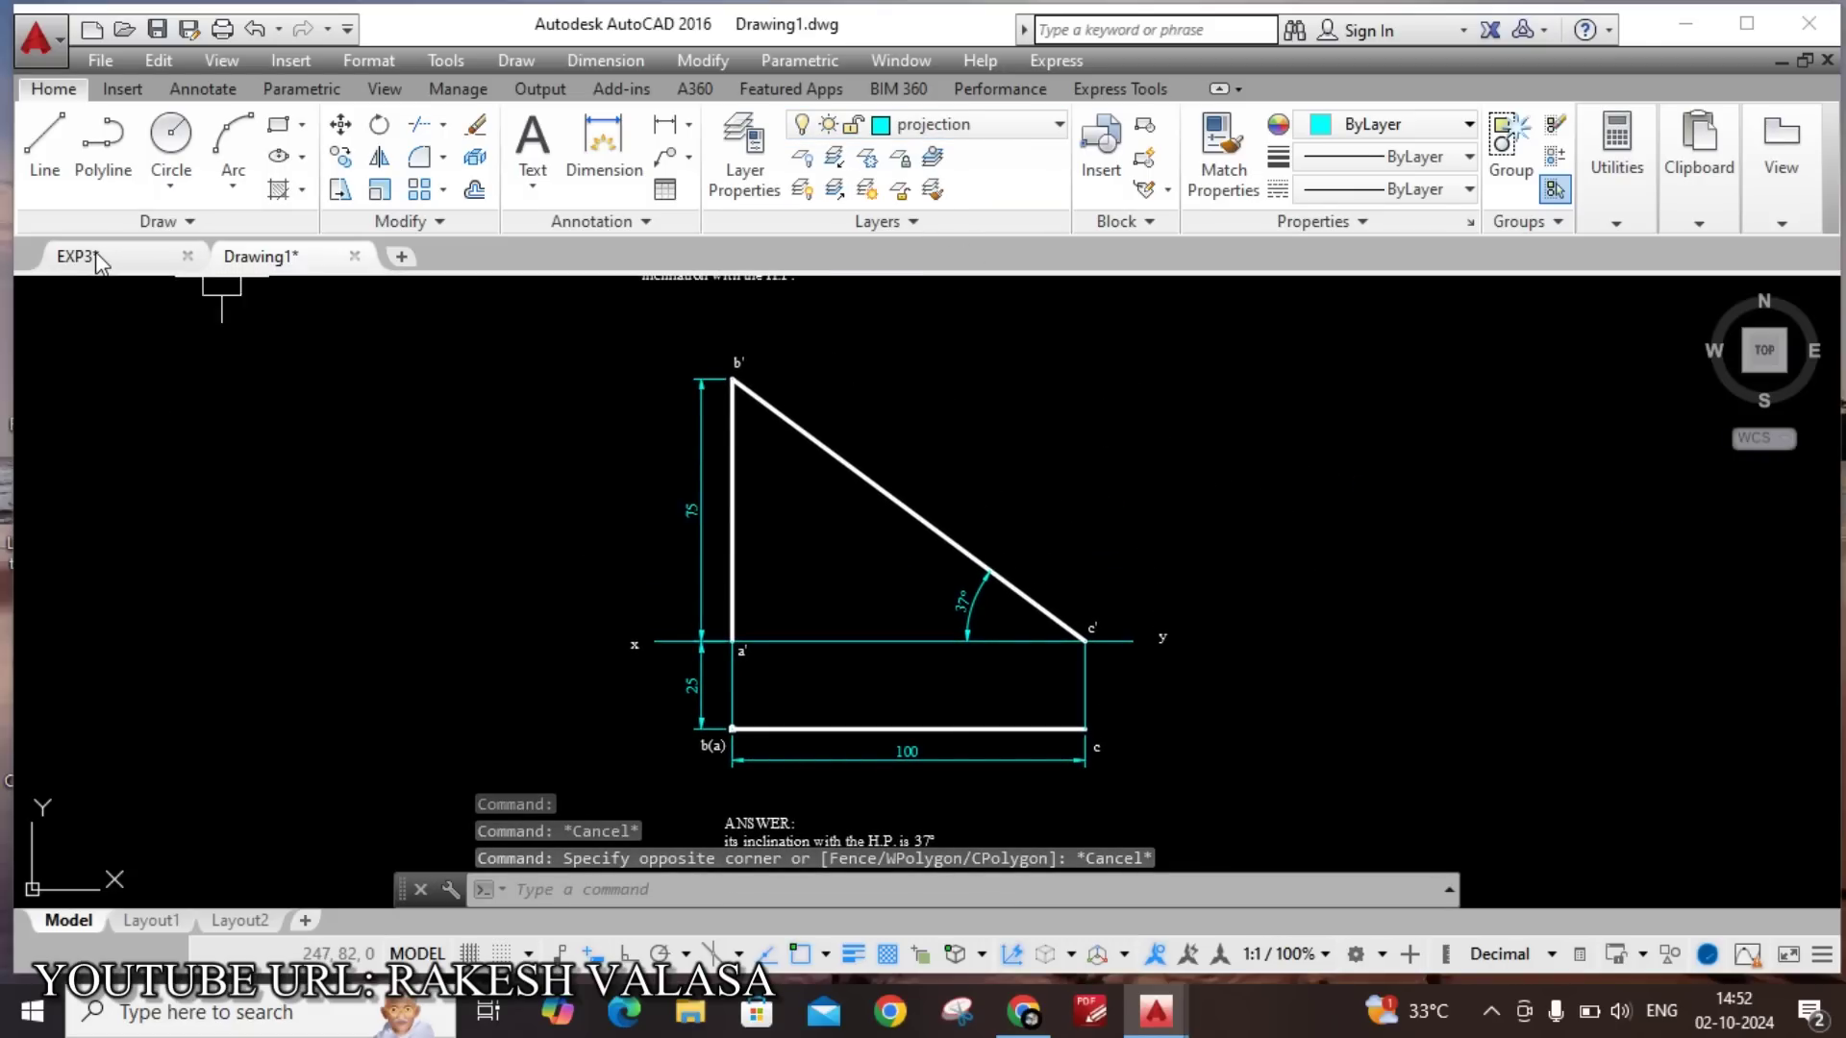
{"action": "left_click", "coordinate": [96, 259]}
{"action": "scroll", "coordinate": [447, 375], "scroll_direction": "down", "scroll_amount": 4}
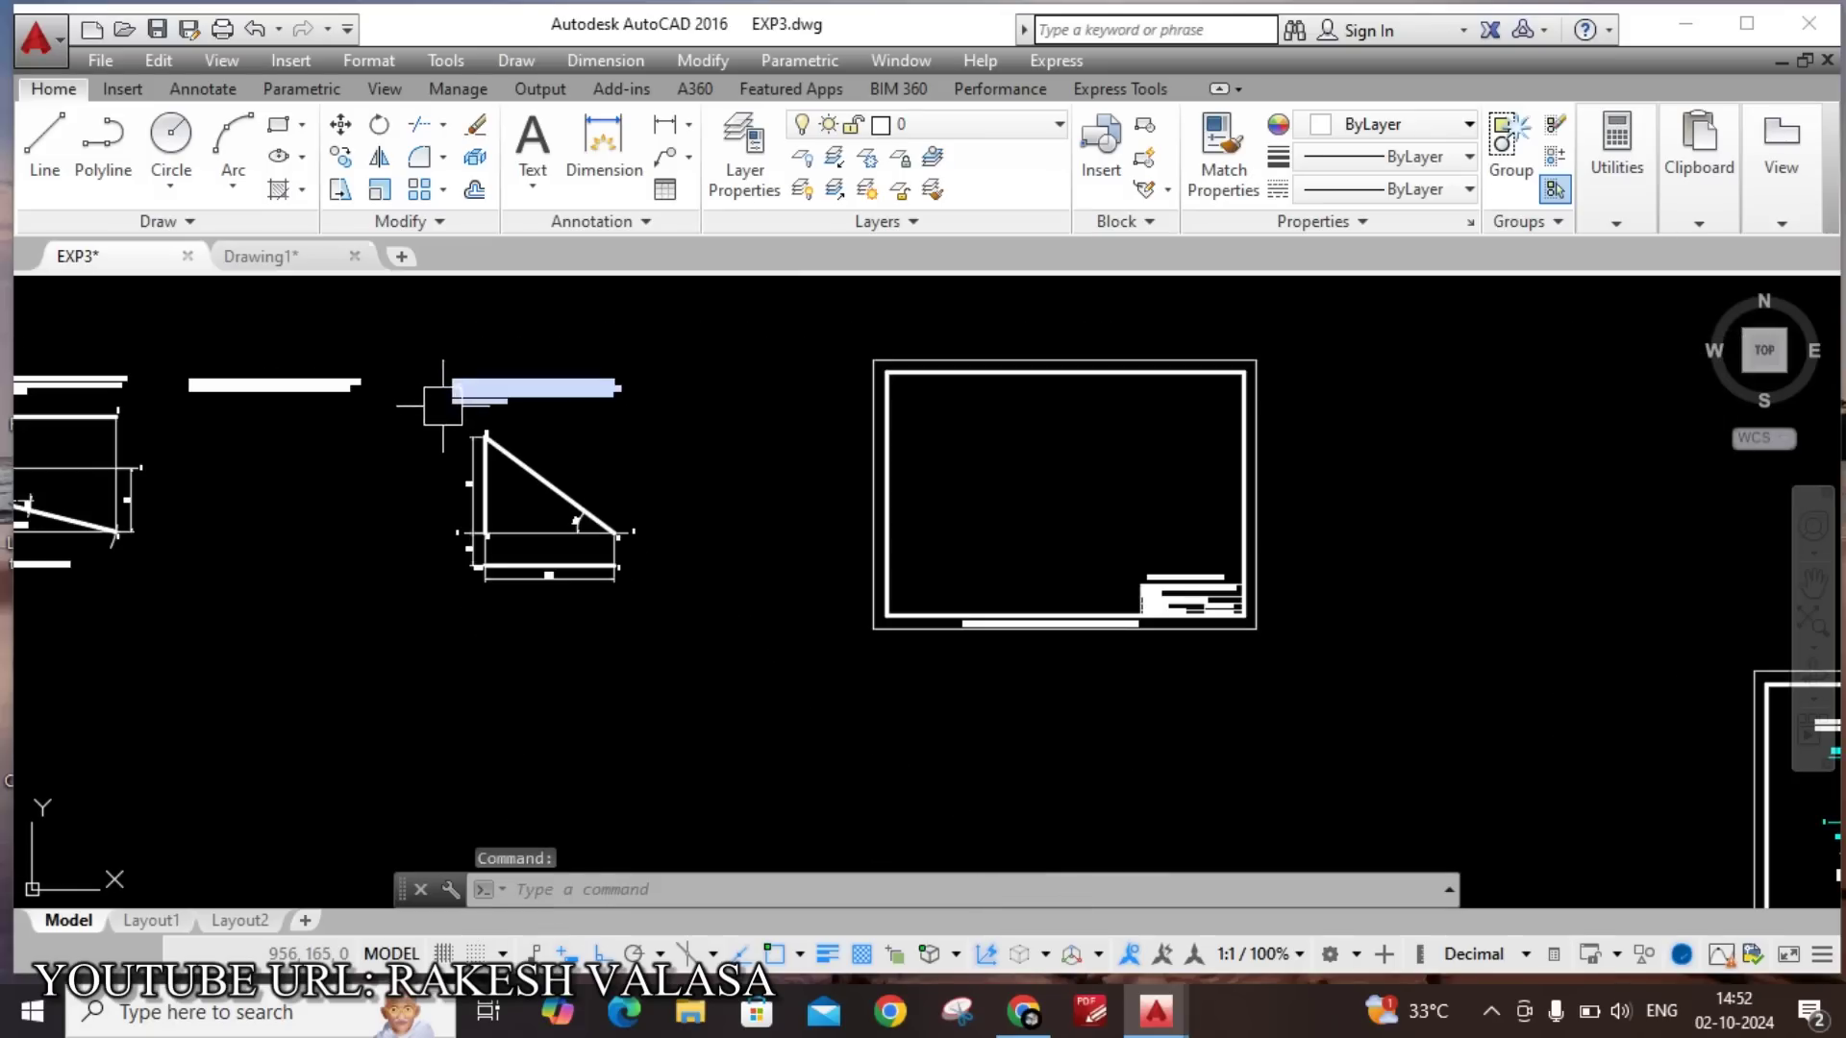
{"action": "left_click", "coordinate": [834, 298]}
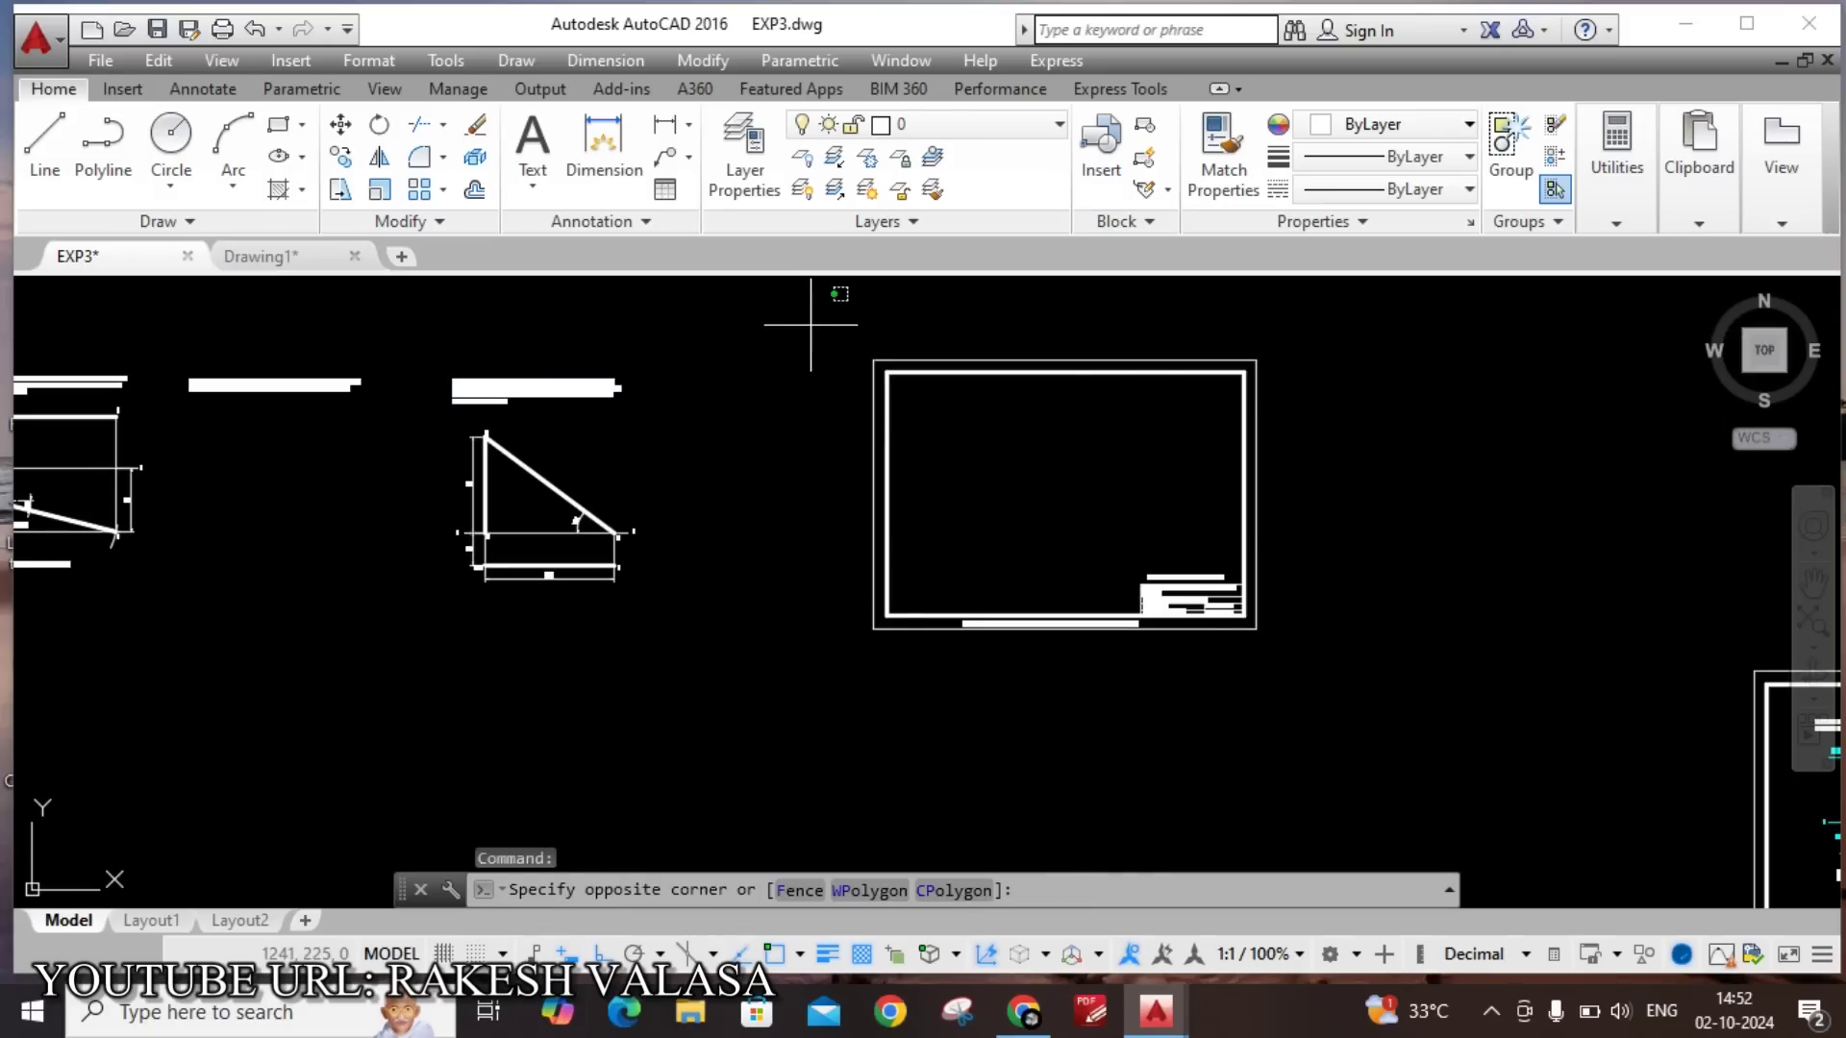
{"action": "left_click", "coordinate": [1316, 673]}
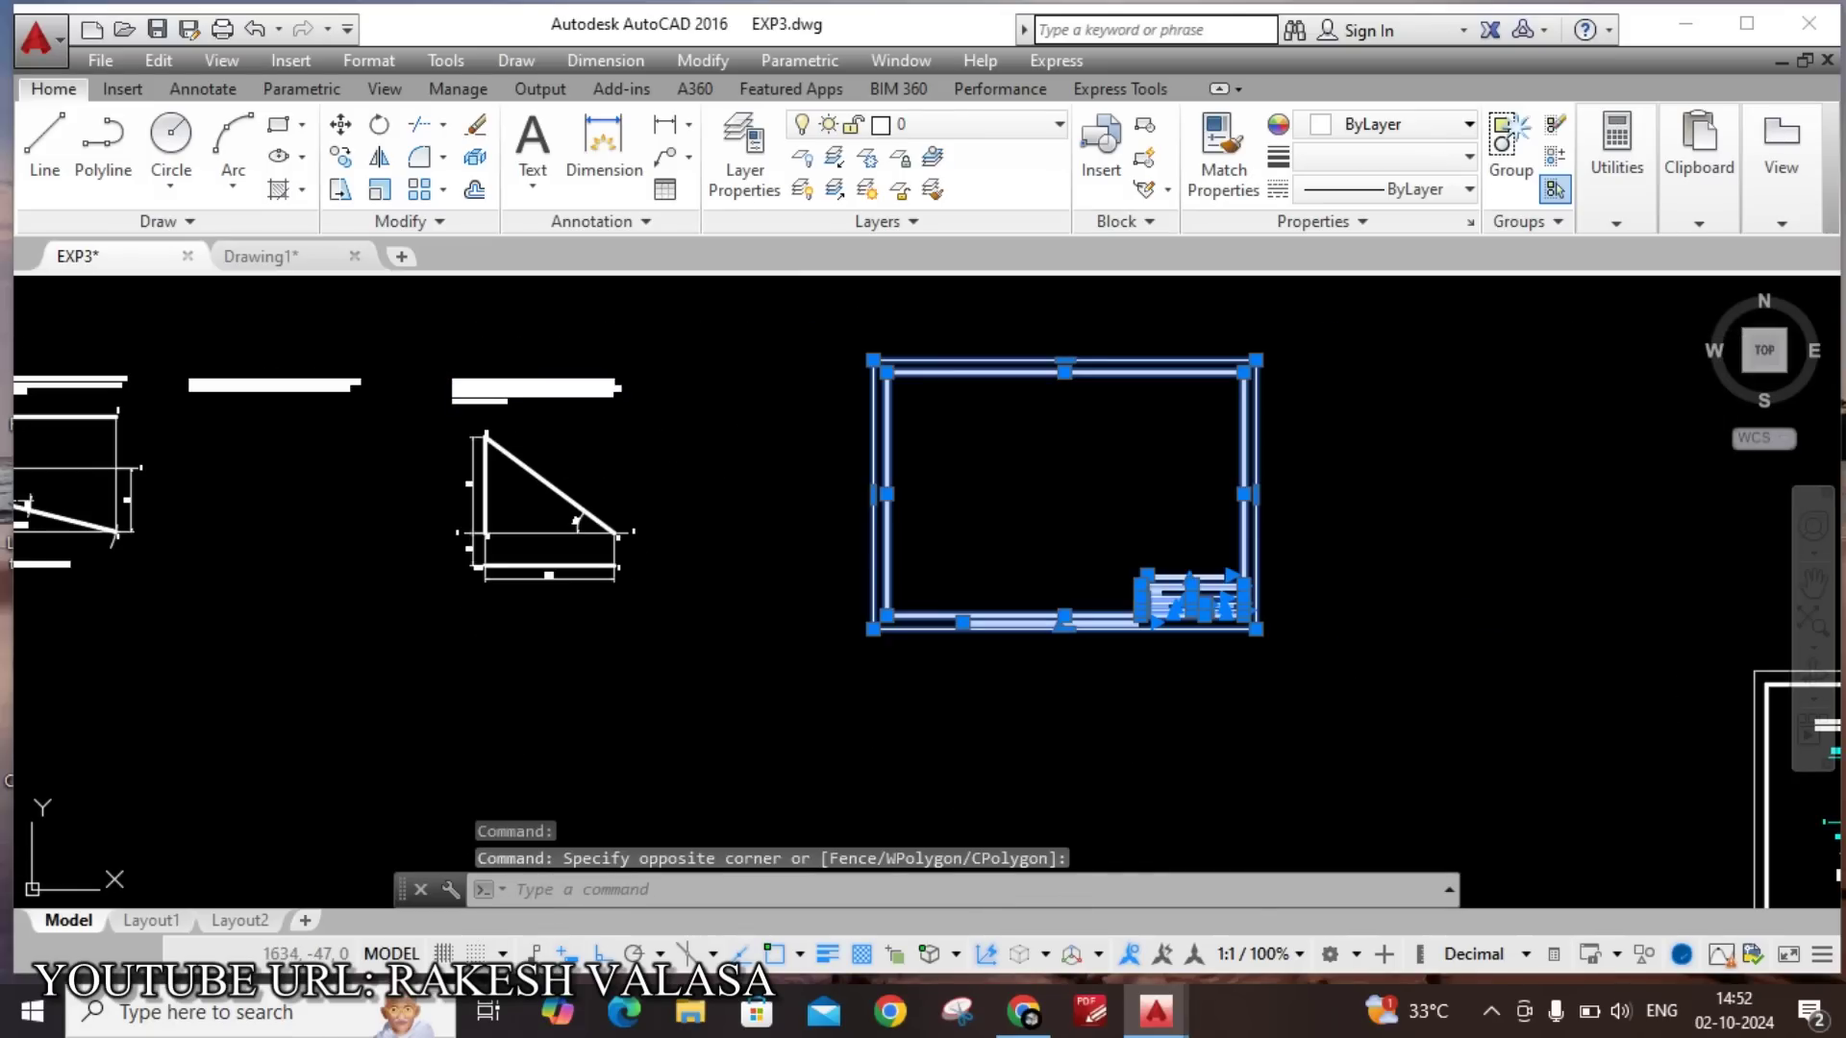
Make object the current layer in Drawing1 and paste the border and title block there.
{"action": "left_click", "coordinate": [261, 256]}
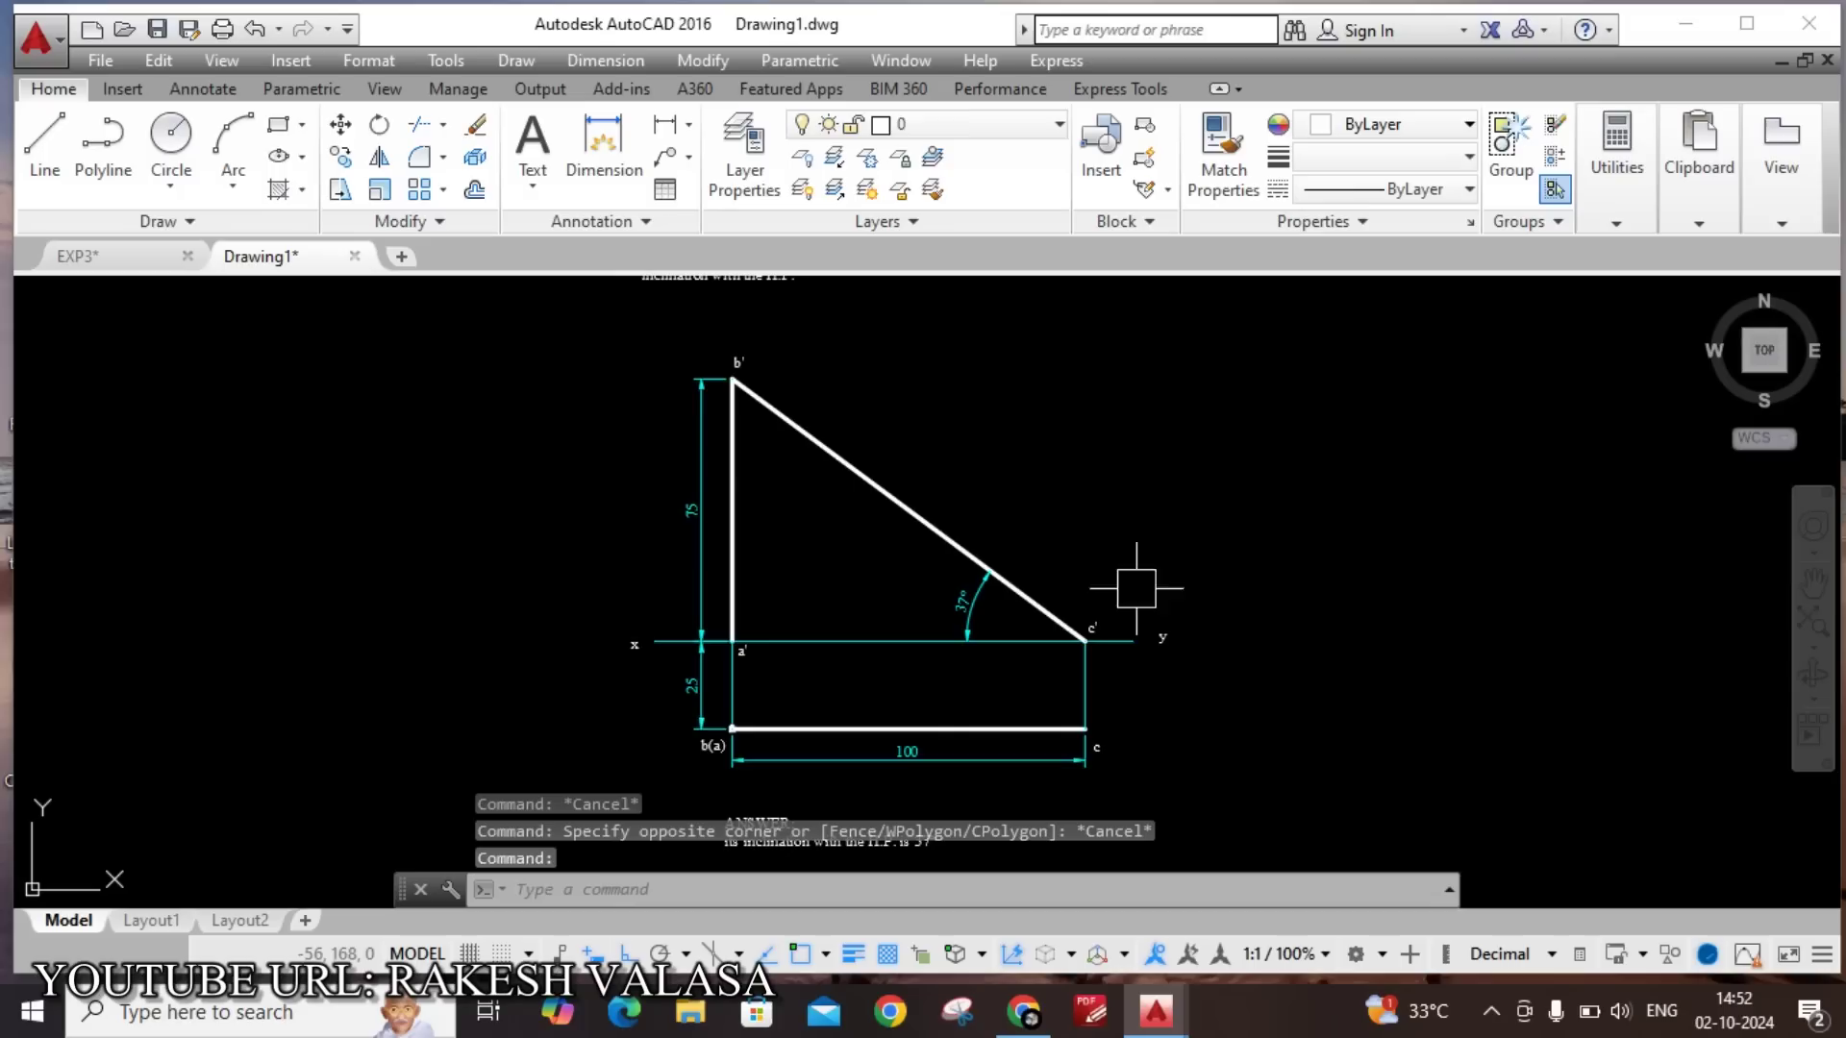
{"action": "scroll", "coordinate": [1385, 595], "scroll_direction": "down", "scroll_amount": 2}
{"action": "key", "text": "ctrl+v"}
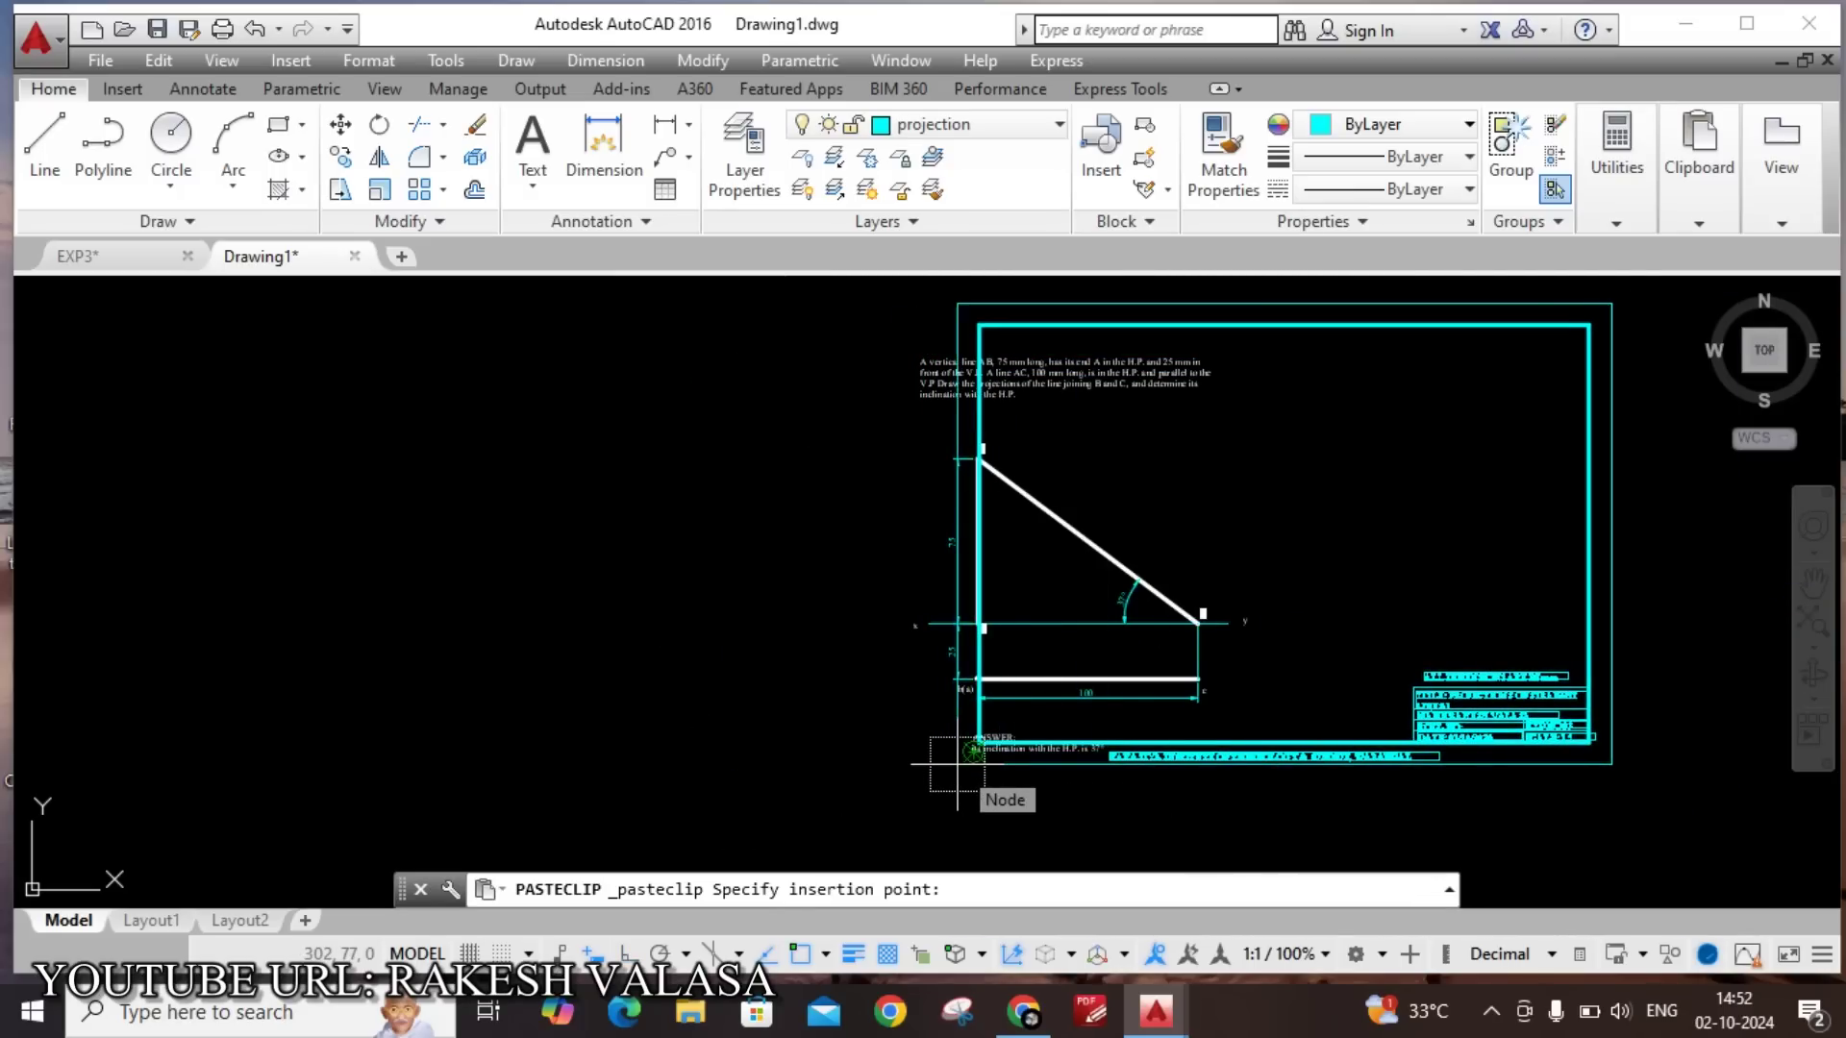
{"action": "key", "text": "Escape"}
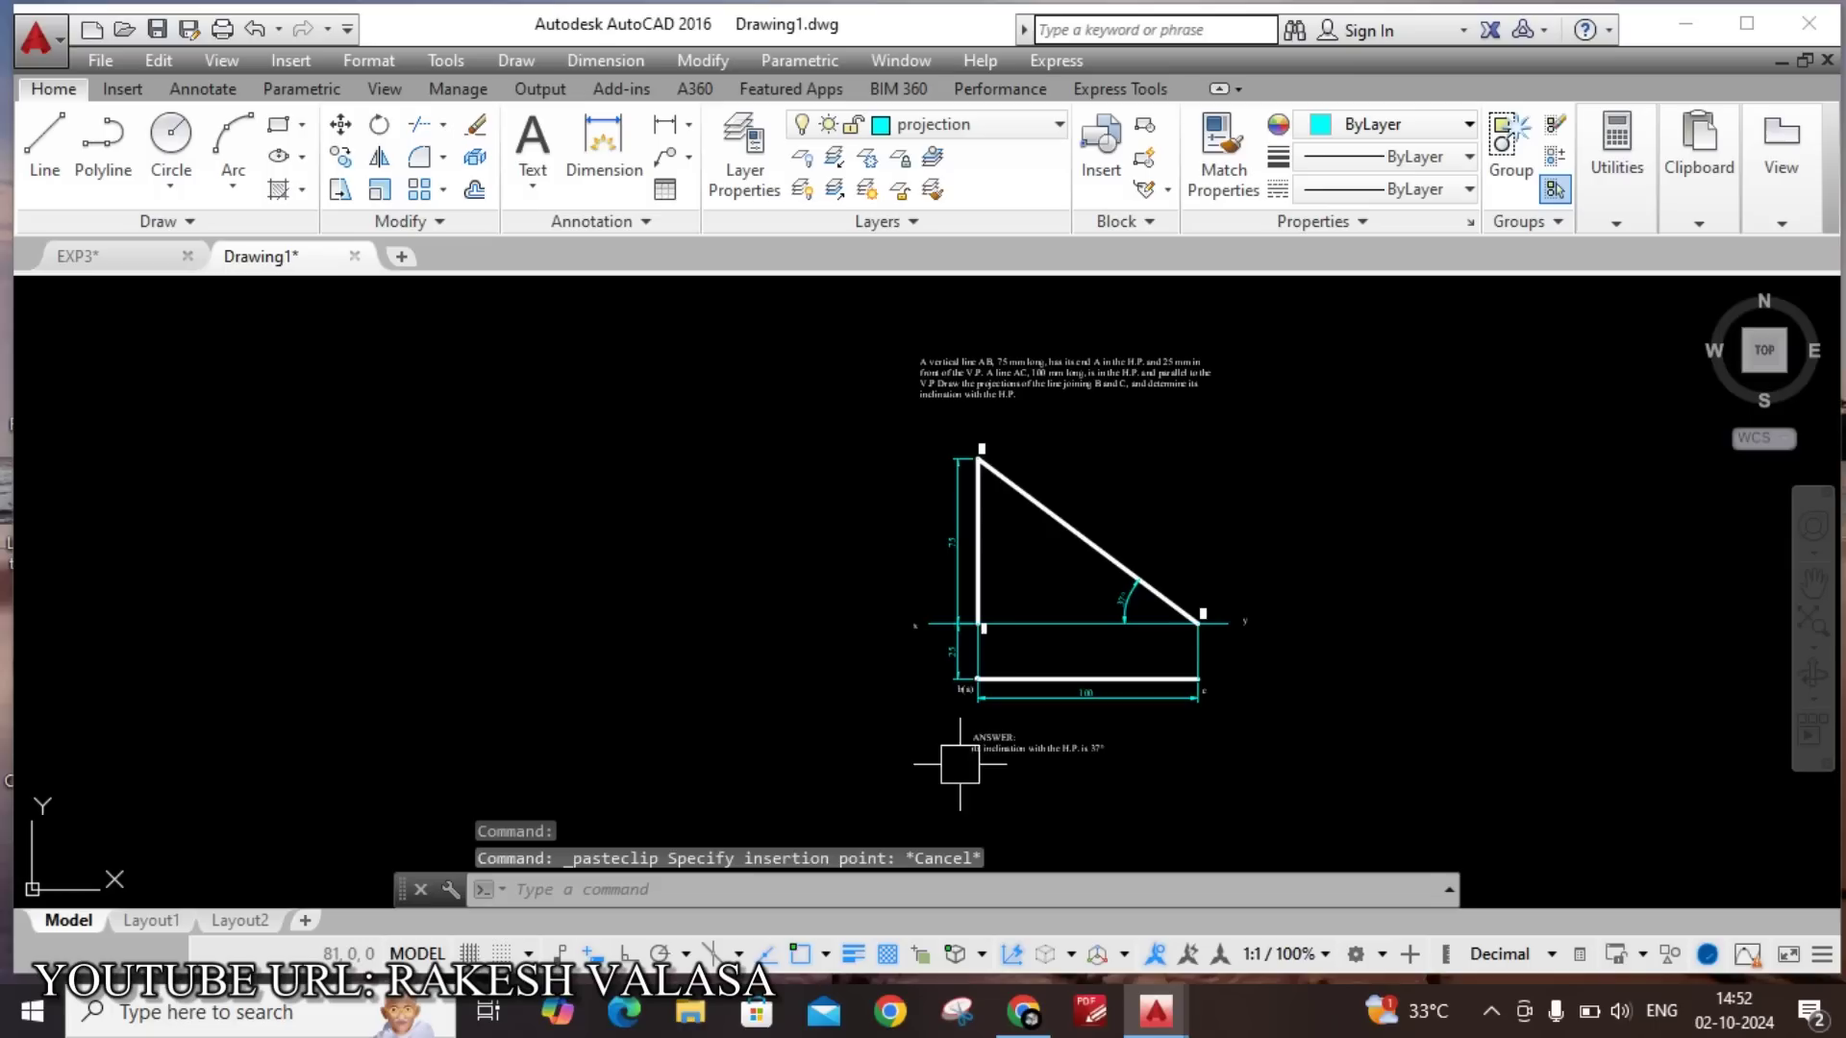
{"action": "left_click", "coordinate": [913, 125]}
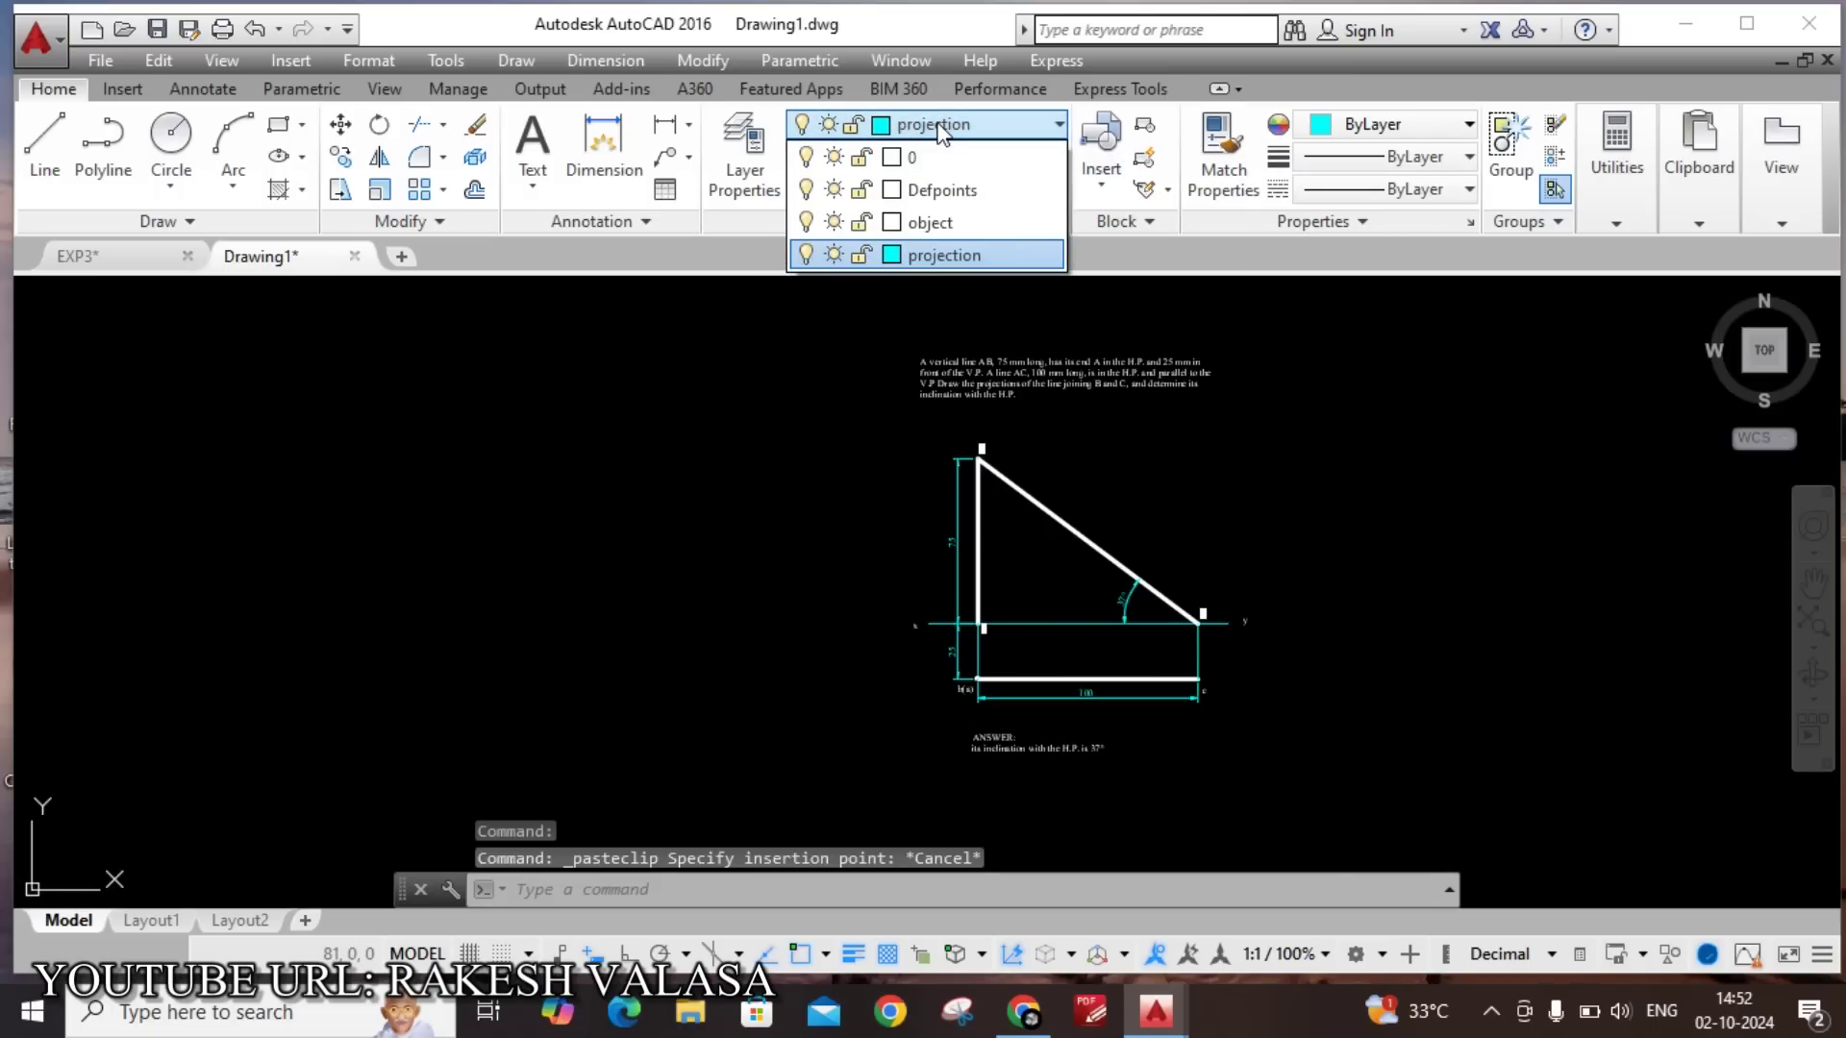
{"action": "left_click", "coordinate": [942, 223]}
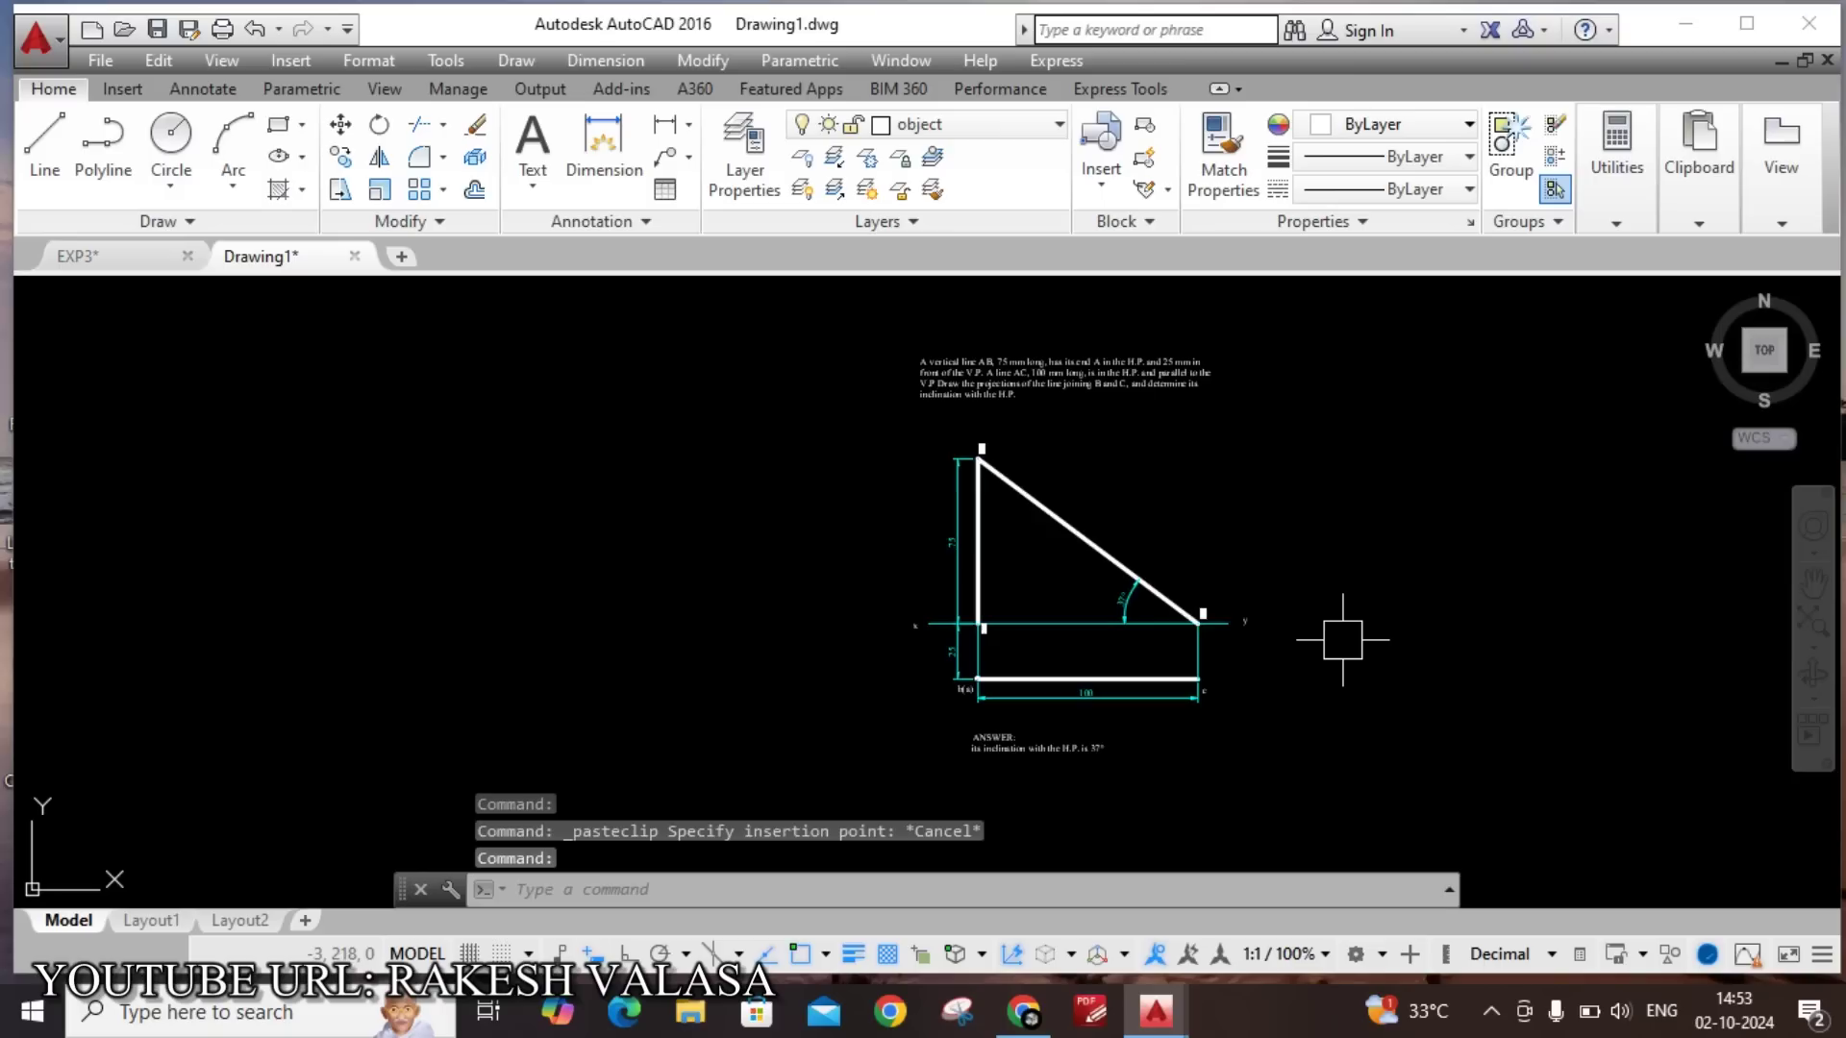
{"action": "key", "text": "ctrl+v"}
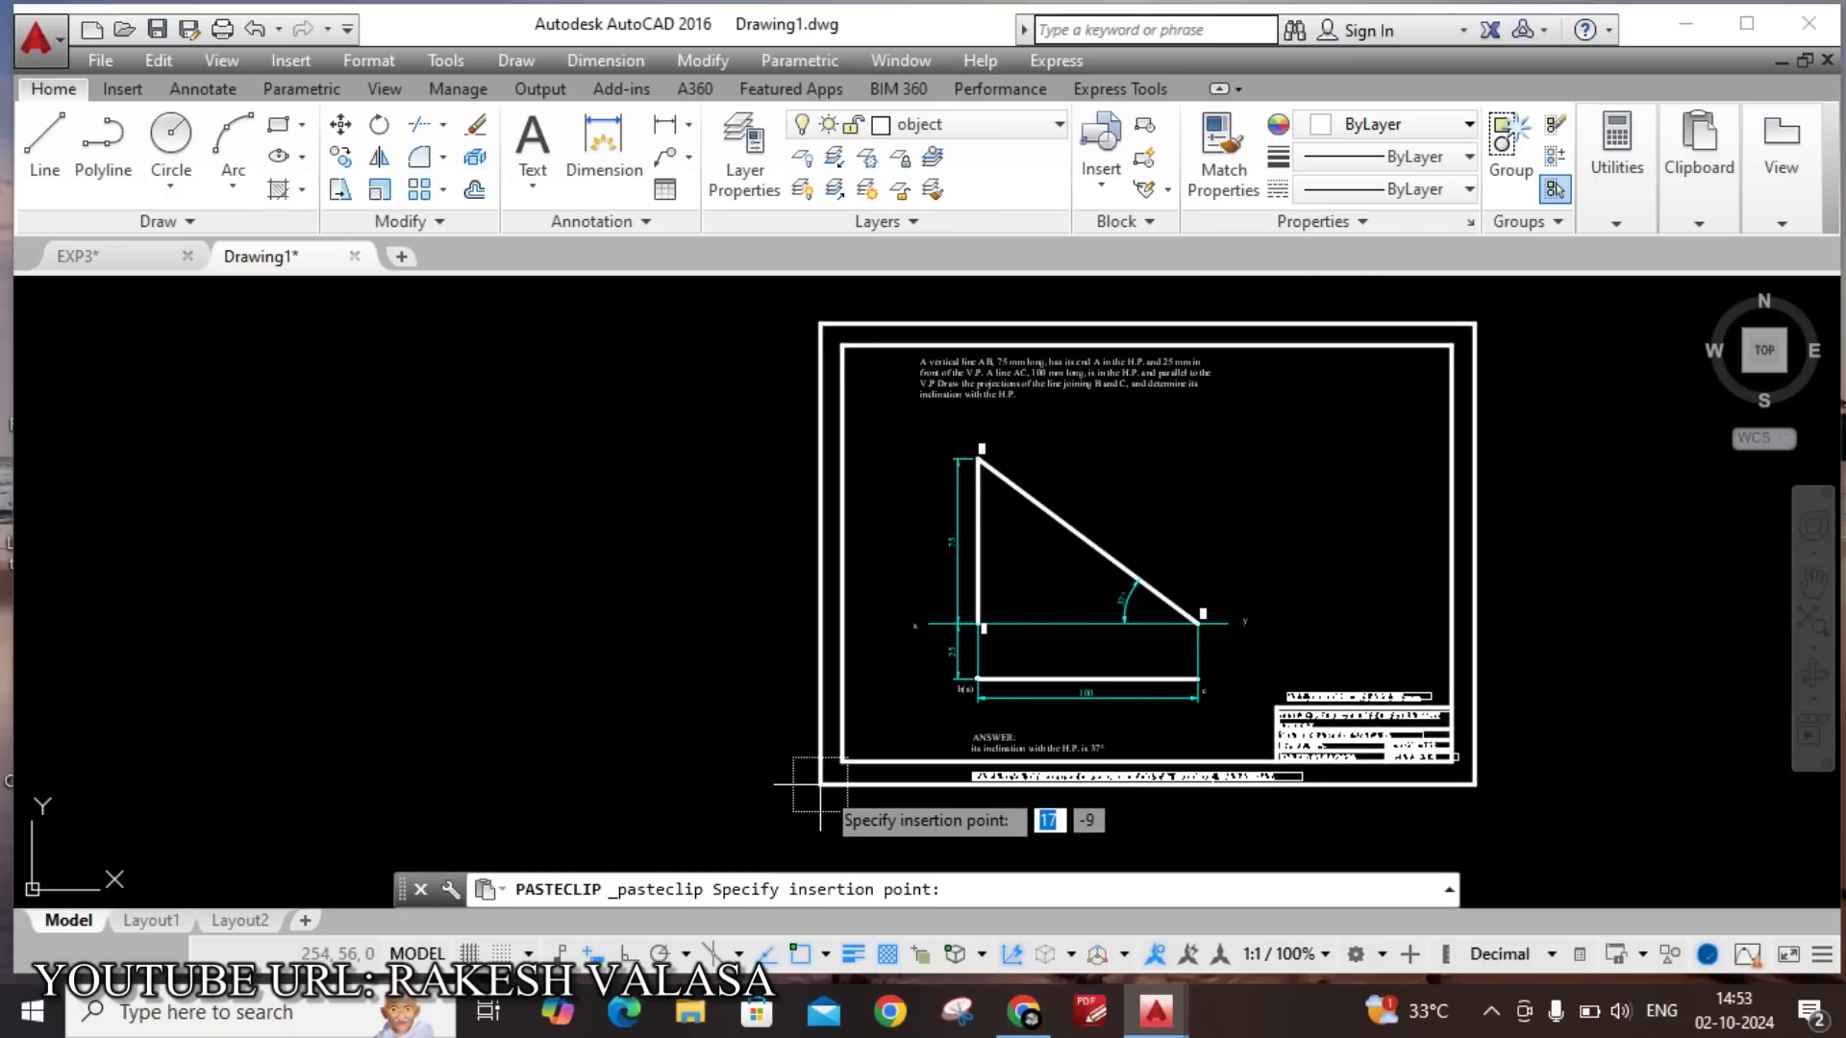
{"action": "key", "text": "Escape"}
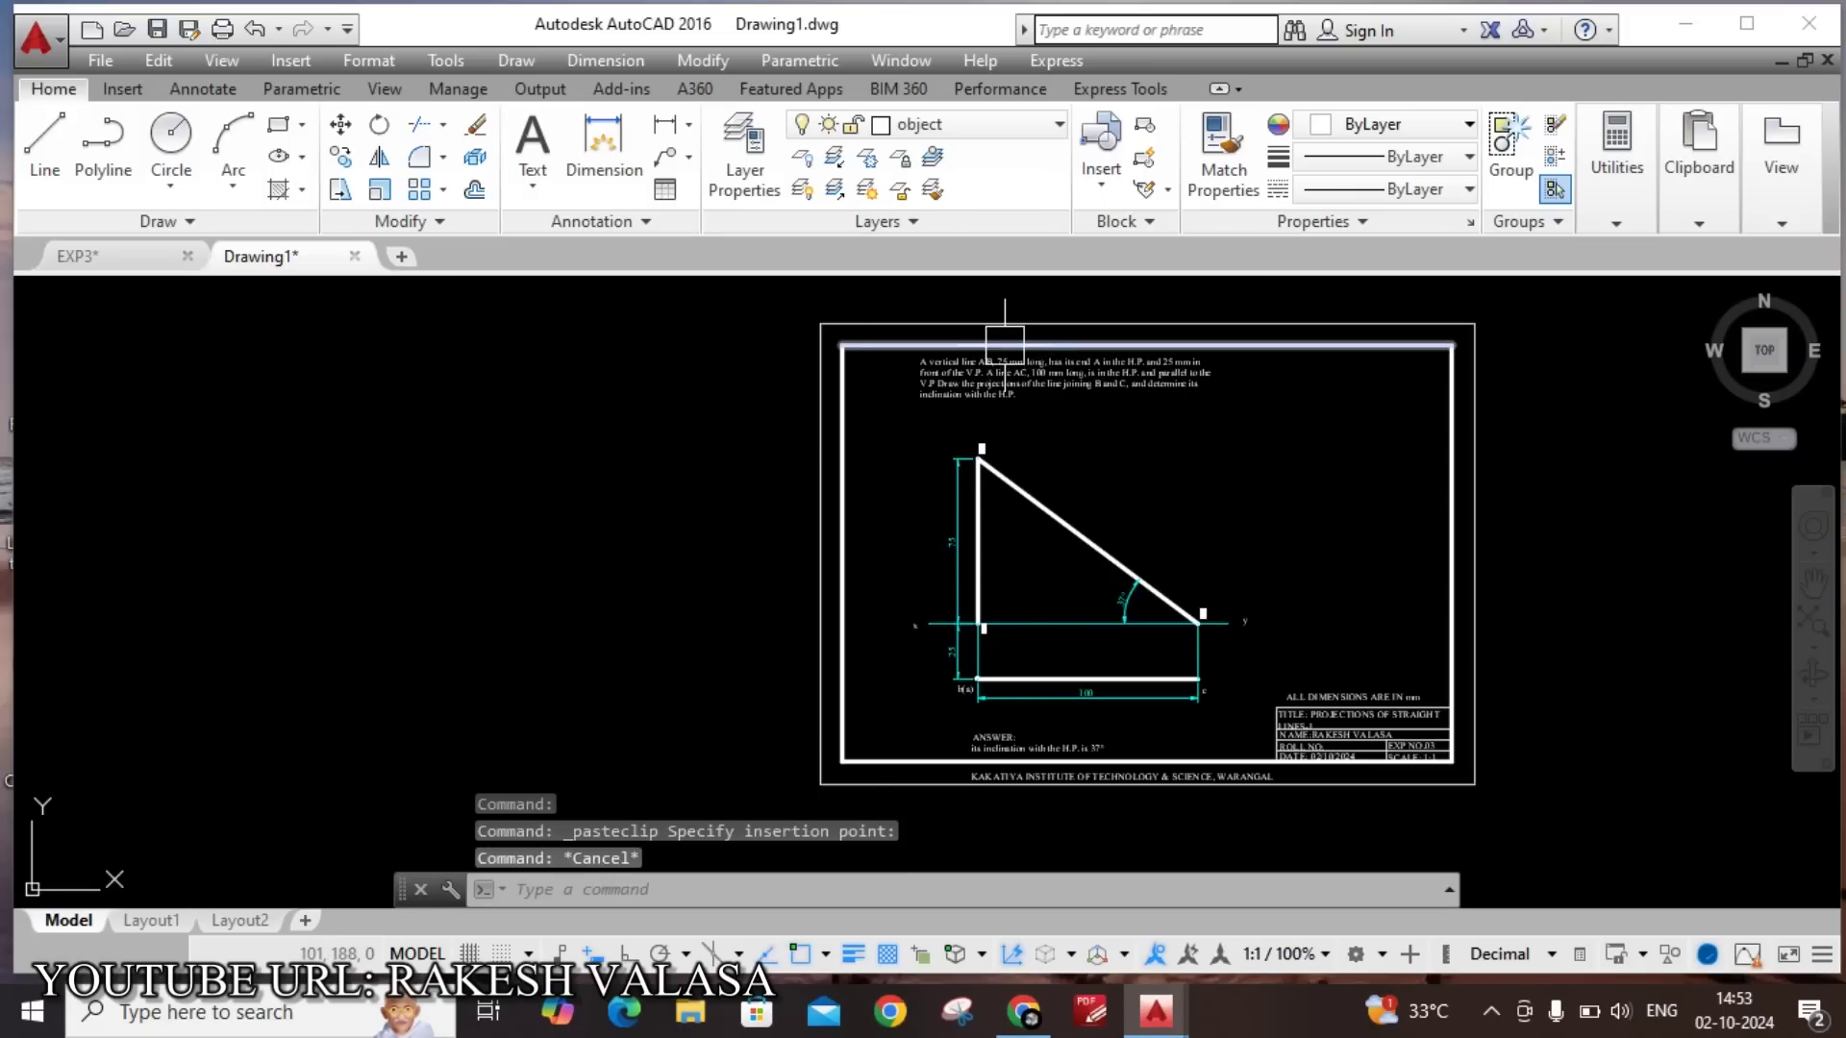
Edit the problem statement text and keep its height at 3.
{"action": "scroll", "coordinate": [1005, 344], "scroll_direction": "up", "scroll_amount": 4}
{"action": "double_click", "coordinate": [932, 446]}
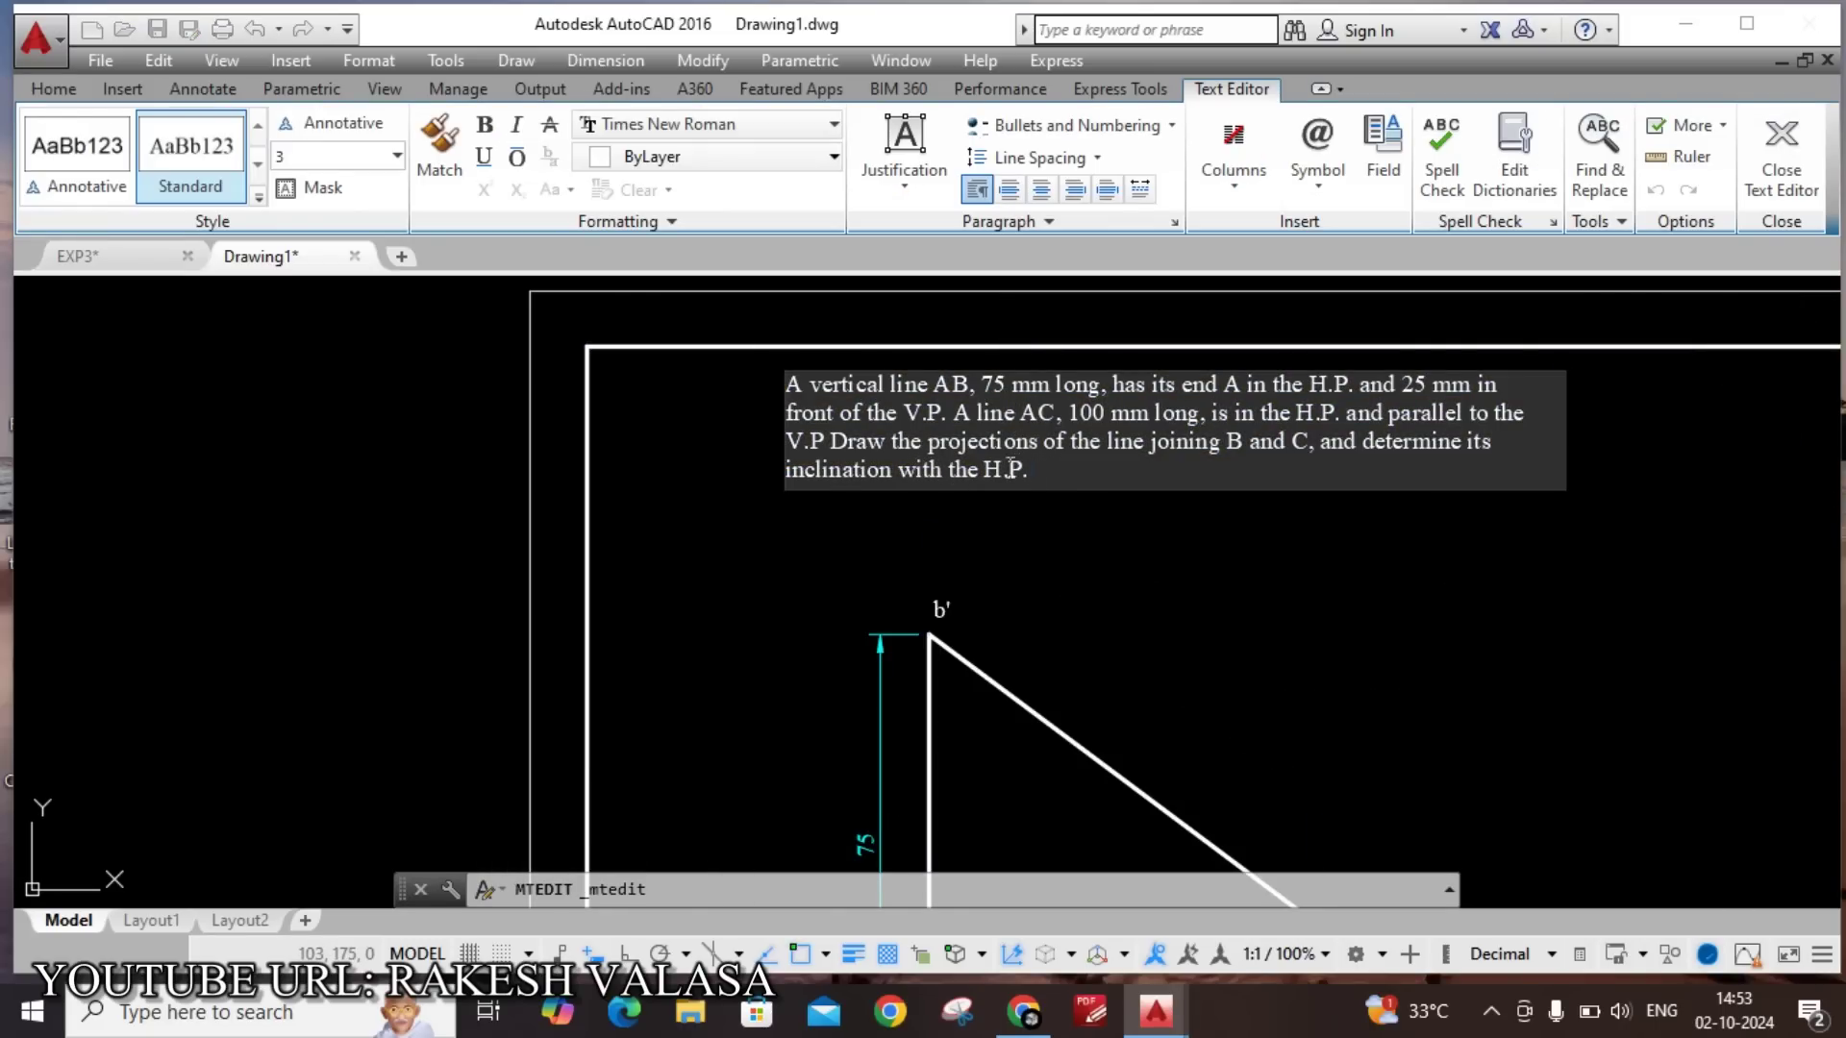
{"action": "left_click_drag", "start_coordinate": [1011, 468], "coordinate": [806, 384]}
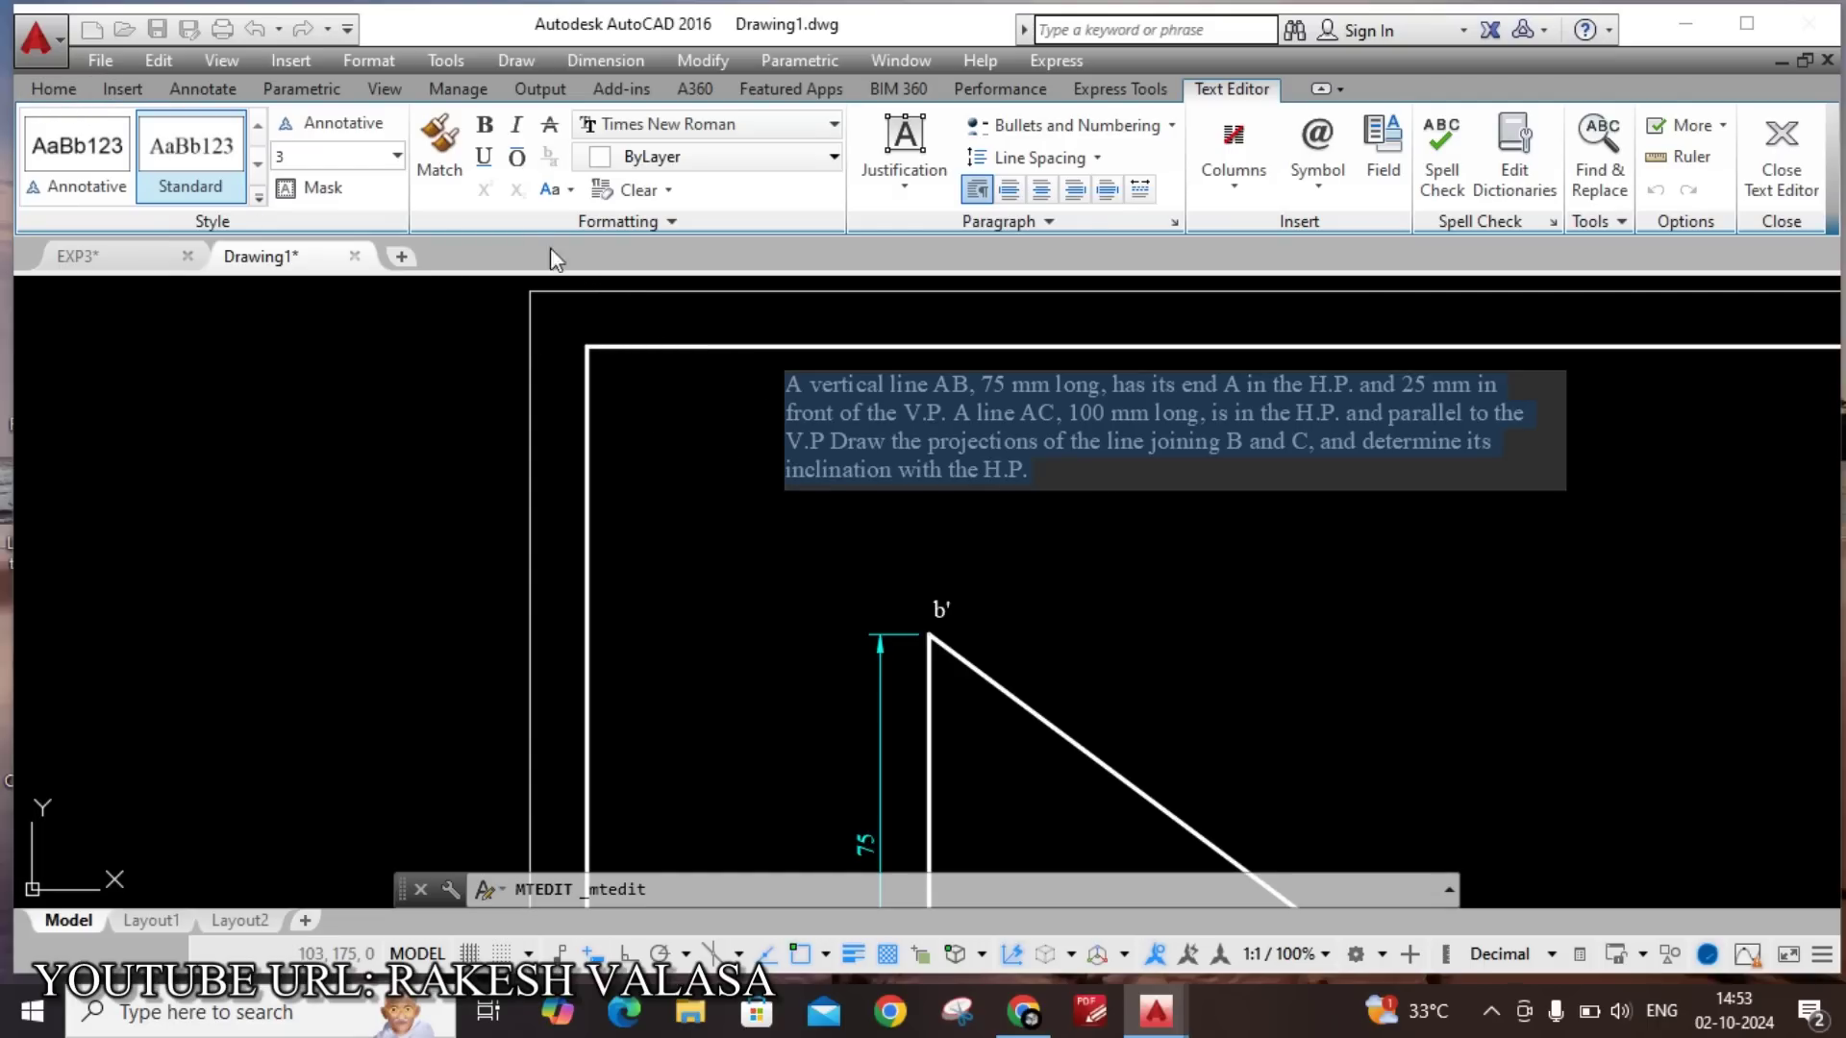
{"action": "left_click", "coordinate": [396, 157]}
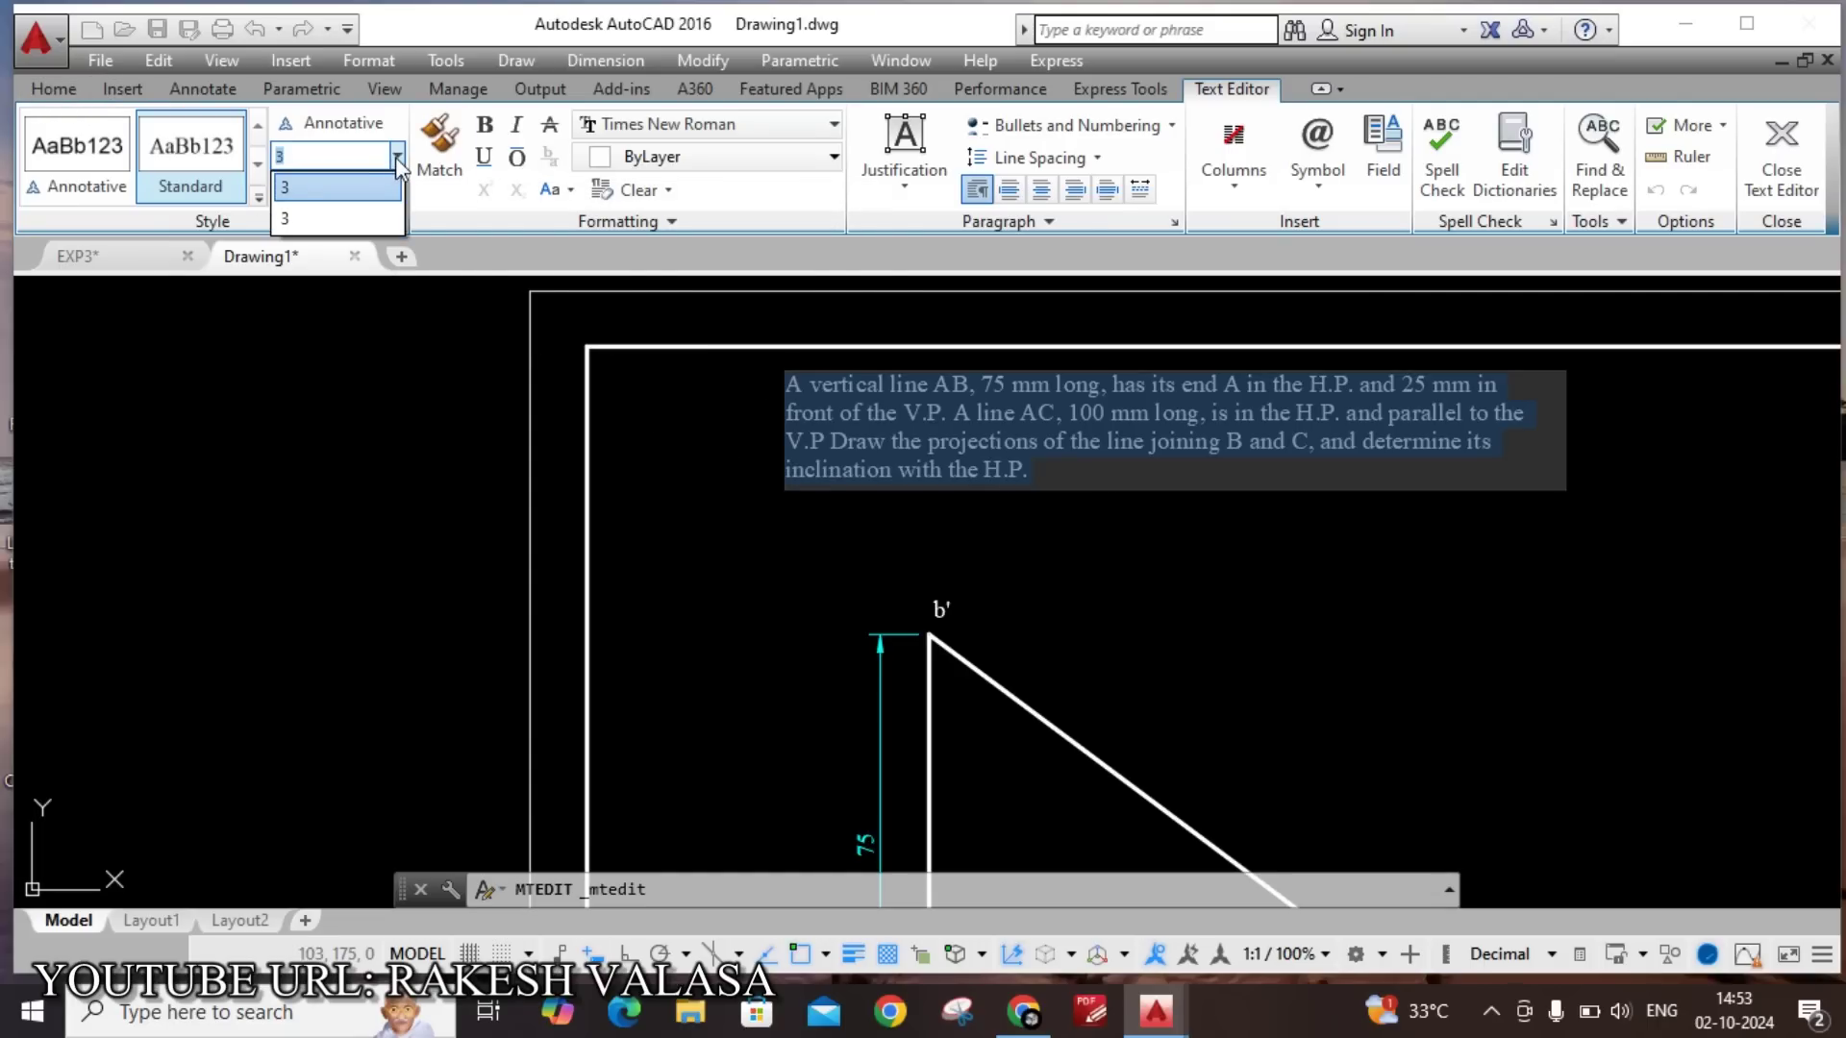
{"action": "left_click", "coordinate": [969, 569]}
{"action": "left_click", "coordinate": [1081, 569]}
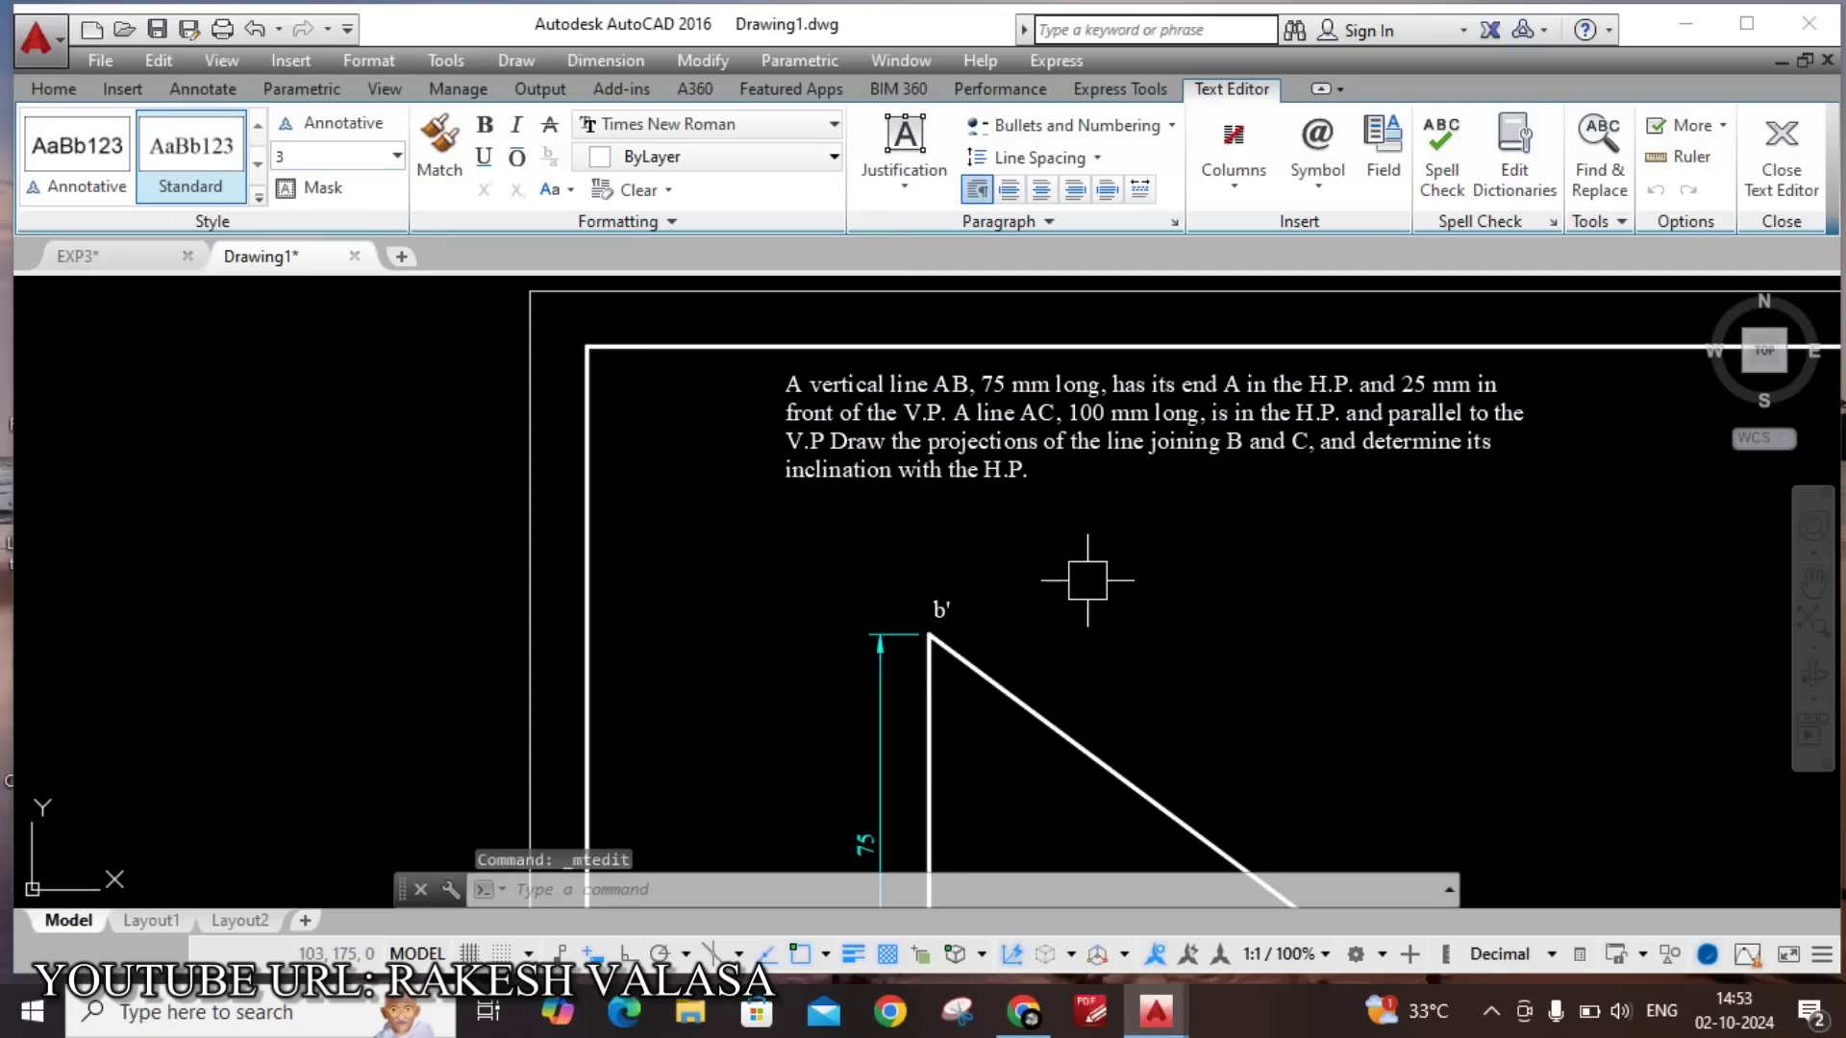
Pan the framed sheet into view and bring up the Plot dialog with Ctrl+P.
{"action": "scroll", "coordinate": [856, 569], "scroll_direction": "down", "scroll_amount": 5}
{"action": "scroll", "coordinate": [842, 616], "scroll_direction": "up", "scroll_amount": 4}
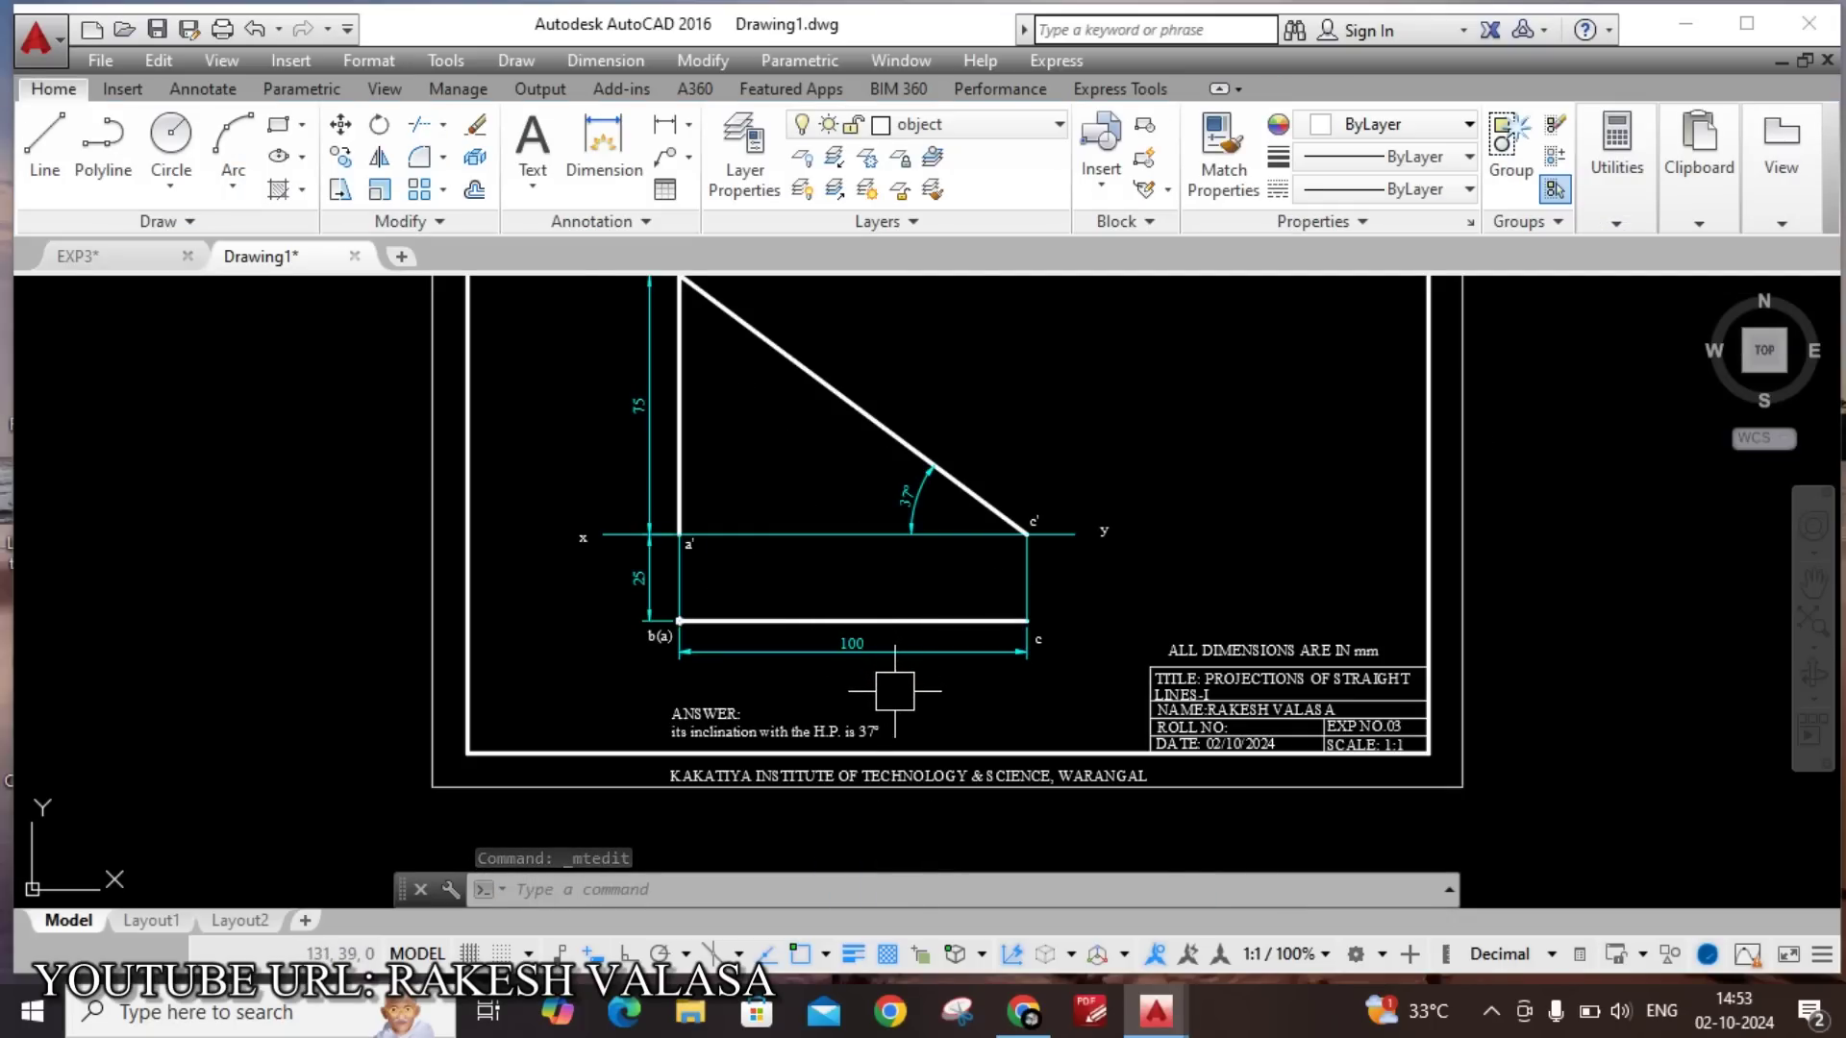
{"action": "scroll", "coordinate": [1404, 606], "scroll_direction": "down", "scroll_amount": 2}
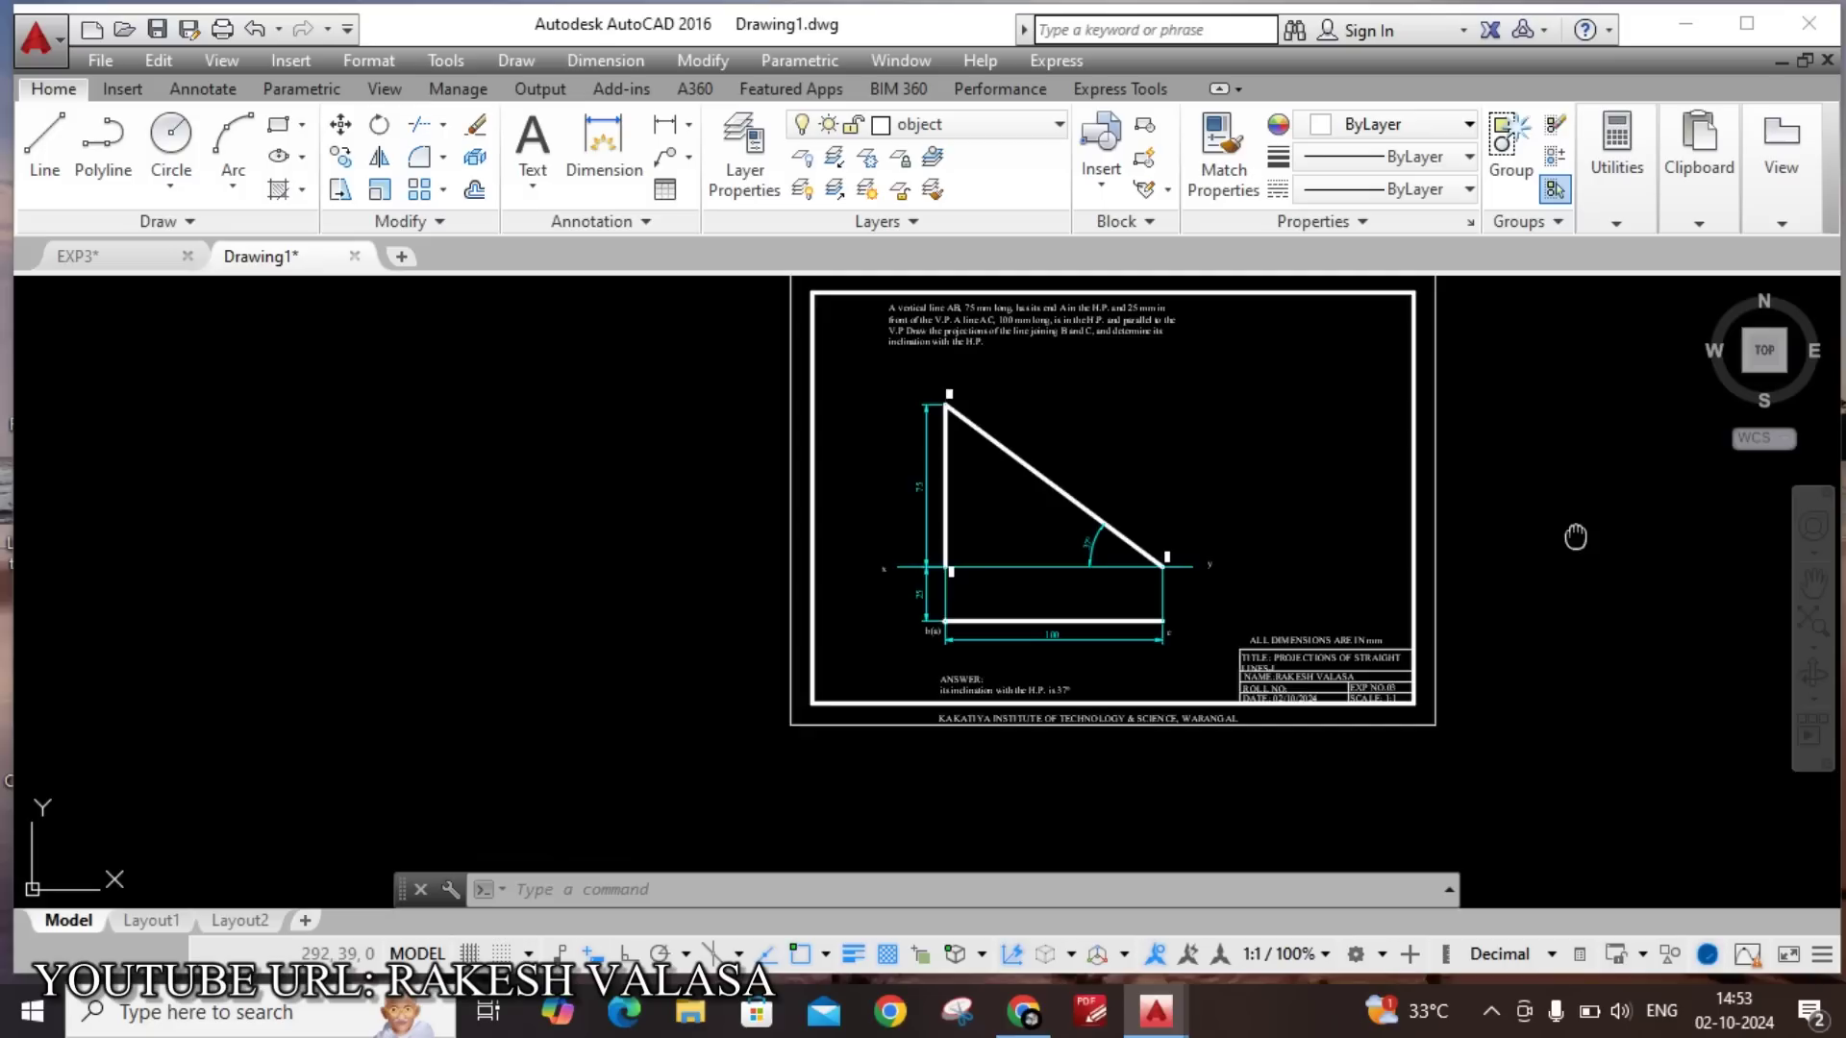
{"action": "middle_click_drag", "start_coordinate": [1575, 536], "coordinate": [1434, 609]}
{"action": "key", "text": "ctrl+p"}
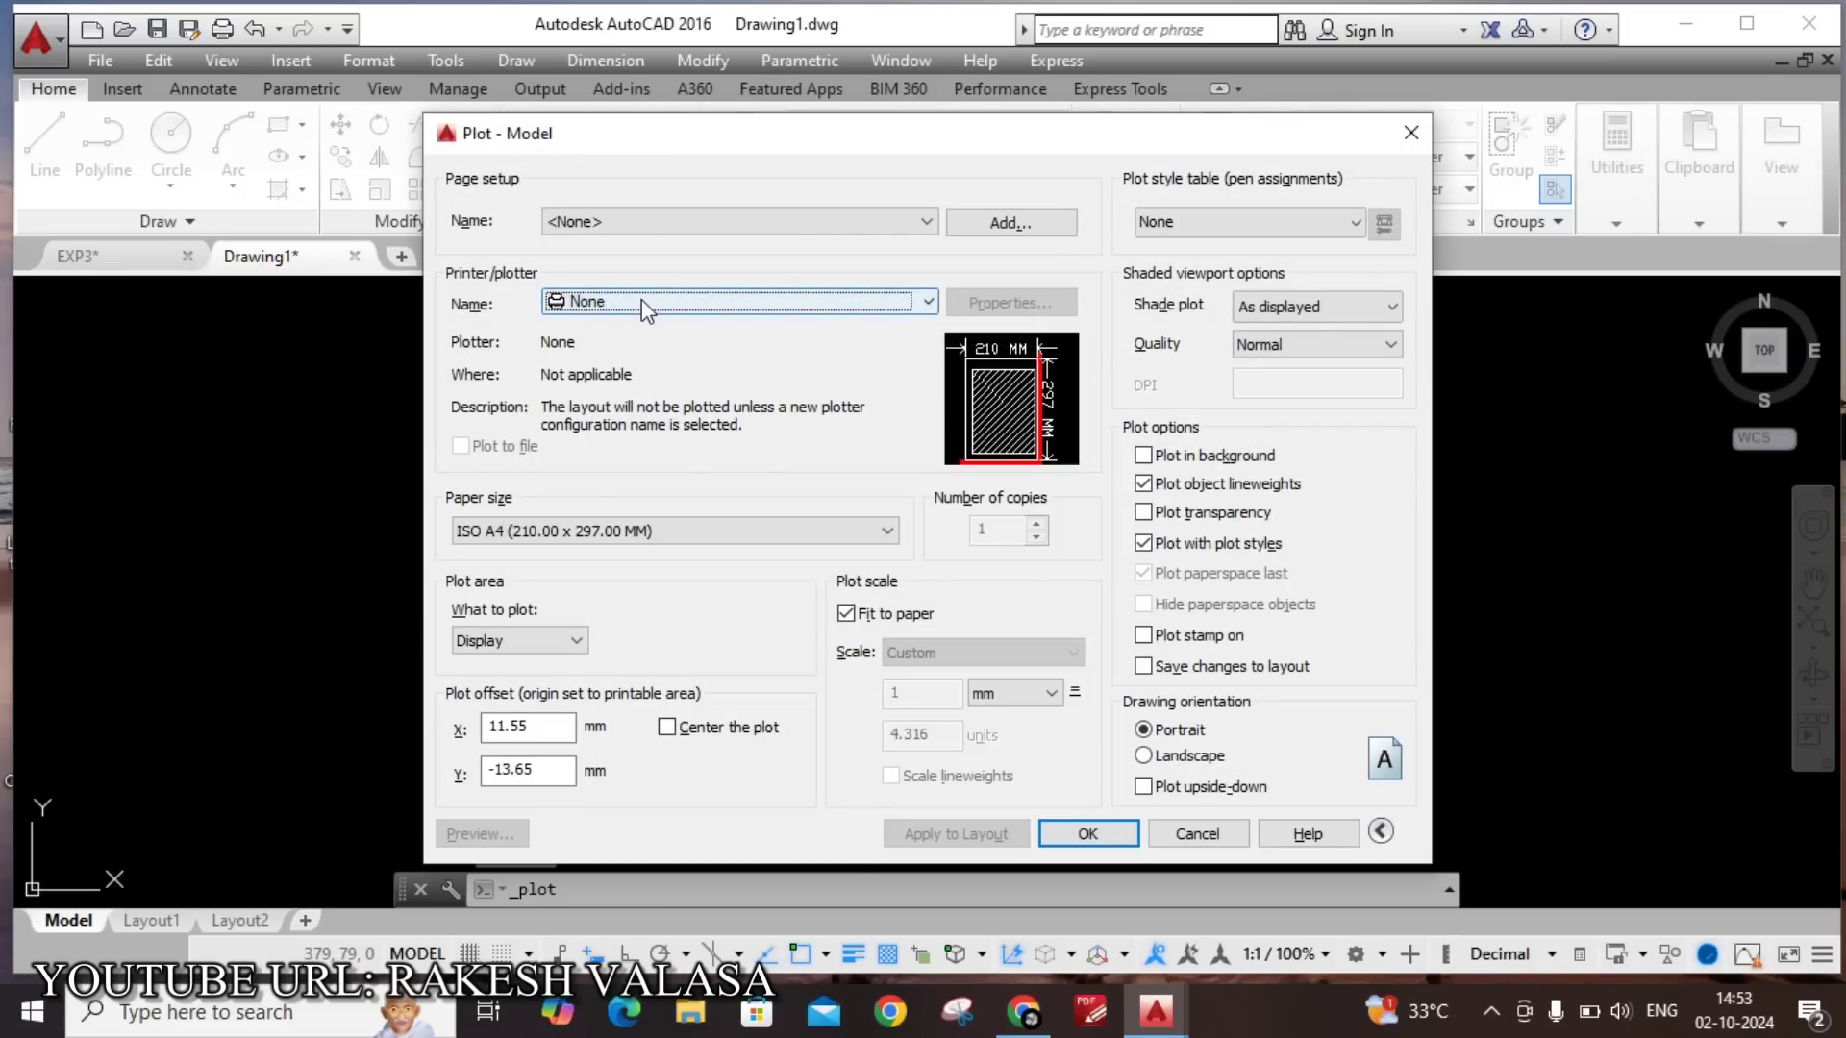
Choose Microsoft Print to PDF, centre the plot and set landscape orientation.
{"action": "left_click", "coordinate": [642, 302]}
{"action": "left_click", "coordinate": [642, 419]}
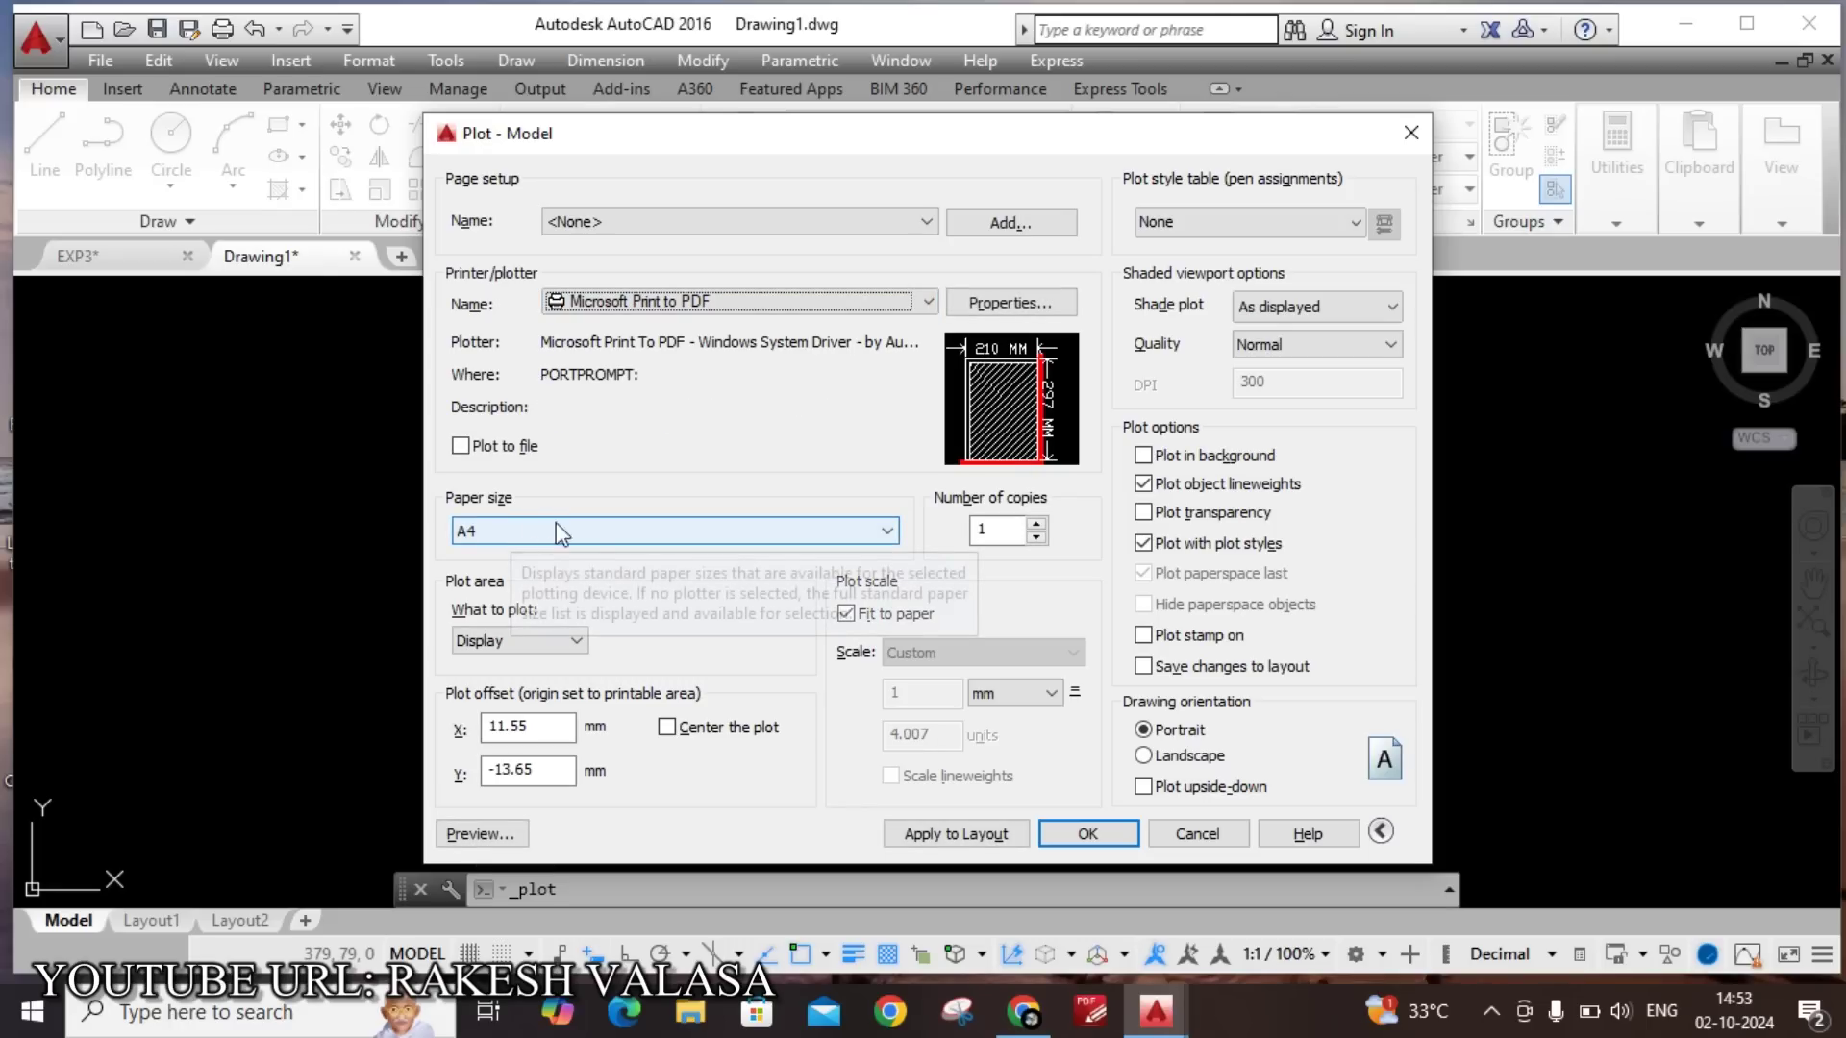
{"action": "left_click", "coordinate": [667, 728]}
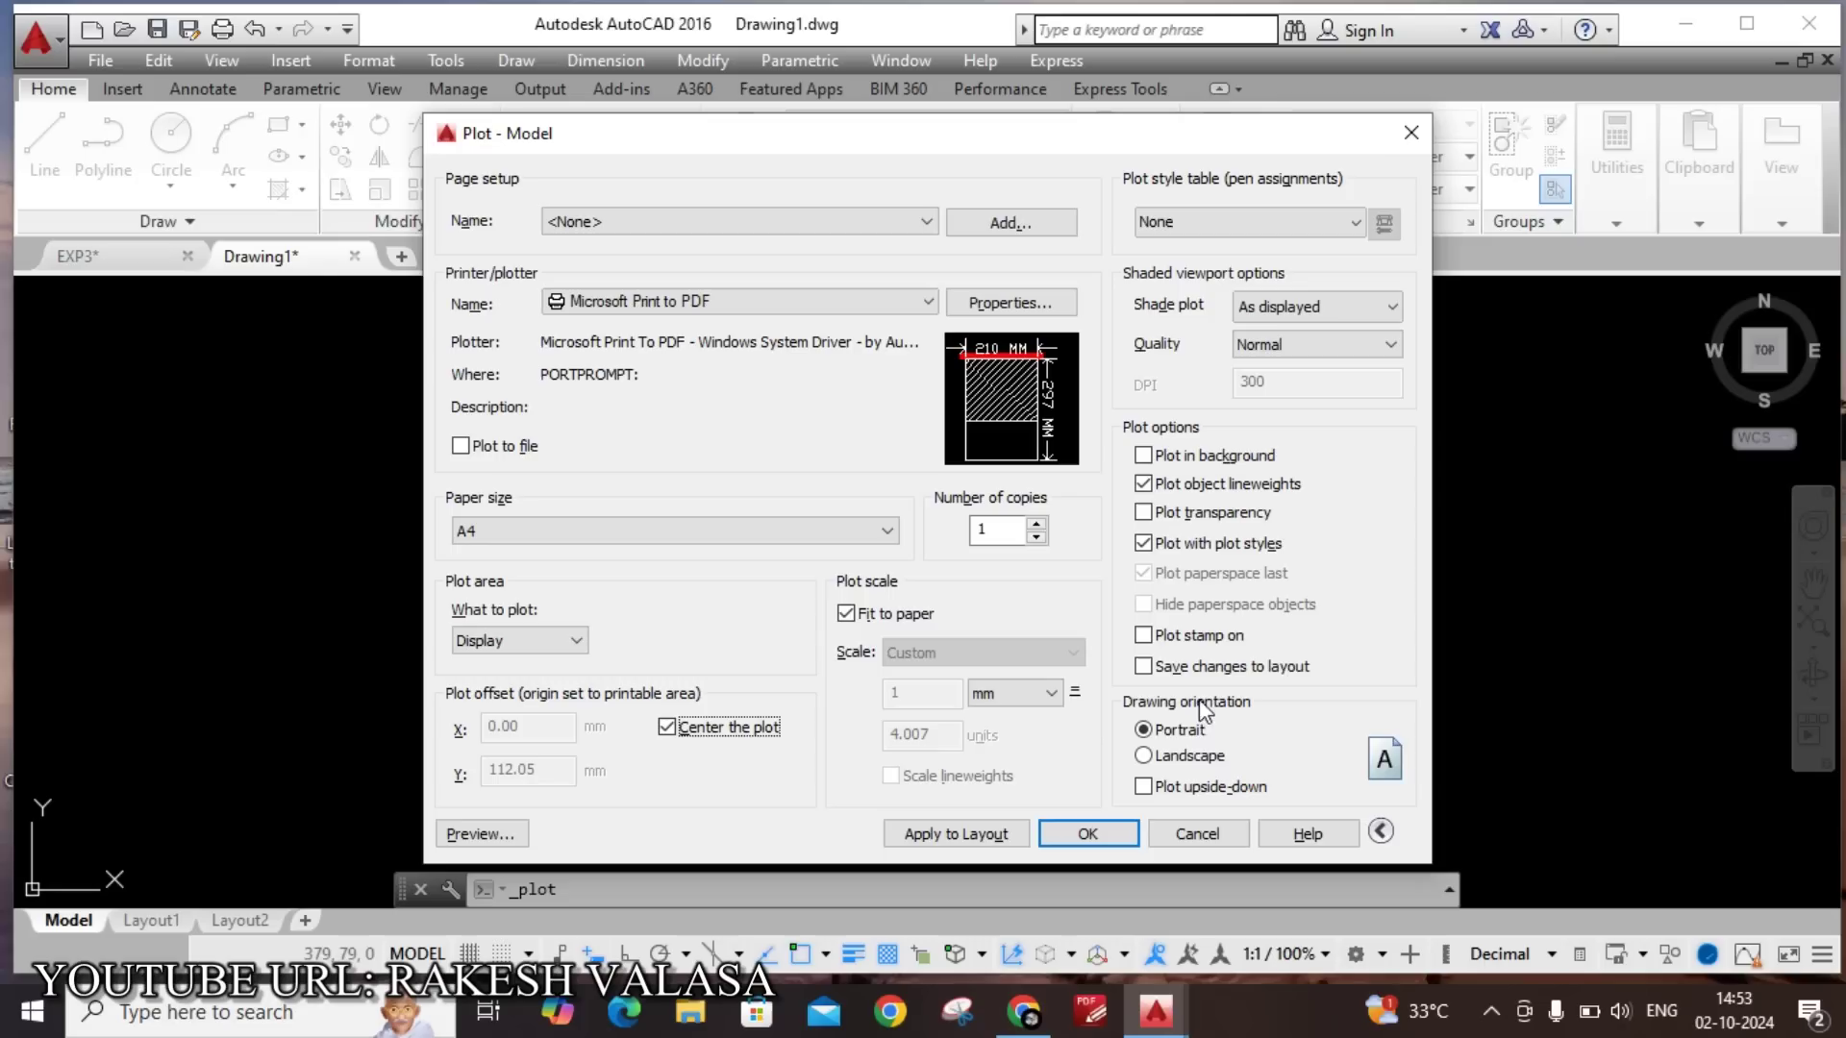
{"action": "left_click", "coordinate": [1143, 768]}
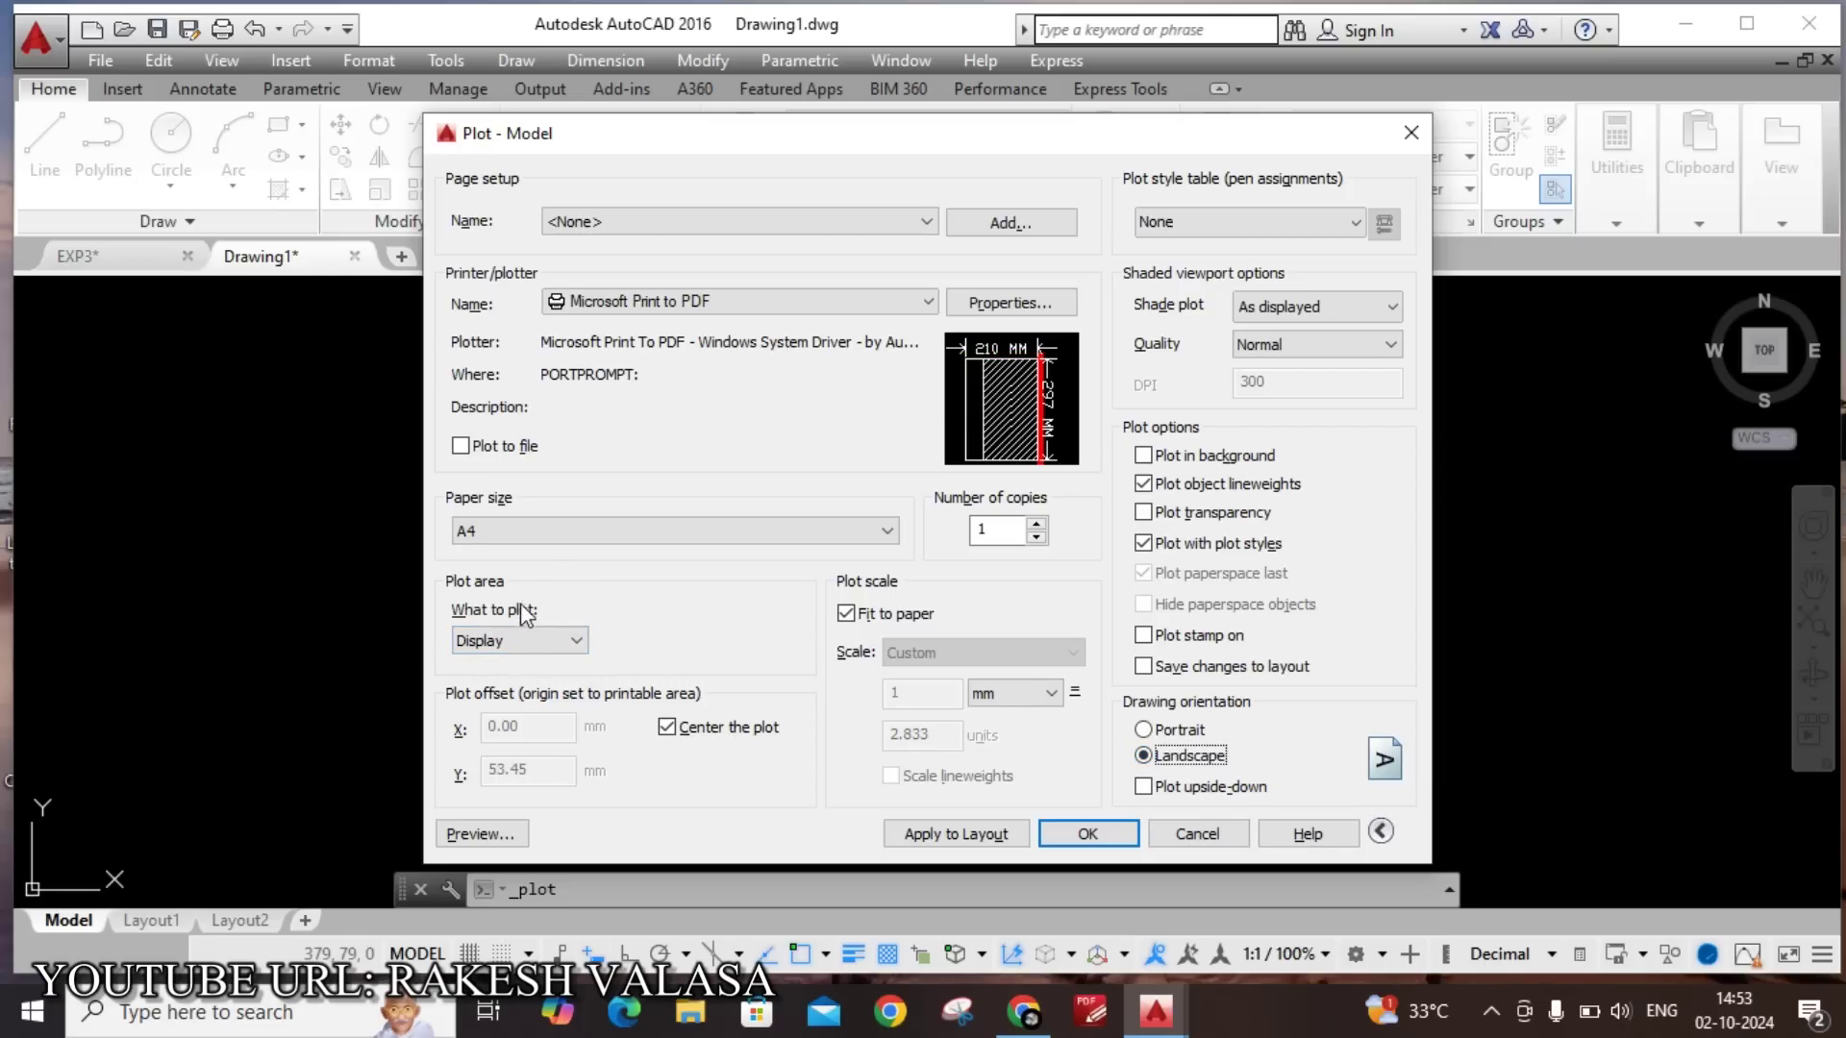
Set the plot area to a window around the whole border and preview it.
{"action": "left_click", "coordinate": [576, 641]}
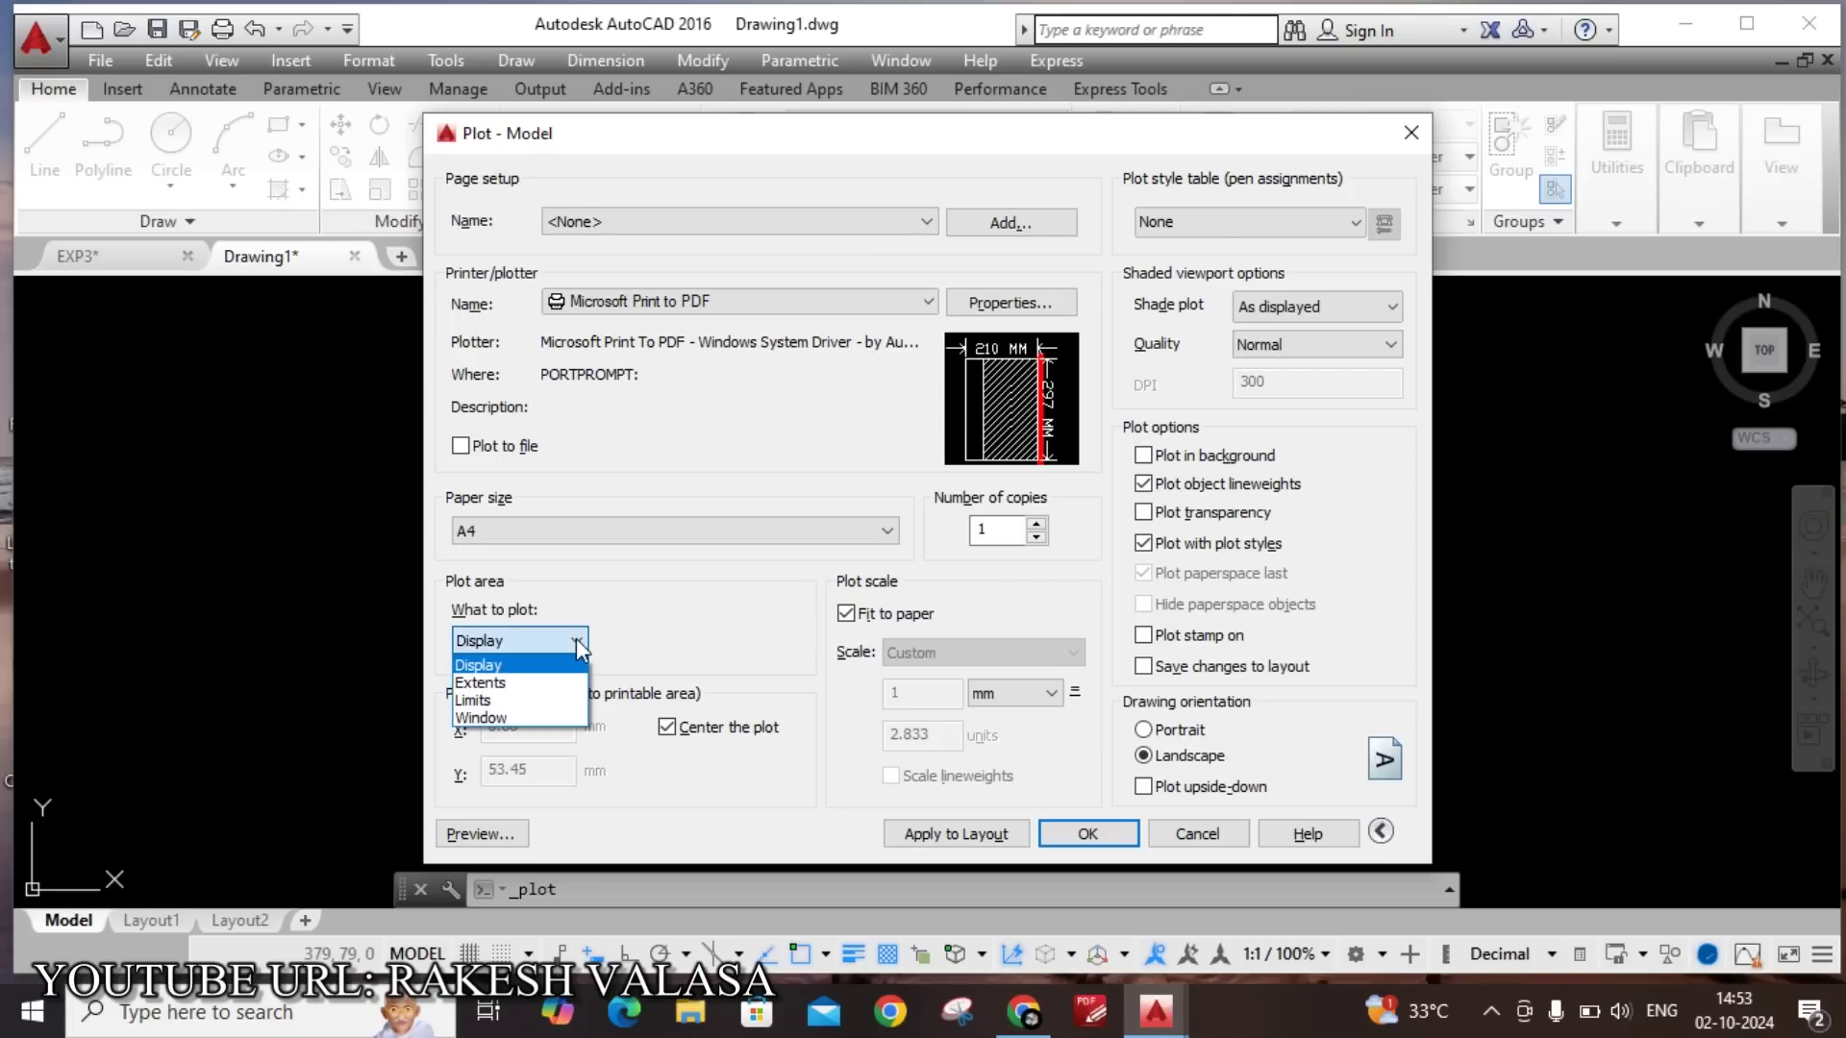
{"action": "left_click", "coordinate": [551, 715]}
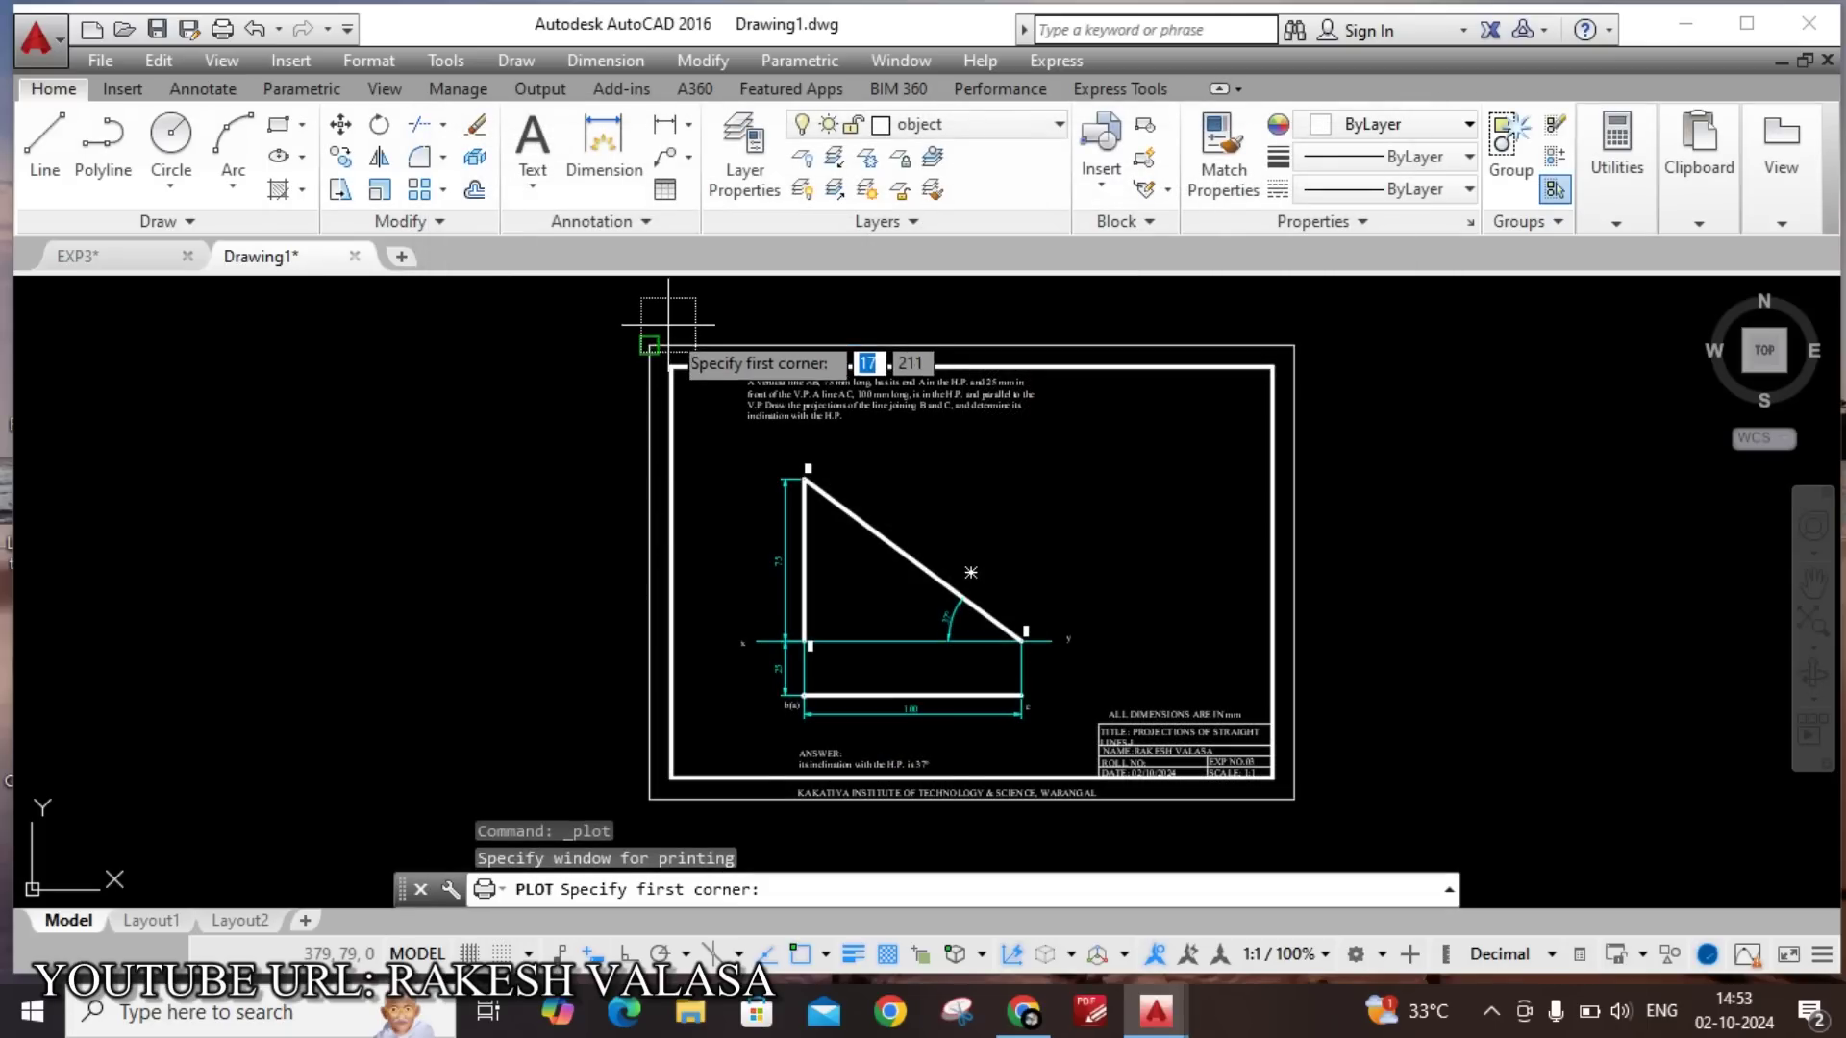
{"action": "left_click", "coordinate": [650, 344]}
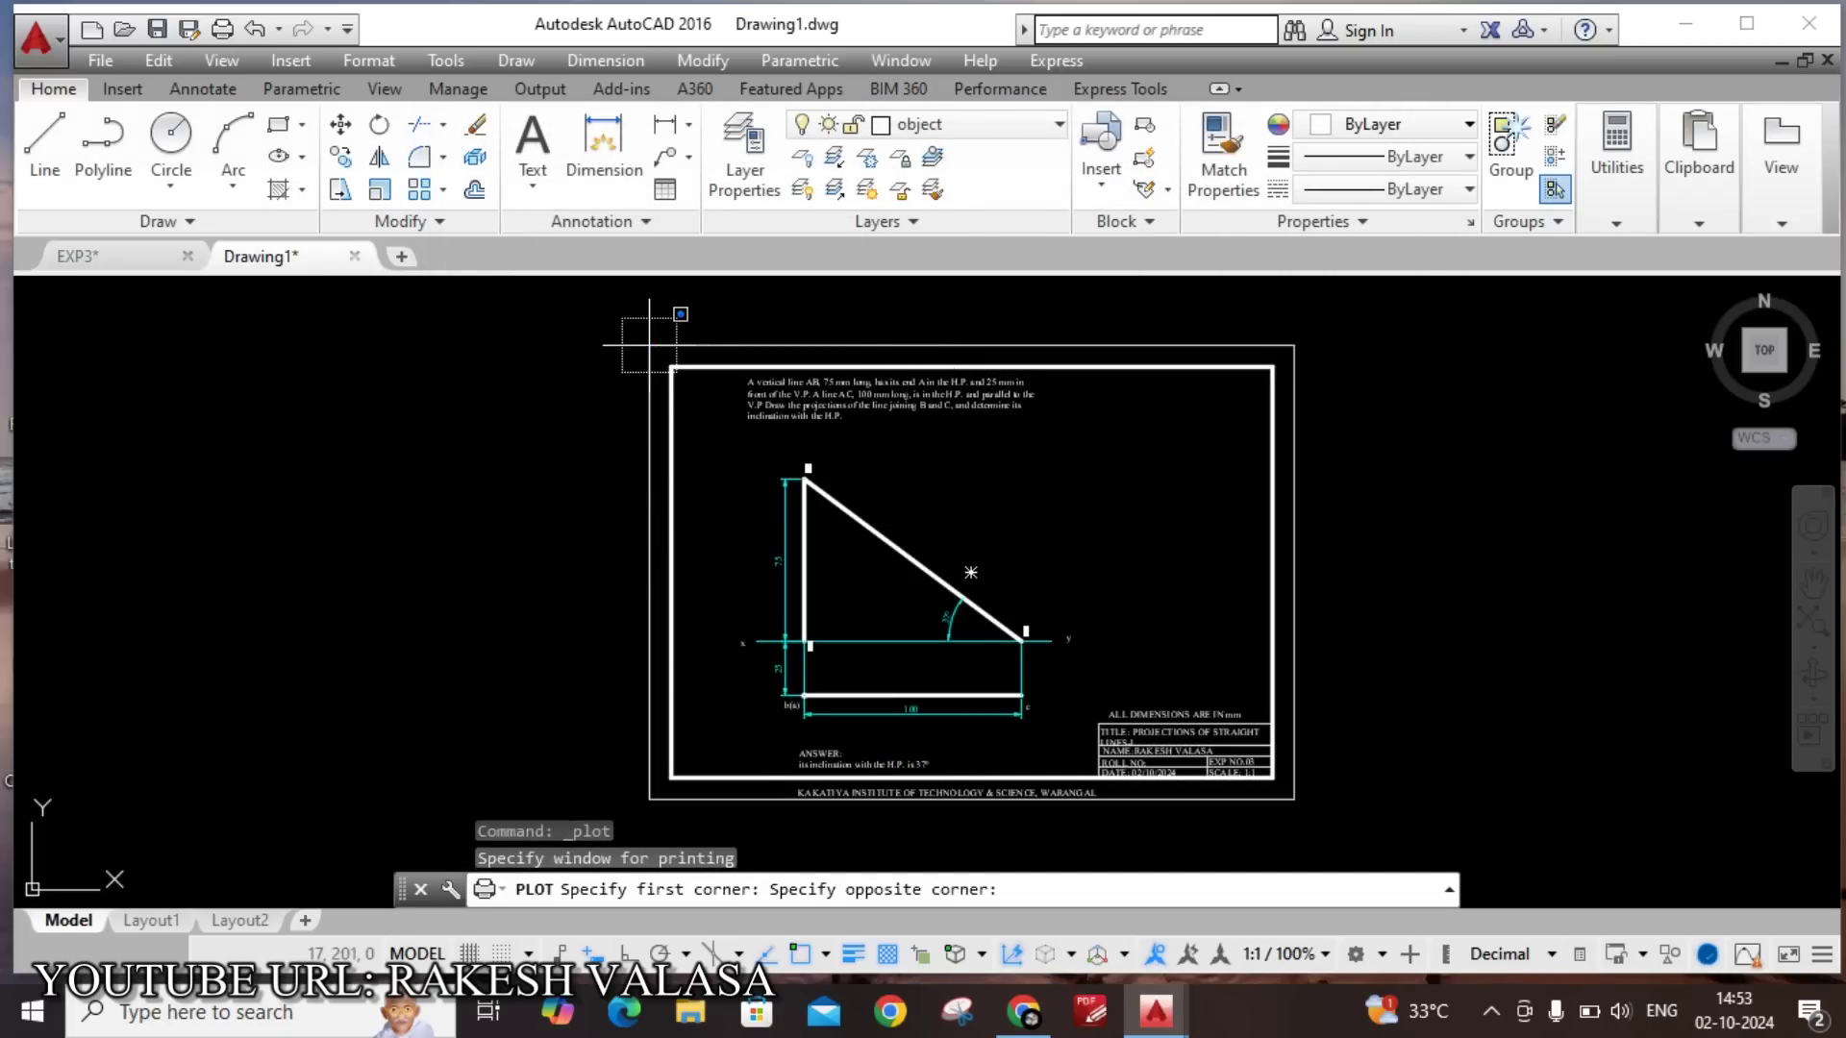
{"action": "left_click", "coordinate": [1294, 800]}
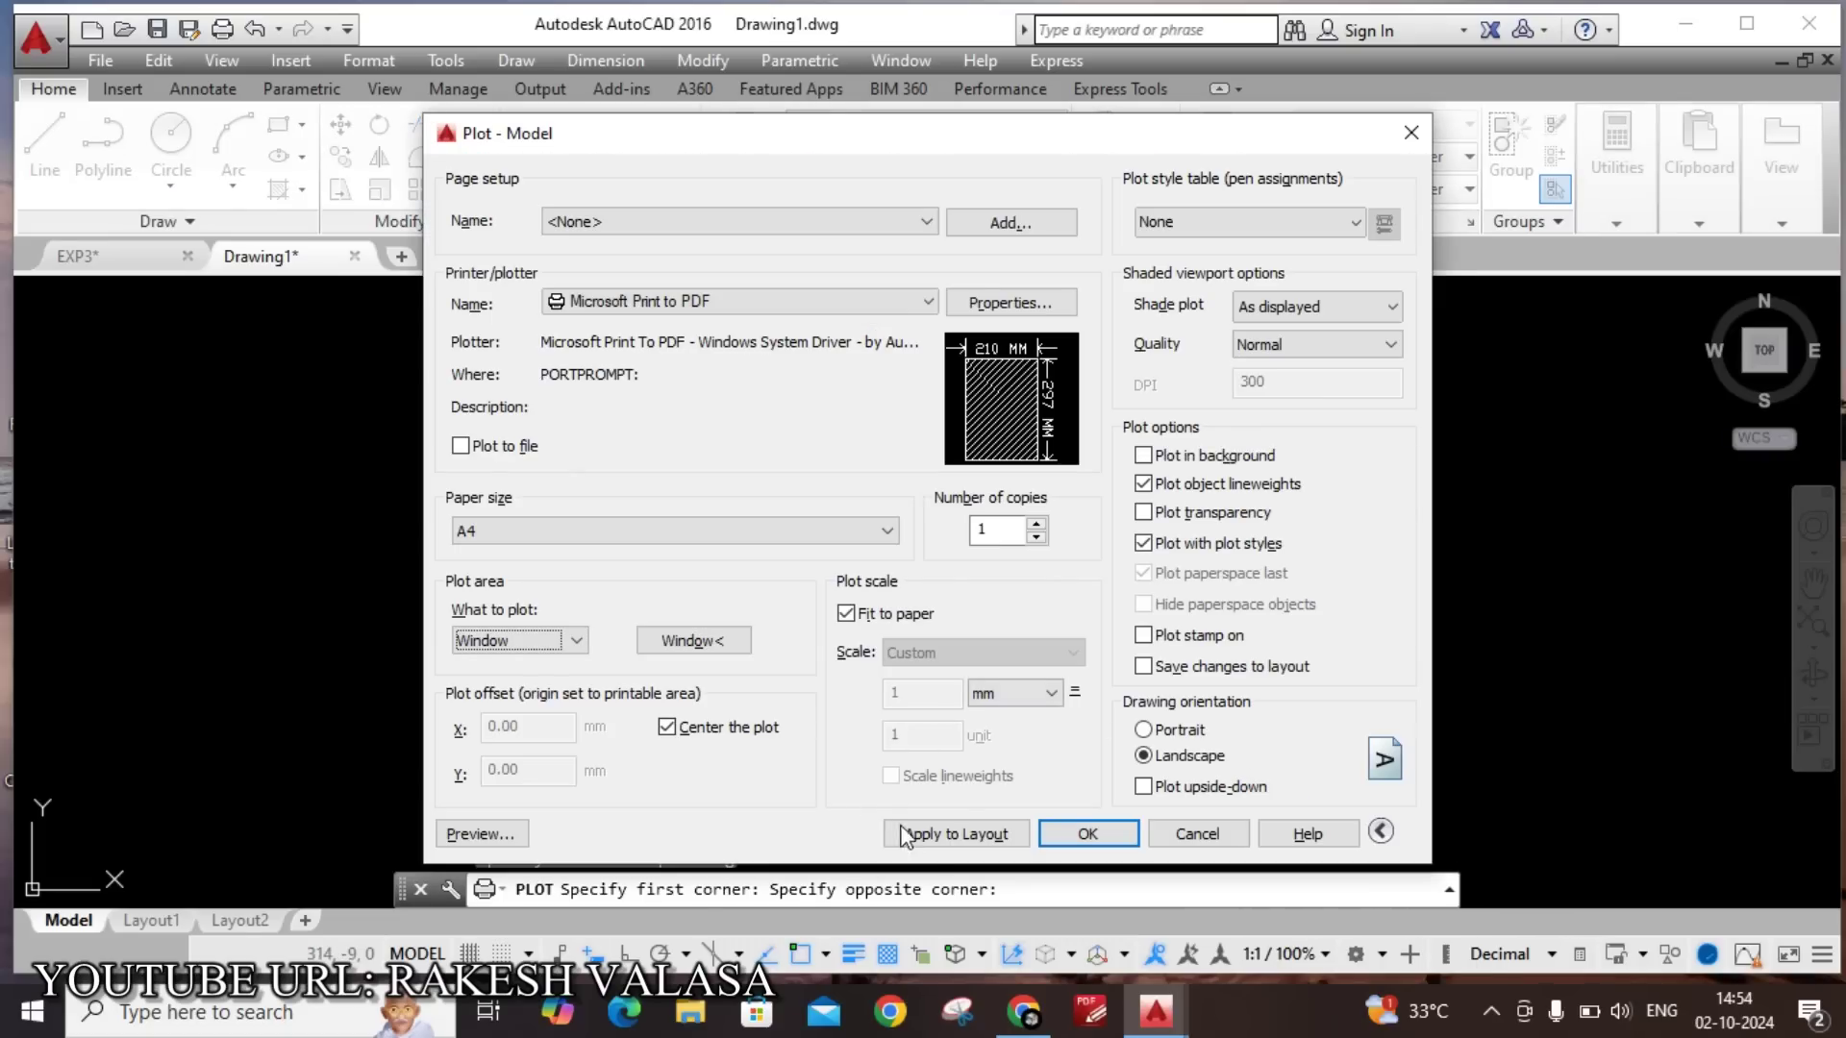
{"action": "left_click", "coordinate": [471, 836]}
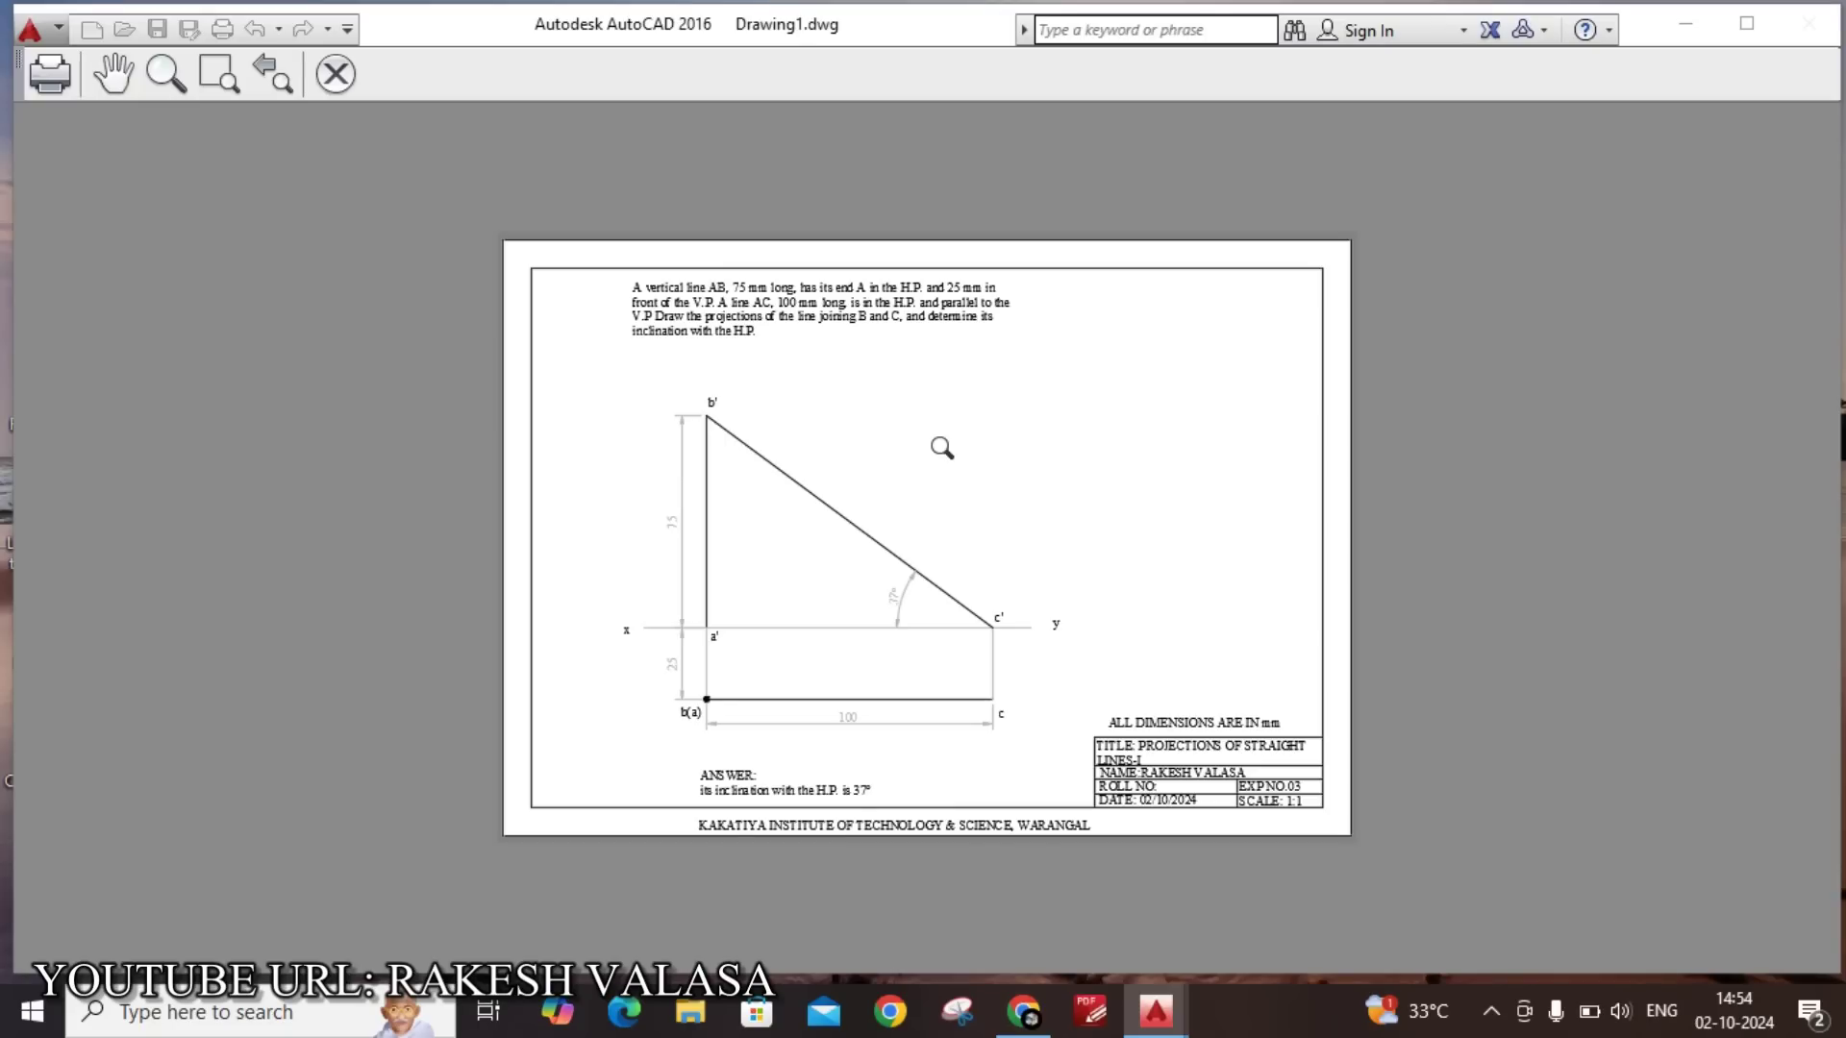
Plot the previewed sheet and save it as EXP3.5.pdf on the Desktop.
{"action": "left_click", "coordinate": [50, 74]}
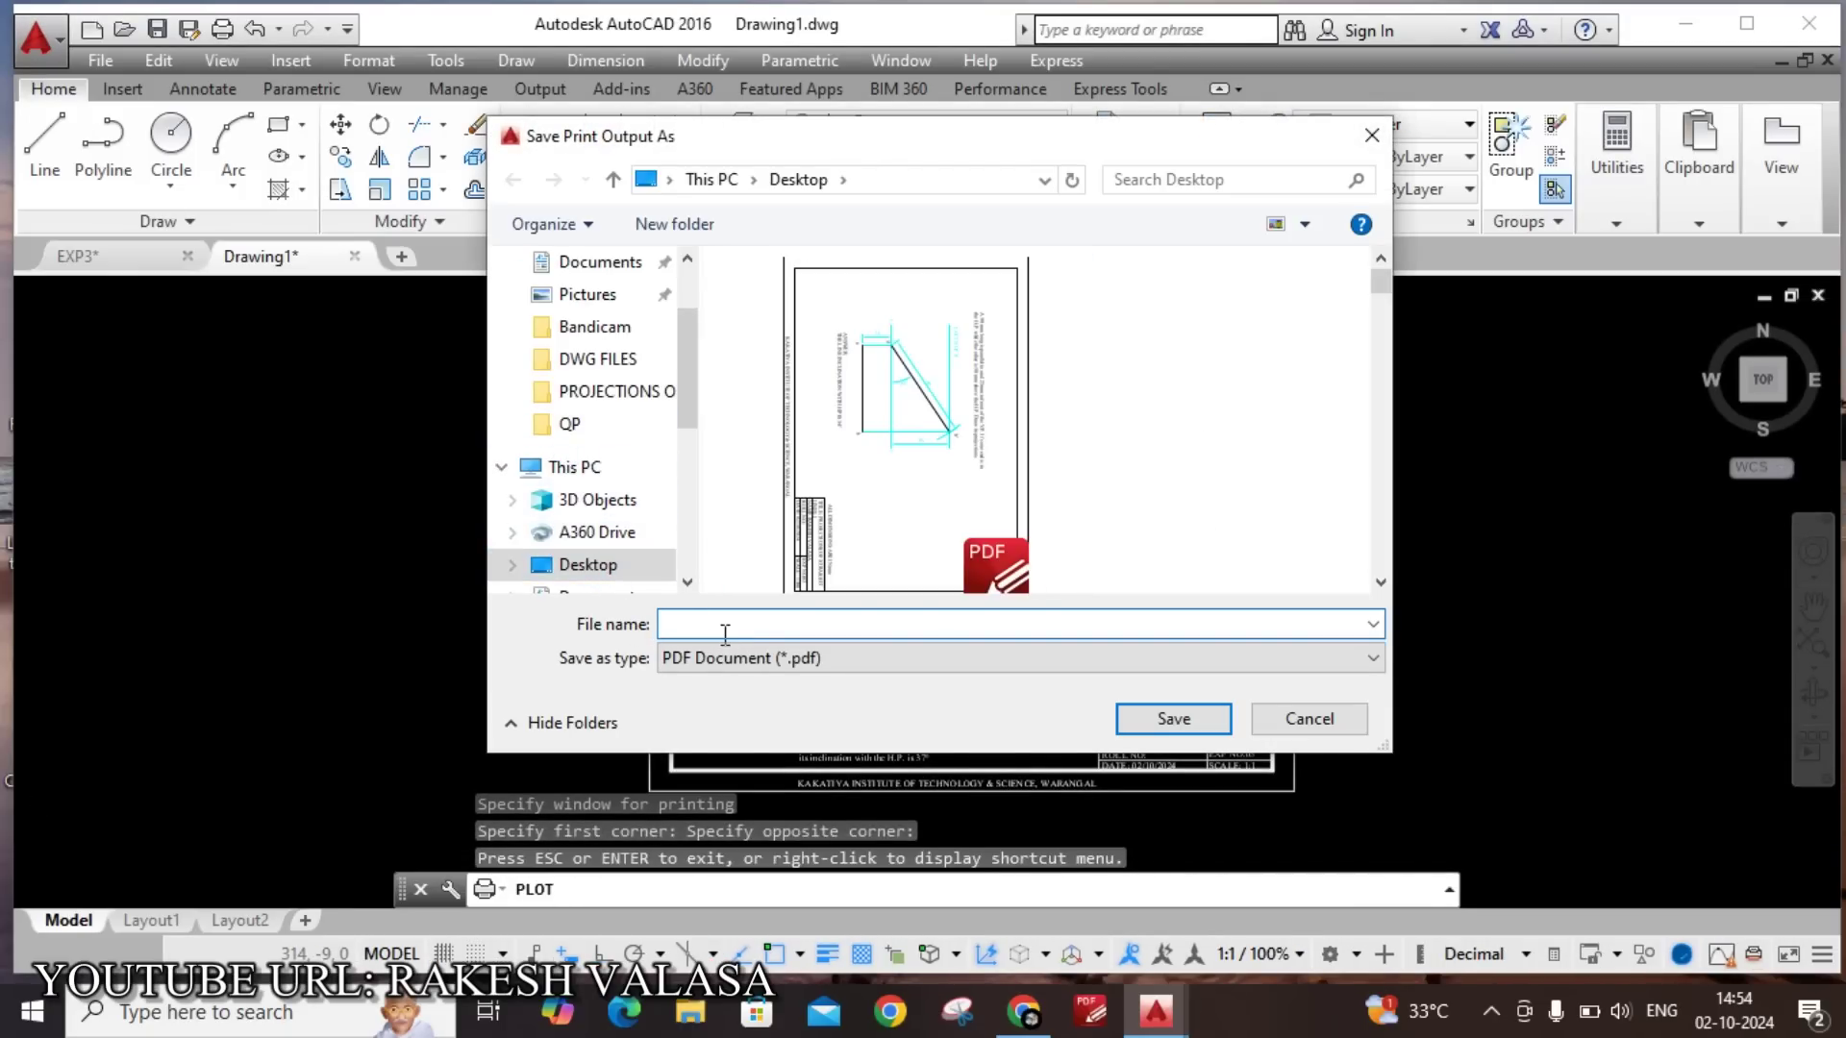
{"action": "type", "text": "E"}
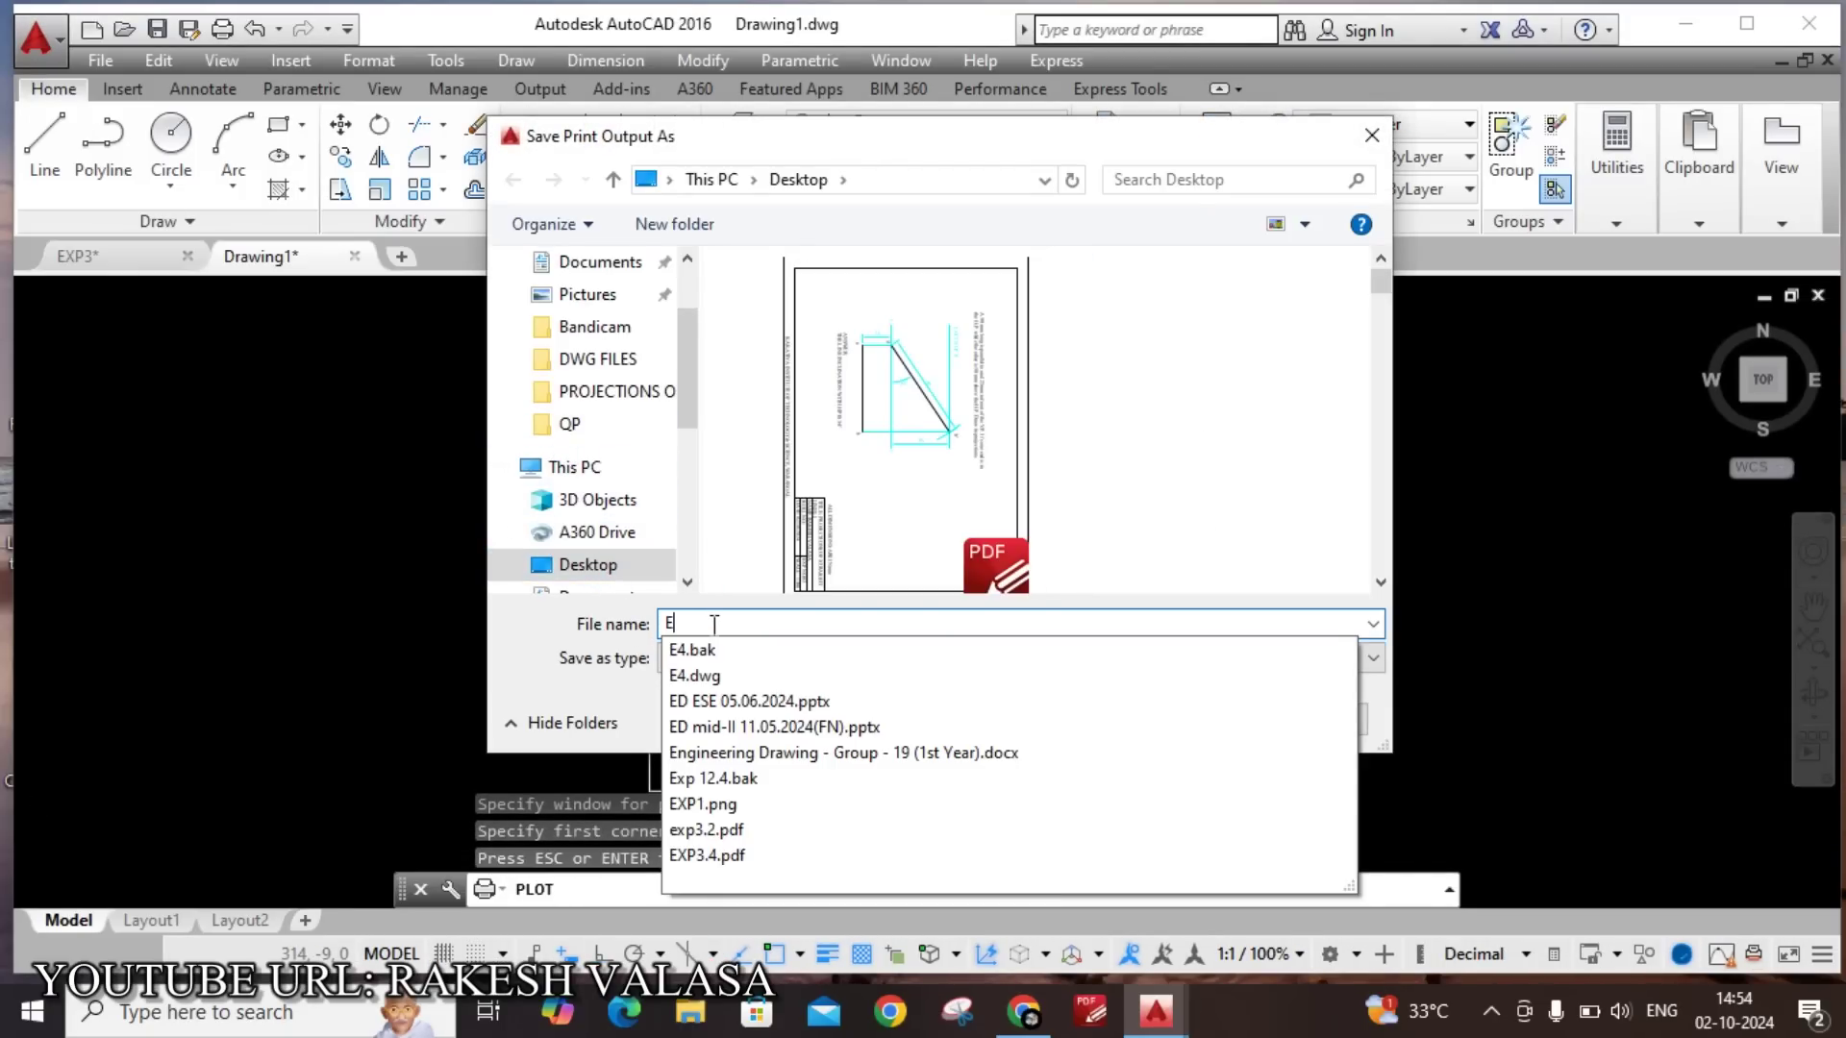
{"action": "type", "text": "X"}
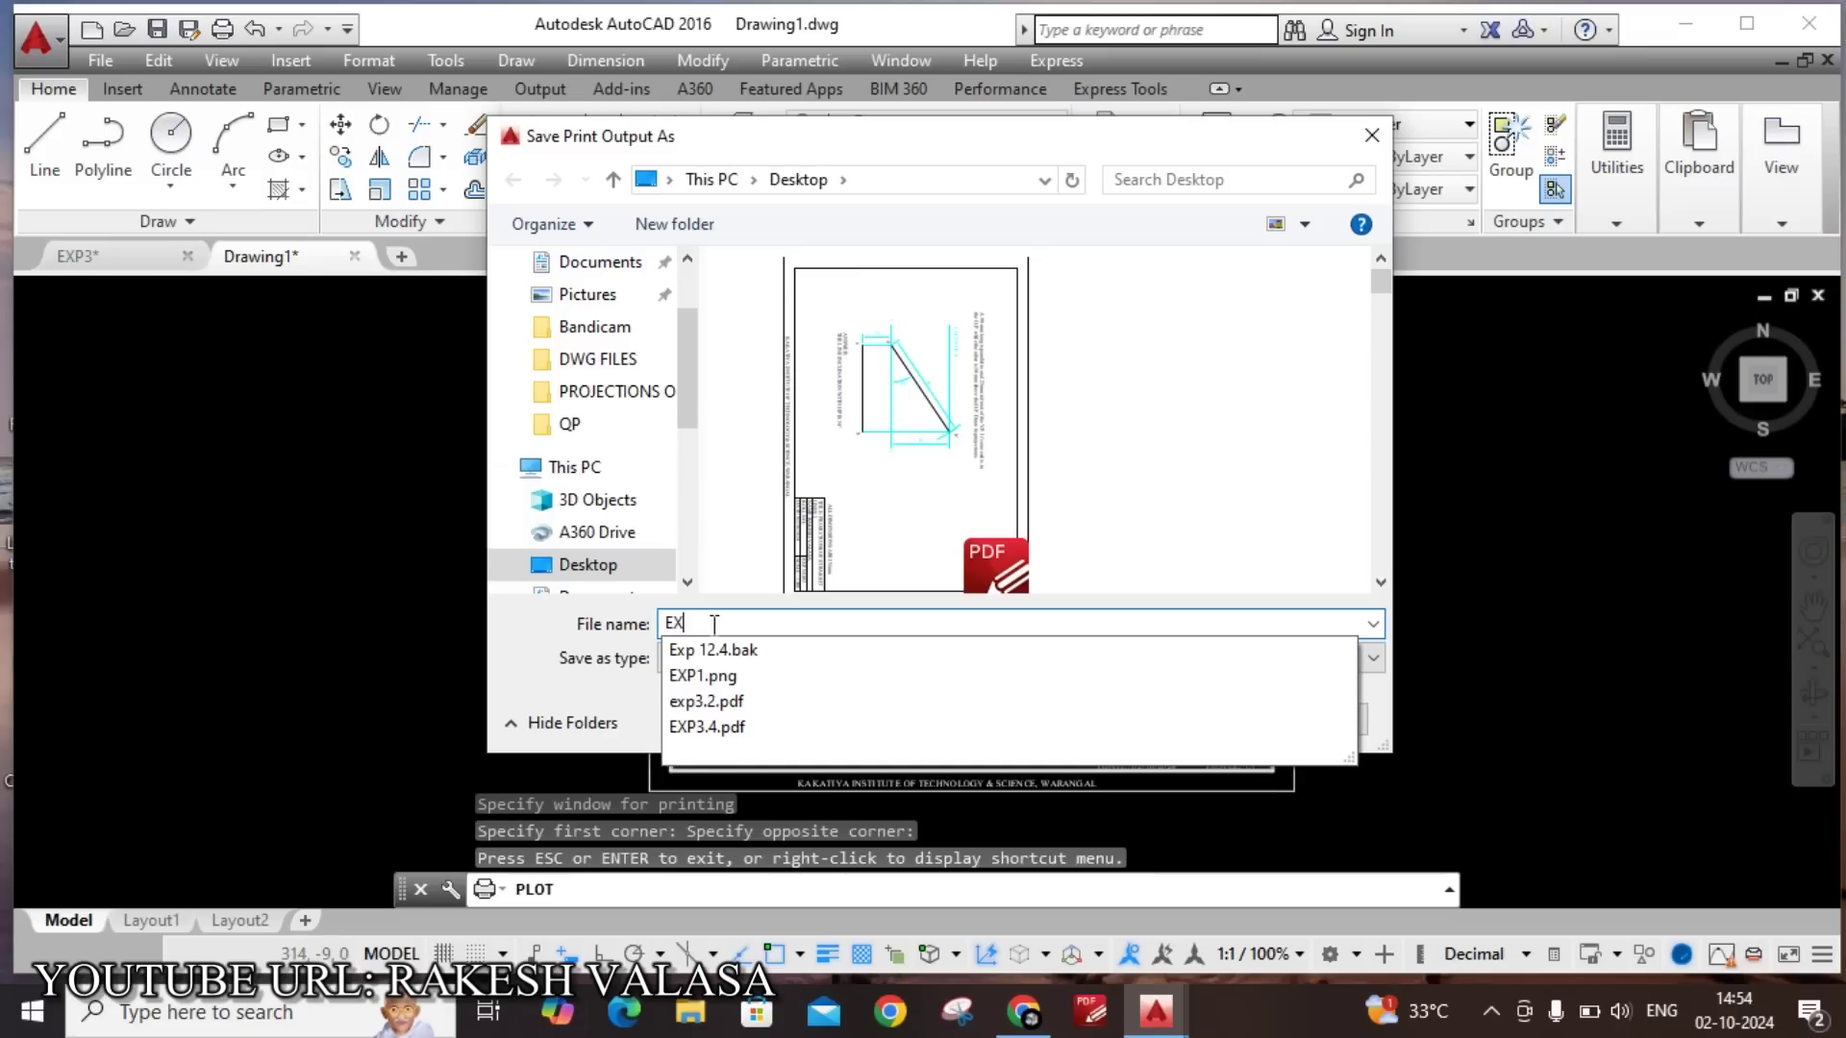
{"action": "type", "text": "P3."}
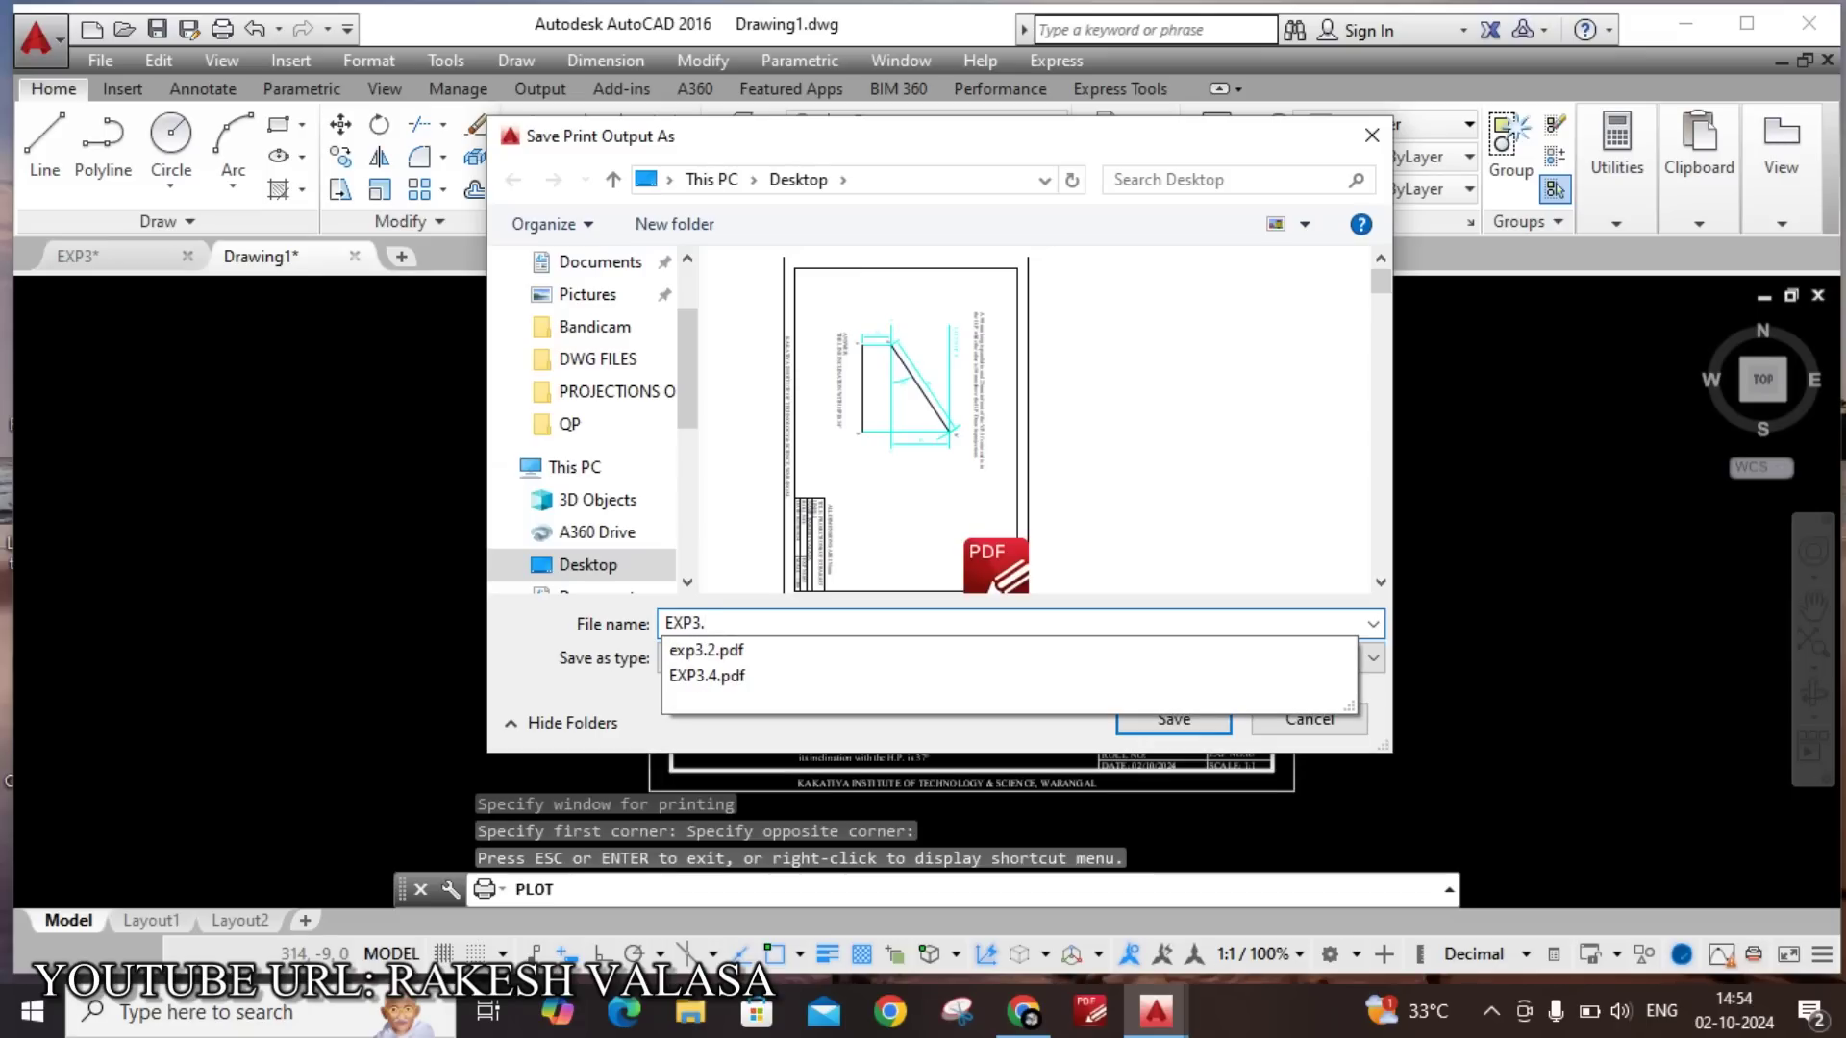
{"action": "type", "text": "5"}
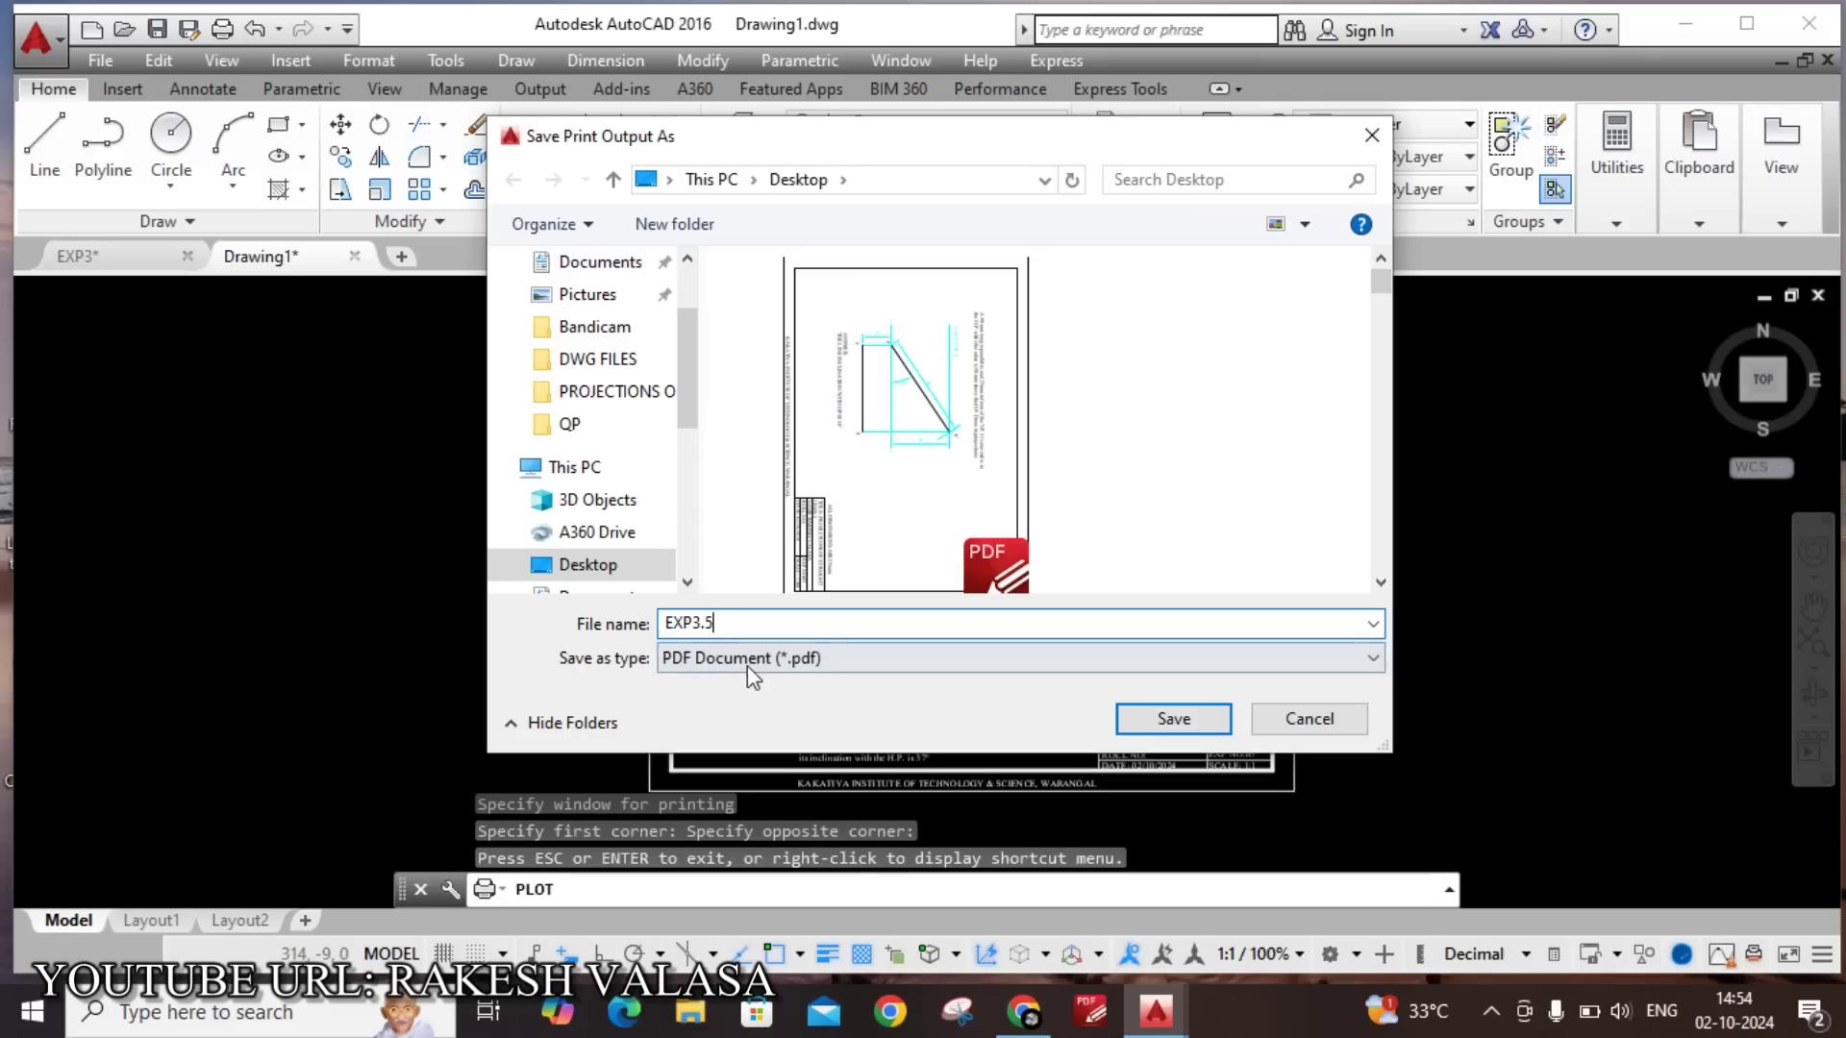
{"action": "left_click", "coordinate": [1170, 718]}
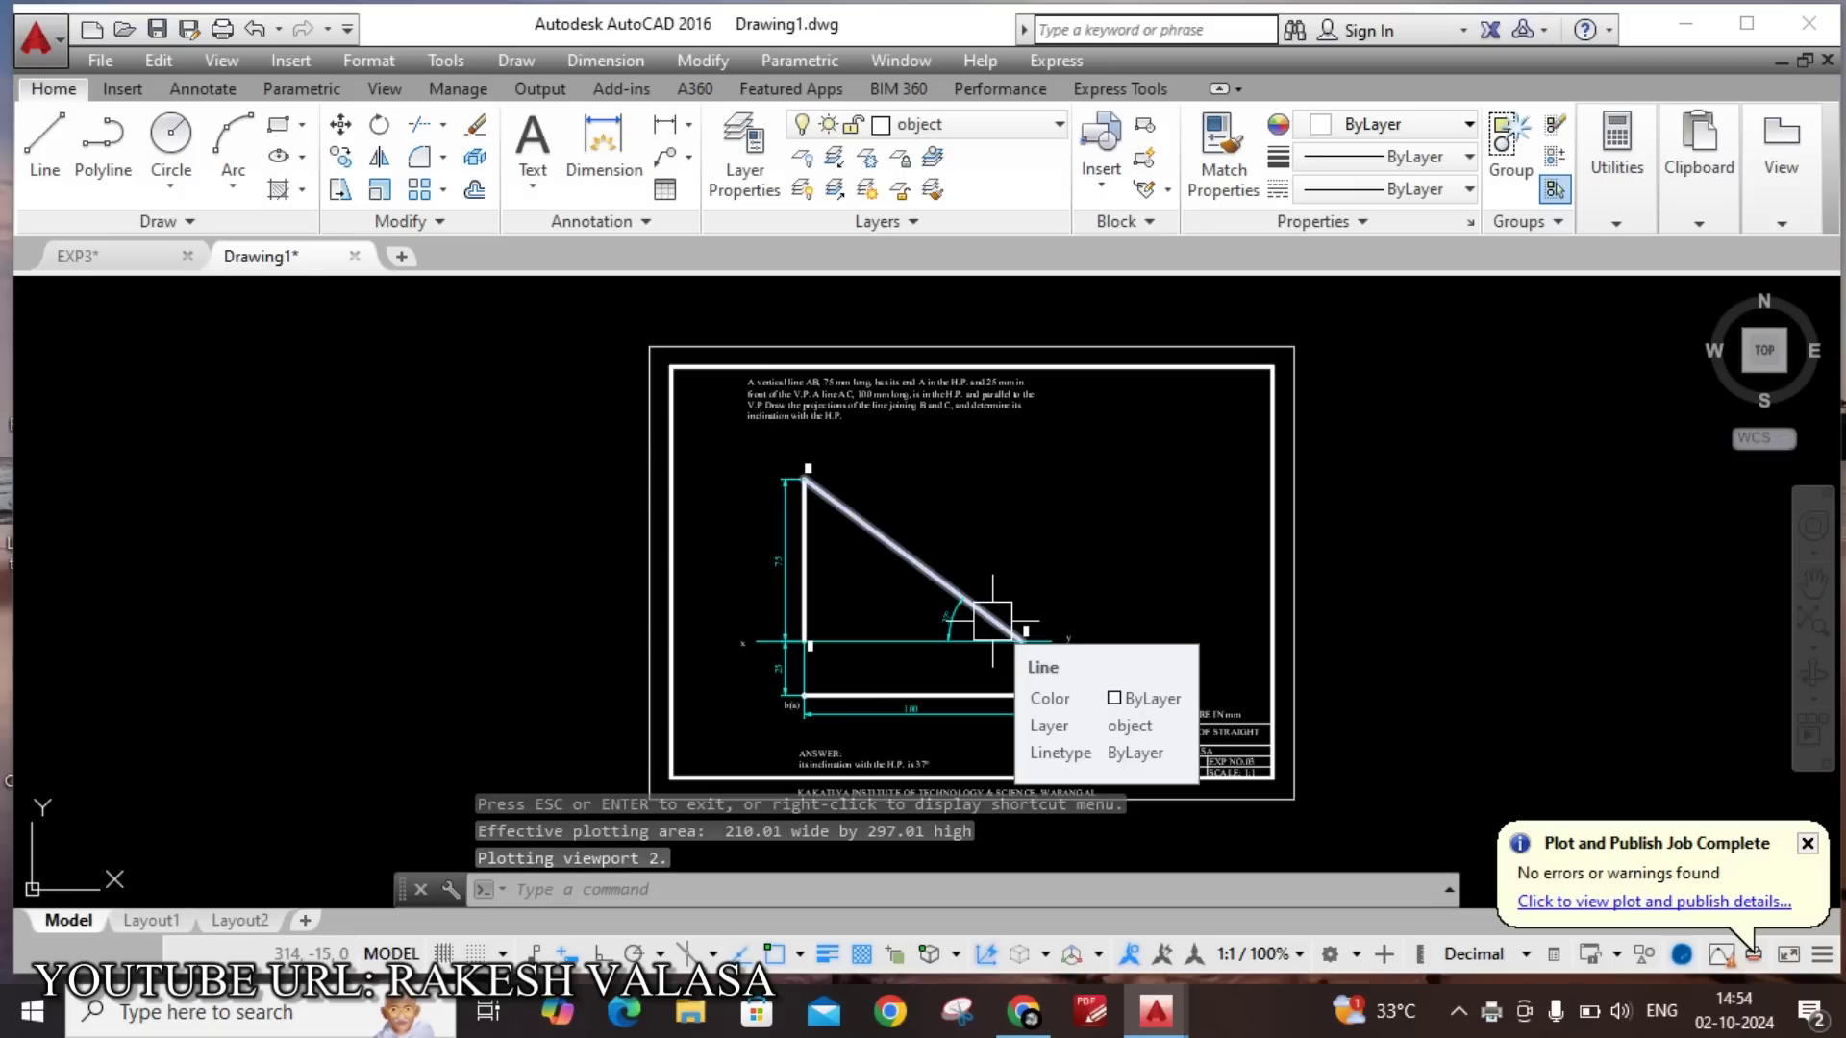
Dismiss the plot-complete notice and zoom in on the title block and problem text.
{"action": "left_click", "coordinate": [1808, 843]}
{"action": "scroll", "coordinate": [1057, 741], "scroll_direction": "up", "scroll_amount": 2}
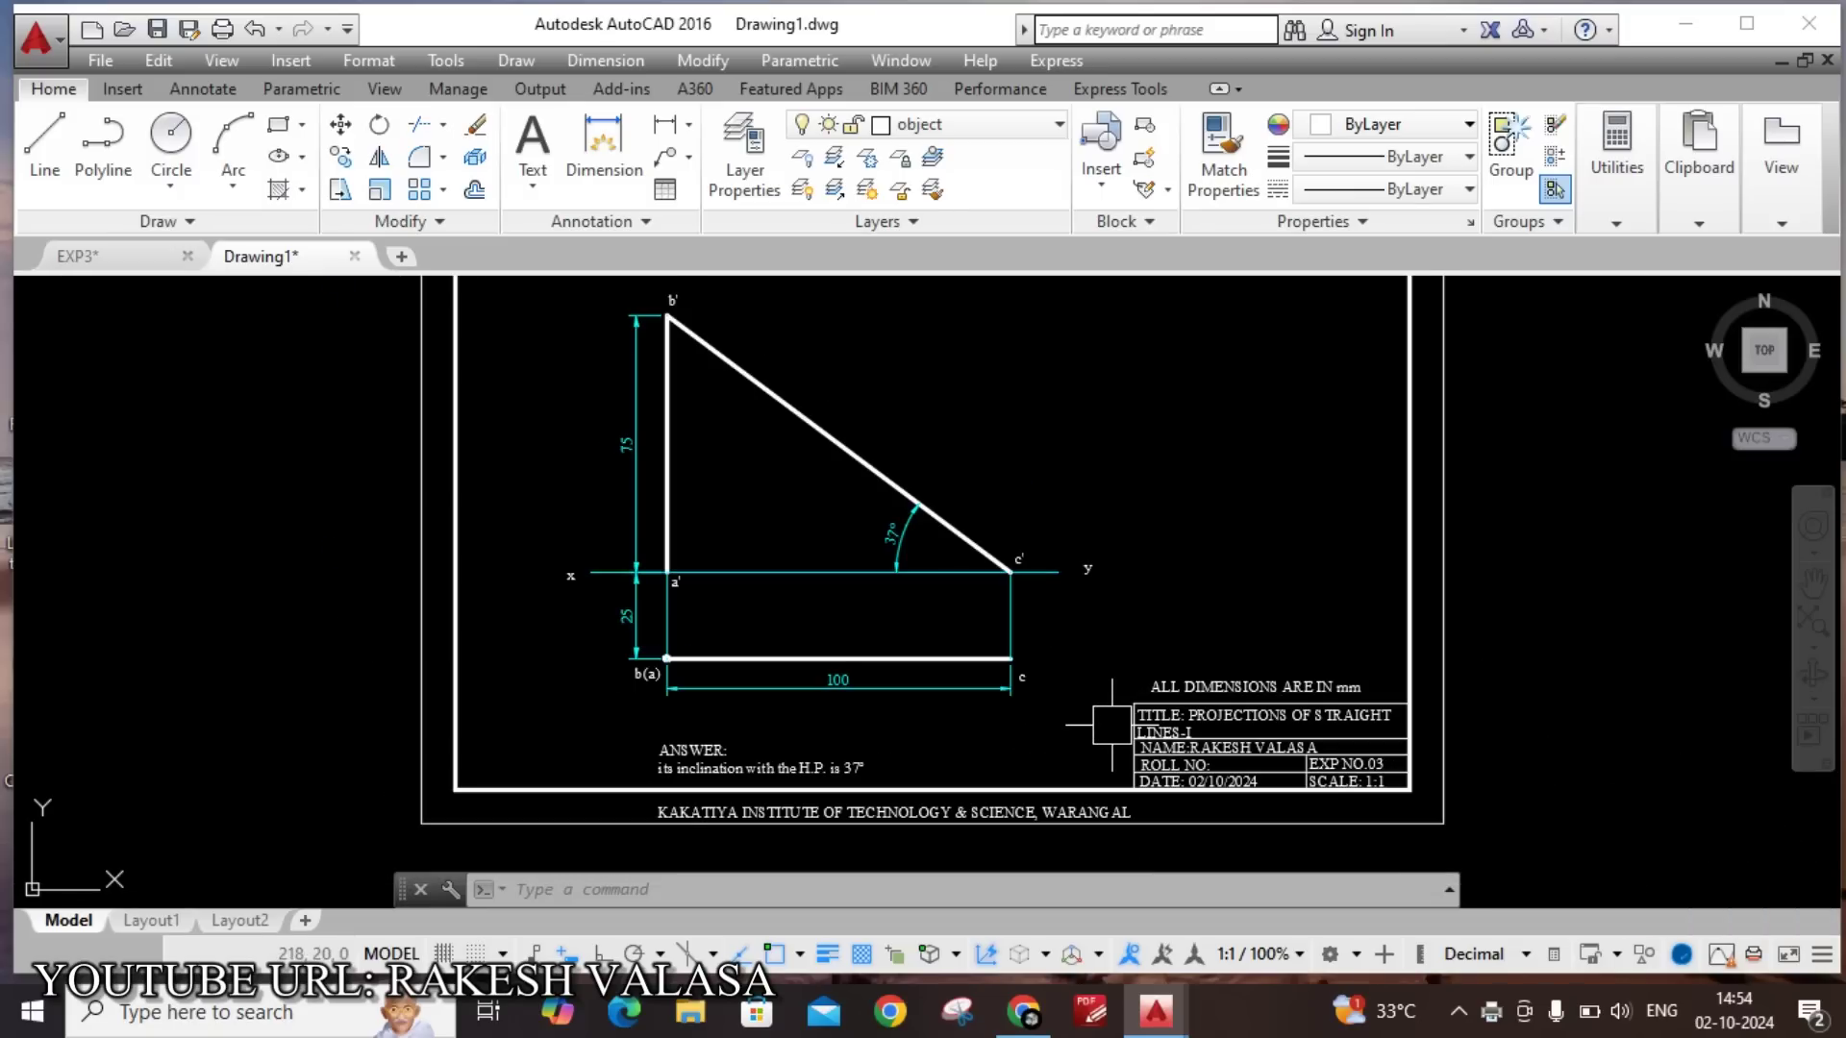
{"action": "scroll", "coordinate": [1355, 822], "scroll_direction": "up", "scroll_amount": 4}
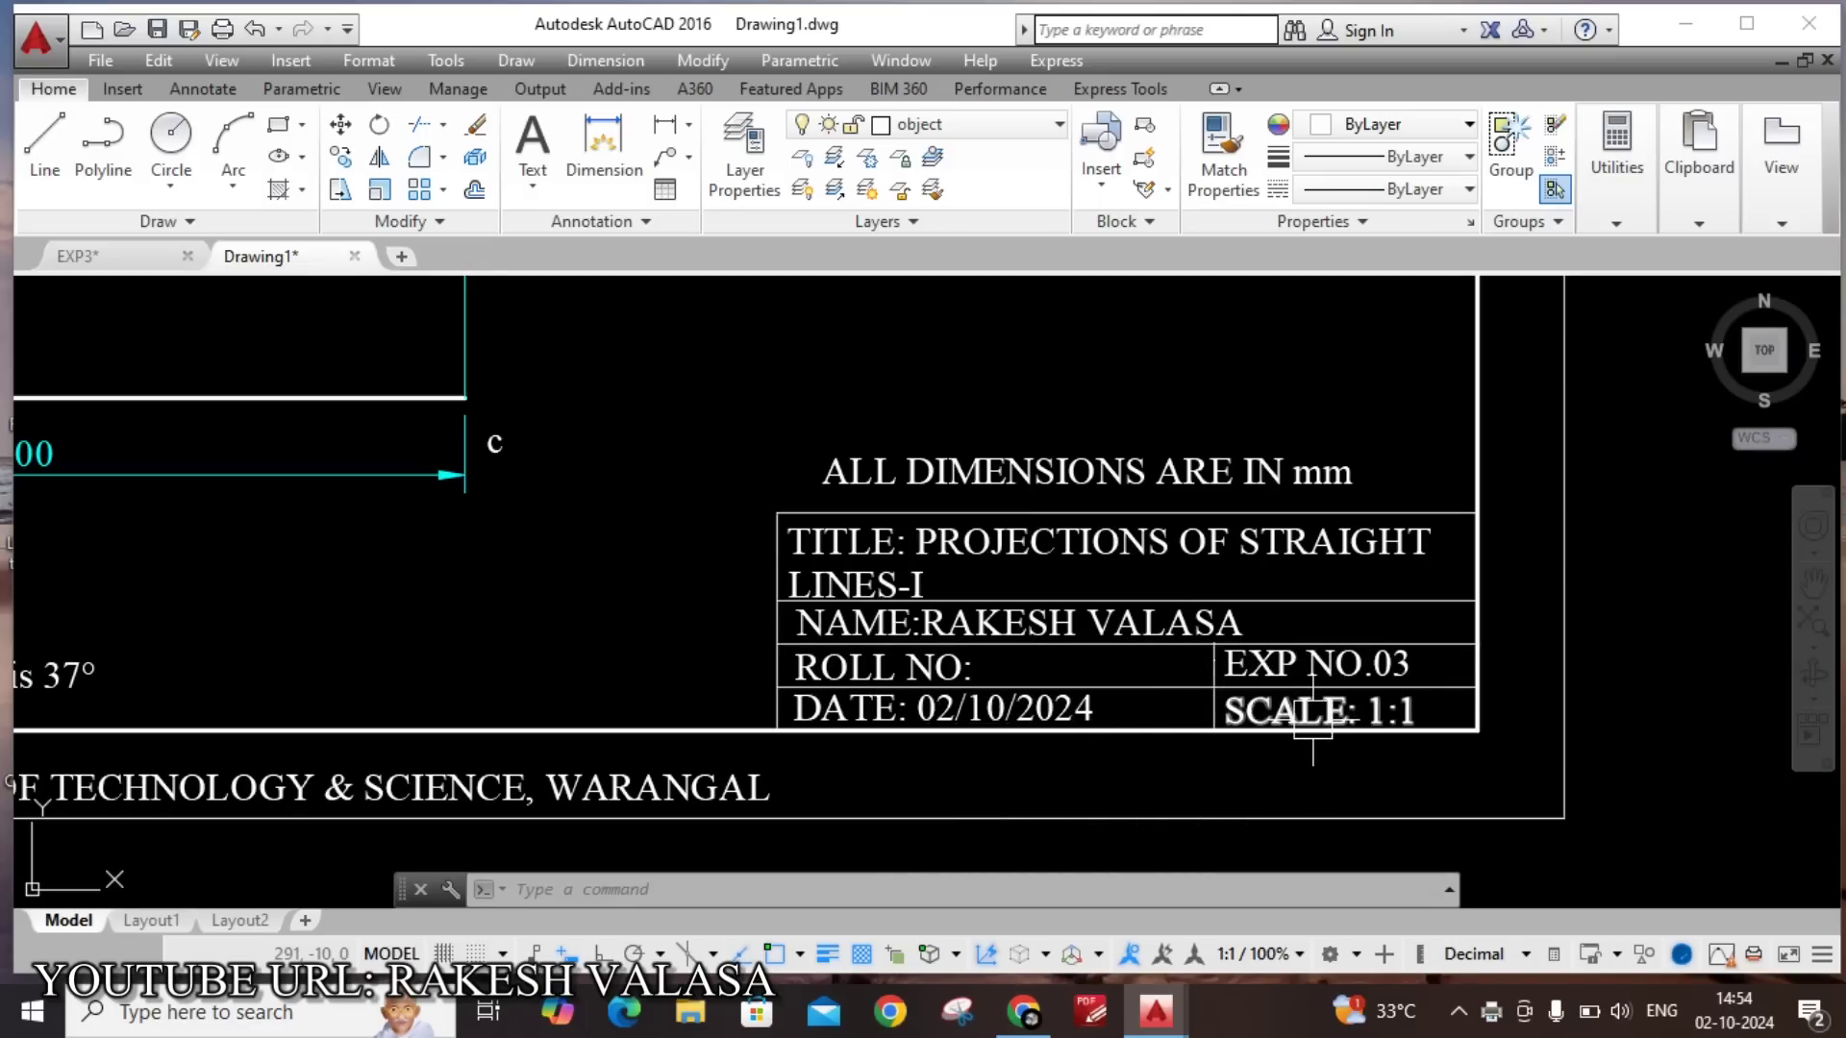
{"action": "scroll", "coordinate": [1318, 711], "scroll_direction": "down", "scroll_amount": 2}
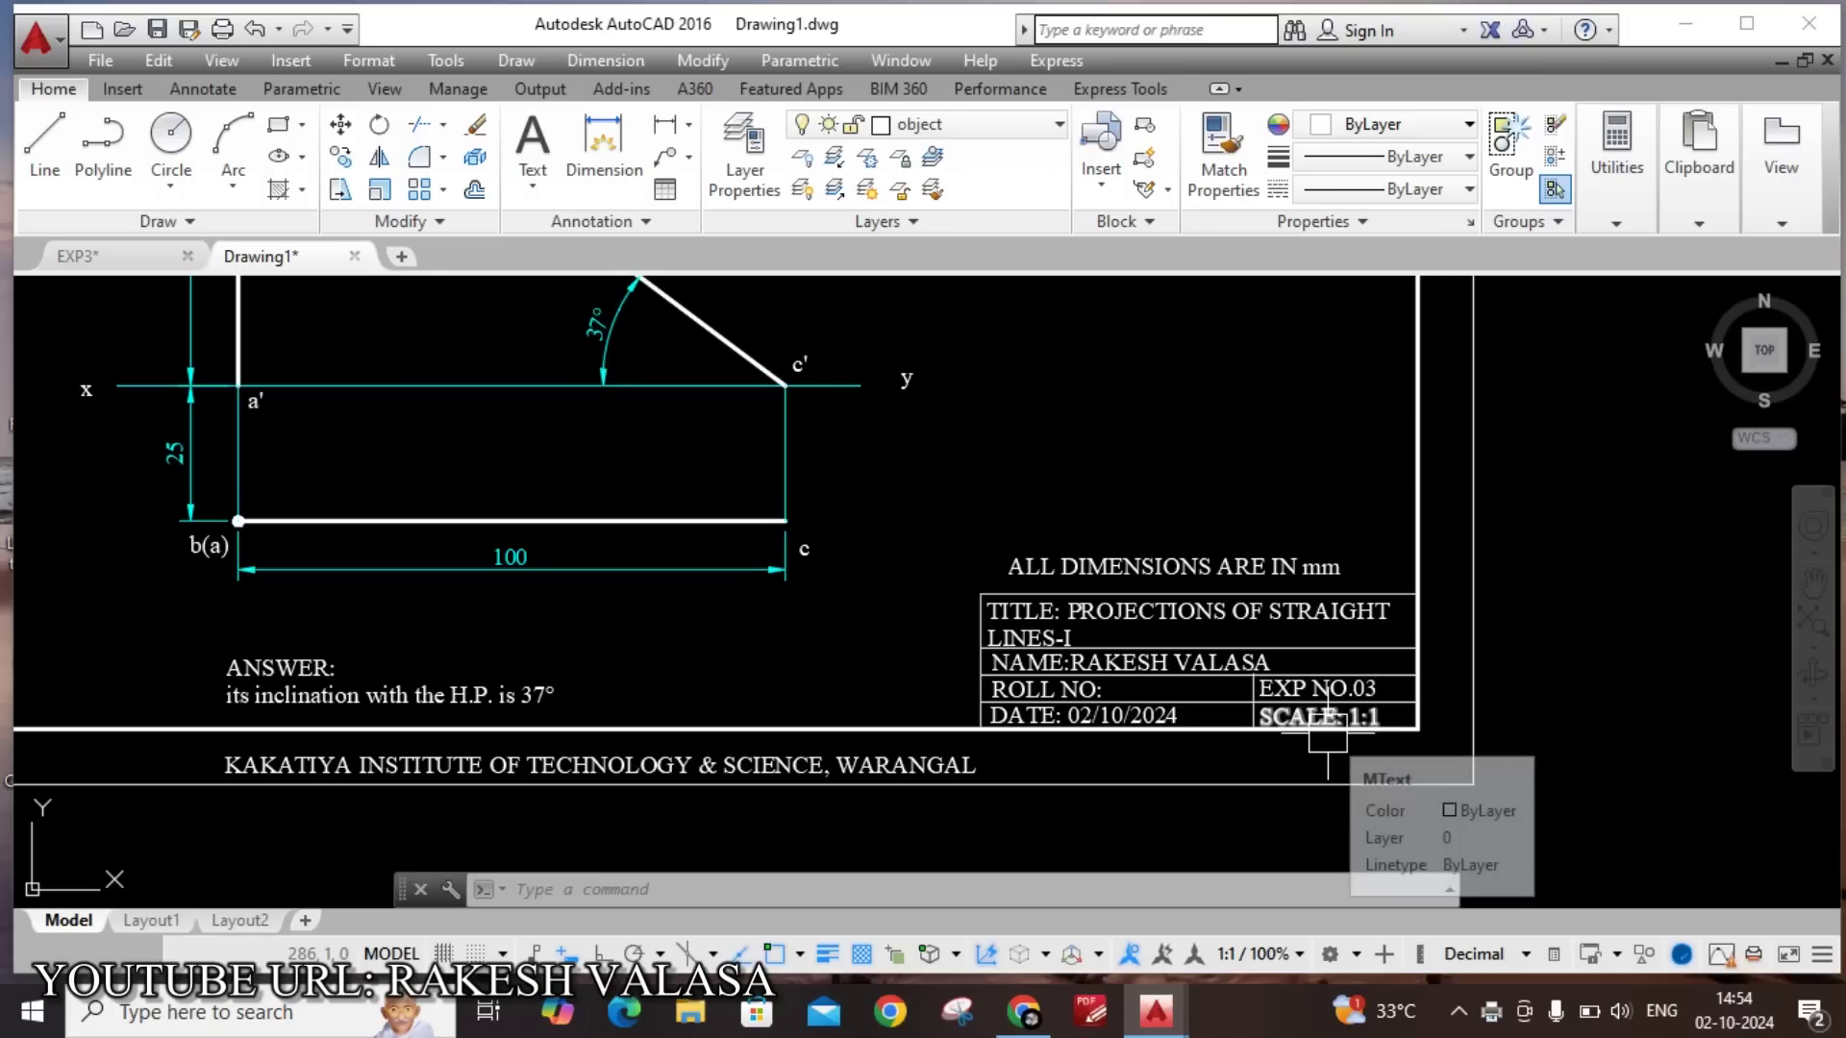
{"action": "scroll", "coordinate": [1328, 716], "scroll_direction": "down", "scroll_amount": 2}
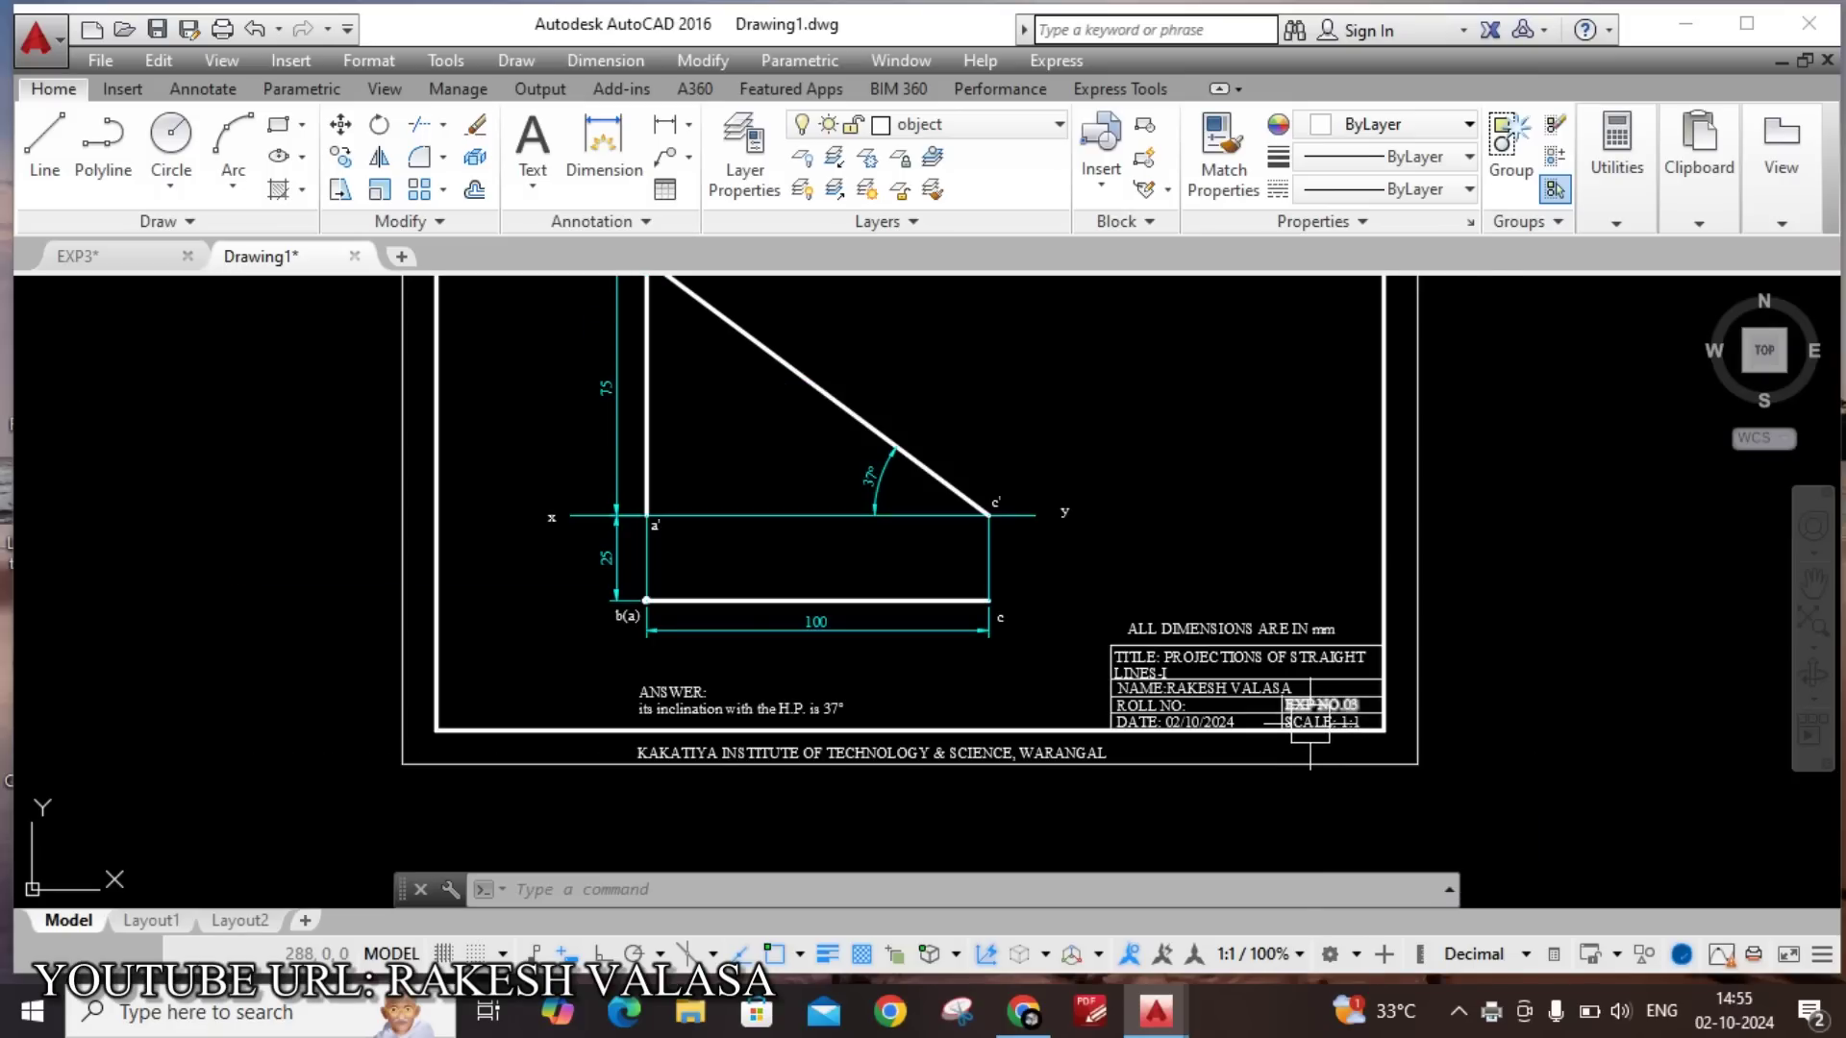
{"action": "middle_click_drag", "start_coordinate": [1216, 541], "coordinate": [1198, 671]}
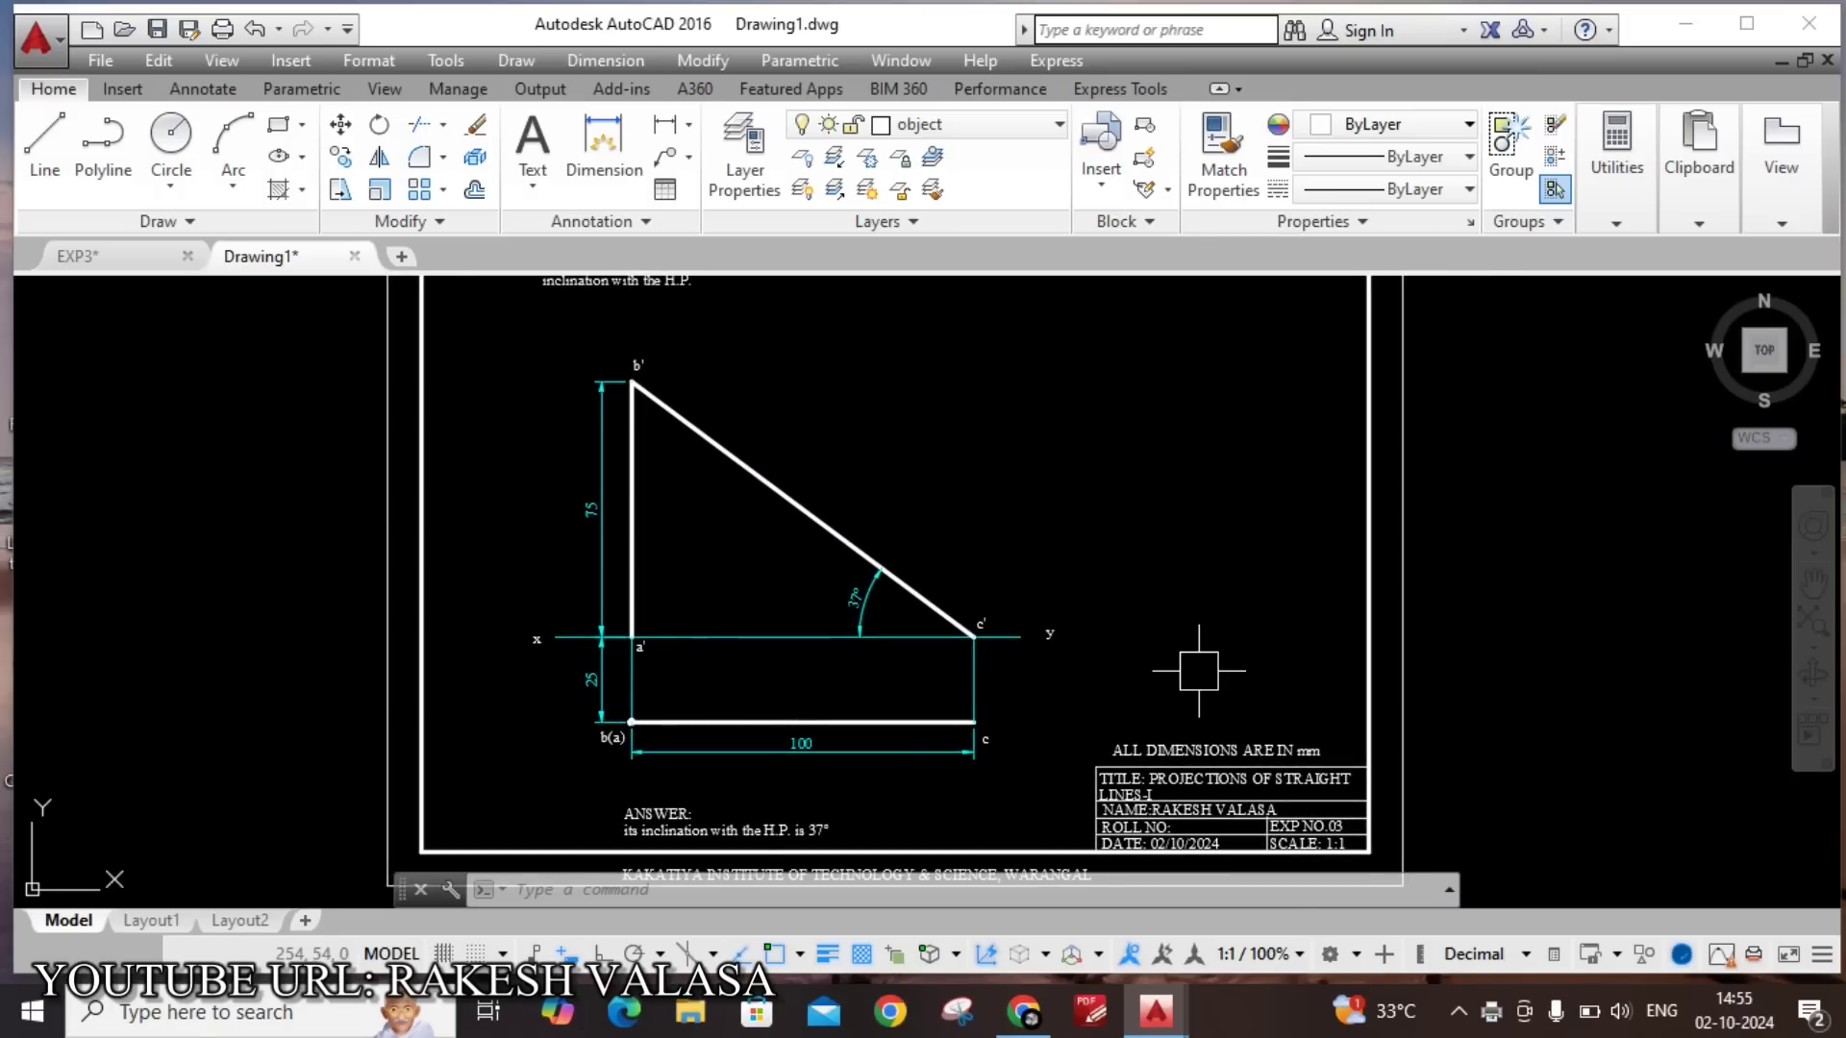
{"action": "middle_click_drag", "start_coordinate": [1121, 441], "coordinate": [1114, 586]}
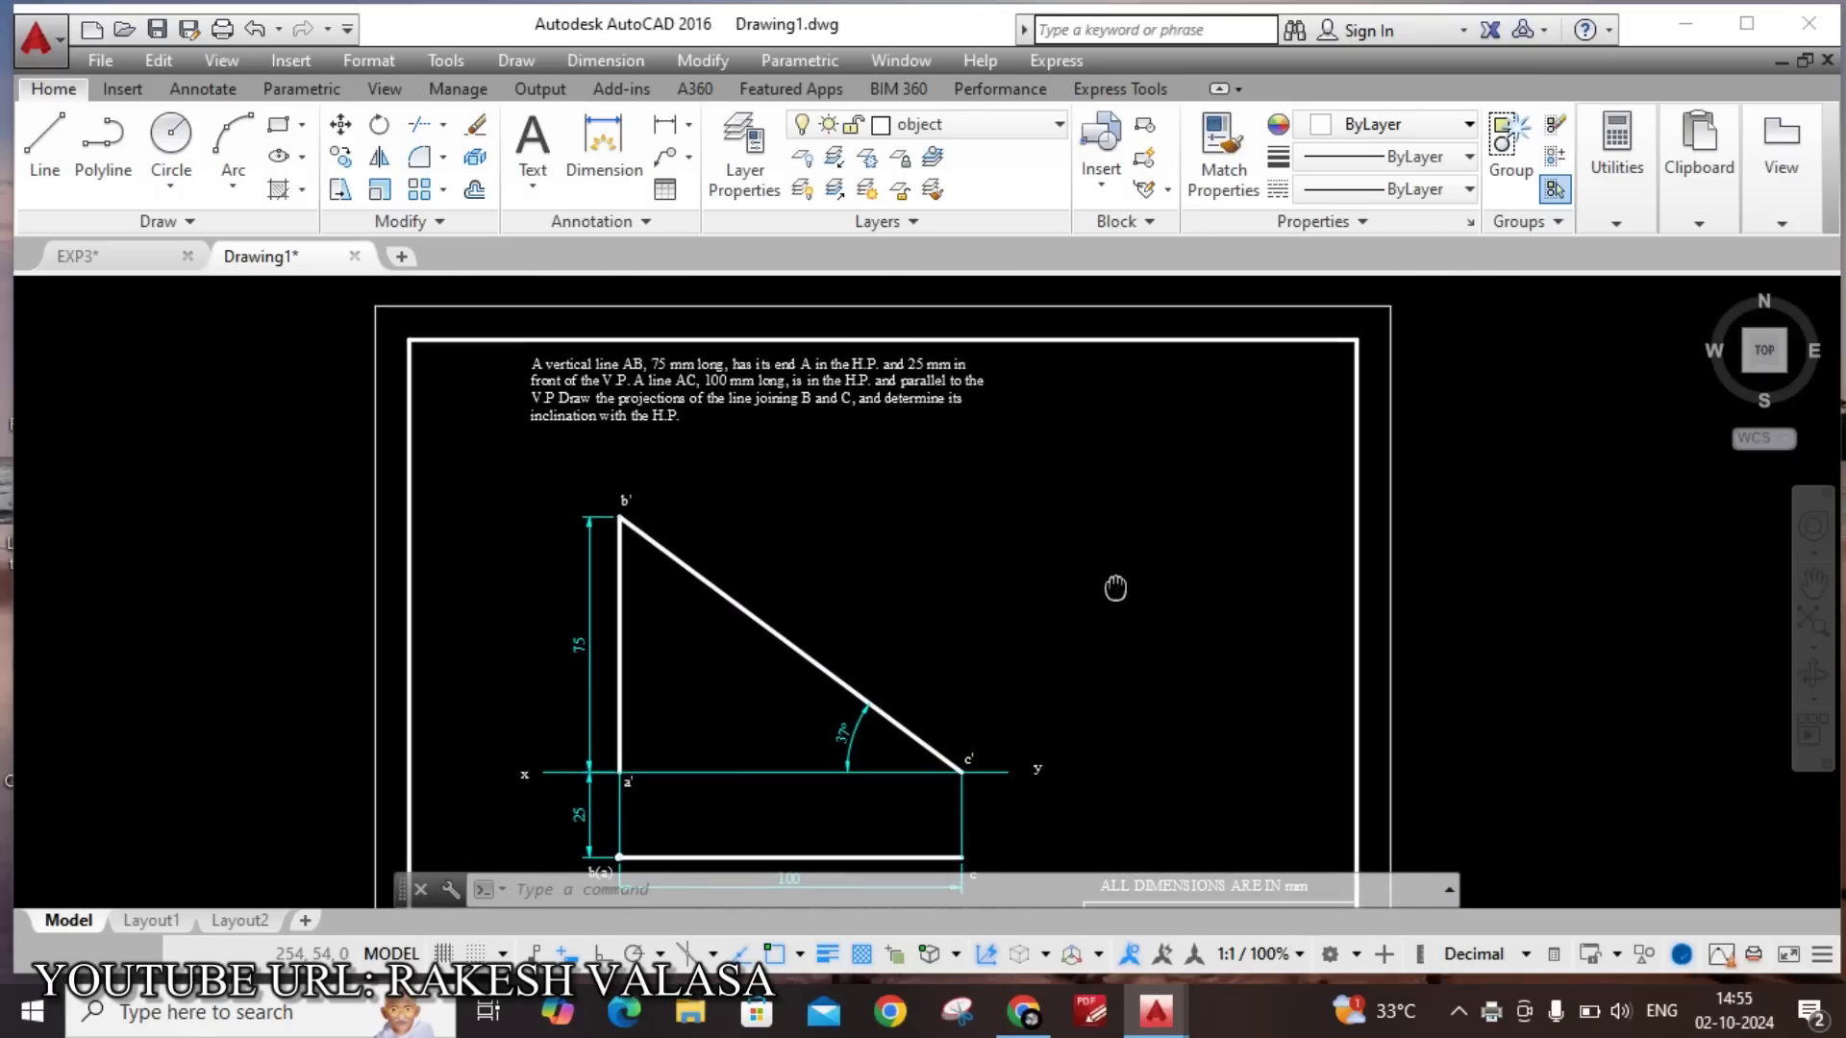
{"action": "scroll", "coordinate": [740, 416], "scroll_direction": "up", "scroll_amount": 2}
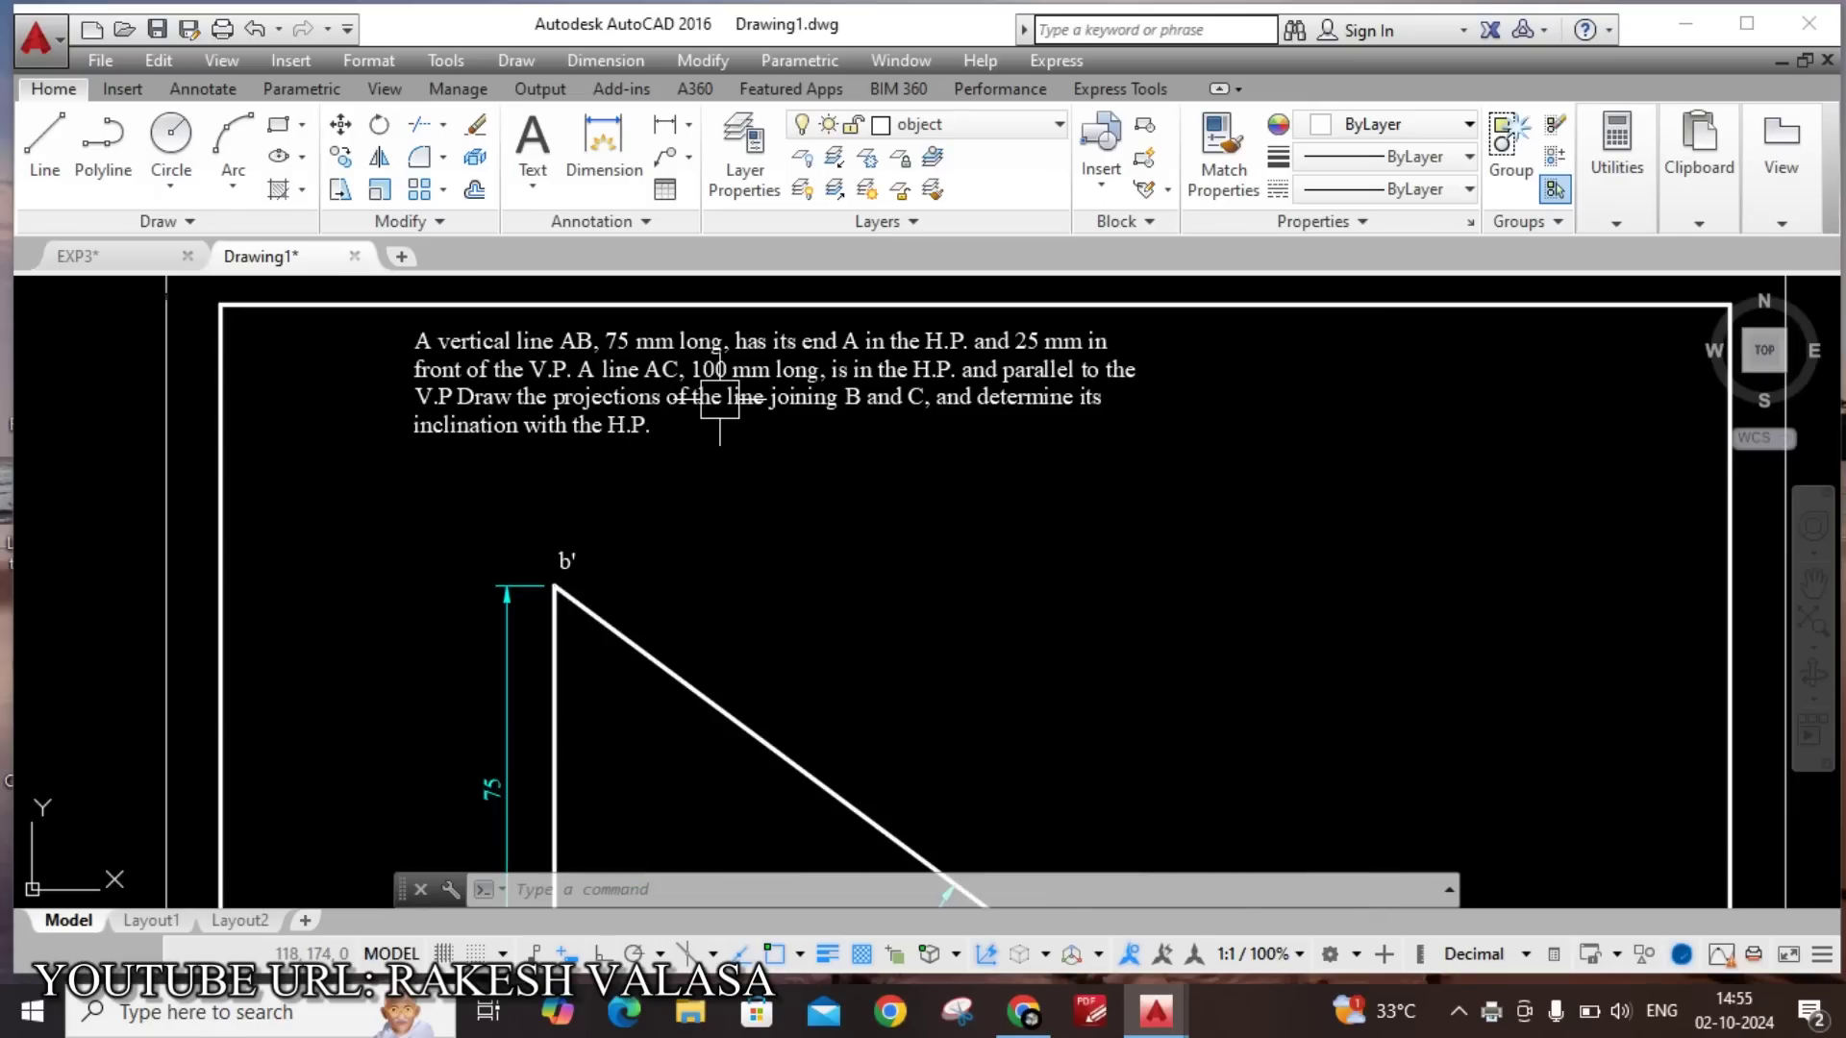